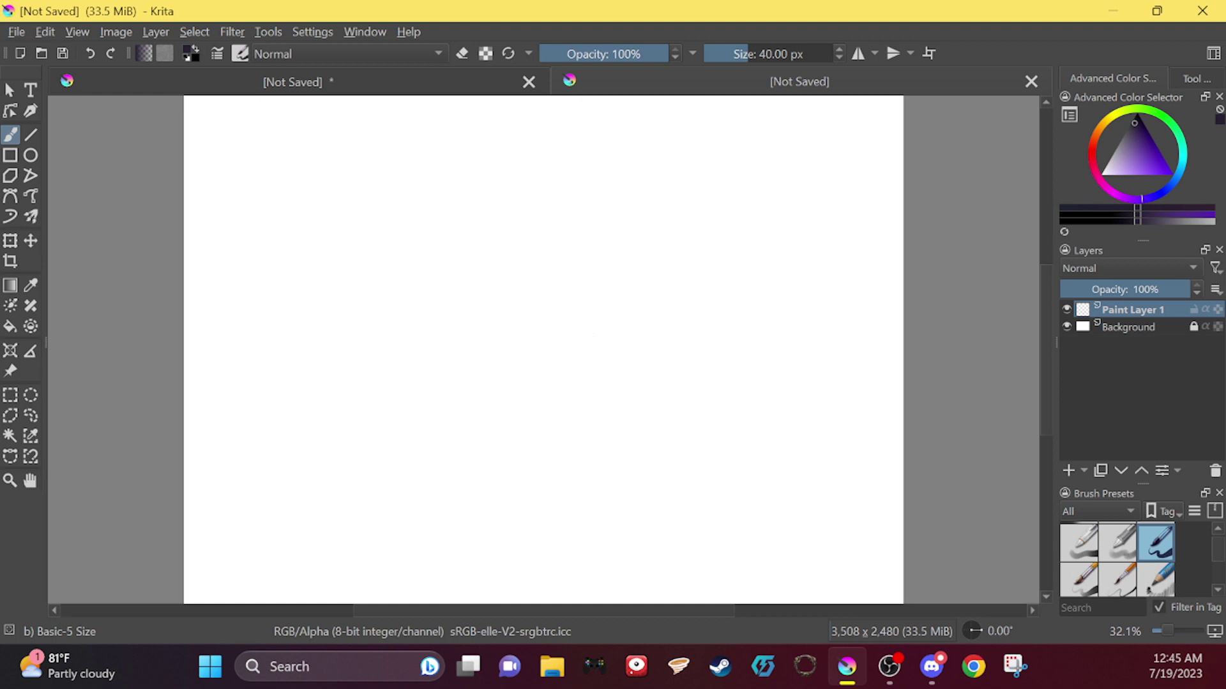
Step: Sketch a reclining cartoon character with rounded head, small limbs, two eyes and an open mouth, lying on an irregular puddle shape
{"action": "mouse_move", "coordinate": [574, 344]}
{"action": "left_mouse_down"}
{"action": "mouse_move", "coordinate": [683, 363]}
{"action": "mouse_move", "coordinate": [682, 375]}
{"action": "mouse_move", "coordinate": [656, 415]}
{"action": "mouse_move", "coordinate": [584, 447]}
{"action": "mouse_move", "coordinate": [520, 457]}
{"action": "mouse_move", "coordinate": [463, 446]}
{"action": "mouse_move", "coordinate": [499, 426]}
{"action": "mouse_move", "coordinate": [487, 341]}
{"action": "mouse_move", "coordinate": [505, 358]}
{"action": "mouse_move", "coordinate": [572, 350]}
{"action": "mouse_move", "coordinate": [594, 325]}
{"action": "mouse_move", "coordinate": [589, 348]}
{"action": "left_mouse_up"}
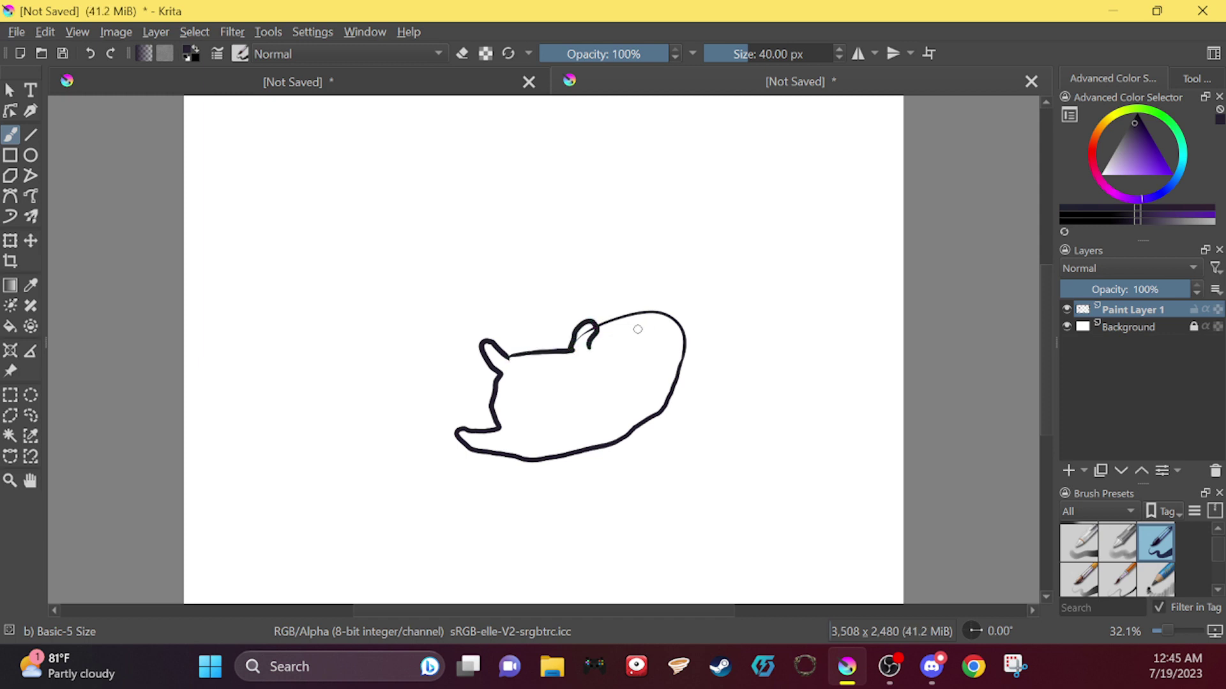
{"action": "mouse_move", "coordinate": [663, 410]}
{"action": "left_mouse_down"}
{"action": "mouse_move", "coordinate": [679, 407]}
{"action": "mouse_move", "coordinate": [648, 418]}
{"action": "left_mouse_up"}
{"action": "mouse_move", "coordinate": [625, 334]}
{"action": "left_mouse_down"}
{"action": "mouse_move", "coordinate": [668, 355]}
{"action": "mouse_move", "coordinate": [616, 353]}
{"action": "mouse_move", "coordinate": [643, 360]}
{"action": "mouse_move", "coordinate": [645, 375]}
{"action": "mouse_move", "coordinate": [622, 355]}
{"action": "left_mouse_up"}
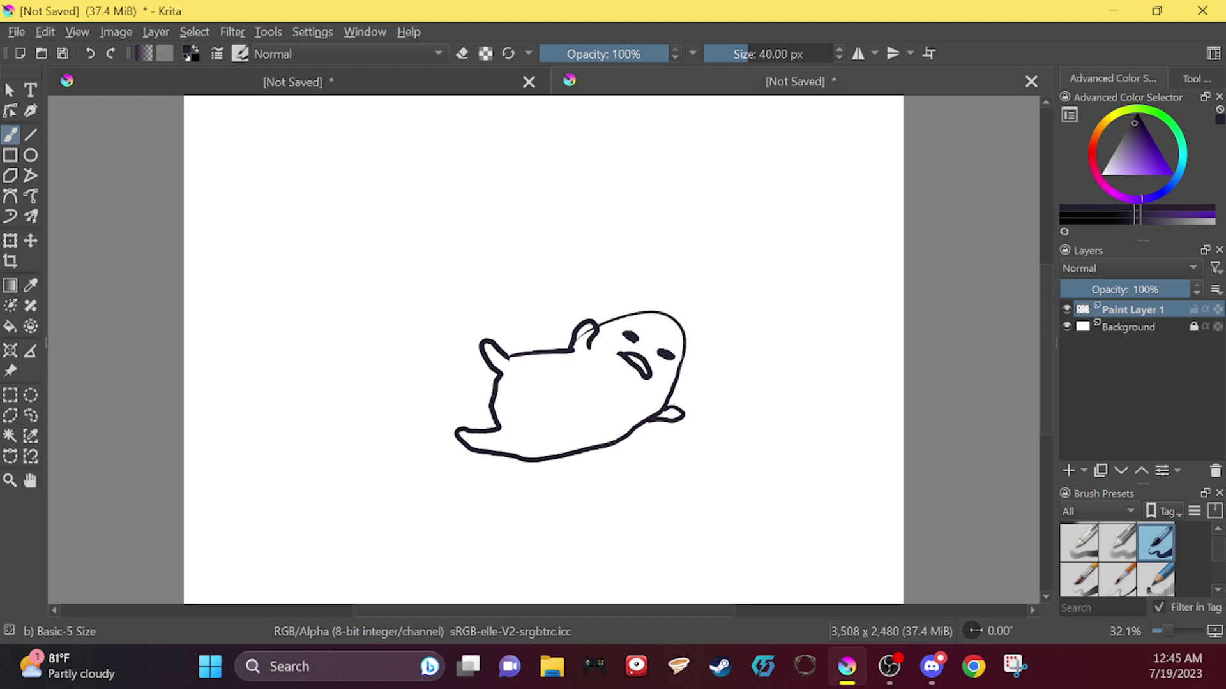
{"action": "mouse_move", "coordinate": [486, 396]}
{"action": "left_mouse_down"}
{"action": "mouse_move", "coordinate": [363, 478]}
{"action": "mouse_move", "coordinate": [371, 496]}
{"action": "mouse_move", "coordinate": [517, 496]}
{"action": "mouse_move", "coordinate": [731, 418]}
{"action": "mouse_move", "coordinate": [675, 372]}
{"action": "left_mouse_up"}
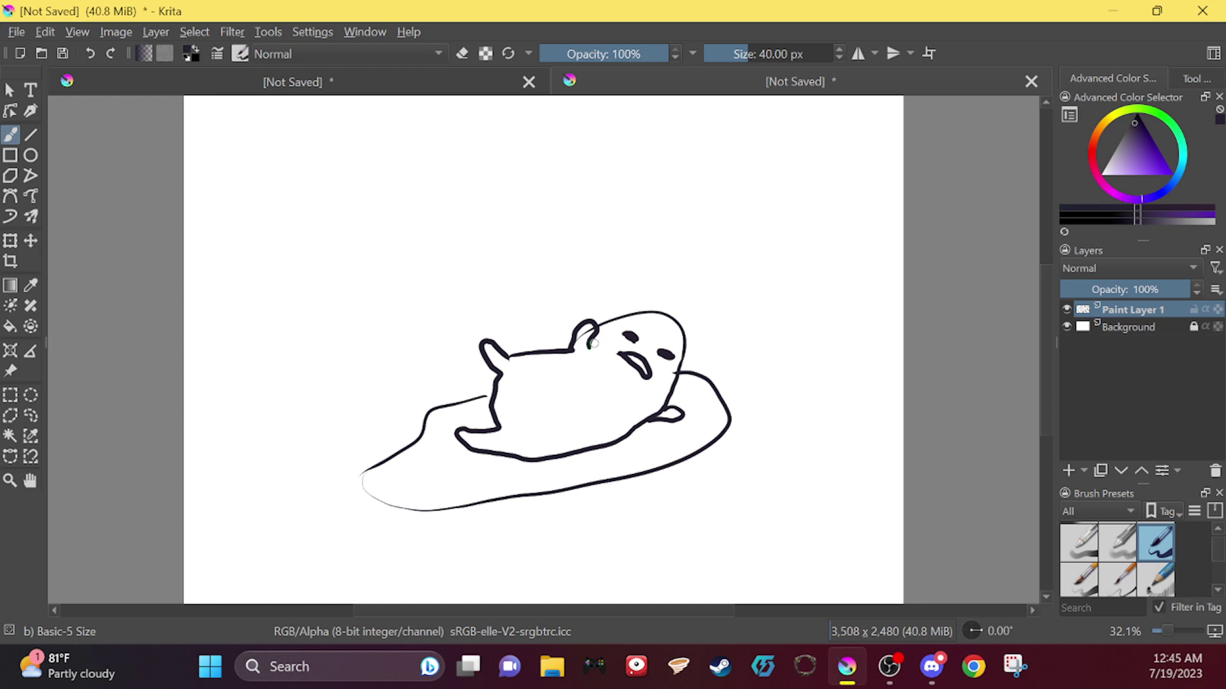
Step: Go over the sketched character's head, underside, legs, raised arm and mouth with additional outline strokes
{"action": "mouse_move", "coordinate": [589, 346]}
{"action": "left_mouse_down"}
{"action": "mouse_move", "coordinate": [633, 321]}
{"action": "mouse_move", "coordinate": [671, 331]}
{"action": "mouse_move", "coordinate": [687, 369]}
{"action": "mouse_move", "coordinate": [665, 409]}
{"action": "left_mouse_up"}
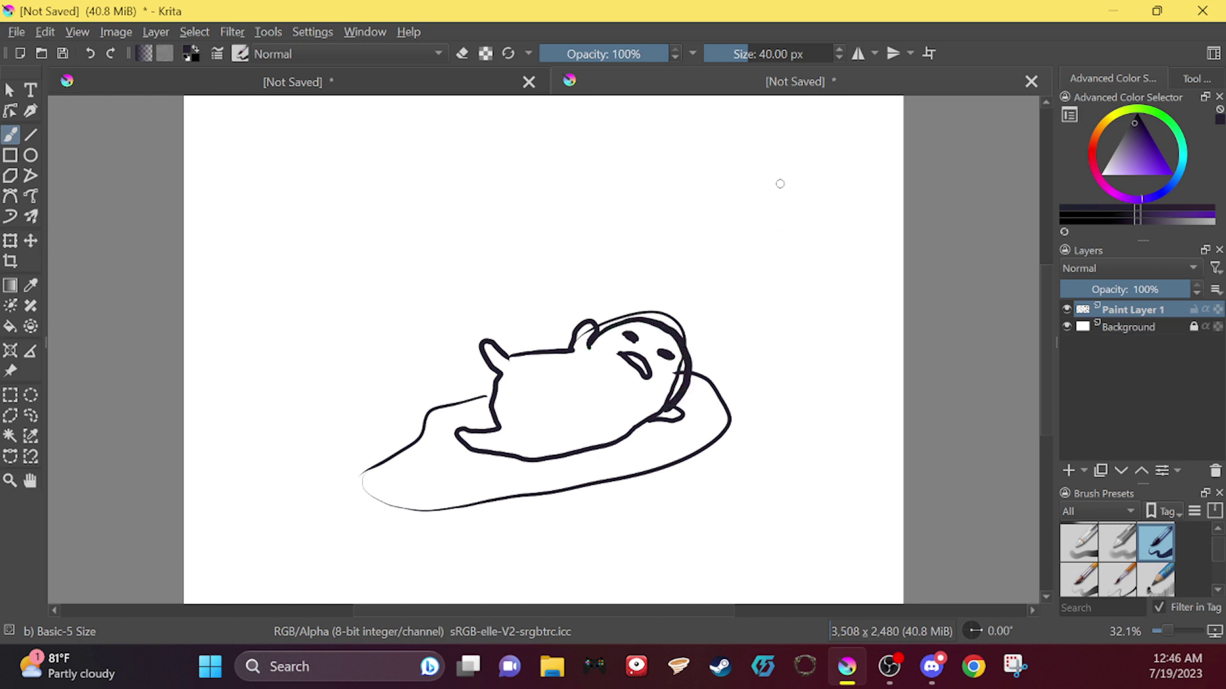
{"action": "left_click_drag", "start_coordinate": [616, 443], "coordinate": [668, 413]}
{"action": "left_click_drag", "start_coordinate": [612, 448], "coordinate": [650, 427]}
{"action": "left_click_drag", "start_coordinate": [522, 464], "coordinate": [636, 441]}
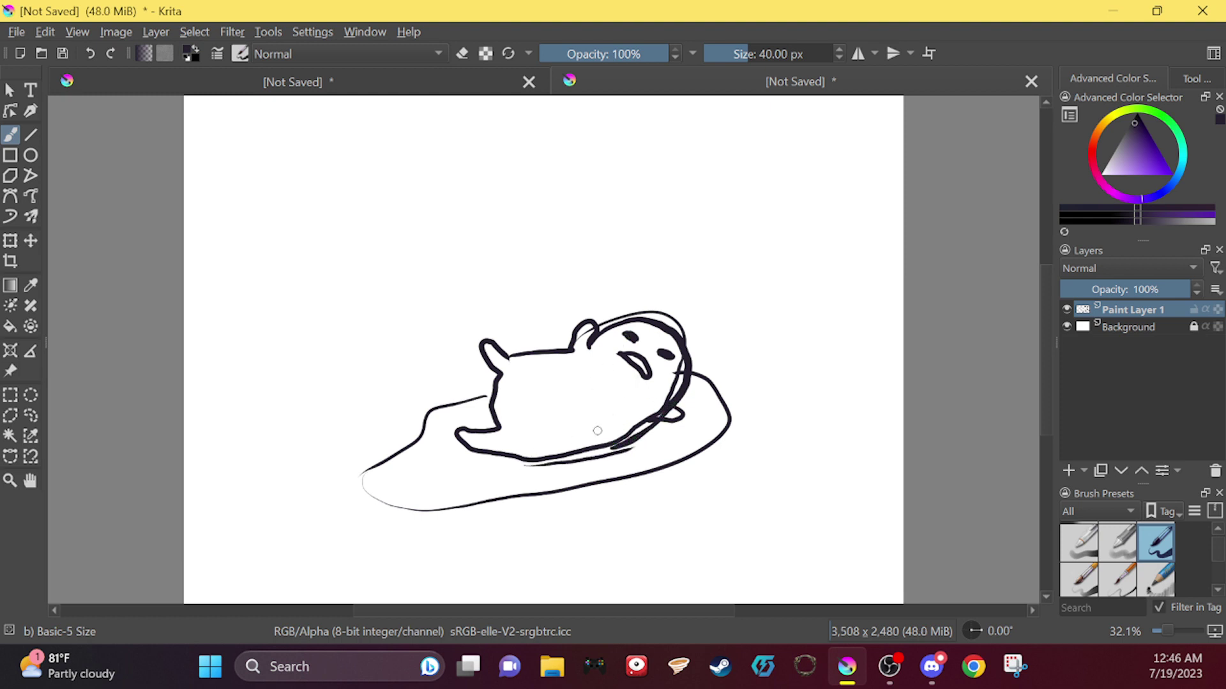
{"action": "mouse_move", "coordinate": [536, 465]}
{"action": "left_mouse_down"}
{"action": "mouse_move", "coordinate": [447, 442]}
{"action": "mouse_move", "coordinate": [501, 432]}
{"action": "mouse_move", "coordinate": [495, 375]}
{"action": "mouse_move", "coordinate": [494, 429]}
{"action": "left_mouse_up"}
{"action": "mouse_move", "coordinate": [491, 367]}
{"action": "left_mouse_down"}
{"action": "mouse_move", "coordinate": [488, 339]}
{"action": "mouse_move", "coordinate": [560, 349]}
{"action": "mouse_move", "coordinate": [576, 319]}
{"action": "mouse_move", "coordinate": [587, 348]}
{"action": "mouse_move", "coordinate": [631, 361]}
{"action": "left_mouse_up"}
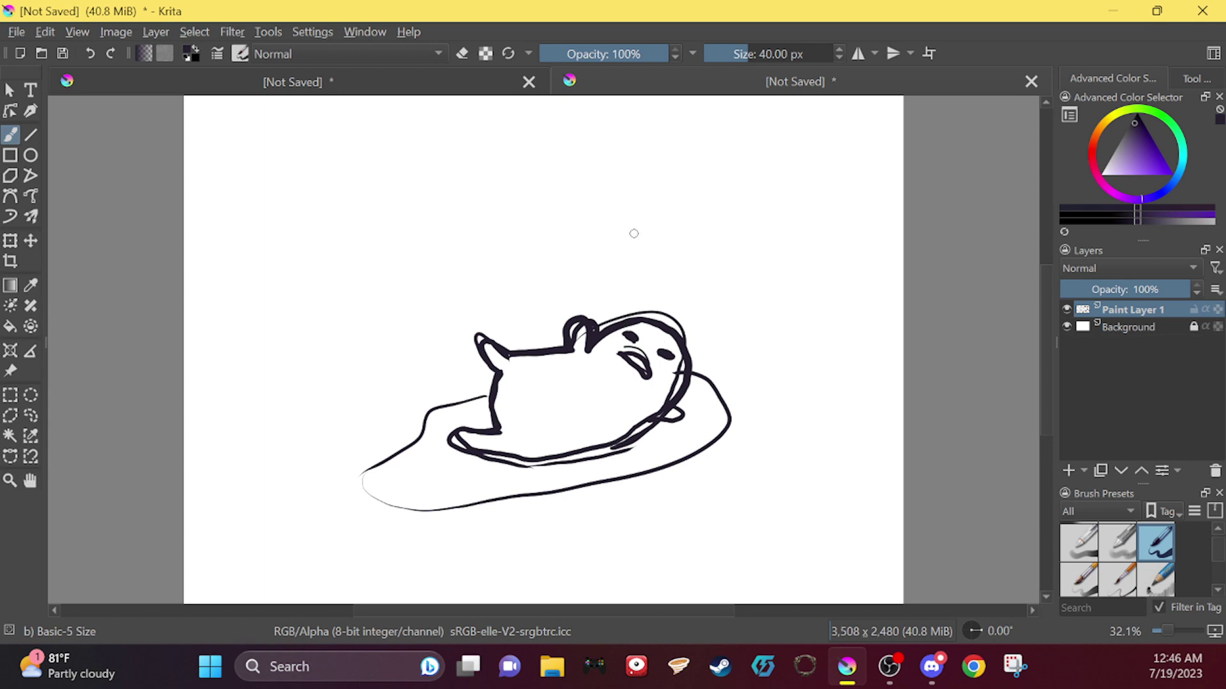
Step: Add a new paint layer, fade the sketch on Paint Layer 1 to a very low layer opacity, and make Paint Layer 2 active
{"action": "left_click", "coordinate": [1068, 470]}
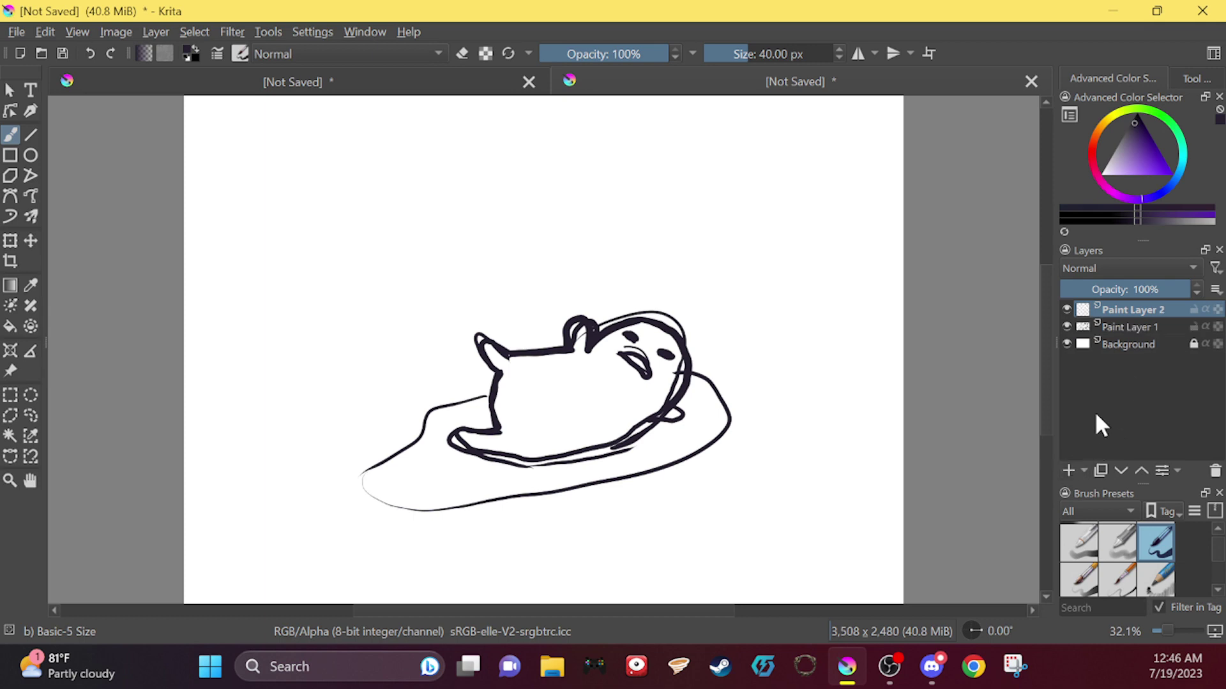
{"action": "left_click", "coordinate": [1125, 327]}
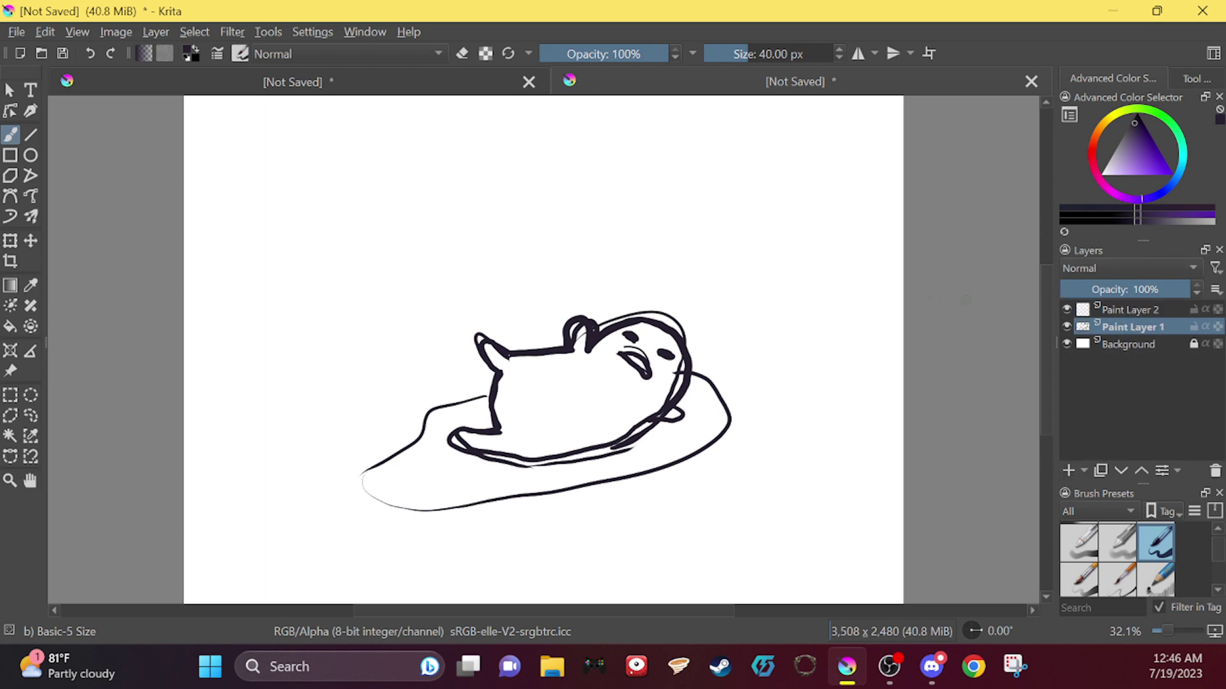
{"action": "left_click", "coordinate": [592, 44]}
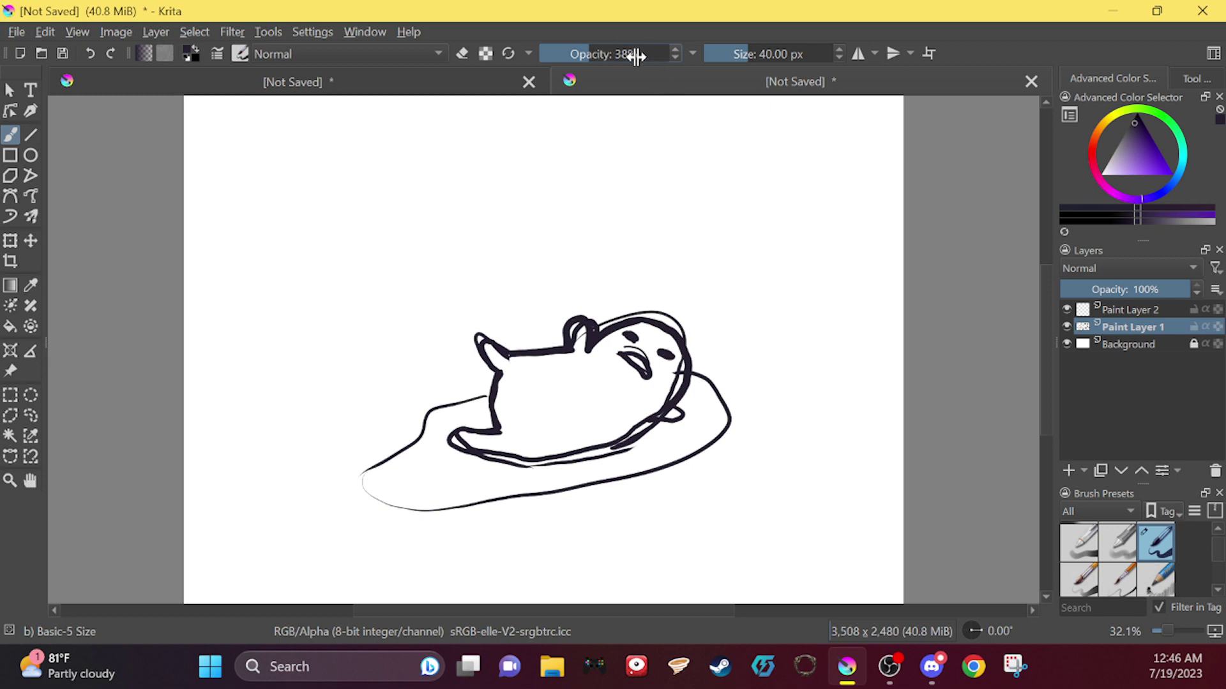
{"action": "left_click_drag", "start_coordinate": [636, 56], "coordinate": [738, 33]}
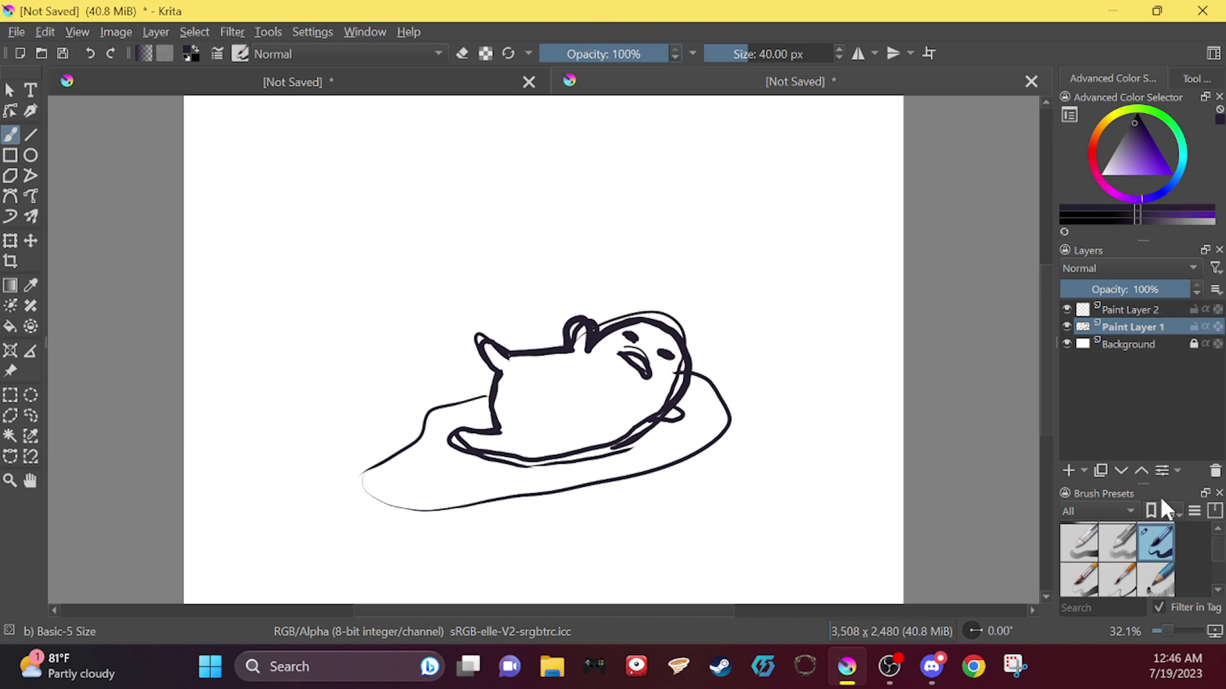
{"action": "mouse_move", "coordinate": [1164, 290]}
{"action": "left_mouse_down"}
{"action": "mouse_move", "coordinate": [1066, 288]}
{"action": "mouse_move", "coordinate": [1081, 289]}
{"action": "left_mouse_up"}
{"action": "left_click", "coordinate": [1117, 309]}
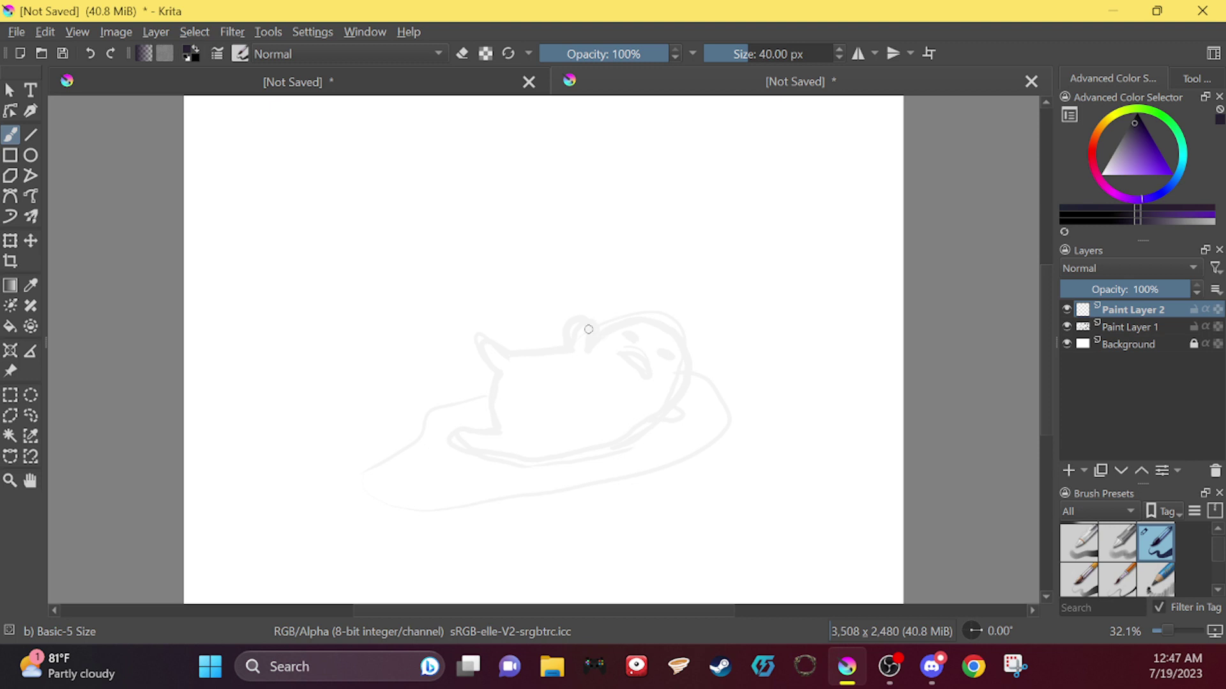
Step: Try inking the character's upper body line with the Basic-5 Size brush, undo it, and look through other brush presets such as Basic-6 Details
{"action": "left_click_drag", "start_coordinate": [505, 356], "coordinate": [563, 344]}
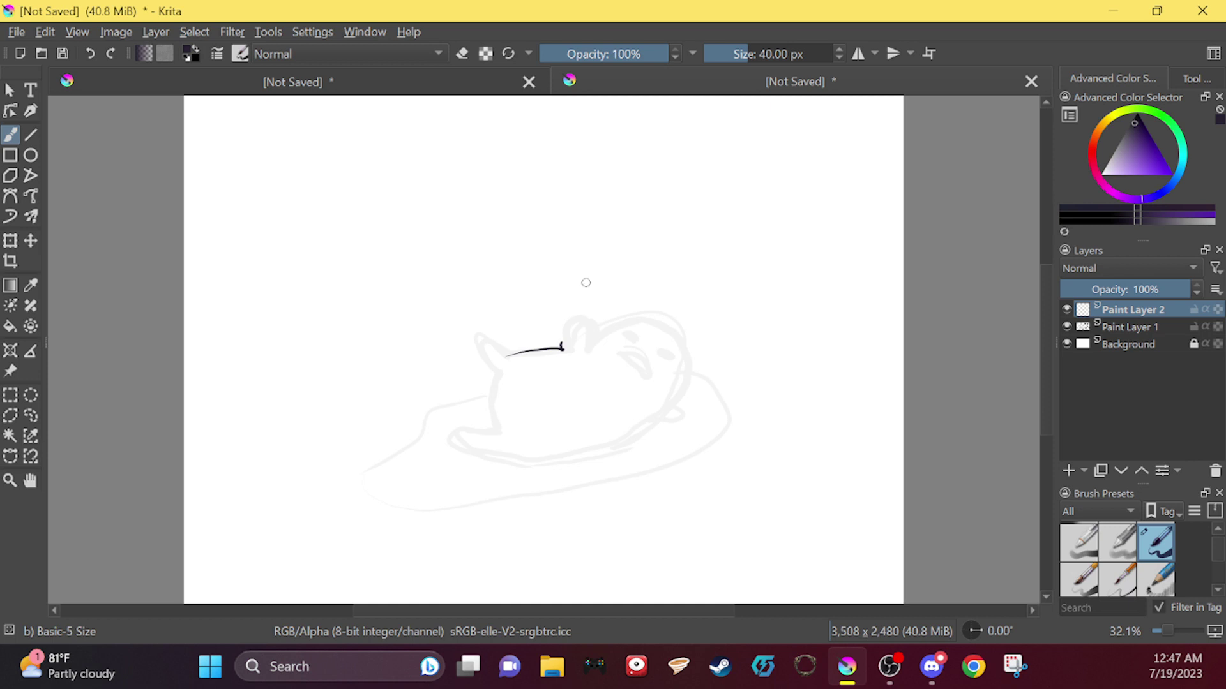
{"action": "left_click", "coordinate": [90, 54]}
{"action": "scroll", "coordinate": [1116, 554], "scroll_direction": "down", "scroll_amount": 1}
{"action": "left_click", "coordinate": [1116, 554]}
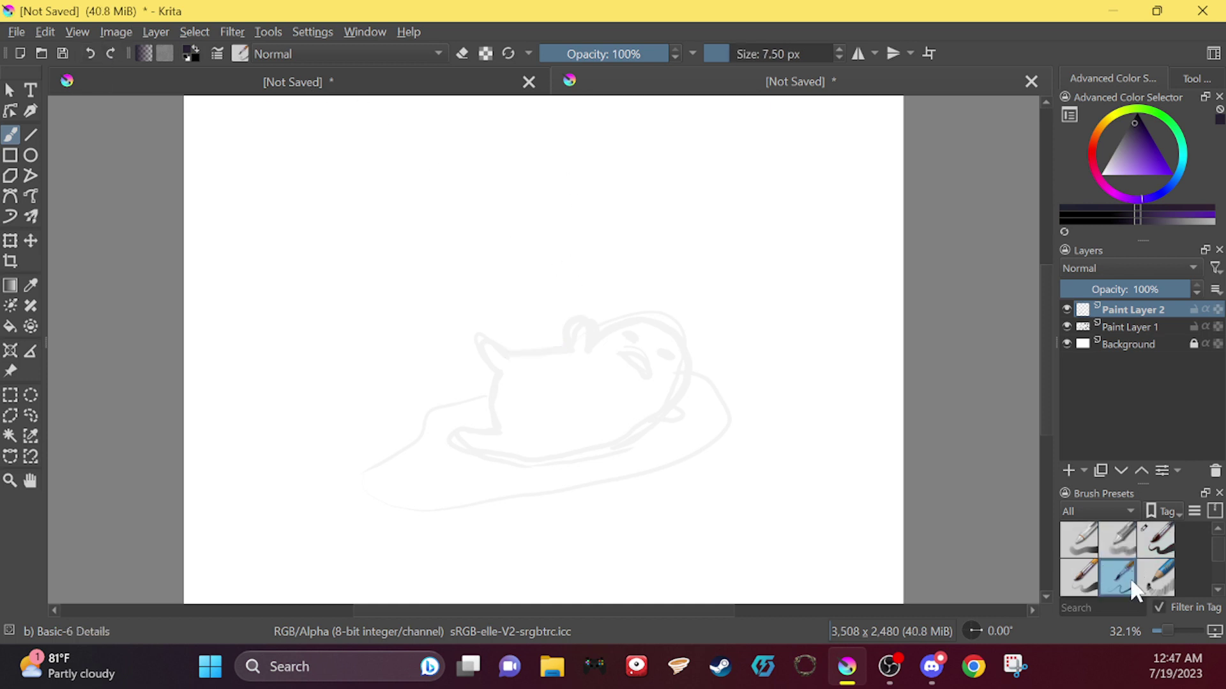
{"action": "left_click", "coordinate": [1155, 542]}
{"action": "left_click", "coordinate": [1117, 543]}
{"action": "scroll", "coordinate": [1216, 568], "scroll_direction": "up", "scroll_amount": 1}
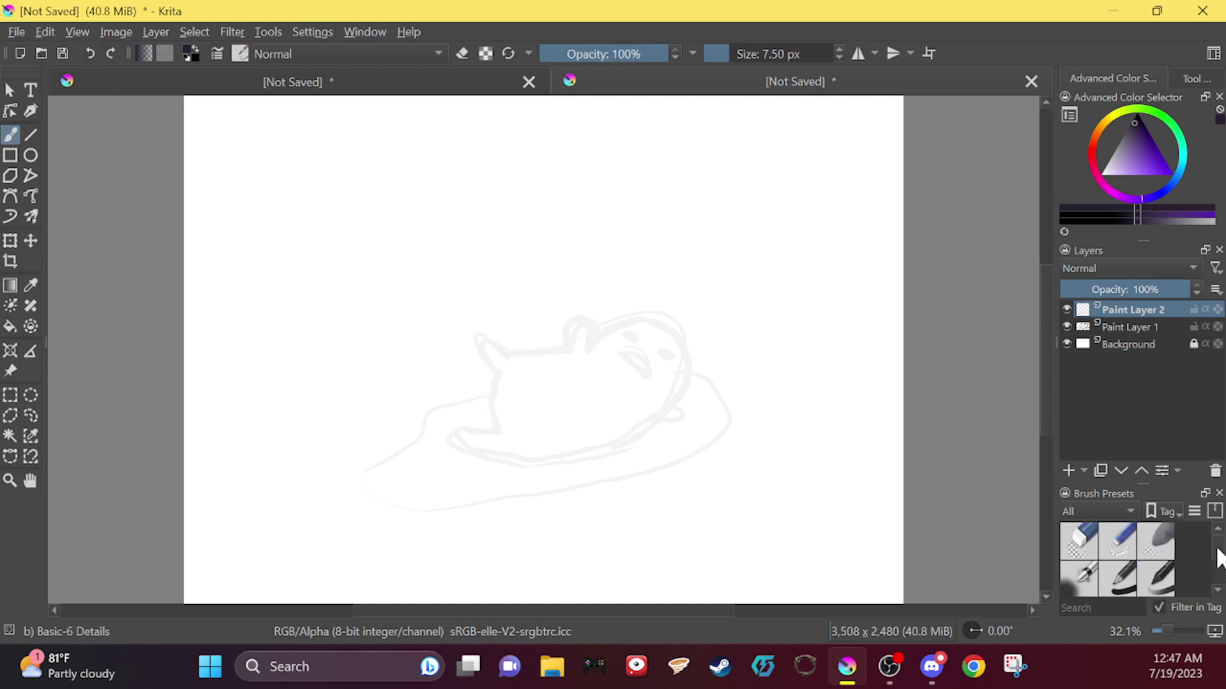
Step: Try inking the character's head and arms with the Basic-1 brush, undoing all the strokes
{"action": "left_click", "coordinate": [1117, 577]}
{"action": "mouse_move", "coordinate": [586, 349]}
{"action": "left_mouse_down"}
{"action": "mouse_move", "coordinate": [670, 329]}
{"action": "mouse_move", "coordinate": [654, 414]}
{"action": "left_mouse_up"}
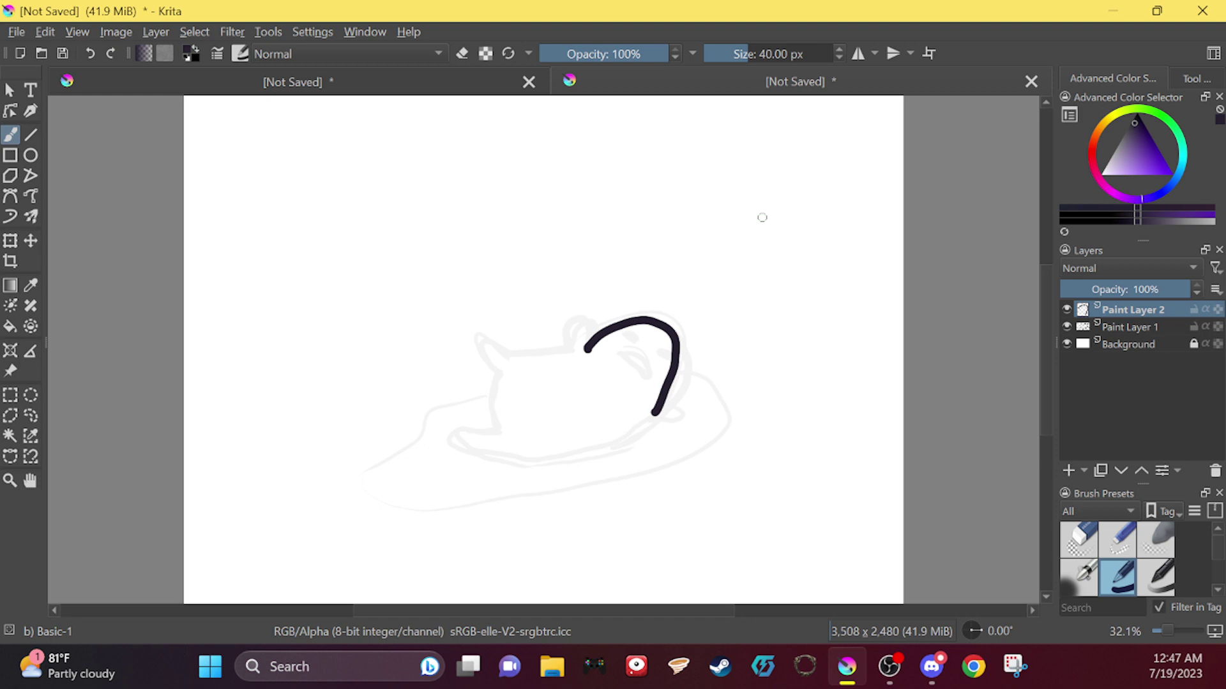
{"action": "left_click", "coordinate": [89, 53]}
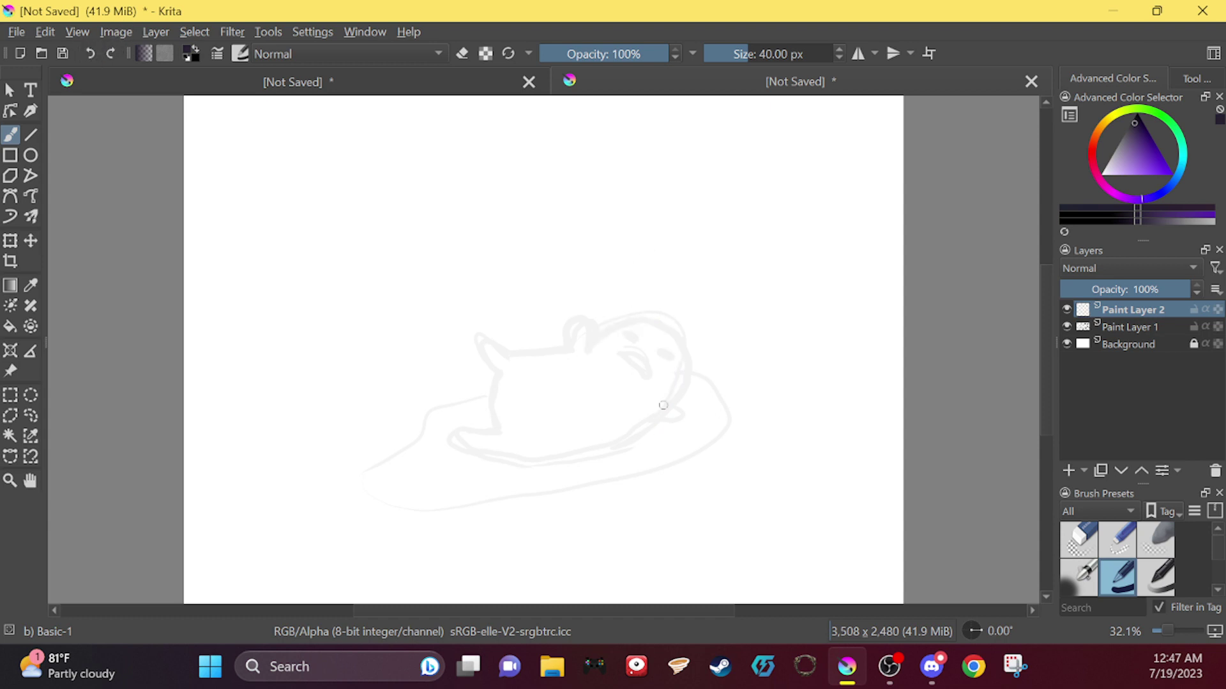
{"action": "mouse_move", "coordinate": [581, 346]}
{"action": "left_mouse_down"}
{"action": "mouse_move", "coordinate": [633, 318]}
{"action": "mouse_move", "coordinate": [687, 343]}
{"action": "mouse_move", "coordinate": [677, 409]}
{"action": "left_mouse_up"}
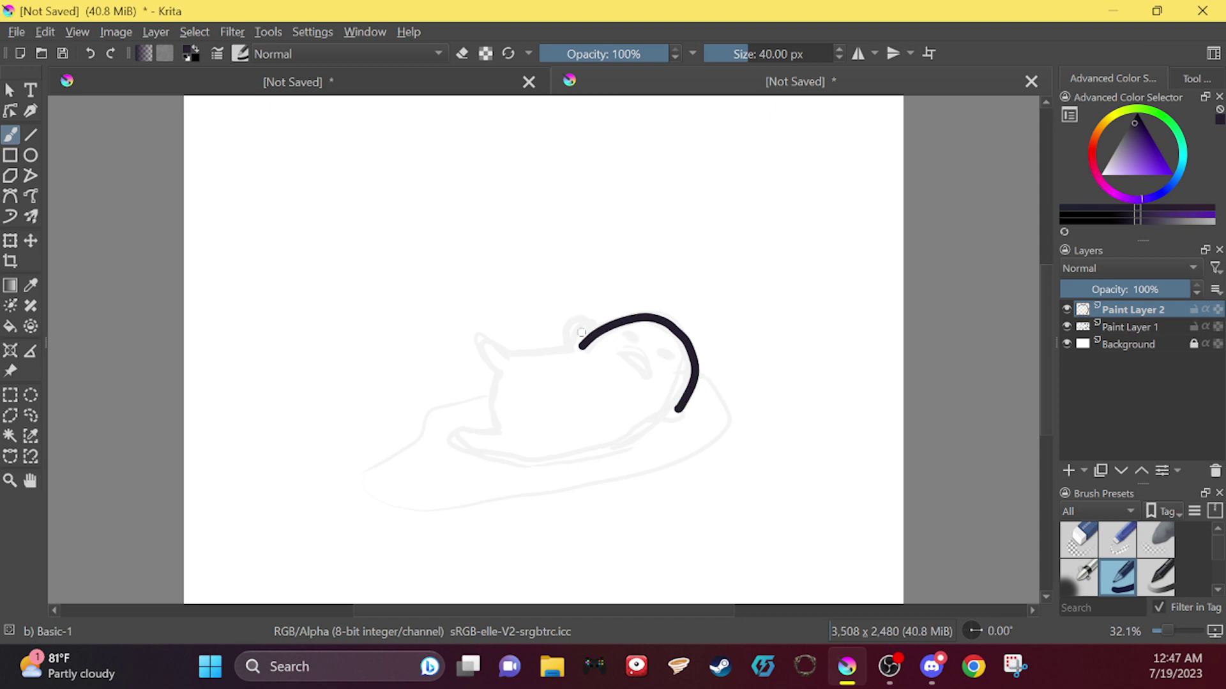
{"action": "mouse_move", "coordinate": [582, 345]}
{"action": "left_mouse_down"}
{"action": "mouse_move", "coordinate": [574, 314]}
{"action": "mouse_move", "coordinate": [554, 349]}
{"action": "left_mouse_up"}
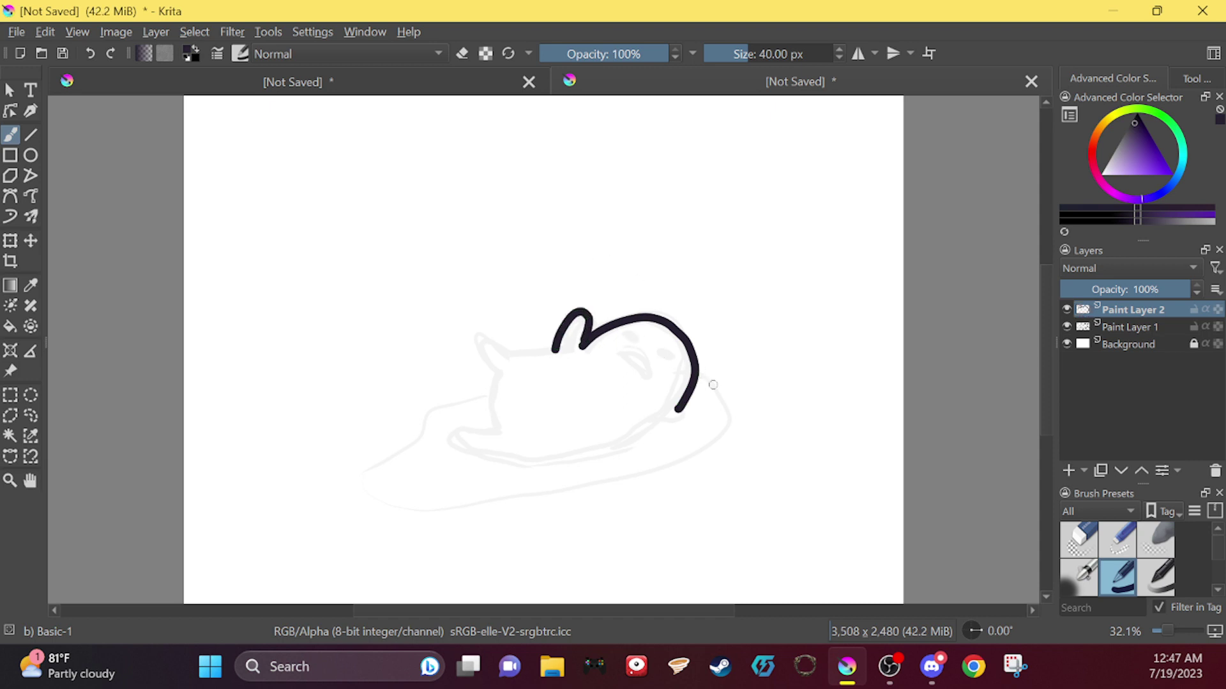
{"action": "left_click_drag", "start_coordinate": [678, 410], "coordinate": [672, 417]}
{"action": "left_click", "coordinate": [89, 55]}
{"action": "left_click", "coordinate": [89, 55]}
{"action": "left_click", "coordinate": [89, 55]}
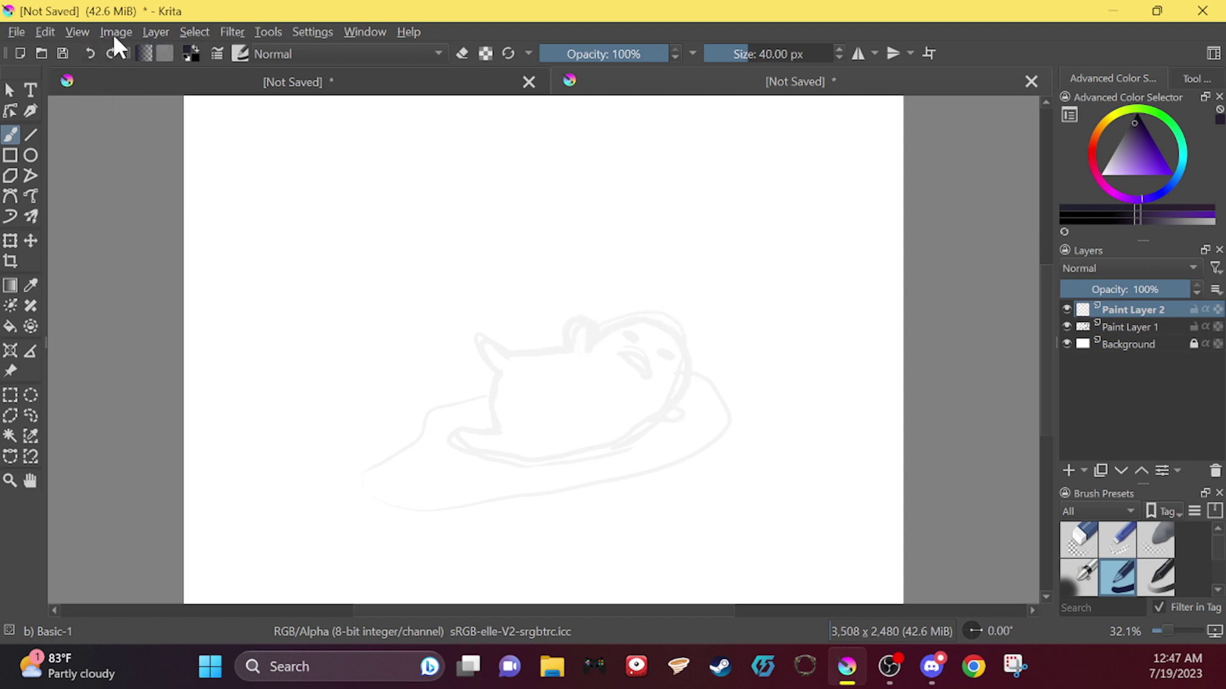
Step: Try inking the head curve with the Basic-2 Opacity brush and undo the stroke
{"action": "left_click", "coordinate": [1155, 576]}
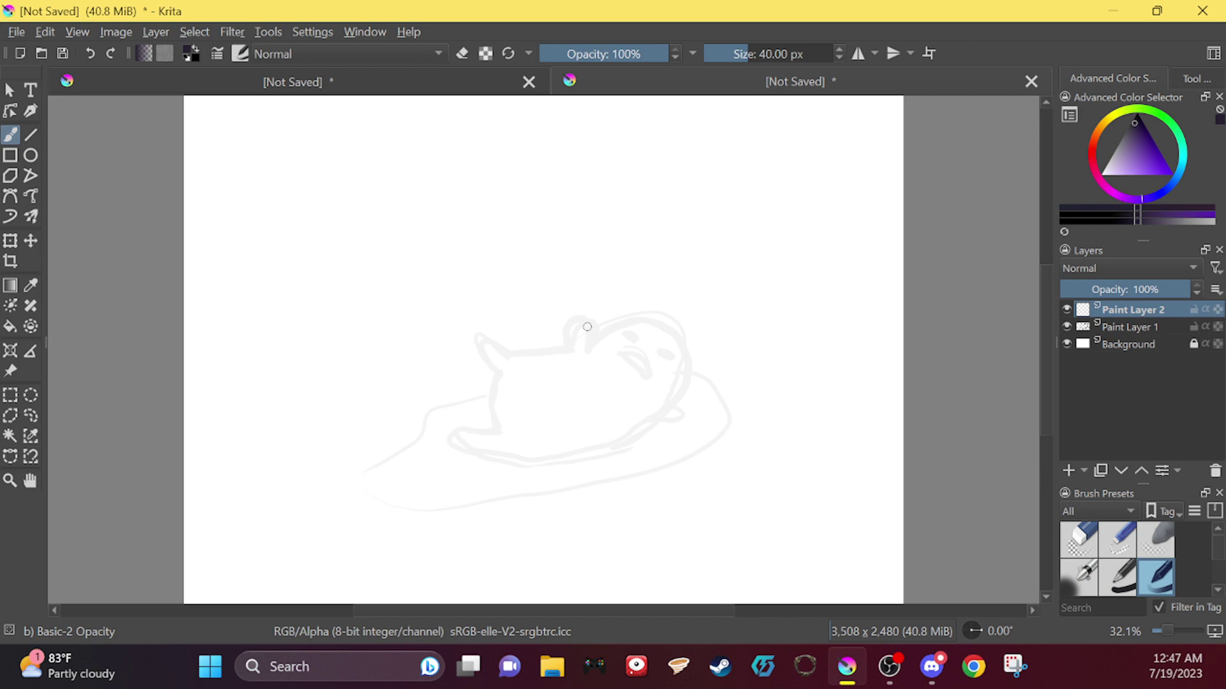
{"action": "mouse_move", "coordinate": [593, 339]}
{"action": "left_mouse_down"}
{"action": "mouse_move", "coordinate": [642, 320]}
{"action": "mouse_move", "coordinate": [685, 338]}
{"action": "mouse_move", "coordinate": [686, 387]}
{"action": "left_mouse_up"}
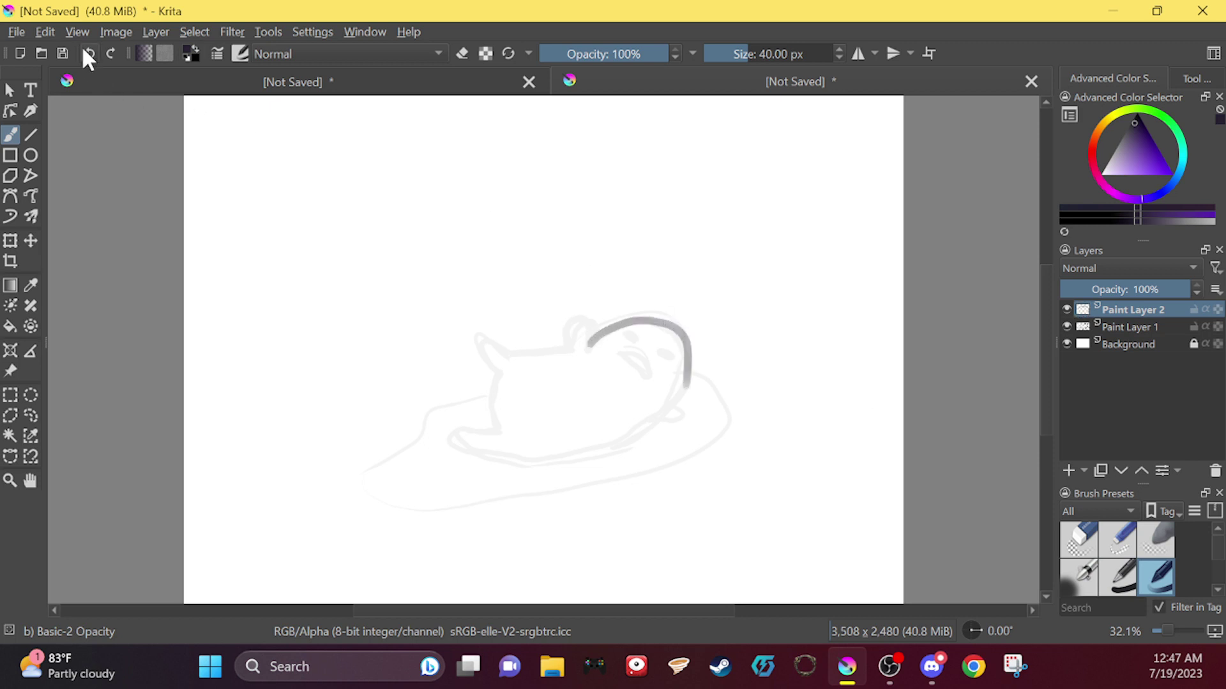
{"action": "scroll", "coordinate": [1219, 568], "scroll_direction": "down", "scroll_amount": 3}
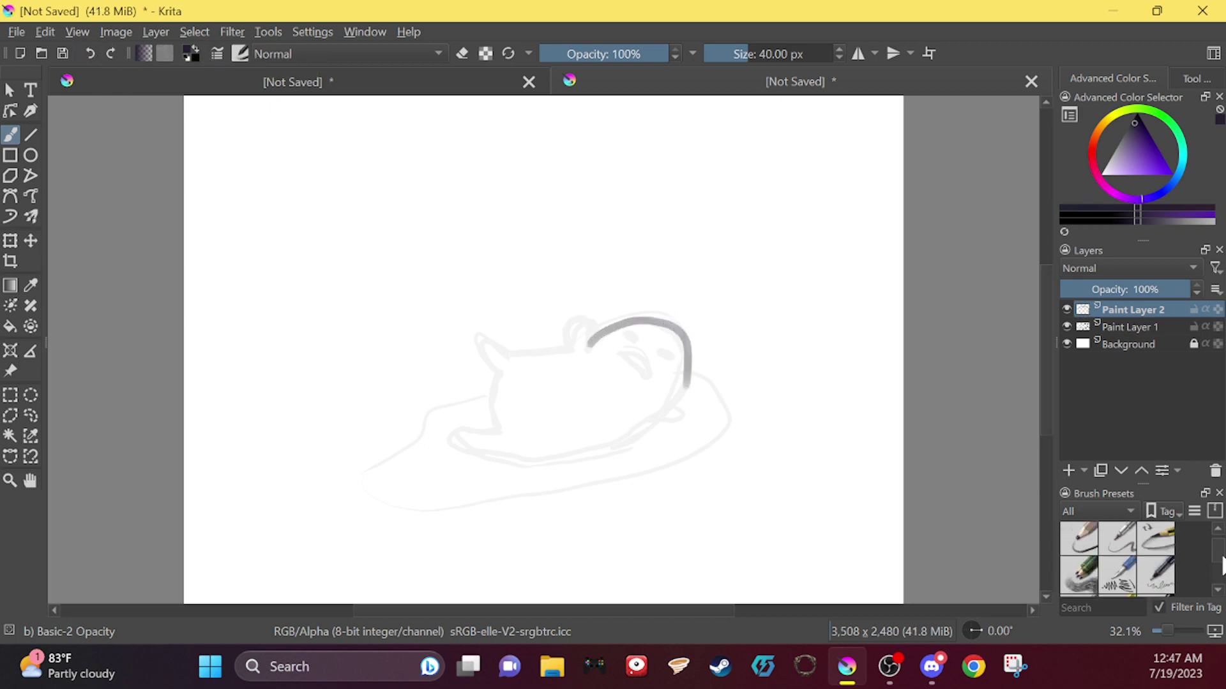
{"action": "scroll", "coordinate": [1219, 568], "scroll_direction": "down", "scroll_amount": 4}
{"action": "left_click", "coordinate": [90, 54]}
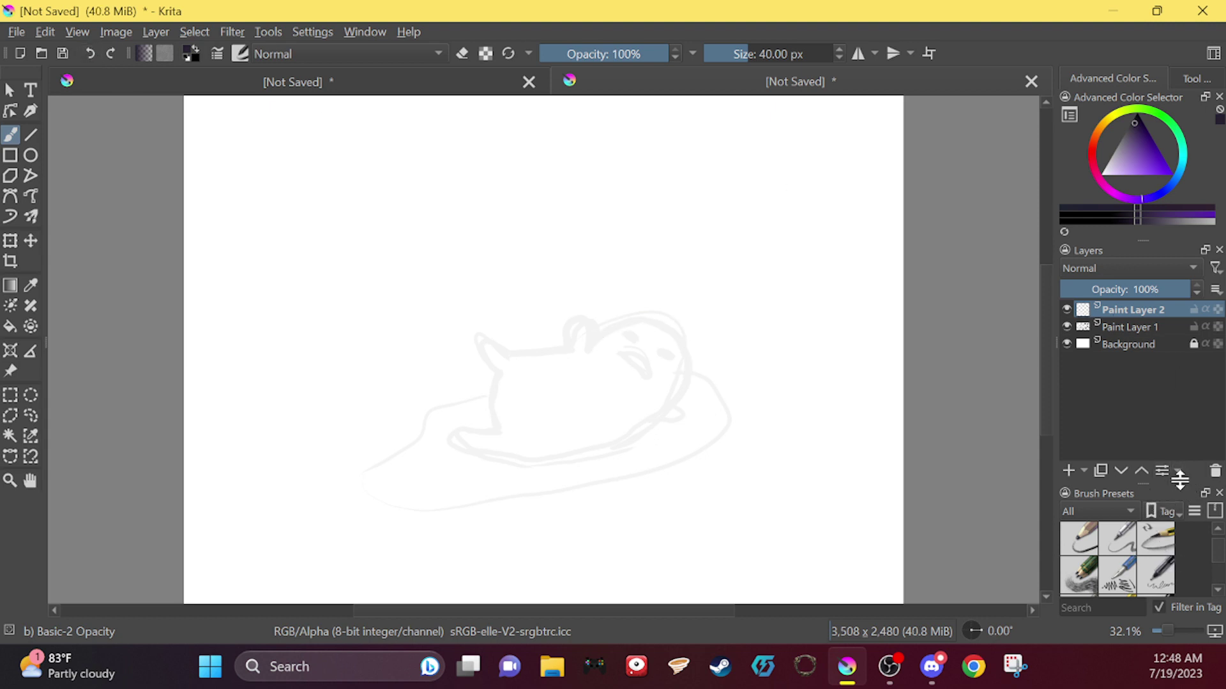
Step: Enlarge the brush preset area to show more rows and select the Basic-5 Size brush
{"action": "mouse_move", "coordinate": [1178, 480]}
{"action": "left_mouse_down"}
{"action": "mouse_move", "coordinate": [1168, 392]}
{"action": "mouse_move", "coordinate": [1167, 415]}
{"action": "left_mouse_up"}
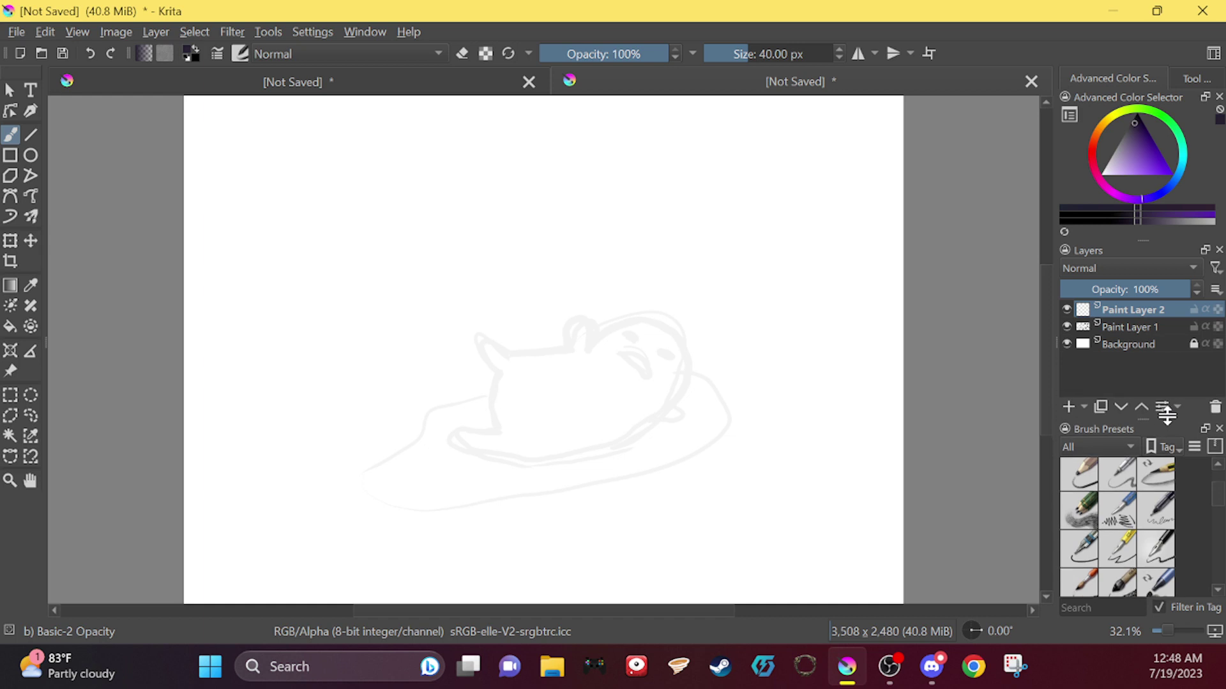
{"action": "scroll", "coordinate": [1146, 504], "scroll_direction": "up", "scroll_amount": 3}
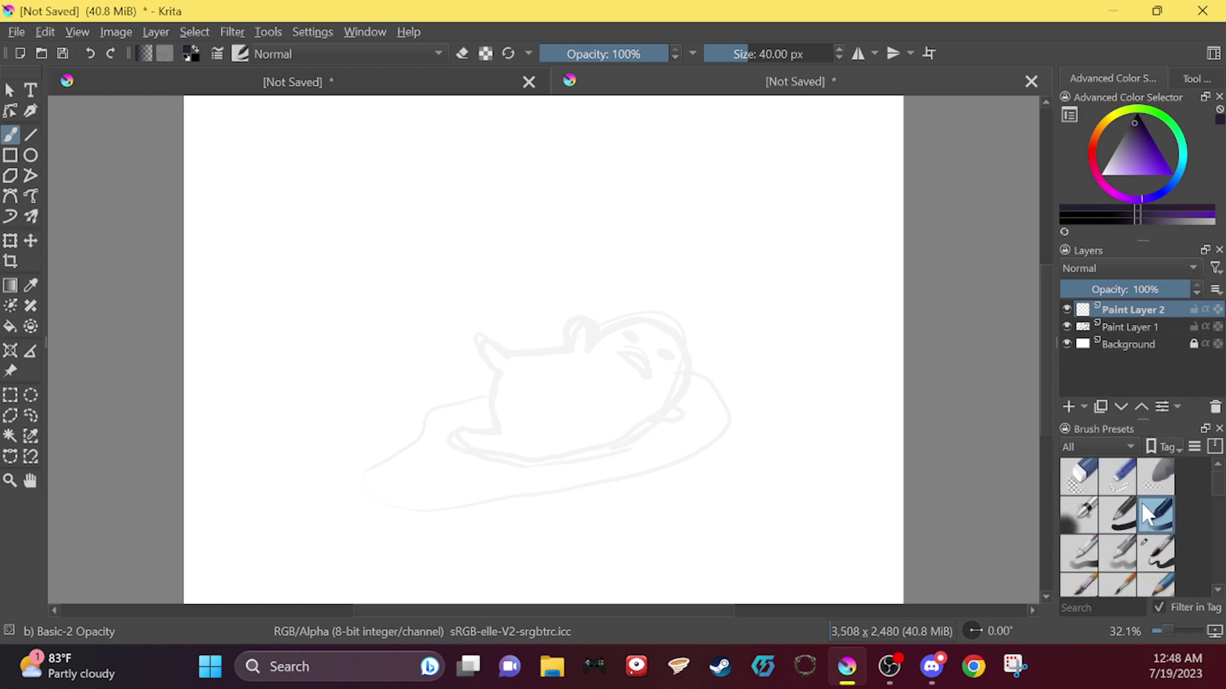
{"action": "left_click", "coordinate": [1155, 553]}
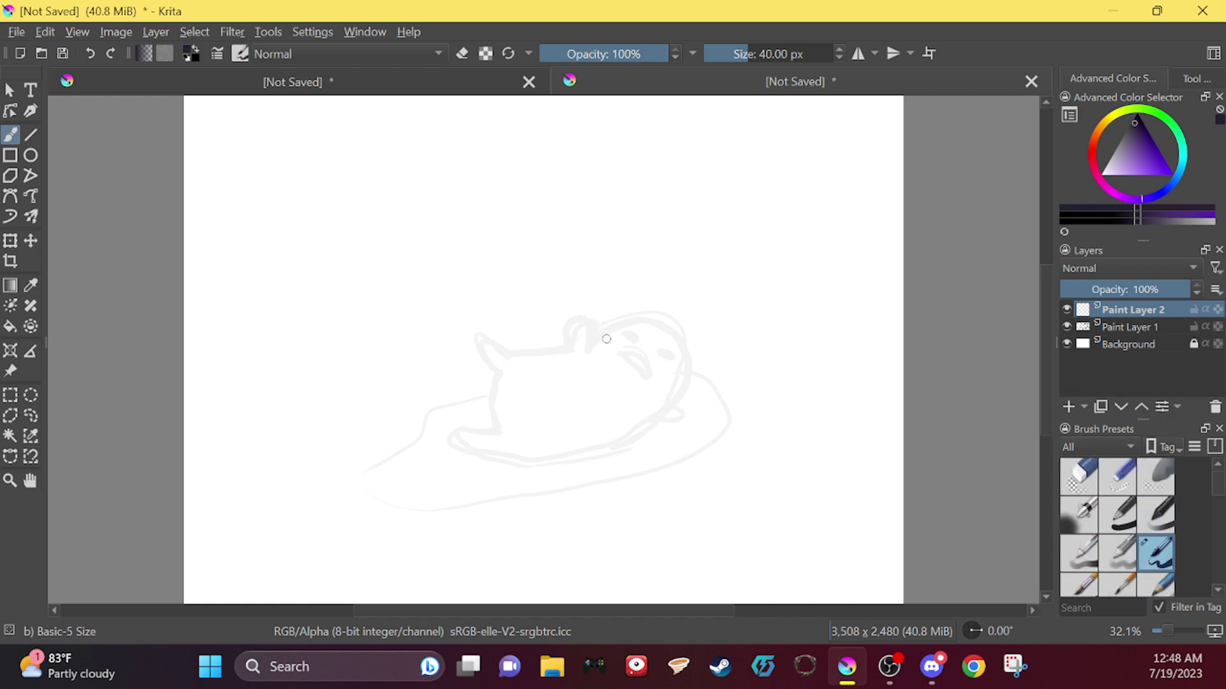
Step: Try inking the character's head, arms, body and legs over the faded sketch with the Basic-5 Size brush, undoing every stroke
{"action": "mouse_move", "coordinate": [594, 348]}
{"action": "left_mouse_down"}
{"action": "mouse_move", "coordinate": [652, 326]}
{"action": "mouse_move", "coordinate": [672, 399]}
{"action": "left_mouse_up"}
{"action": "mouse_move", "coordinate": [588, 346]}
{"action": "left_mouse_down"}
{"action": "mouse_move", "coordinate": [576, 327]}
{"action": "mouse_move", "coordinate": [570, 348]}
{"action": "left_mouse_up"}
{"action": "left_click_drag", "start_coordinate": [673, 400], "coordinate": [653, 426]}
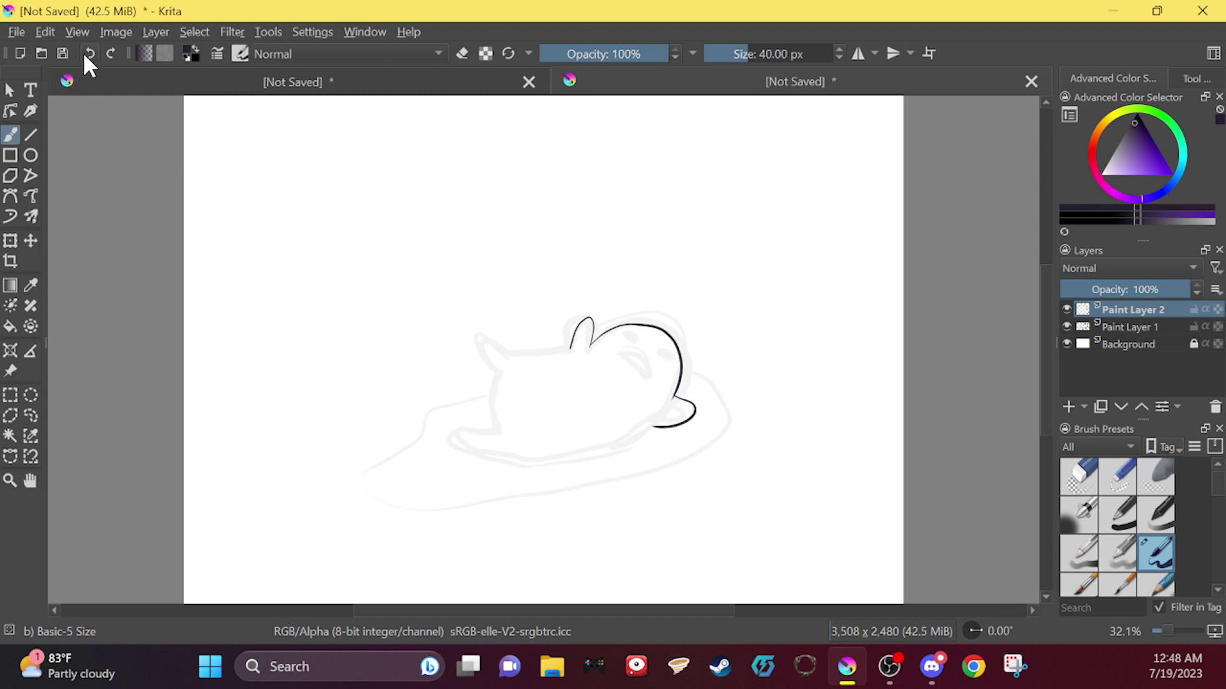
{"action": "left_click_drag", "start_coordinate": [359, 279], "coordinate": [434, 287]}
{"action": "mouse_move", "coordinate": [572, 345]}
{"action": "left_mouse_down"}
{"action": "mouse_move", "coordinate": [487, 348]}
{"action": "mouse_move", "coordinate": [497, 437]}
{"action": "mouse_move", "coordinate": [454, 446]}
{"action": "mouse_move", "coordinate": [578, 464]}
{"action": "mouse_move", "coordinate": [651, 435]}
{"action": "left_mouse_up"}
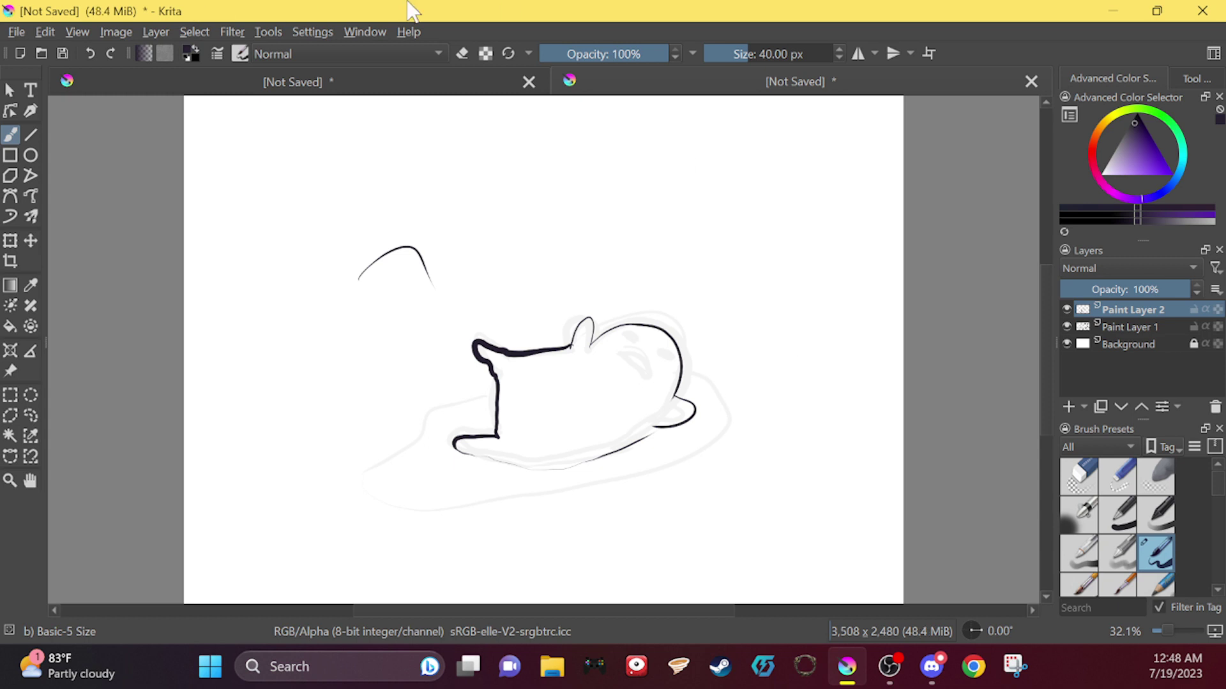
{"action": "left_click", "coordinate": [89, 55]}
{"action": "left_click", "coordinate": [89, 55]}
{"action": "left_click", "coordinate": [90, 55]}
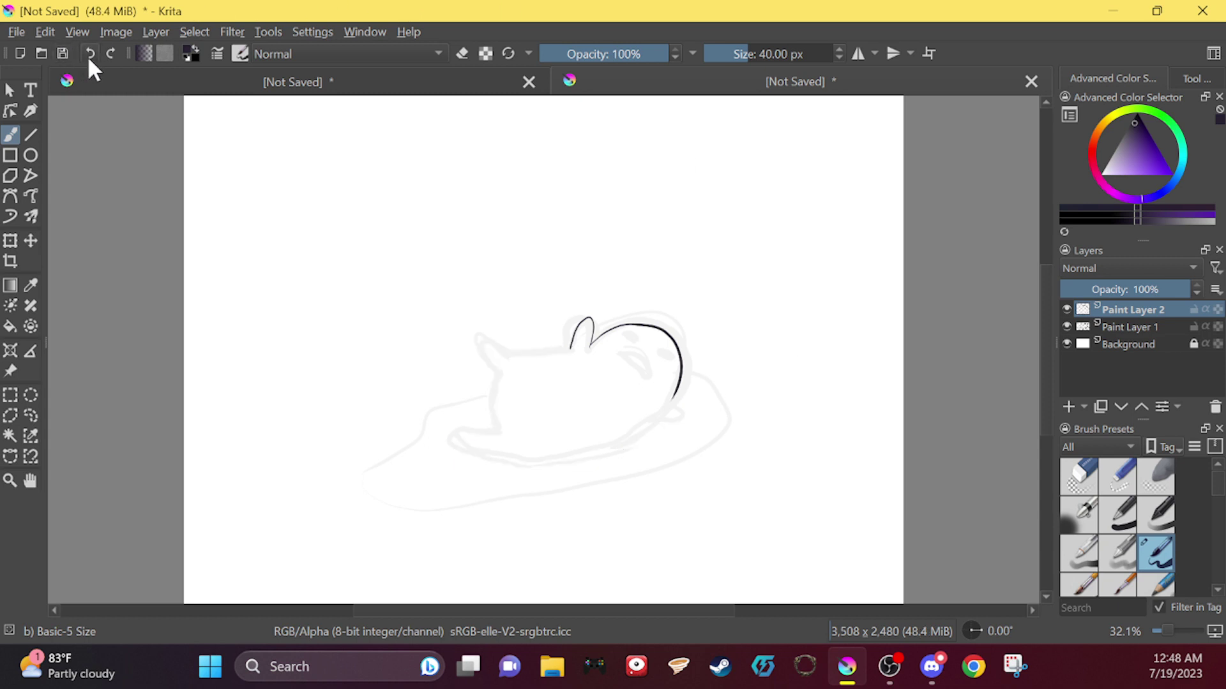
{"action": "left_click", "coordinate": [89, 55]}
{"action": "left_click", "coordinate": [90, 55]}
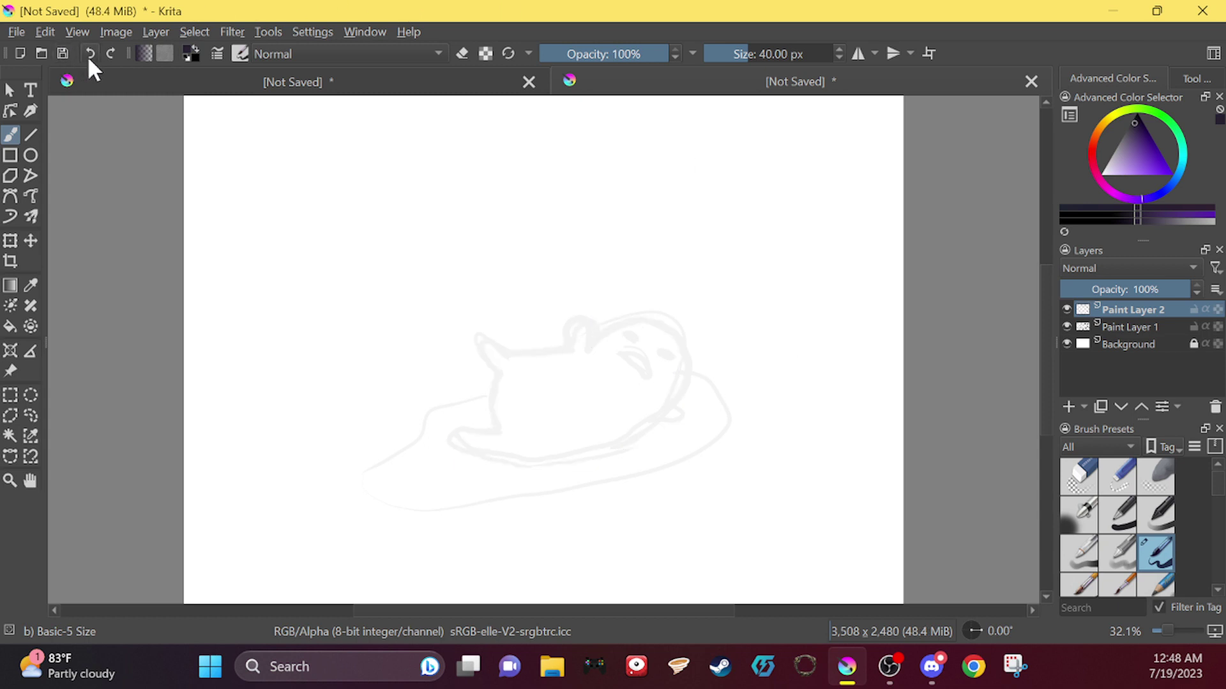
Step: Switch to the Basic-1 brush and try the curved head outline over the faded sketch several times, undoing each attempt
{"action": "left_click", "coordinate": [1118, 516]}
{"action": "mouse_move", "coordinate": [596, 343]}
{"action": "left_mouse_down"}
{"action": "mouse_move", "coordinate": [665, 324]}
{"action": "mouse_move", "coordinate": [681, 403]}
{"action": "left_mouse_up"}
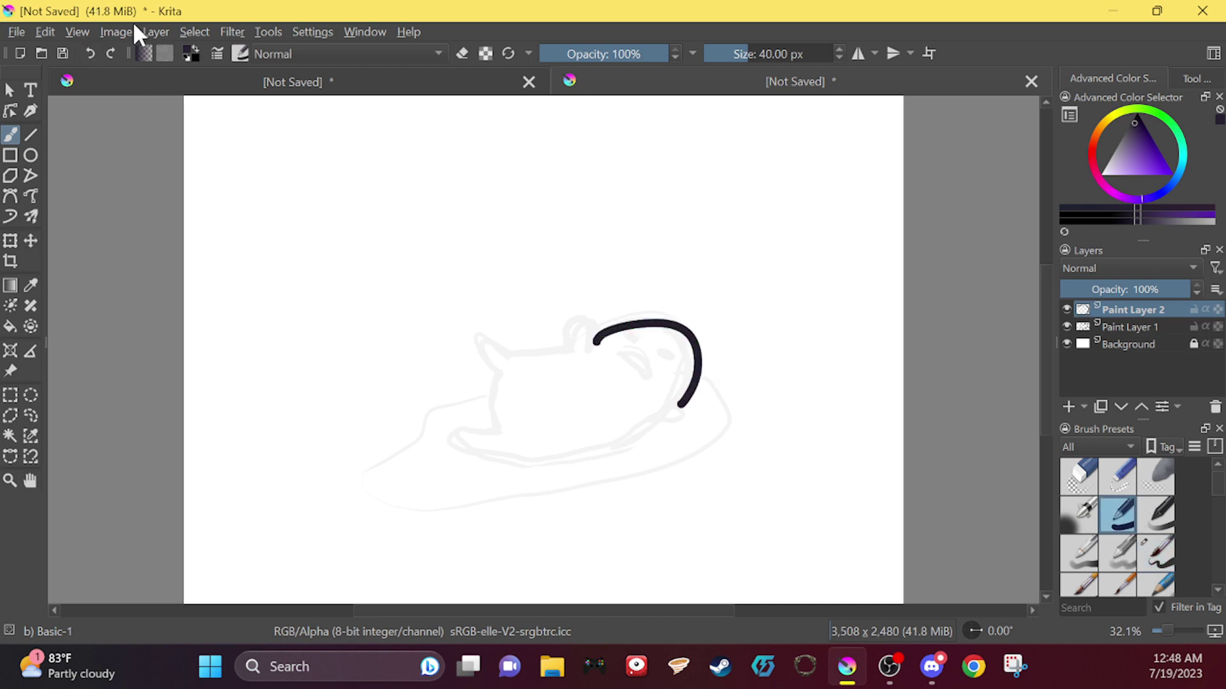
{"action": "left_click", "coordinate": [93, 56]}
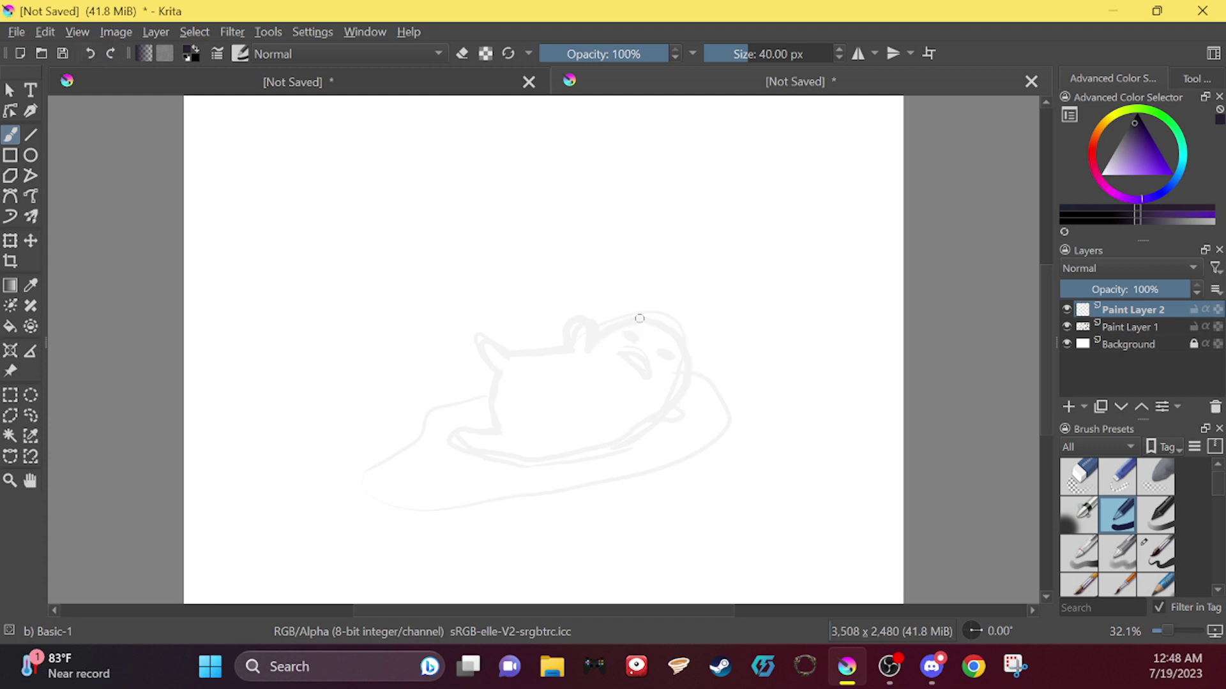
{"action": "left_click_drag", "start_coordinate": [589, 341], "coordinate": [662, 384]}
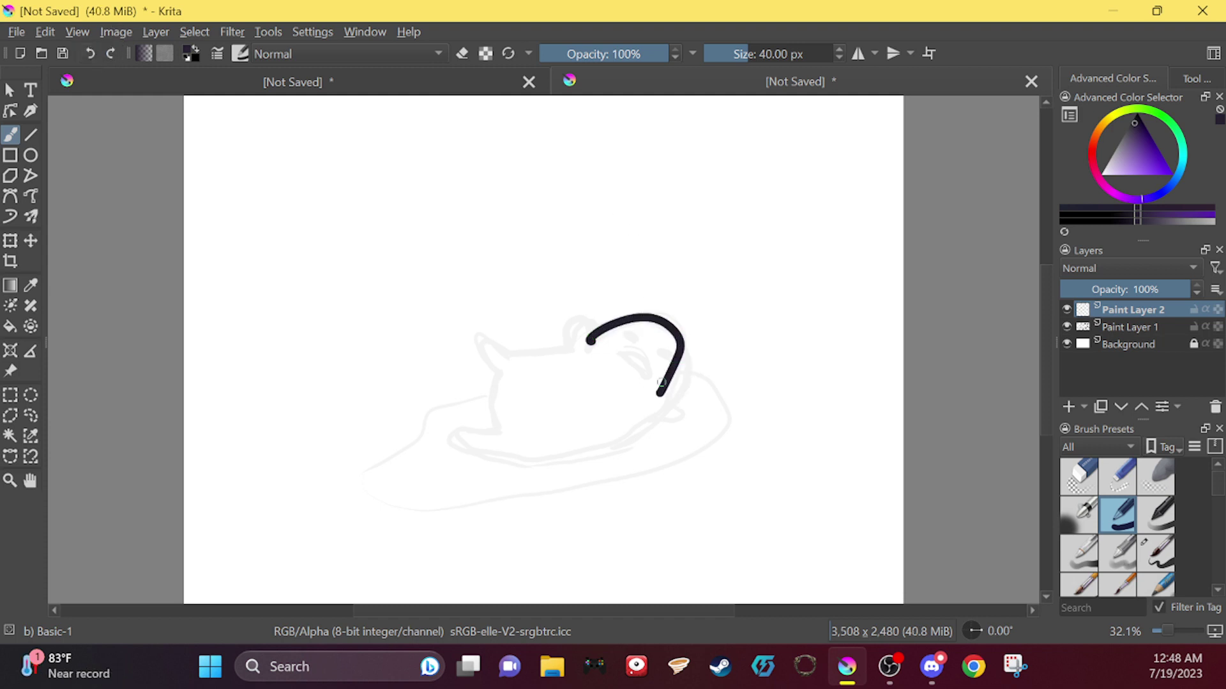
{"action": "left_click", "coordinate": [90, 55]}
{"action": "mouse_move", "coordinate": [588, 345]}
{"action": "left_mouse_down"}
{"action": "mouse_move", "coordinate": [642, 317]}
{"action": "mouse_move", "coordinate": [676, 415]}
{"action": "left_mouse_up"}
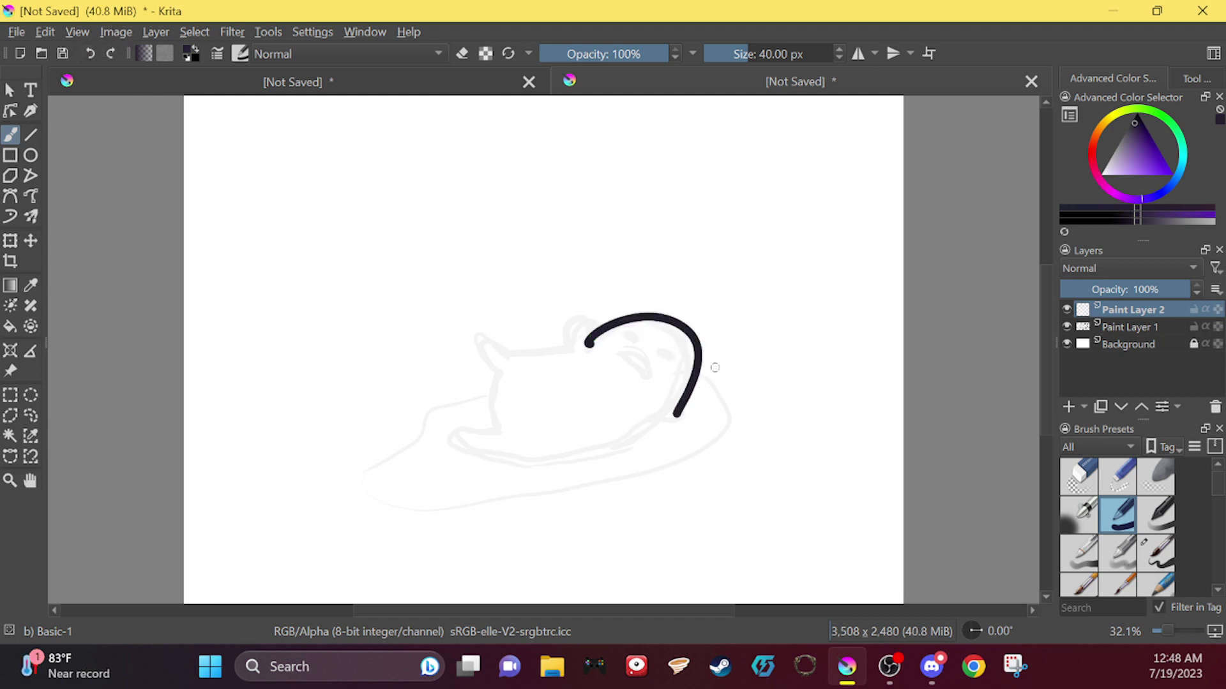
{"action": "left_click", "coordinate": [91, 56]}
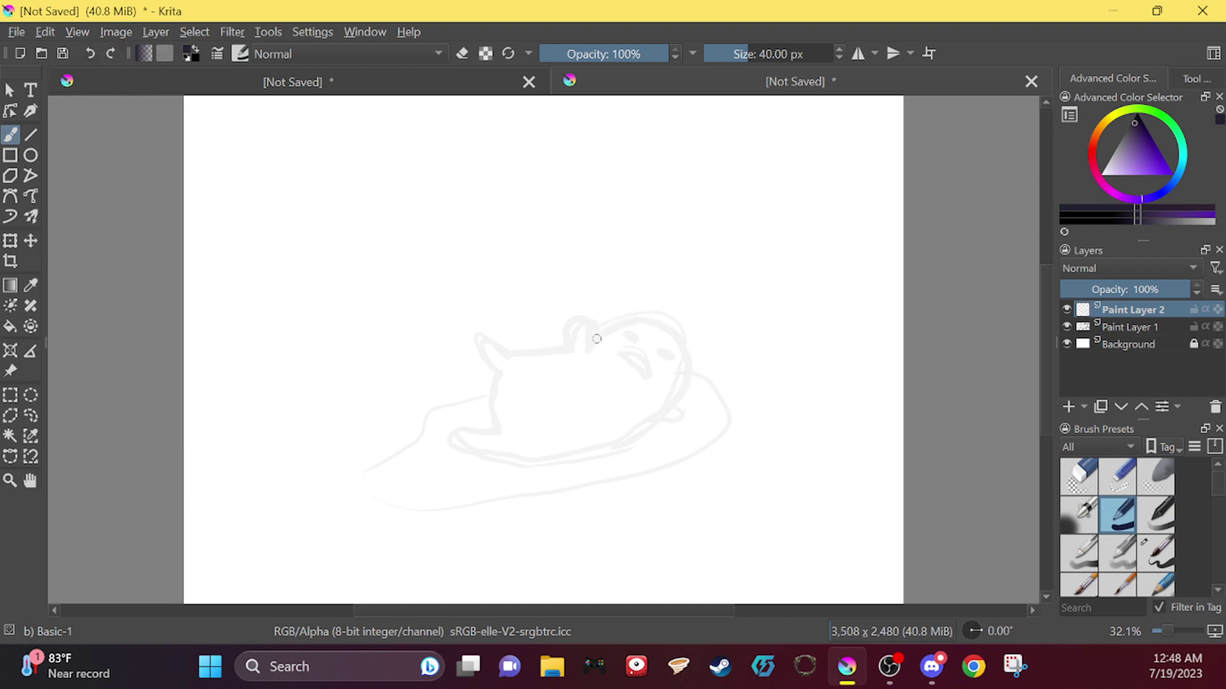
Step: Ink the curved head outline and the small arm below it over the faded sketch, redoing the arm stroke until it fits
{"action": "mouse_move", "coordinate": [590, 341]}
{"action": "left_mouse_down"}
{"action": "mouse_move", "coordinate": [685, 334]}
{"action": "mouse_move", "coordinate": [667, 407]}
{"action": "left_mouse_up"}
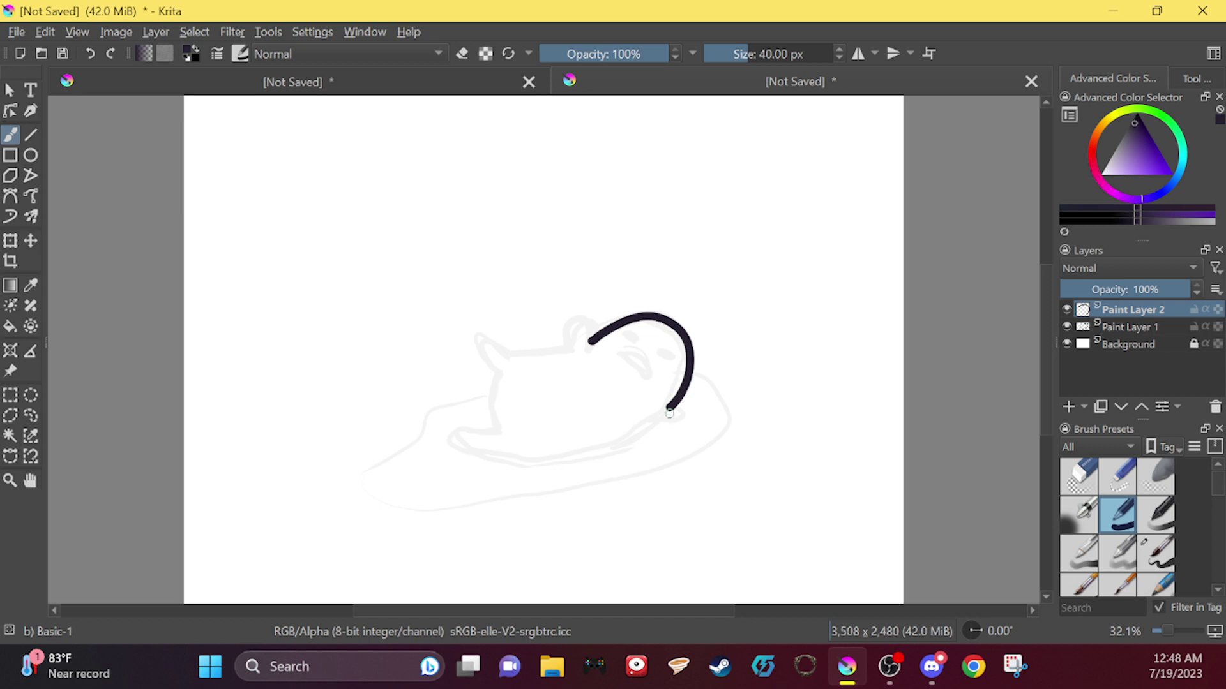
{"action": "left_click_drag", "start_coordinate": [668, 409], "coordinate": [667, 439]}
{"action": "left_click", "coordinate": [94, 53]}
{"action": "key", "text": "ctrl+z"}
{"action": "left_click", "coordinate": [90, 53]}
{"action": "mouse_move", "coordinate": [671, 409]}
{"action": "left_mouse_down"}
{"action": "mouse_move", "coordinate": [667, 436]}
{"action": "mouse_move", "coordinate": [666, 422]}
{"action": "left_mouse_up"}
{"action": "left_click", "coordinate": [90, 53]}
{"action": "left_click_drag", "start_coordinate": [671, 410], "coordinate": [674, 421]}
Step: Ink the raised limbs, upper body line, lower foot and underside over the sketch to close the character's body outline
{"action": "mouse_move", "coordinate": [594, 333]}
{"action": "left_mouse_down"}
{"action": "mouse_move", "coordinate": [581, 333]}
{"action": "mouse_move", "coordinate": [603, 318]}
{"action": "mouse_move", "coordinate": [509, 356]}
{"action": "mouse_move", "coordinate": [476, 332]}
{"action": "mouse_move", "coordinate": [489, 375]}
{"action": "mouse_move", "coordinate": [504, 353]}
{"action": "mouse_move", "coordinate": [485, 370]}
{"action": "mouse_move", "coordinate": [492, 433]}
{"action": "left_mouse_up"}
{"action": "left_click", "coordinate": [93, 56]}
{"action": "left_click", "coordinate": [92, 54]}
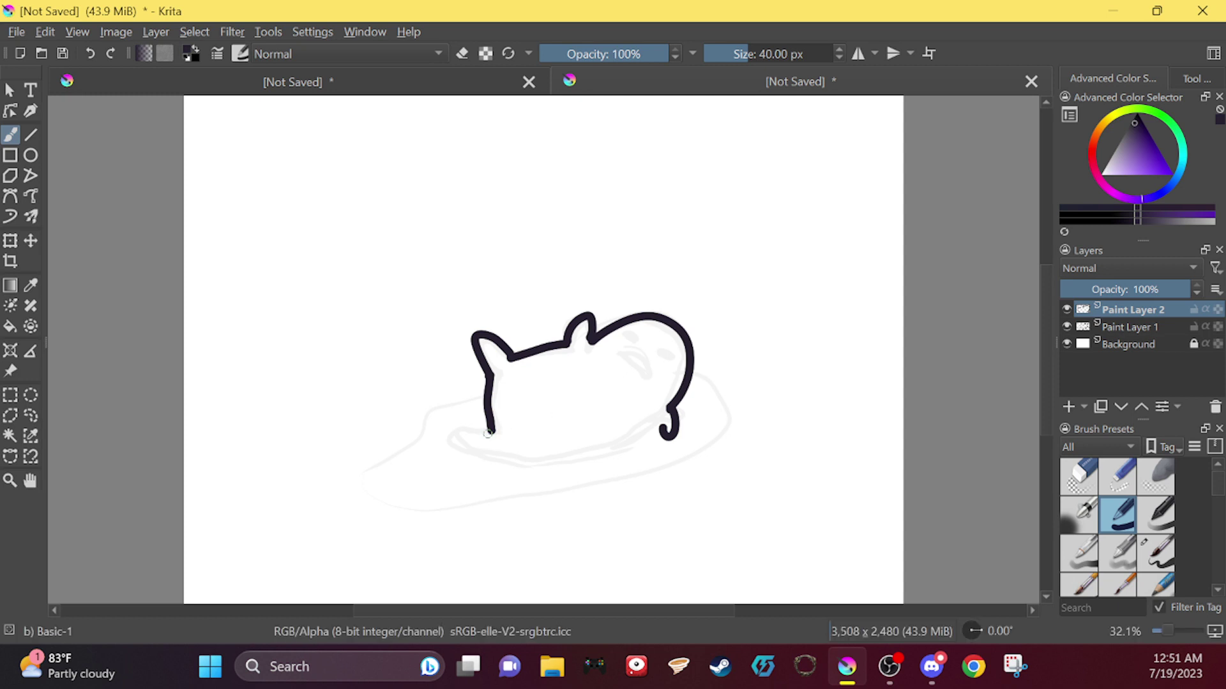
{"action": "mouse_move", "coordinate": [489, 432]}
{"action": "left_mouse_down"}
{"action": "mouse_move", "coordinate": [474, 460]}
{"action": "mouse_move", "coordinate": [567, 459]}
{"action": "mouse_move", "coordinate": [664, 429]}
{"action": "left_mouse_up"}
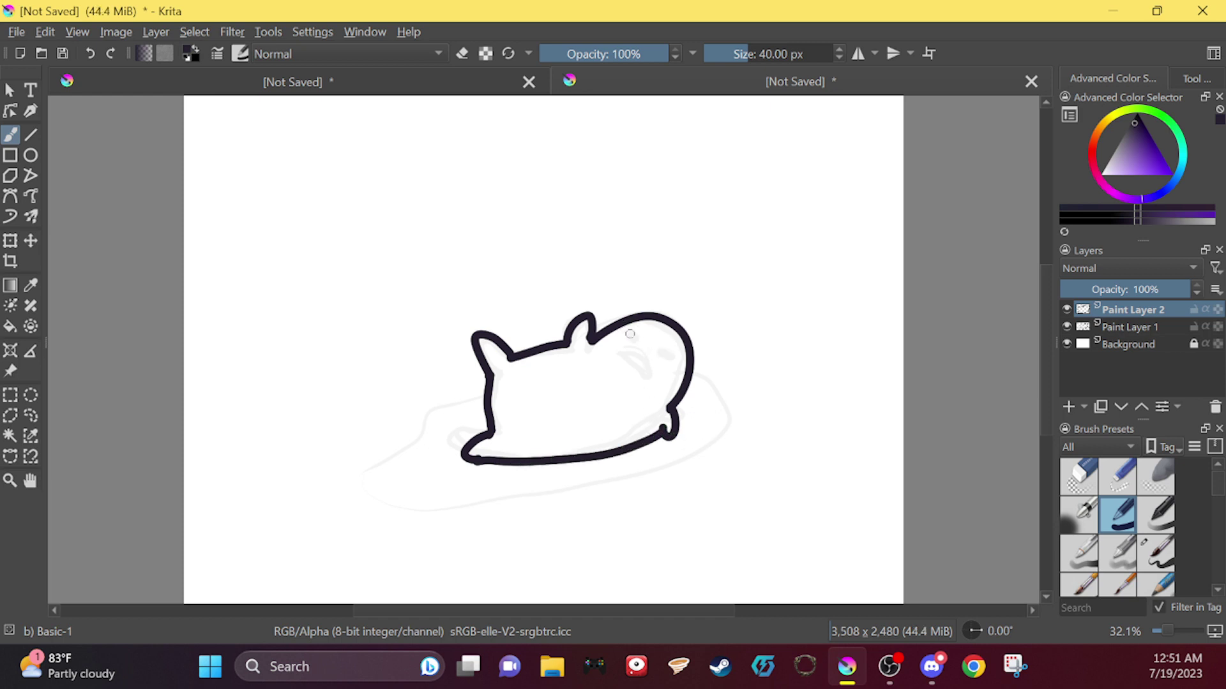
Step: Try inking two short eyes and a filled open mouth over the sketched face, undoing and redrawing the strokes several times
{"action": "left_click_drag", "start_coordinate": [630, 332], "coordinate": [636, 335]}
{"action": "key", "text": "ctrl+z"}
{"action": "left_click", "coordinate": [93, 51]}
{"action": "left_click", "coordinate": [96, 51]}
{"action": "left_click_drag", "start_coordinate": [663, 365], "coordinate": [640, 337]}
{"action": "left_click", "coordinate": [90, 53]}
{"action": "left_click", "coordinate": [90, 53]}
{"action": "left_click_drag", "start_coordinate": [661, 351], "coordinate": [673, 366]}
{"action": "left_click", "coordinate": [90, 53]}
{"action": "left_click_drag", "start_coordinate": [663, 352], "coordinate": [672, 367]}
{"action": "mouse_move", "coordinate": [633, 330]}
{"action": "left_mouse_down"}
{"action": "mouse_move", "coordinate": [651, 334]}
{"action": "mouse_move", "coordinate": [648, 376]}
{"action": "mouse_move", "coordinate": [641, 359]}
{"action": "left_mouse_up"}
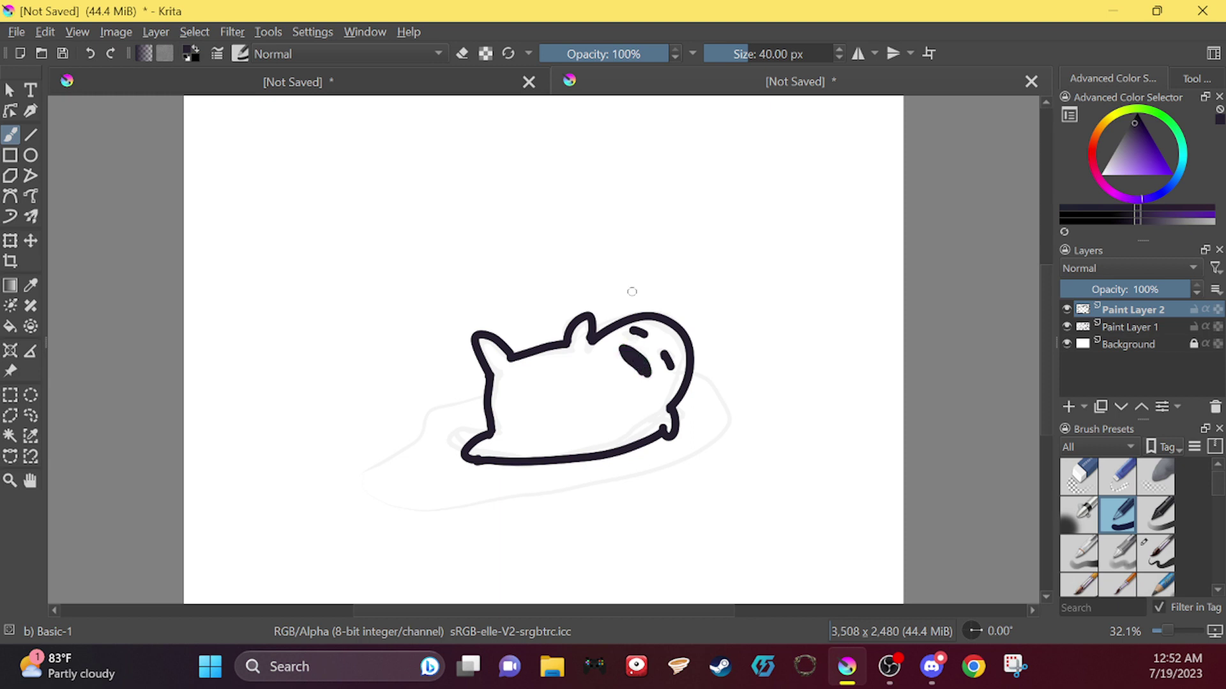
{"action": "left_click", "coordinate": [90, 53]}
{"action": "left_click_drag", "start_coordinate": [620, 348], "coordinate": [645, 374]}
Step: Close the scribbled test document from canvas-only view without saving it and restore the full interface
{"action": "left_click", "coordinate": [78, 32]}
{"action": "left_click", "coordinate": [102, 47]}
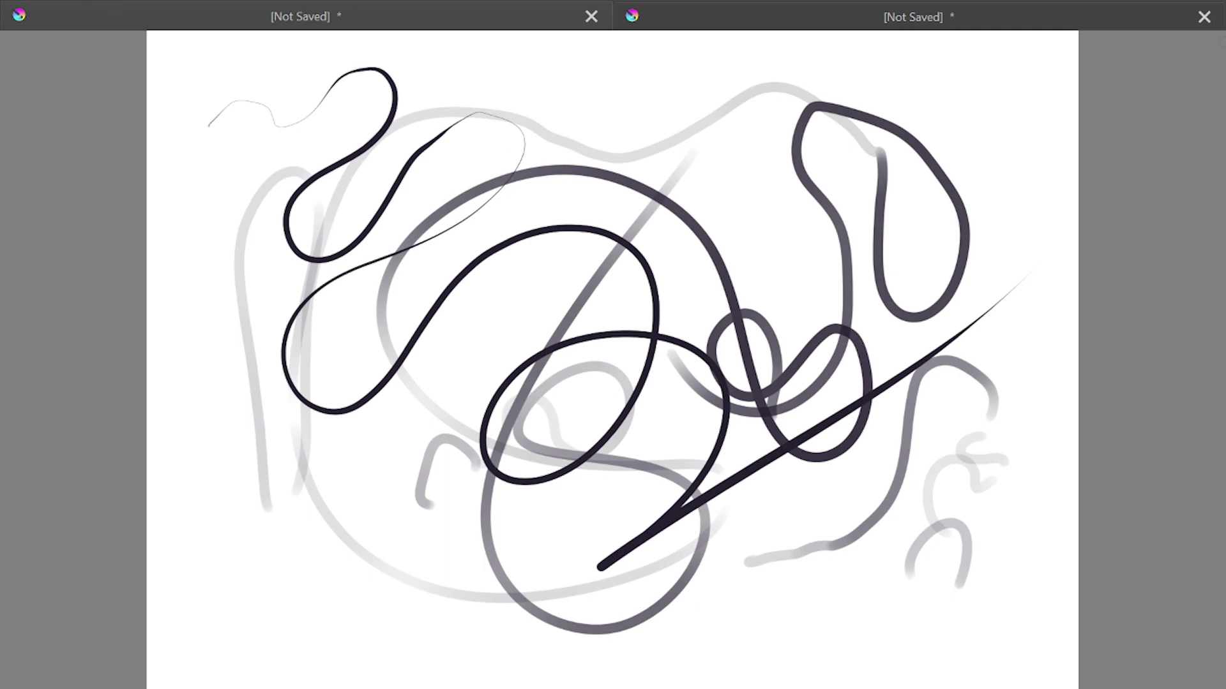
{"action": "left_click", "coordinate": [591, 17]}
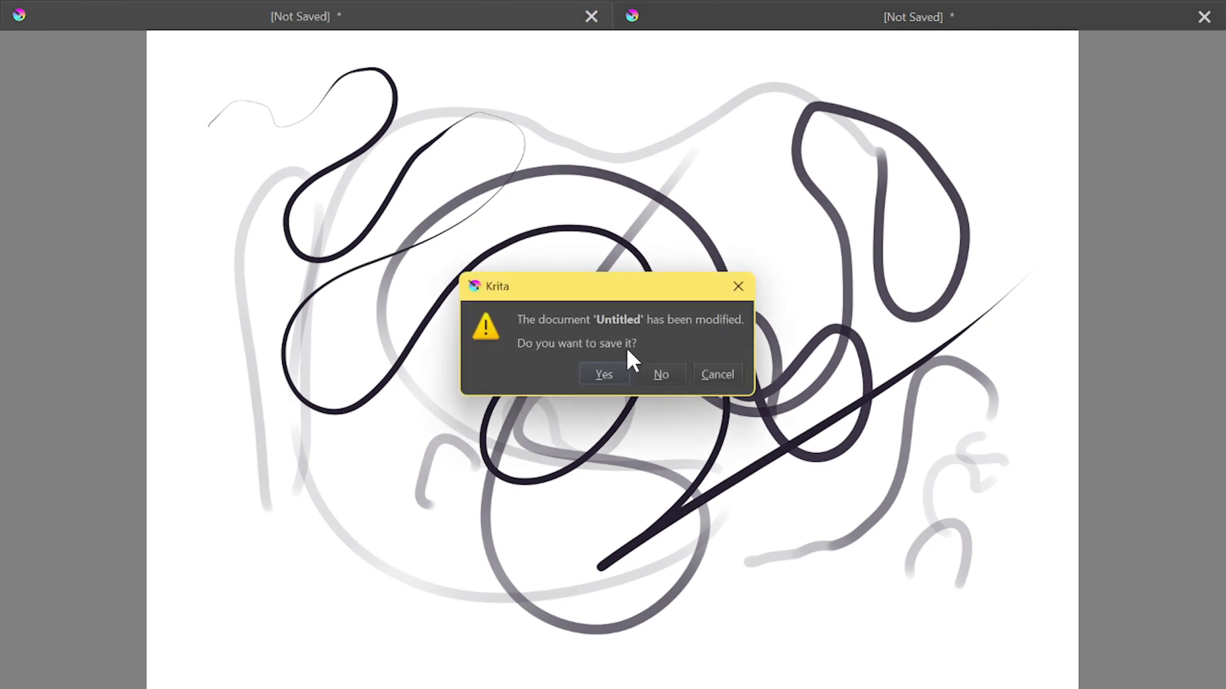
{"action": "left_click", "coordinate": [662, 375]}
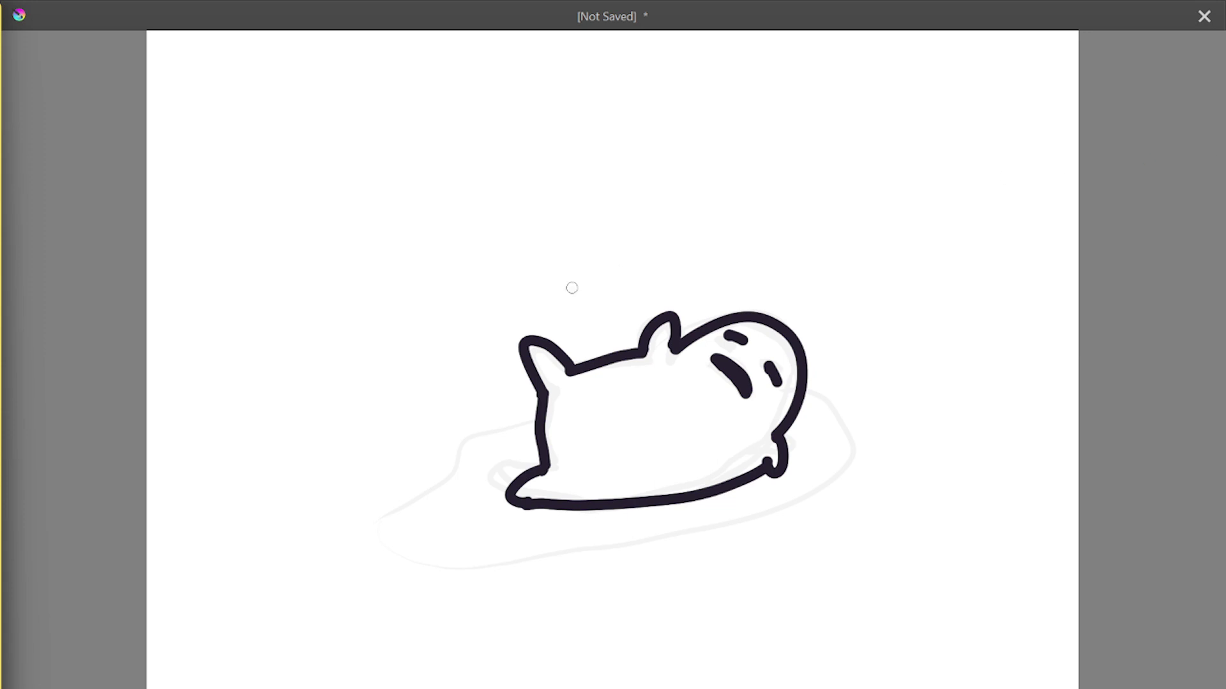
{"action": "left_click", "coordinate": [1006, 348]}
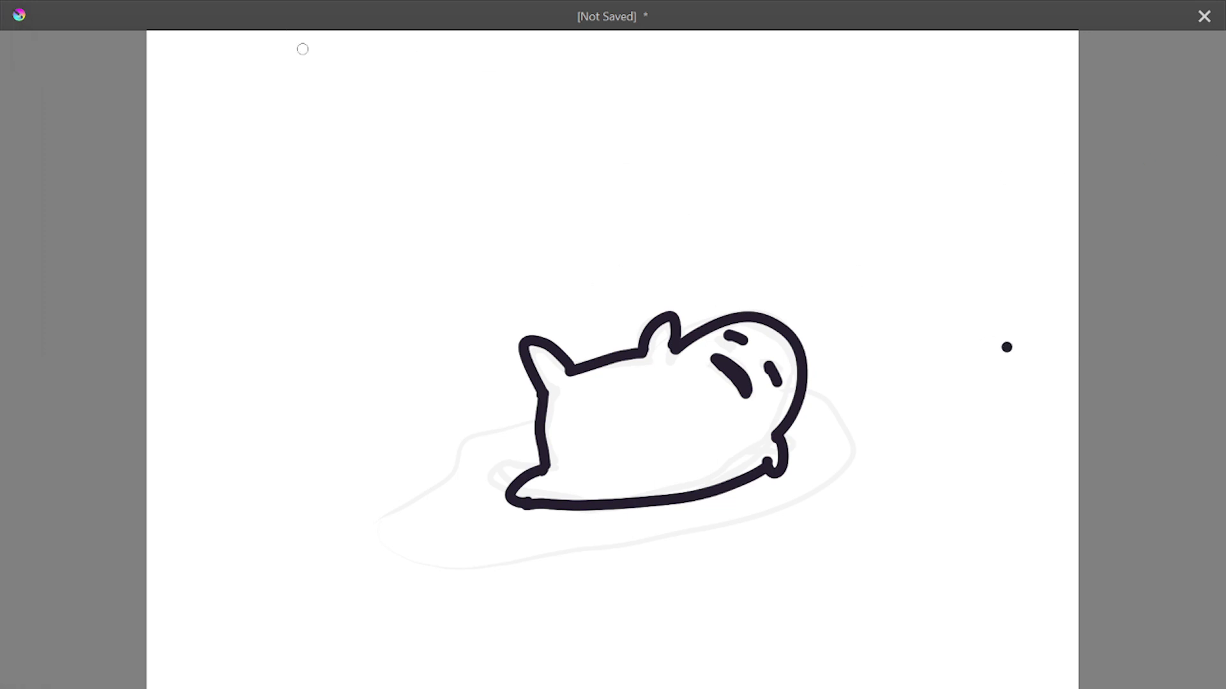
{"action": "key", "text": "Tab"}
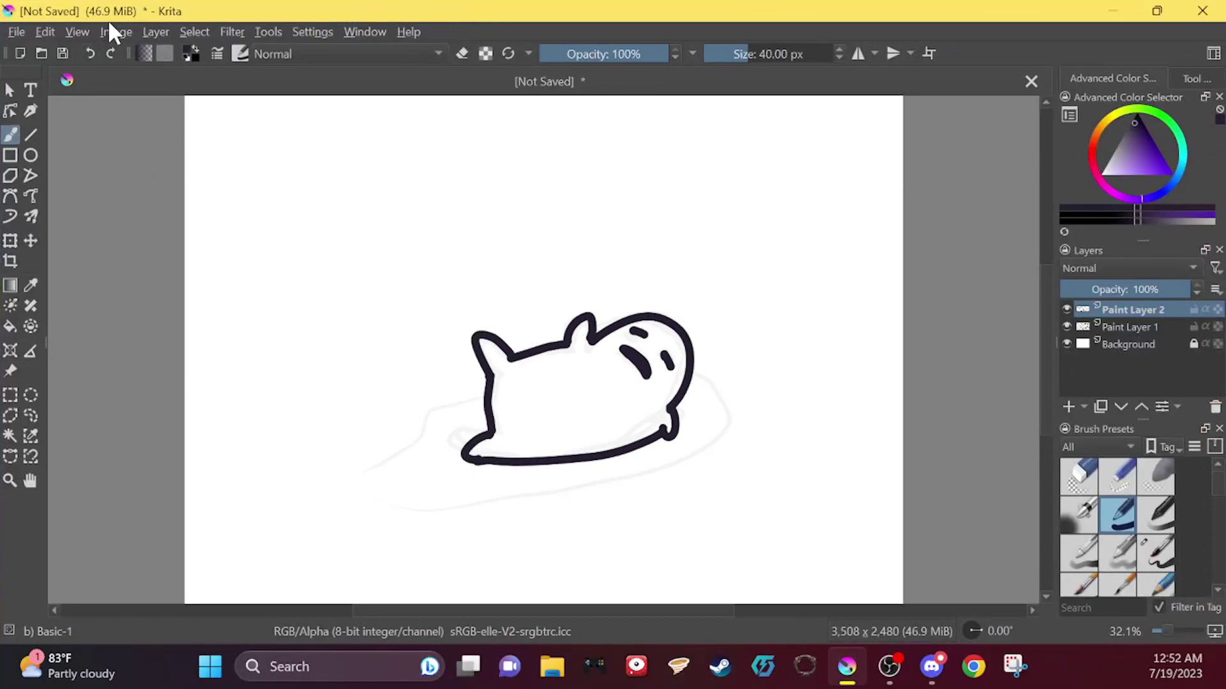
Step: Undo the stray dot and the inked eyes and mouth
{"action": "left_click", "coordinate": [93, 51]}
{"action": "left_click", "coordinate": [91, 52]}
{"action": "left_click", "coordinate": [92, 51]}
{"action": "left_click", "coordinate": [90, 52]}
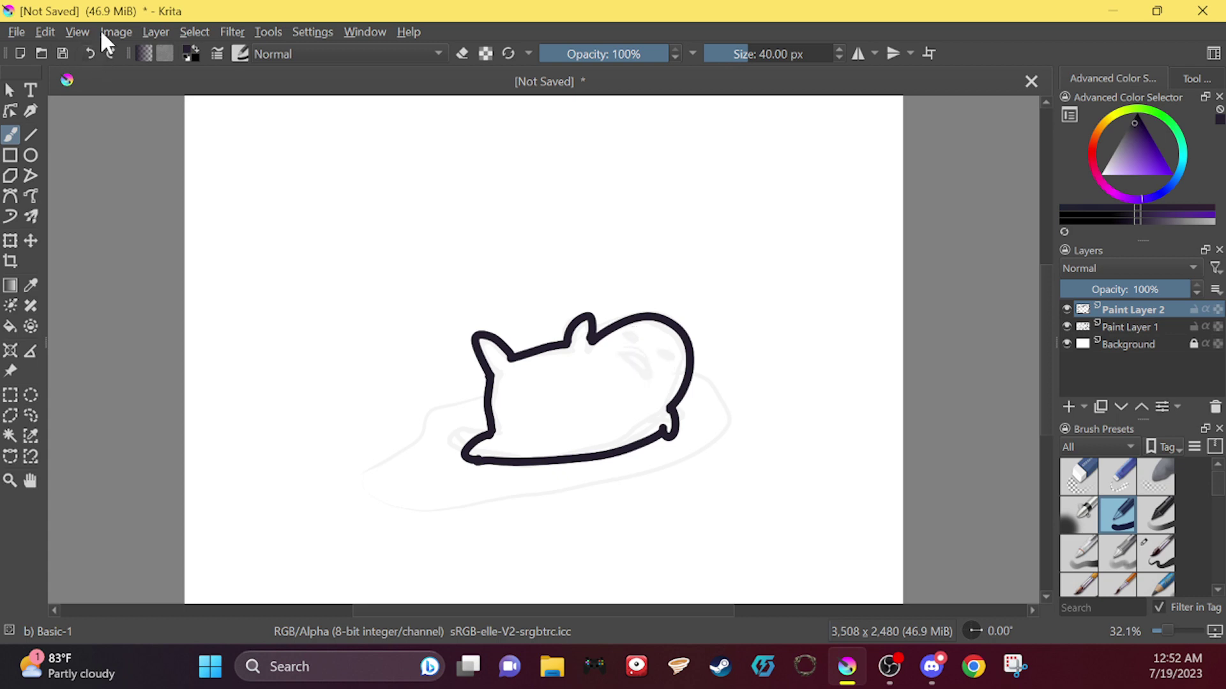
Step: Try inking the eye nearest the head's outer edge as a short dark purple stroke, undoing every attempt
{"action": "left_click_drag", "start_coordinate": [661, 351], "coordinate": [674, 356]}
{"action": "left_click", "coordinate": [89, 54]}
{"action": "scroll", "coordinate": [655, 363], "scroll_direction": "up", "scroll_amount": 6}
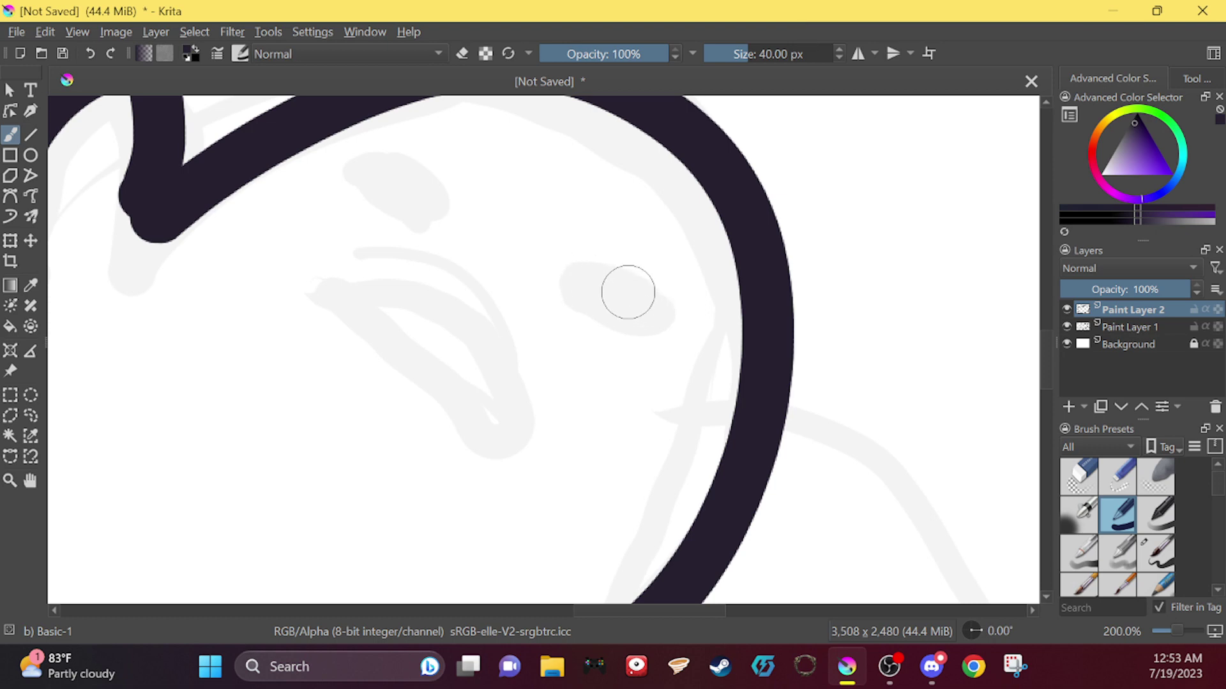
{"action": "left_click_drag", "start_coordinate": [584, 278], "coordinate": [668, 327]}
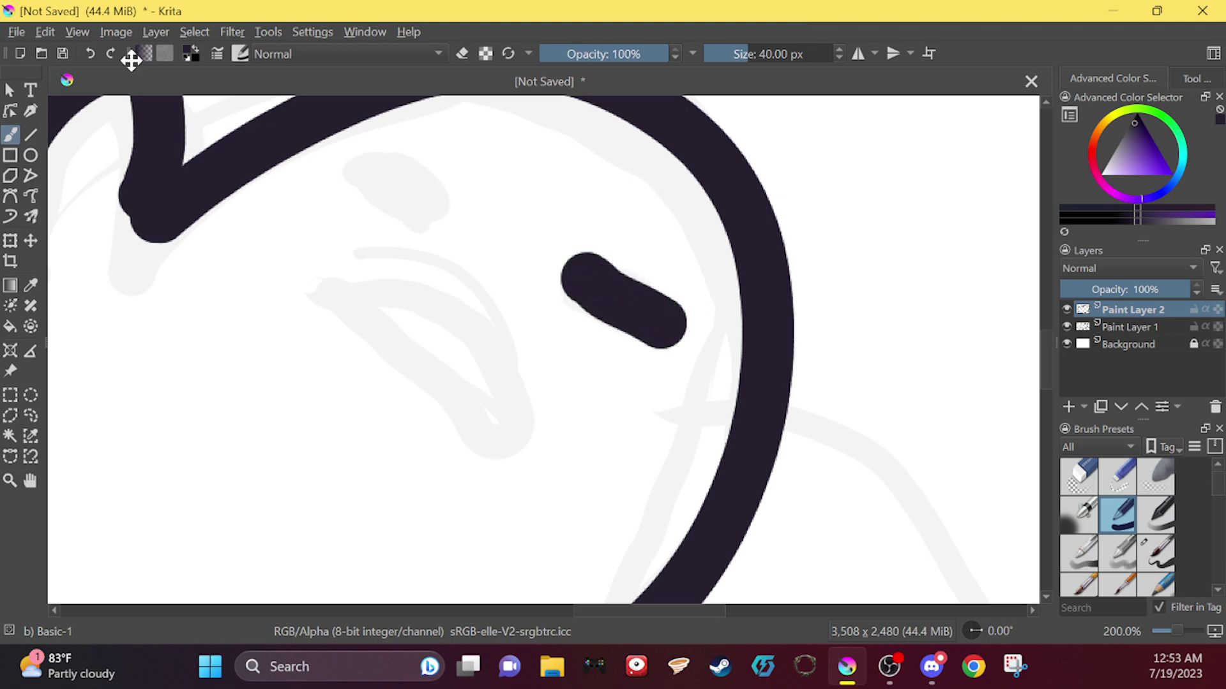
{"action": "left_click", "coordinate": [90, 53]}
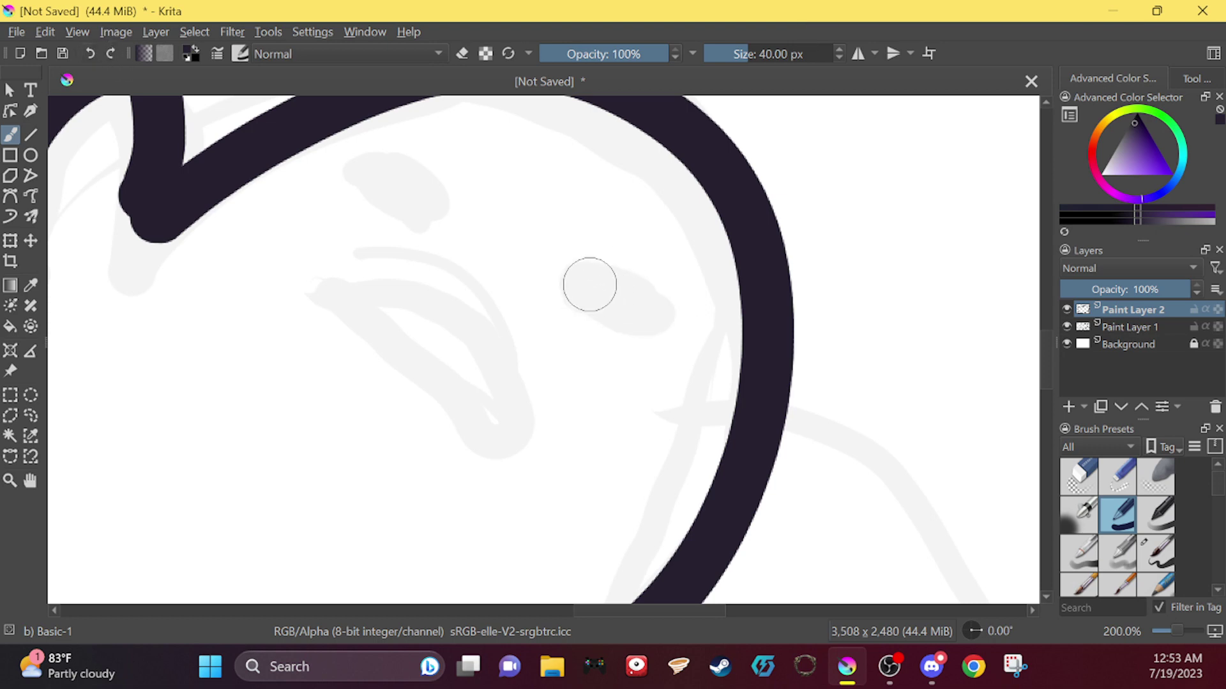
{"action": "left_click_drag", "start_coordinate": [583, 279], "coordinate": [634, 322]}
{"action": "key", "text": "e"}
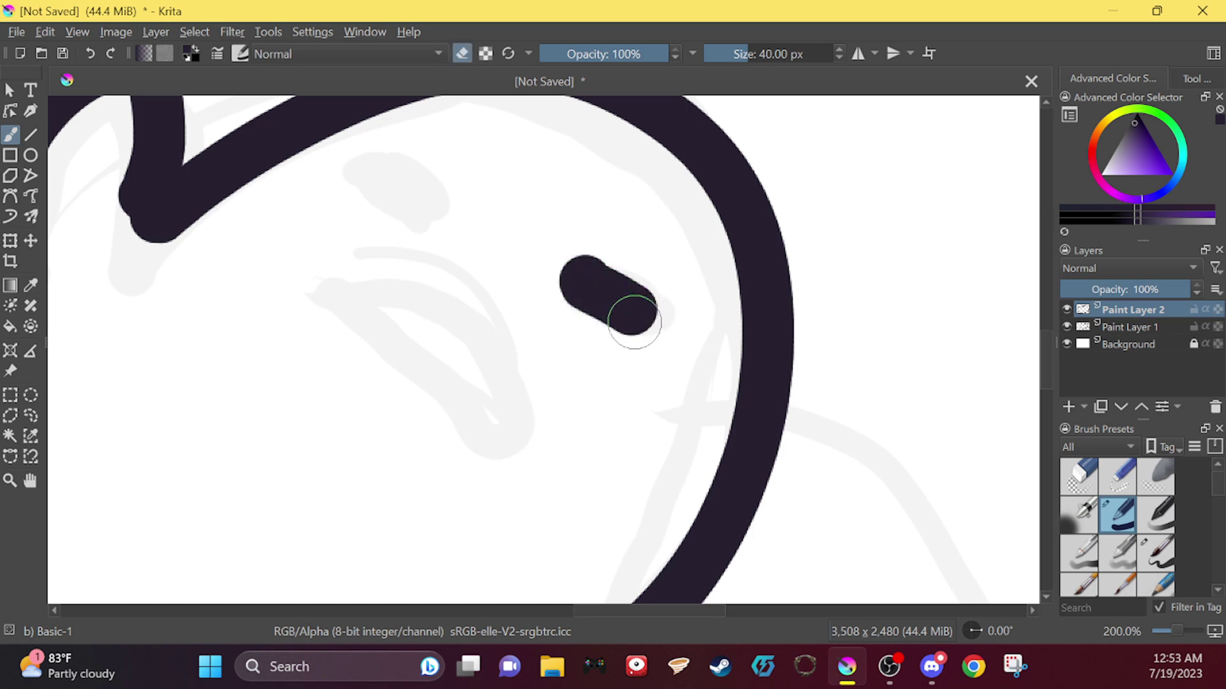
{"action": "left_click", "coordinate": [90, 54]}
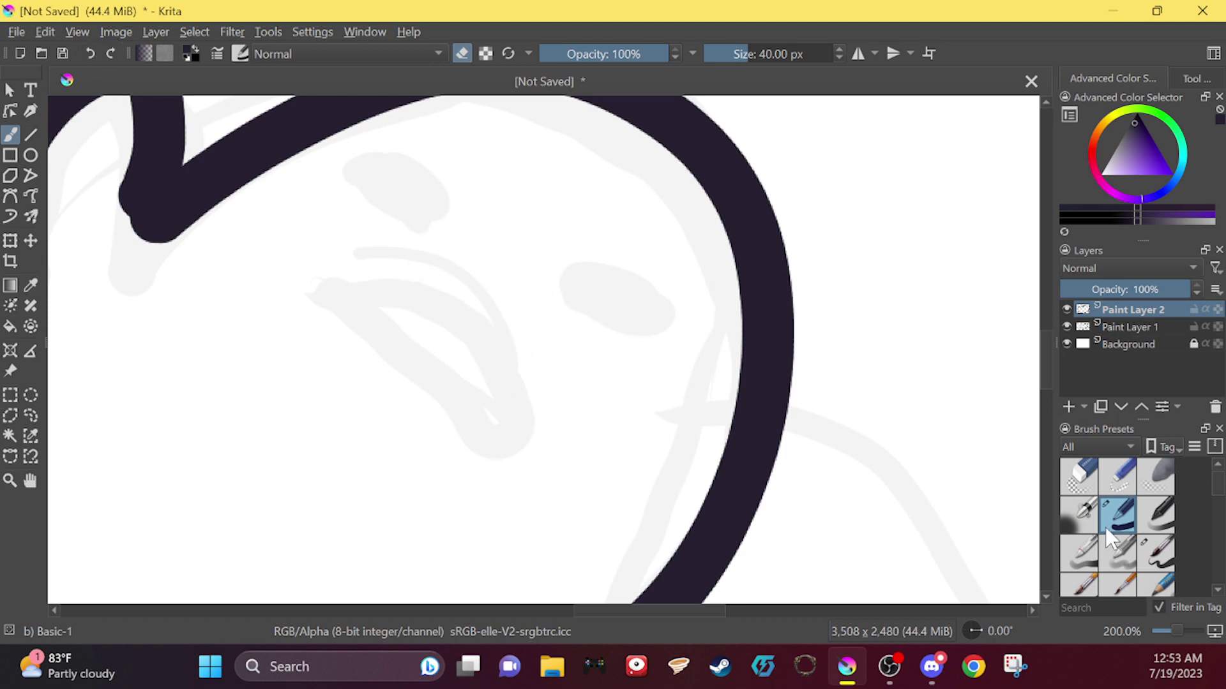
Step: Change the brush colour to black, turn off eraser mode, and try a rounded eye shape, undoing the stroke
{"action": "left_click", "coordinate": [1149, 174]}
{"action": "key", "text": "e"}
{"action": "mouse_move", "coordinate": [629, 313]}
{"action": "left_mouse_down"}
{"action": "mouse_move", "coordinate": [645, 343]}
{"action": "mouse_move", "coordinate": [668, 325]}
{"action": "left_mouse_up"}
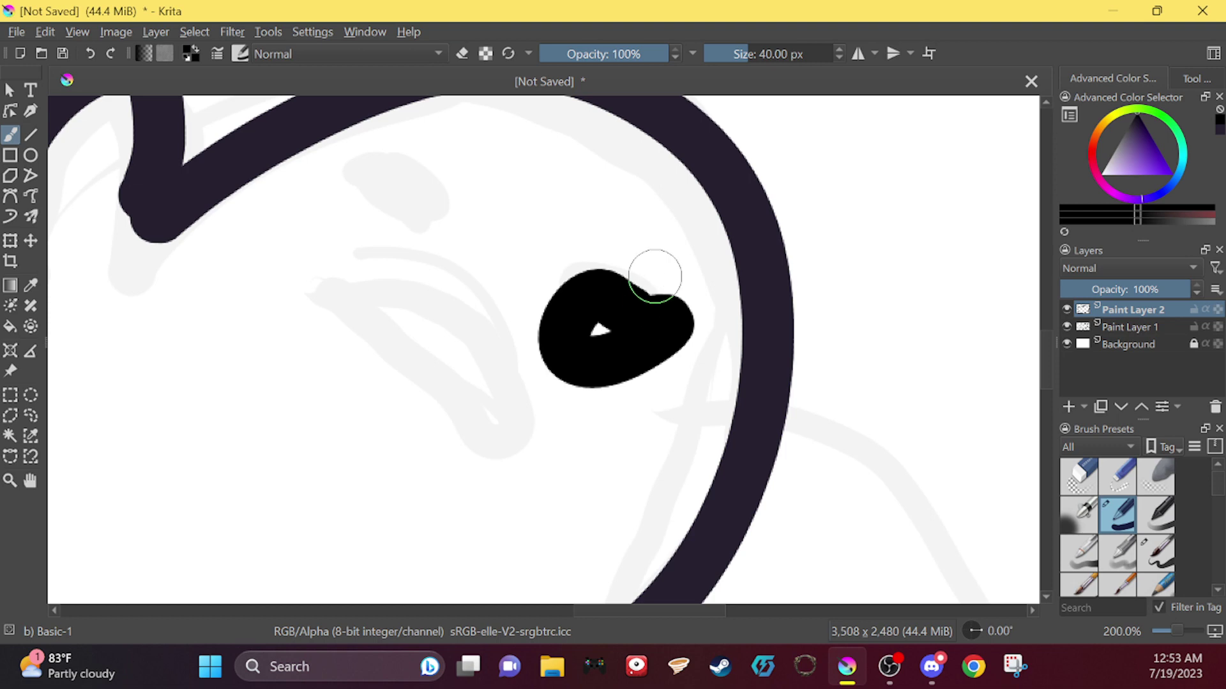
{"action": "left_click", "coordinate": [89, 55]}
Step: Paint two thick black eyes and a filled black mouth over the sketched face with the 40 px brush
{"action": "left_click_drag", "start_coordinate": [577, 281], "coordinate": [646, 316]}
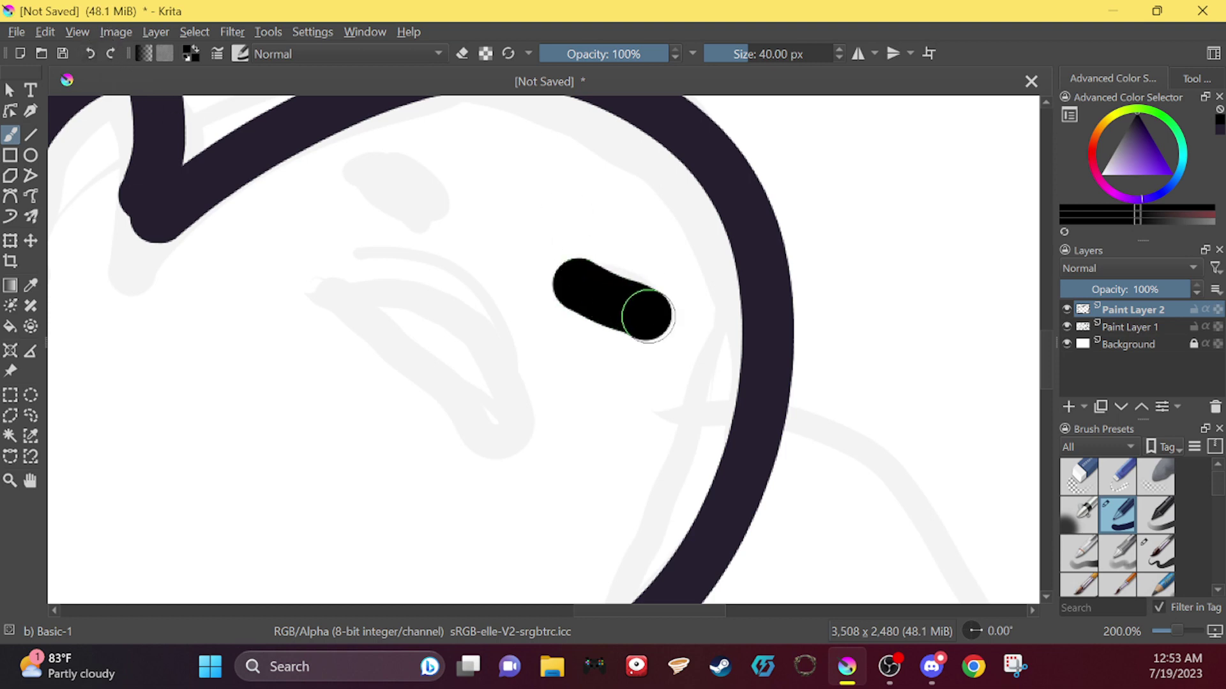
{"action": "mouse_move", "coordinate": [362, 169]}
{"action": "left_mouse_down"}
{"action": "mouse_move", "coordinate": [418, 203]}
{"action": "mouse_move", "coordinate": [403, 167]}
{"action": "mouse_move", "coordinate": [367, 171]}
{"action": "mouse_move", "coordinate": [422, 209]}
{"action": "mouse_move", "coordinate": [385, 173]}
{"action": "left_mouse_up"}
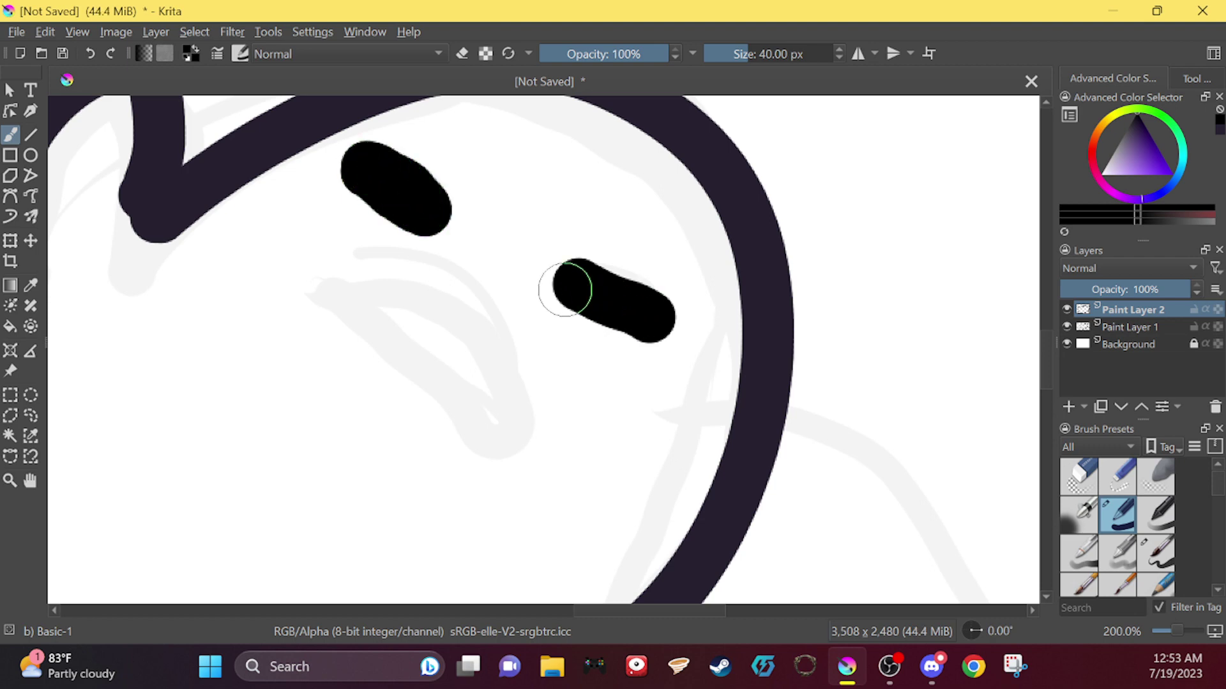
{"action": "mouse_move", "coordinate": [577, 276]}
{"action": "left_mouse_down"}
{"action": "mouse_move", "coordinate": [629, 310]}
{"action": "mouse_move", "coordinate": [607, 290]}
{"action": "mouse_move", "coordinate": [621, 287]}
{"action": "mouse_move", "coordinate": [584, 279]}
{"action": "left_mouse_up"}
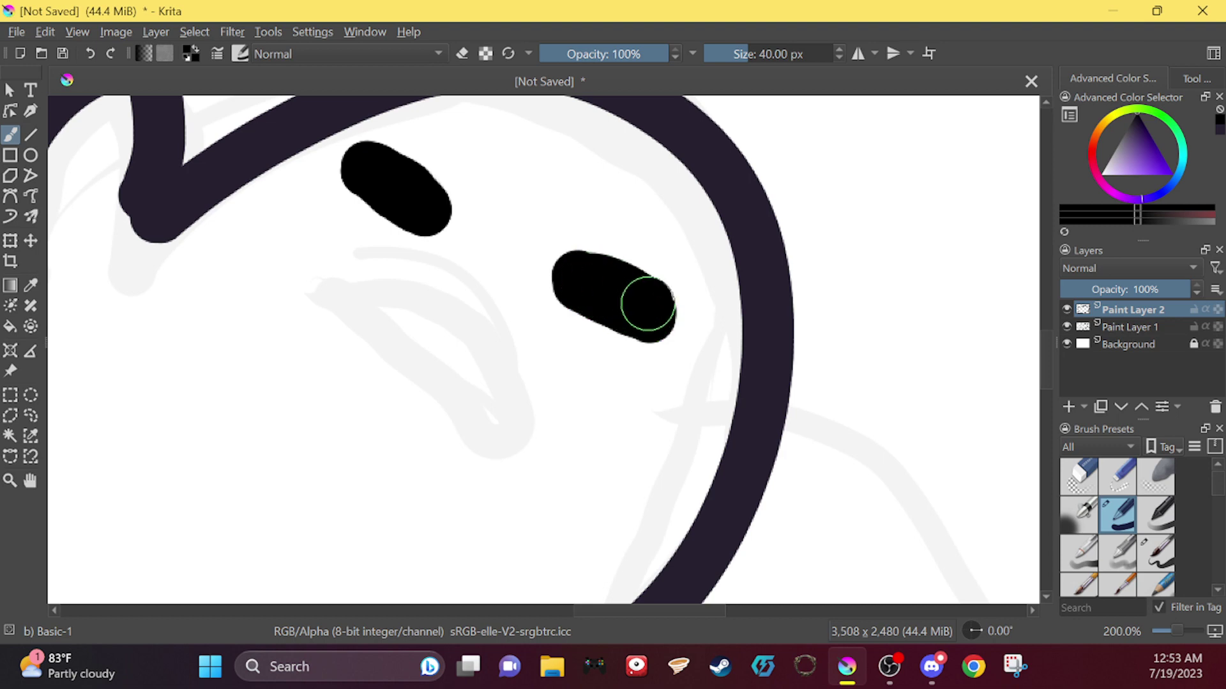
{"action": "mouse_move", "coordinate": [331, 290]}
{"action": "left_mouse_down"}
{"action": "mouse_move", "coordinate": [392, 295]}
{"action": "mouse_move", "coordinate": [495, 389]}
{"action": "mouse_move", "coordinate": [504, 424]}
{"action": "mouse_move", "coordinate": [366, 264]}
{"action": "left_mouse_up"}
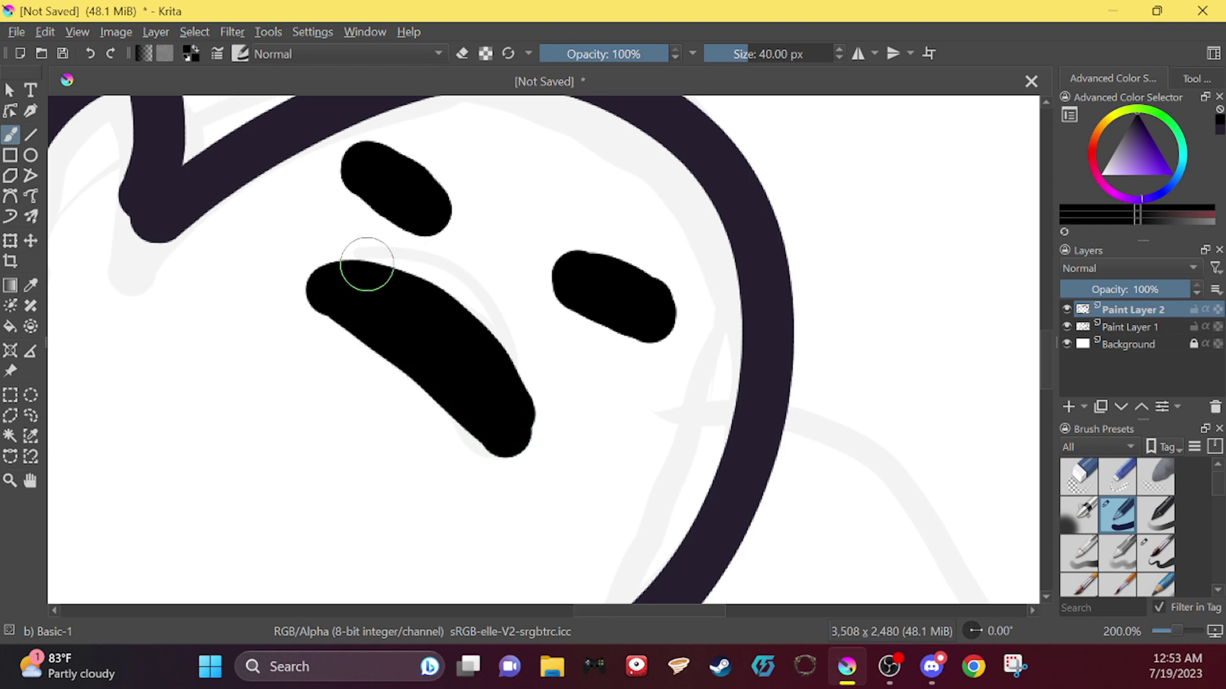
{"action": "scroll", "coordinate": [367, 264], "scroll_direction": "down", "scroll_amount": 5}
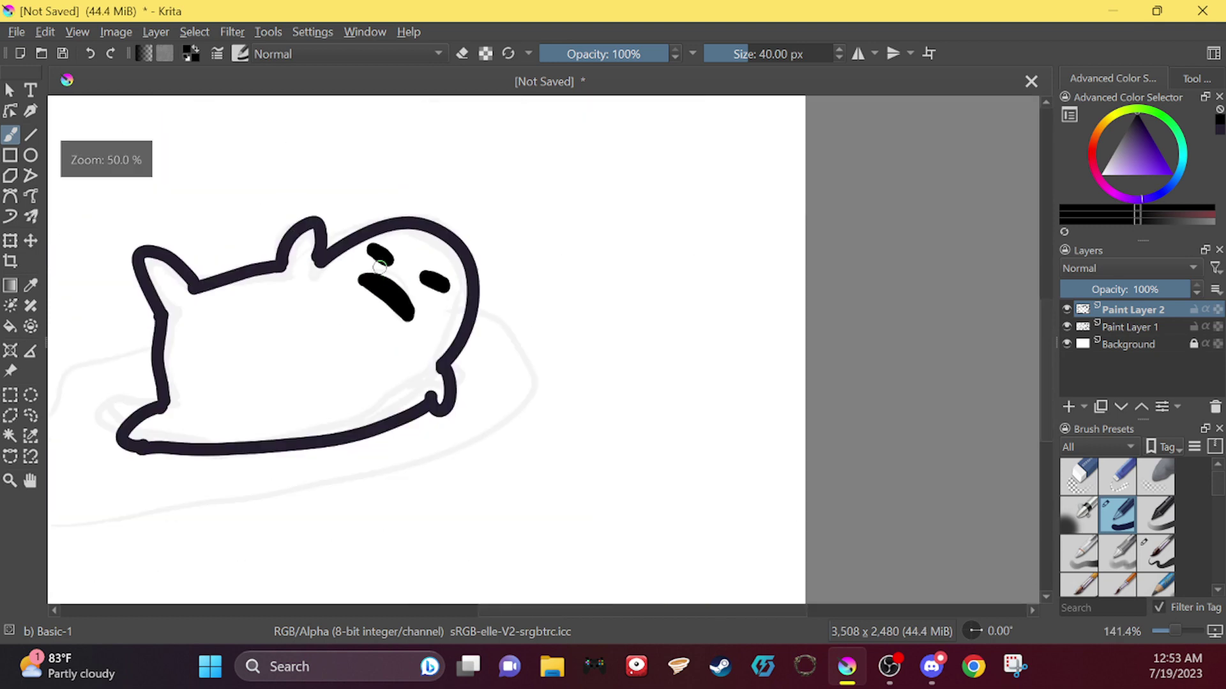
{"action": "scroll", "coordinate": [184, 299], "scroll_direction": "up", "scroll_amount": 3}
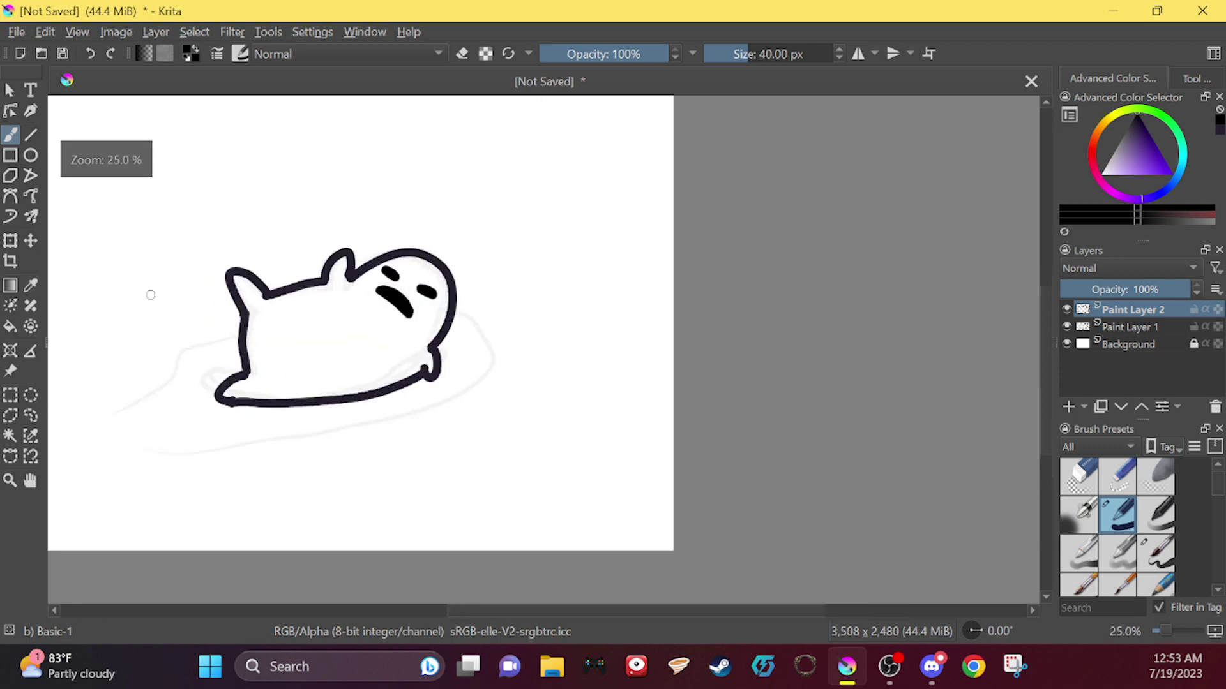
{"action": "scroll", "coordinate": [208, 276], "scroll_direction": "down", "scroll_amount": 1}
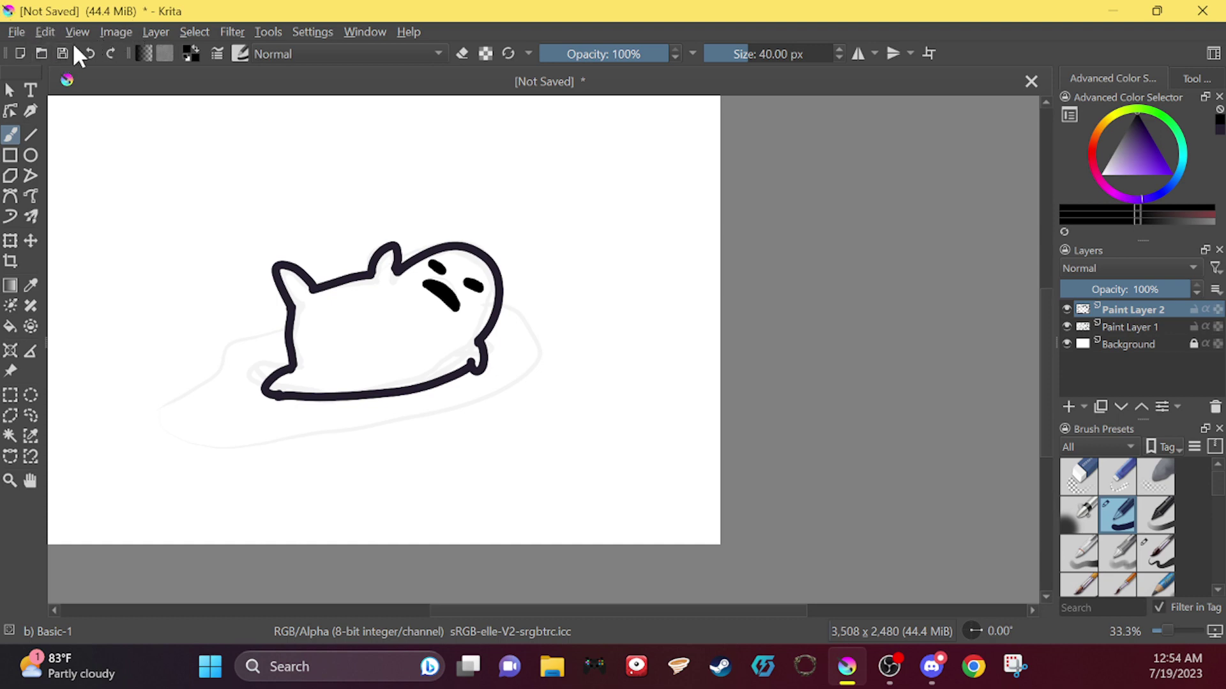
Step: Undo all the black eye and mouth strokes
{"action": "left_click", "coordinate": [90, 53]}
{"action": "left_click", "coordinate": [90, 54]}
{"action": "left_click", "coordinate": [90, 54]}
{"action": "left_click", "coordinate": [90, 54]}
{"action": "left_click", "coordinate": [90, 54]}
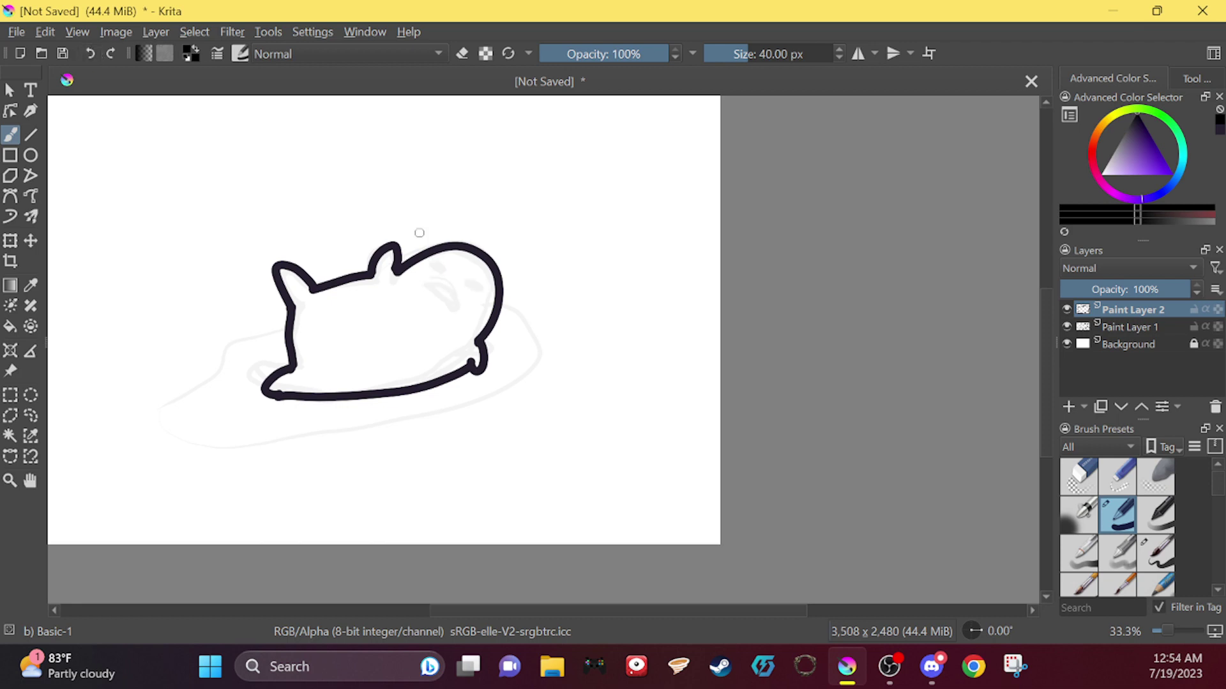
Step: Paint both eyes as short, slanted black strokes over the sketched face with the 40 px brush
{"action": "scroll", "coordinate": [420, 232], "scroll_direction": "up", "scroll_amount": 3}
{"action": "scroll", "coordinate": [309, 216], "scroll_direction": "down", "scroll_amount": 4}
{"action": "scroll", "coordinate": [315, 193], "scroll_direction": "up", "scroll_amount": 4}
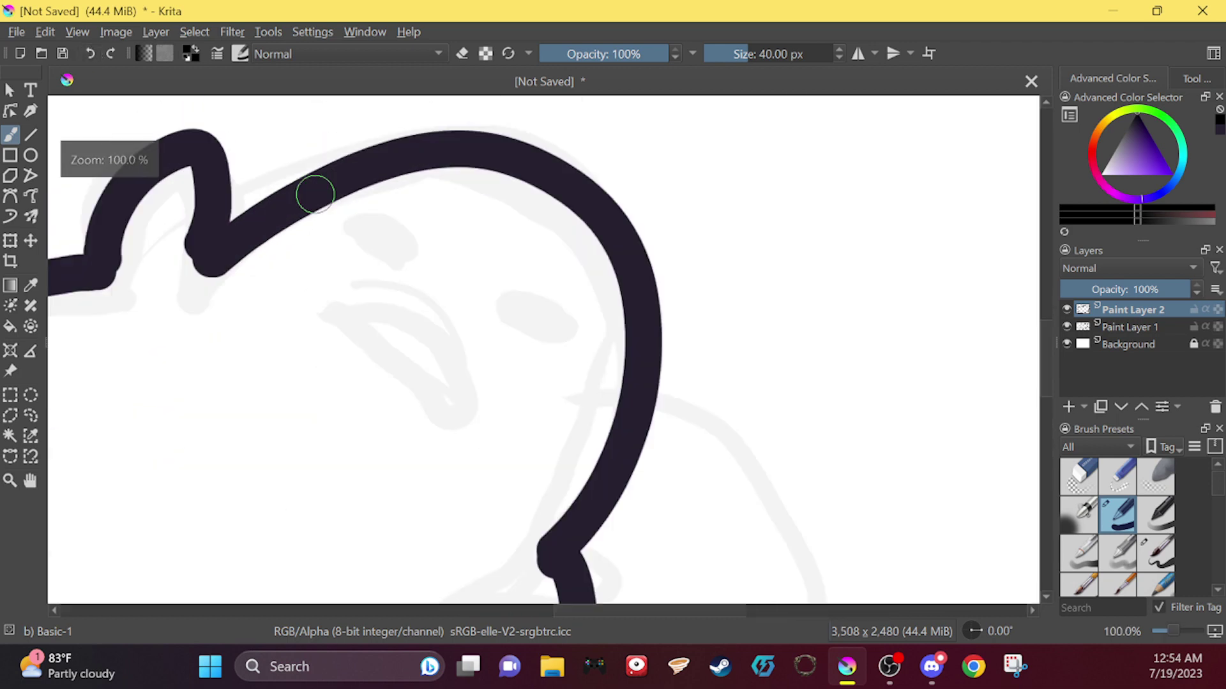
{"action": "scroll", "coordinate": [316, 193], "scroll_direction": "up", "scroll_amount": 2}
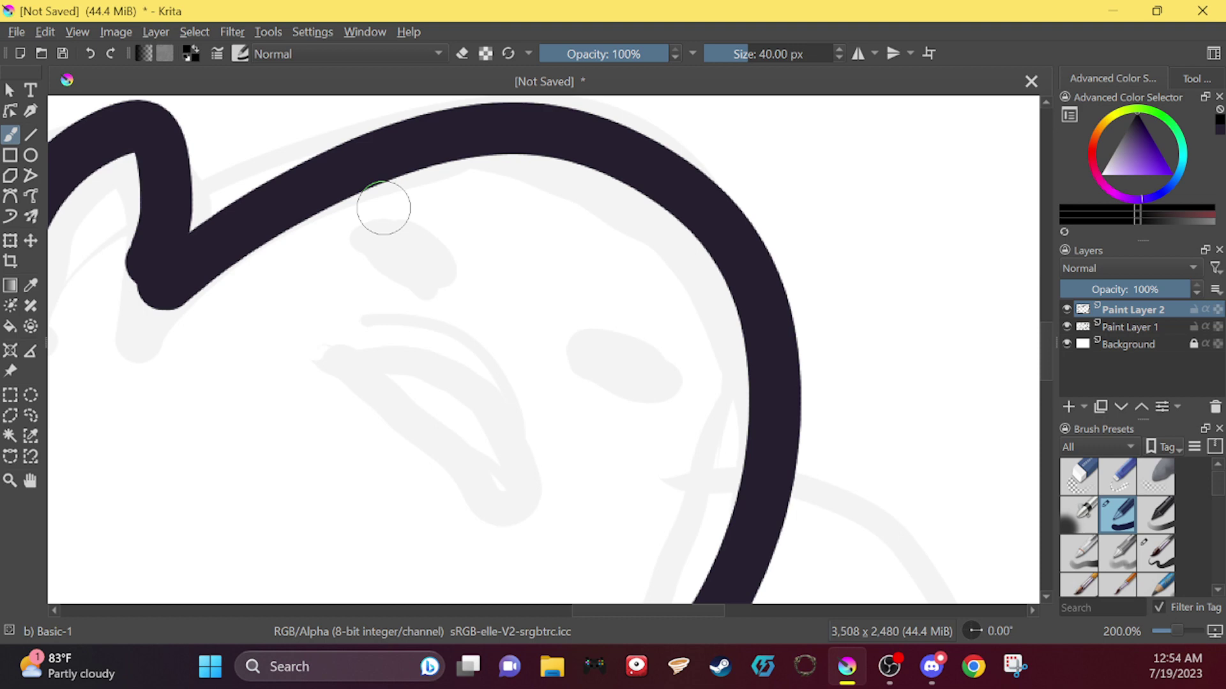
{"action": "left_click_drag", "start_coordinate": [597, 351], "coordinate": [656, 401]}
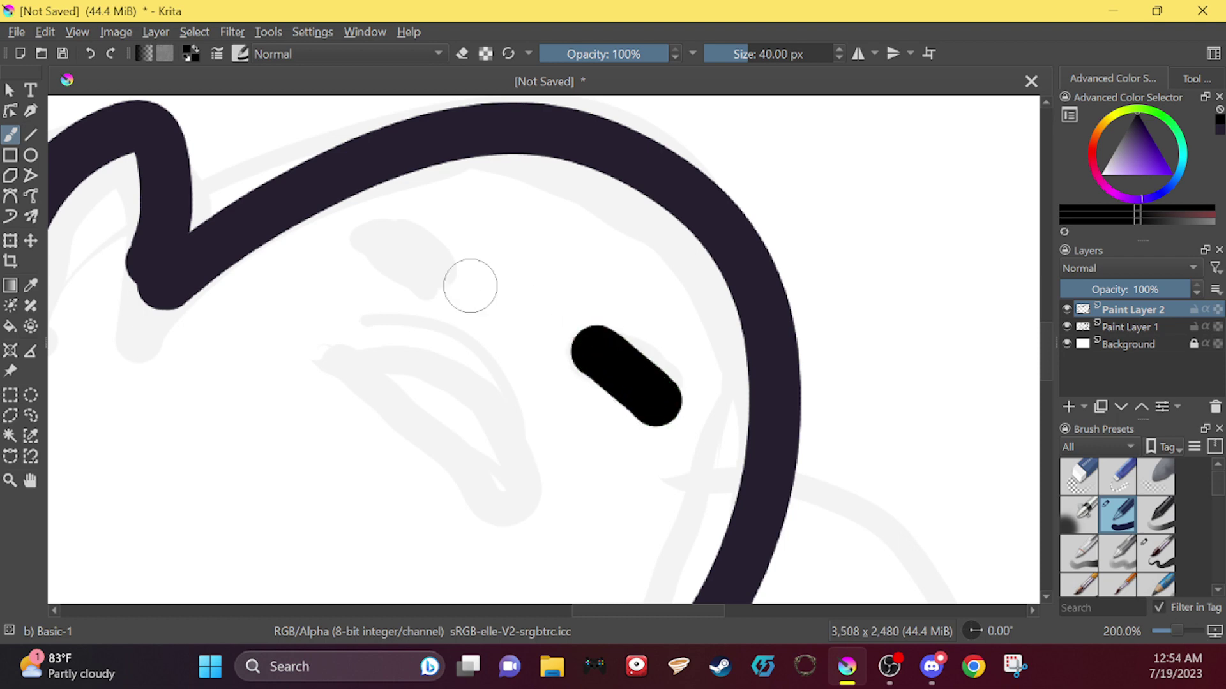
{"action": "left_click_drag", "start_coordinate": [359, 240], "coordinate": [429, 265]}
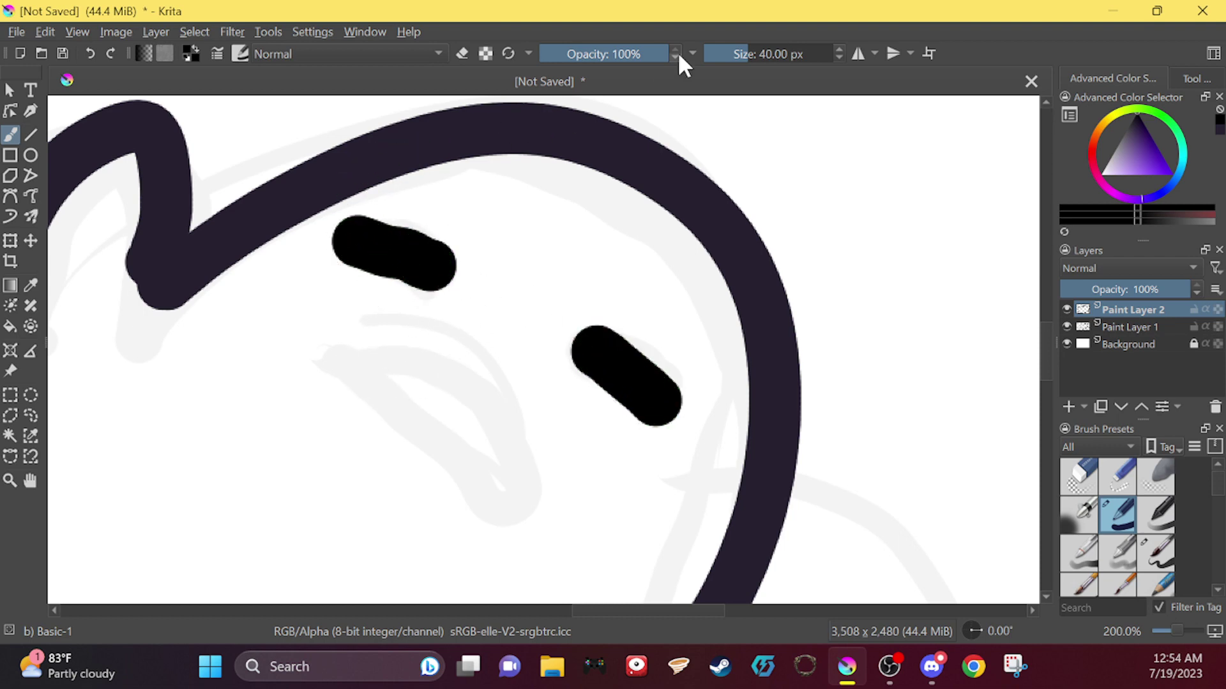
Step: Set the brush size to 27.55 px, outline the open mouth in black over the sketch, and fill its interior
{"action": "left_click", "coordinate": [741, 54]}
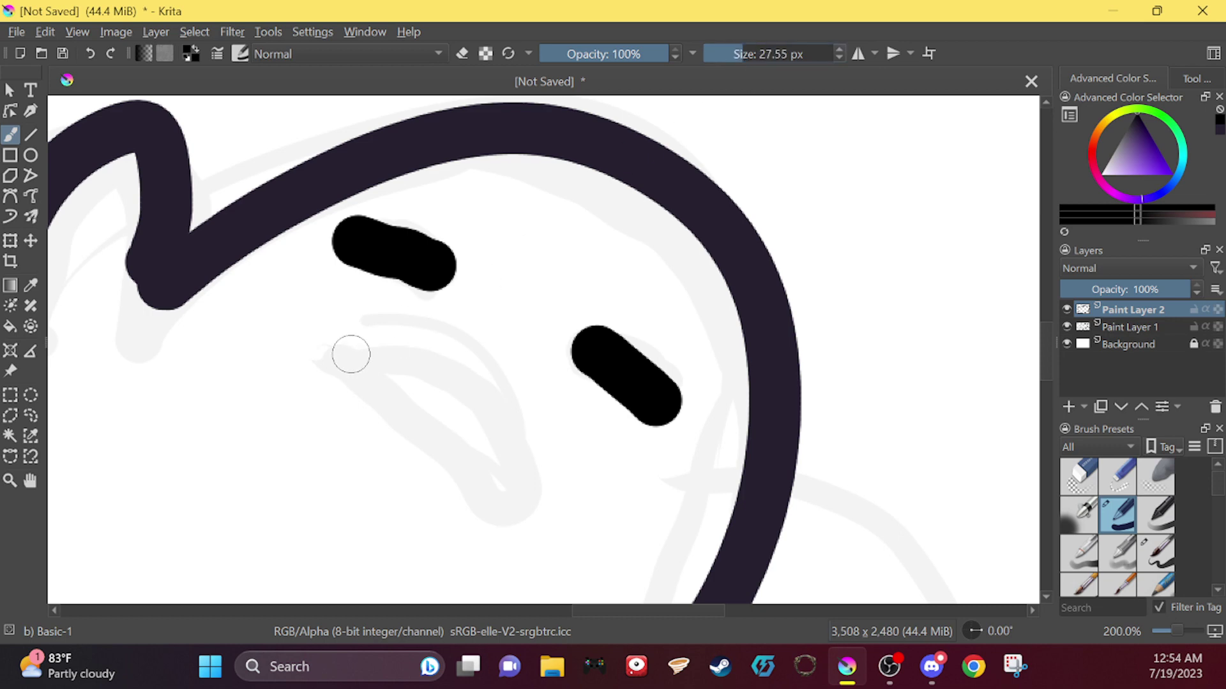
{"action": "mouse_move", "coordinate": [351, 354]}
{"action": "left_mouse_down"}
{"action": "mouse_move", "coordinate": [396, 356]}
{"action": "mouse_move", "coordinate": [542, 514]}
{"action": "mouse_move", "coordinate": [378, 377]}
{"action": "mouse_move", "coordinate": [391, 343]}
{"action": "left_mouse_up"}
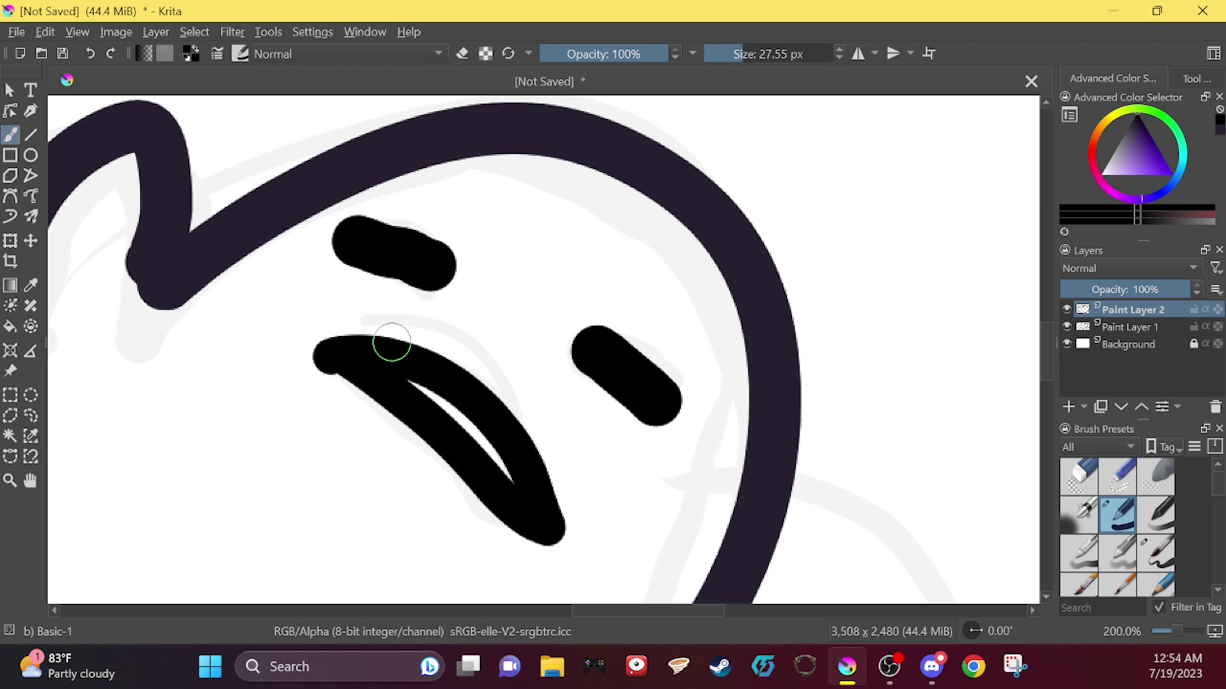
{"action": "left_click", "coordinate": [91, 54]}
{"action": "mouse_move", "coordinate": [343, 359]}
{"action": "left_mouse_down"}
{"action": "mouse_move", "coordinate": [387, 361]}
{"action": "mouse_move", "coordinate": [501, 488]}
{"action": "left_mouse_up"}
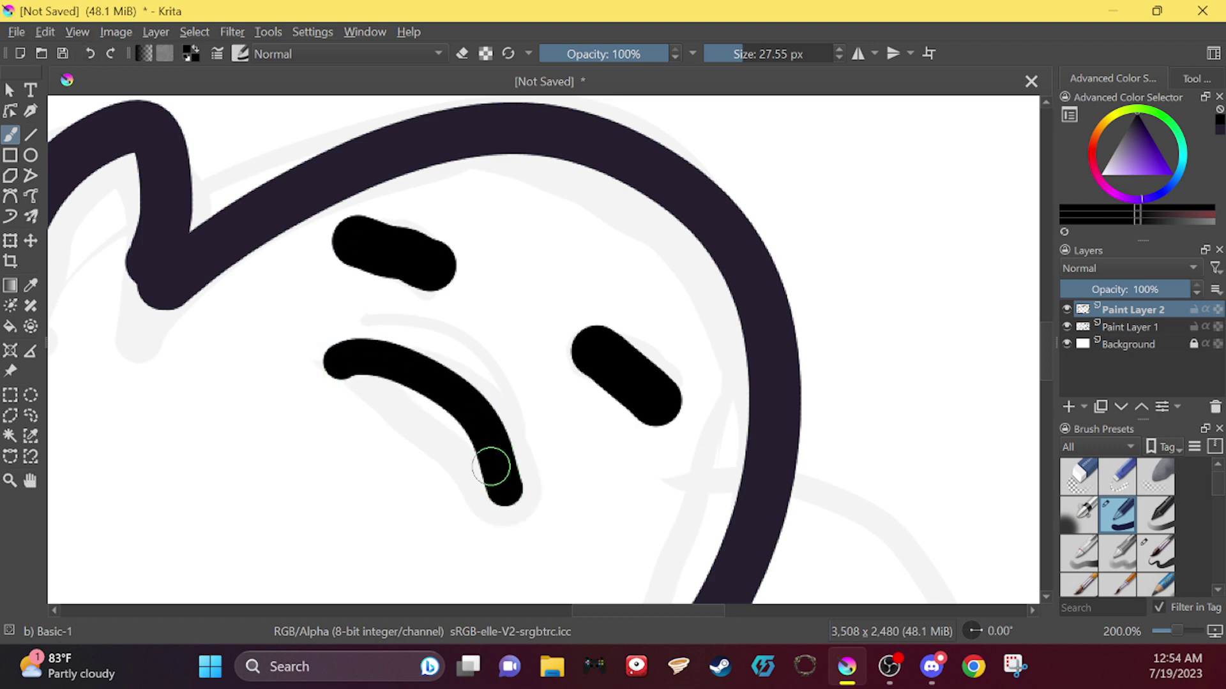
{"action": "left_click_drag", "start_coordinate": [339, 364], "coordinate": [506, 492]}
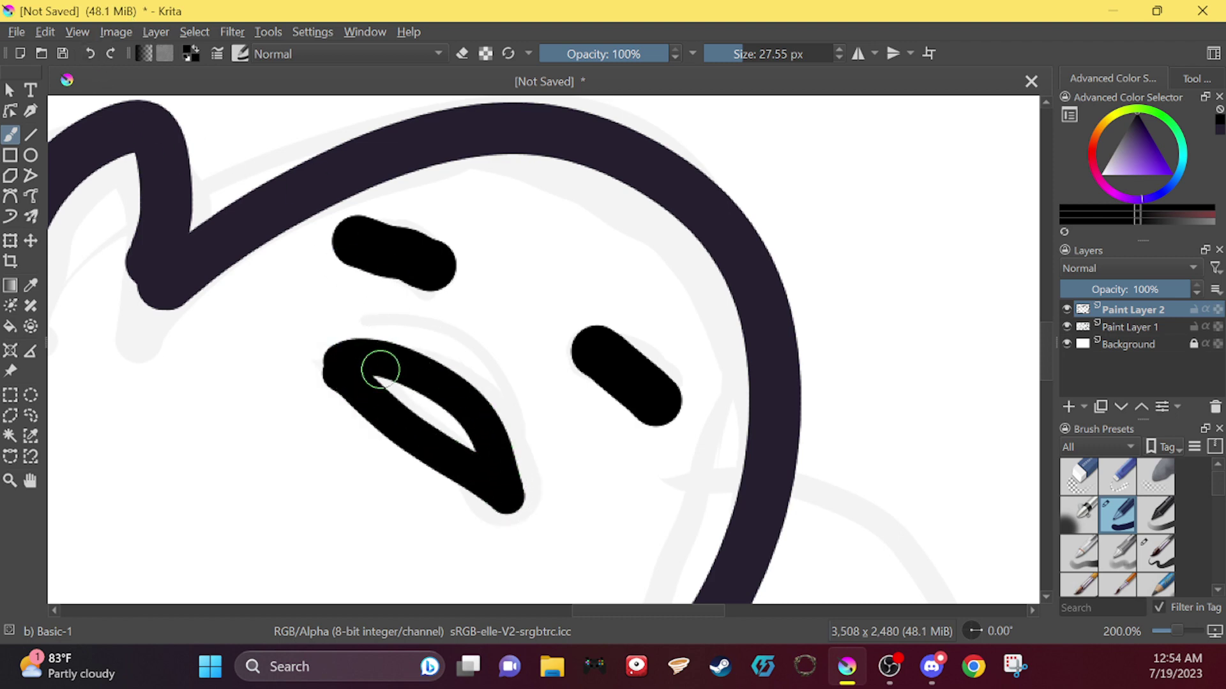
{"action": "mouse_move", "coordinate": [377, 364]}
{"action": "left_mouse_down"}
{"action": "mouse_move", "coordinate": [410, 405]}
{"action": "mouse_move", "coordinate": [394, 387]}
{"action": "mouse_move", "coordinate": [461, 433]}
{"action": "mouse_move", "coordinate": [390, 390]}
{"action": "mouse_move", "coordinate": [377, 380]}
{"action": "mouse_move", "coordinate": [464, 435]}
{"action": "left_mouse_up"}
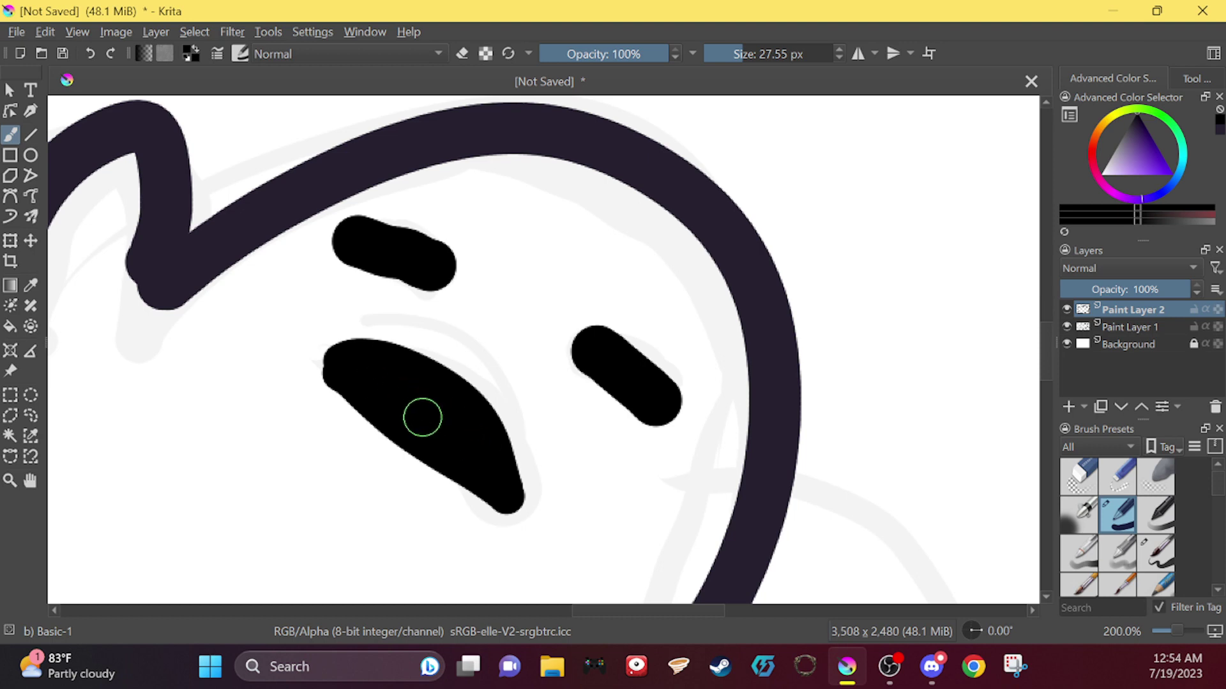
{"action": "scroll", "coordinate": [367, 377], "scroll_direction": "down", "scroll_amount": 4}
{"action": "scroll", "coordinate": [341, 336], "scroll_direction": "down", "scroll_amount": 2}
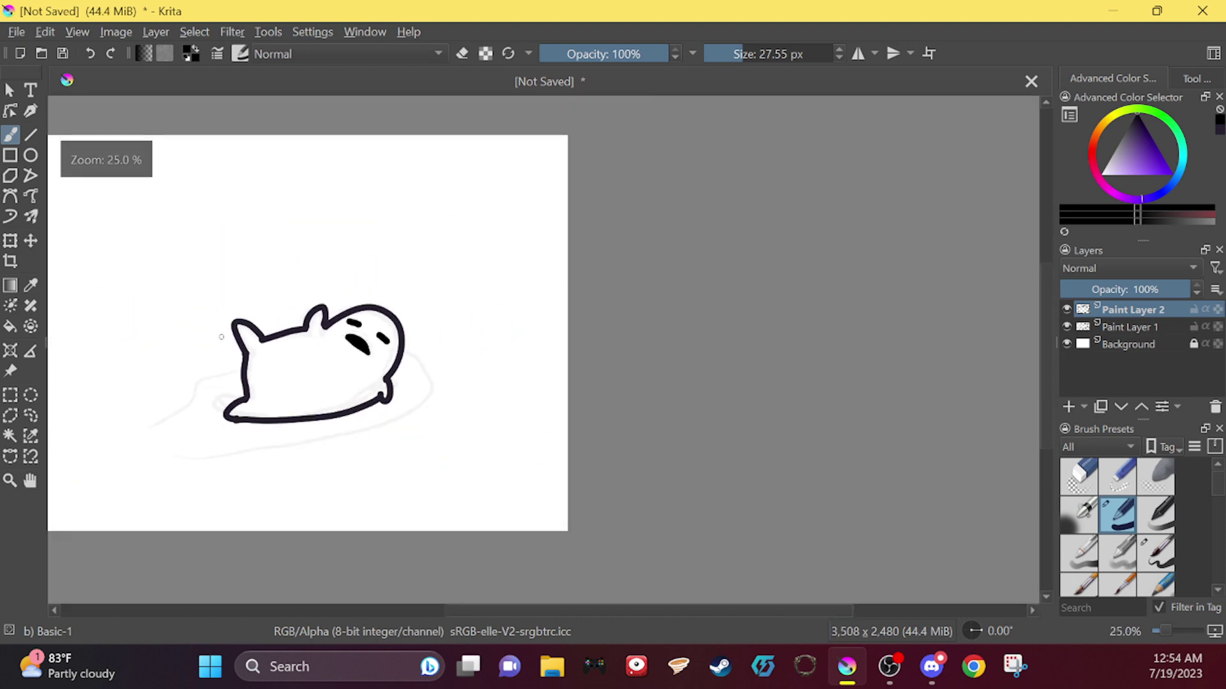
{"action": "scroll", "coordinate": [183, 345], "scroll_direction": "up", "scroll_amount": 1}
{"action": "scroll", "coordinate": [181, 345], "scroll_direction": "down", "scroll_amount": 2}
{"action": "scroll", "coordinate": [114, 392], "scroll_direction": "up", "scroll_amount": 3}
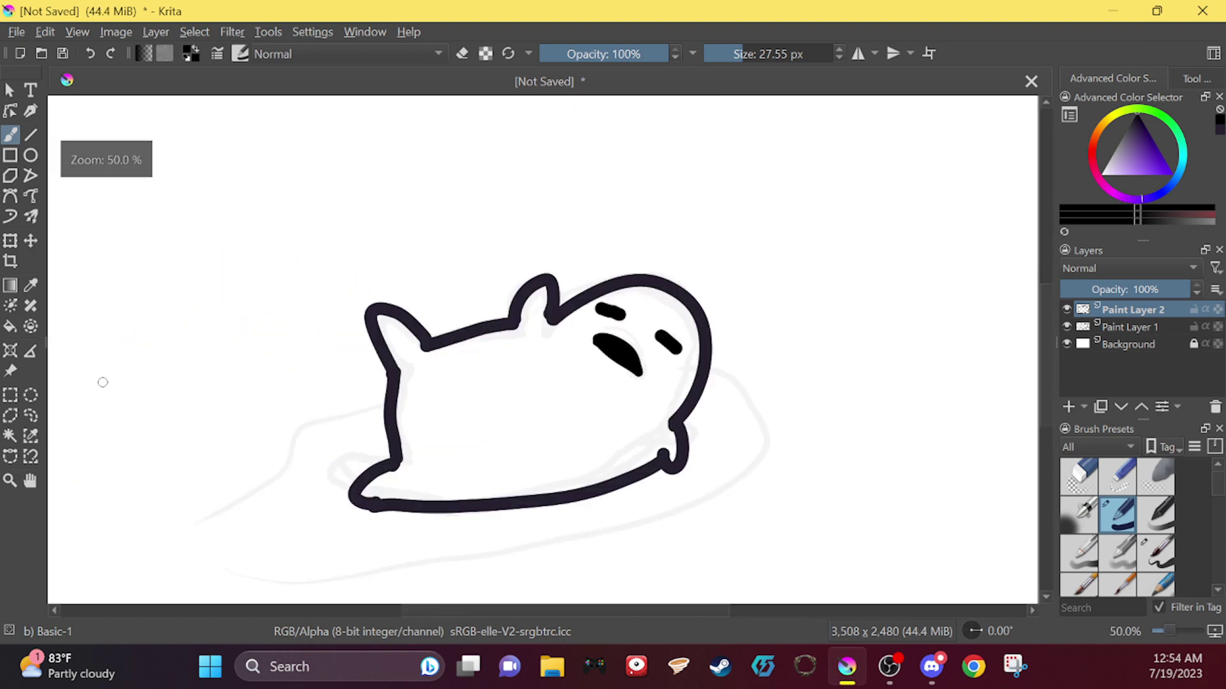
Step: Set the brush size to 3.29 px and outline the puddle around the character with one thin black stroke
{"action": "scroll", "coordinate": [102, 381], "scroll_direction": "down", "scroll_amount": 1}
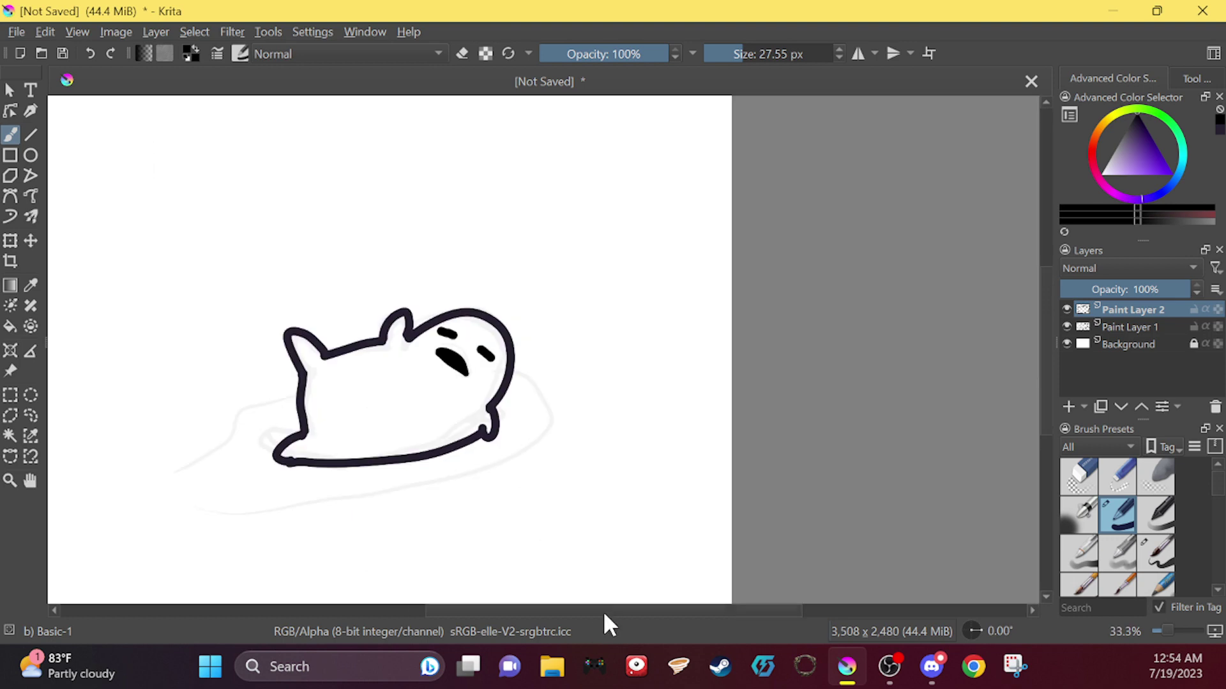
{"action": "left_click_drag", "start_coordinate": [604, 614], "coordinate": [546, 613]}
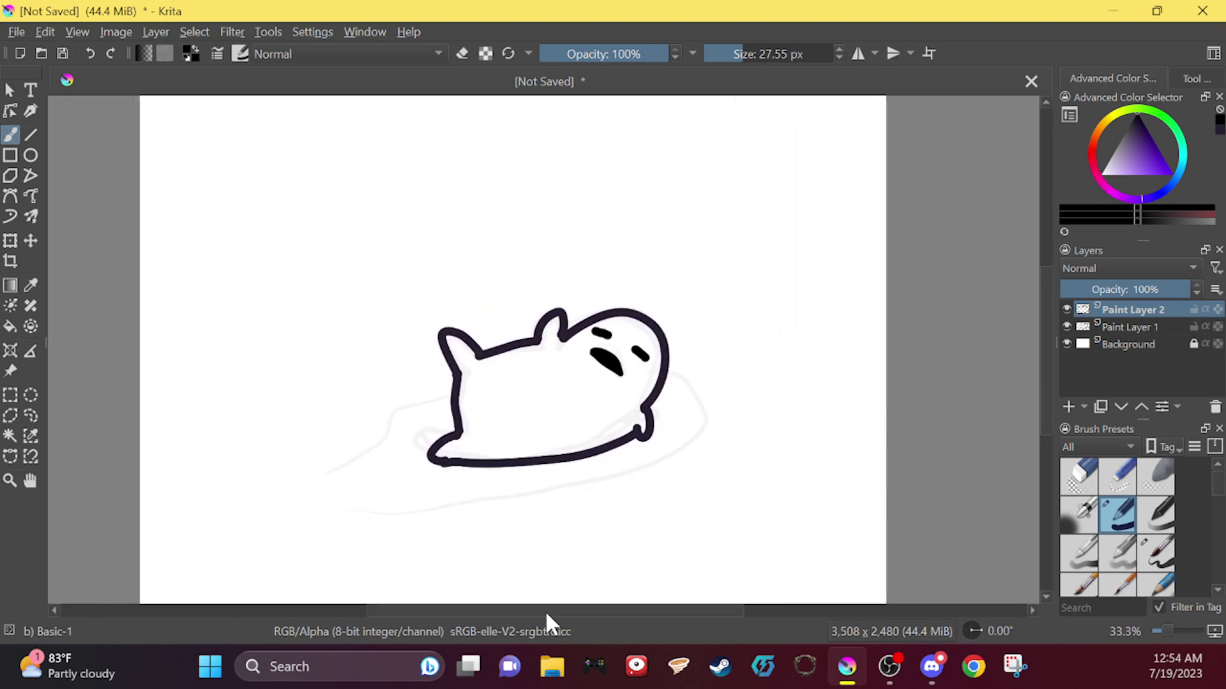
{"action": "left_click_drag", "start_coordinate": [727, 51], "coordinate": [723, 43]}
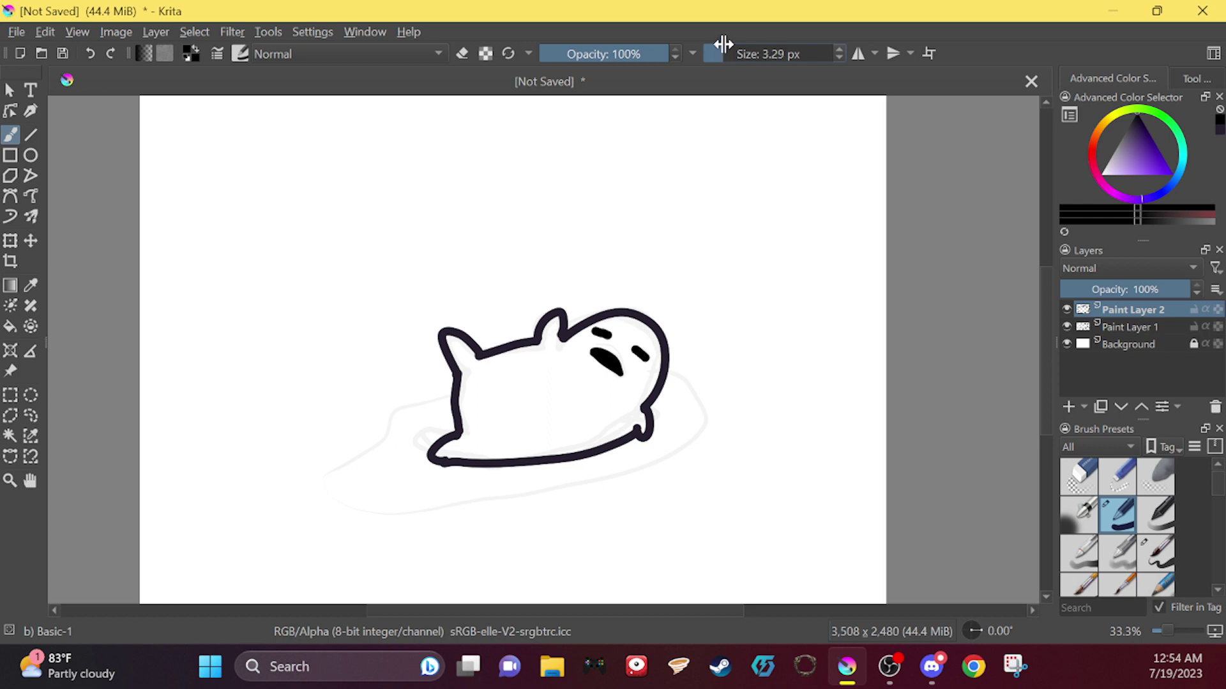
{"action": "mouse_move", "coordinate": [443, 394]}
{"action": "left_mouse_down"}
{"action": "mouse_move", "coordinate": [397, 412]}
{"action": "mouse_move", "coordinate": [329, 487]}
{"action": "mouse_move", "coordinate": [535, 512]}
{"action": "mouse_move", "coordinate": [704, 383]}
{"action": "mouse_move", "coordinate": [667, 376]}
{"action": "left_mouse_up"}
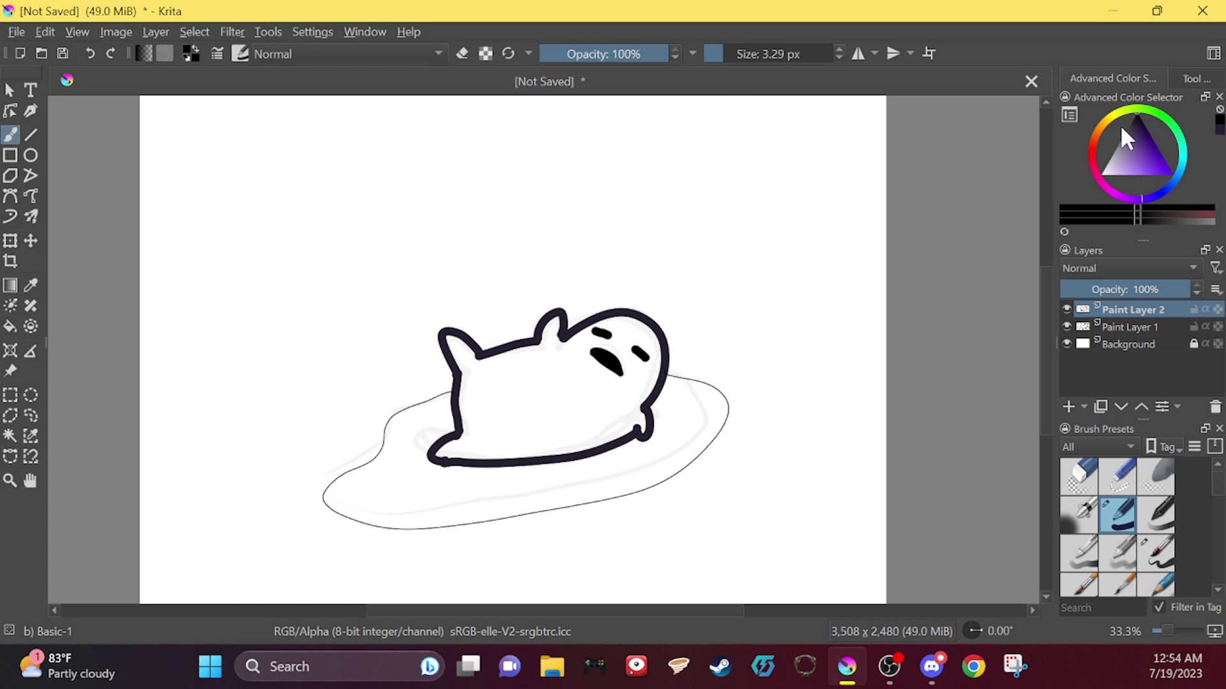
Step: Mix a warm, light golden yellow as the painting colour and activate the Fill tool
{"action": "left_click", "coordinate": [1108, 109]}
{"action": "left_click", "coordinate": [1139, 143]}
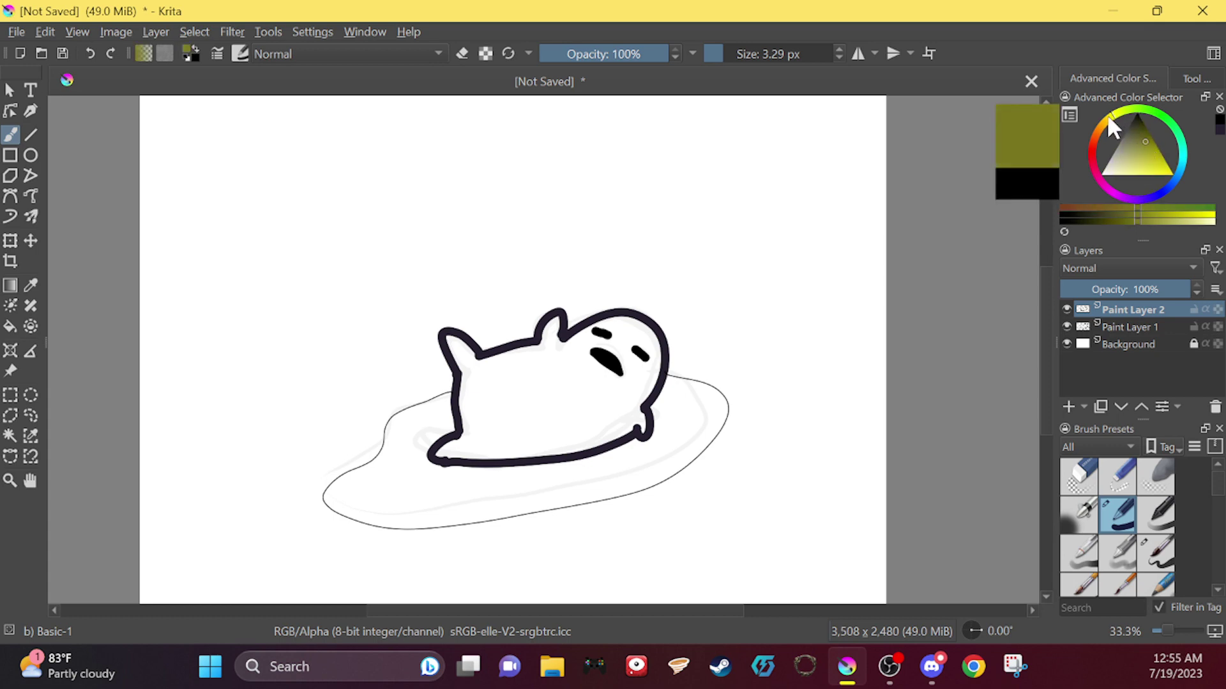
{"action": "left_click", "coordinate": [1157, 164]}
{"action": "left_click", "coordinate": [1102, 121]}
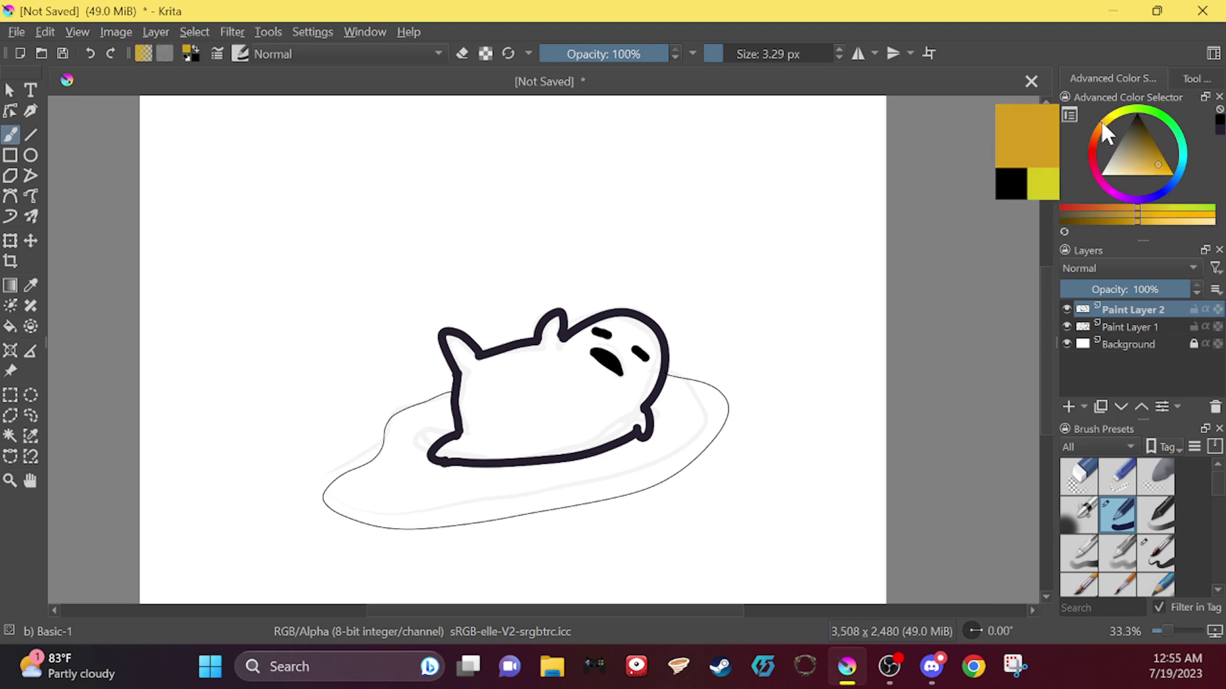
{"action": "left_click_drag", "start_coordinate": [1116, 121], "coordinate": [1168, 176]}
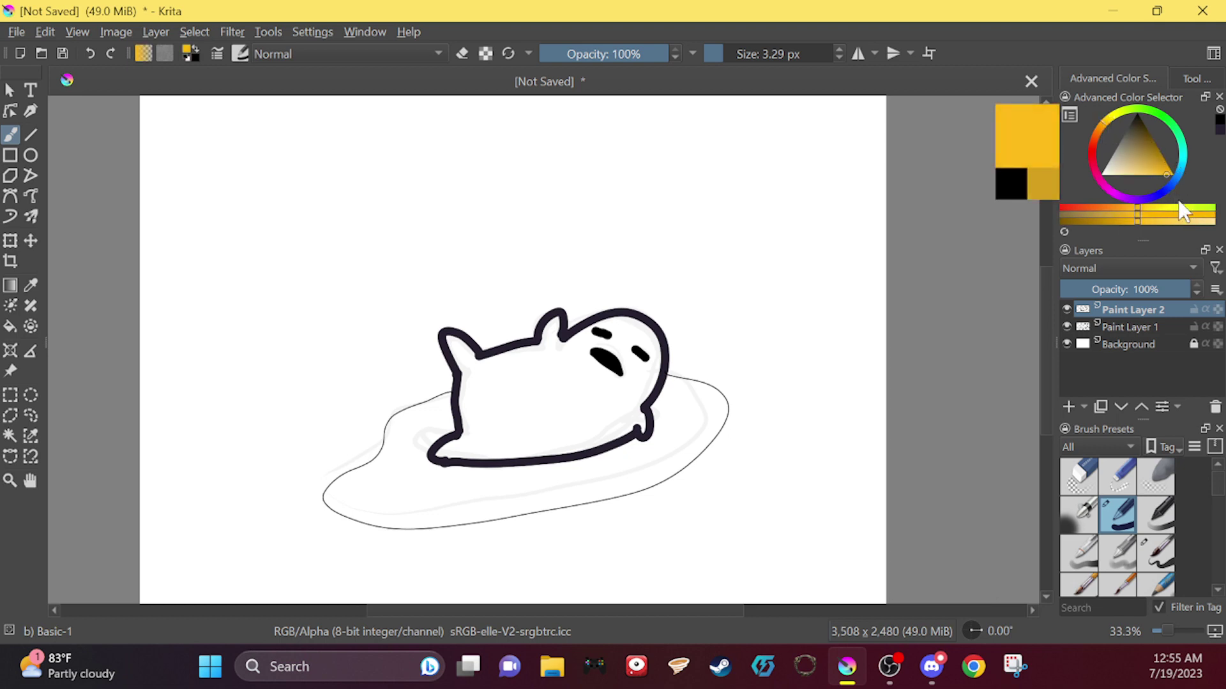
{"action": "left_click_drag", "start_coordinate": [1168, 222], "coordinate": [1197, 219]}
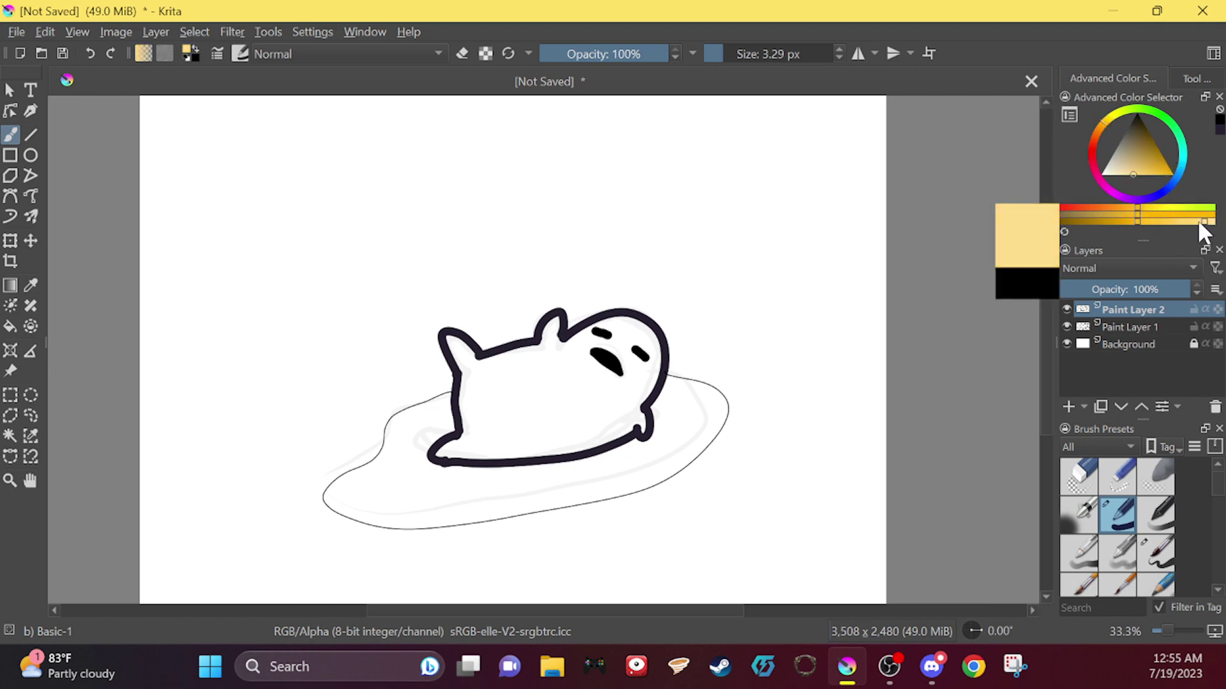
{"action": "left_click", "coordinate": [1148, 171]}
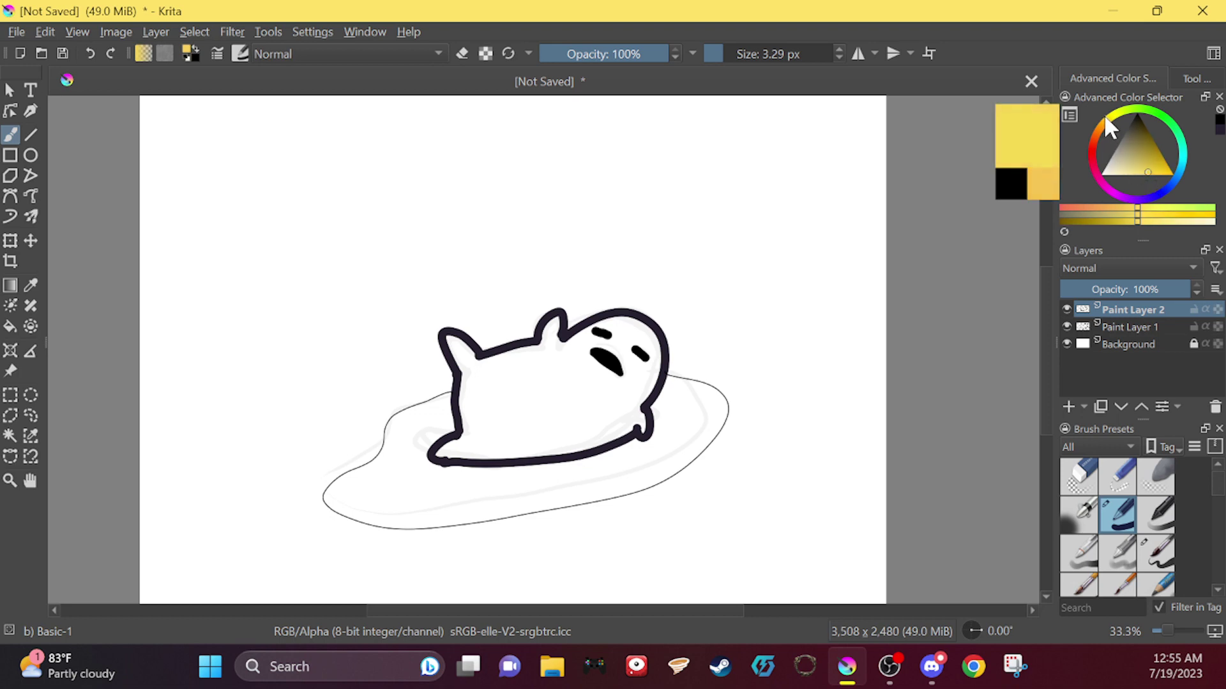
{"action": "left_click_drag", "start_coordinate": [1140, 155], "coordinate": [1126, 167]}
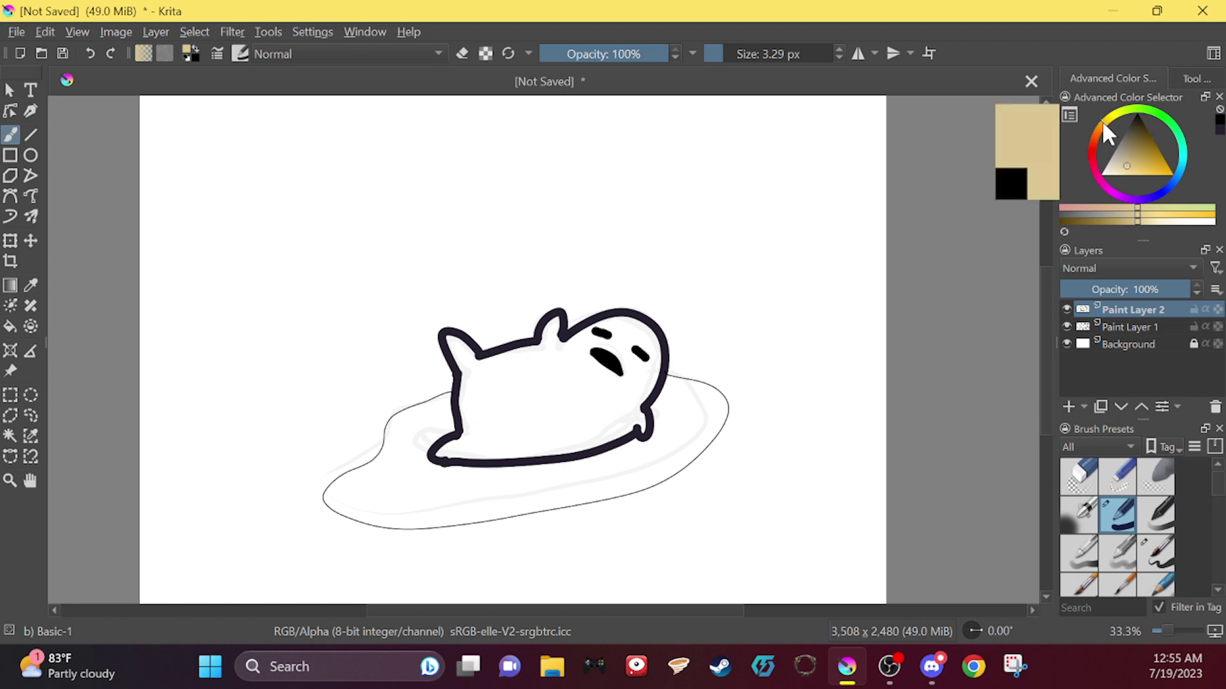
{"action": "left_click", "coordinate": [1103, 123]}
{"action": "mouse_move", "coordinate": [1112, 129]}
{"action": "left_mouse_down"}
{"action": "mouse_move", "coordinate": [1158, 158]}
{"action": "mouse_move", "coordinate": [1159, 174]}
{"action": "left_mouse_up"}
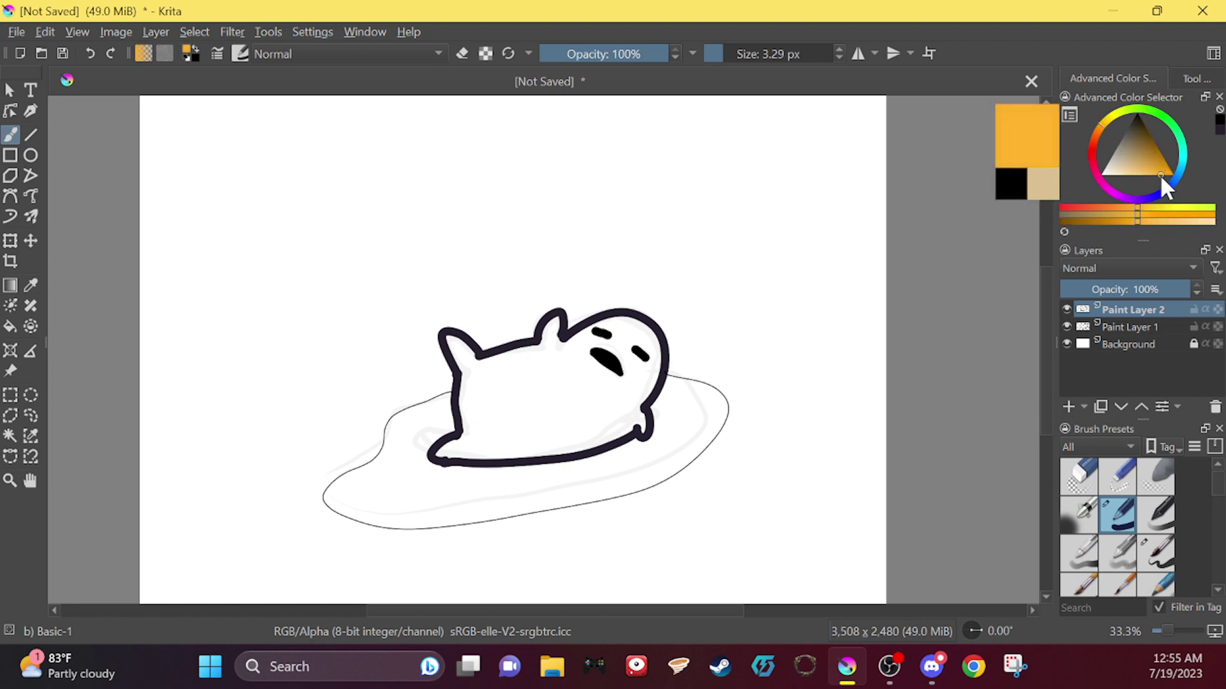
{"action": "left_click", "coordinate": [1142, 215]}
{"action": "left_click", "coordinate": [1152, 215]}
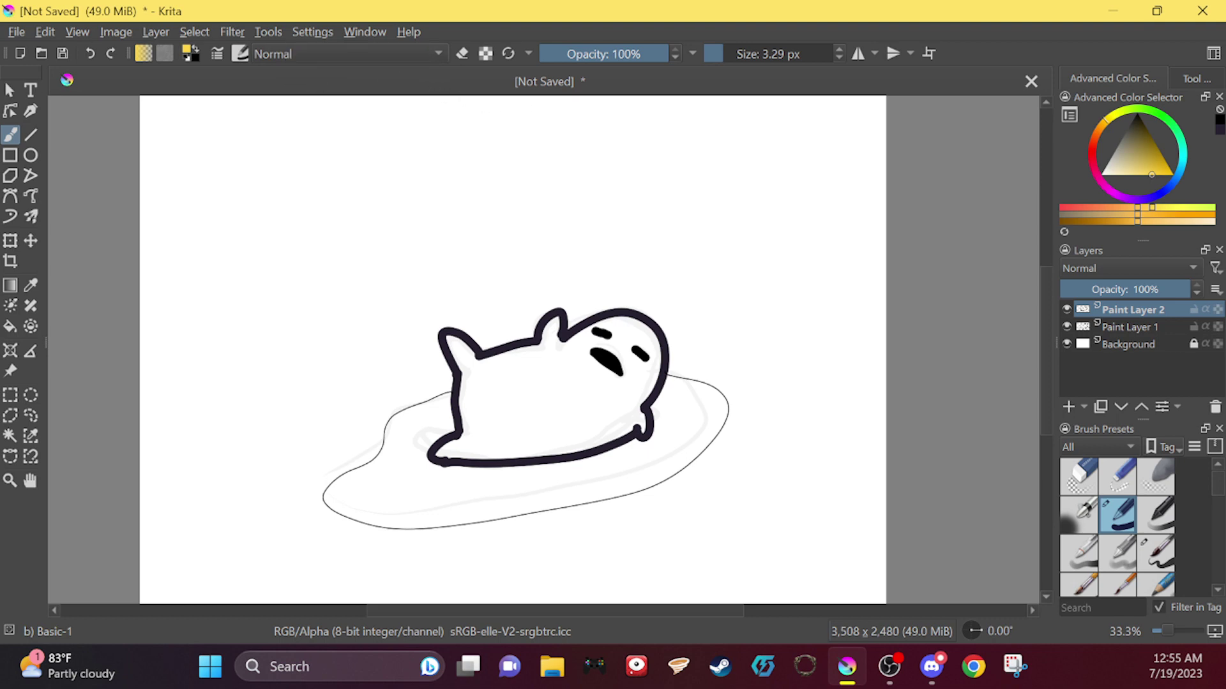
{"action": "left_click", "coordinate": [9, 325]}
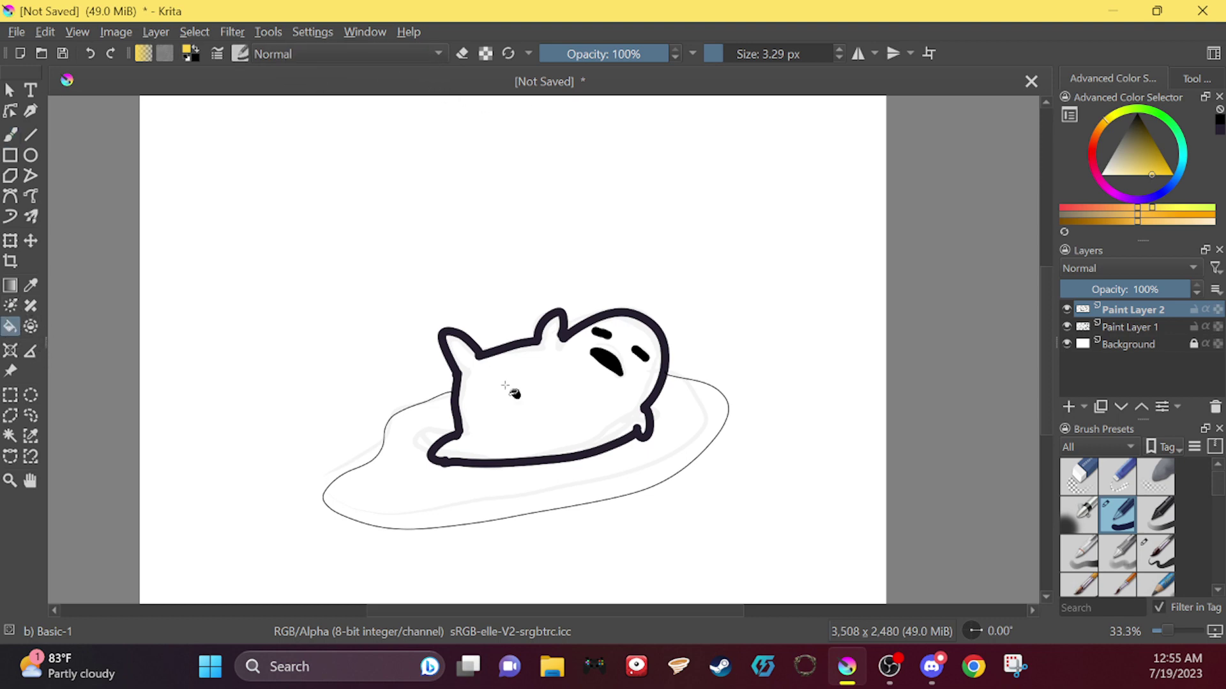
Step: Try a yellow fill on the ink layer and on a new paint layer above it, undoing each fill
{"action": "left_click", "coordinate": [536, 378]}
{"action": "left_click", "coordinate": [90, 53]}
{"action": "left_click", "coordinate": [1068, 407]}
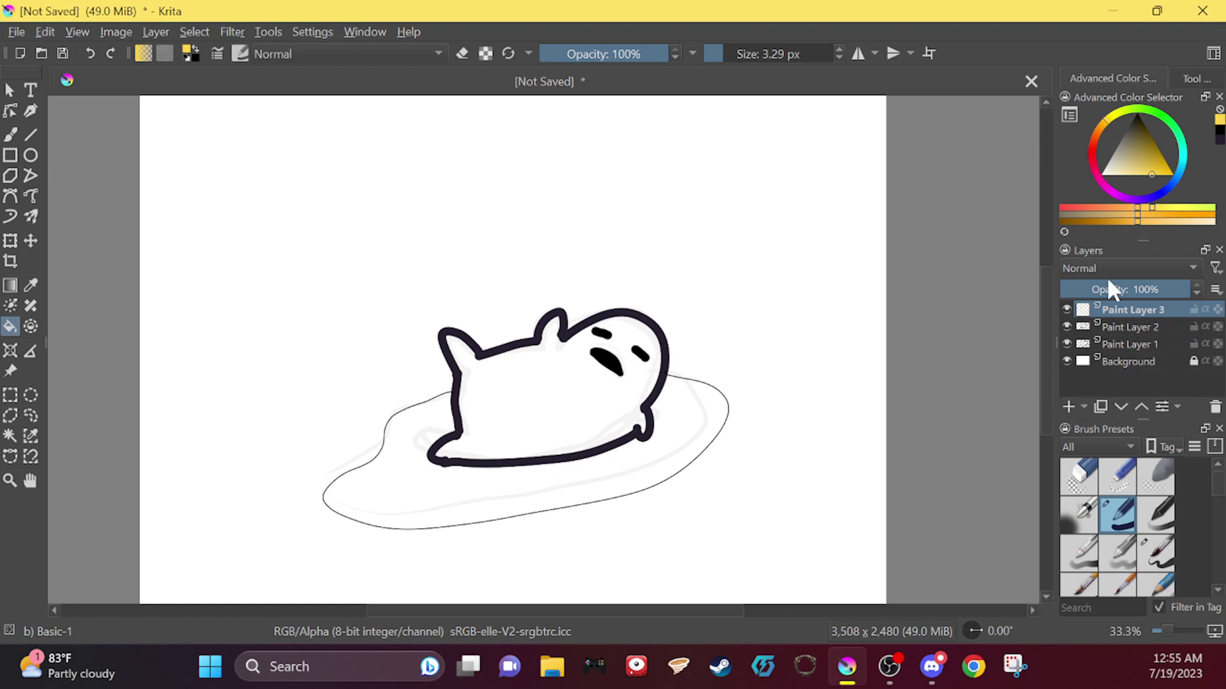
{"action": "left_click", "coordinate": [581, 375]}
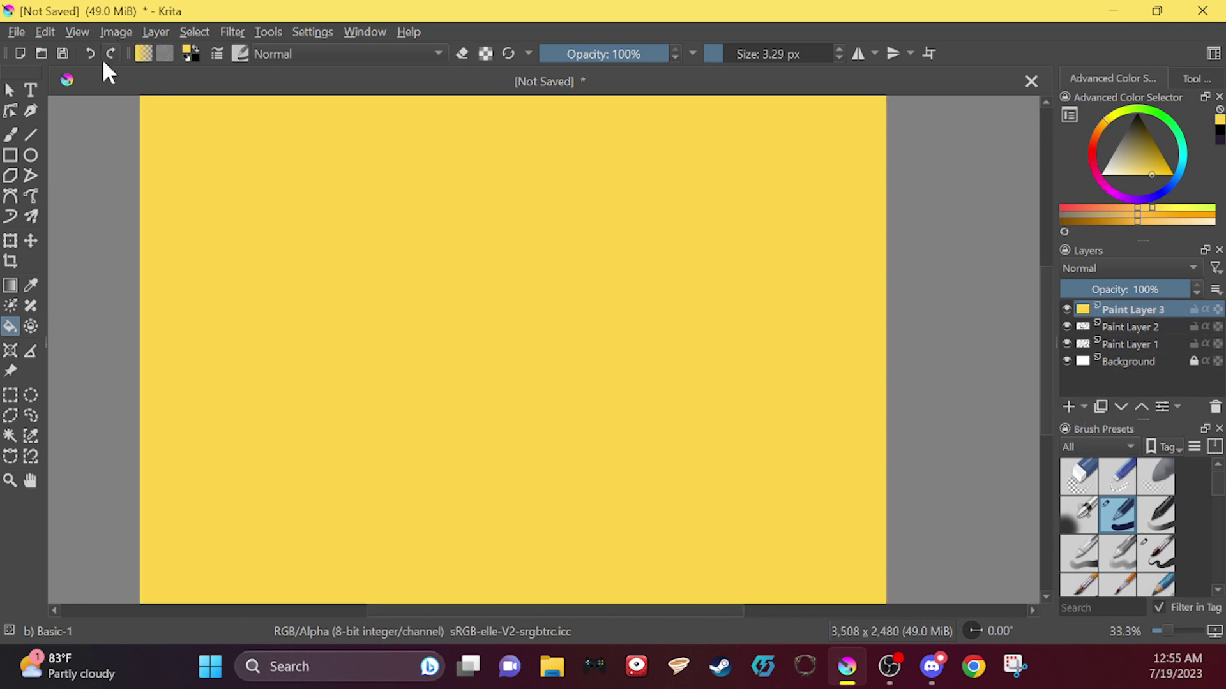
{"action": "key", "text": "ctrl+z"}
Step: Try yellow fills on Paint Layer 3 beneath the ink layer, undo each one, and move the layer back on top
{"action": "left_click_drag", "start_coordinate": [1129, 305], "coordinate": [1127, 337]}
{"action": "left_click", "coordinate": [586, 377]}
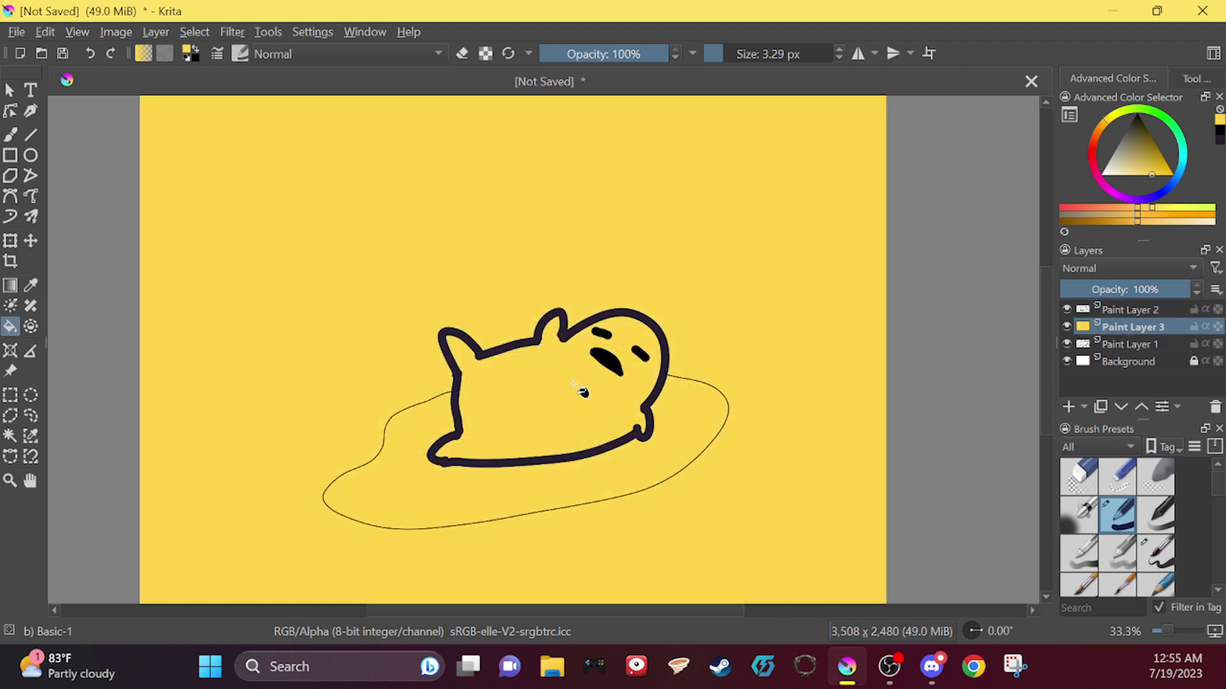
{"action": "left_click", "coordinate": [91, 51]}
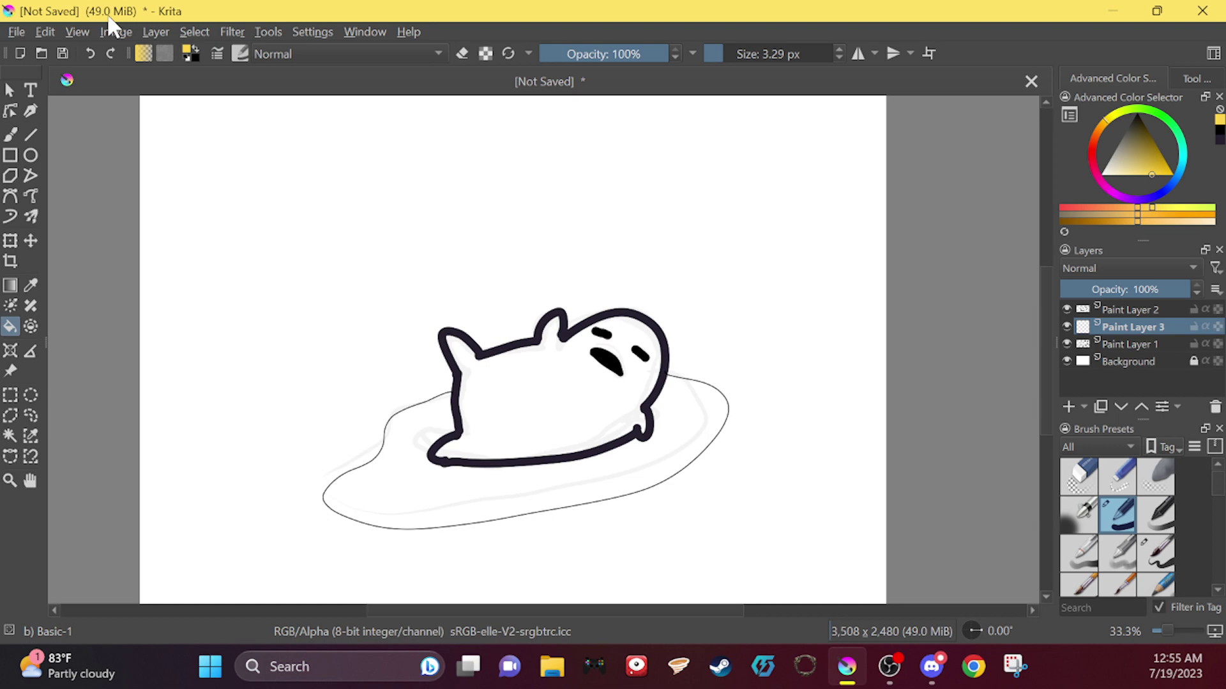
{"action": "left_click", "coordinate": [720, 403]}
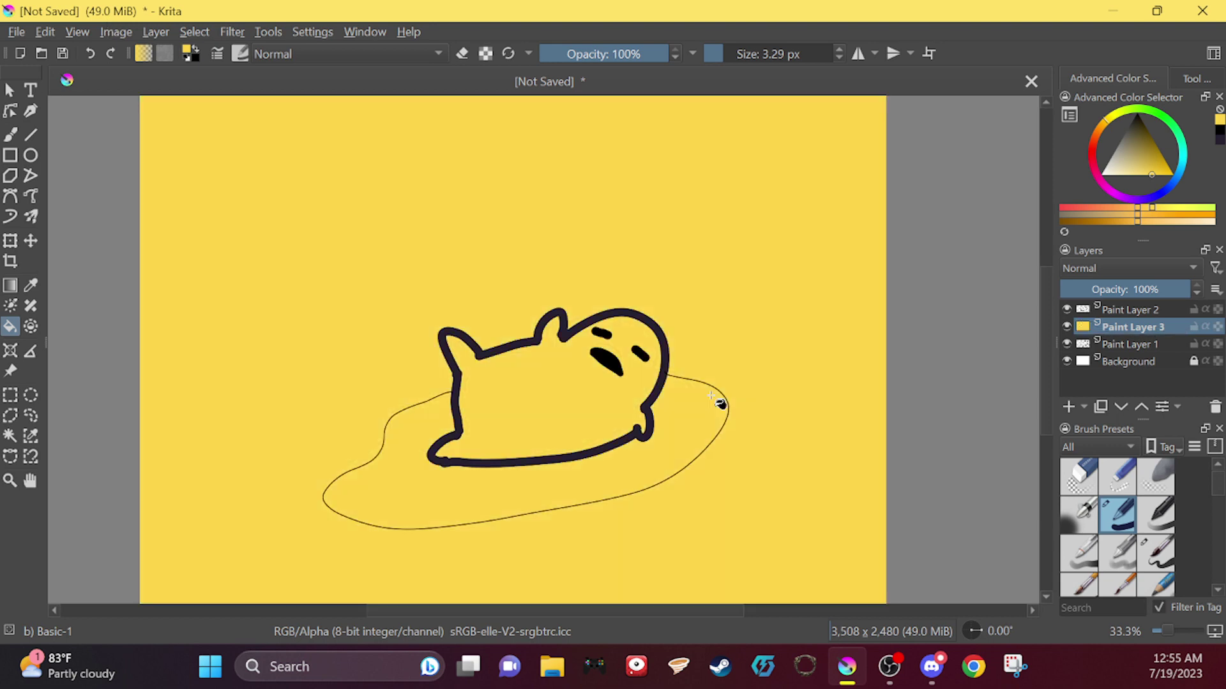
{"action": "left_click", "coordinate": [93, 46]}
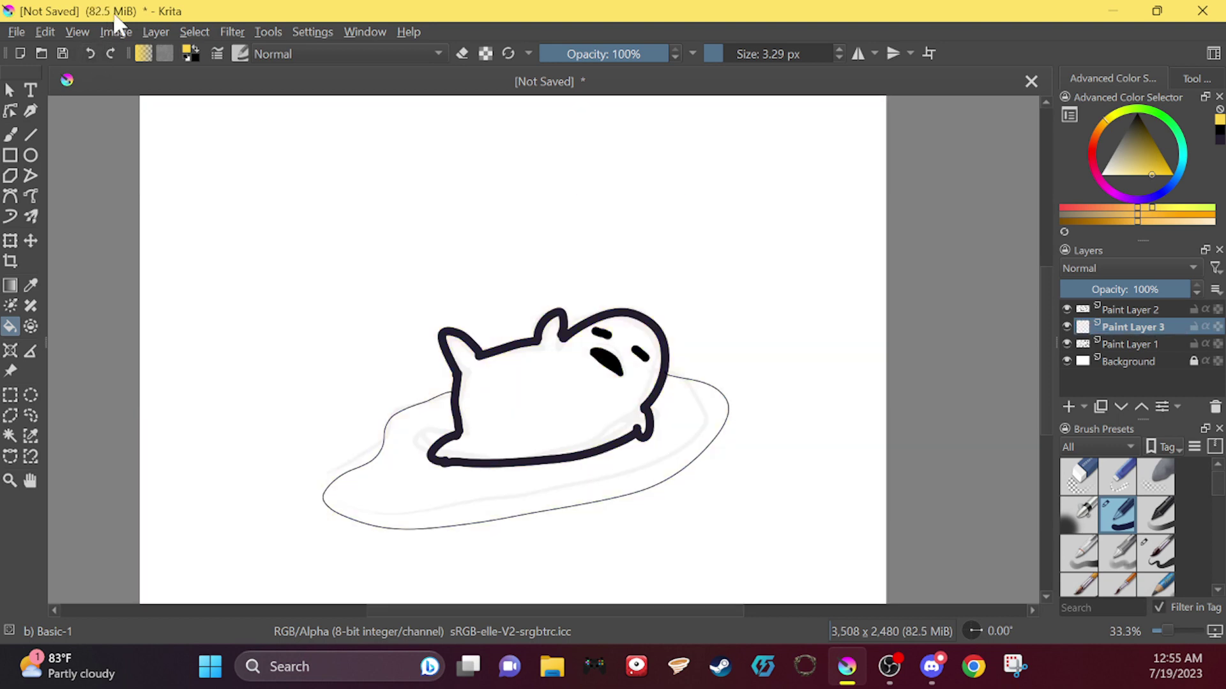
{"action": "left_click", "coordinate": [546, 480]}
{"action": "left_click", "coordinate": [89, 53]}
{"action": "left_click", "coordinate": [535, 394]}
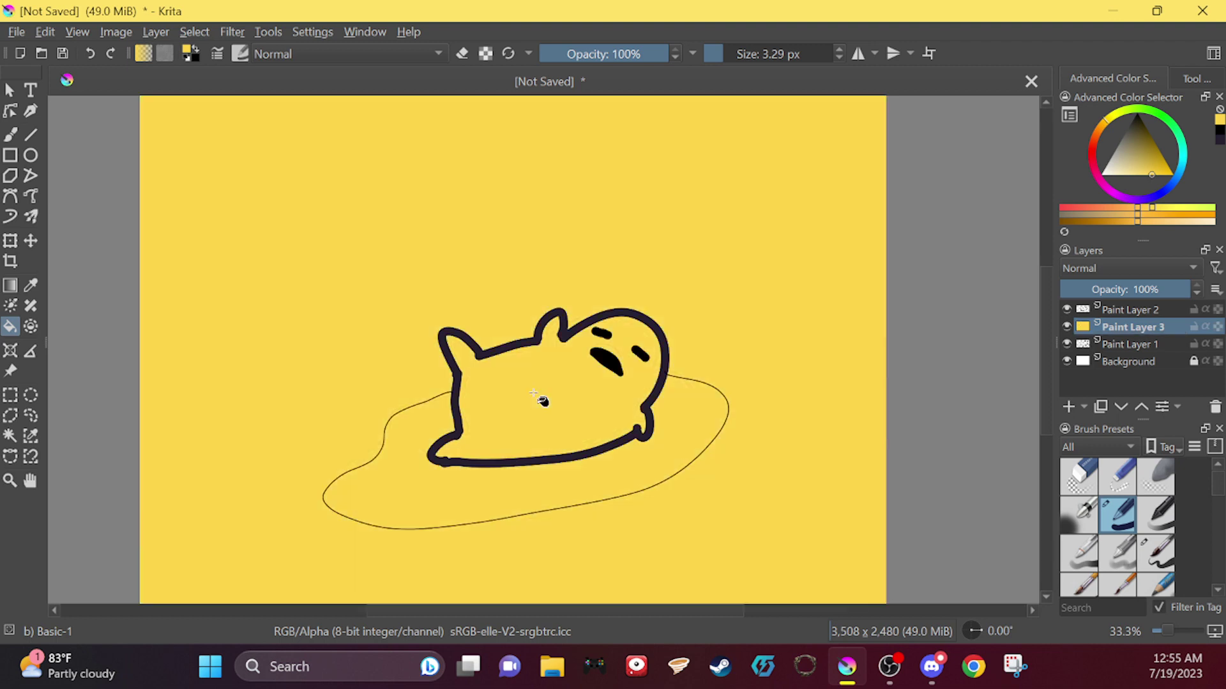
{"action": "left_click", "coordinate": [89, 52]}
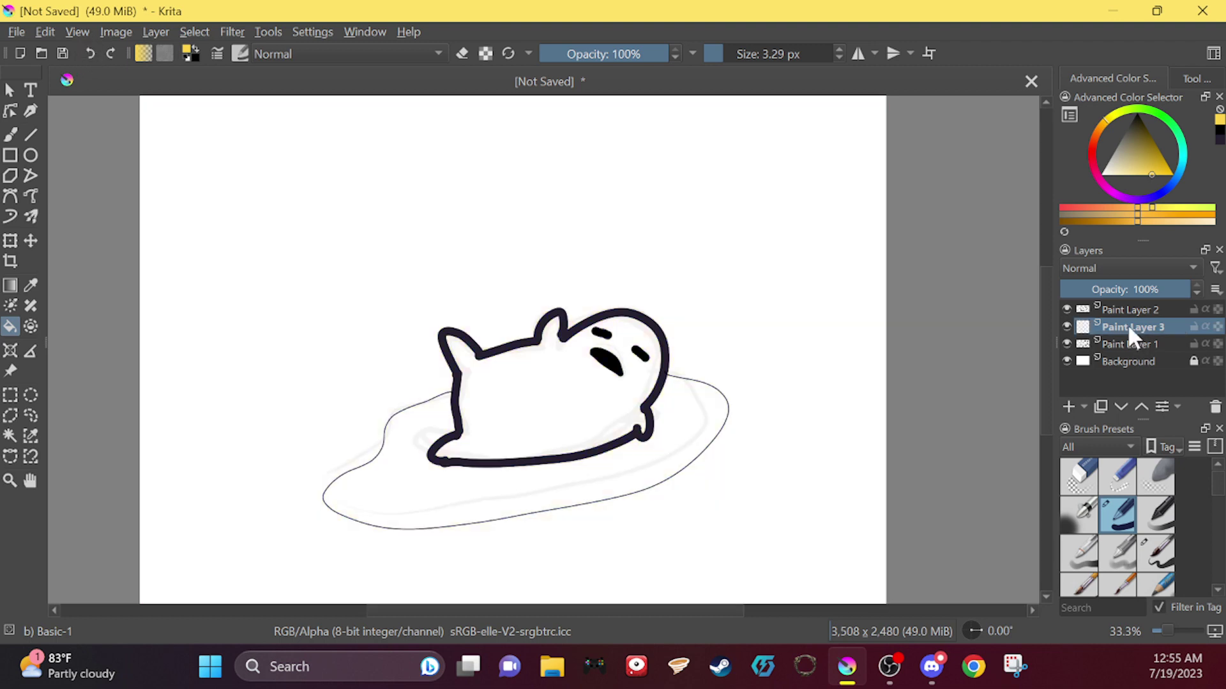
{"action": "left_click_drag", "start_coordinate": [1132, 323], "coordinate": [1142, 301]}
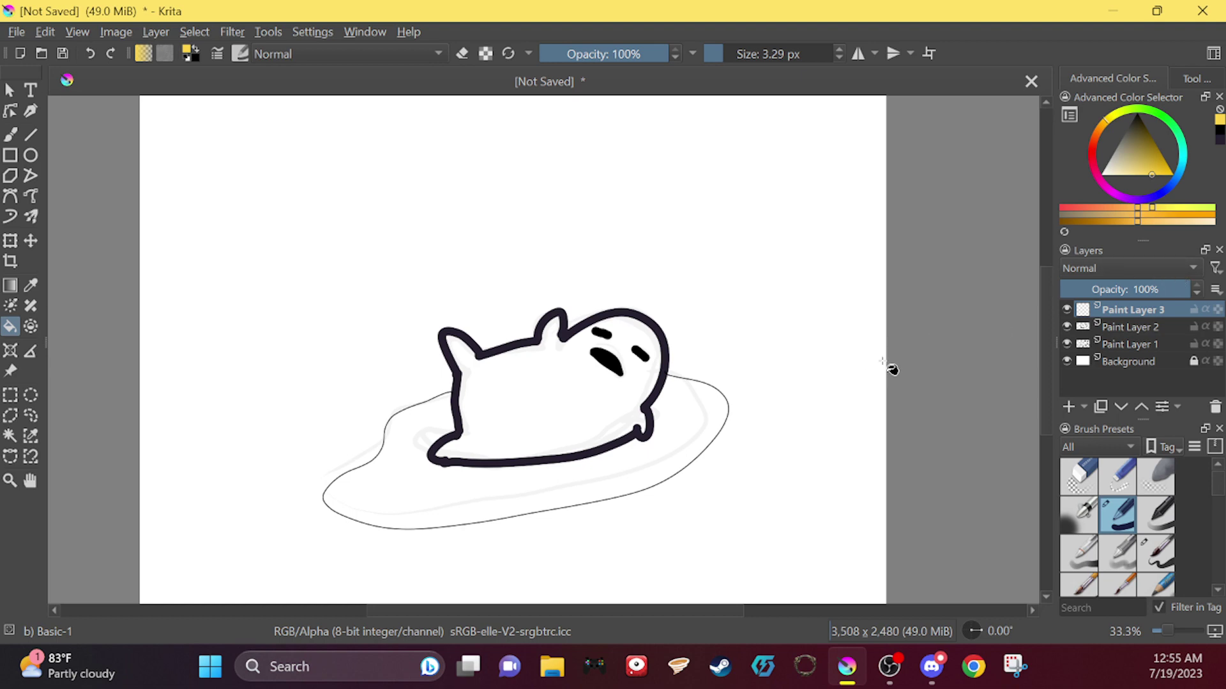
Step: Toggle the layers' visibility to check their contents, leaving only the sketch on Paint Layer 1 hidden
{"action": "left_click", "coordinate": [1068, 311]}
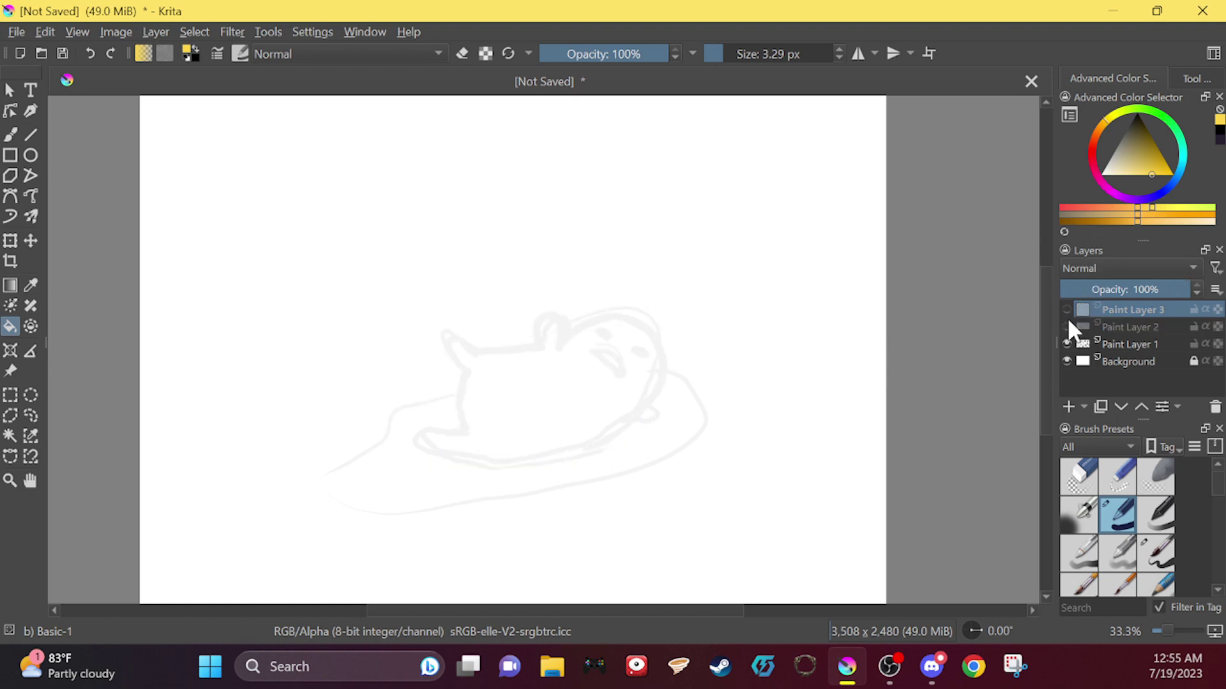
{"action": "left_click", "coordinate": [1067, 316]}
{"action": "left_click_drag", "start_coordinate": [1067, 319], "coordinate": [1066, 324]}
{"action": "left_click", "coordinate": [1066, 326]}
{"action": "left_click", "coordinate": [1066, 342]}
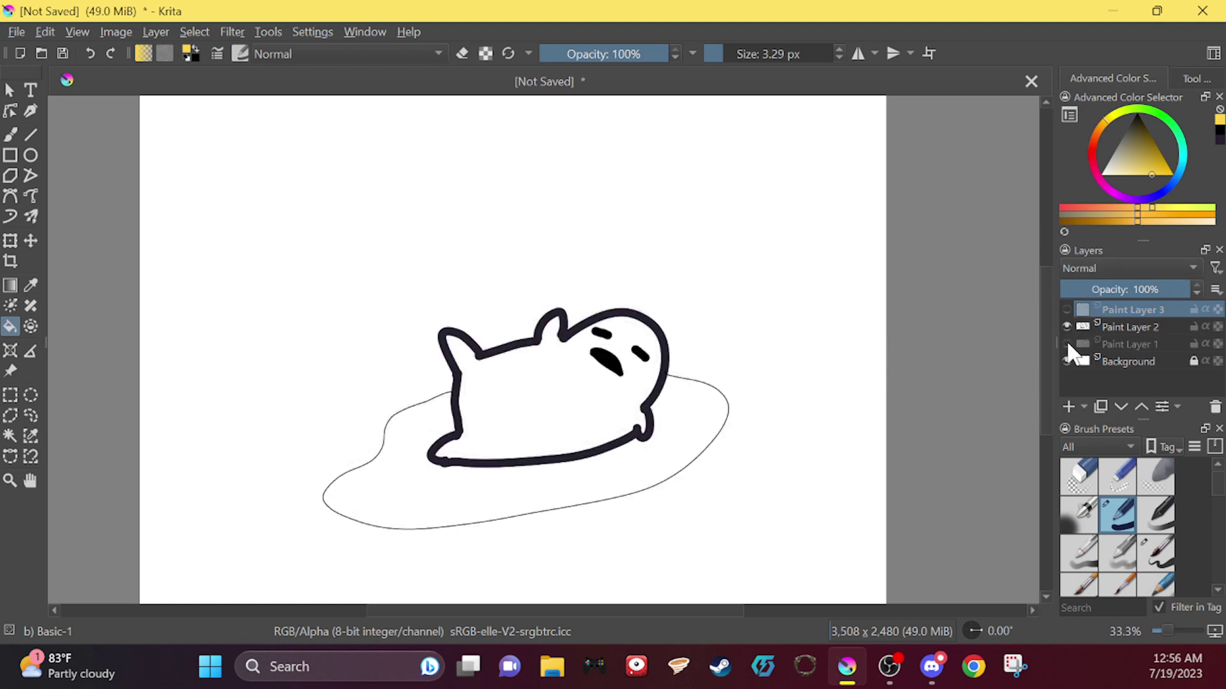
{"action": "left_click", "coordinate": [1066, 360]}
{"action": "left_click", "coordinate": [1066, 361]}
{"action": "left_click", "coordinate": [1068, 321]}
{"action": "left_click", "coordinate": [1067, 321]}
{"action": "left_click", "coordinate": [1067, 310]}
{"action": "left_click", "coordinate": [1067, 310]}
{"action": "left_click", "coordinate": [1065, 310]}
{"action": "left_click", "coordinate": [1154, 268]}
{"action": "left_click", "coordinate": [1153, 264]}
Step: Remove the empty Paint Layer 3 from the layer stack
{"action": "left_click", "coordinate": [1144, 327]}
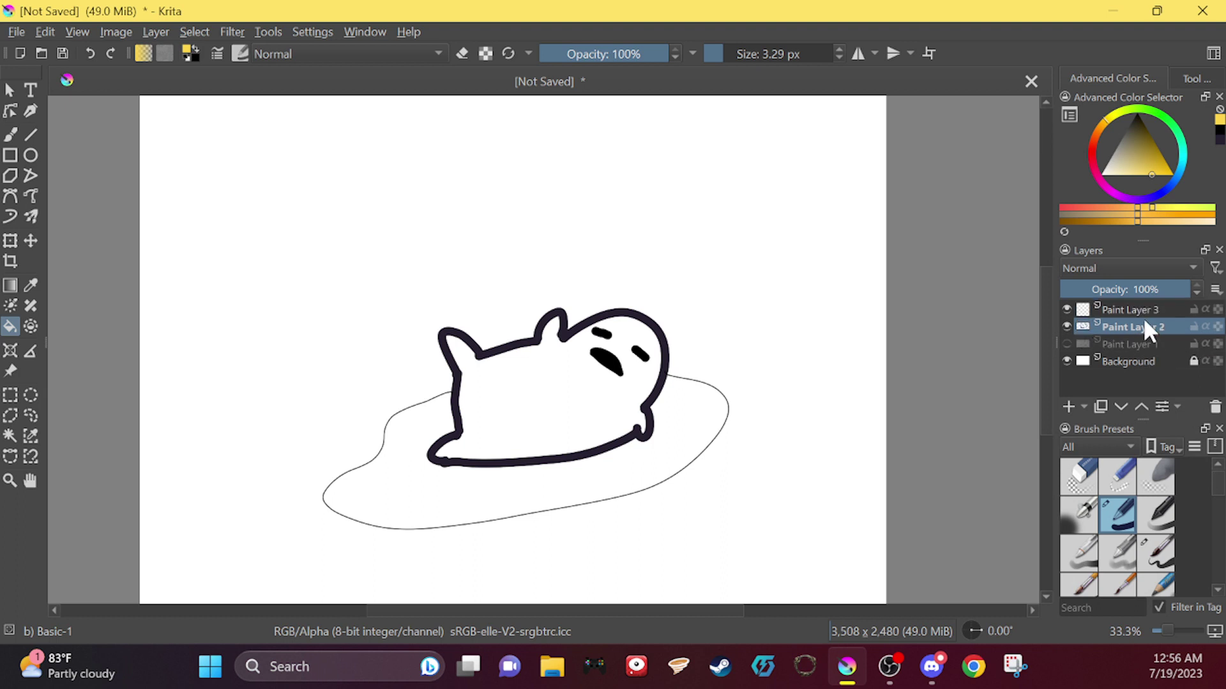
{"action": "left_click", "coordinate": [1066, 310]}
{"action": "right_click", "coordinate": [1151, 306]}
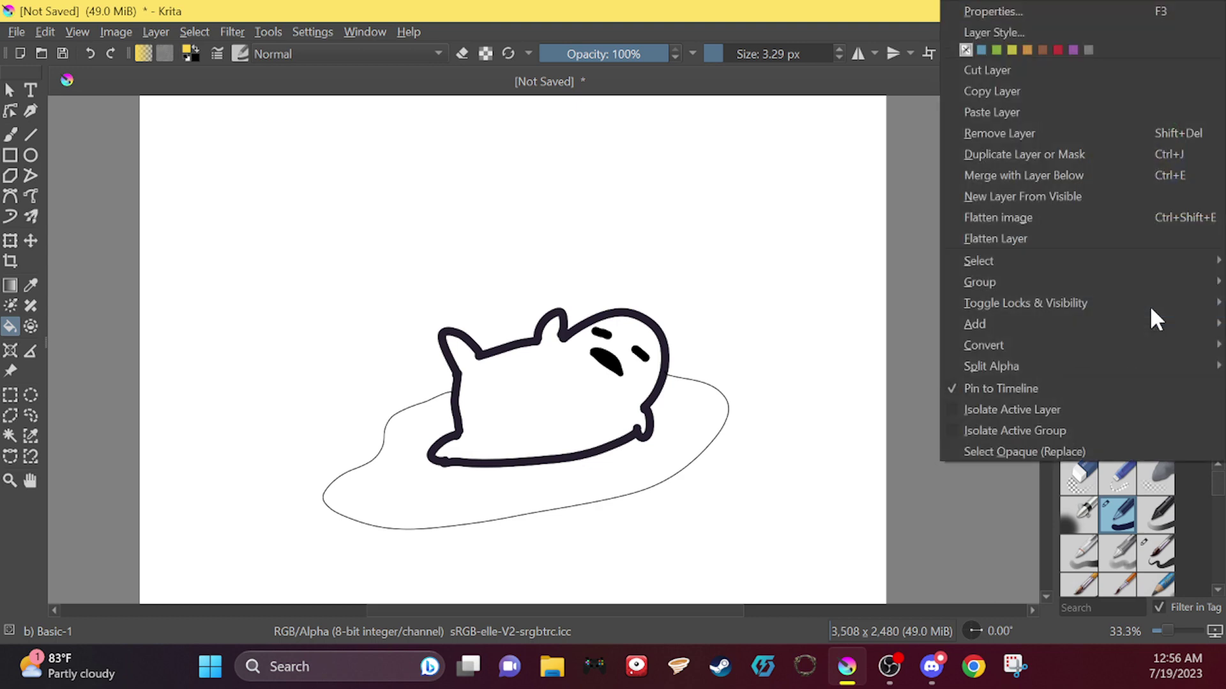
{"action": "mouse_move", "coordinate": [957, 291]}
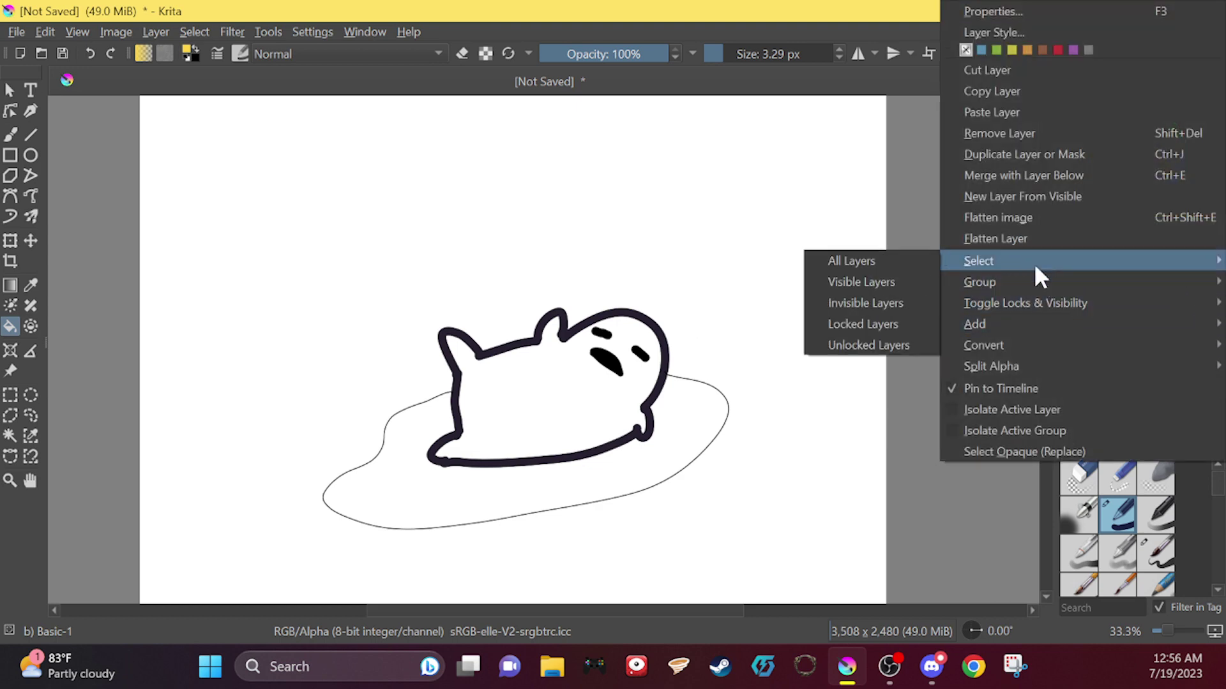
{"action": "left_click", "coordinate": [1036, 132]}
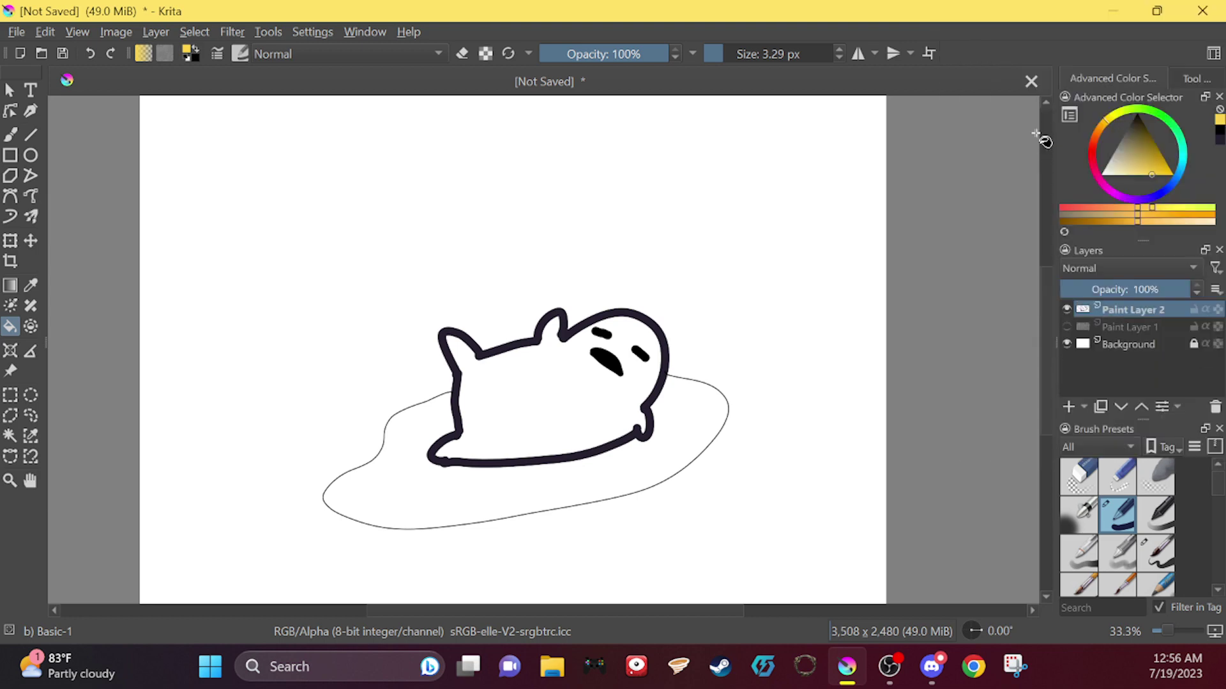
Step: Select Paint Layer 2 and fill the character's body with the golden yellow
{"action": "right_click", "coordinate": [1142, 344]}
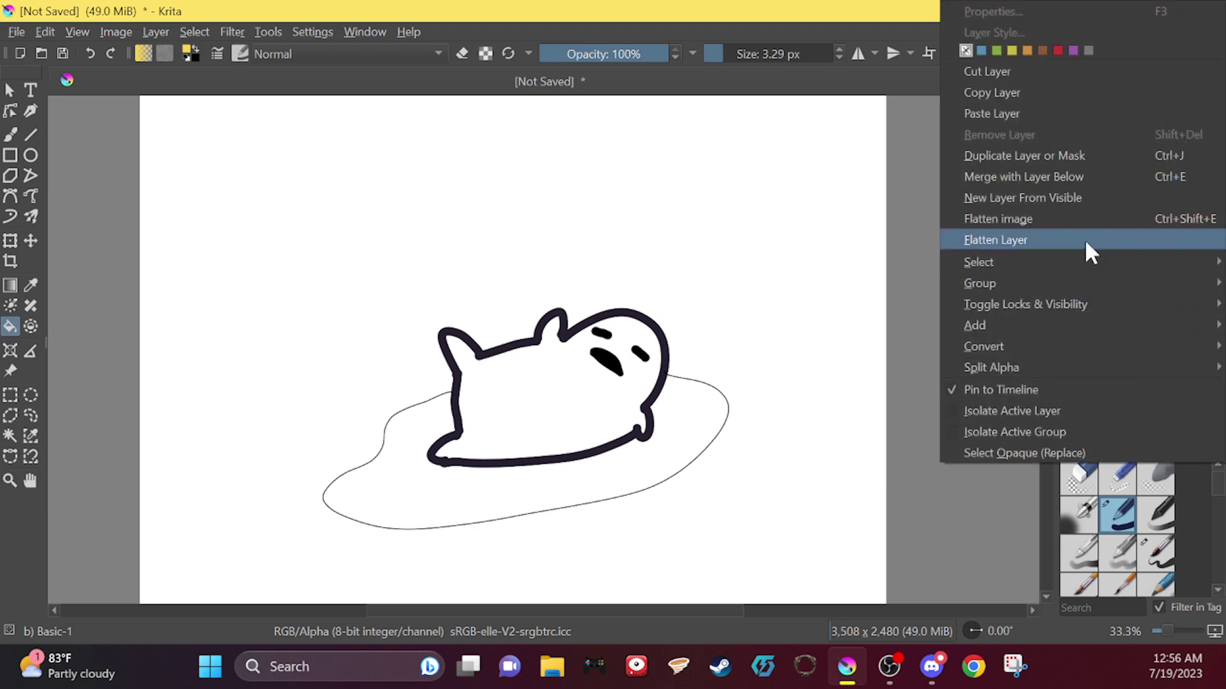
{"action": "left_click", "coordinate": [924, 324]}
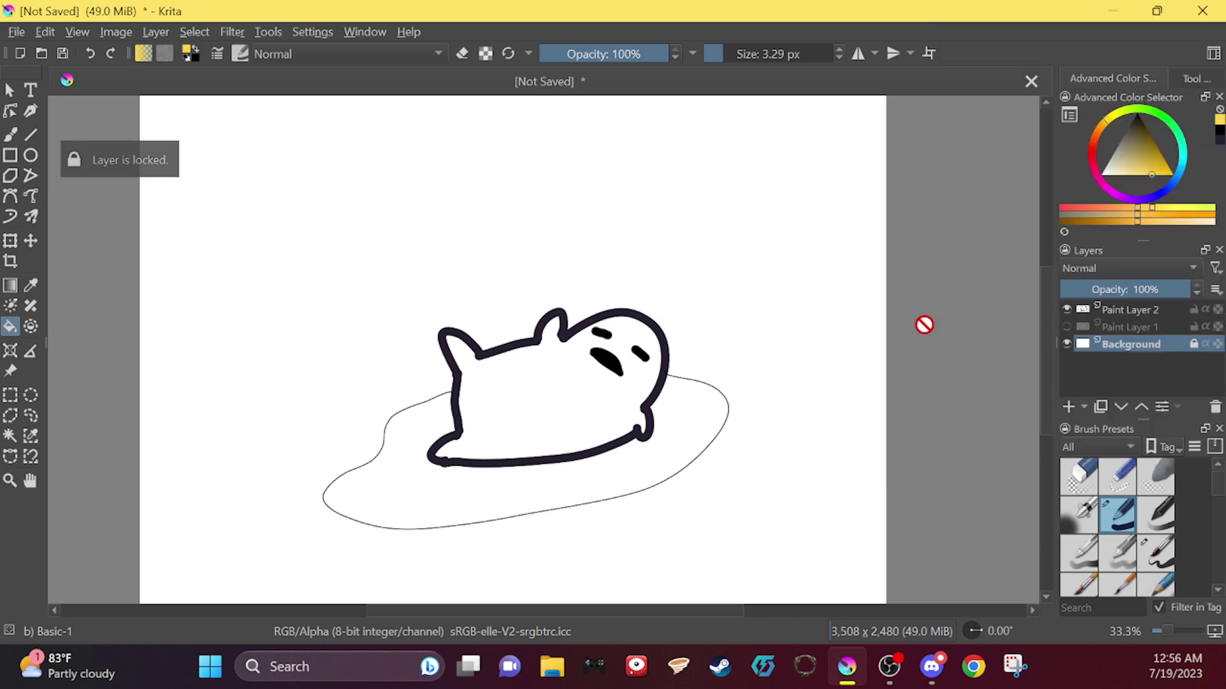
{"action": "left_click", "coordinate": [1153, 309]}
{"action": "left_click", "coordinate": [600, 402]}
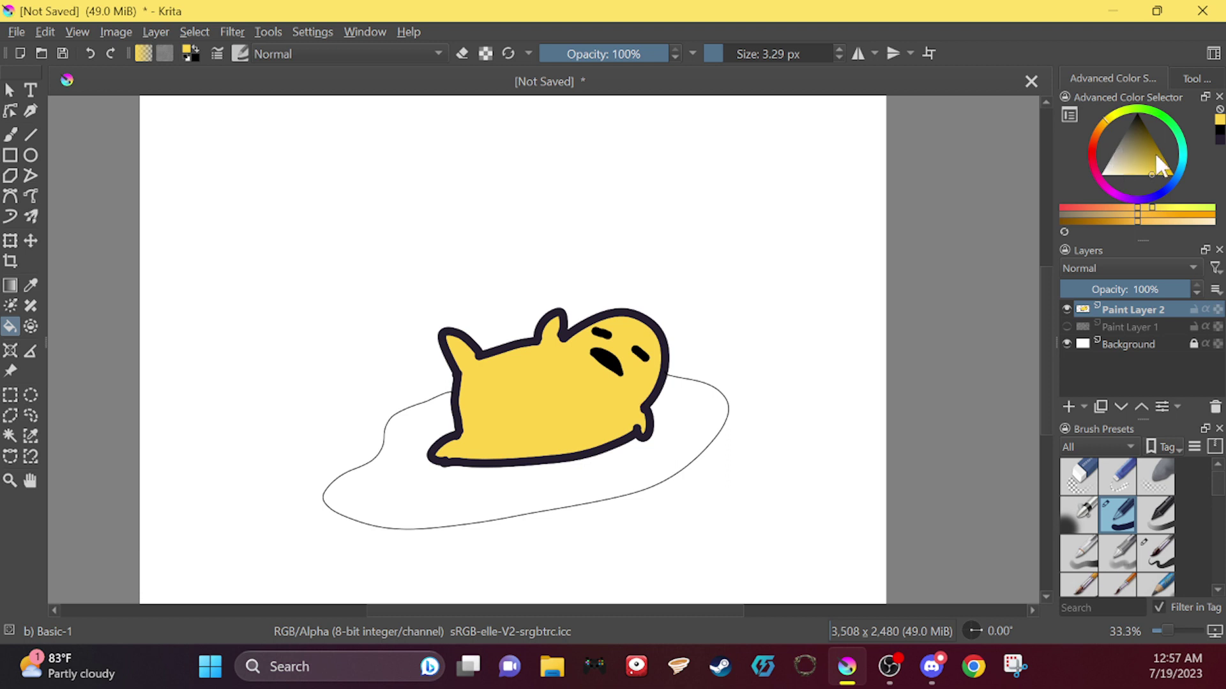
Step: Try cyan, green and orange fills on the area around the puddle
{"action": "left_click", "coordinate": [1183, 146]}
{"action": "left_click", "coordinate": [862, 311]}
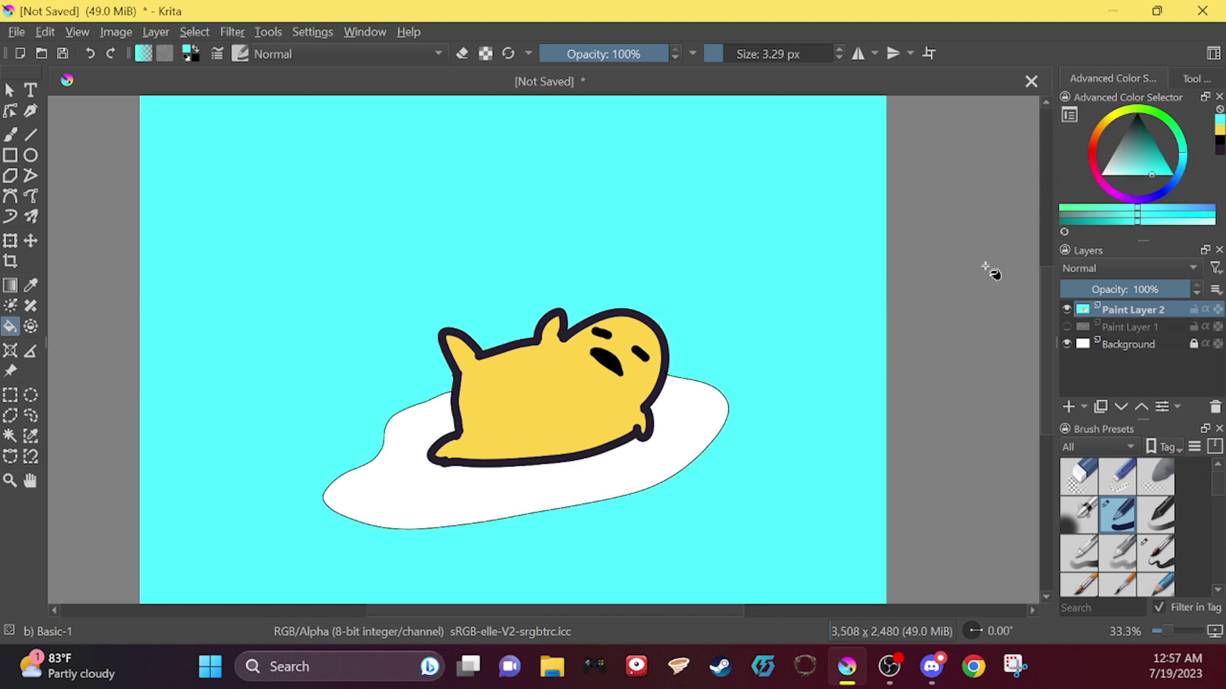
{"action": "left_click", "coordinate": [1150, 106]}
{"action": "left_click", "coordinate": [880, 247]}
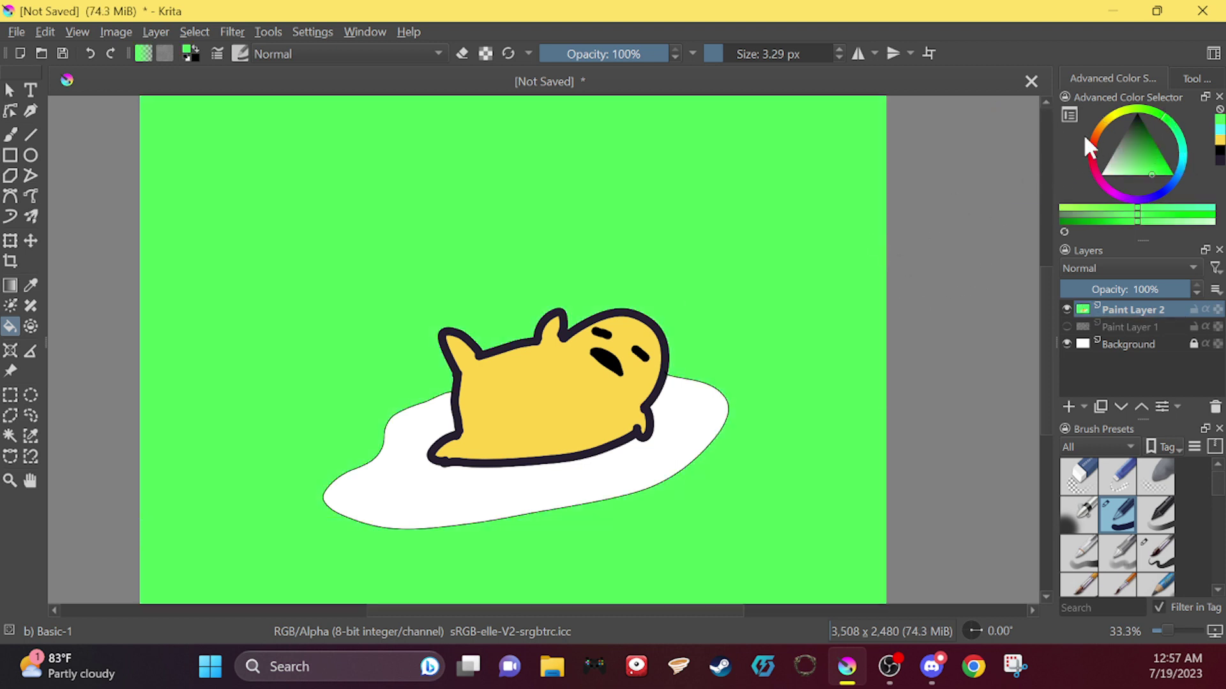
{"action": "left_click", "coordinate": [1092, 138]}
{"action": "left_click", "coordinate": [846, 262]}
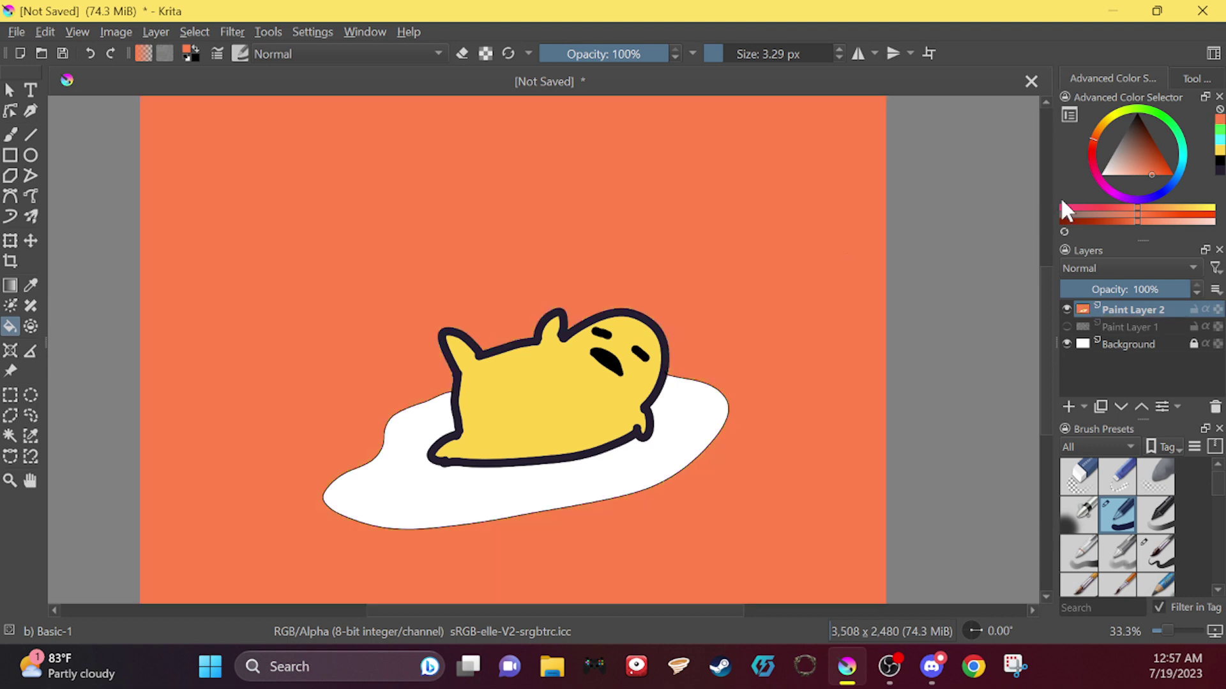
Step: Shift the hue to coral red and fill the area around the puddle with it
{"action": "left_click", "coordinate": [1090, 146]}
{"action": "left_click", "coordinate": [787, 261]}
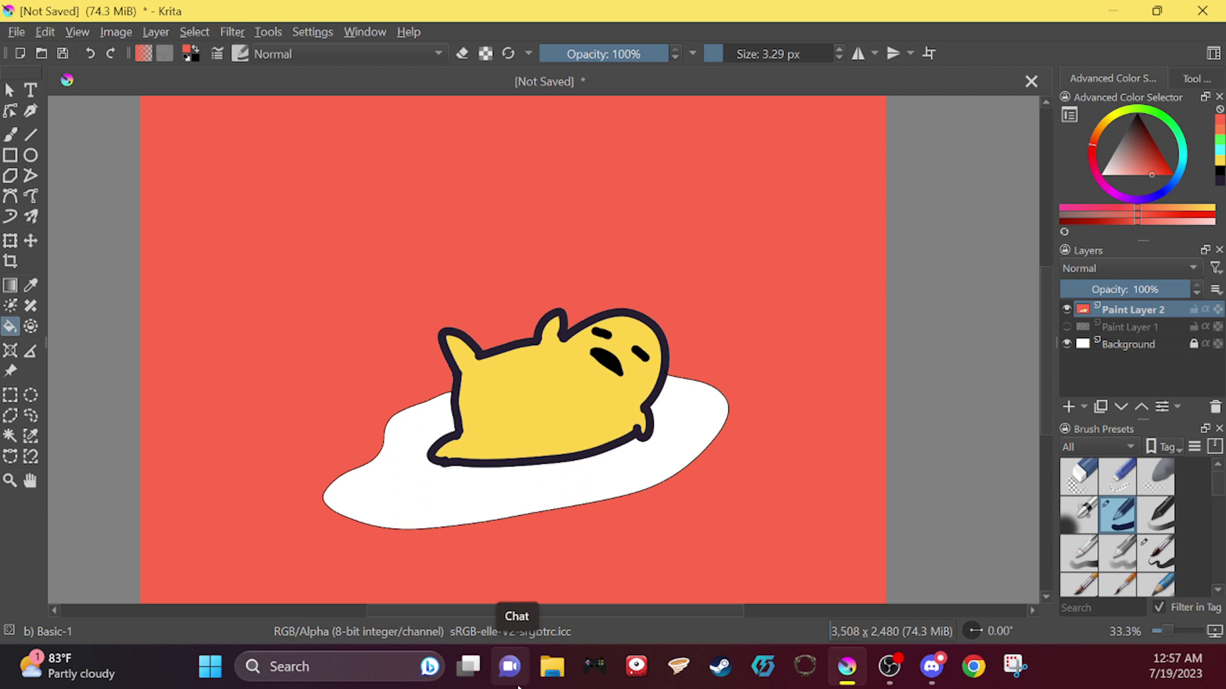
Step: Undo the coloured background fills until the area around the puddle is white again
{"action": "left_click", "coordinate": [93, 52]}
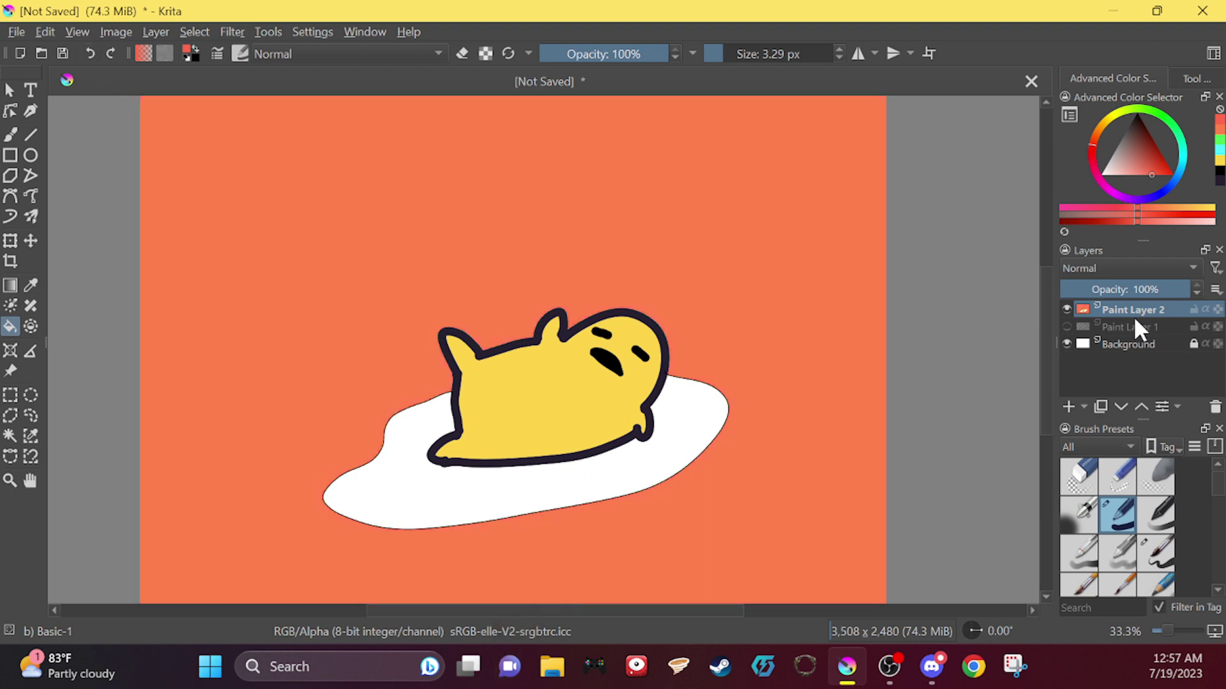
{"action": "key", "text": "ctrl+z"}
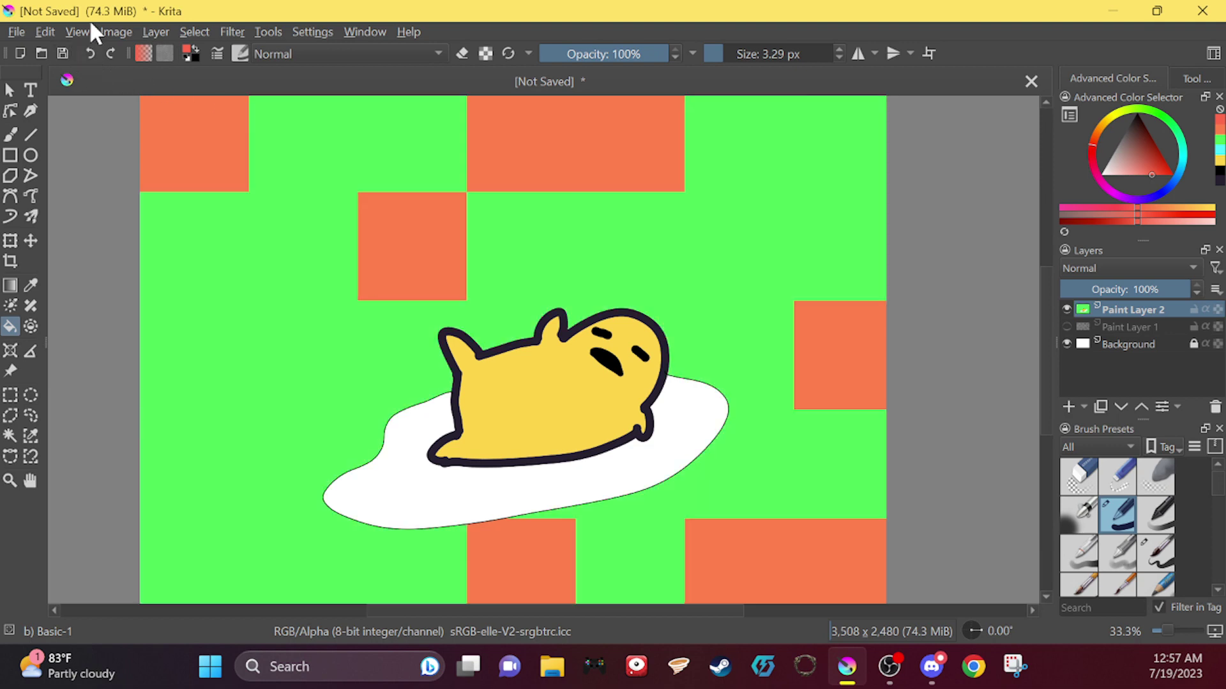
{"action": "key", "text": "ctrl+z"}
{"action": "left_click", "coordinate": [89, 53]}
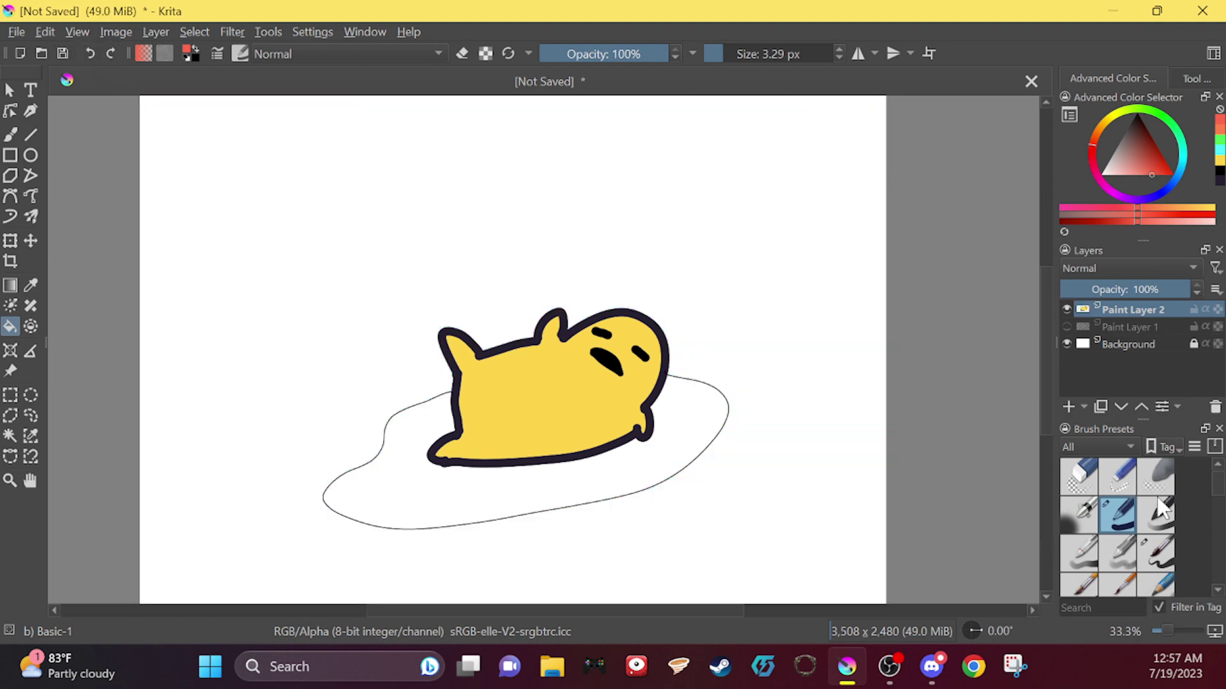
Step: Set up the Freehand Brush with black at a size of 11.82 px, undoing the thin test stroke
{"action": "left_click", "coordinate": [14, 133]}
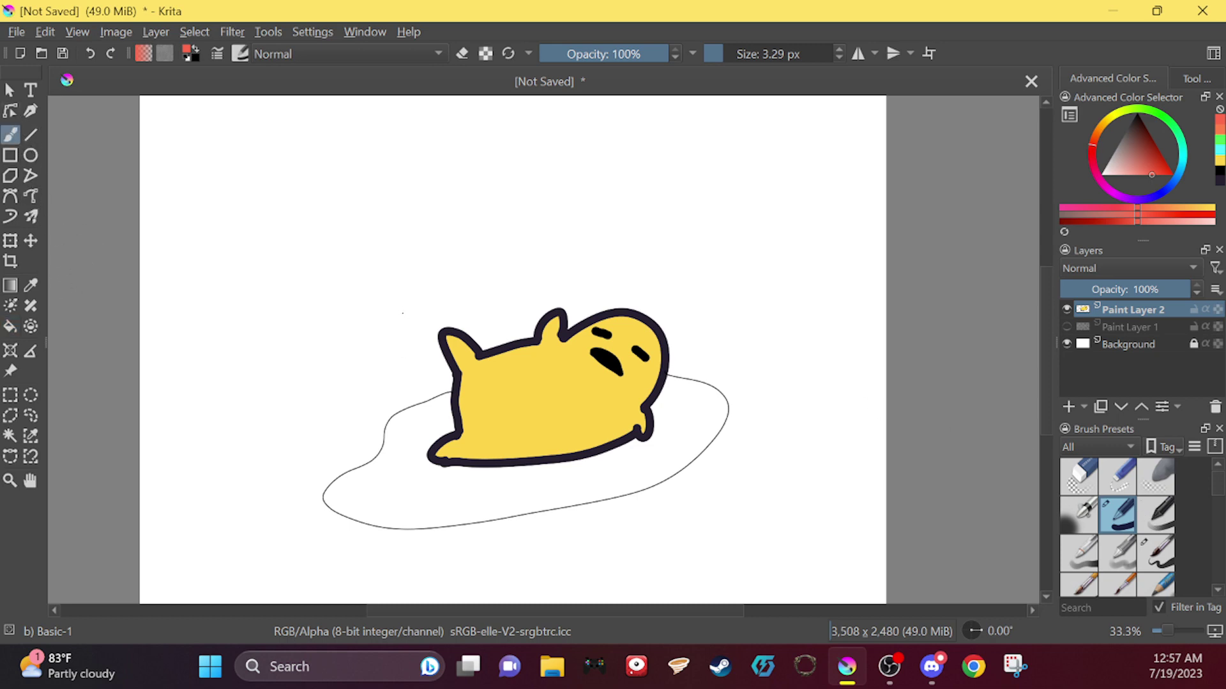
{"action": "left_click_drag", "start_coordinate": [396, 315], "coordinate": [381, 358]}
{"action": "left_click", "coordinate": [96, 53]}
{"action": "left_click", "coordinate": [1136, 111]}
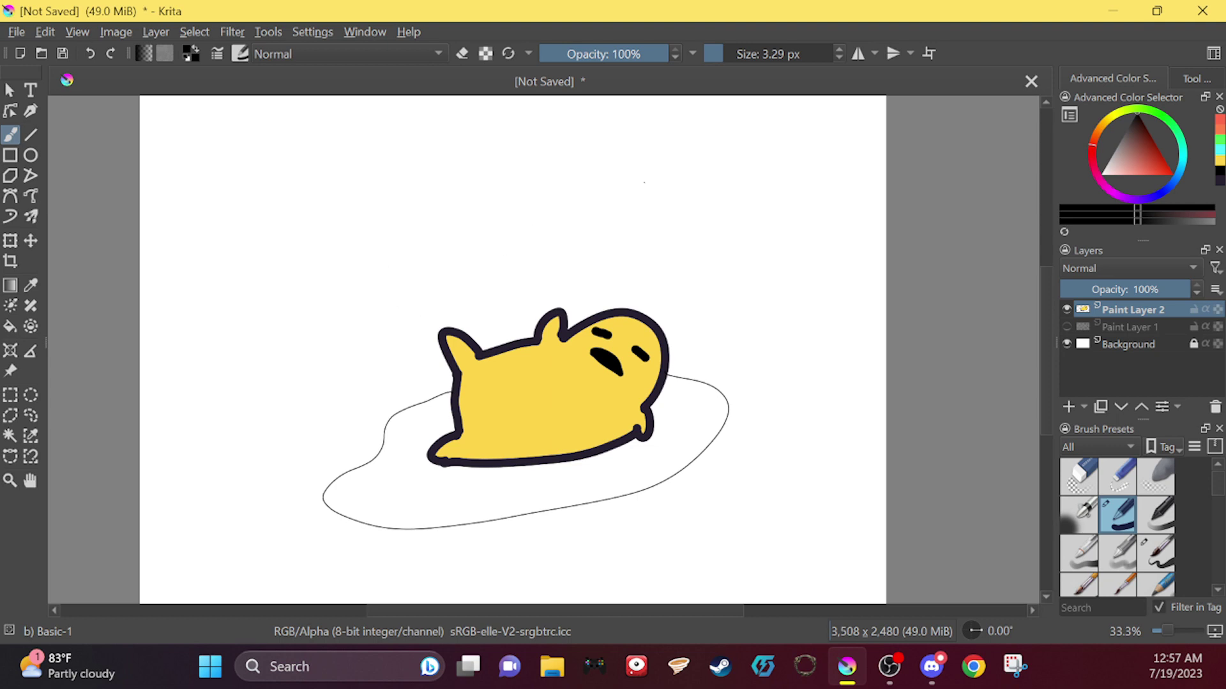
{"action": "left_click_drag", "start_coordinate": [724, 55], "coordinate": [734, 55]}
Step: Try drawing two cracked eggshell halves with jagged edges, one on each side of the character
{"action": "mouse_move", "coordinate": [405, 324]}
{"action": "left_mouse_down"}
{"action": "mouse_move", "coordinate": [335, 324]}
{"action": "mouse_move", "coordinate": [315, 431]}
{"action": "mouse_move", "coordinate": [355, 472]}
{"action": "left_mouse_up"}
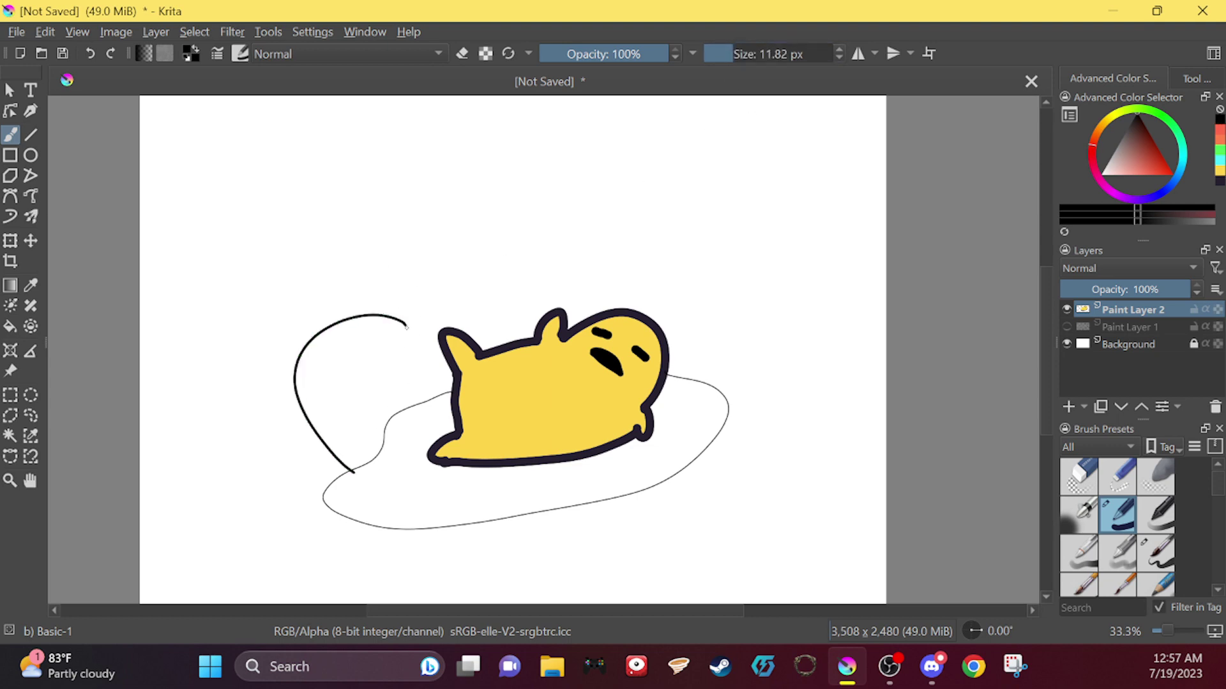
{"action": "mouse_move", "coordinate": [406, 327]}
{"action": "left_mouse_down"}
{"action": "mouse_move", "coordinate": [385, 353]}
{"action": "mouse_move", "coordinate": [407, 370]}
{"action": "mouse_move", "coordinate": [374, 381]}
{"action": "mouse_move", "coordinate": [392, 402]}
{"action": "mouse_move", "coordinate": [365, 411]}
{"action": "mouse_move", "coordinate": [381, 425]}
{"action": "mouse_move", "coordinate": [345, 439]}
{"action": "mouse_move", "coordinate": [349, 471]}
{"action": "left_mouse_up"}
{"action": "mouse_move", "coordinate": [702, 313]}
{"action": "left_mouse_down"}
{"action": "mouse_move", "coordinate": [734, 293]}
{"action": "mouse_move", "coordinate": [793, 455]}
{"action": "left_mouse_up"}
{"action": "mouse_move", "coordinate": [702, 313]}
{"action": "left_mouse_down"}
{"action": "mouse_move", "coordinate": [706, 334]}
{"action": "mouse_move", "coordinate": [757, 364]}
{"action": "mouse_move", "coordinate": [780, 398]}
{"action": "mouse_move", "coordinate": [766, 456]}
{"action": "mouse_move", "coordinate": [815, 456]}
{"action": "left_mouse_up"}
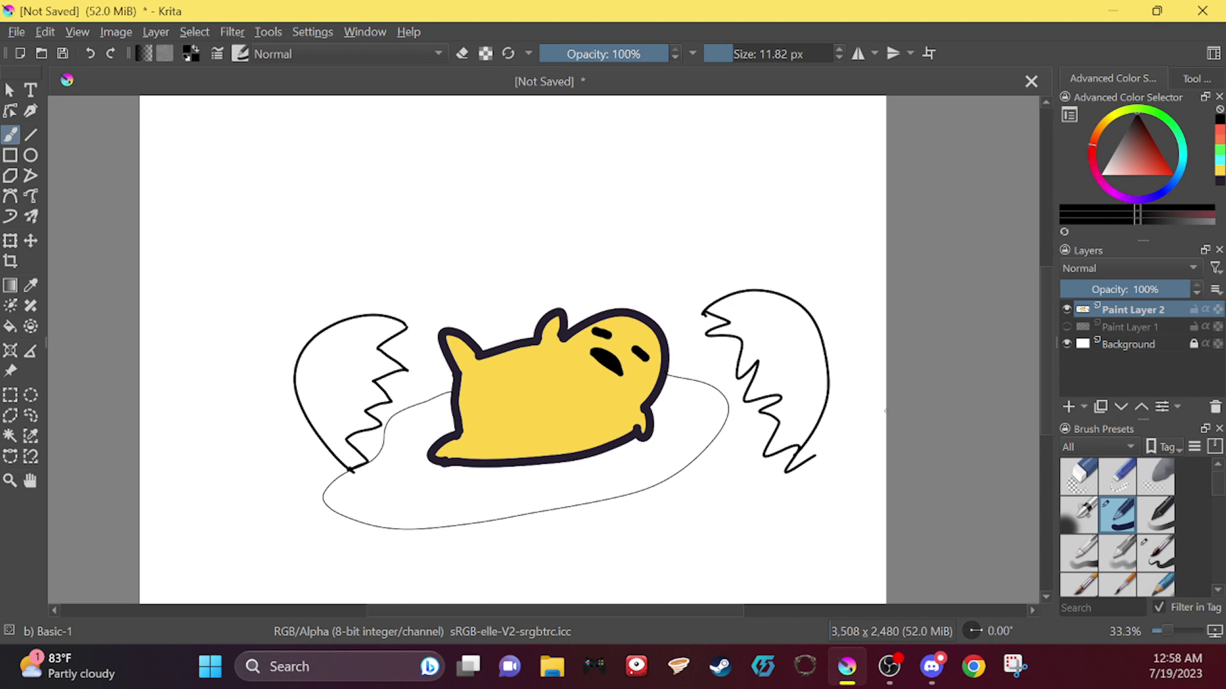
{"action": "left_click", "coordinate": [93, 54]}
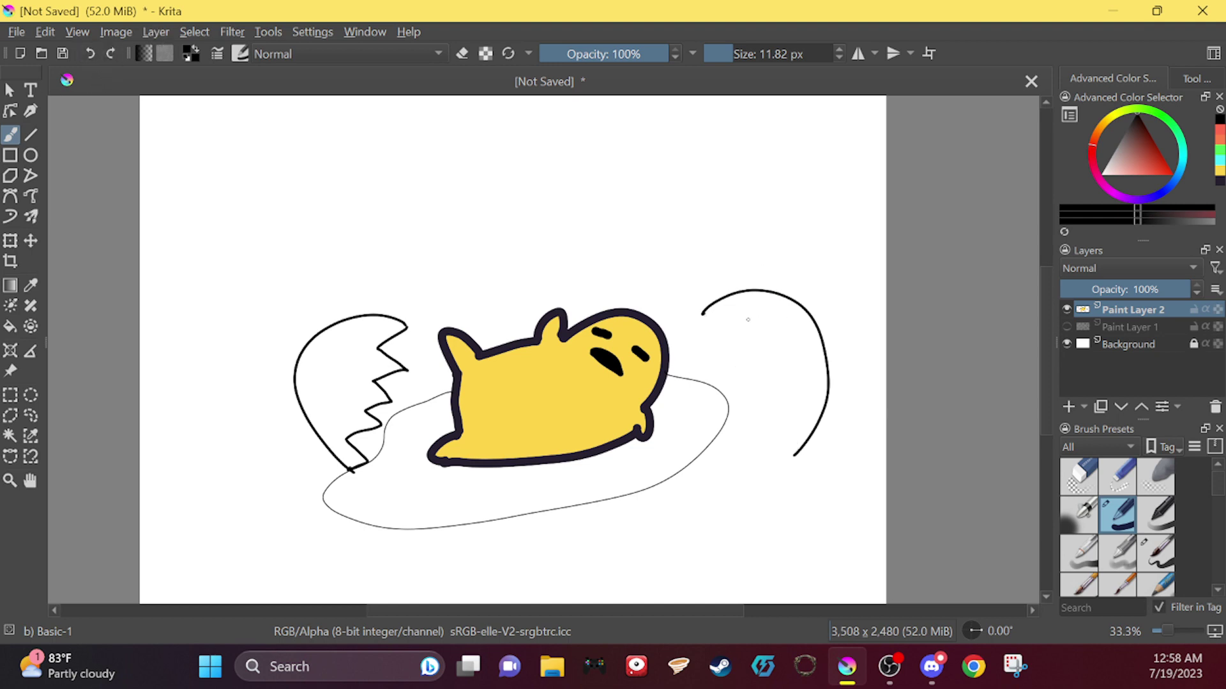
{"action": "mouse_move", "coordinate": [703, 313]}
{"action": "left_mouse_down"}
{"action": "mouse_move", "coordinate": [721, 340]}
{"action": "mouse_move", "coordinate": [749, 333]}
{"action": "mouse_move", "coordinate": [740, 363]}
{"action": "mouse_move", "coordinate": [772, 368]}
{"action": "mouse_move", "coordinate": [755, 378]}
{"action": "mouse_move", "coordinate": [783, 387]}
{"action": "mouse_move", "coordinate": [766, 420]}
{"action": "mouse_move", "coordinate": [791, 425]}
{"action": "mouse_move", "coordinate": [773, 438]}
{"action": "mouse_move", "coordinate": [808, 438]}
{"action": "left_mouse_up"}
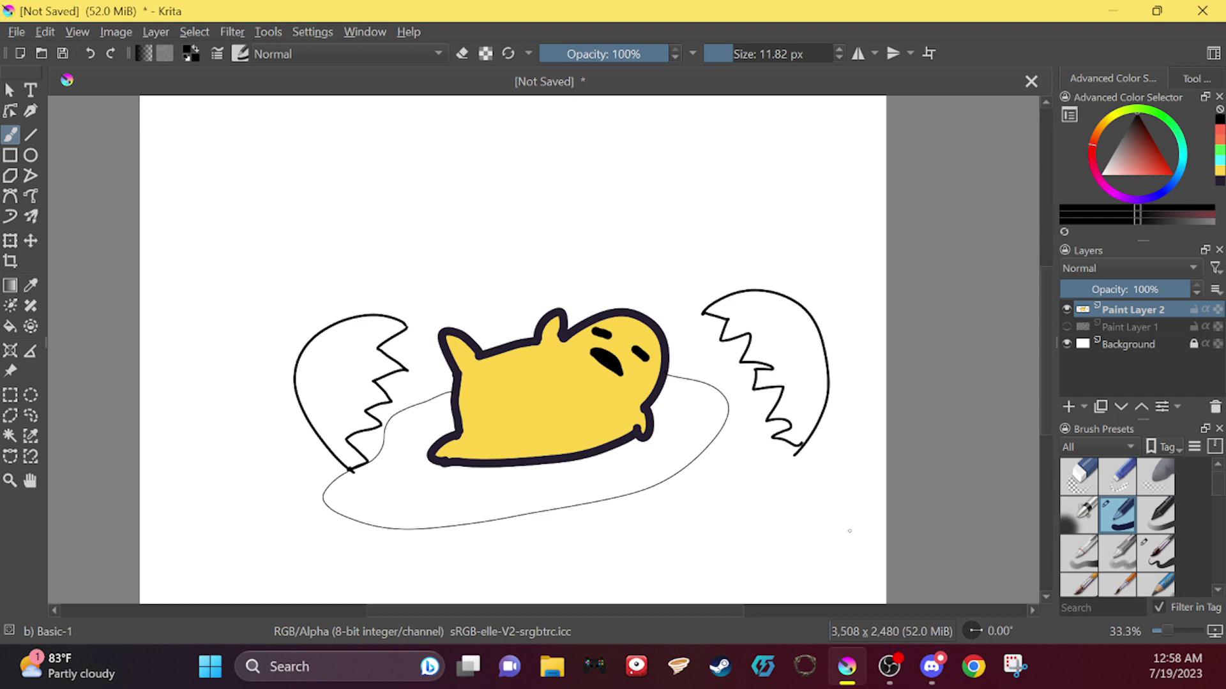
Step: Undo the eggshell strokes while keeping the character's yellow body fill
{"action": "left_click", "coordinate": [90, 51]}
{"action": "left_click", "coordinate": [90, 51]}
{"action": "left_click", "coordinate": [90, 51]}
{"action": "left_click", "coordinate": [91, 51]}
{"action": "left_click", "coordinate": [91, 51]}
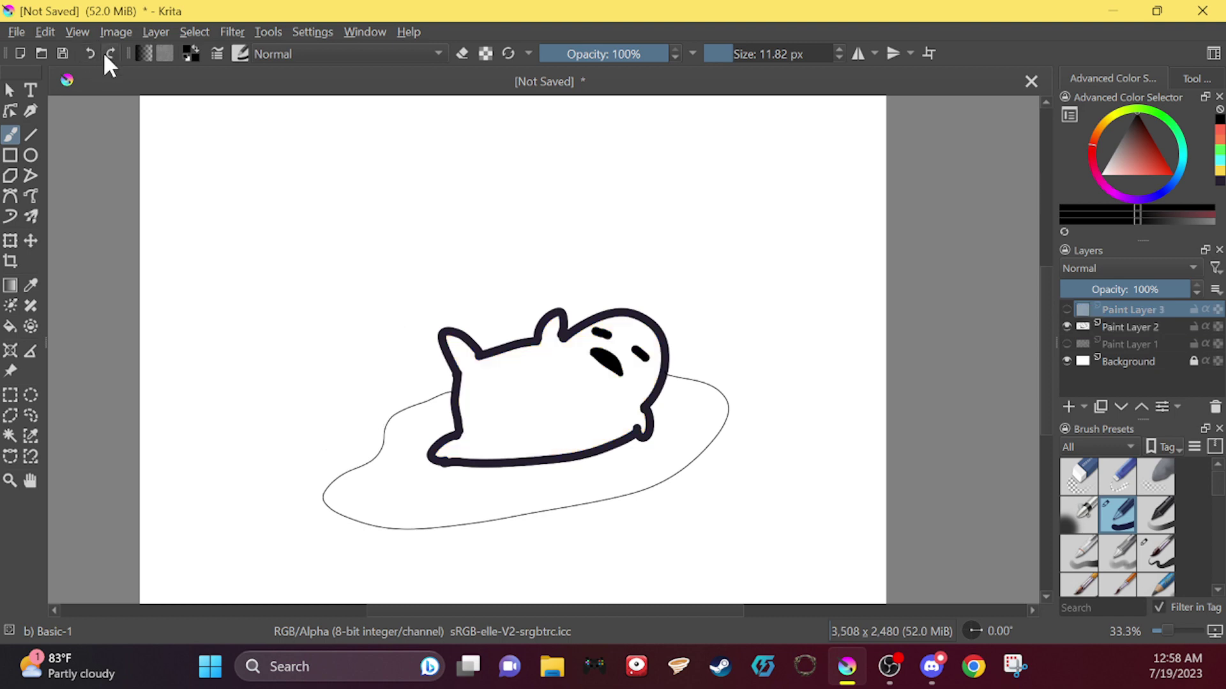
{"action": "left_click", "coordinate": [110, 55]}
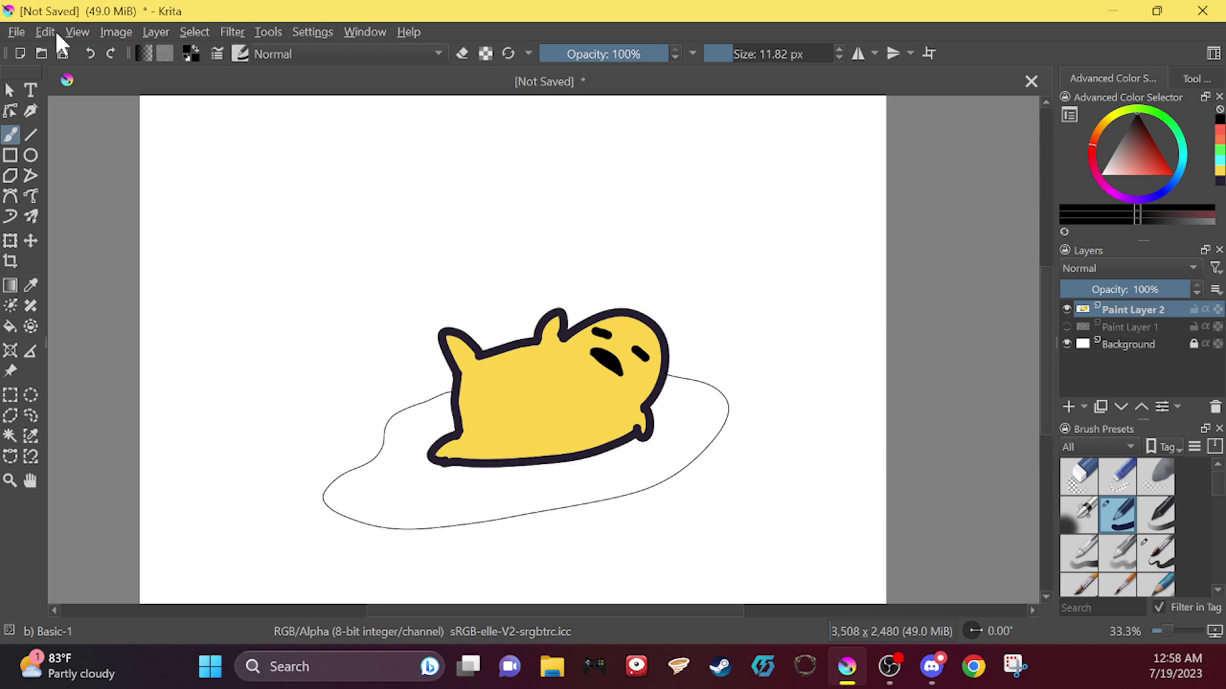
Step: Save the drawing in the Pictures folder as a Krita document named gudeeggart
{"action": "left_click", "coordinate": [21, 30]}
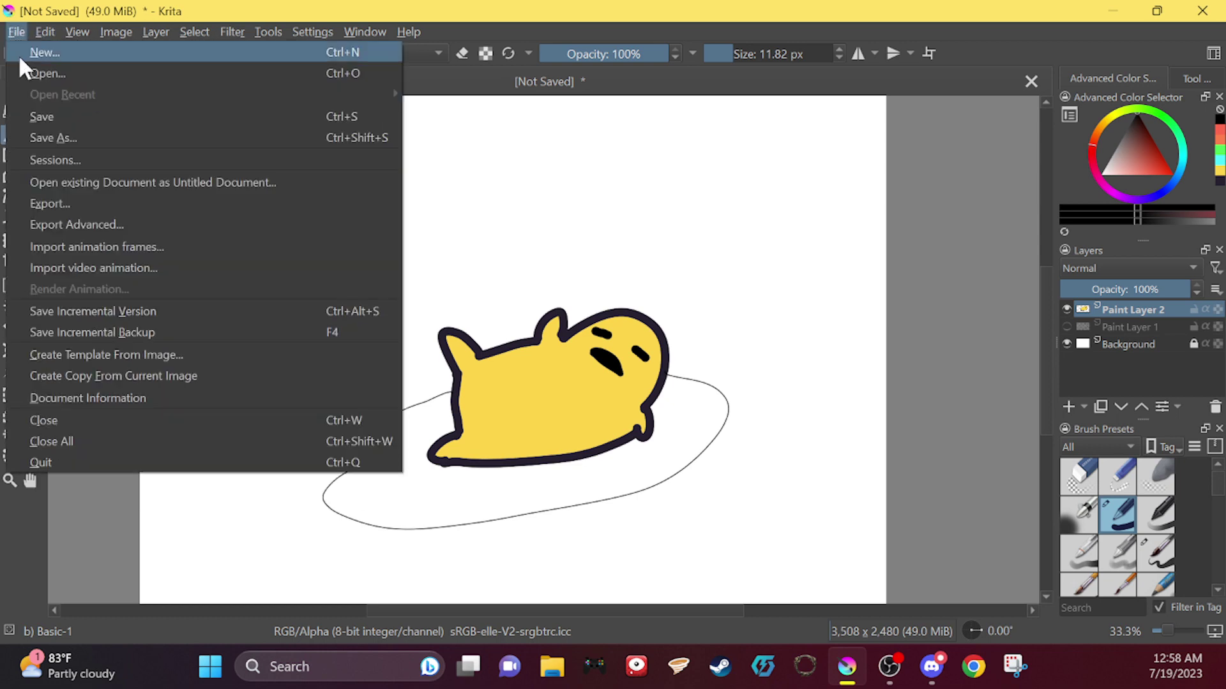
{"action": "left_click", "coordinate": [48, 116]}
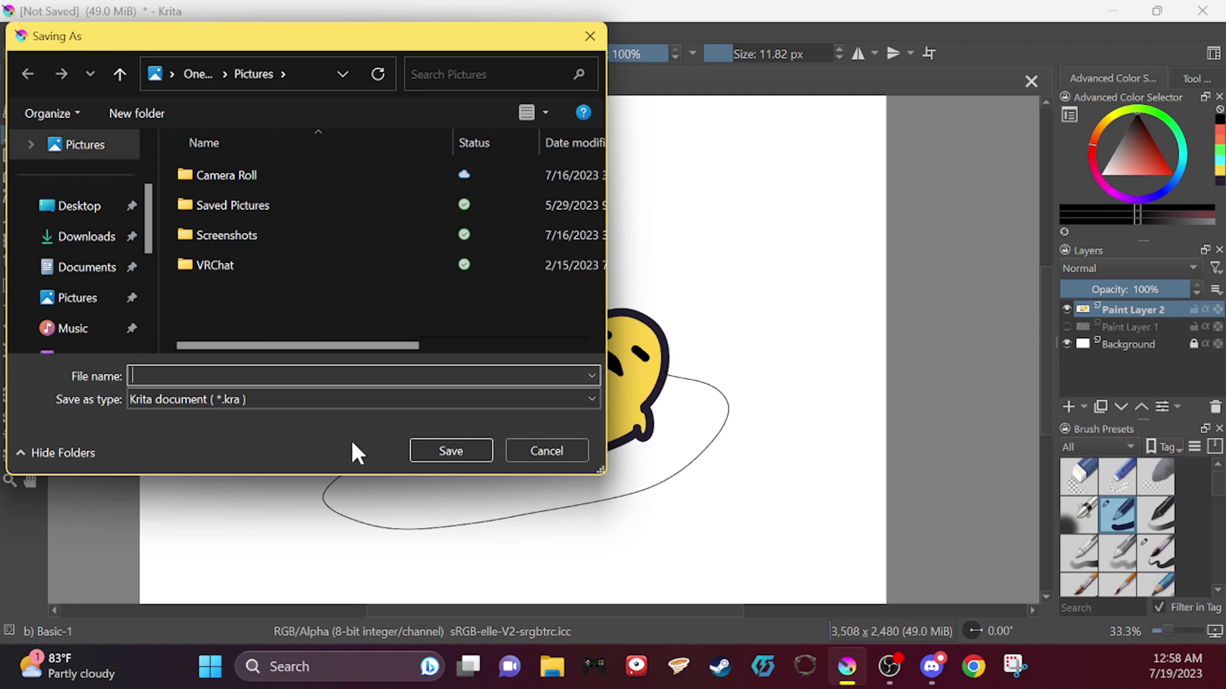
{"action": "type", "text": "gudeeggart"}
{"action": "left_click", "coordinate": [423, 450]}
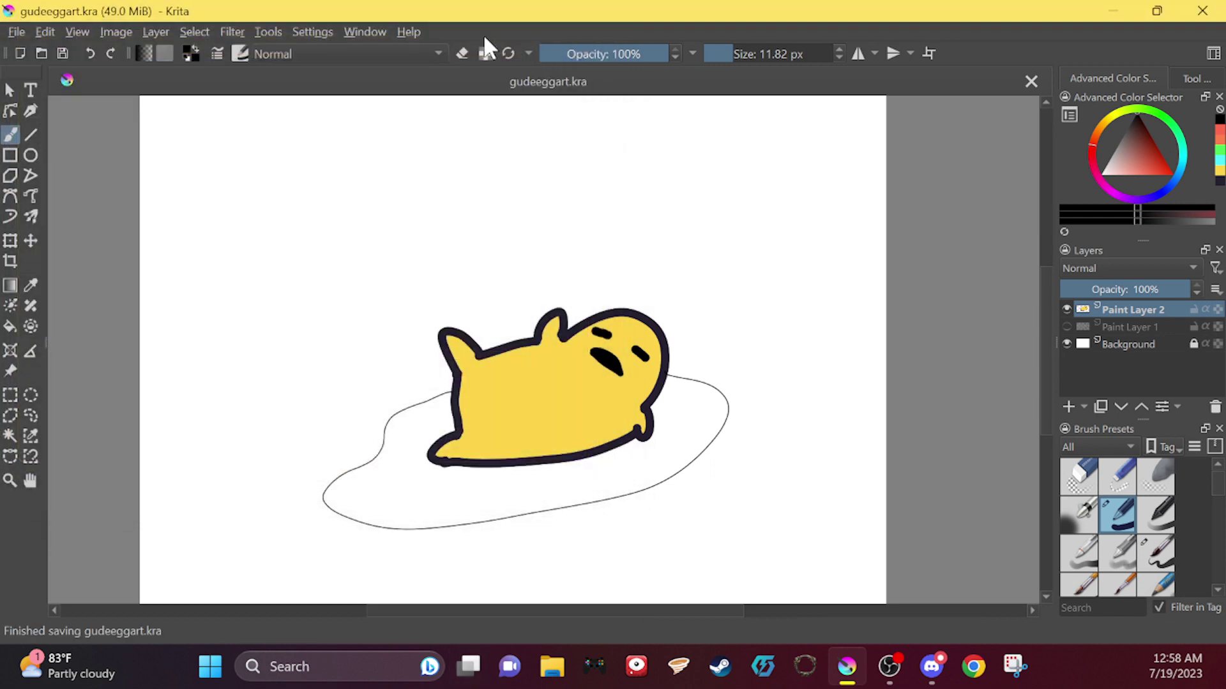
Step: Create a new RGB/Alpha document of 3508 by 2480 px at 300 pixels per inch
{"action": "left_click", "coordinate": [17, 30]}
{"action": "left_click", "coordinate": [30, 52]}
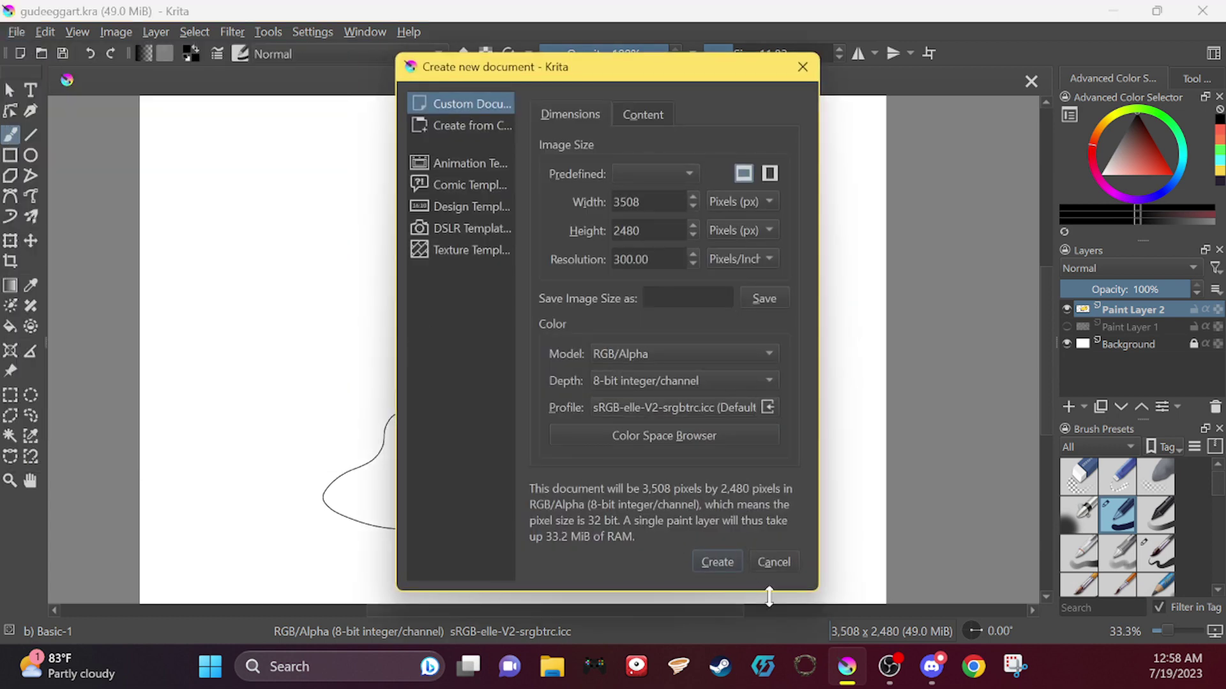
{"action": "left_click", "coordinate": [718, 563]}
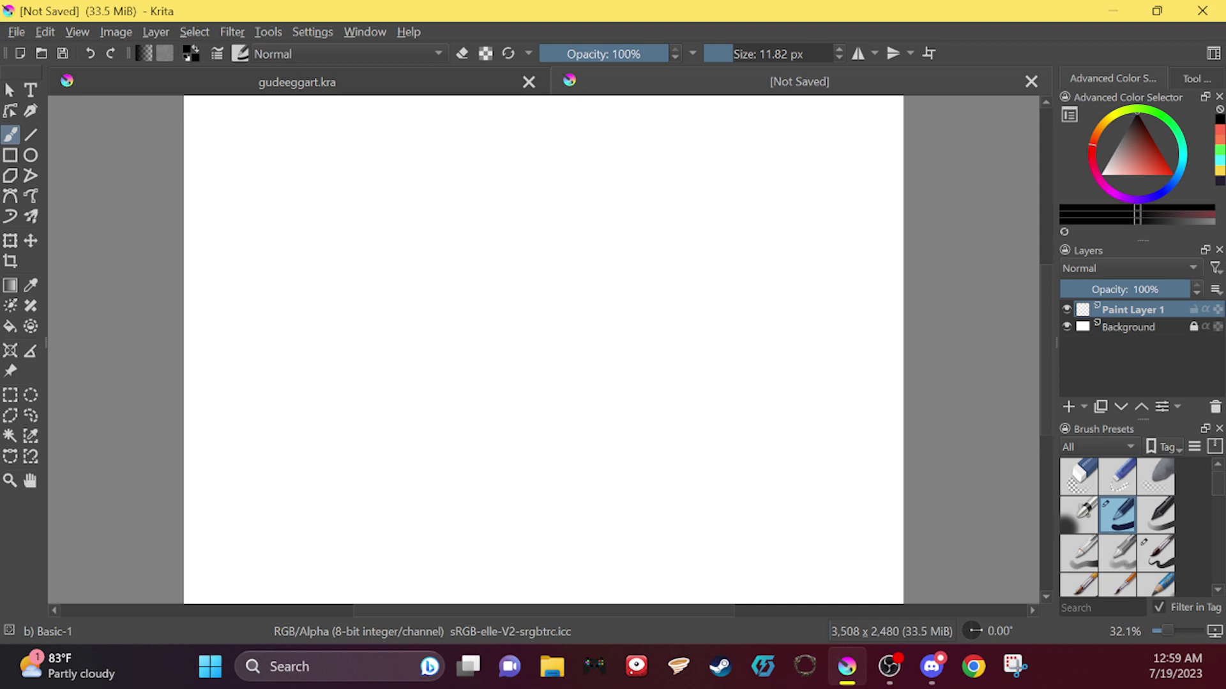
Step: Draw a tall pointed head-and-body outline rising from the canvas's lower edge, with two small oval eyes near its sides
{"action": "key", "text": "alt+Tab"}
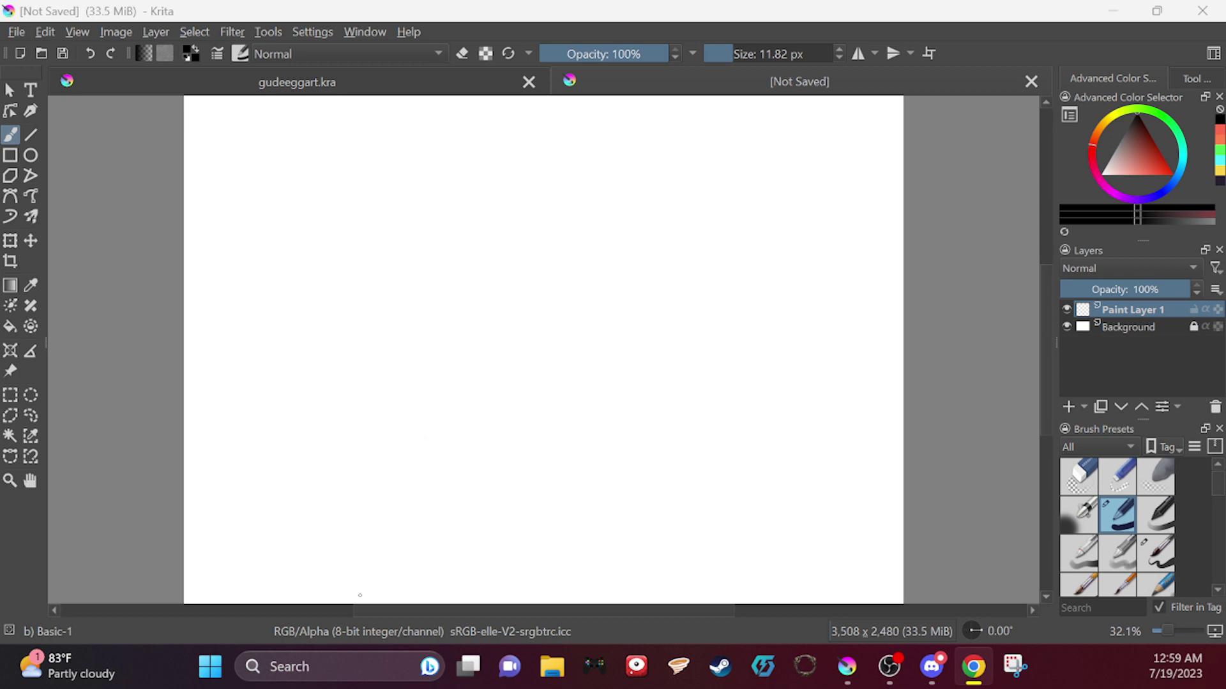
{"action": "left_click", "coordinate": [356, 619]}
{"action": "mouse_move", "coordinate": [360, 603]}
{"action": "left_mouse_down"}
{"action": "mouse_move", "coordinate": [357, 474]}
{"action": "mouse_move", "coordinate": [382, 390]}
{"action": "mouse_move", "coordinate": [444, 271]}
{"action": "mouse_move", "coordinate": [499, 210]}
{"action": "mouse_move", "coordinate": [556, 213]}
{"action": "mouse_move", "coordinate": [623, 295]}
{"action": "mouse_move", "coordinate": [673, 424]}
{"action": "mouse_move", "coordinate": [701, 610]}
{"action": "left_mouse_up"}
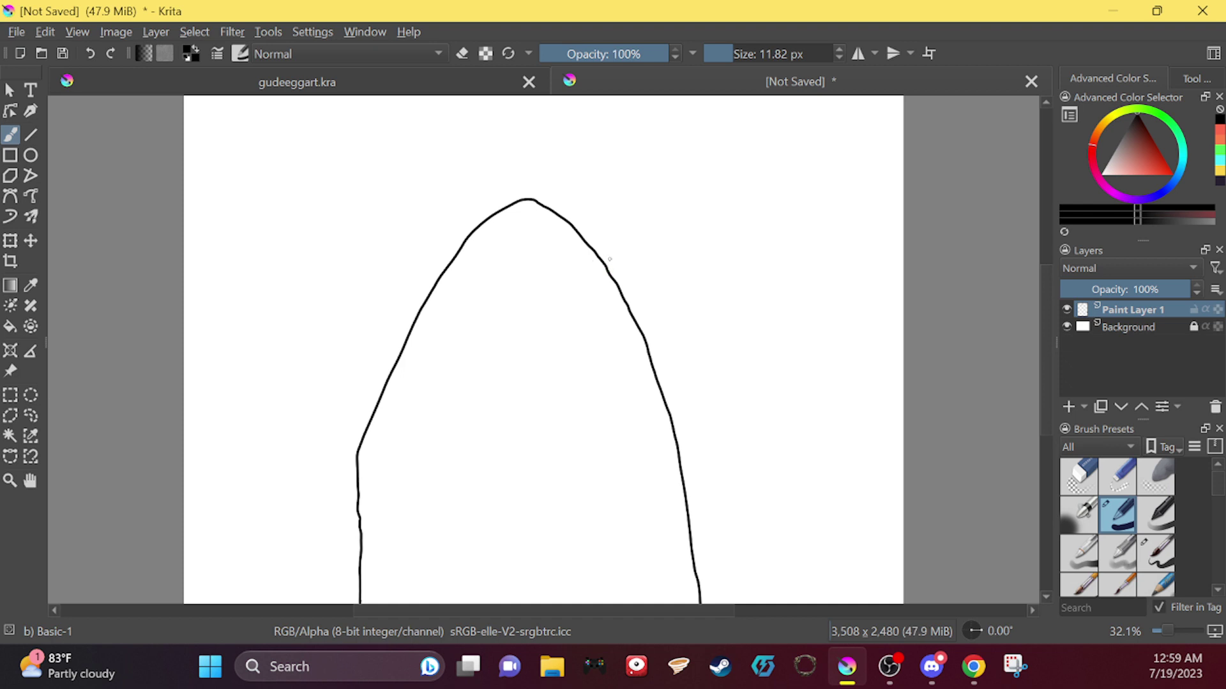
{"action": "mouse_move", "coordinate": [579, 277]}
{"action": "left_mouse_down"}
{"action": "mouse_move", "coordinate": [604, 272]}
{"action": "mouse_move", "coordinate": [609, 295]}
{"action": "mouse_move", "coordinate": [579, 279]}
{"action": "left_mouse_up"}
{"action": "mouse_move", "coordinate": [460, 270]}
{"action": "left_mouse_down"}
{"action": "mouse_move", "coordinate": [429, 279]}
{"action": "mouse_move", "coordinate": [432, 290]}
{"action": "mouse_move", "coordinate": [463, 267]}
{"action": "left_mouse_up"}
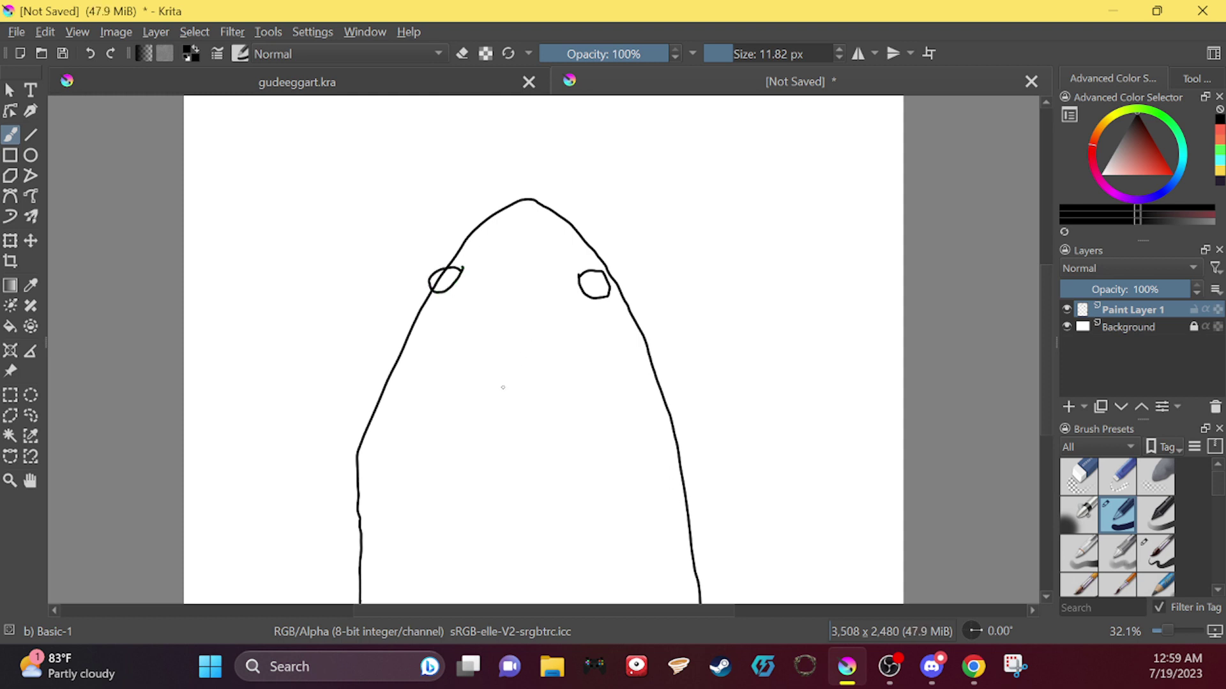
Step: Draw two short nostril marks in the middle of the face and a closed lip shape below them
{"action": "mouse_move", "coordinate": [494, 360]}
{"action": "left_mouse_down"}
{"action": "mouse_move", "coordinate": [512, 369]}
{"action": "mouse_move", "coordinate": [544, 357]}
{"action": "left_mouse_up"}
{"action": "mouse_move", "coordinate": [485, 417]}
{"action": "left_mouse_down"}
{"action": "mouse_move", "coordinate": [524, 406]}
{"action": "mouse_move", "coordinate": [569, 415]}
{"action": "left_mouse_up"}
{"action": "mouse_move", "coordinate": [482, 419]}
{"action": "left_mouse_down"}
{"action": "mouse_move", "coordinate": [514, 432]}
{"action": "mouse_move", "coordinate": [568, 415]}
{"action": "left_mouse_up"}
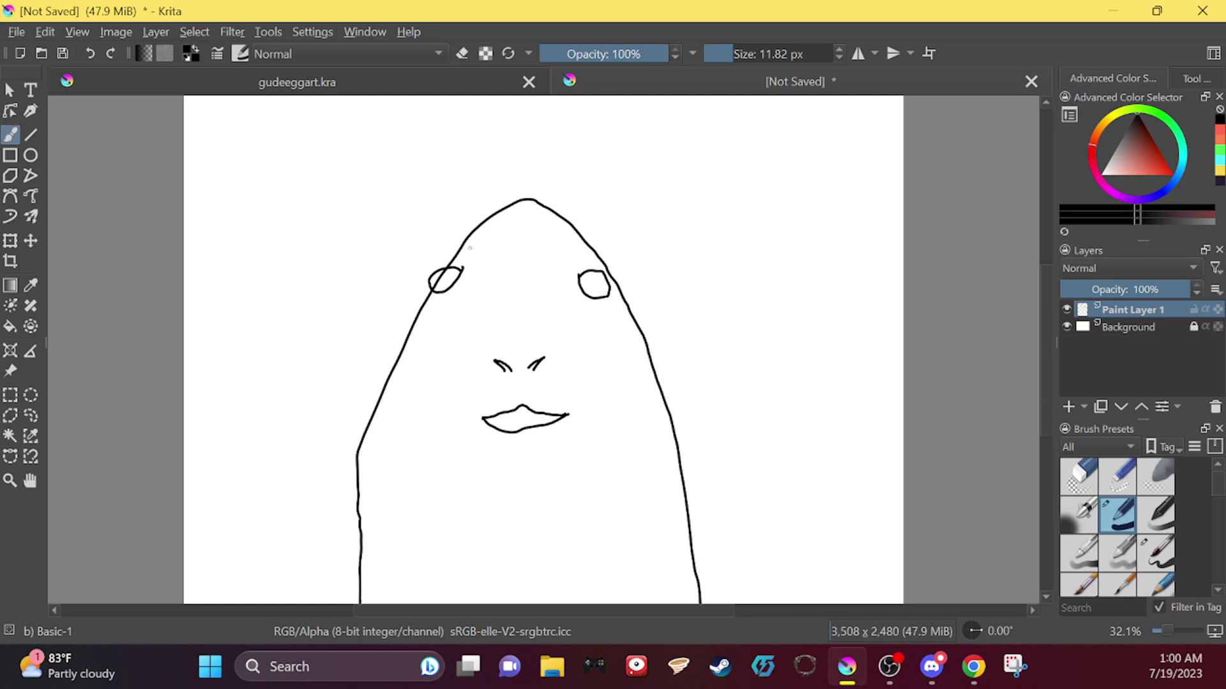
Step: Draw three whiskers across each side of the animal's face
{"action": "mouse_move", "coordinate": [428, 346]}
{"action": "left_mouse_down"}
{"action": "mouse_move", "coordinate": [367, 312]}
{"action": "mouse_move", "coordinate": [376, 349]}
{"action": "mouse_move", "coordinate": [355, 371]}
{"action": "left_mouse_up"}
{"action": "left_click_drag", "start_coordinate": [613, 349], "coordinate": [718, 319]}
{"action": "mouse_move", "coordinate": [625, 367]}
{"action": "left_mouse_down"}
{"action": "mouse_move", "coordinate": [699, 348]}
{"action": "mouse_move", "coordinate": [673, 380]}
{"action": "left_mouse_up"}
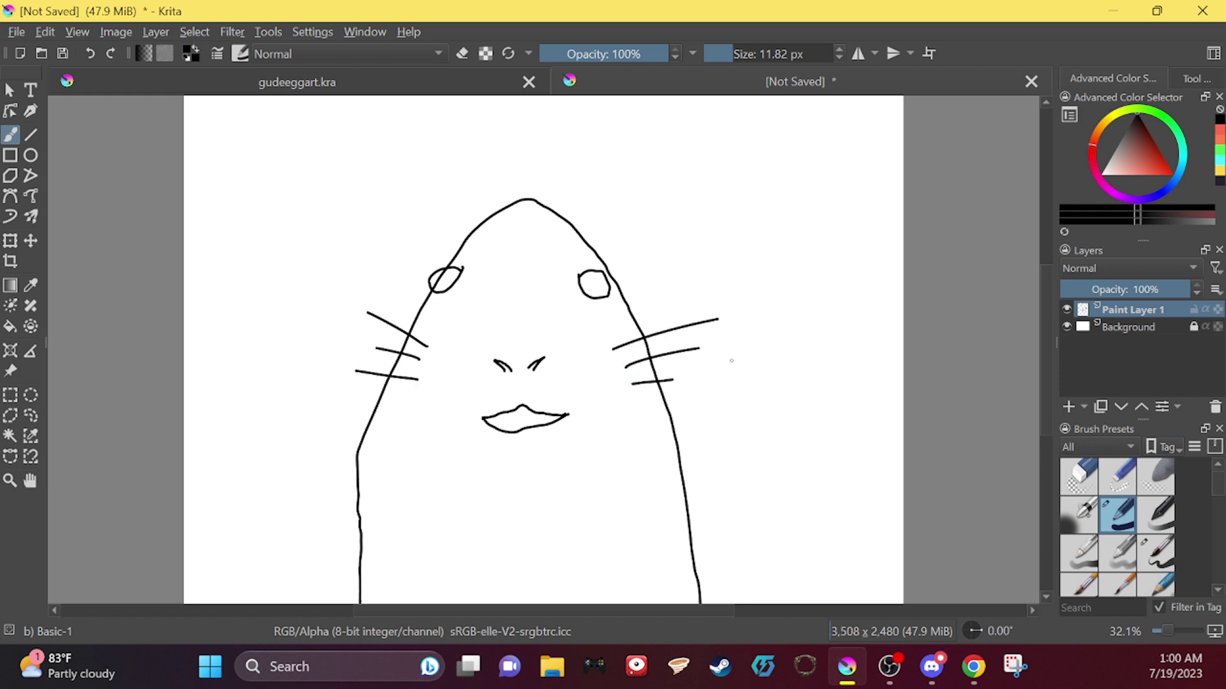
Step: Undo the three whiskers on the face's right side and redraw them nearer the cheek
{"action": "left_click", "coordinate": [90, 51]}
{"action": "left_click", "coordinate": [89, 51]}
{"action": "left_click", "coordinate": [94, 52]}
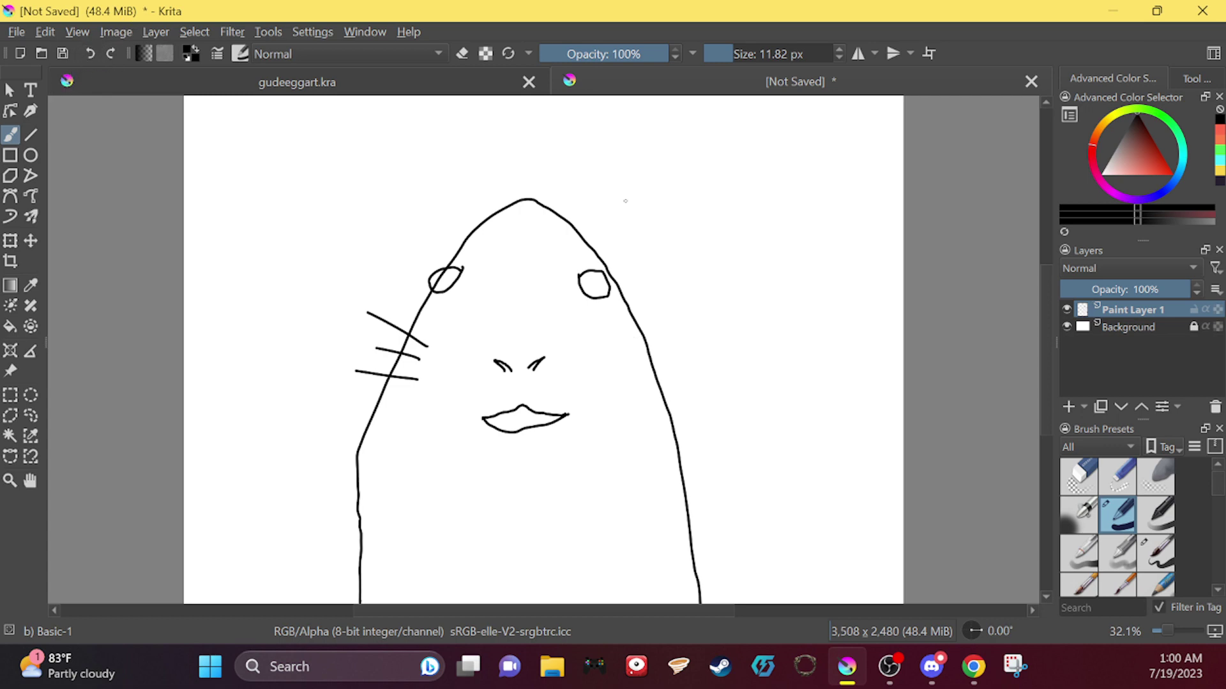
{"action": "mouse_move", "coordinate": [605, 356]}
{"action": "left_mouse_down"}
{"action": "mouse_move", "coordinate": [664, 325]}
{"action": "mouse_move", "coordinate": [656, 359]}
{"action": "left_mouse_up"}
{"action": "left_click_drag", "start_coordinate": [607, 396], "coordinate": [671, 397]}
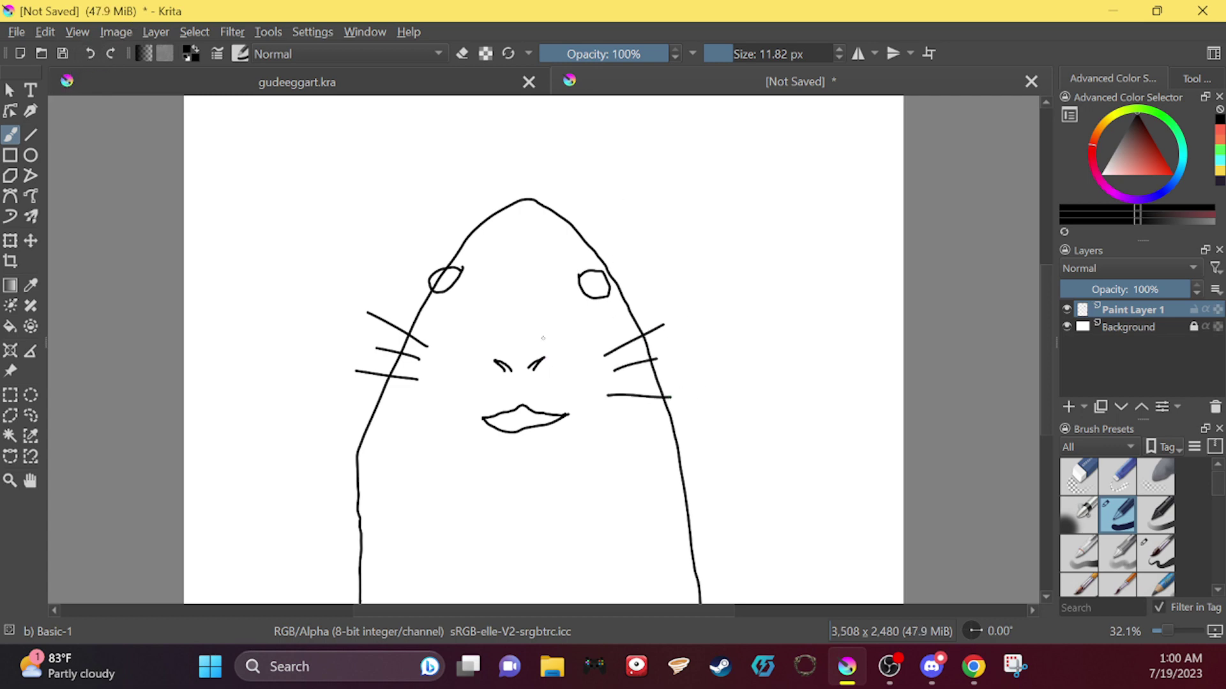
Step: Add a parting line between the lips and a short line above them, and fill both eyes black with small highlights
{"action": "left_click_drag", "start_coordinate": [491, 428], "coordinate": [553, 422]}
{"action": "left_click_drag", "start_coordinate": [521, 407], "coordinate": [525, 388]}
{"action": "left_click_drag", "start_coordinate": [437, 274], "coordinate": [450, 265]}
{"action": "left_click", "coordinate": [93, 51]}
{"action": "mouse_move", "coordinate": [593, 279]}
{"action": "left_mouse_down"}
{"action": "mouse_move", "coordinate": [587, 294]}
{"action": "mouse_move", "coordinate": [605, 293]}
{"action": "mouse_move", "coordinate": [598, 278]}
{"action": "left_mouse_up"}
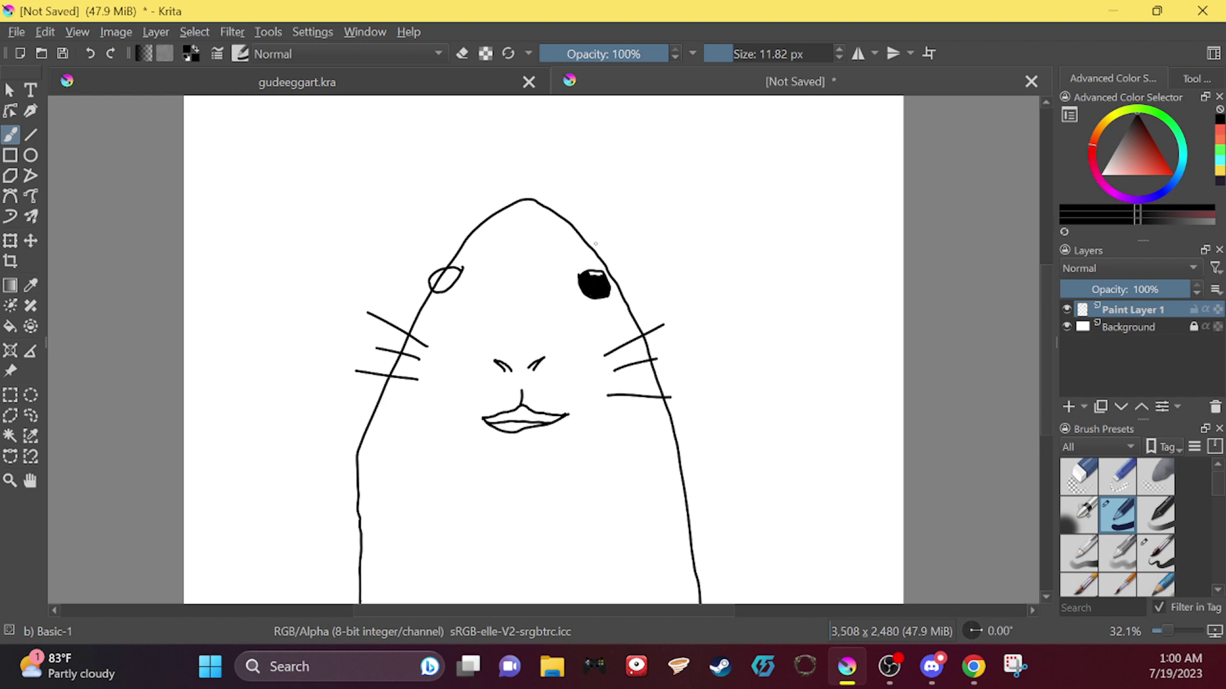
{"action": "mouse_move", "coordinate": [452, 271]}
{"action": "left_mouse_down"}
{"action": "mouse_move", "coordinate": [433, 284]}
{"action": "mouse_move", "coordinate": [453, 278]}
{"action": "left_mouse_up"}
Step: Erase the right half of the lips and redraw it with a blunt, squared-off corner
{"action": "left_click", "coordinate": [465, 52]}
{"action": "mouse_move", "coordinate": [557, 415]}
{"action": "left_mouse_down"}
{"action": "mouse_move", "coordinate": [508, 431]}
{"action": "mouse_move", "coordinate": [522, 428]}
{"action": "left_mouse_up"}
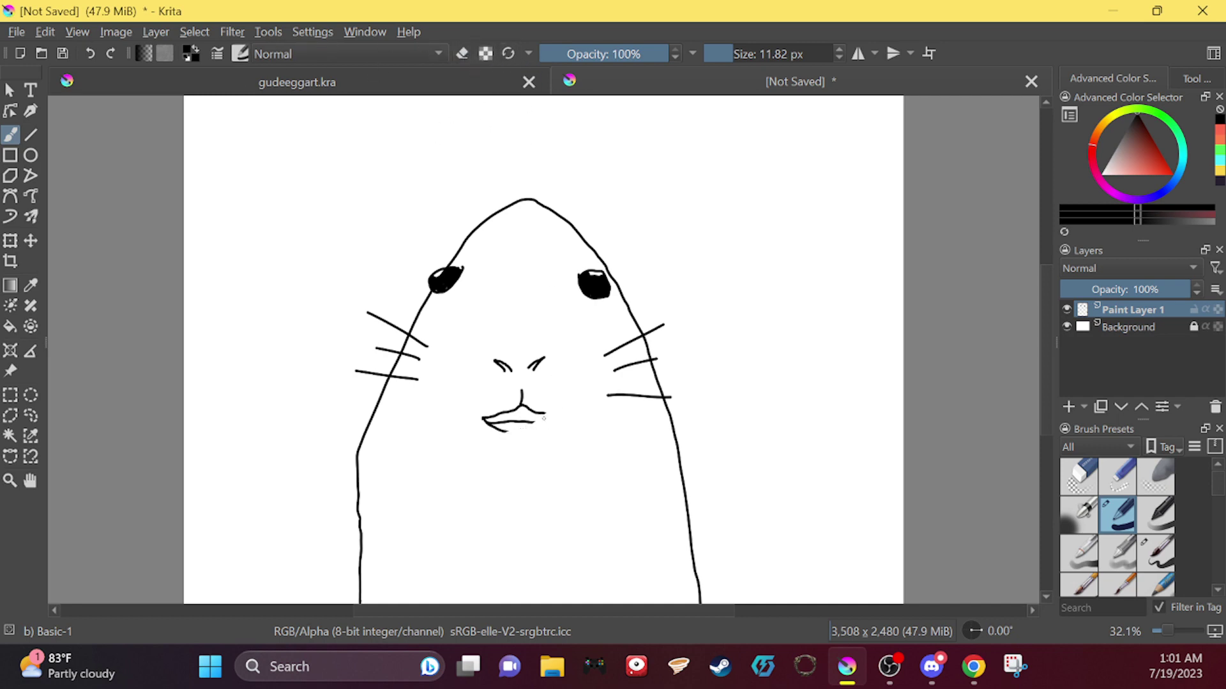
{"action": "mouse_move", "coordinate": [539, 413]}
{"action": "left_mouse_down"}
{"action": "mouse_move", "coordinate": [566, 422]}
{"action": "mouse_move", "coordinate": [510, 433]}
{"action": "mouse_move", "coordinate": [560, 423]}
{"action": "mouse_move", "coordinate": [526, 421]}
{"action": "left_mouse_up"}
{"action": "left_click_drag", "start_coordinate": [568, 418], "coordinate": [547, 419]}
{"action": "key", "text": "alt+Tab"}
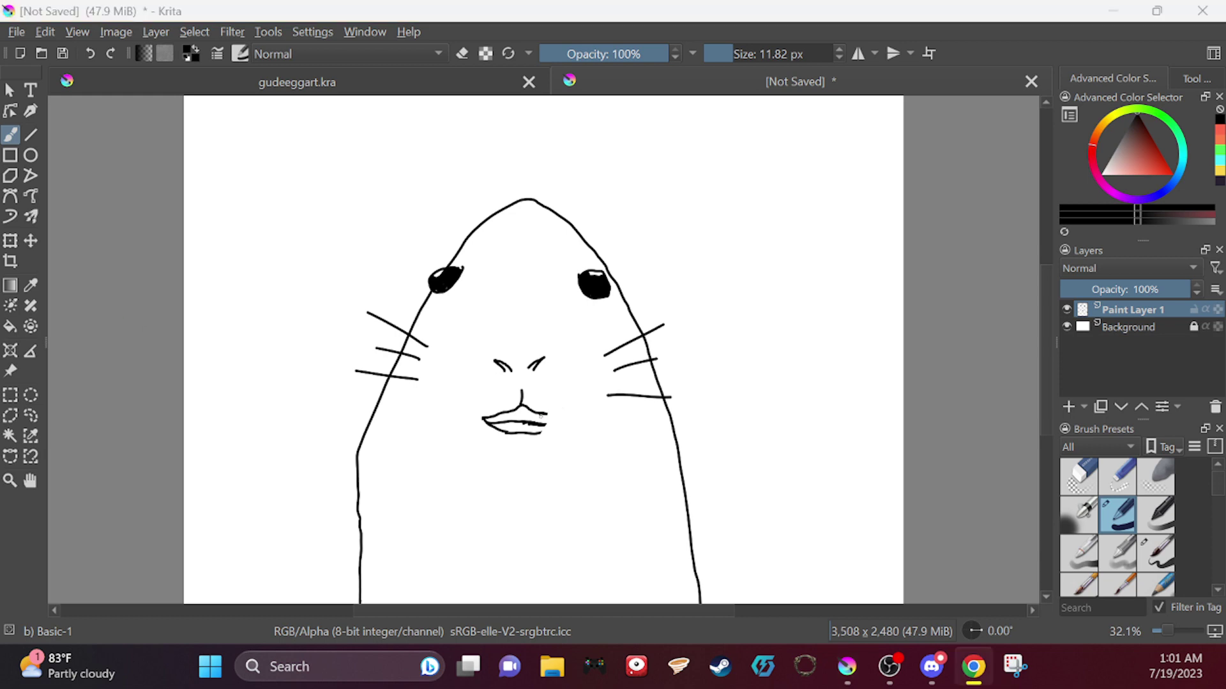
{"action": "key", "text": "alt+Tab"}
{"action": "left_click_drag", "start_coordinate": [542, 415], "coordinate": [561, 432]}
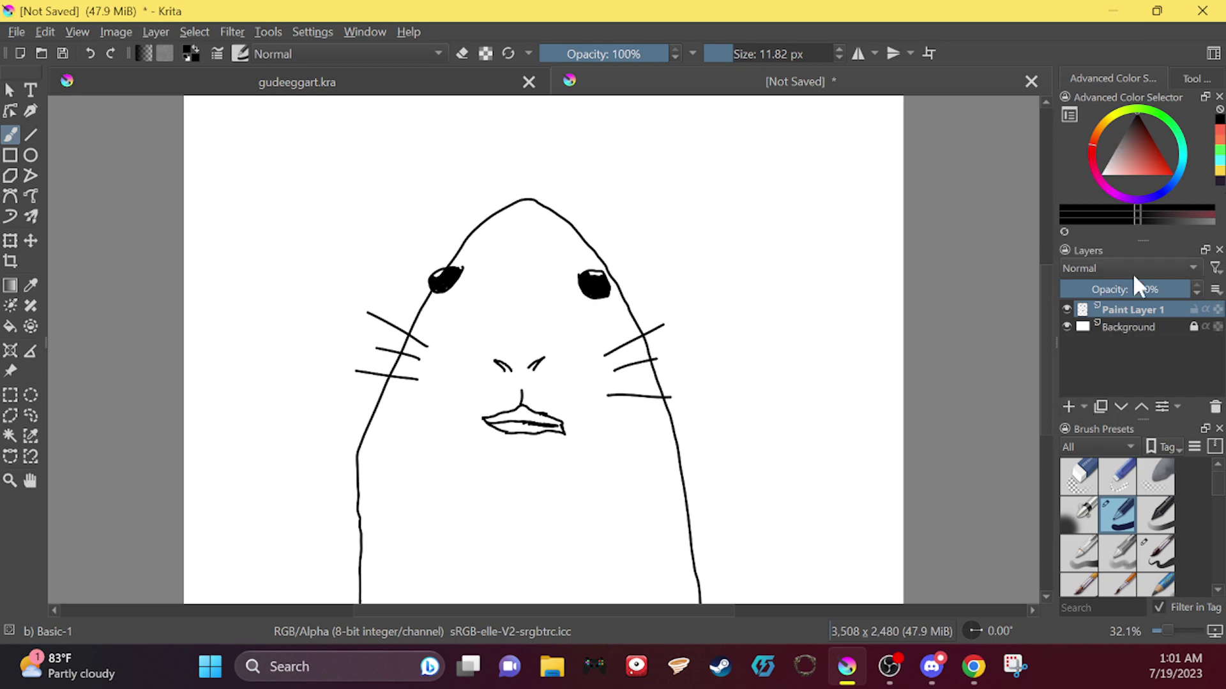
Step: Copy Paint Layer 1 and paste it as a second layer above the original
{"action": "right_click", "coordinate": [1120, 308]}
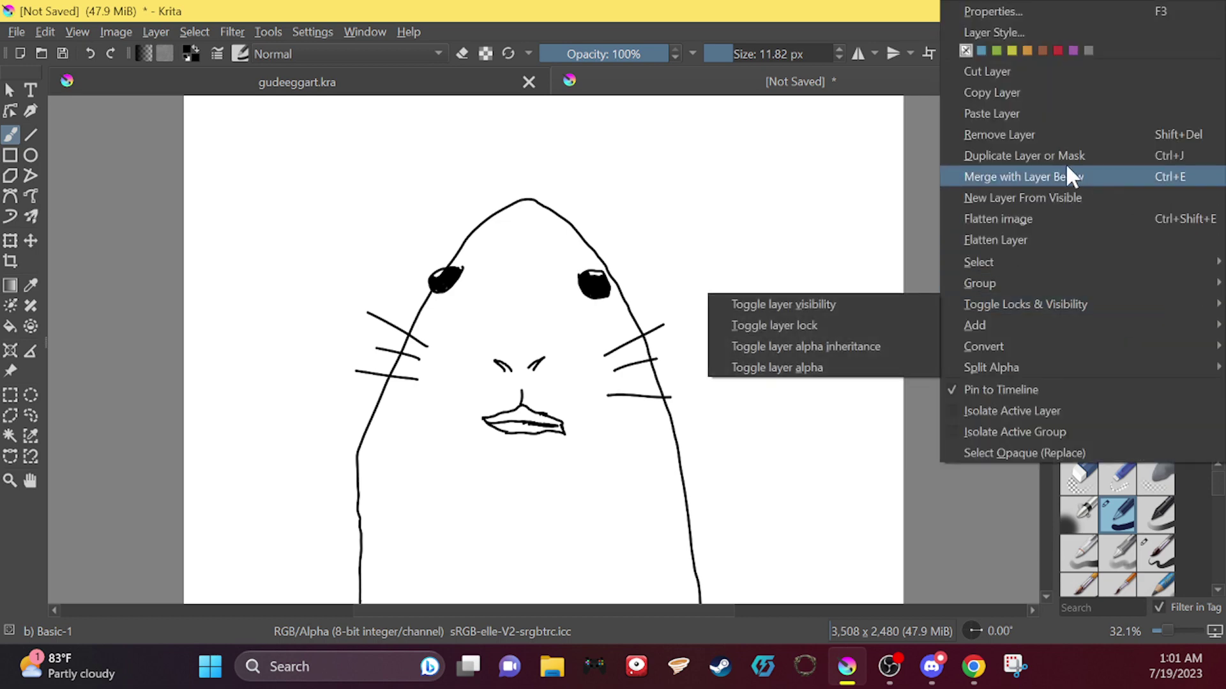
{"action": "left_click", "coordinate": [1031, 92]}
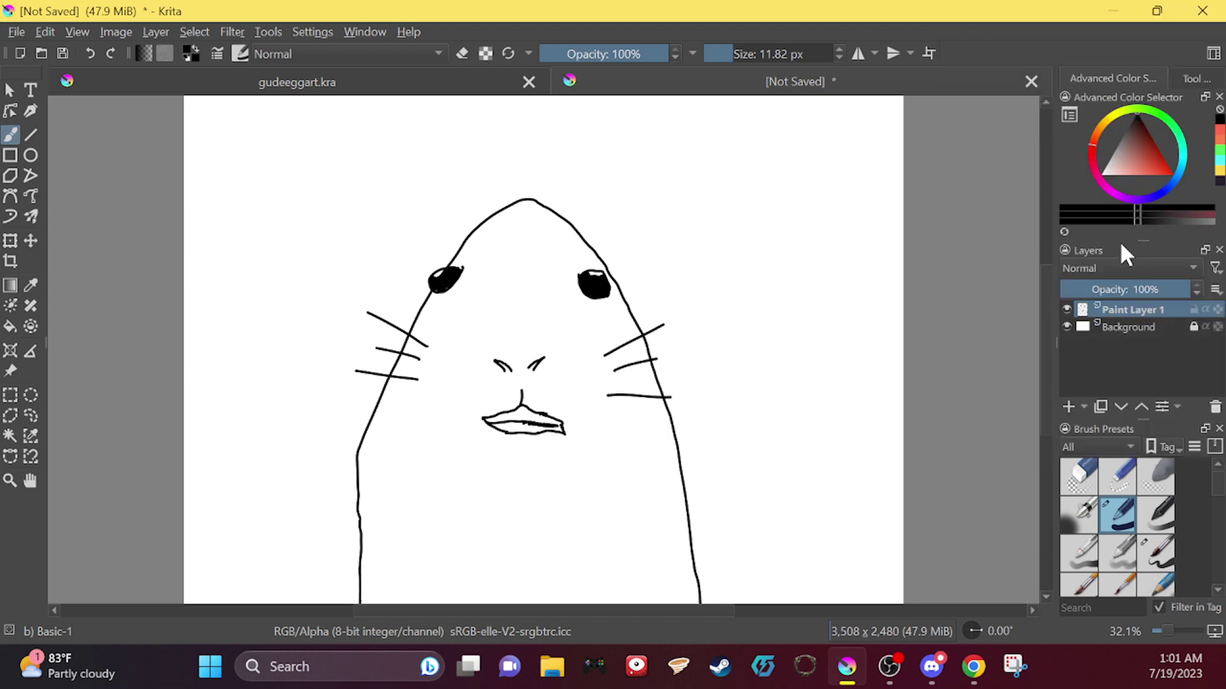
{"action": "right_click", "coordinate": [1131, 310]}
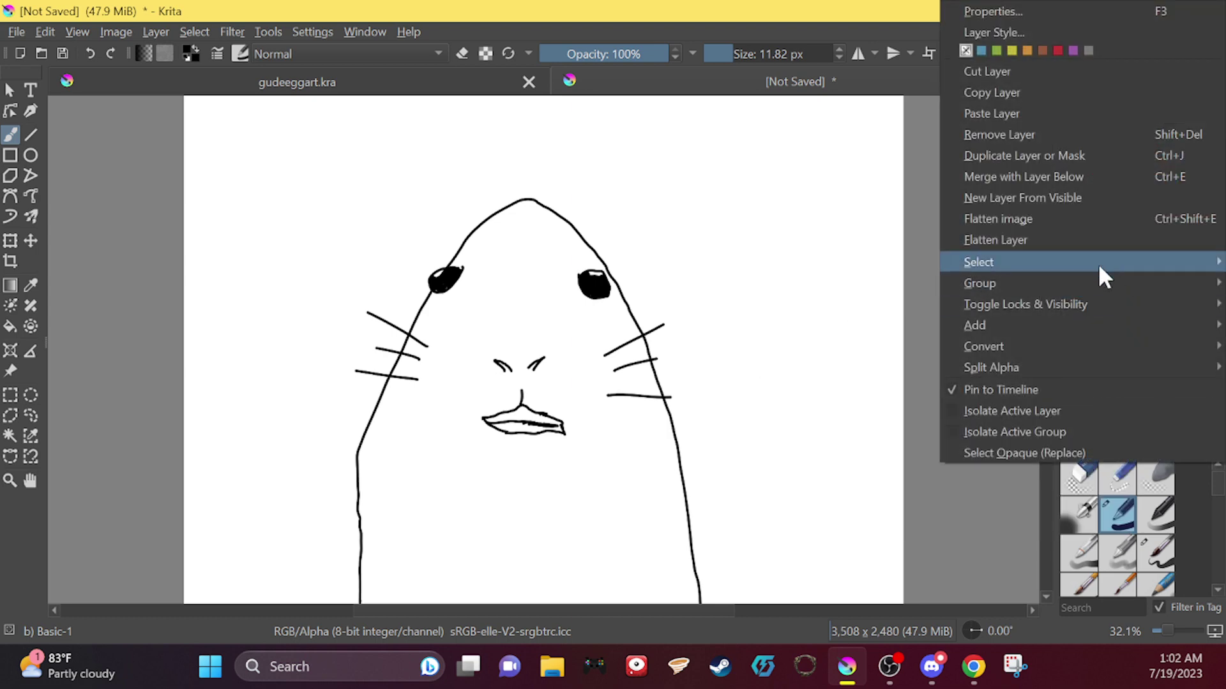
{"action": "left_click", "coordinate": [1025, 113]}
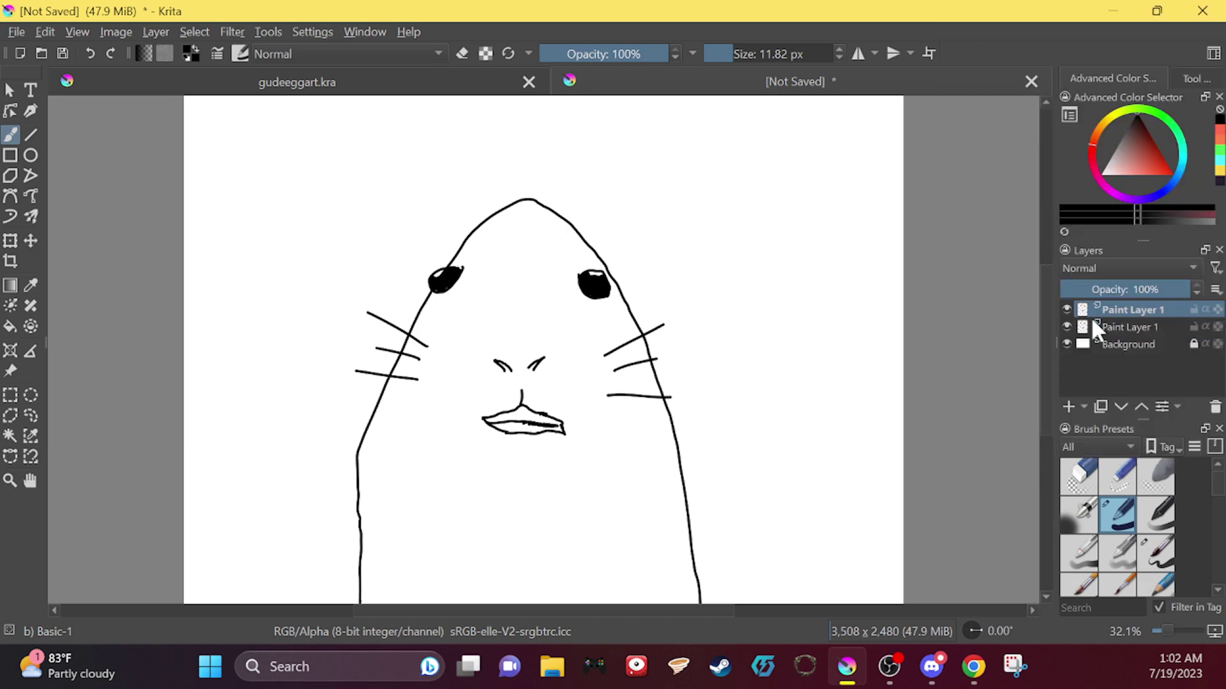
Step: Toggle the visibility of both line-art layers, leaving the upper copy shown and the lower Paint Layer 1 hidden
{"action": "left_click", "coordinate": [1067, 326]}
{"action": "left_click", "coordinate": [1064, 307]}
{"action": "left_click", "coordinate": [1064, 305]}
{"action": "left_click", "coordinate": [1064, 323]}
{"action": "left_click", "coordinate": [1063, 323]}
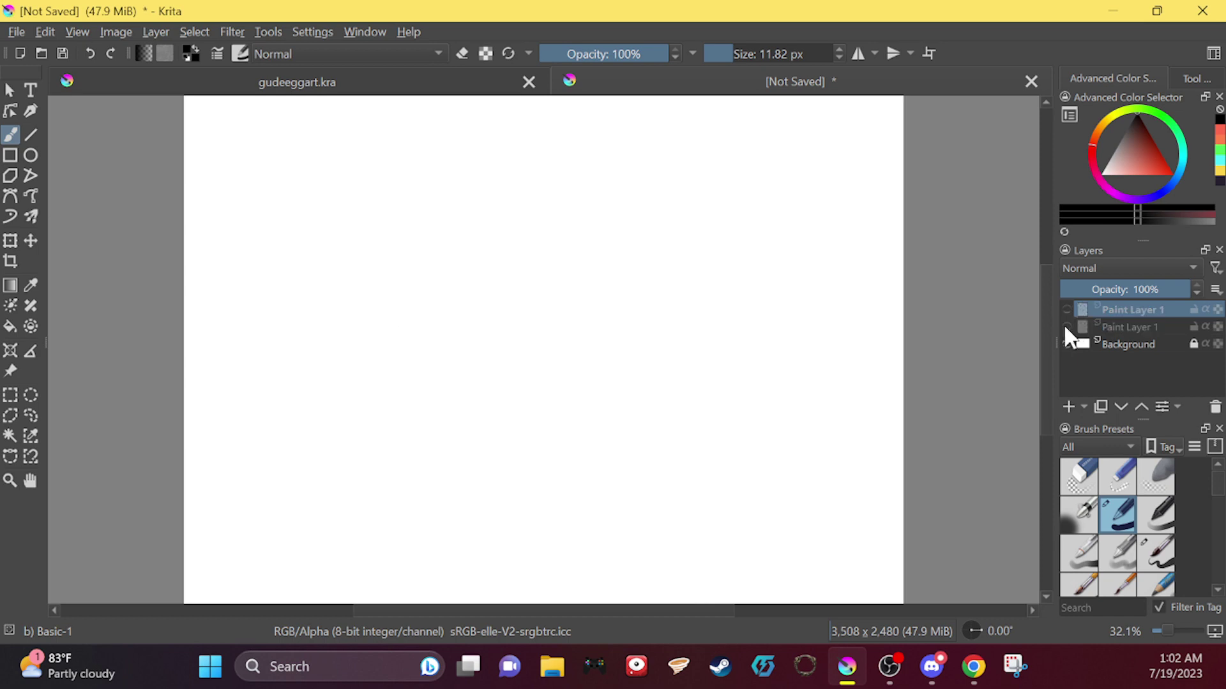
{"action": "left_click", "coordinate": [1063, 309]}
{"action": "left_click", "coordinate": [1063, 308]}
{"action": "left_click", "coordinate": [1066, 311]}
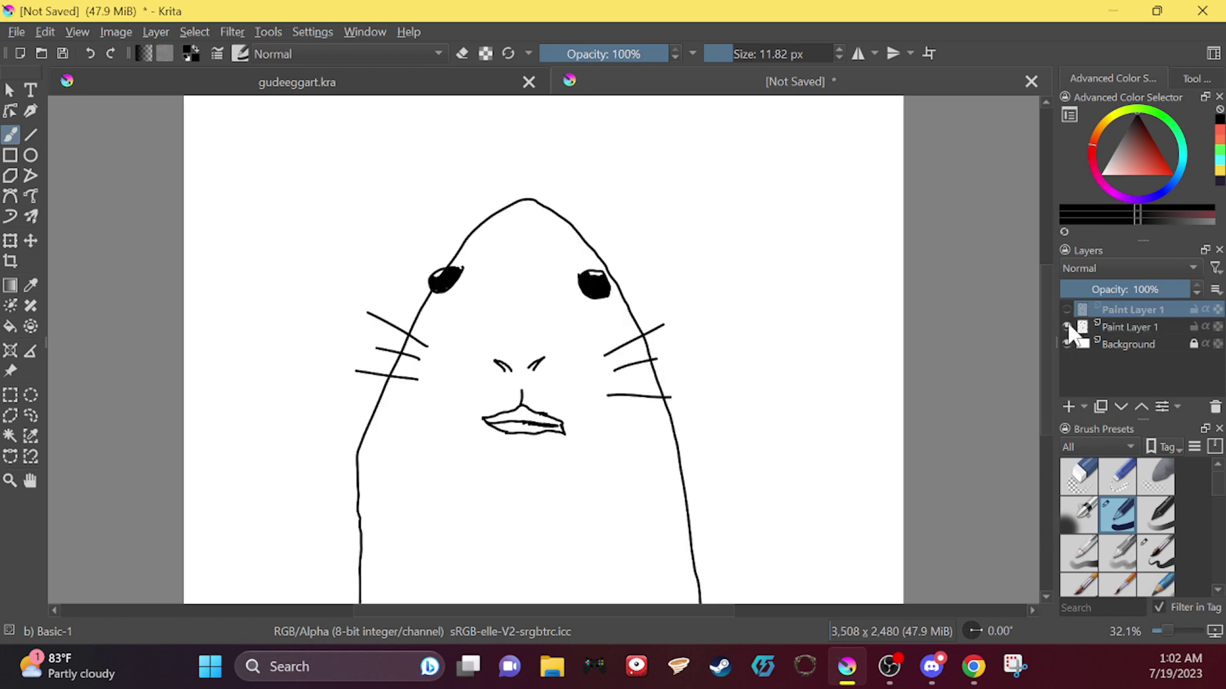
{"action": "left_click", "coordinate": [1064, 311]}
{"action": "left_click", "coordinate": [1065, 308]}
{"action": "left_click", "coordinate": [1065, 321]}
{"action": "left_click", "coordinate": [1065, 322]}
Step: Set the brush colour to a muted medium brown with an orange hue and test it with a small stroke on the forehead
{"action": "left_click_drag", "start_coordinate": [1149, 131], "coordinate": [1139, 143]}
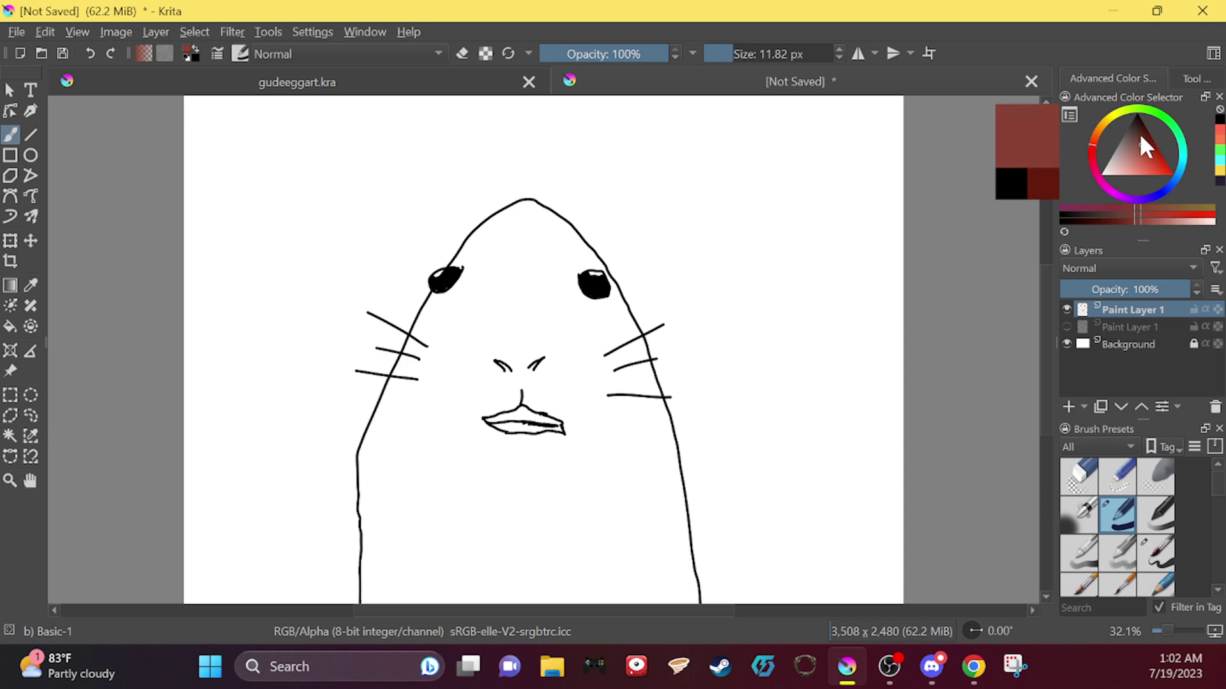
{"action": "left_click_drag", "start_coordinate": [1136, 141], "coordinate": [1140, 139]}
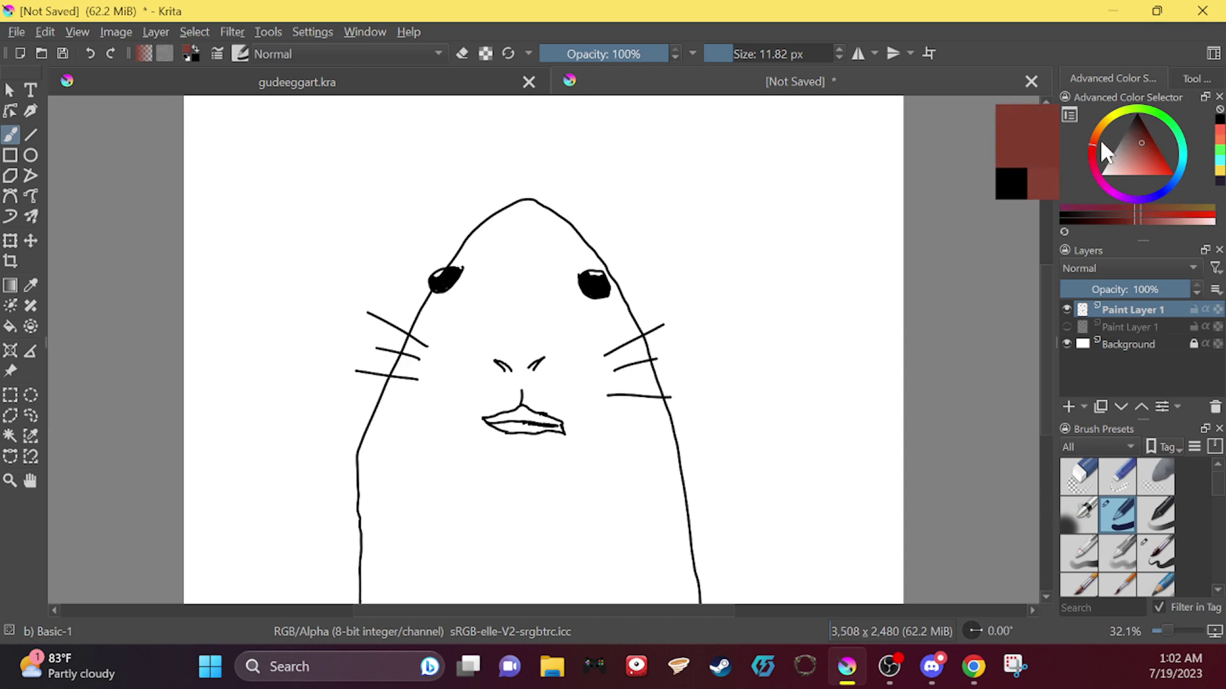
{"action": "left_click", "coordinate": [1182, 204]}
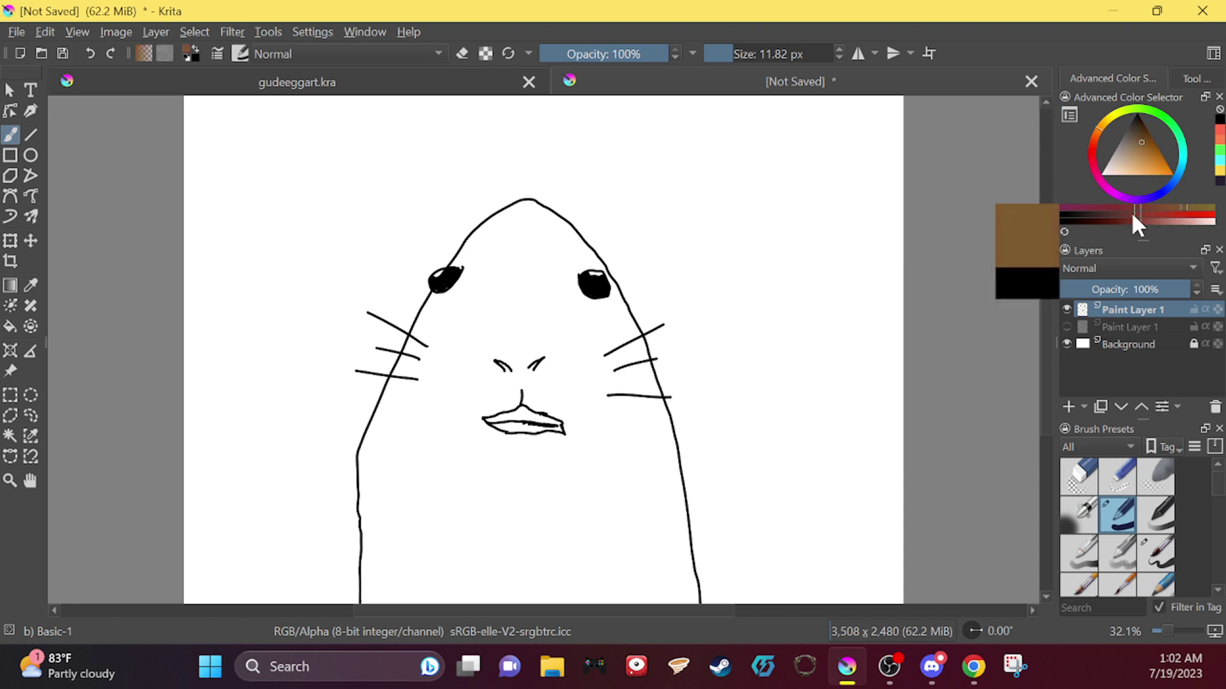
{"action": "left_click", "coordinate": [1124, 210]}
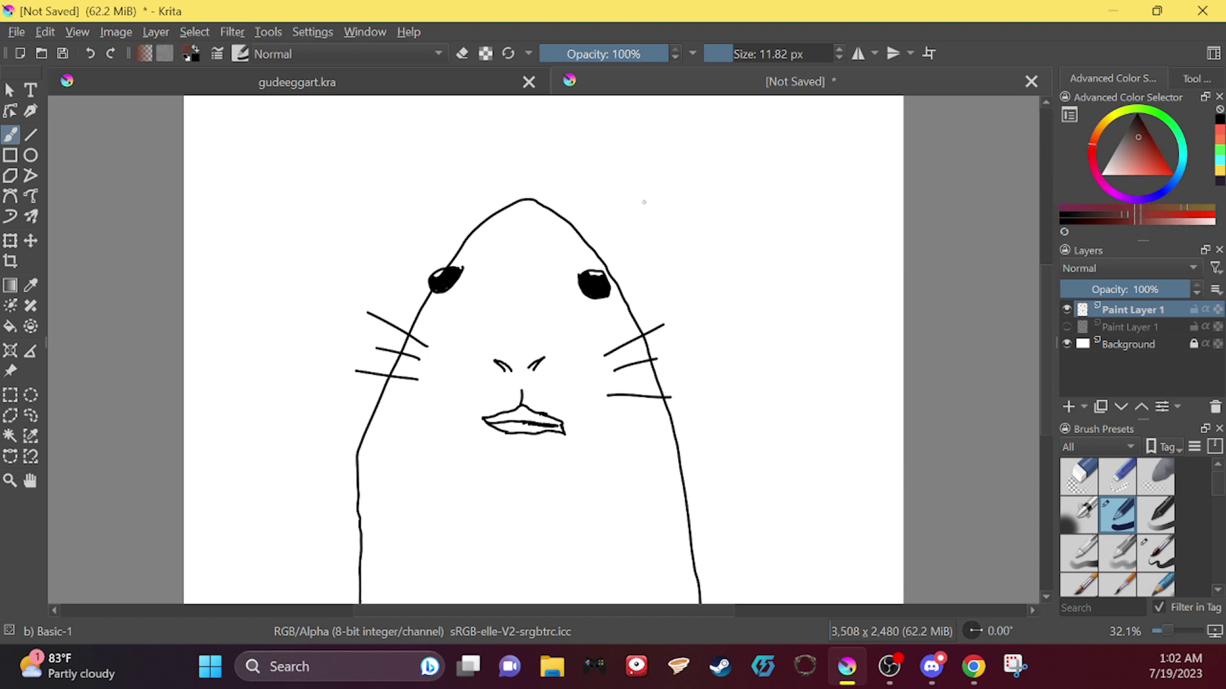
{"action": "left_click", "coordinate": [1163, 207]}
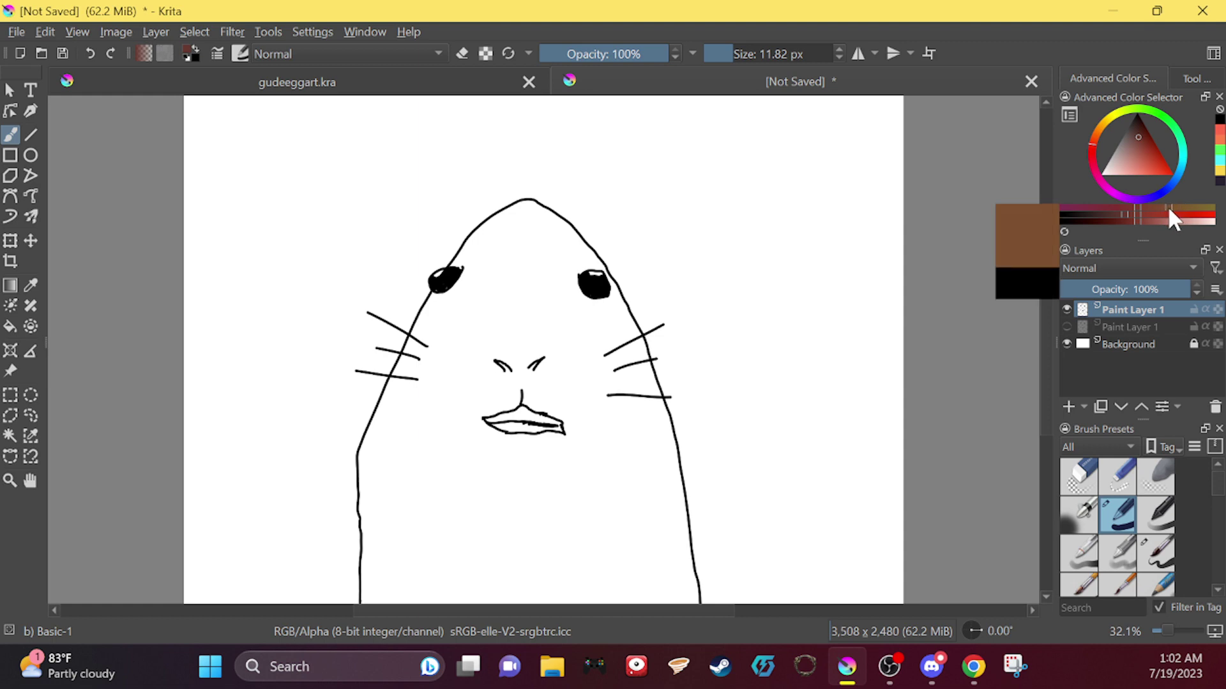
{"action": "left_click_drag", "start_coordinate": [544, 225], "coordinate": [535, 235]}
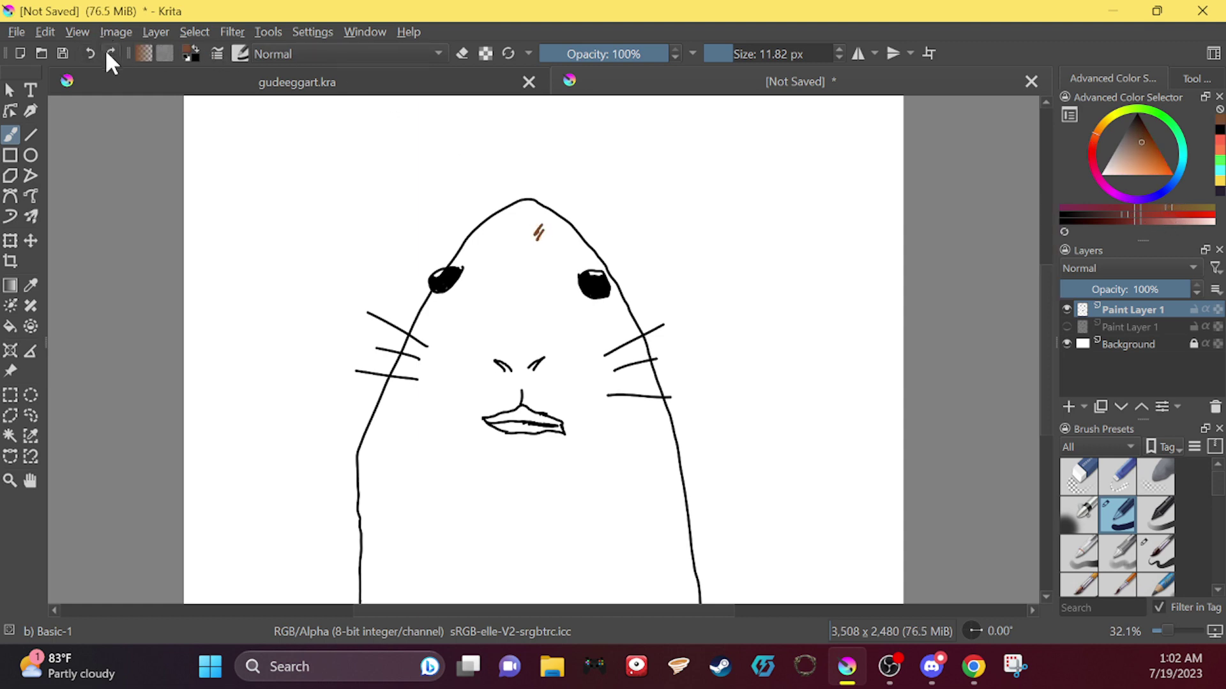
Step: Brush soft brown patches from the forehead down toward the nose with the Airbrush Soft preset at 66.90 px
{"action": "left_click", "coordinate": [1091, 520]}
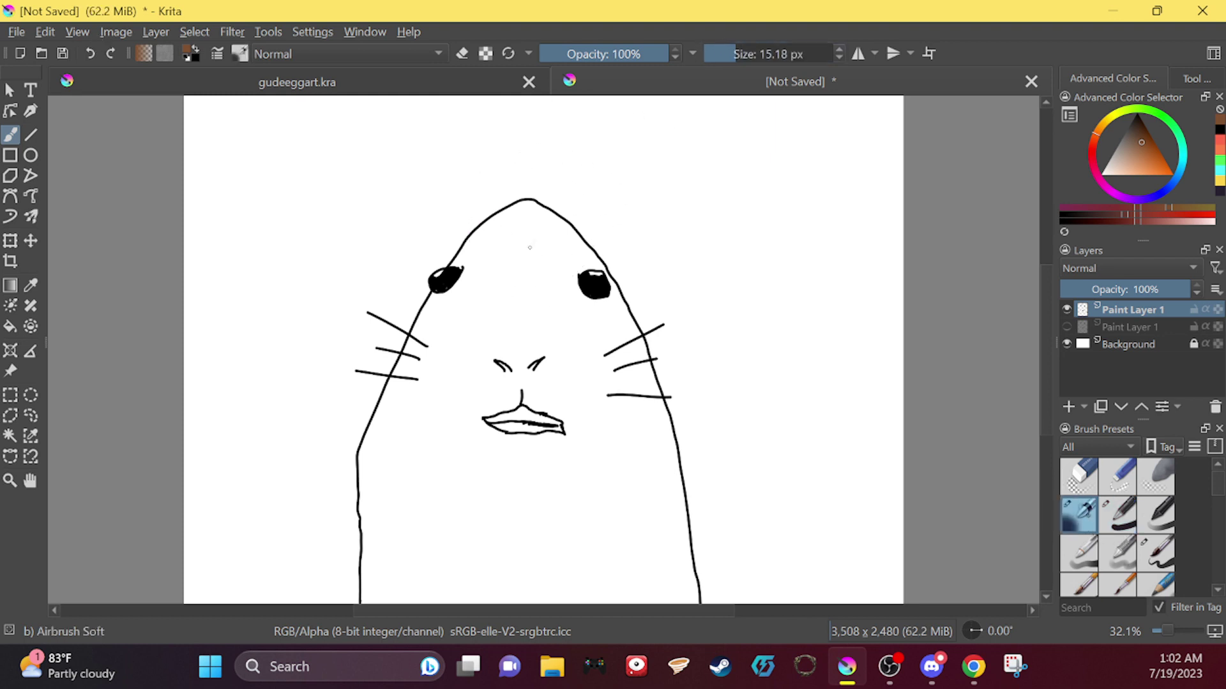
{"action": "left_click_drag", "start_coordinate": [745, 46], "coordinate": [756, 46]}
{"action": "mouse_move", "coordinate": [552, 250]}
{"action": "left_mouse_down"}
{"action": "mouse_move", "coordinate": [534, 268]}
{"action": "mouse_move", "coordinate": [560, 246]}
{"action": "mouse_move", "coordinate": [535, 283]}
{"action": "mouse_move", "coordinate": [561, 255]}
{"action": "left_mouse_up"}
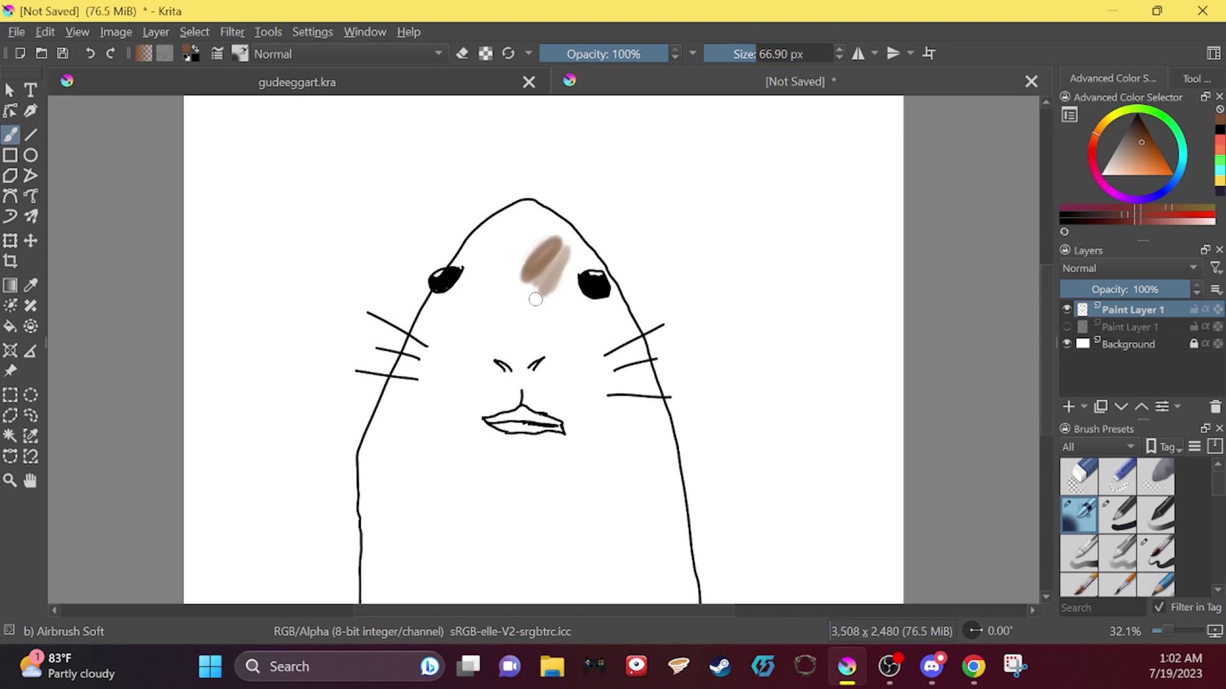
{"action": "mouse_move", "coordinate": [555, 339]}
{"action": "left_mouse_down"}
{"action": "mouse_move", "coordinate": [583, 310]}
{"action": "mouse_move", "coordinate": [550, 329]}
{"action": "mouse_move", "coordinate": [570, 291]}
{"action": "mouse_move", "coordinate": [549, 309]}
{"action": "mouse_move", "coordinate": [566, 294]}
{"action": "mouse_move", "coordinate": [563, 318]}
{"action": "mouse_move", "coordinate": [572, 292]}
{"action": "left_mouse_up"}
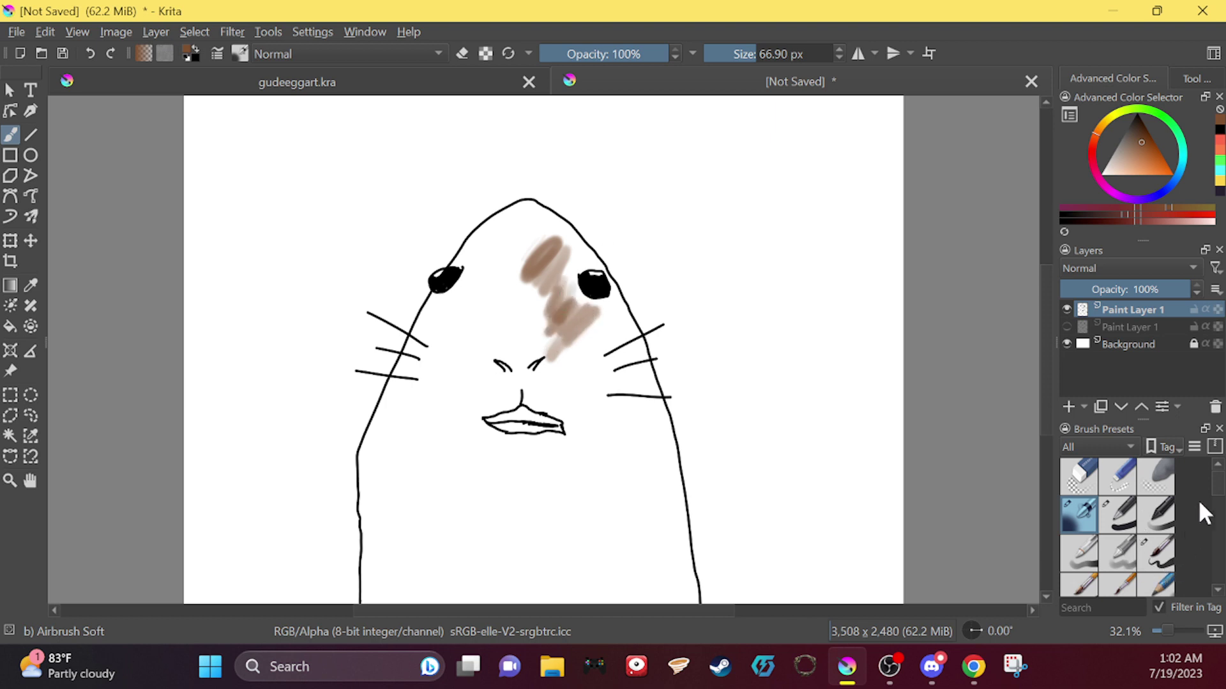
Step: Shade over the brown forehead patches with the Pencil-6 Quick Shade preset at 60 px
{"action": "scroll", "coordinate": [1197, 499], "scroll_direction": "down", "scroll_amount": 5}
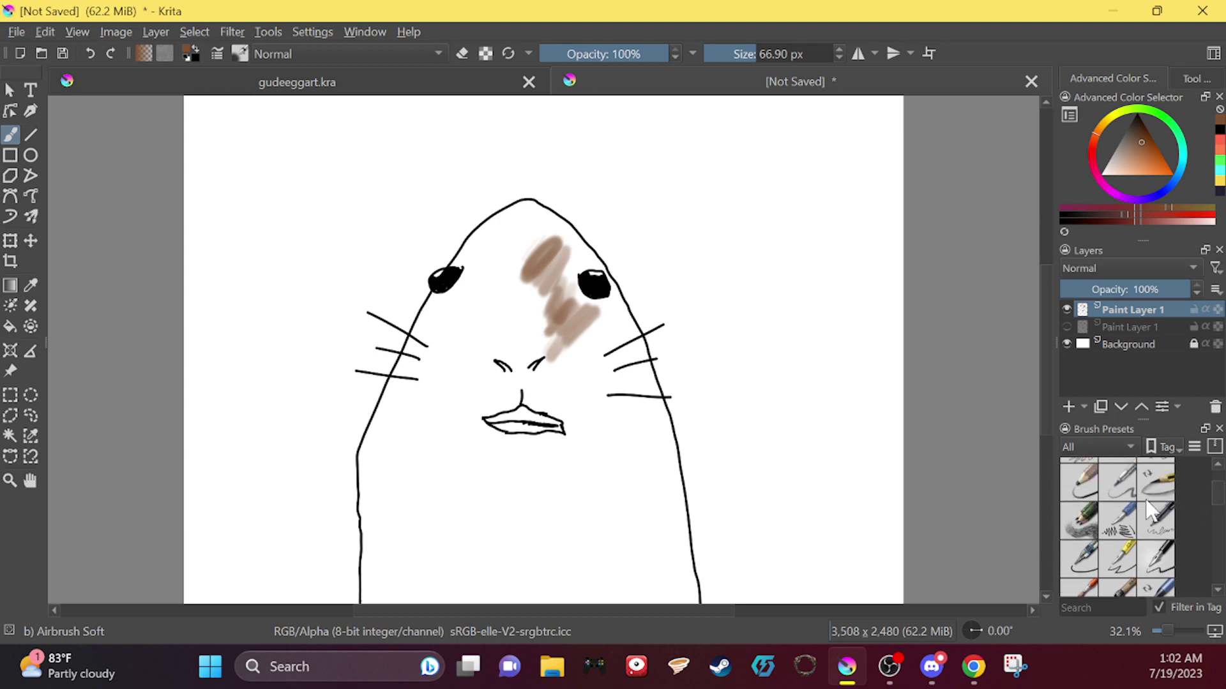
{"action": "left_click", "coordinate": [1078, 521]}
{"action": "mouse_move", "coordinate": [544, 270]}
{"action": "left_mouse_down"}
{"action": "mouse_move", "coordinate": [531, 296]}
{"action": "mouse_move", "coordinate": [559, 294]}
{"action": "mouse_move", "coordinate": [549, 336]}
{"action": "mouse_move", "coordinate": [576, 351]}
{"action": "left_mouse_up"}
{"action": "mouse_move", "coordinate": [563, 300]}
{"action": "left_mouse_down"}
{"action": "mouse_move", "coordinate": [572, 251]}
{"action": "mouse_move", "coordinate": [568, 289]}
{"action": "mouse_move", "coordinate": [586, 254]}
{"action": "mouse_move", "coordinate": [521, 291]}
{"action": "mouse_move", "coordinate": [545, 235]}
{"action": "mouse_move", "coordinate": [523, 241]}
{"action": "mouse_move", "coordinate": [523, 254]}
{"action": "mouse_move", "coordinate": [541, 217]}
{"action": "left_mouse_up"}
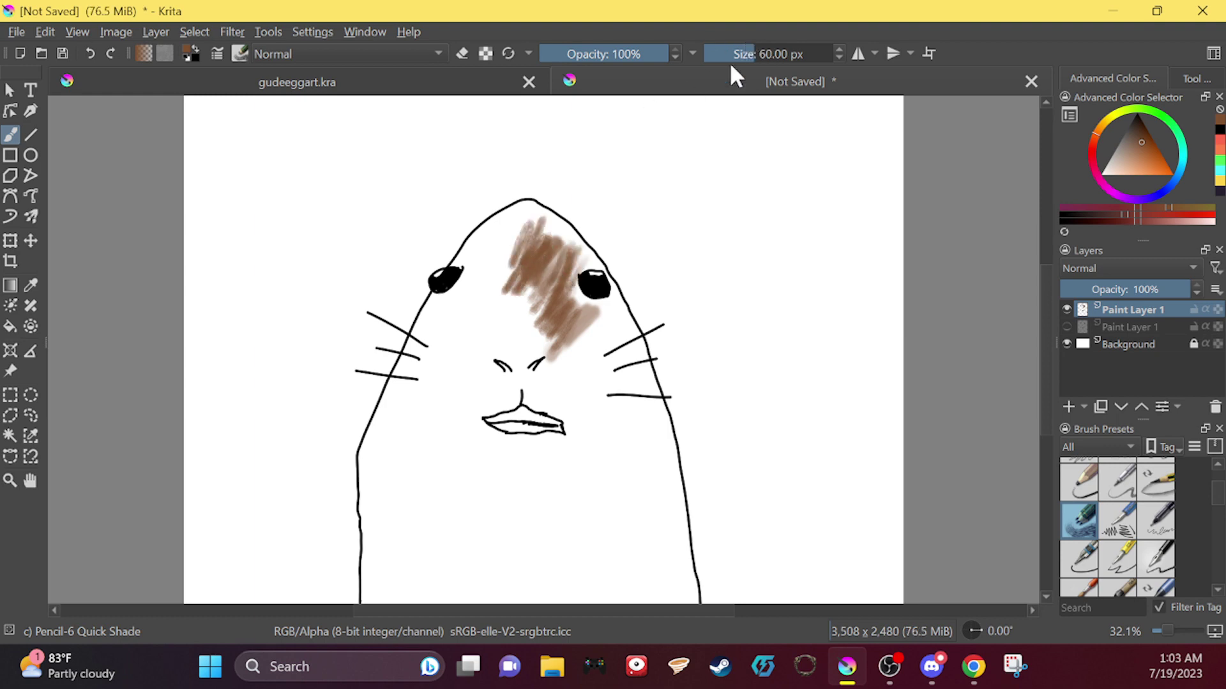
Step: Cover the upper head in brown with the brush at 148.64 px, and show the hidden line-art layer above the coloured layer
{"action": "left_click", "coordinate": [766, 51]}
{"action": "mouse_move", "coordinate": [506, 281]}
{"action": "left_mouse_down"}
{"action": "mouse_move", "coordinate": [511, 265]}
{"action": "mouse_move", "coordinate": [494, 255]}
{"action": "mouse_move", "coordinate": [488, 272]}
{"action": "left_mouse_up"}
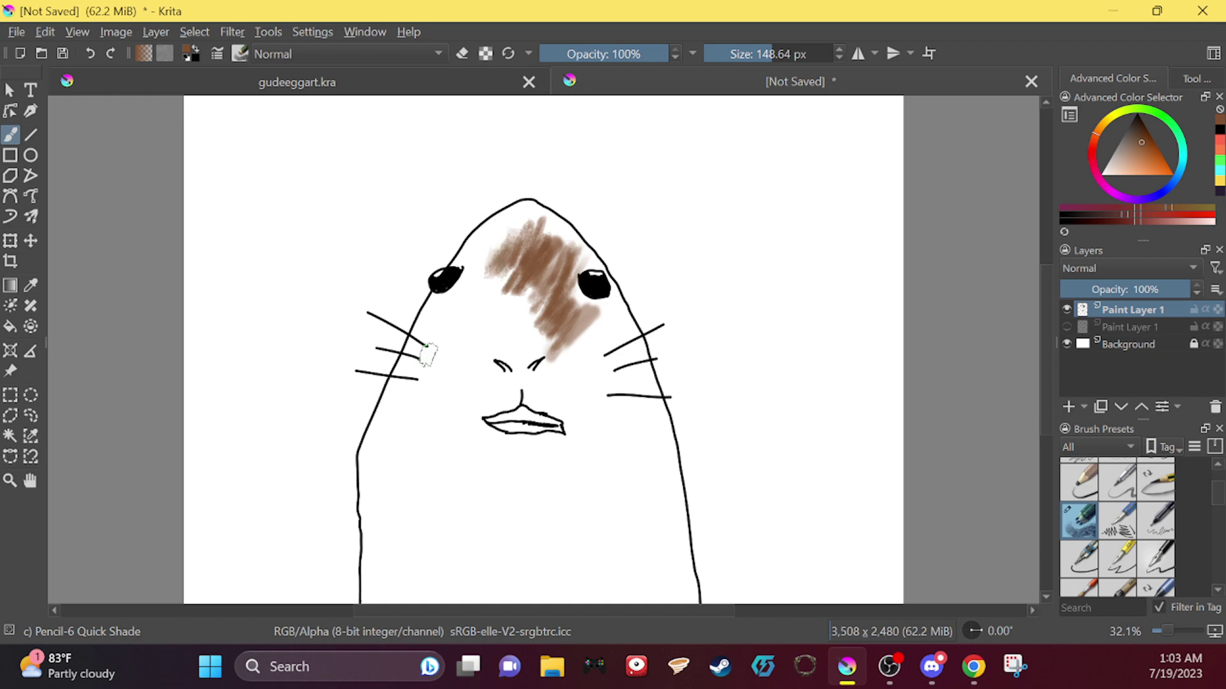
{"action": "mouse_move", "coordinate": [424, 348]}
{"action": "left_mouse_down"}
{"action": "mouse_move", "coordinate": [477, 247]}
{"action": "mouse_move", "coordinate": [455, 260]}
{"action": "mouse_move", "coordinate": [488, 228]}
{"action": "mouse_move", "coordinate": [478, 247]}
{"action": "mouse_move", "coordinate": [538, 208]}
{"action": "mouse_move", "coordinate": [586, 239]}
{"action": "mouse_move", "coordinate": [585, 276]}
{"action": "mouse_move", "coordinate": [554, 278]}
{"action": "mouse_move", "coordinate": [567, 240]}
{"action": "mouse_move", "coordinate": [532, 248]}
{"action": "mouse_move", "coordinate": [534, 219]}
{"action": "mouse_move", "coordinate": [495, 247]}
{"action": "mouse_move", "coordinate": [511, 252]}
{"action": "mouse_move", "coordinate": [462, 305]}
{"action": "mouse_move", "coordinate": [440, 359]}
{"action": "mouse_move", "coordinate": [492, 327]}
{"action": "mouse_move", "coordinate": [493, 289]}
{"action": "mouse_move", "coordinate": [495, 308]}
{"action": "mouse_move", "coordinate": [516, 307]}
{"action": "mouse_move", "coordinate": [520, 277]}
{"action": "mouse_move", "coordinate": [507, 321]}
{"action": "mouse_move", "coordinate": [520, 302]}
{"action": "mouse_move", "coordinate": [499, 301]}
{"action": "mouse_move", "coordinate": [535, 267]}
{"action": "mouse_move", "coordinate": [525, 321]}
{"action": "mouse_move", "coordinate": [552, 310]}
{"action": "mouse_move", "coordinate": [533, 314]}
{"action": "mouse_move", "coordinate": [538, 338]}
{"action": "mouse_move", "coordinate": [574, 326]}
{"action": "mouse_move", "coordinate": [571, 286]}
{"action": "mouse_move", "coordinate": [578, 306]}
{"action": "mouse_move", "coordinate": [619, 305]}
{"action": "mouse_move", "coordinate": [632, 327]}
{"action": "mouse_move", "coordinate": [594, 357]}
{"action": "mouse_move", "coordinate": [571, 332]}
{"action": "mouse_move", "coordinate": [632, 351]}
{"action": "mouse_move", "coordinate": [635, 342]}
{"action": "mouse_move", "coordinate": [635, 392]}
{"action": "left_mouse_up"}
{"action": "left_click_drag", "start_coordinate": [1117, 327], "coordinate": [1120, 304]}
{"action": "left_click", "coordinate": [1066, 308]}
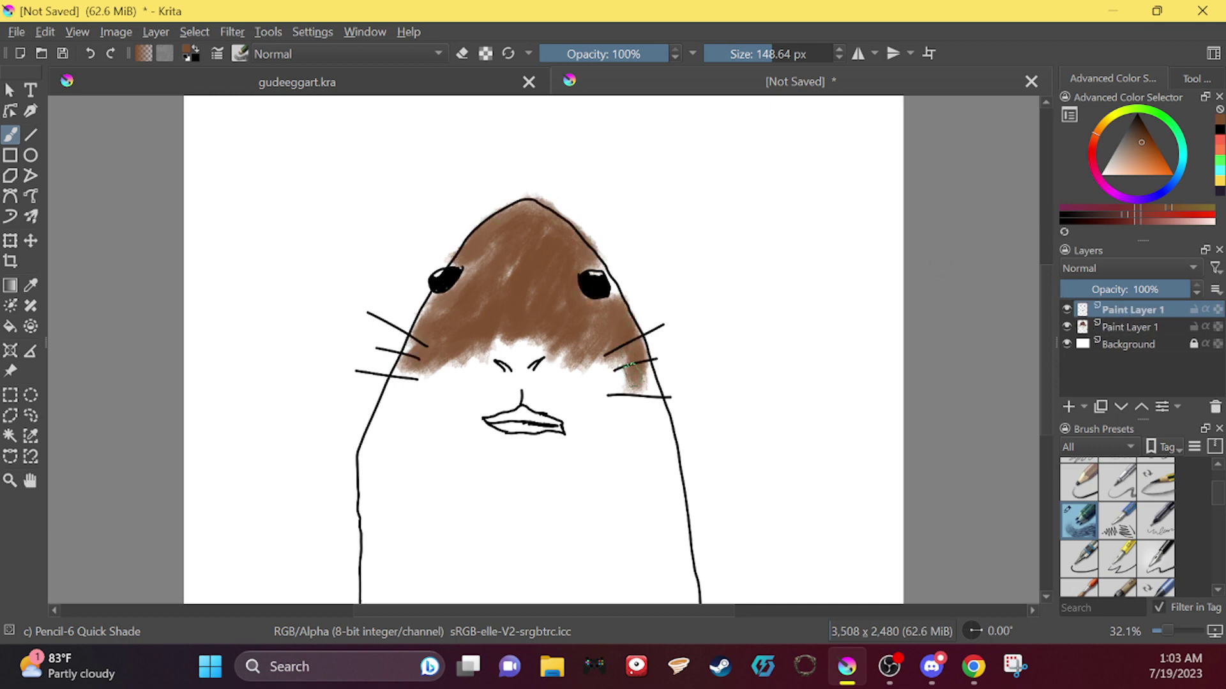
Step: Extend the brown down the right cheek and add two brown fur patches along the right edge of the body
{"action": "mouse_move", "coordinate": [629, 366]}
{"action": "left_mouse_down"}
{"action": "mouse_move", "coordinate": [648, 396]}
{"action": "mouse_move", "coordinate": [652, 379]}
{"action": "left_mouse_up"}
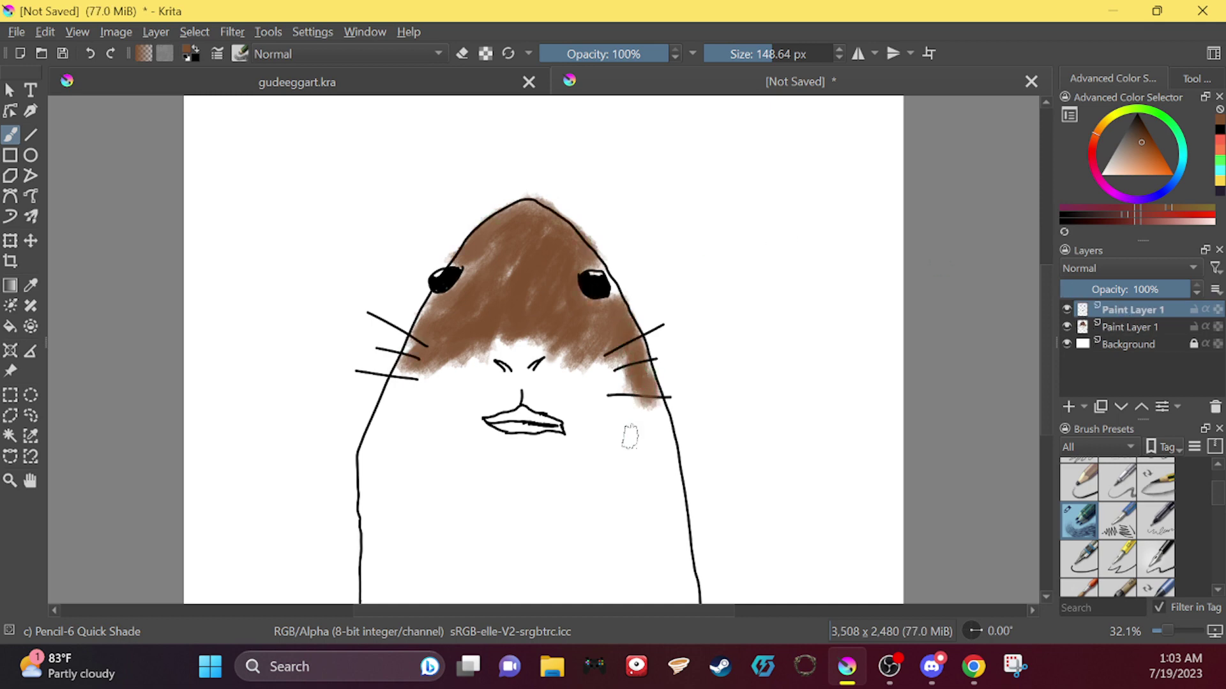
{"action": "left_click_drag", "start_coordinate": [658, 463], "coordinate": [664, 472]}
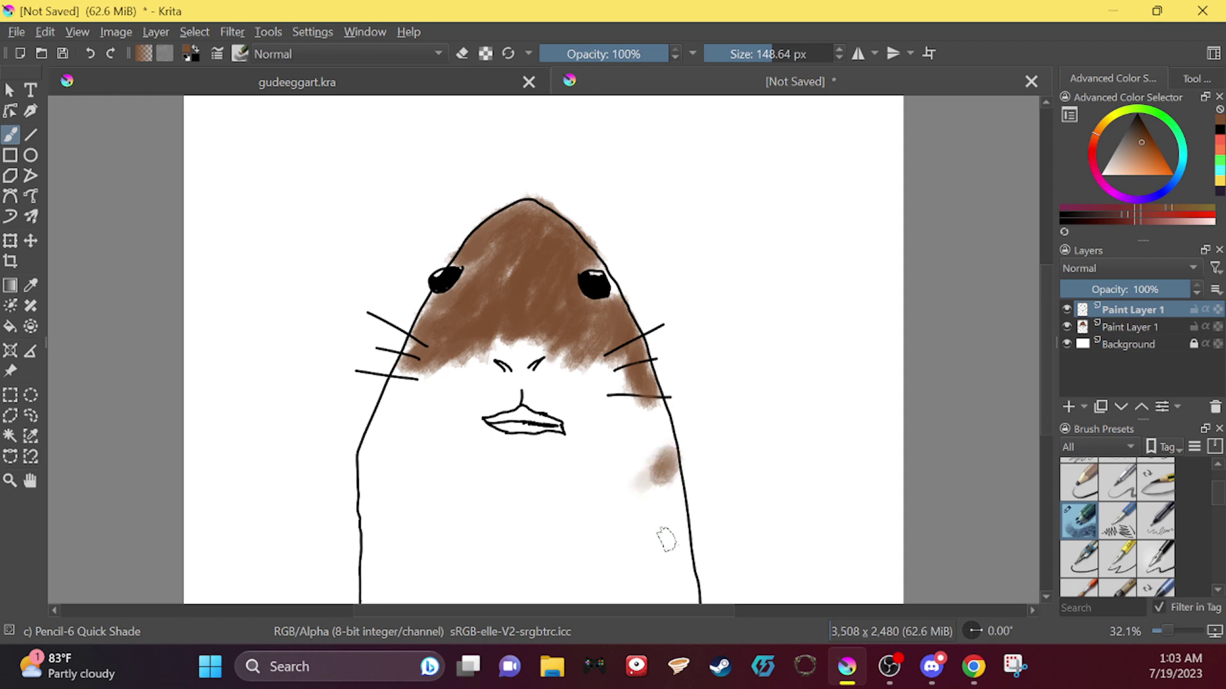
{"action": "left_click_drag", "start_coordinate": [669, 553], "coordinate": [683, 591]}
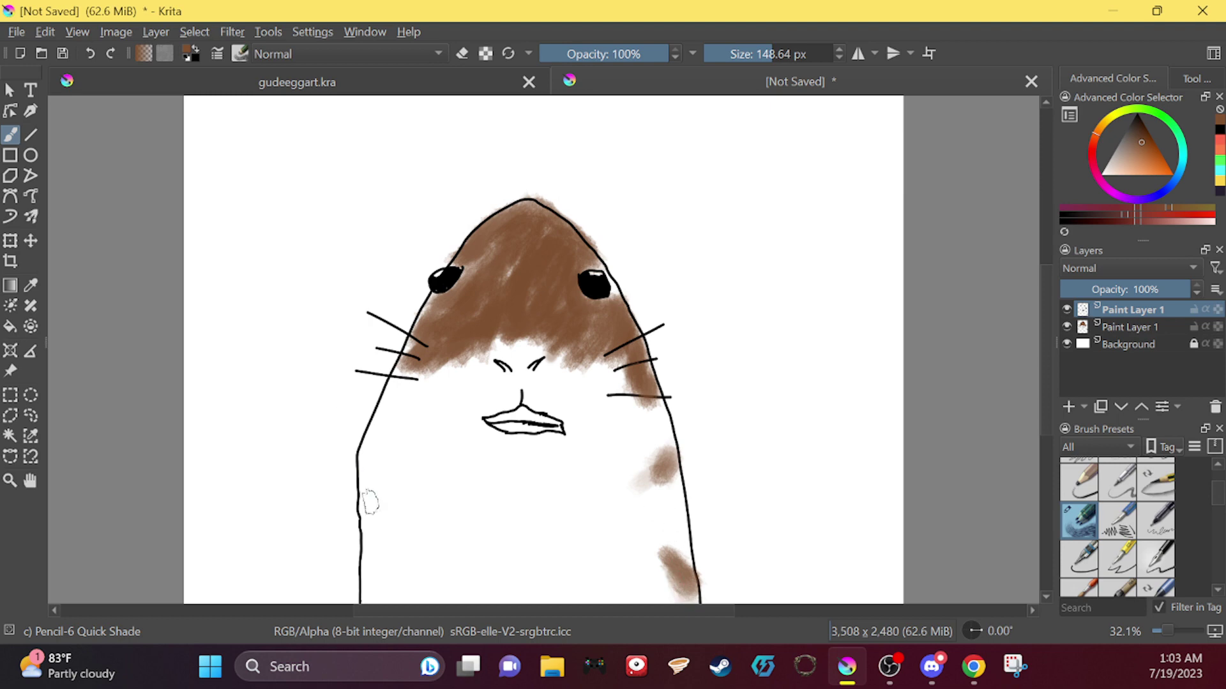
Step: Paint brown patches along the body's left and lower edges, a strip on the left cheek, and a light streak across the chest
{"action": "mouse_move", "coordinate": [375, 574]}
{"action": "left_mouse_down"}
{"action": "mouse_move", "coordinate": [370, 575]}
{"action": "mouse_move", "coordinate": [436, 573]}
{"action": "mouse_move", "coordinate": [423, 560]}
{"action": "mouse_move", "coordinate": [409, 574]}
{"action": "mouse_move", "coordinate": [470, 595]}
{"action": "mouse_move", "coordinate": [397, 579]}
{"action": "mouse_move", "coordinate": [388, 595]}
{"action": "mouse_move", "coordinate": [404, 581]}
{"action": "mouse_move", "coordinate": [391, 591]}
{"action": "mouse_move", "coordinate": [381, 579]}
{"action": "mouse_move", "coordinate": [361, 597]}
{"action": "mouse_move", "coordinate": [389, 579]}
{"action": "left_mouse_up"}
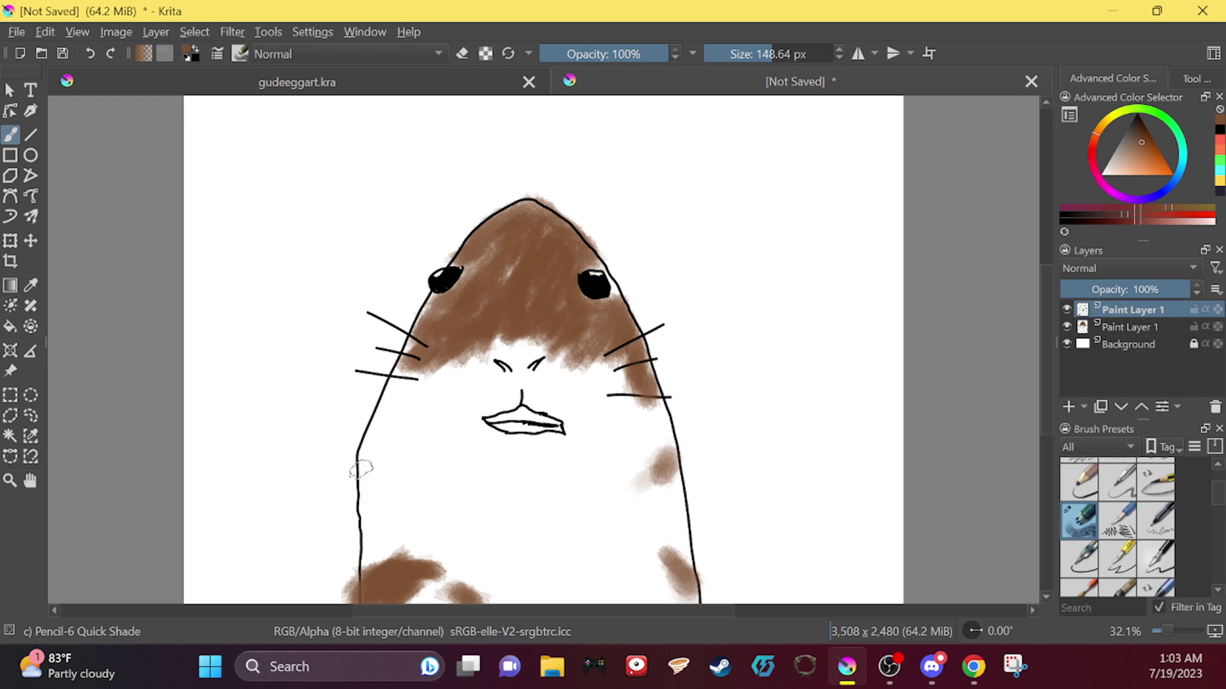
{"action": "mouse_move", "coordinate": [386, 510]}
{"action": "left_mouse_down"}
{"action": "mouse_move", "coordinate": [364, 528]}
{"action": "mouse_move", "coordinate": [416, 502]}
{"action": "mouse_move", "coordinate": [377, 495]}
{"action": "left_mouse_up"}
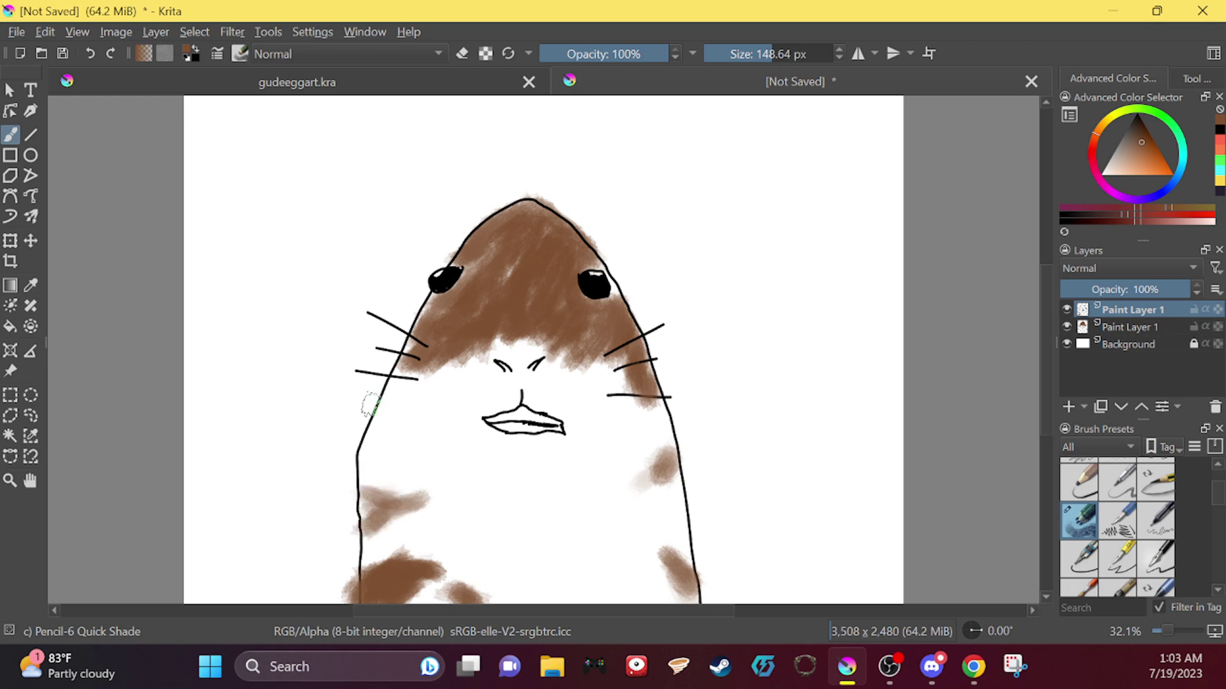
{"action": "mouse_move", "coordinate": [386, 420]}
{"action": "left_mouse_down"}
{"action": "mouse_move", "coordinate": [404, 380]}
{"action": "mouse_move", "coordinate": [385, 393]}
{"action": "mouse_move", "coordinate": [420, 347]}
{"action": "mouse_move", "coordinate": [406, 381]}
{"action": "mouse_move", "coordinate": [458, 340]}
{"action": "left_mouse_up"}
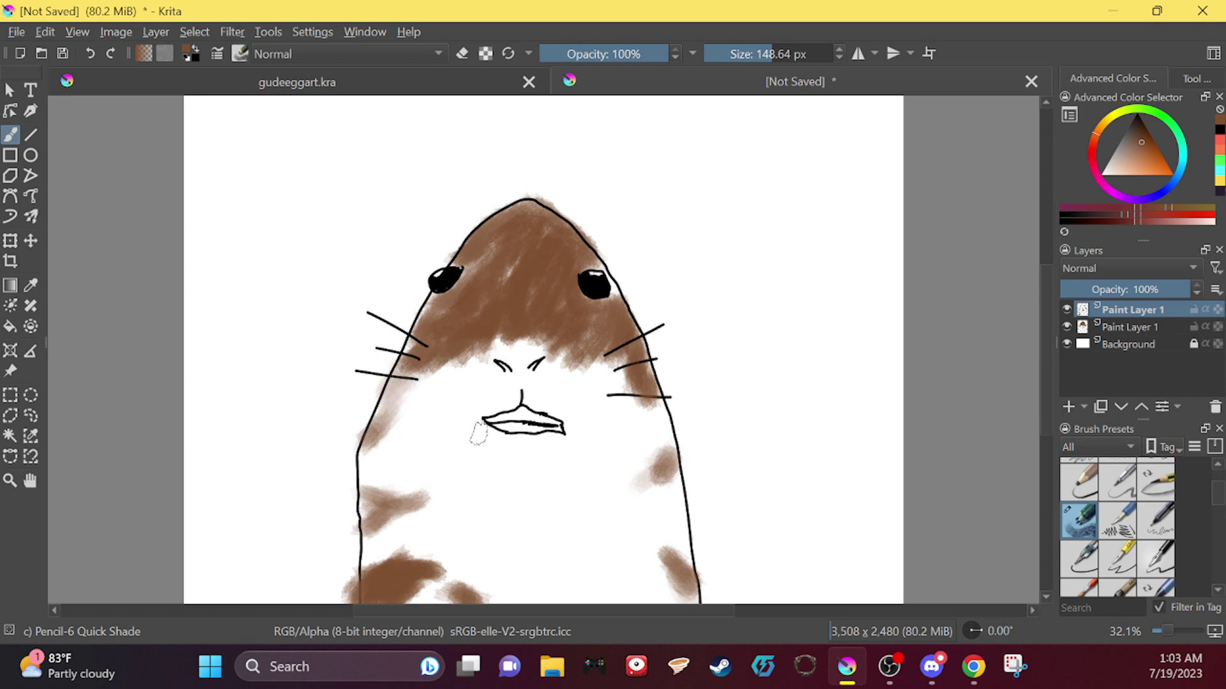
{"action": "mouse_move", "coordinate": [424, 465]}
{"action": "left_mouse_down"}
{"action": "mouse_move", "coordinate": [487, 447]}
{"action": "mouse_move", "coordinate": [424, 487]}
{"action": "mouse_move", "coordinate": [490, 466]}
{"action": "left_mouse_up"}
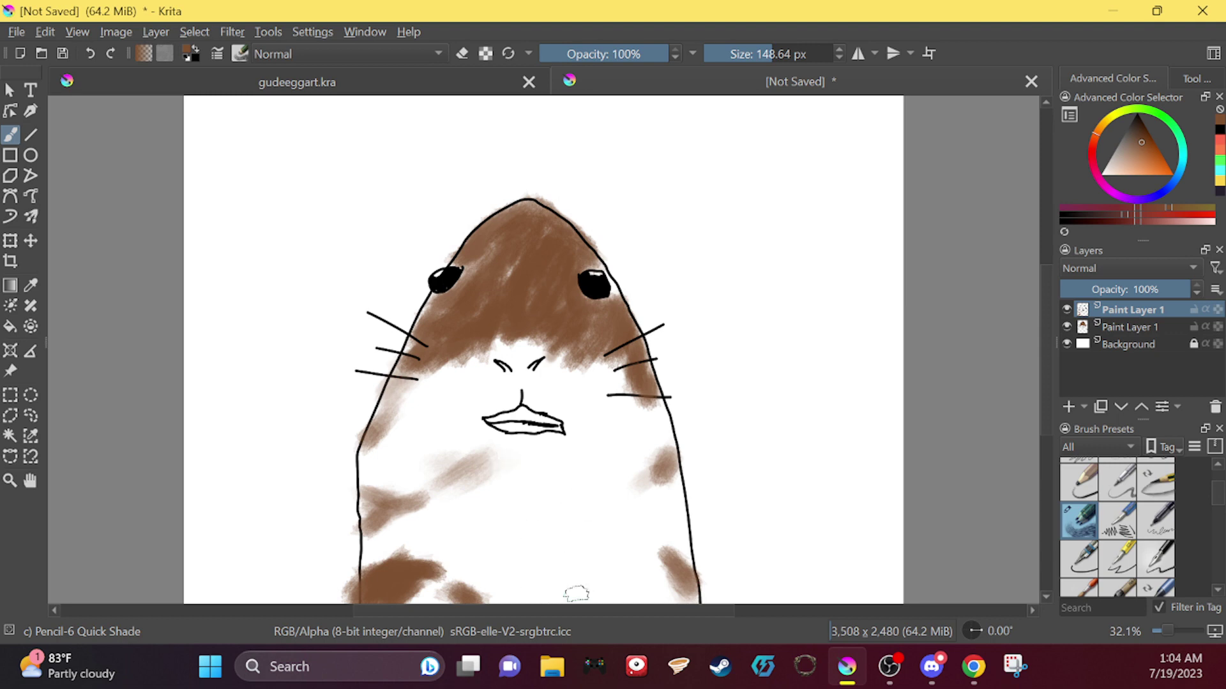
{"action": "mouse_move", "coordinate": [576, 594]}
{"action": "left_mouse_down"}
{"action": "mouse_move", "coordinate": [537, 594]}
{"action": "mouse_move", "coordinate": [593, 592]}
{"action": "mouse_move", "coordinate": [568, 587]}
{"action": "left_mouse_up"}
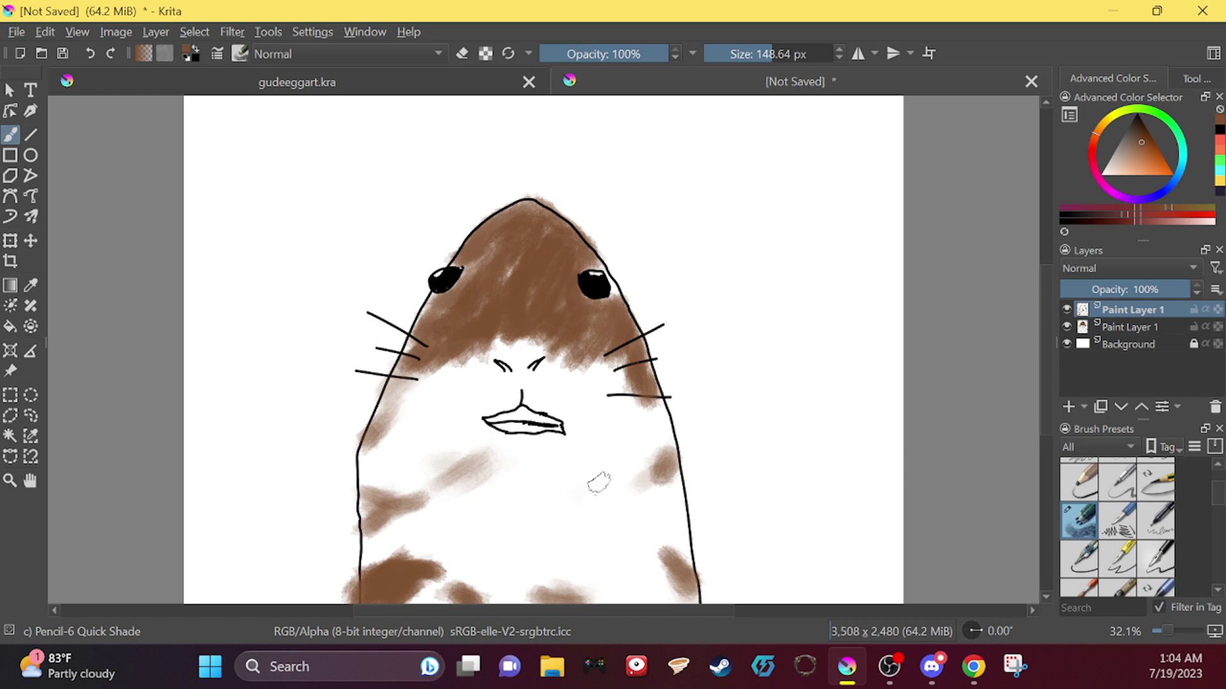
Step: Add faint diagonal brown shading across the chest and belly
{"action": "left_click_drag", "start_coordinate": [555, 495], "coordinate": [644, 474]}
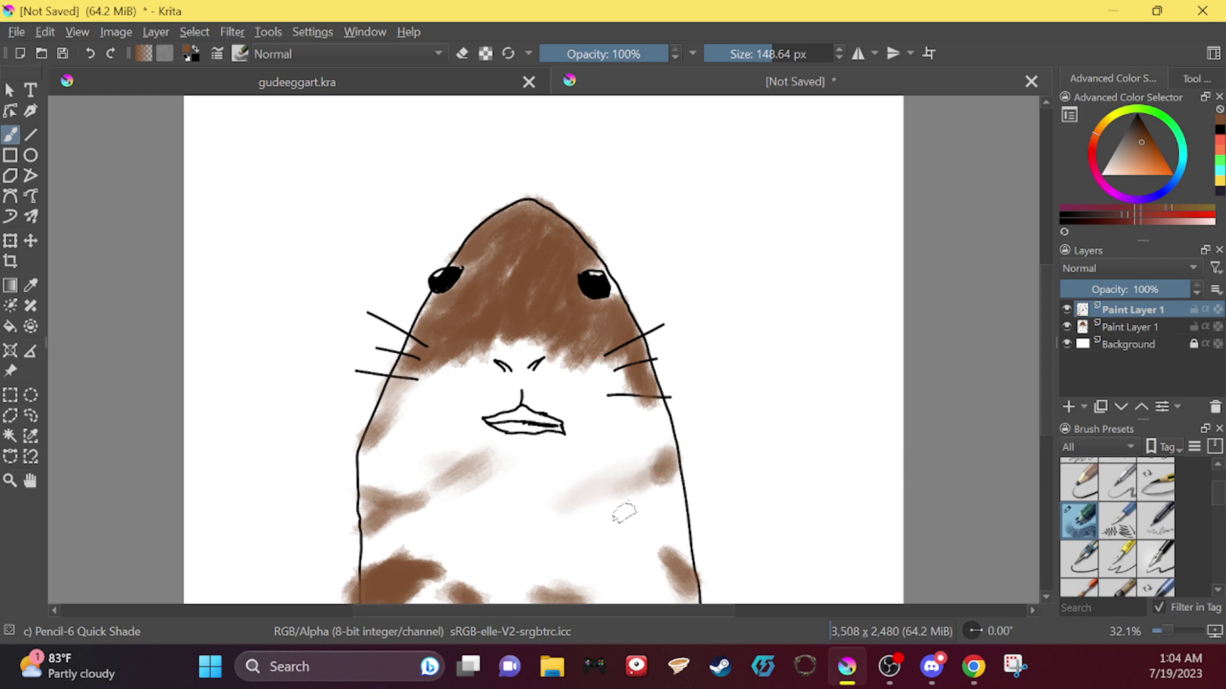
{"action": "left_click_drag", "start_coordinate": [569, 539], "coordinate": [506, 569]}
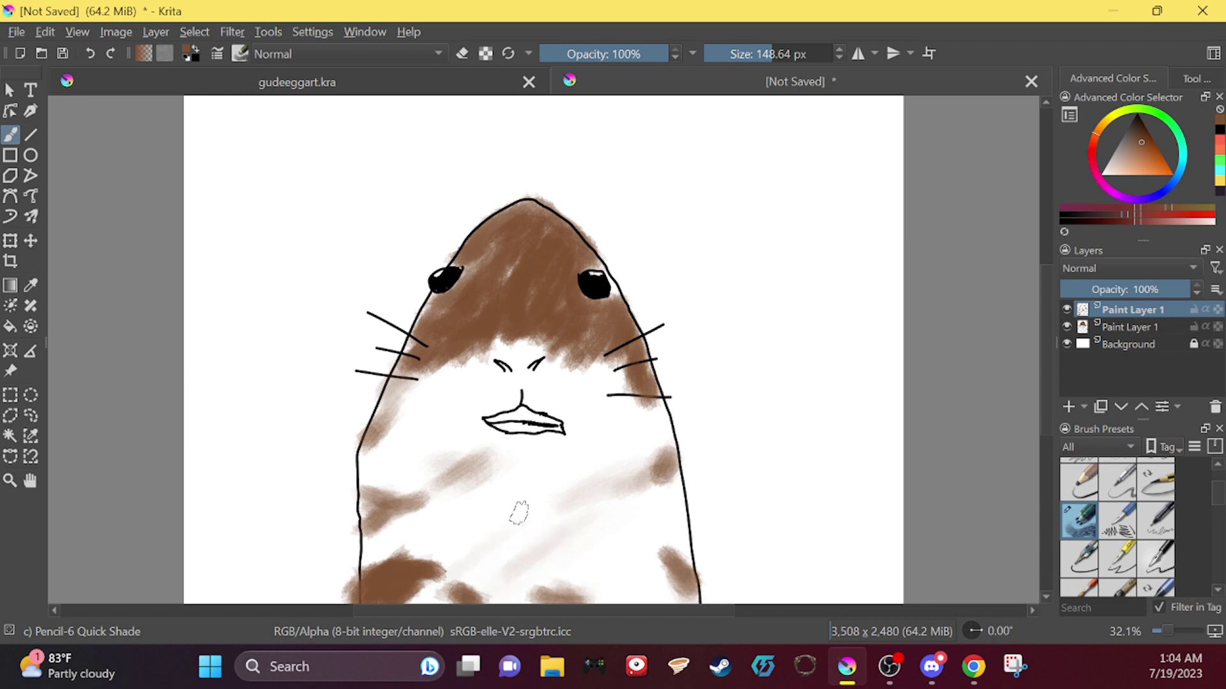
{"action": "mouse_move", "coordinate": [514, 509]}
{"action": "left_mouse_down"}
{"action": "mouse_move", "coordinate": [375, 580]}
{"action": "mouse_move", "coordinate": [402, 525]}
{"action": "left_mouse_up"}
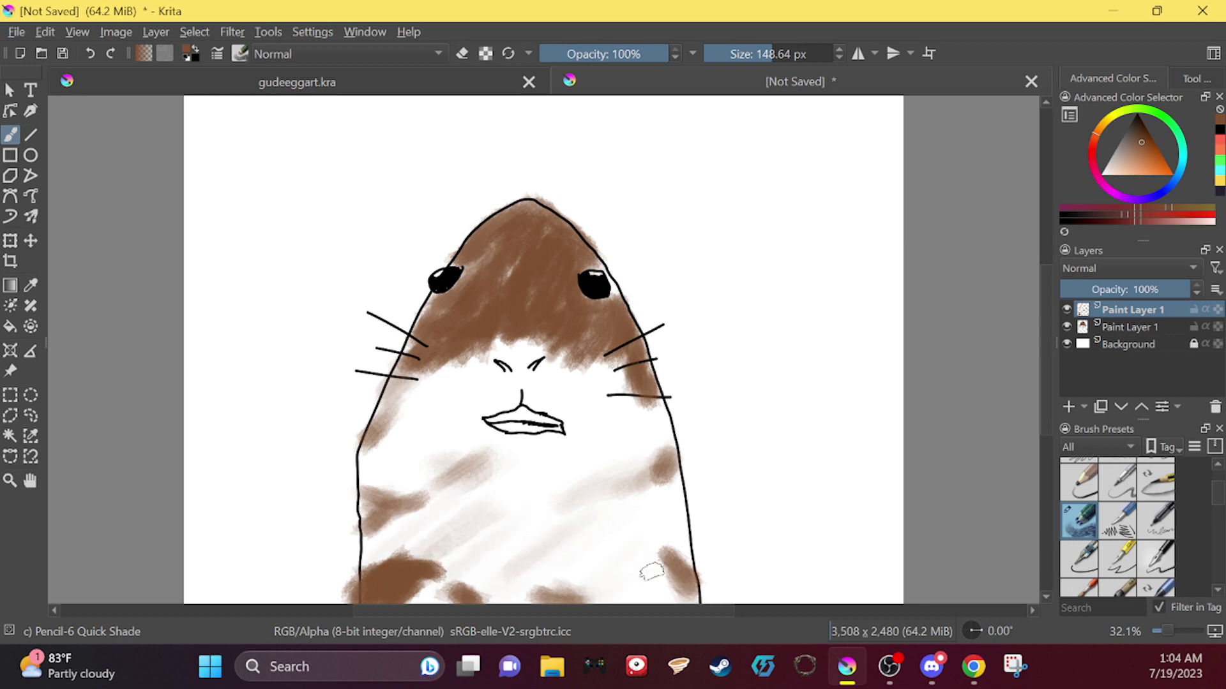
{"action": "left_click_drag", "start_coordinate": [670, 533], "coordinate": [567, 544]}
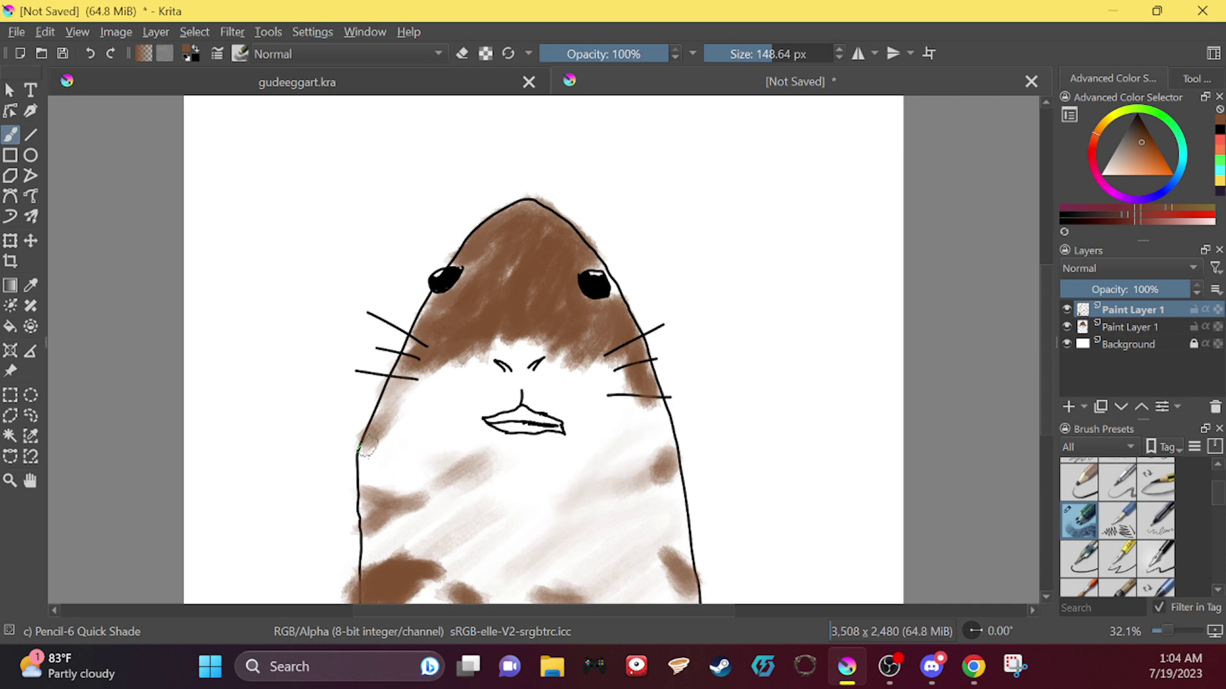
Step: Try to shade the left cheek faintly and deepen the brown over the forehead and around the eyes
{"action": "mouse_move", "coordinate": [383, 479]}
{"action": "left_mouse_down"}
{"action": "mouse_move", "coordinate": [439, 432]}
{"action": "mouse_move", "coordinate": [419, 473]}
{"action": "mouse_move", "coordinate": [366, 508]}
{"action": "mouse_move", "coordinate": [435, 377]}
{"action": "mouse_move", "coordinate": [406, 413]}
{"action": "mouse_move", "coordinate": [373, 502]}
{"action": "mouse_move", "coordinate": [453, 471]}
{"action": "mouse_move", "coordinate": [438, 409]}
{"action": "mouse_move", "coordinate": [378, 446]}
{"action": "mouse_move", "coordinate": [489, 378]}
{"action": "left_mouse_up"}
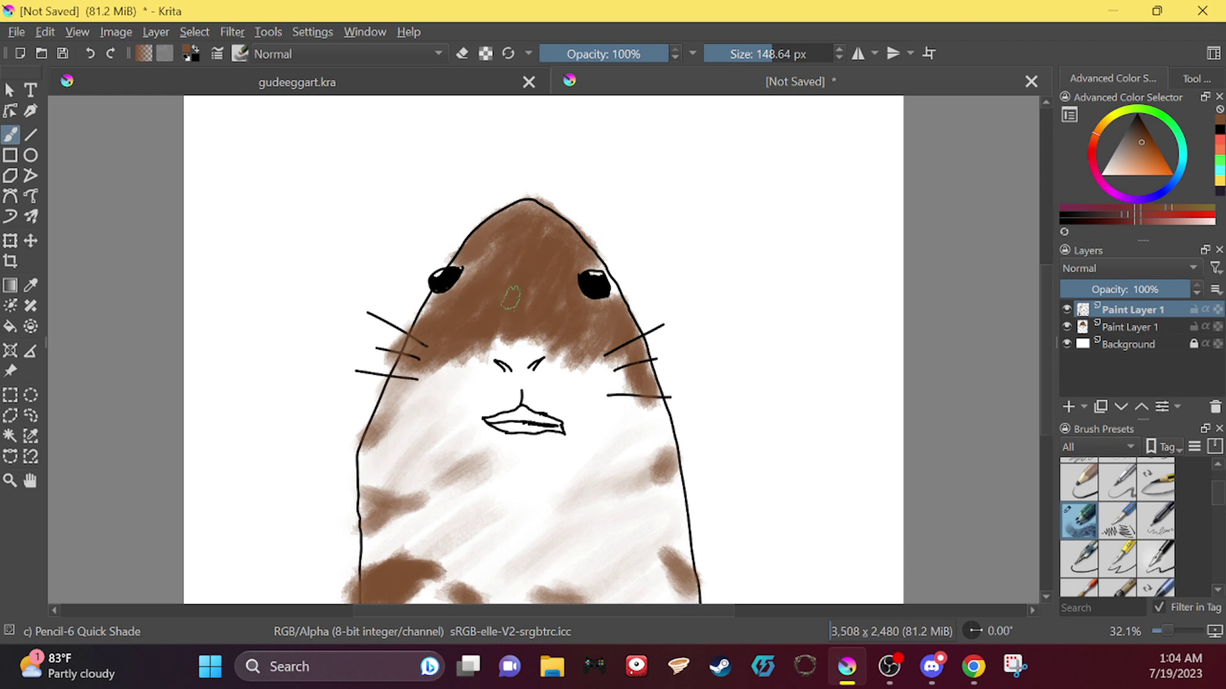
{"action": "mouse_move", "coordinate": [472, 259]}
{"action": "left_mouse_down"}
{"action": "mouse_move", "coordinate": [450, 281]}
{"action": "mouse_move", "coordinate": [480, 275]}
{"action": "left_mouse_up"}
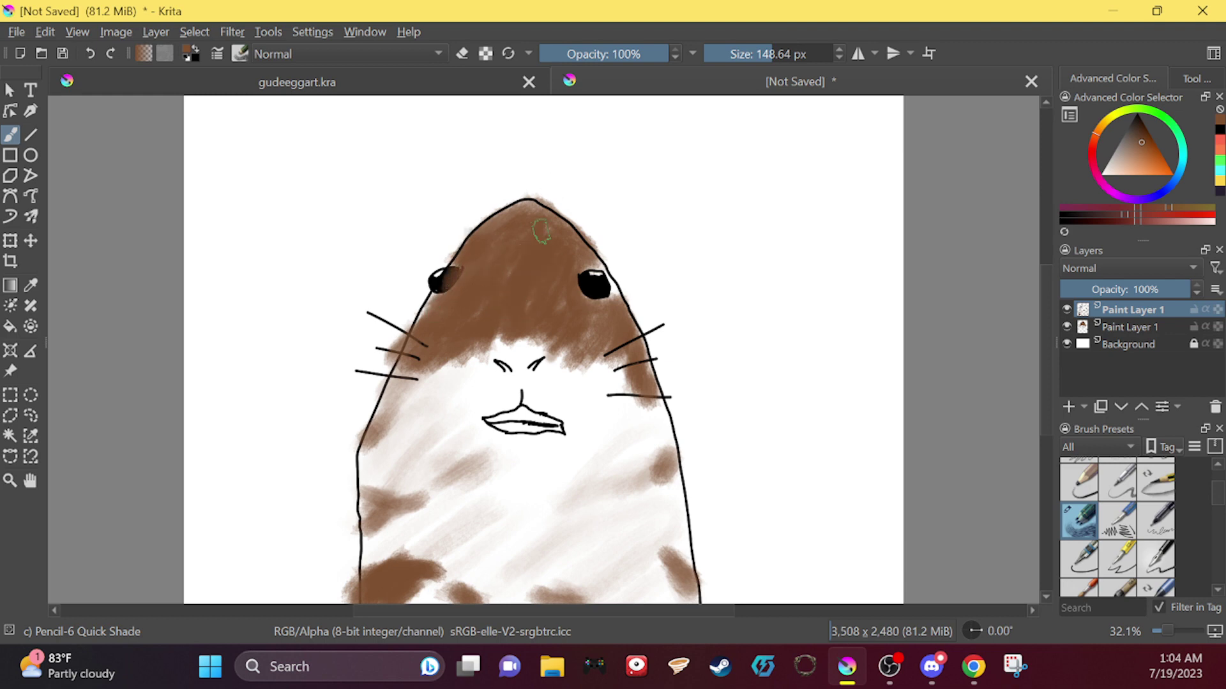
{"action": "mouse_move", "coordinate": [541, 231]}
{"action": "left_mouse_down"}
{"action": "mouse_move", "coordinate": [531, 207]}
{"action": "mouse_move", "coordinate": [501, 217]}
{"action": "left_mouse_up"}
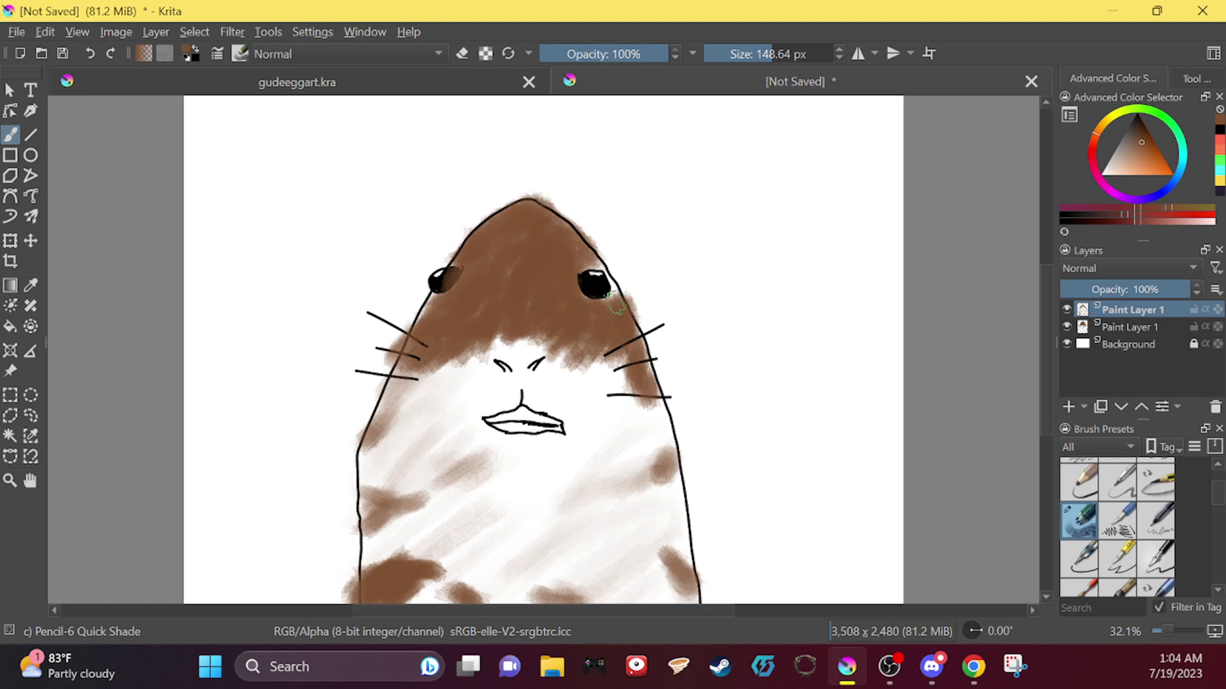
{"action": "mouse_move", "coordinate": [611, 300]}
{"action": "left_mouse_down"}
{"action": "mouse_move", "coordinate": [603, 291]}
{"action": "mouse_move", "coordinate": [607, 335]}
{"action": "left_mouse_up"}
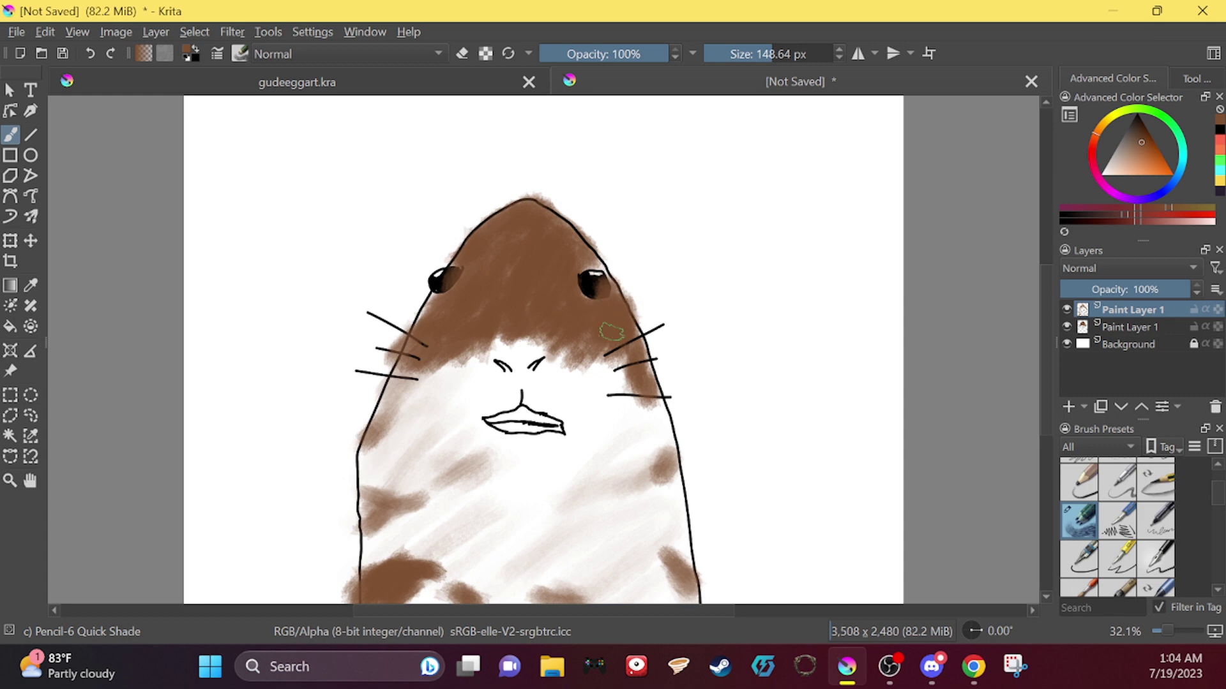
Step: Toggle the visibility of the two Paint Layer 1 layers to examine which brown strokes lie on each
{"action": "left_click", "coordinate": [1115, 324]}
{"action": "left_click", "coordinate": [1066, 326]}
{"action": "left_click", "coordinate": [1065, 327]}
{"action": "left_click", "coordinate": [1064, 326]}
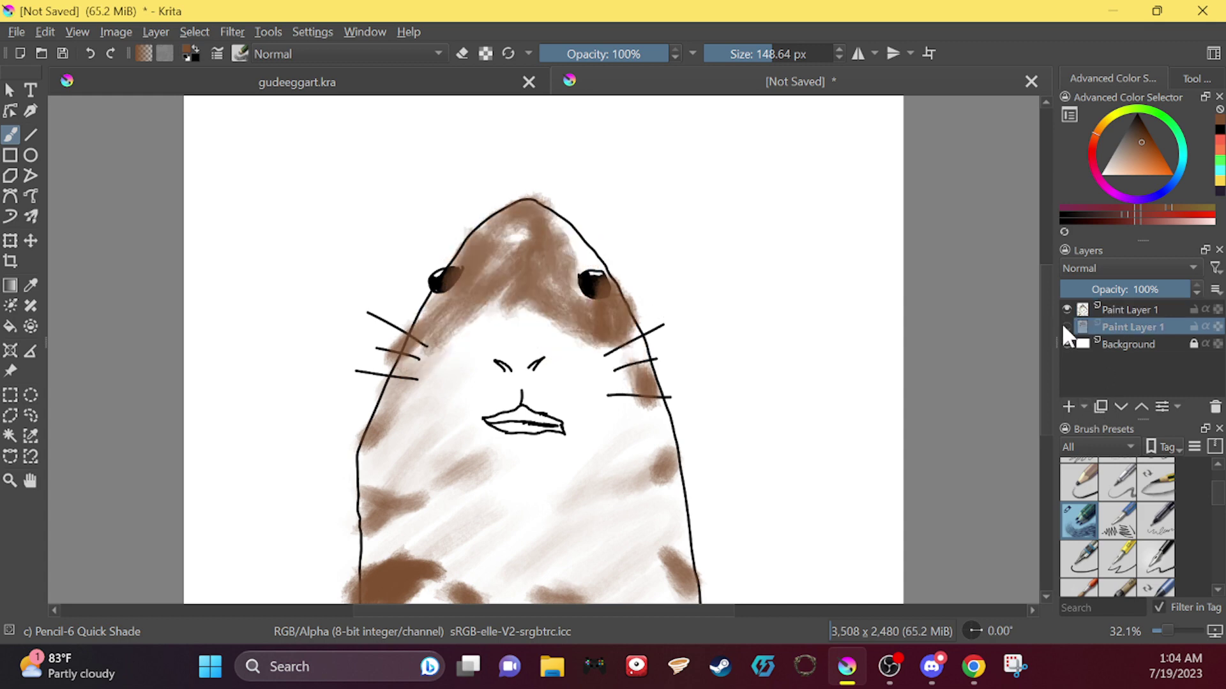
{"action": "left_click", "coordinate": [1066, 309]}
{"action": "left_click", "coordinate": [1064, 309]}
{"action": "left_click", "coordinate": [1119, 314]}
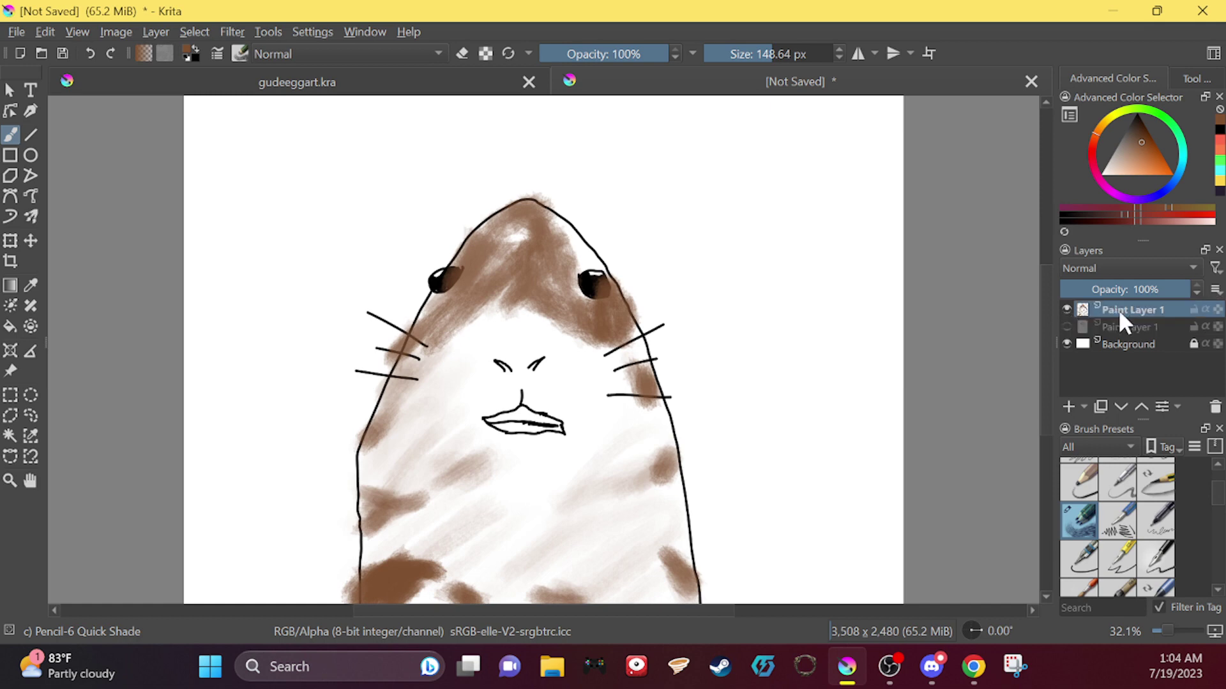
{"action": "left_click", "coordinate": [1067, 324]}
{"action": "left_click", "coordinate": [1066, 325]}
{"action": "left_click", "coordinate": [1066, 326]}
{"action": "left_click", "coordinate": [1110, 325]}
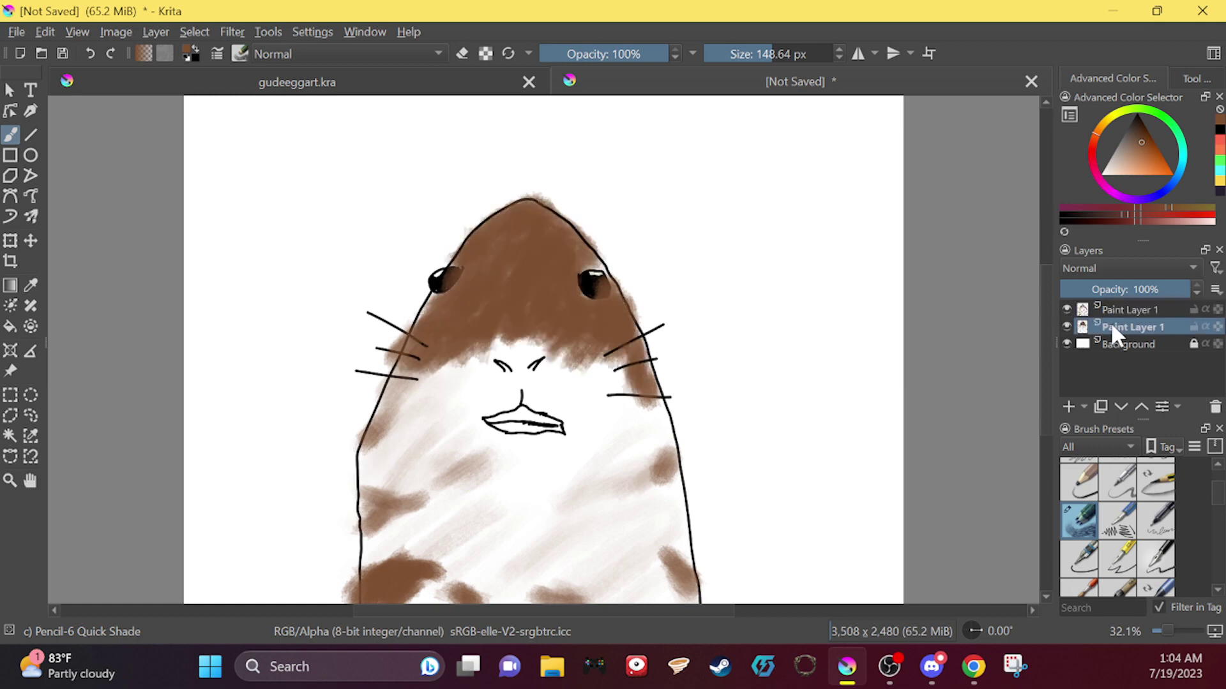
{"action": "left_click", "coordinate": [1066, 327]}
{"action": "left_click", "coordinate": [1067, 326]}
Step: Undo the latest brown strokes over the eyes, forehead and left cheek, and select the upper Paint Layer 1
{"action": "key", "text": "ctrl+z"}
{"action": "left_click", "coordinate": [91, 50]}
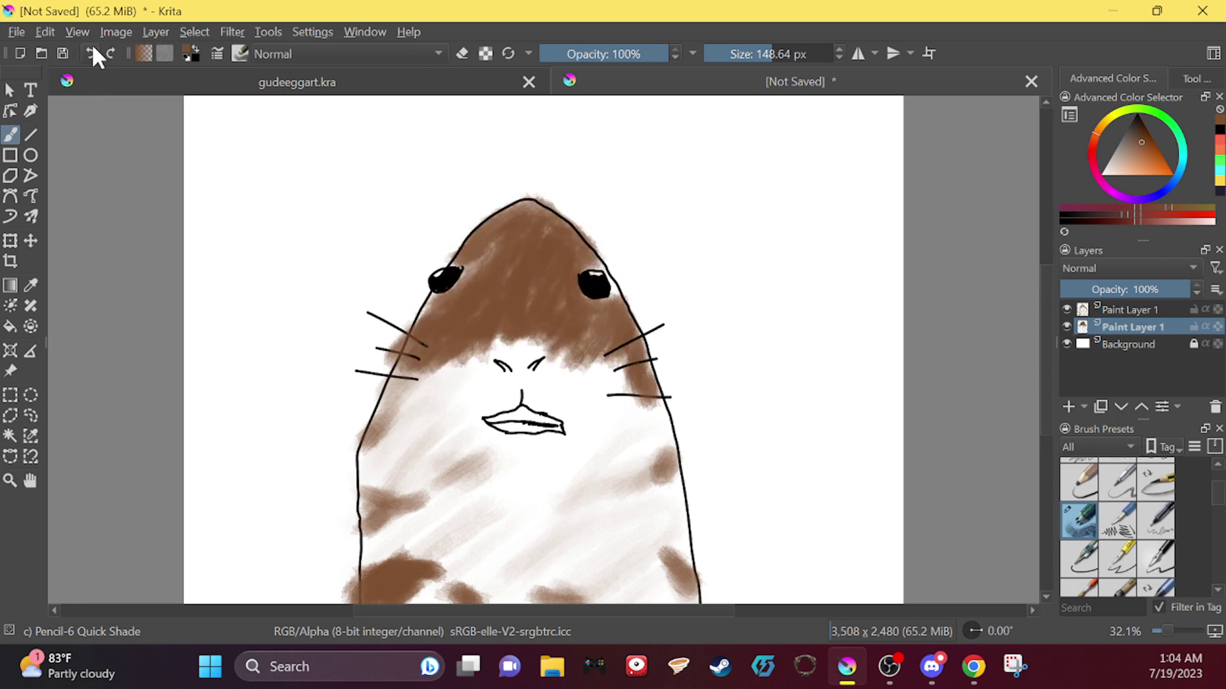
{"action": "left_click", "coordinate": [91, 49]}
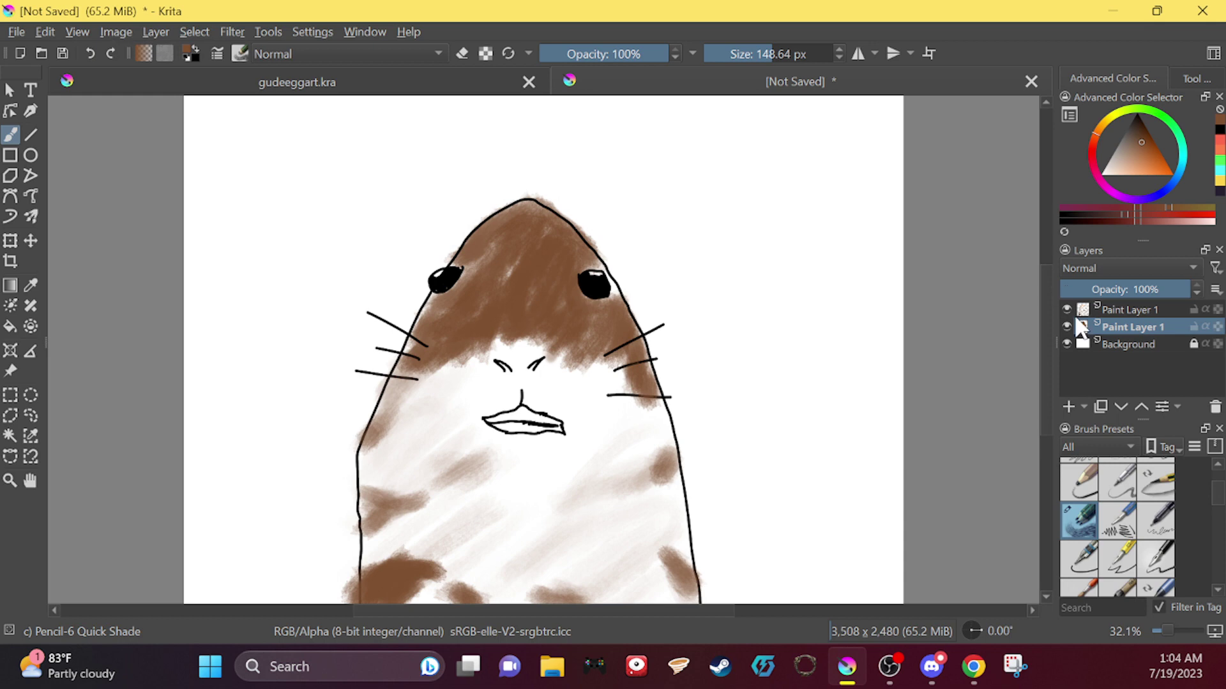
{"action": "left_click", "coordinate": [1067, 309]}
{"action": "left_click", "coordinate": [90, 53]}
{"action": "left_click", "coordinate": [1119, 312]}
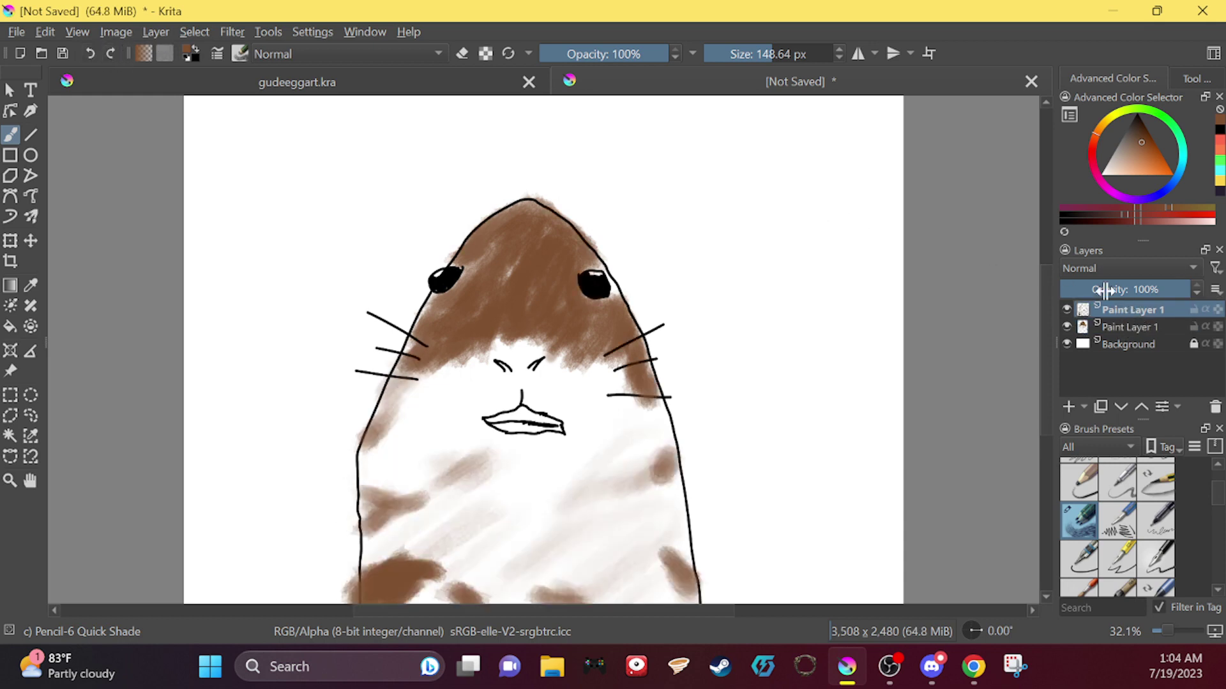
Step: Toggle the visibility of both Paint Layer 1 layers to examine their strokes, and select the lower one
{"action": "left_click", "coordinate": [1067, 326]}
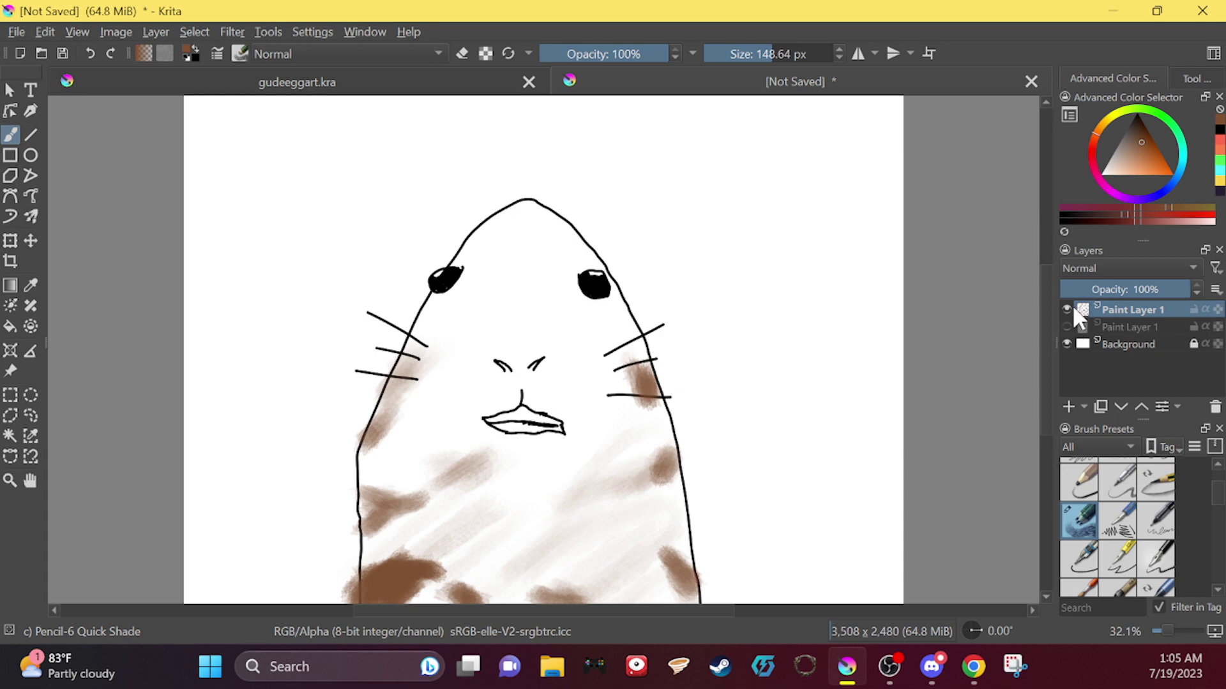
{"action": "left_click", "coordinate": [1066, 309]}
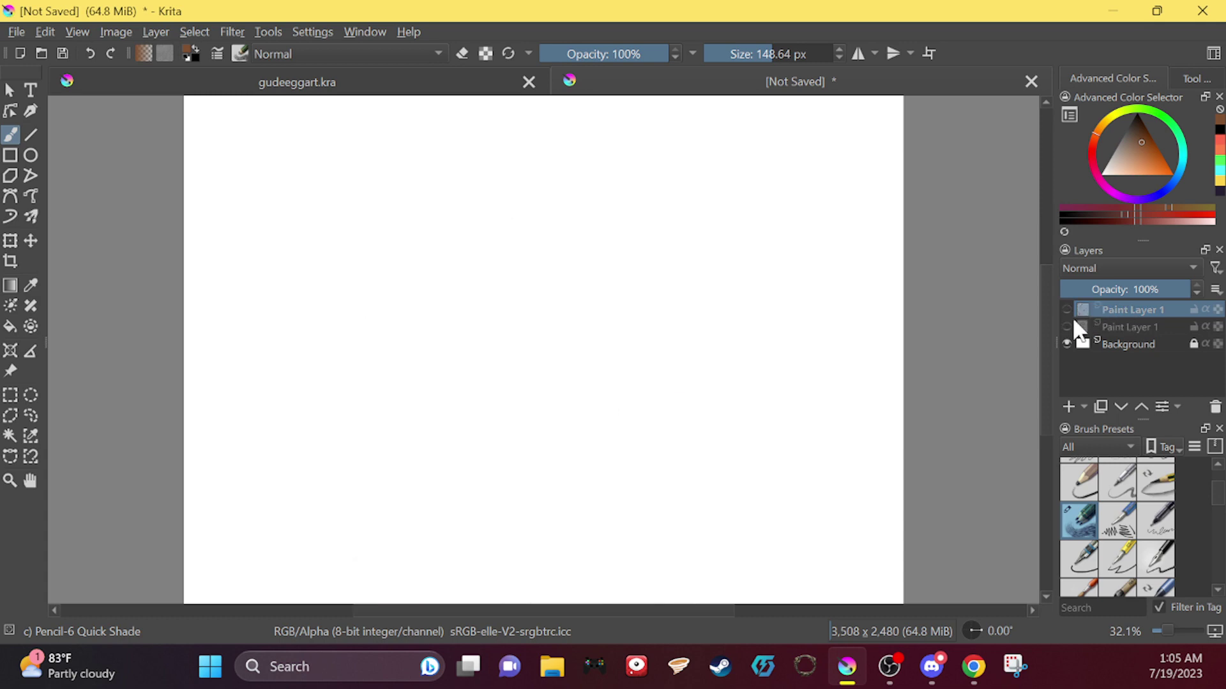
{"action": "left_click", "coordinate": [1067, 326]}
{"action": "left_click", "coordinate": [1066, 326]}
{"action": "left_click", "coordinate": [1066, 309]}
{"action": "left_click", "coordinate": [1066, 309]}
{"action": "left_click", "coordinate": [1067, 323]}
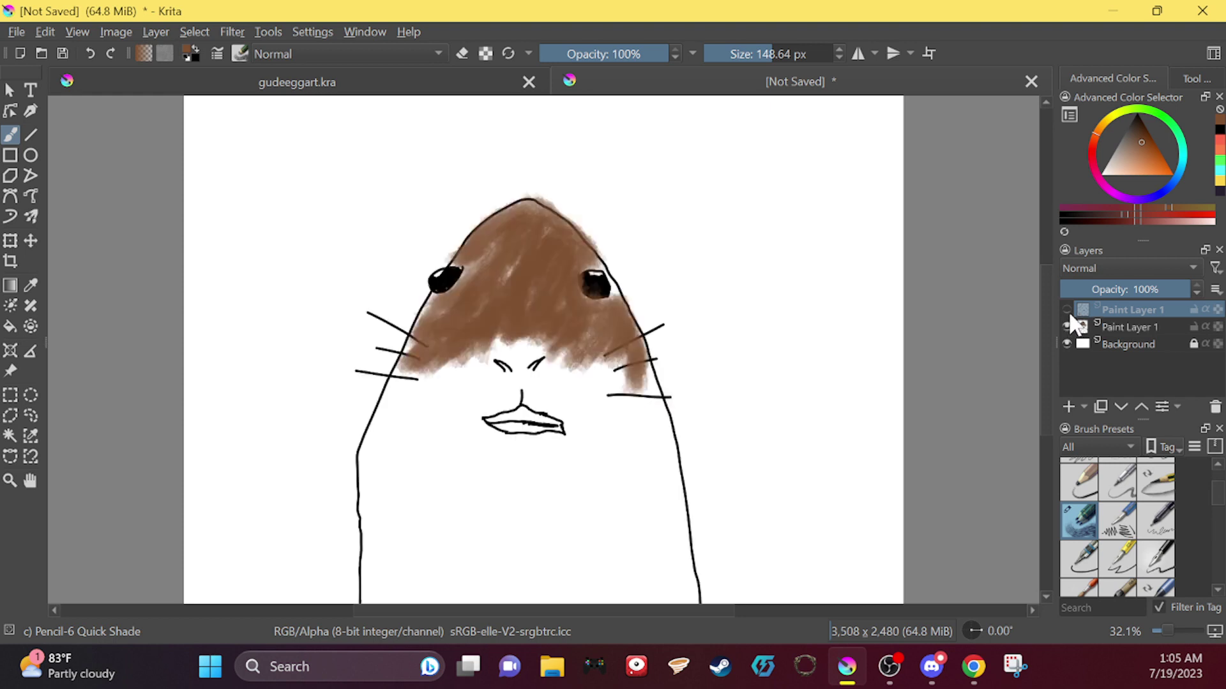
{"action": "left_click", "coordinate": [1121, 327]}
Step: Undo the faint diagonal brown shading across the chest and belly
{"action": "left_click", "coordinate": [92, 43]}
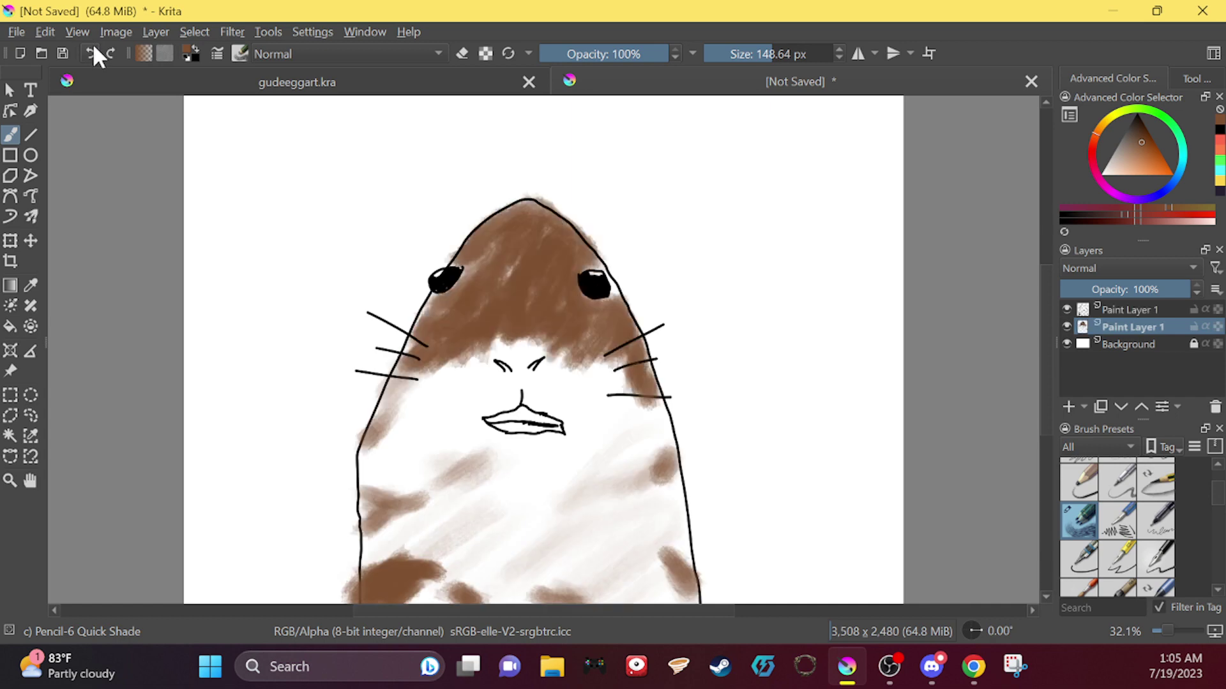
{"action": "left_click", "coordinate": [92, 46]}
{"action": "left_click", "coordinate": [92, 46]}
{"action": "left_click", "coordinate": [91, 46]}
{"action": "left_click", "coordinate": [94, 46]}
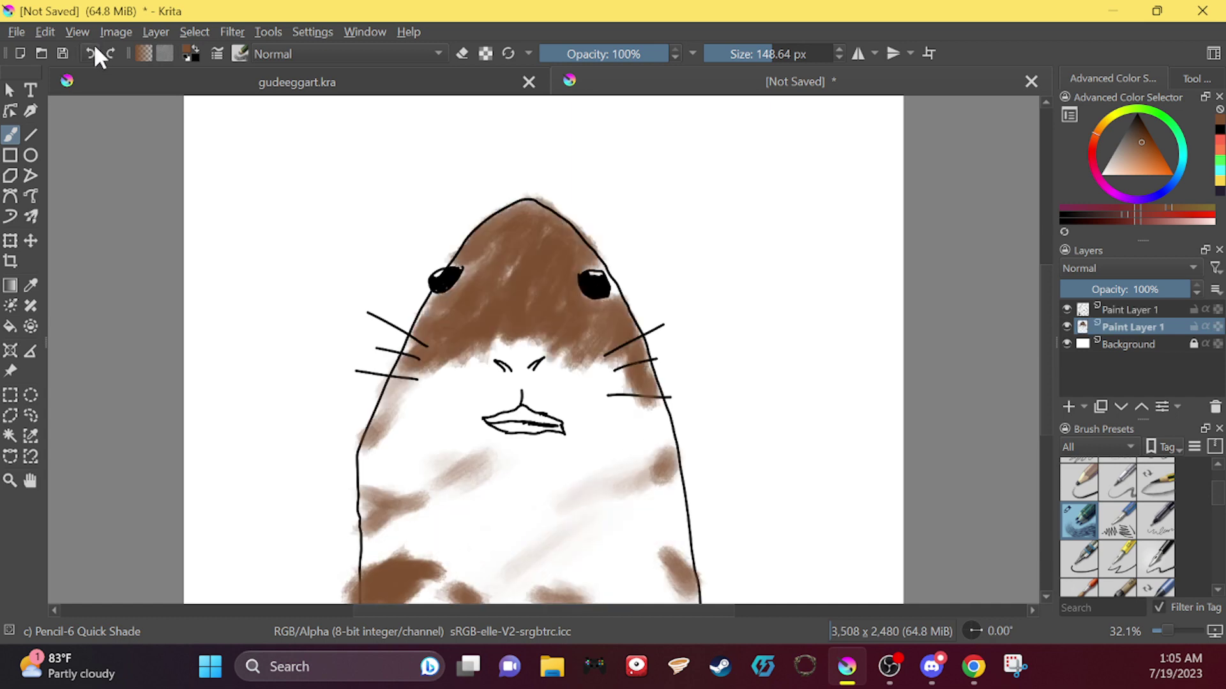
{"action": "left_click", "coordinate": [94, 46]}
{"action": "left_click", "coordinate": [94, 44]}
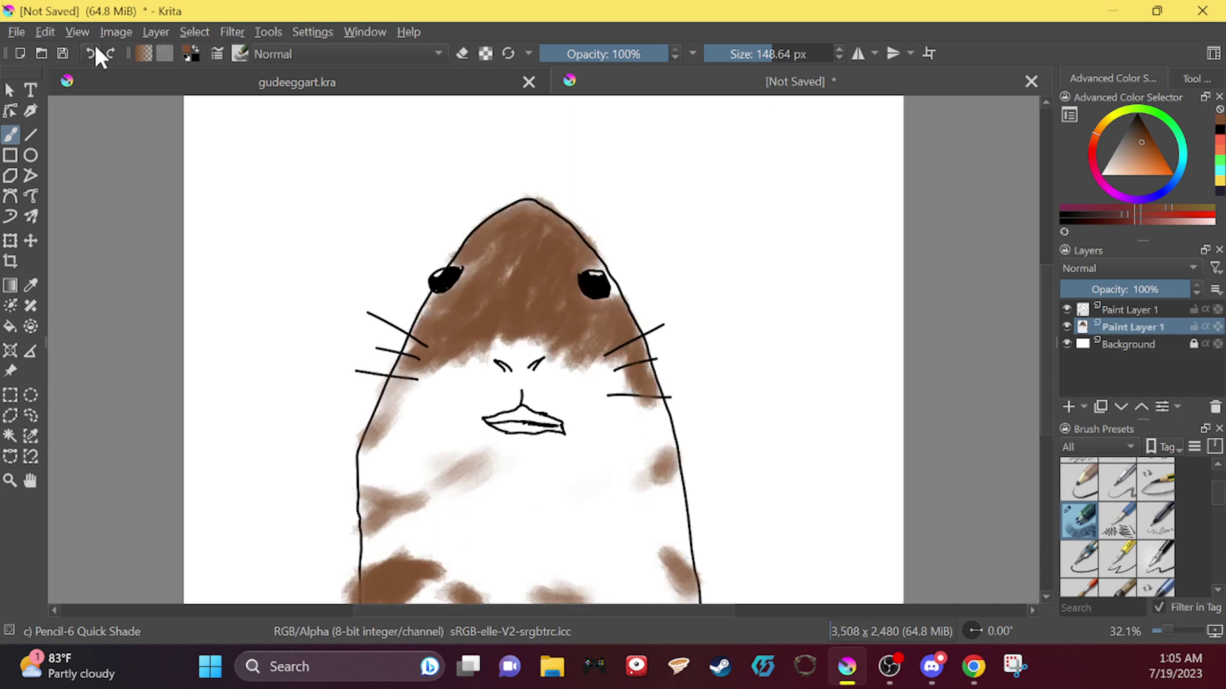
{"action": "left_click", "coordinate": [94, 43]}
{"action": "left_click", "coordinate": [93, 45]}
{"action": "left_click", "coordinate": [94, 43]}
{"action": "left_click", "coordinate": [93, 43]}
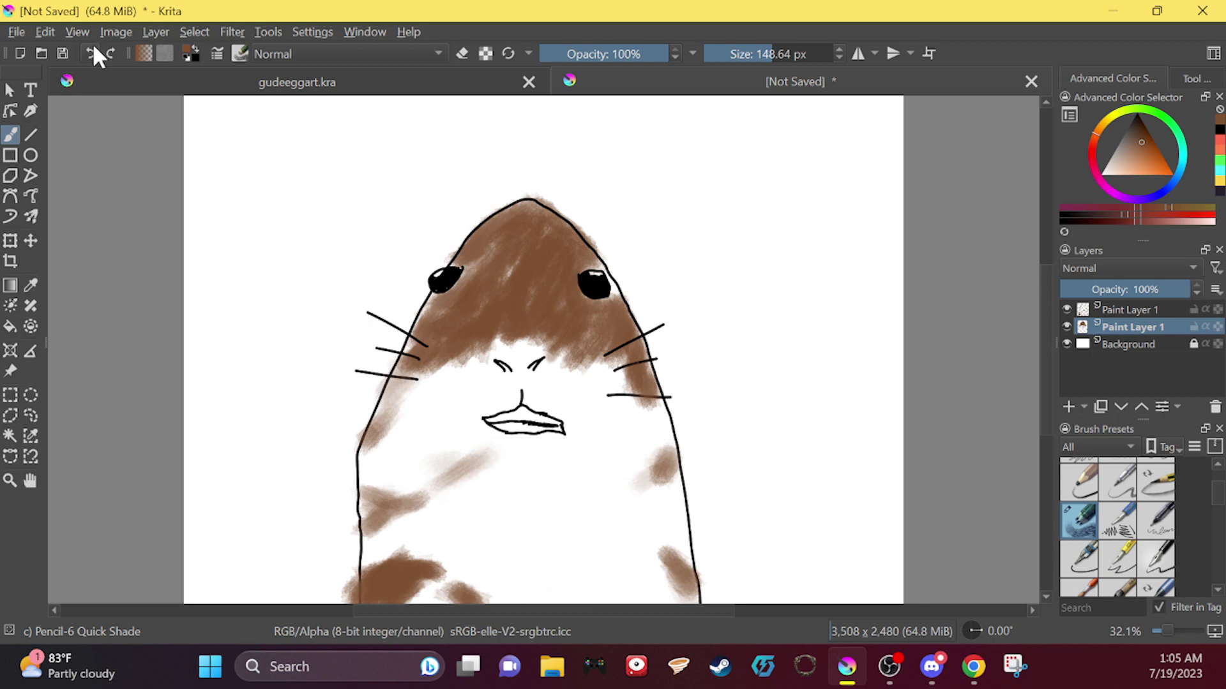
Step: Undo the brown patches along the sides of the body and the left cheek
{"action": "left_click", "coordinate": [93, 43]}
{"action": "left_click", "coordinate": [94, 42]}
{"action": "left_click", "coordinate": [95, 43]}
{"action": "left_click", "coordinate": [95, 45]}
{"action": "left_click", "coordinate": [94, 45]}
{"action": "left_click", "coordinate": [93, 45]}
{"action": "left_click", "coordinate": [93, 44]}
{"action": "left_click", "coordinate": [94, 43]}
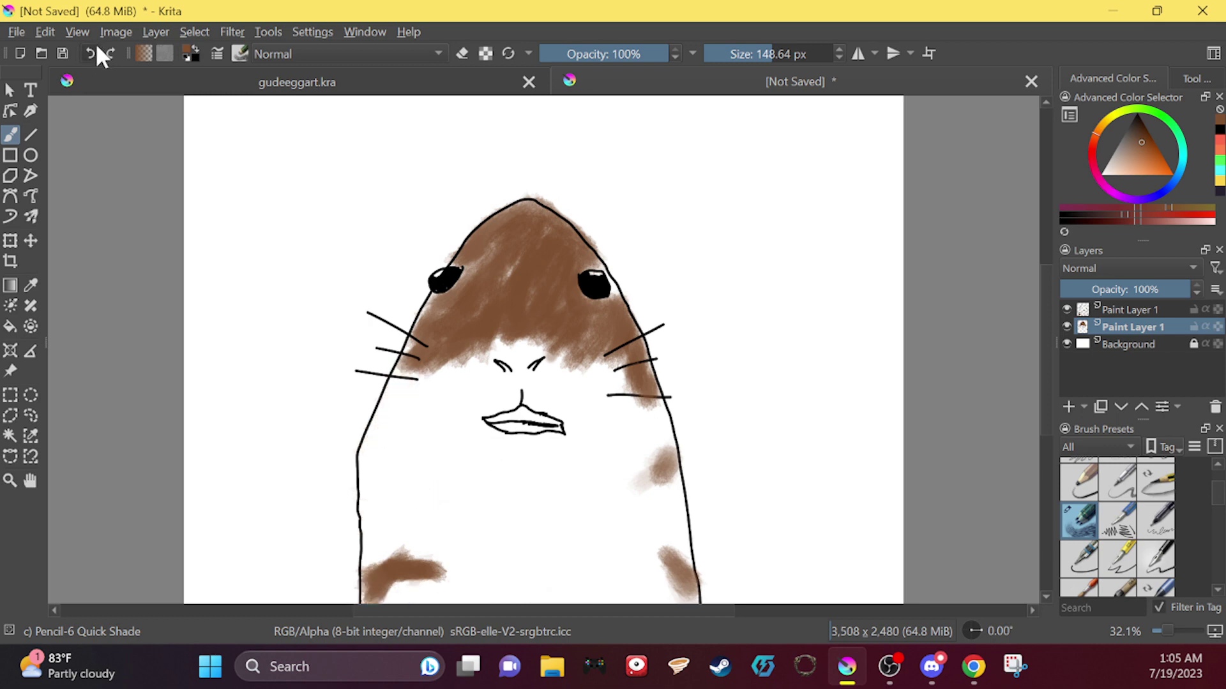
{"action": "left_click", "coordinate": [95, 45]}
{"action": "left_click", "coordinate": [95, 44]}
{"action": "left_click", "coordinate": [96, 44]}
{"action": "left_click", "coordinate": [97, 44]}
{"action": "left_click", "coordinate": [99, 43]}
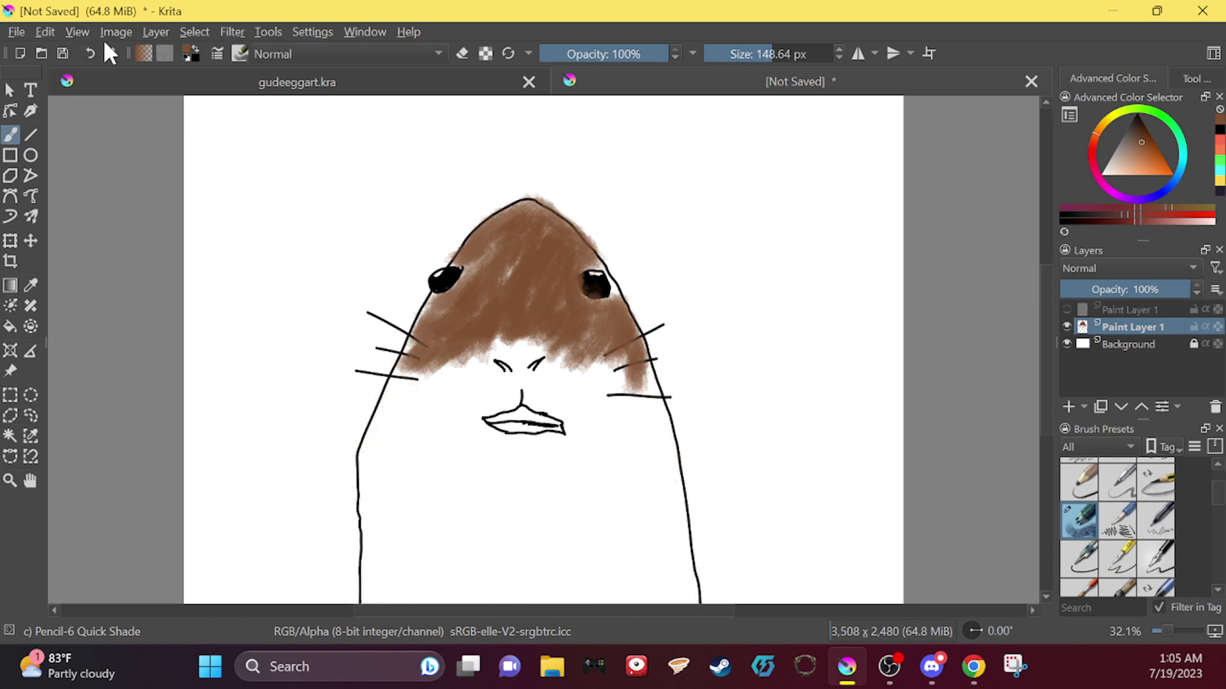
Step: Undo the brown fur strokes over the forehead, around the eyes and on the cheeks
{"action": "left_click", "coordinate": [94, 47]}
{"action": "left_click", "coordinate": [94, 46]}
{"action": "left_click", "coordinate": [94, 45]}
{"action": "left_click", "coordinate": [92, 46]}
{"action": "left_click", "coordinate": [90, 47]}
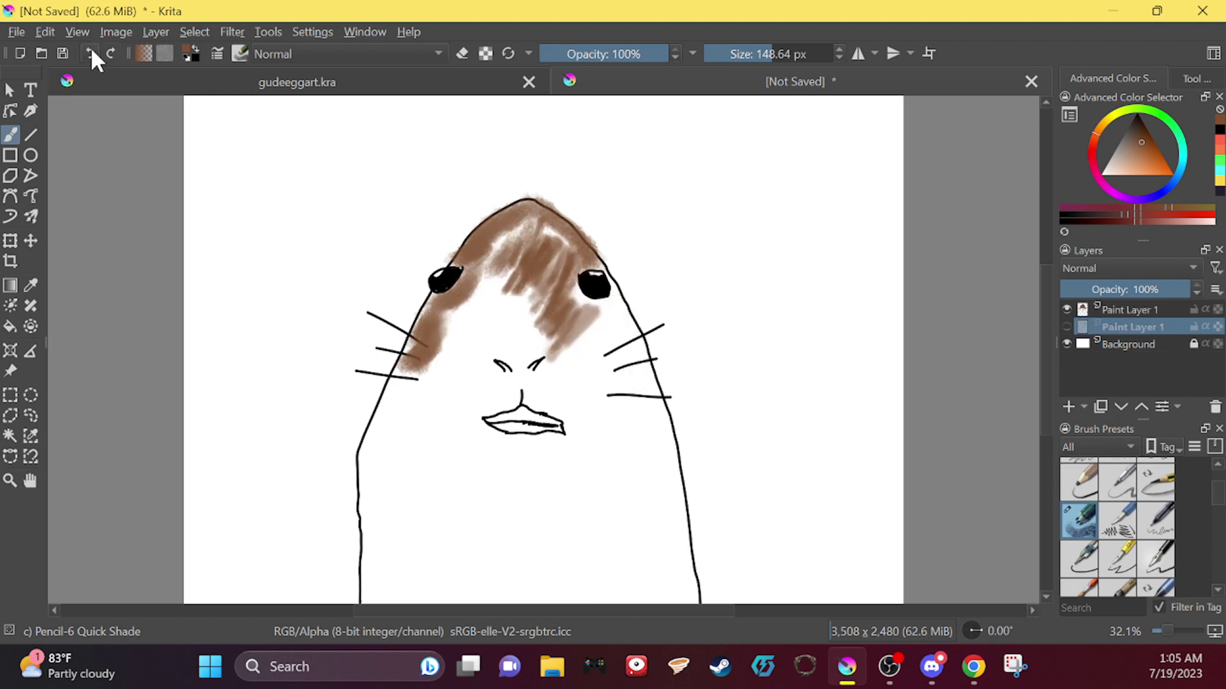
{"action": "left_click", "coordinate": [96, 44]}
{"action": "left_click", "coordinate": [99, 42]}
{"action": "left_click", "coordinate": [93, 44]}
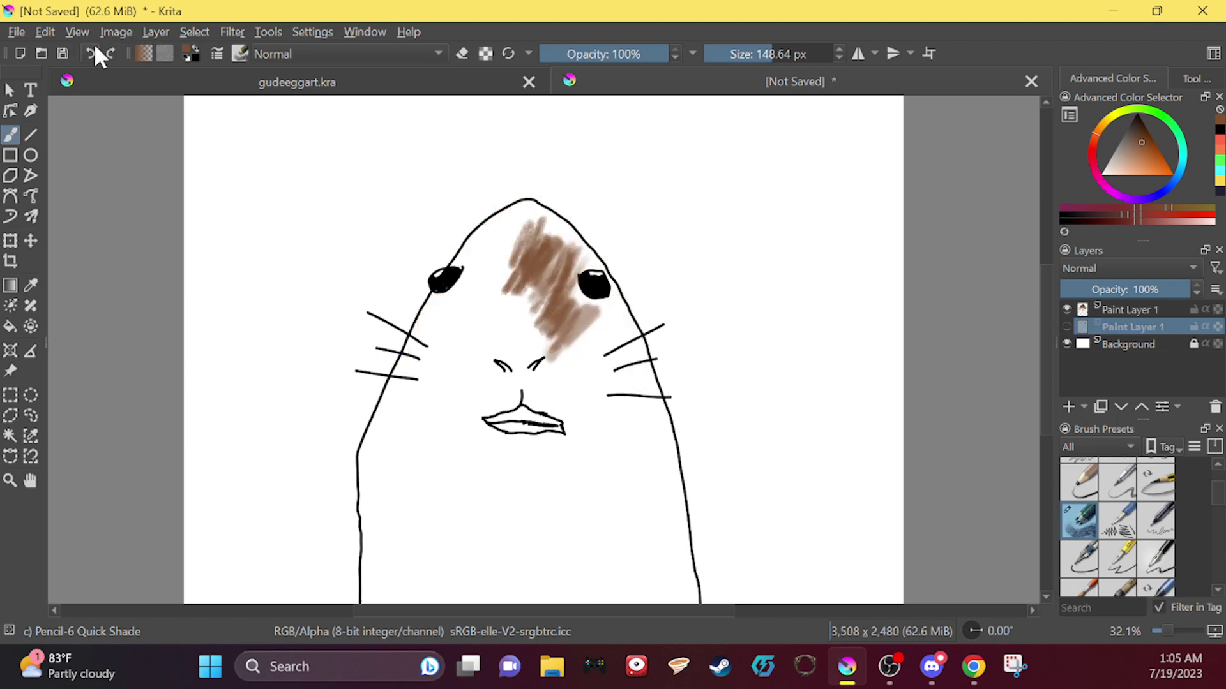
{"action": "left_click", "coordinate": [94, 43]}
{"action": "left_click", "coordinate": [94, 42]}
{"action": "left_click", "coordinate": [94, 42]}
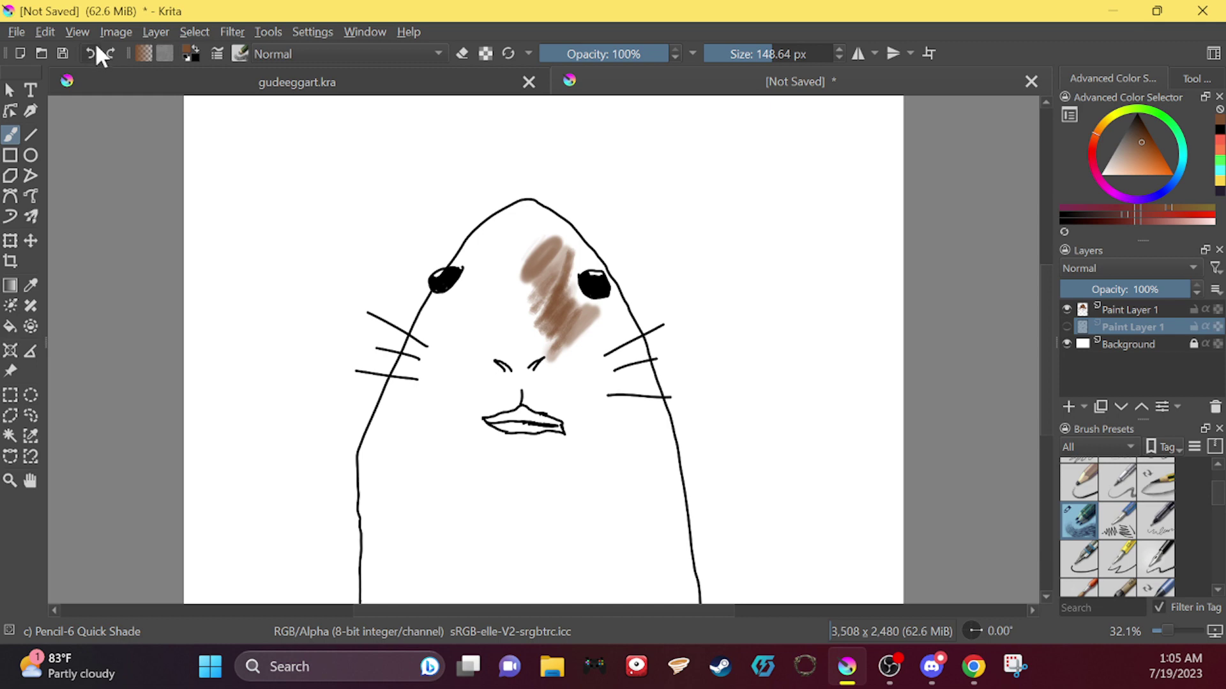
{"action": "left_click", "coordinate": [95, 43]}
{"action": "left_click", "coordinate": [95, 43]}
{"action": "left_click", "coordinate": [96, 41]}
{"action": "left_click", "coordinate": [97, 40]}
{"action": "left_click", "coordinate": [98, 41]}
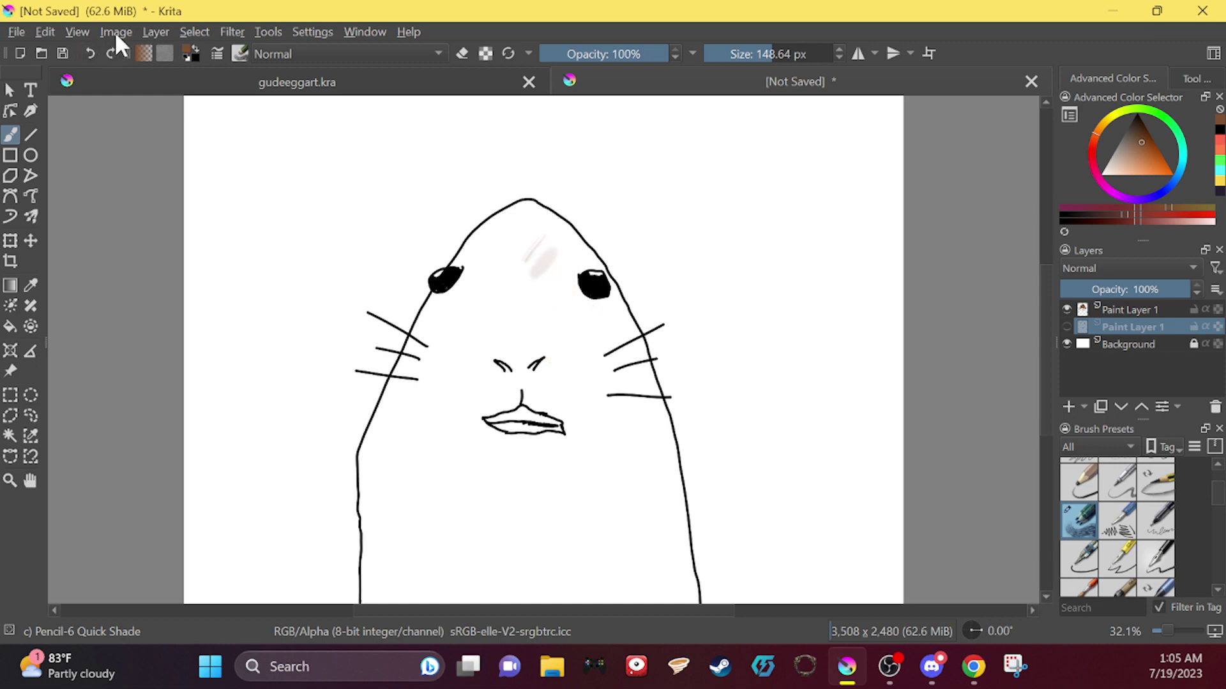
Step: Select the upper Paint Layer 1 and make the hidden lower Paint Layer 1 visible
{"action": "left_click", "coordinate": [1129, 309]}
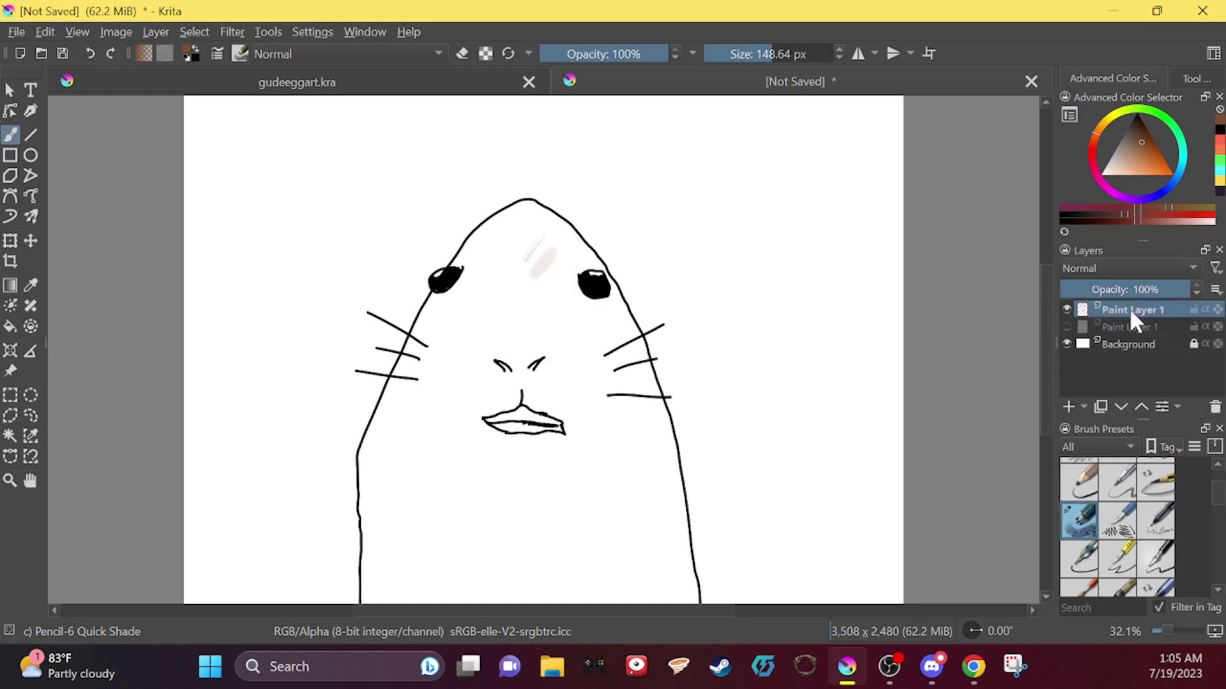
{"action": "left_click", "coordinate": [1068, 309]}
{"action": "left_click", "coordinate": [1067, 309]}
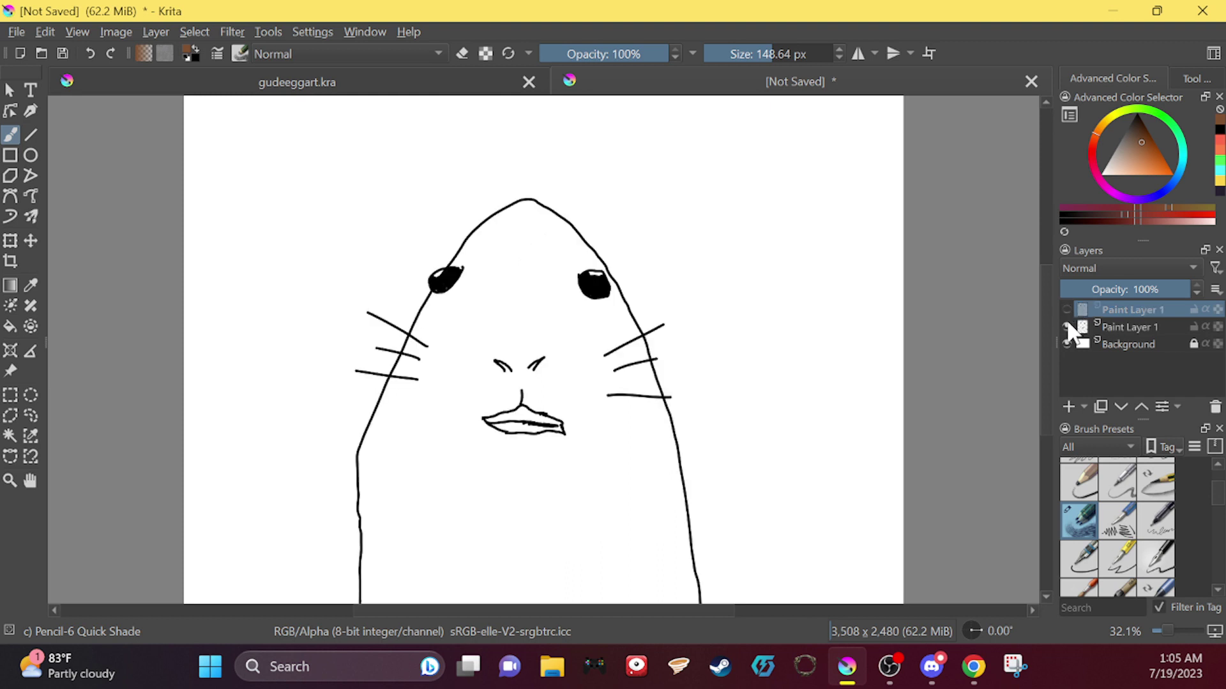
{"action": "left_click", "coordinate": [1067, 310]}
{"action": "left_click", "coordinate": [1067, 310]}
{"action": "left_click", "coordinate": [1068, 326]}
Step: Try to paint brown fur from the top of the head down past the left eye
{"action": "mouse_move", "coordinate": [539, 266]}
{"action": "left_mouse_down"}
{"action": "mouse_move", "coordinate": [568, 225]}
{"action": "mouse_move", "coordinate": [525, 232]}
{"action": "mouse_move", "coordinate": [528, 208]}
{"action": "mouse_move", "coordinate": [477, 235]}
{"action": "mouse_move", "coordinate": [498, 236]}
{"action": "mouse_move", "coordinate": [469, 250]}
{"action": "mouse_move", "coordinate": [490, 252]}
{"action": "mouse_move", "coordinate": [489, 266]}
{"action": "mouse_move", "coordinate": [468, 296]}
{"action": "mouse_move", "coordinate": [476, 259]}
{"action": "mouse_move", "coordinate": [434, 318]}
{"action": "mouse_move", "coordinate": [501, 277]}
{"action": "mouse_move", "coordinate": [487, 301]}
{"action": "mouse_move", "coordinate": [510, 281]}
{"action": "left_mouse_up"}
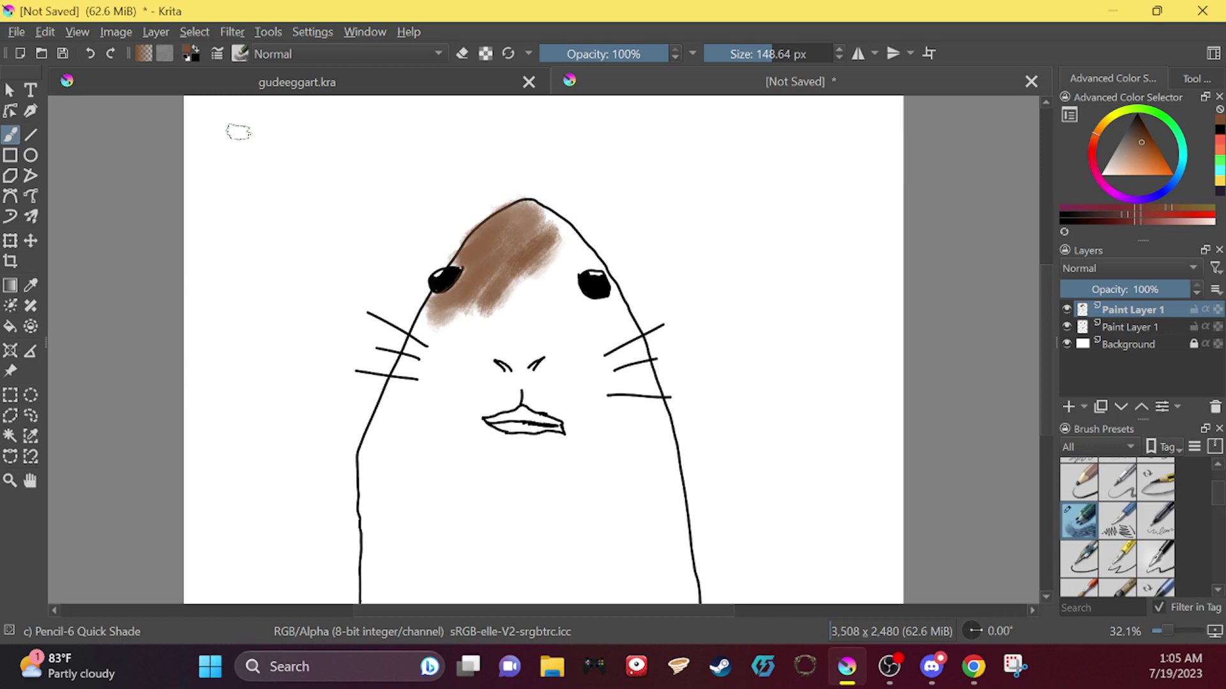
{"action": "left_click", "coordinate": [89, 51]}
{"action": "left_click", "coordinate": [93, 49]}
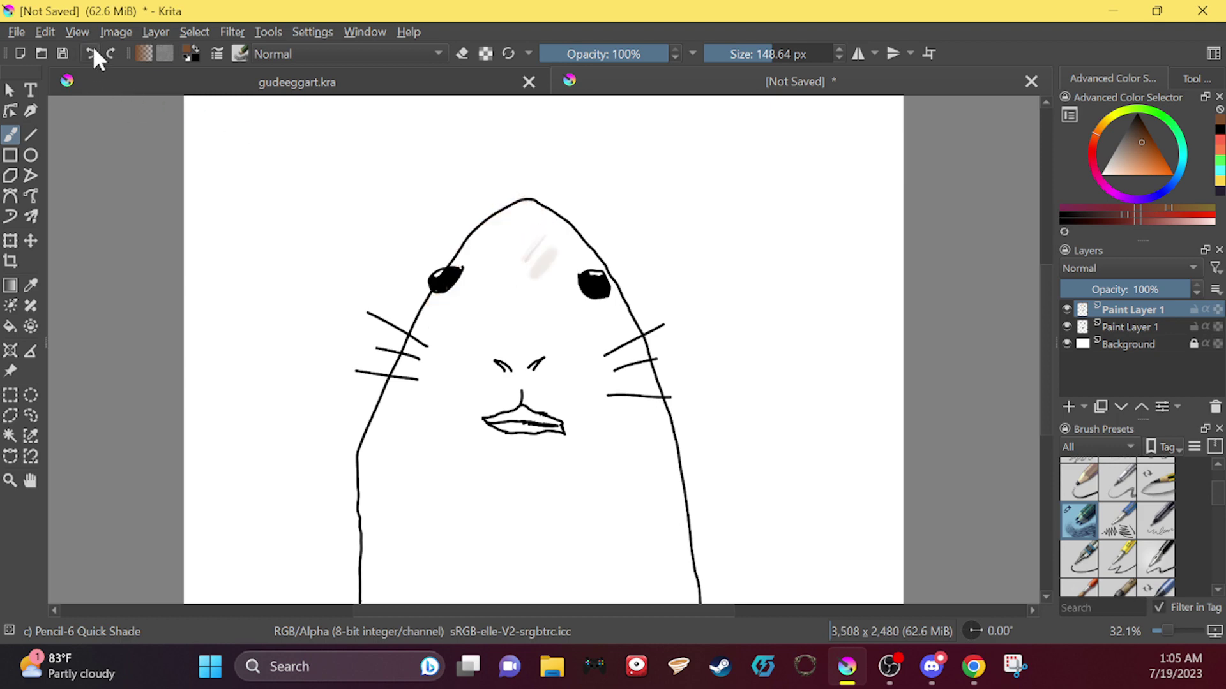
Step: Try to fill the animal's head and body with brown using the Fill tool
{"action": "left_click", "coordinate": [18, 320]}
{"action": "left_click", "coordinate": [582, 327]}
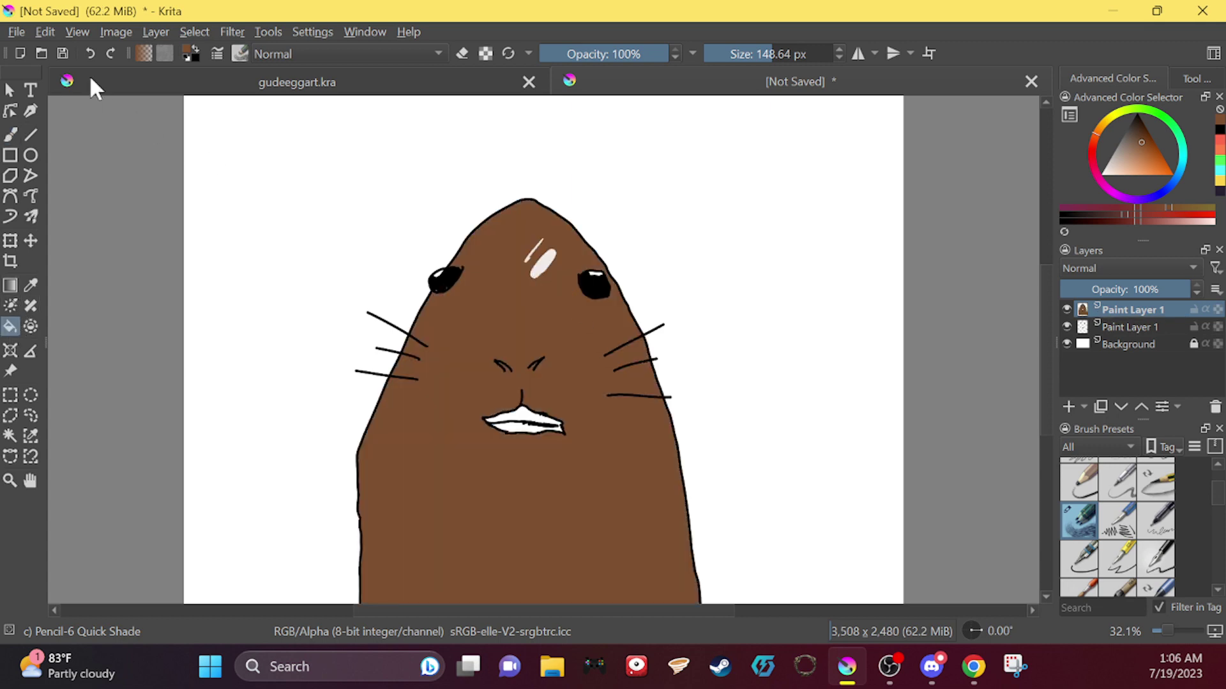
{"action": "left_click", "coordinate": [95, 53]}
{"action": "left_click", "coordinate": [525, 258]}
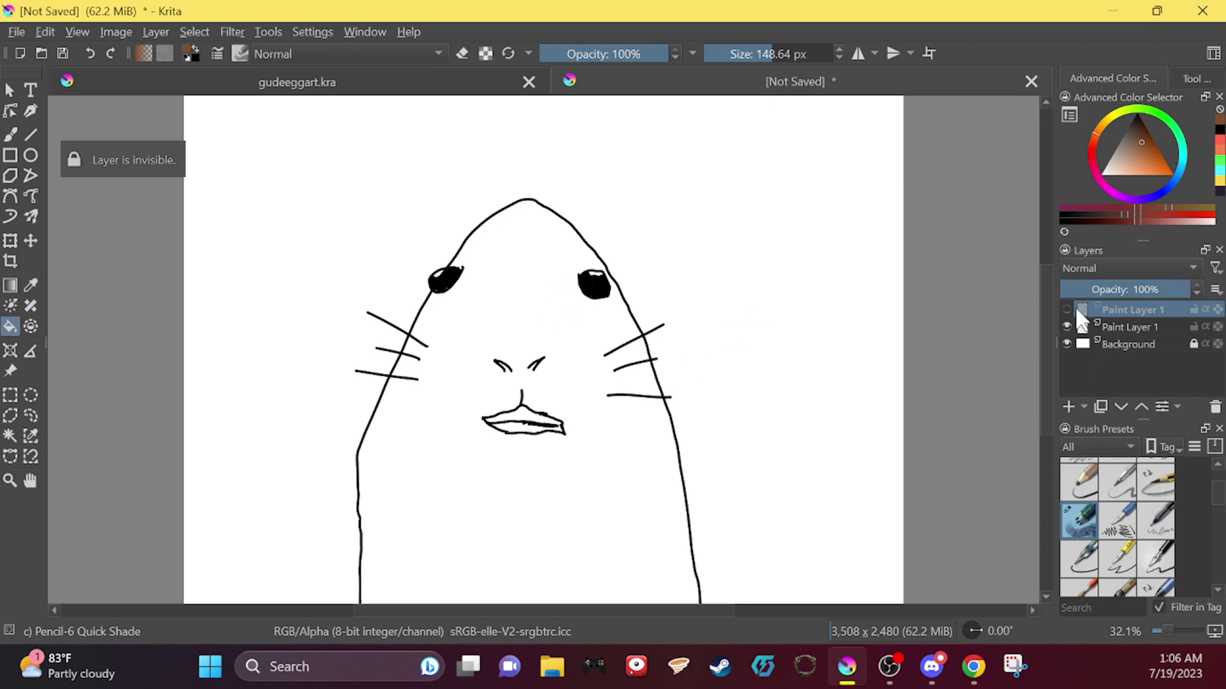
{"action": "left_click", "coordinate": [90, 53]}
Step: Erase the faint strokes left on the forehead of the upper Paint Layer 1 and fill the head and body with brown
{"action": "left_click", "coordinate": [1066, 310]}
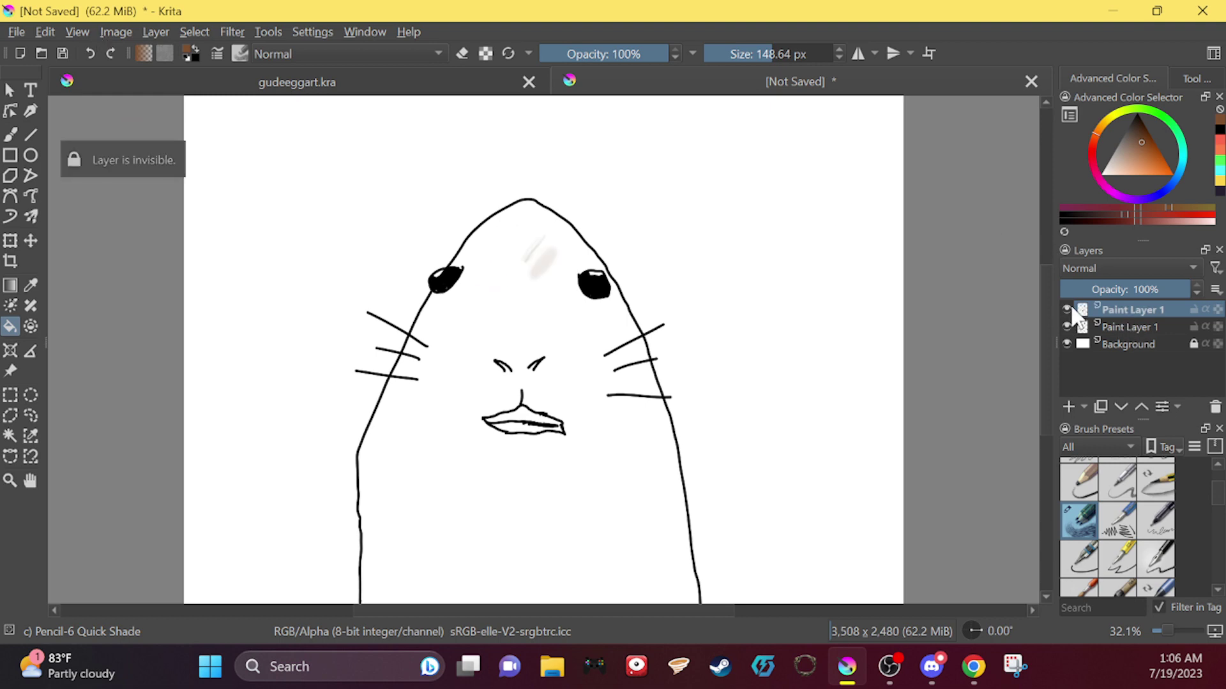
{"action": "left_click", "coordinate": [462, 54]}
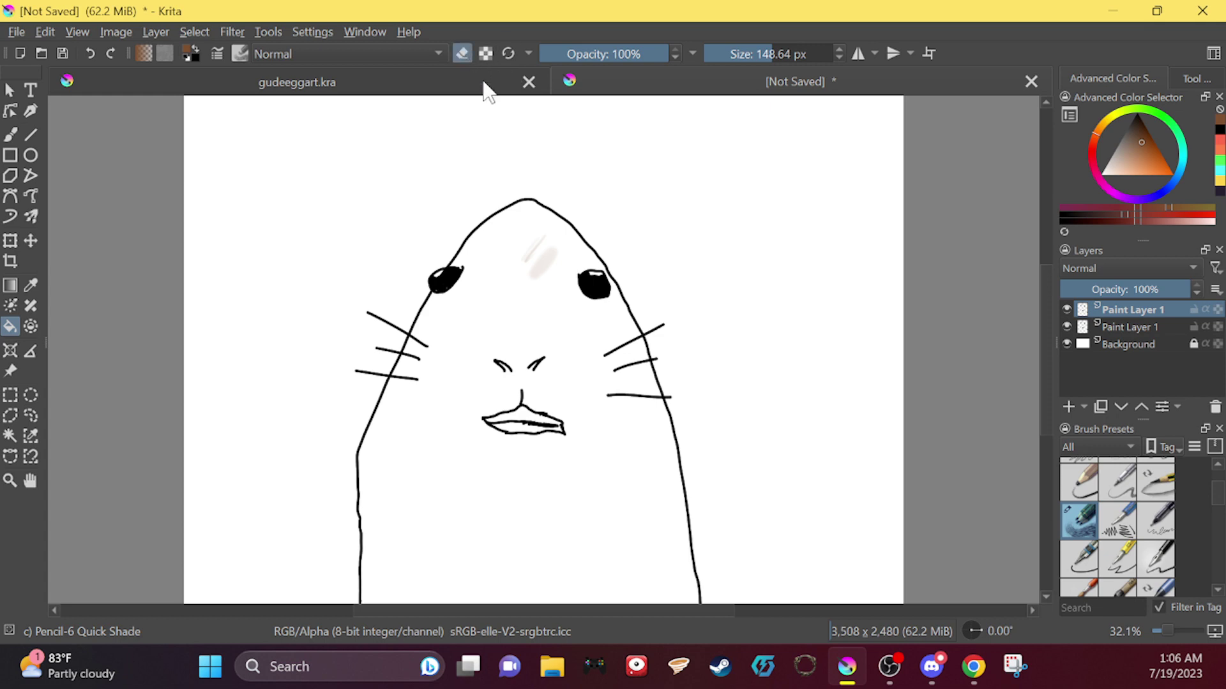
{"action": "left_click_drag", "start_coordinate": [548, 248], "coordinate": [536, 273]}
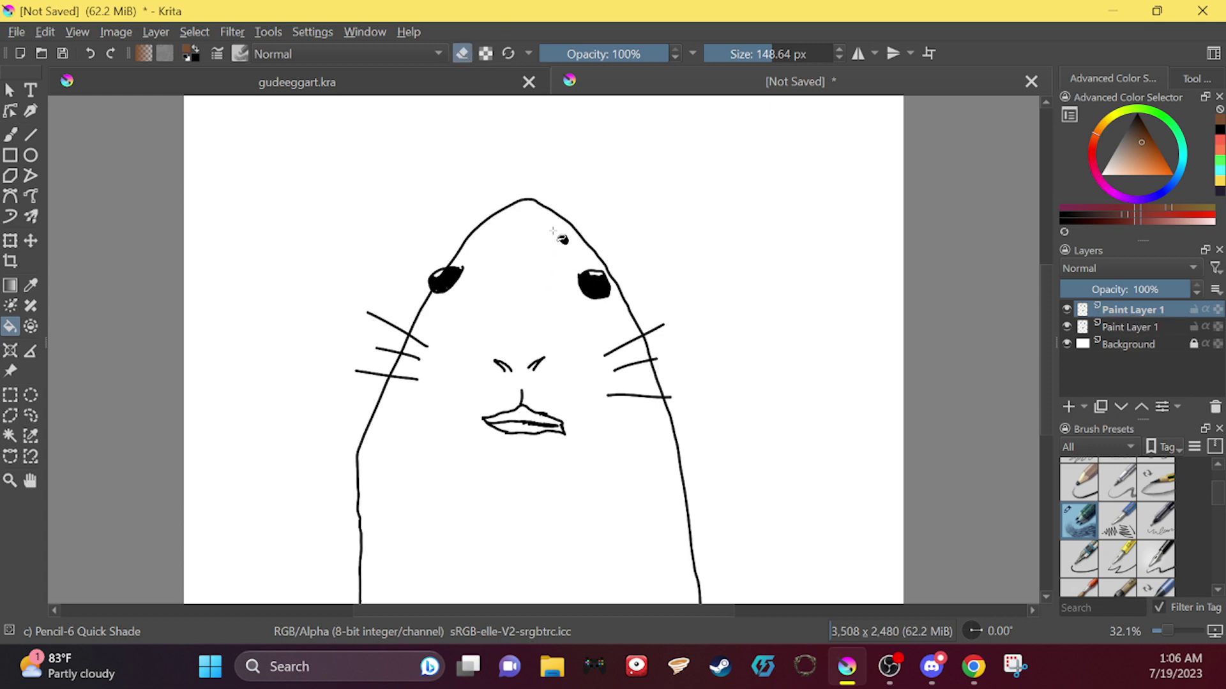
{"action": "left_click", "coordinate": [462, 53]}
{"action": "left_click", "coordinate": [550, 293]}
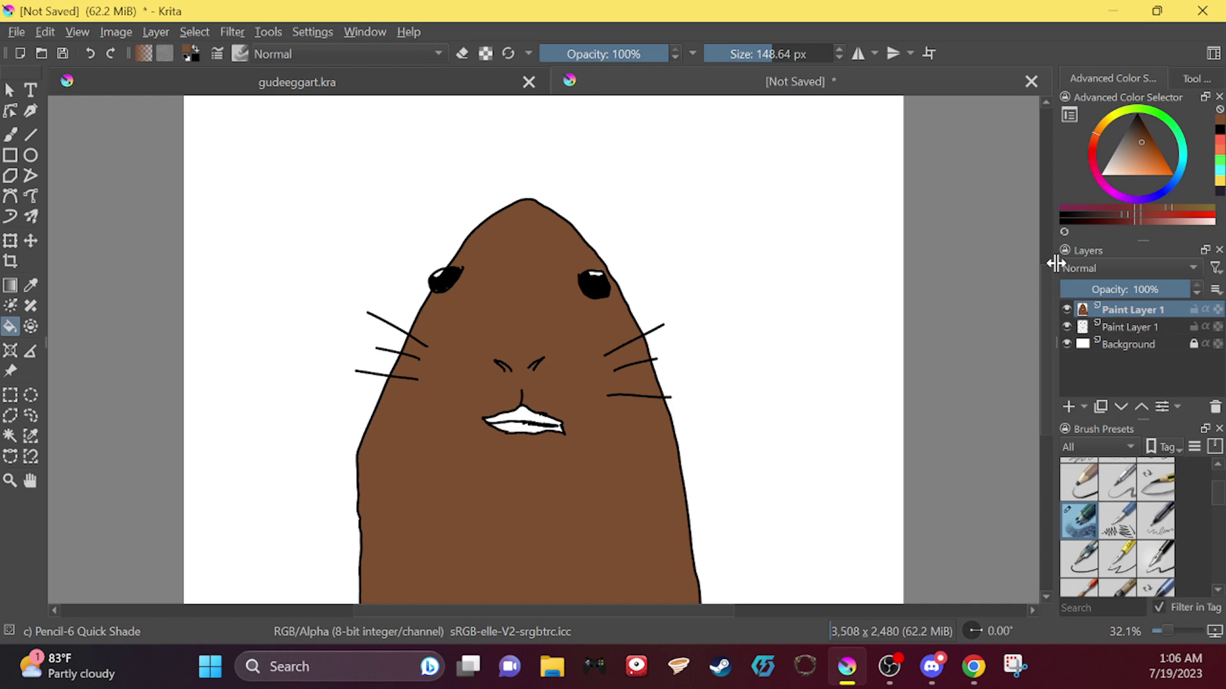
Step: Add a new paint layer above the brown-filled Paint Layer 1
{"action": "right_click", "coordinate": [1110, 311]}
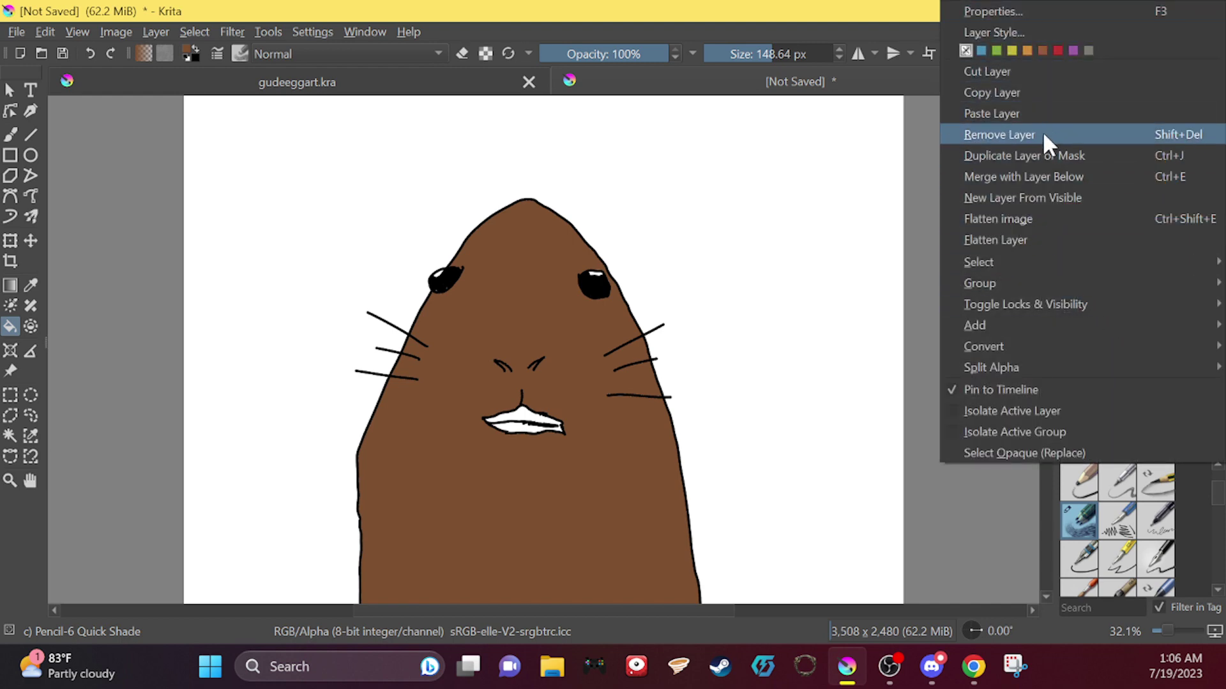
{"action": "left_click", "coordinate": [971, 506]}
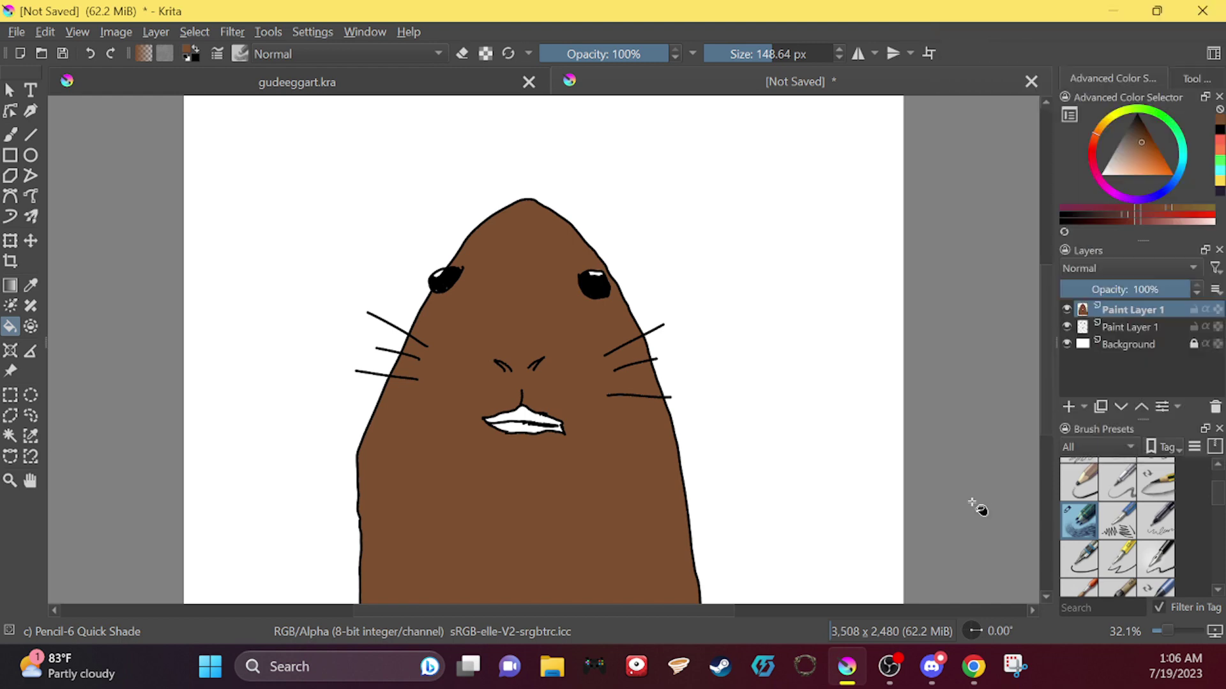
{"action": "left_click", "coordinate": [1067, 407]}
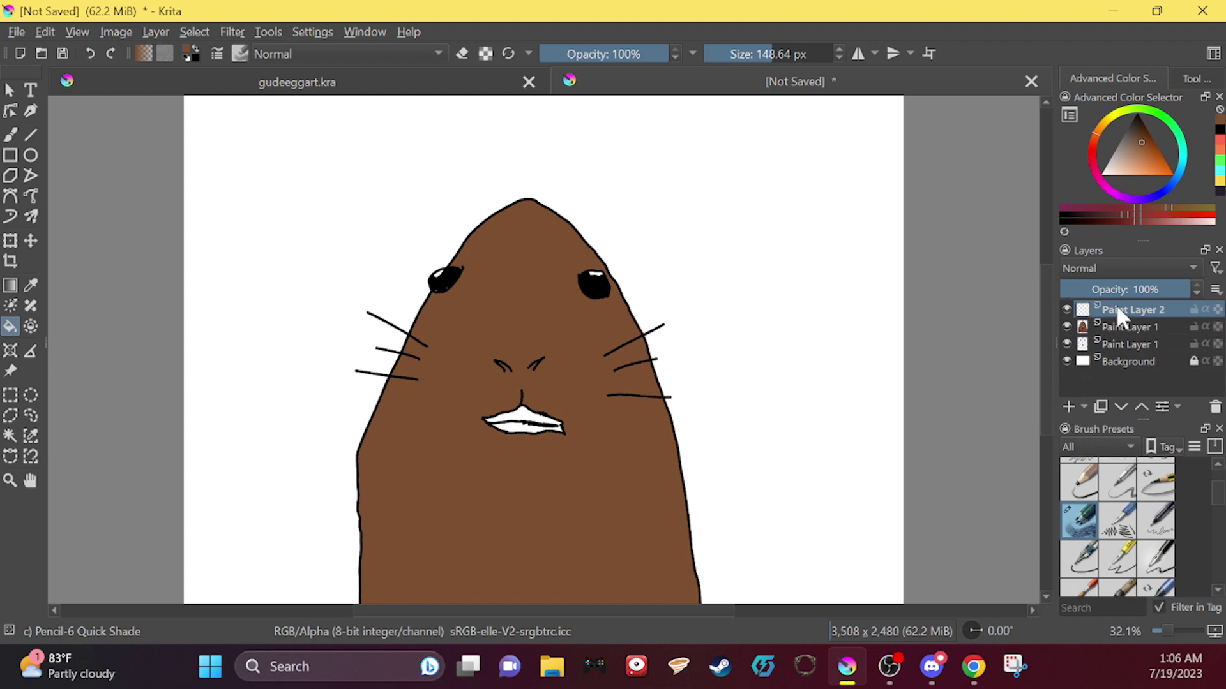
Step: Hide and show the two Paint Layer 1 layers to examine what each one contains
{"action": "left_click", "coordinate": [1066, 327]}
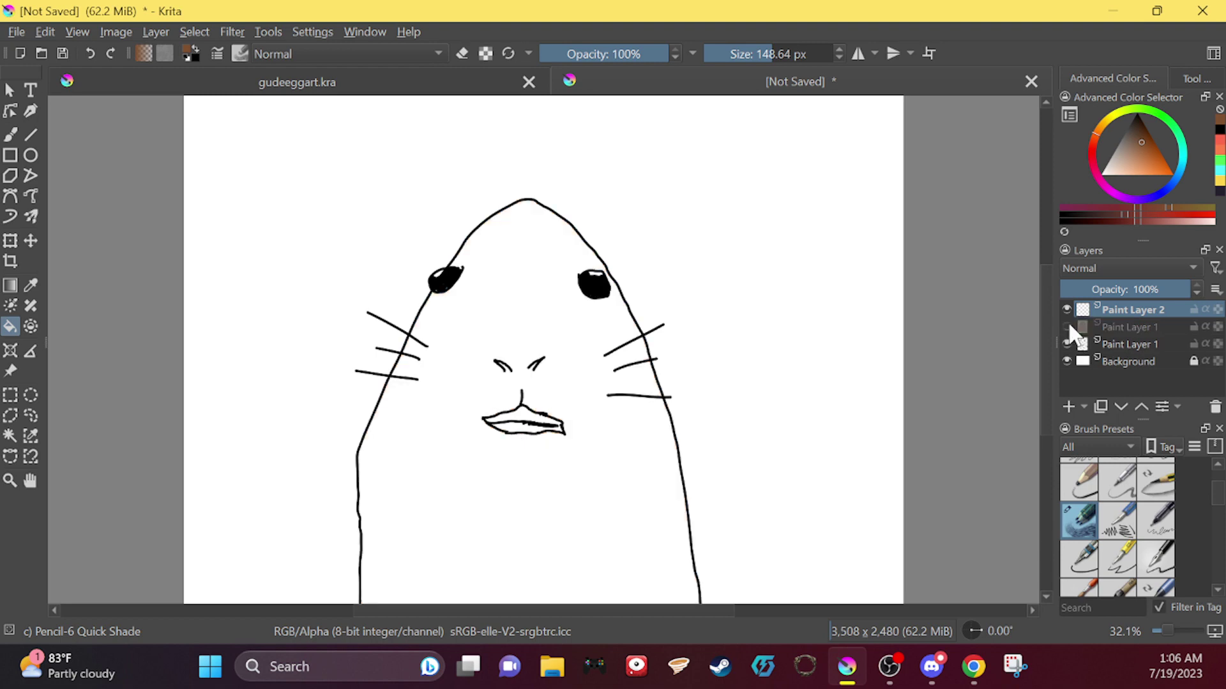
{"action": "left_click", "coordinate": [1067, 327]}
{"action": "left_click", "coordinate": [1066, 327]}
{"action": "left_click", "coordinate": [1066, 344]}
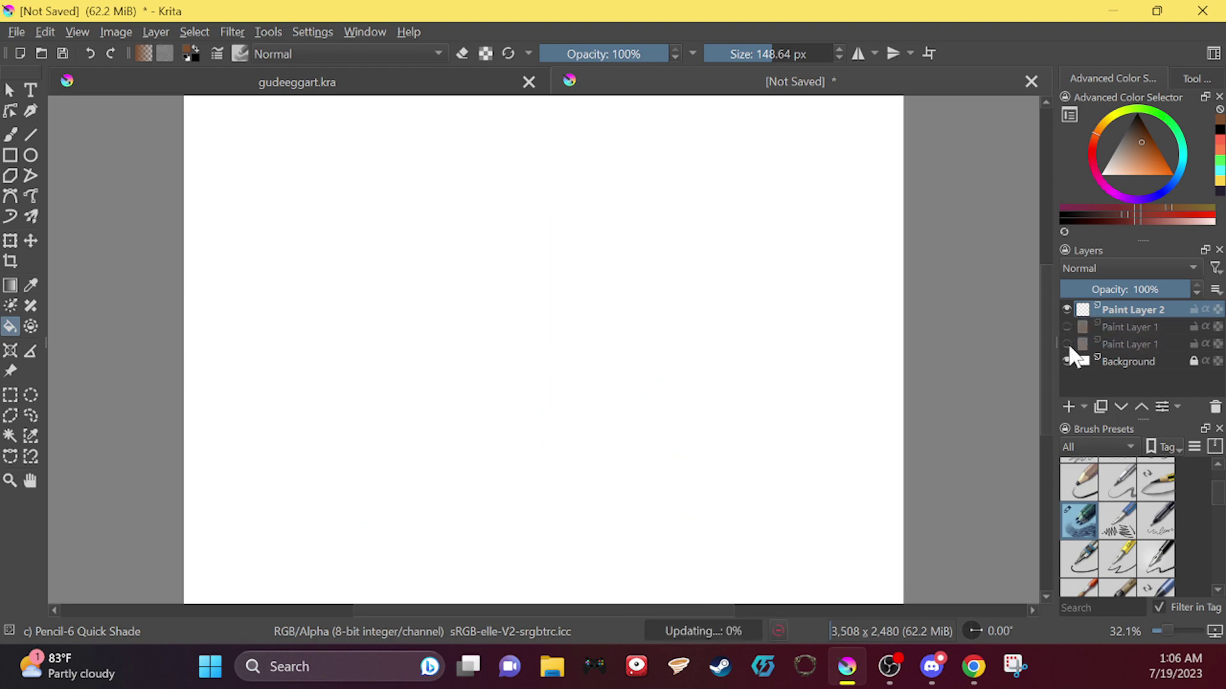
{"action": "left_click", "coordinate": [1067, 344]}
{"action": "left_click", "coordinate": [1067, 325]}
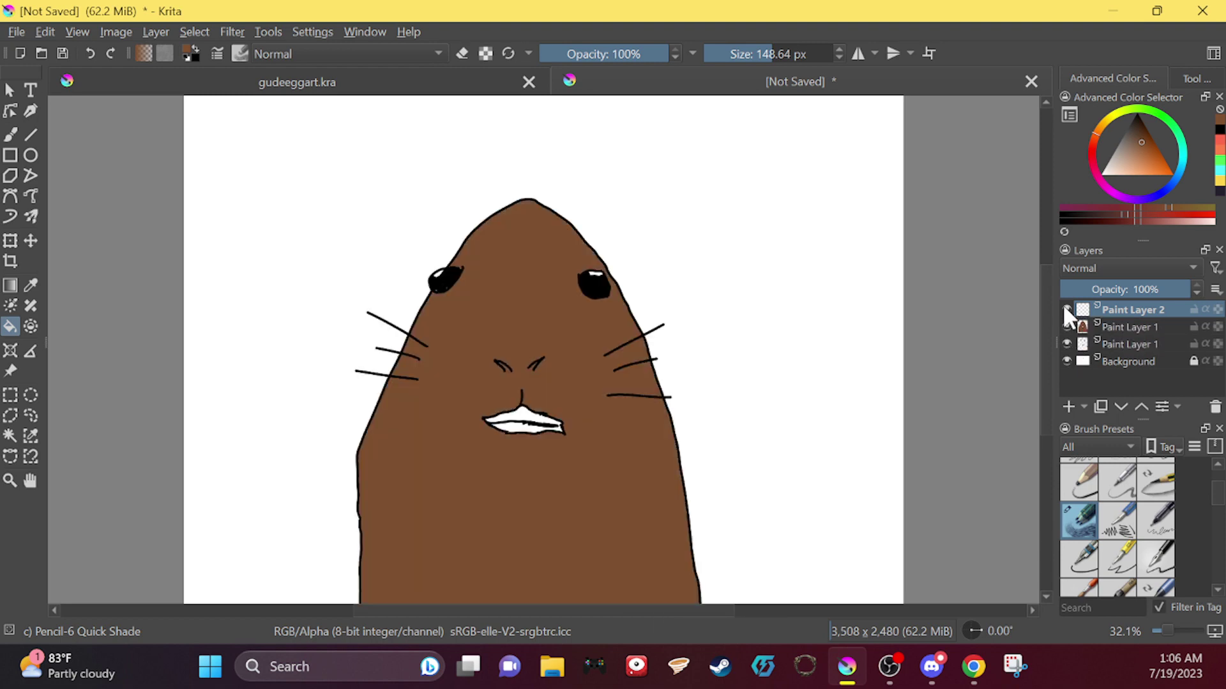
{"action": "right_click", "coordinate": [1135, 309]}
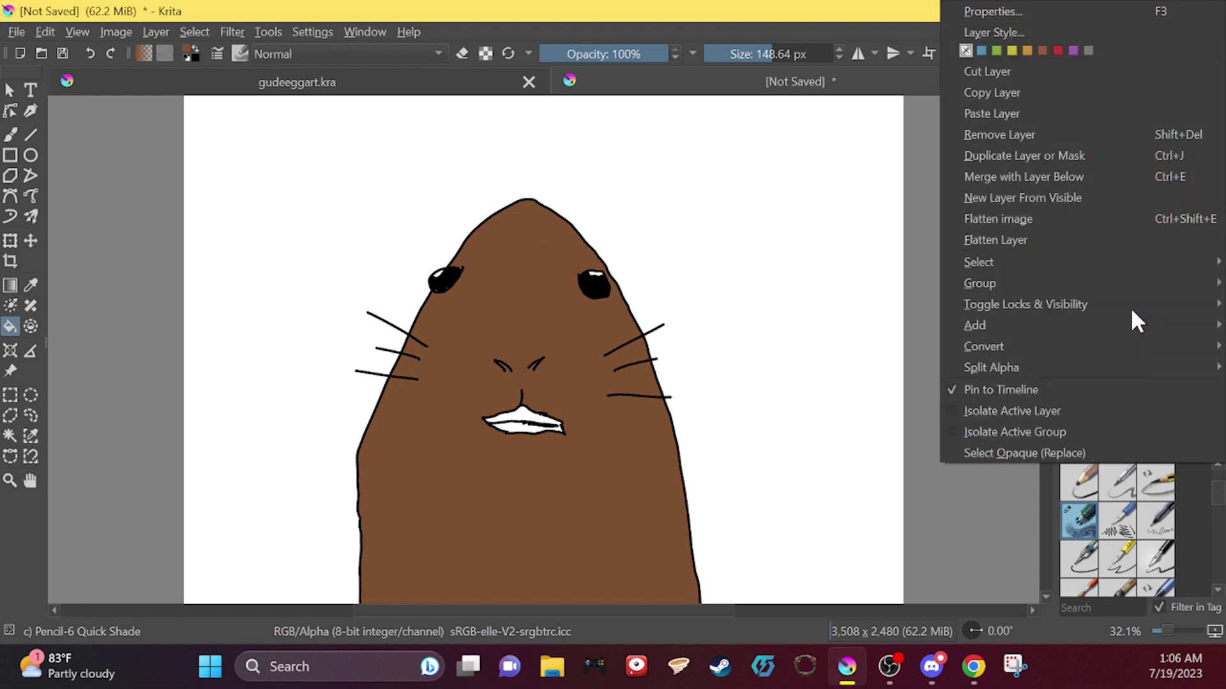
{"action": "left_click", "coordinate": [982, 507]}
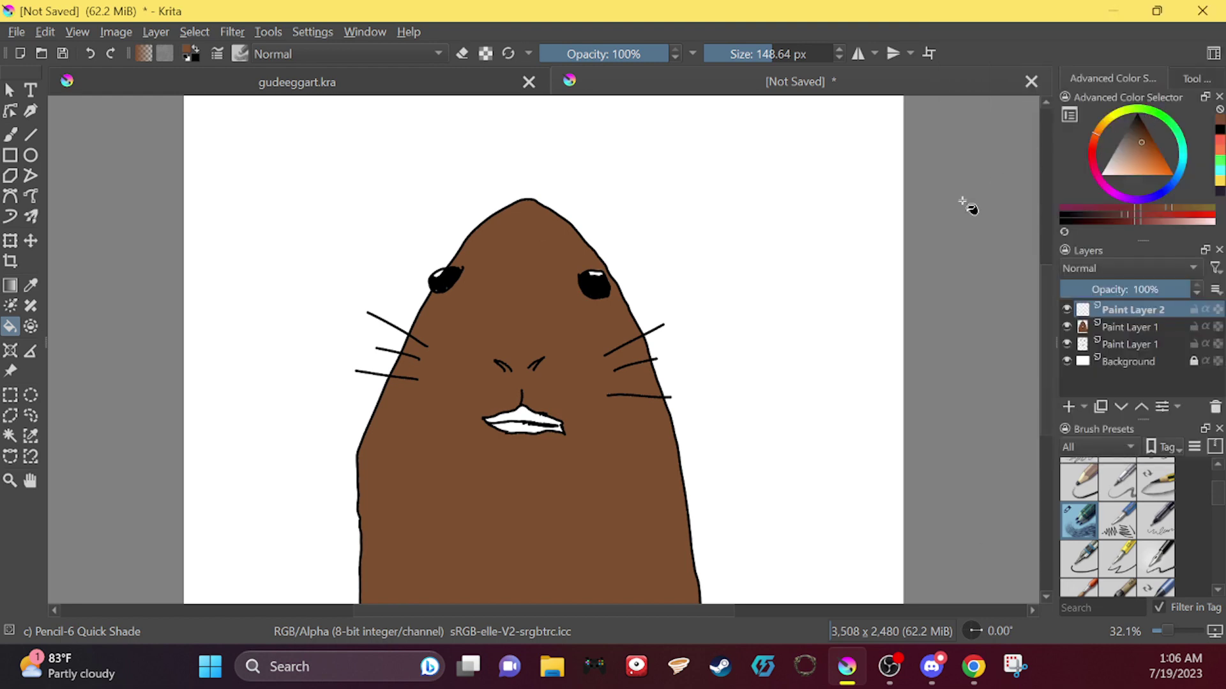
{"action": "left_click", "coordinate": [1127, 325]}
{"action": "right_click", "coordinate": [1124, 320]}
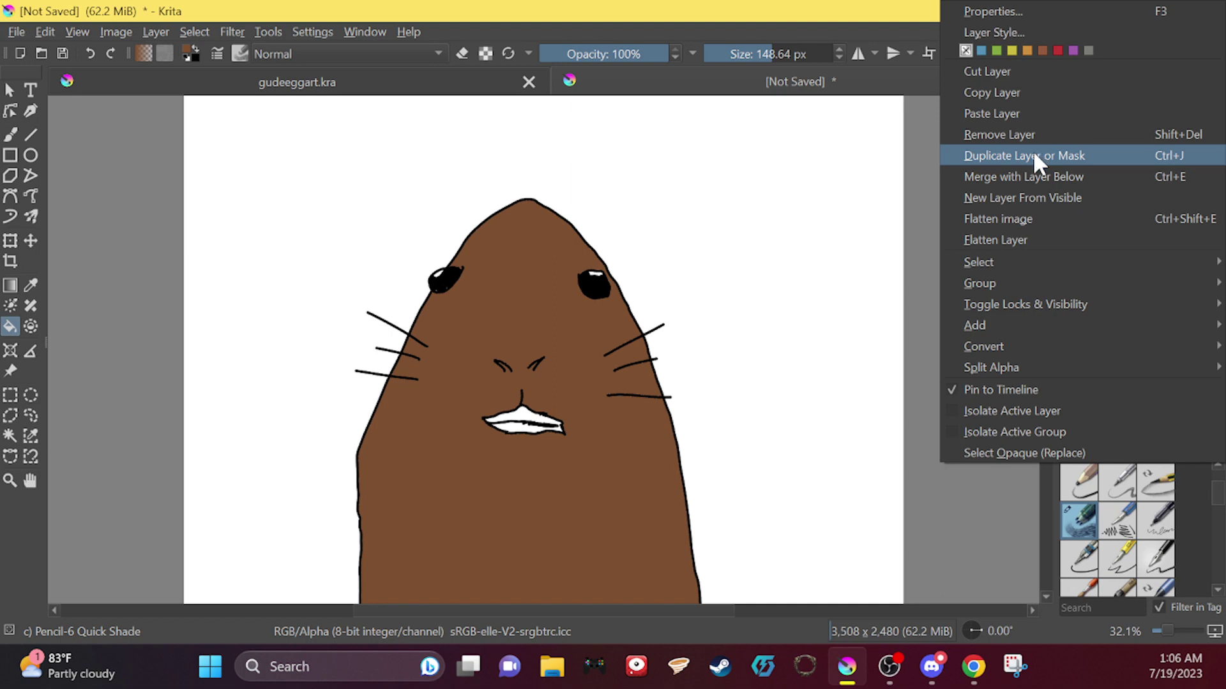
{"action": "left_click", "coordinate": [944, 490]}
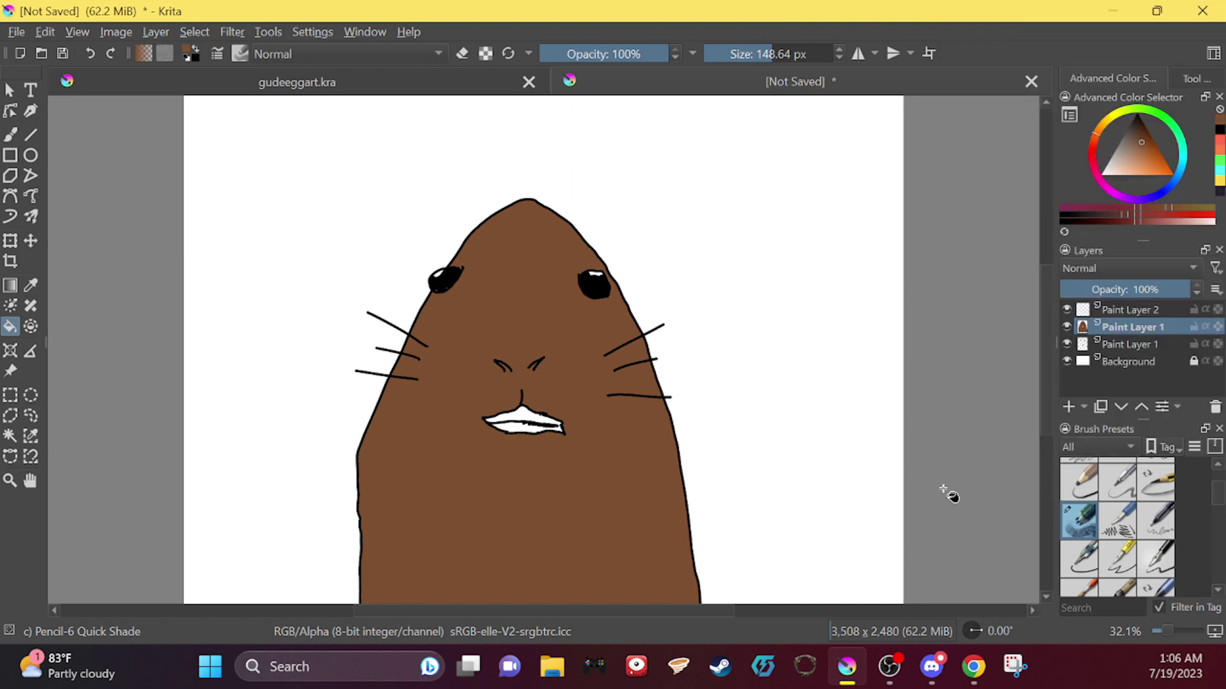
Step: Select Paint Layer 2 and set the foreground colour to a pale pink
{"action": "left_click", "coordinate": [1133, 309]}
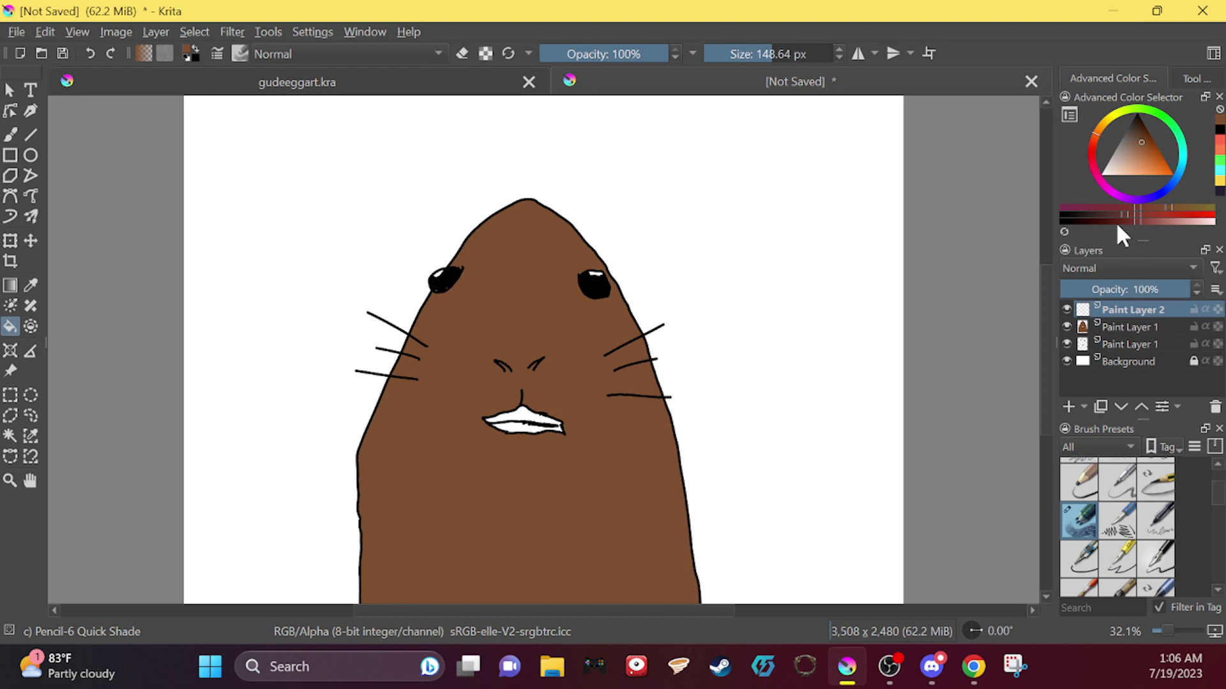
{"action": "left_click", "coordinate": [1108, 182]}
{"action": "mouse_move", "coordinate": [1122, 168]}
{"action": "left_mouse_down"}
{"action": "mouse_move", "coordinate": [1131, 157]}
{"action": "mouse_move", "coordinate": [1113, 170]}
{"action": "left_mouse_up"}
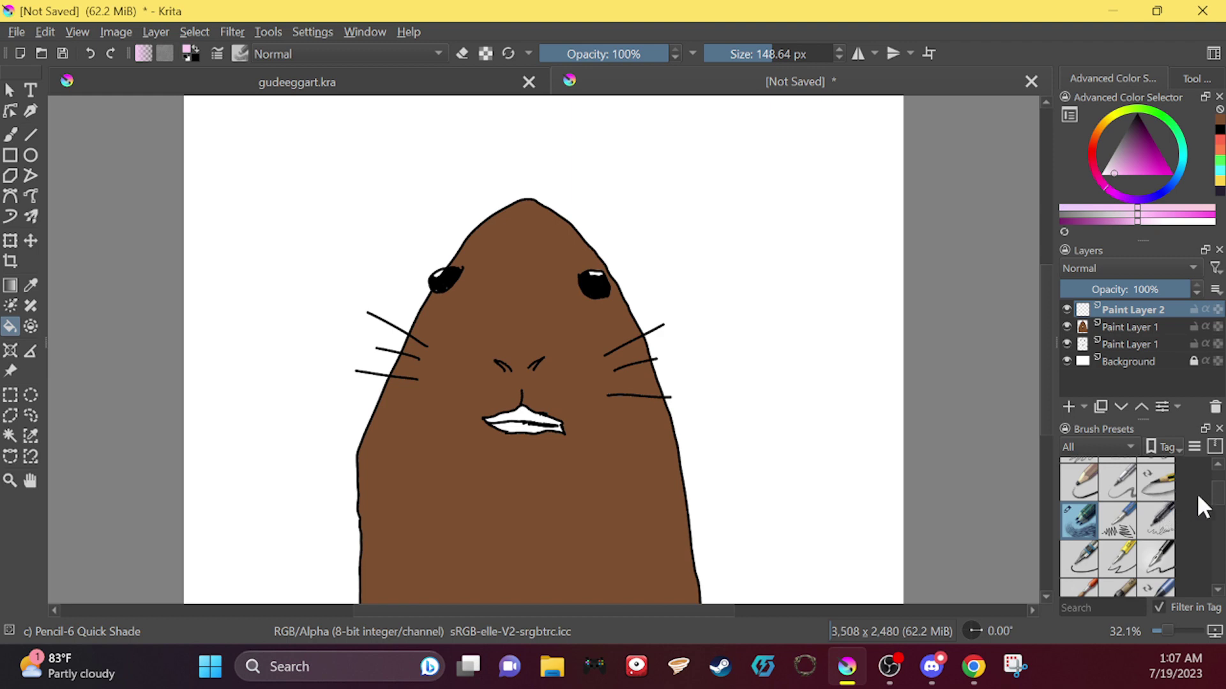
Step: Try painting the nose pale pink on Paint Layer 2 using the Basic-3 Flow brush
{"action": "scroll", "coordinate": [1198, 497], "scroll_direction": "up", "scroll_amount": 3}
{"action": "left_click", "coordinate": [1079, 504]}
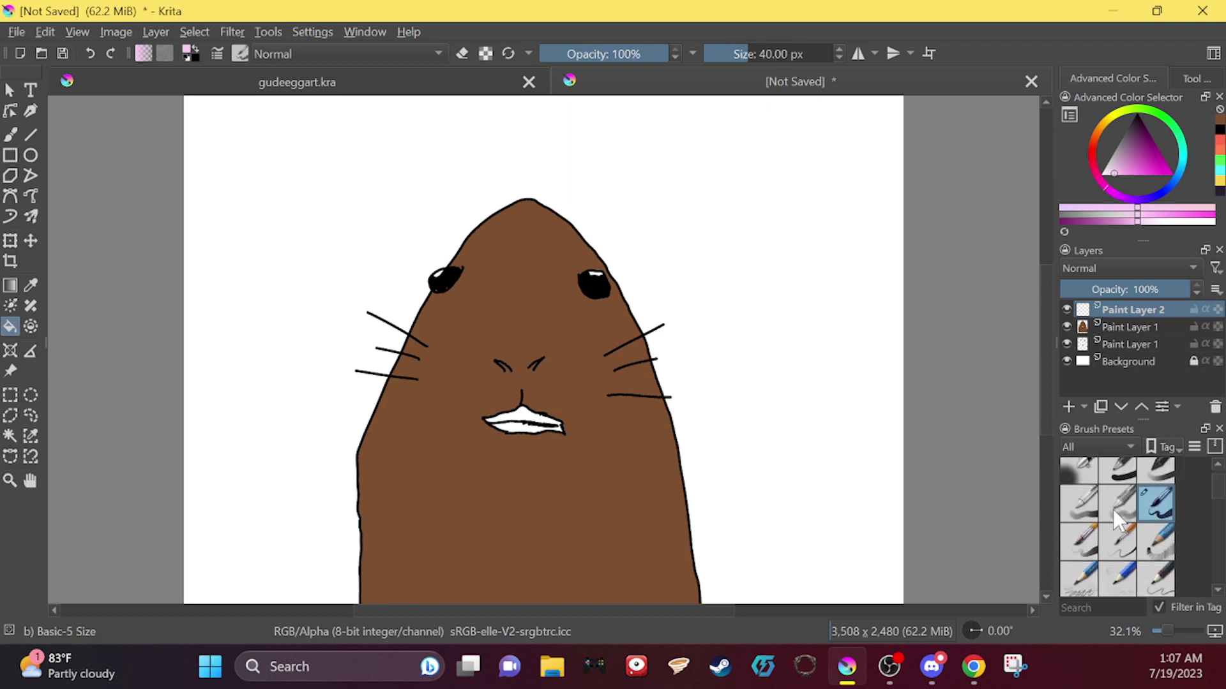
{"action": "left_click", "coordinate": [527, 374]}
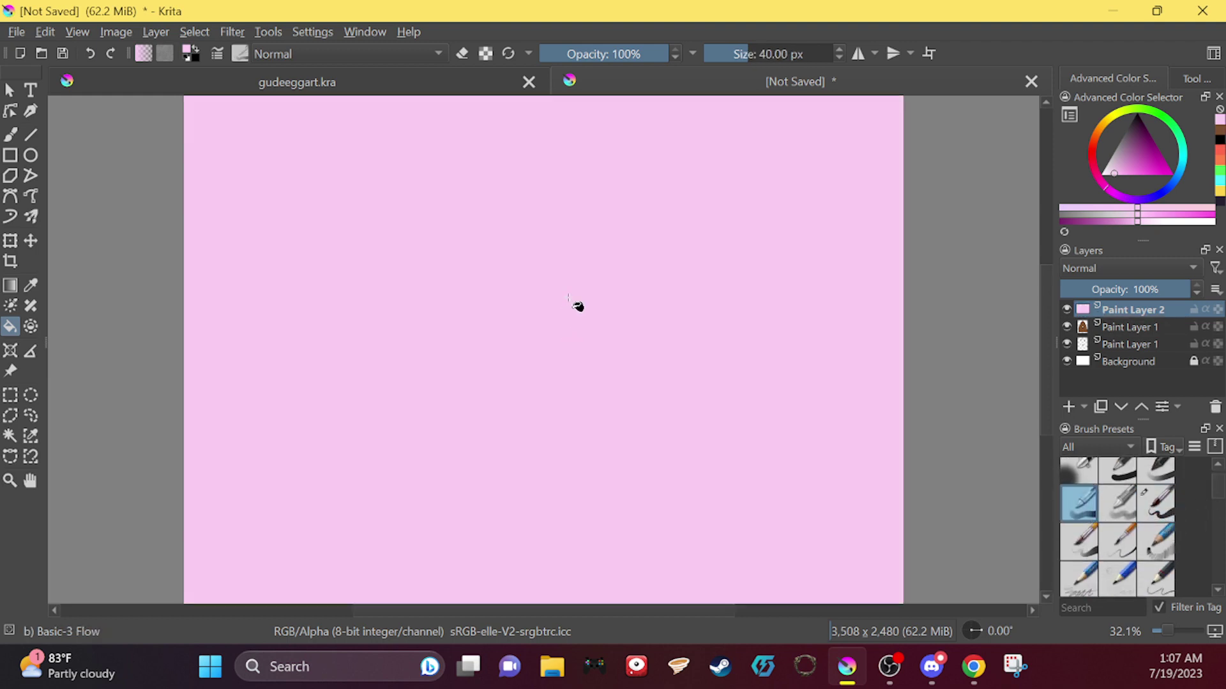
{"action": "left_click", "coordinate": [90, 53]}
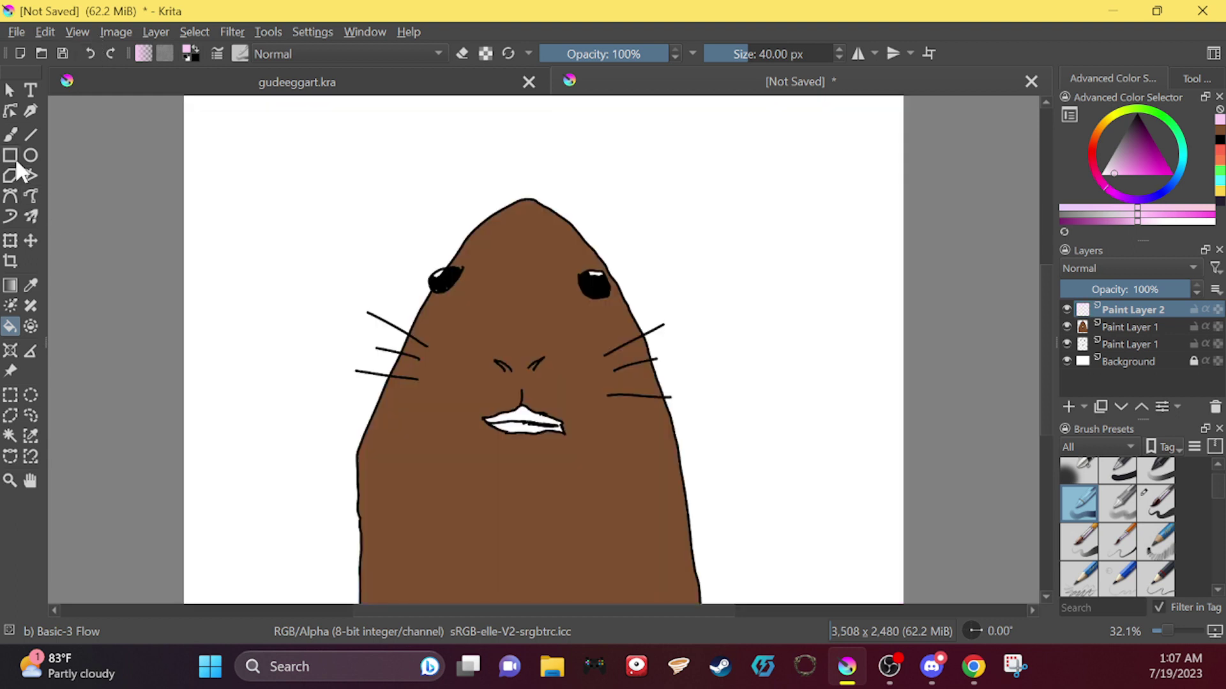
{"action": "left_click", "coordinate": [11, 135]}
{"action": "left_click_drag", "start_coordinate": [530, 369], "coordinate": [522, 366]}
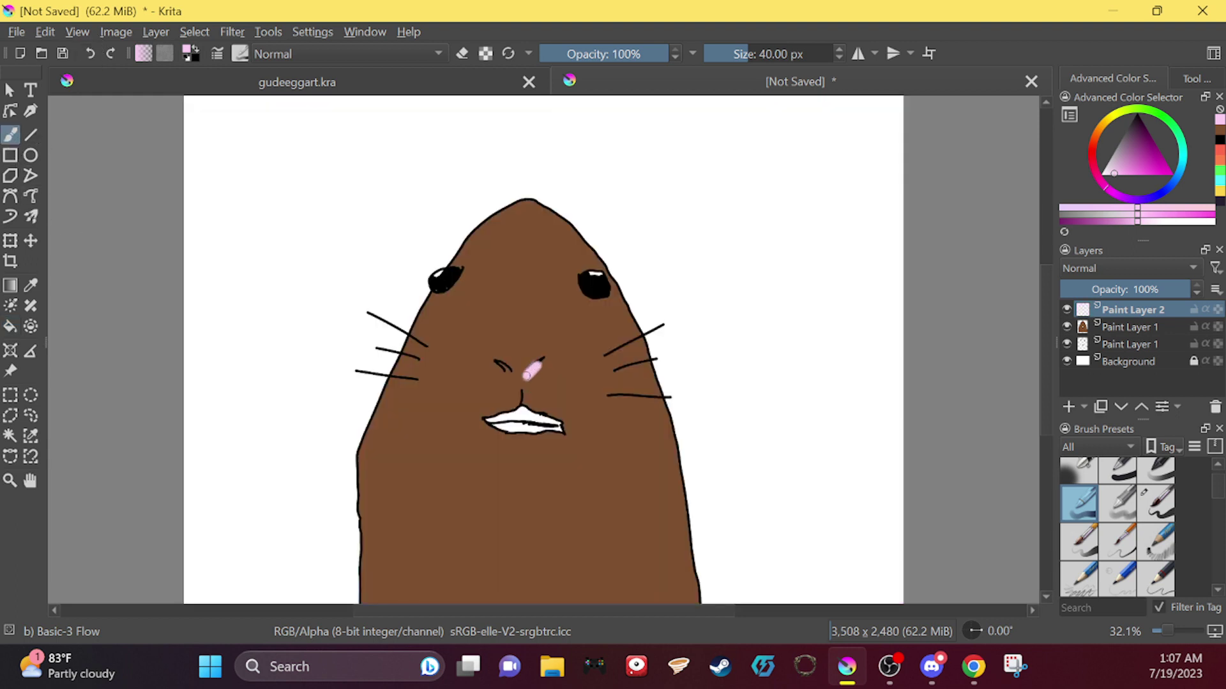
{"action": "key", "text": "ctrl+z"}
Step: Try a pale pink stroke on the nose on the brown-filled Paint Layer 1, and try lowering that layer's opacity
{"action": "left_click", "coordinate": [1135, 327]}
{"action": "mouse_move", "coordinate": [520, 363]}
{"action": "left_mouse_down"}
{"action": "mouse_move", "coordinate": [540, 362]}
{"action": "mouse_move", "coordinate": [526, 376]}
{"action": "left_mouse_up"}
{"action": "left_click", "coordinate": [91, 51]}
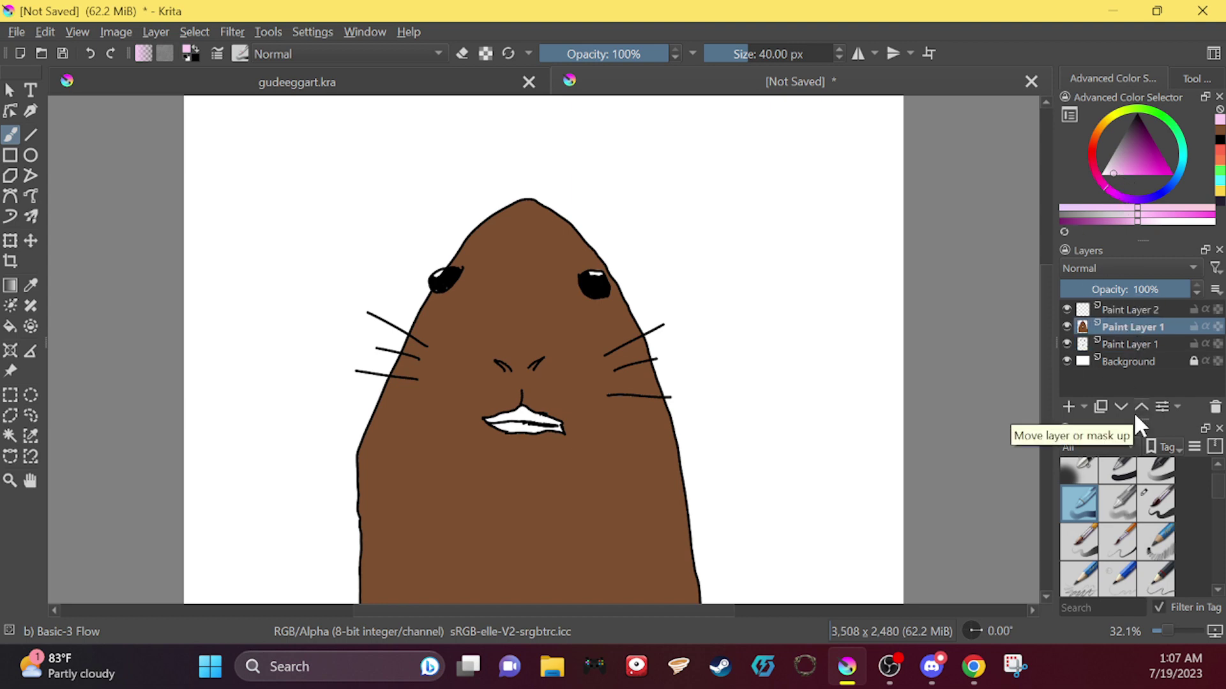
{"action": "left_click", "coordinate": [1127, 290]}
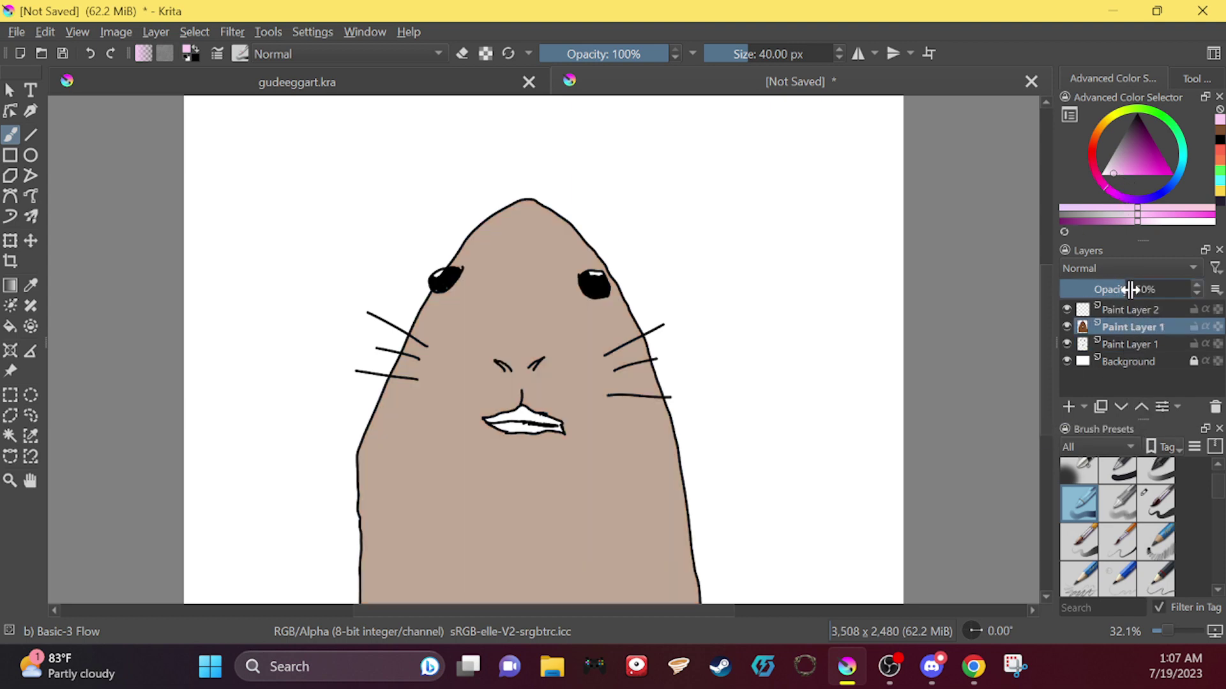
{"action": "left_click_drag", "start_coordinate": [1127, 290], "coordinate": [1208, 308]}
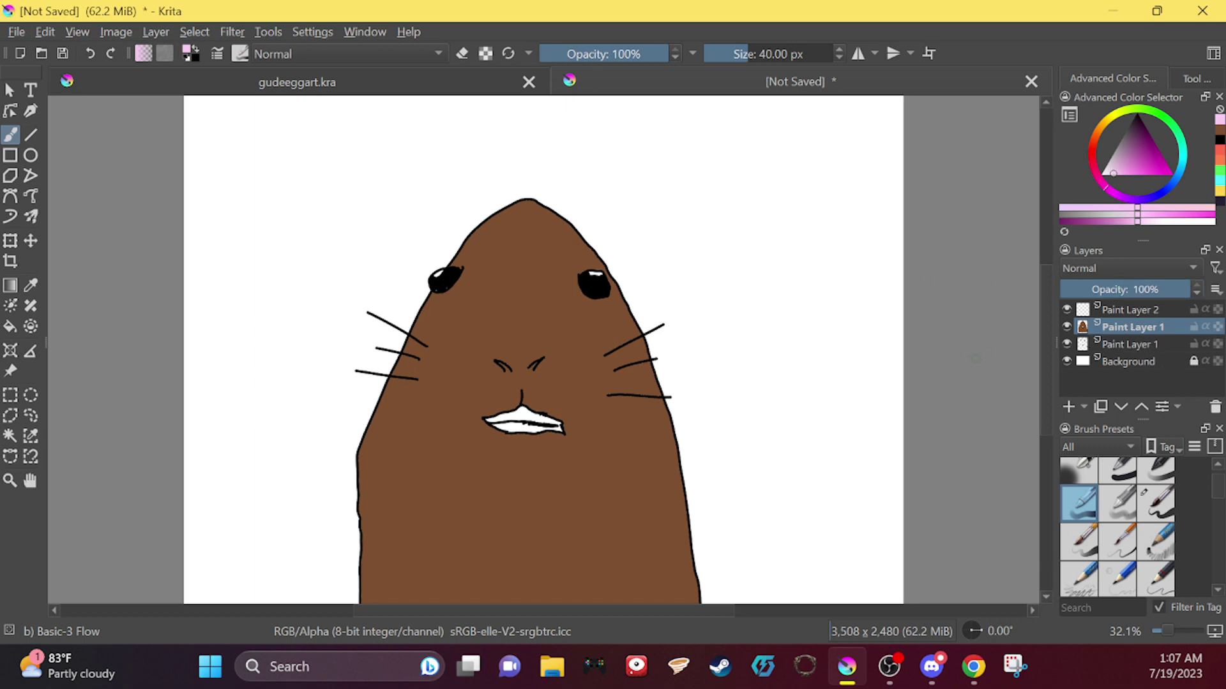
Step: Move the brown-filled Paint Layer 1 below the line-art Paint Layer 1 and keep it visible
{"action": "left_click", "coordinate": [1067, 326]}
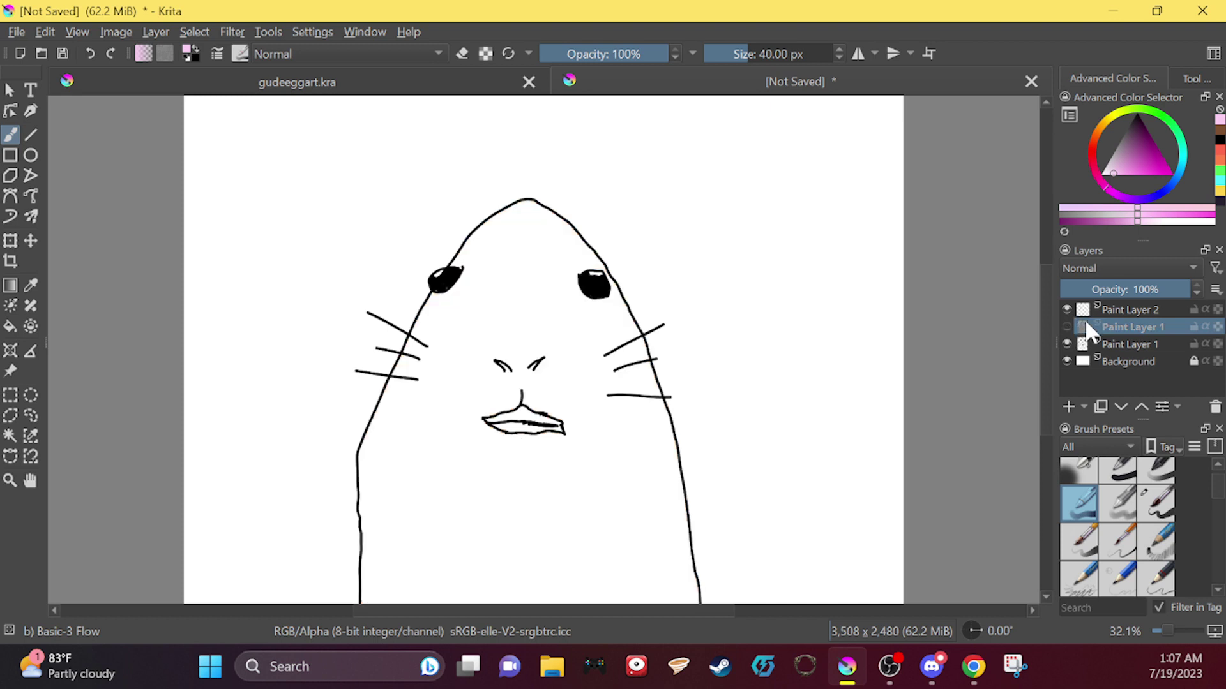
{"action": "mouse_move", "coordinate": [1087, 323]}
{"action": "left_mouse_down"}
{"action": "mouse_move", "coordinate": [1123, 329]}
{"action": "mouse_move", "coordinate": [1122, 351]}
{"action": "left_mouse_up"}
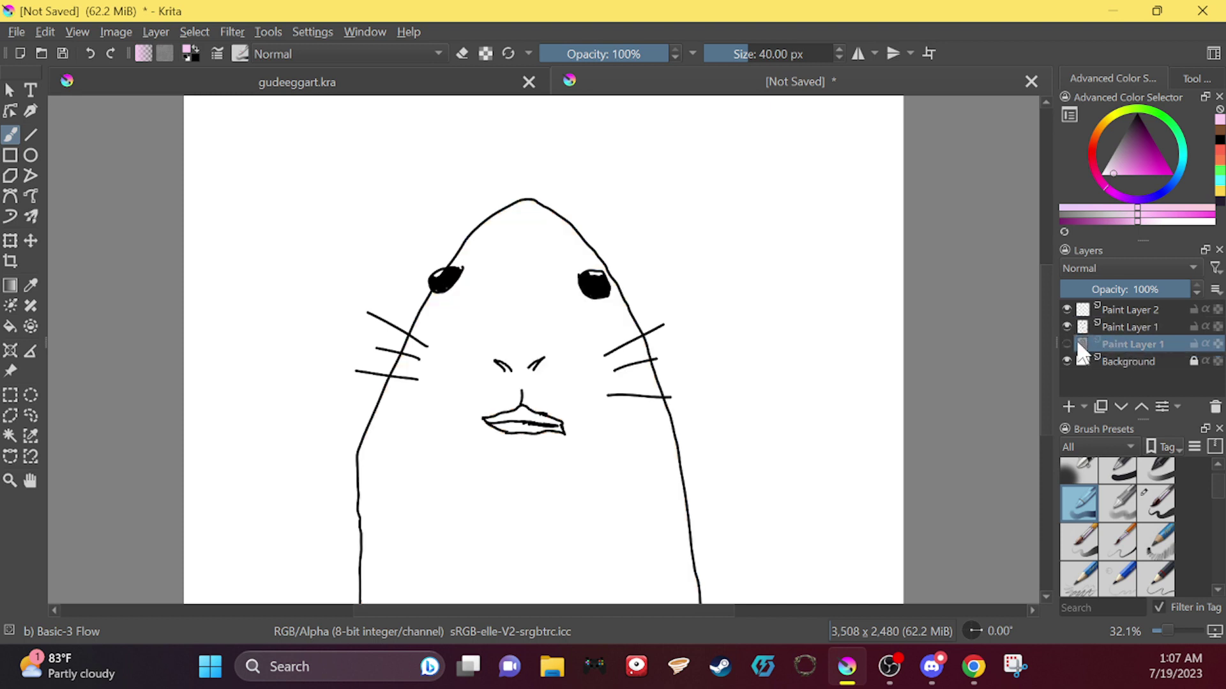
{"action": "left_click", "coordinate": [1067, 344]}
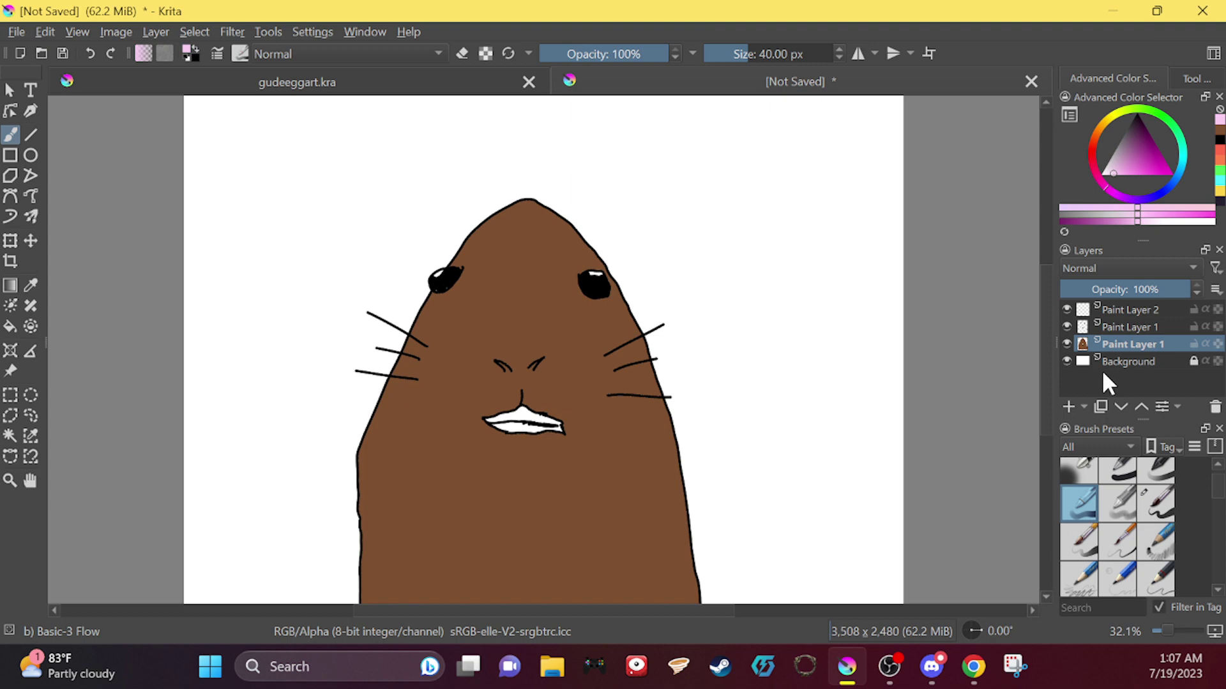
Step: Try a pale pink stroke on the nose, and move Paint Layer 2 between the line art and the brown-filled layer
{"action": "left_click_drag", "start_coordinate": [544, 356], "coordinate": [524, 373]}
{"action": "left_click", "coordinate": [94, 54]}
{"action": "left_click", "coordinate": [1110, 307]}
{"action": "mouse_move", "coordinate": [1111, 327]}
{"action": "left_mouse_down"}
{"action": "mouse_move", "coordinate": [1122, 348]}
{"action": "mouse_move", "coordinate": [1104, 333]}
{"action": "left_mouse_up"}
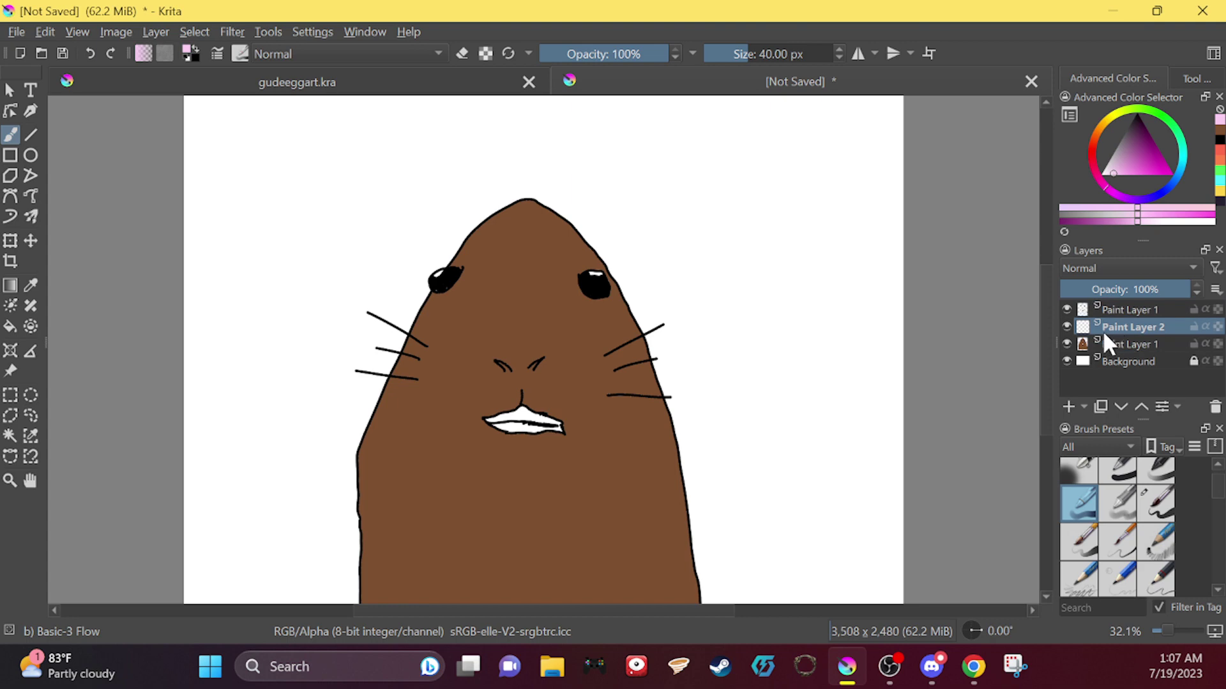
Step: Examine the layer style options and the available blending modes for Paint Layer 2
{"action": "right_click", "coordinate": [1116, 320]}
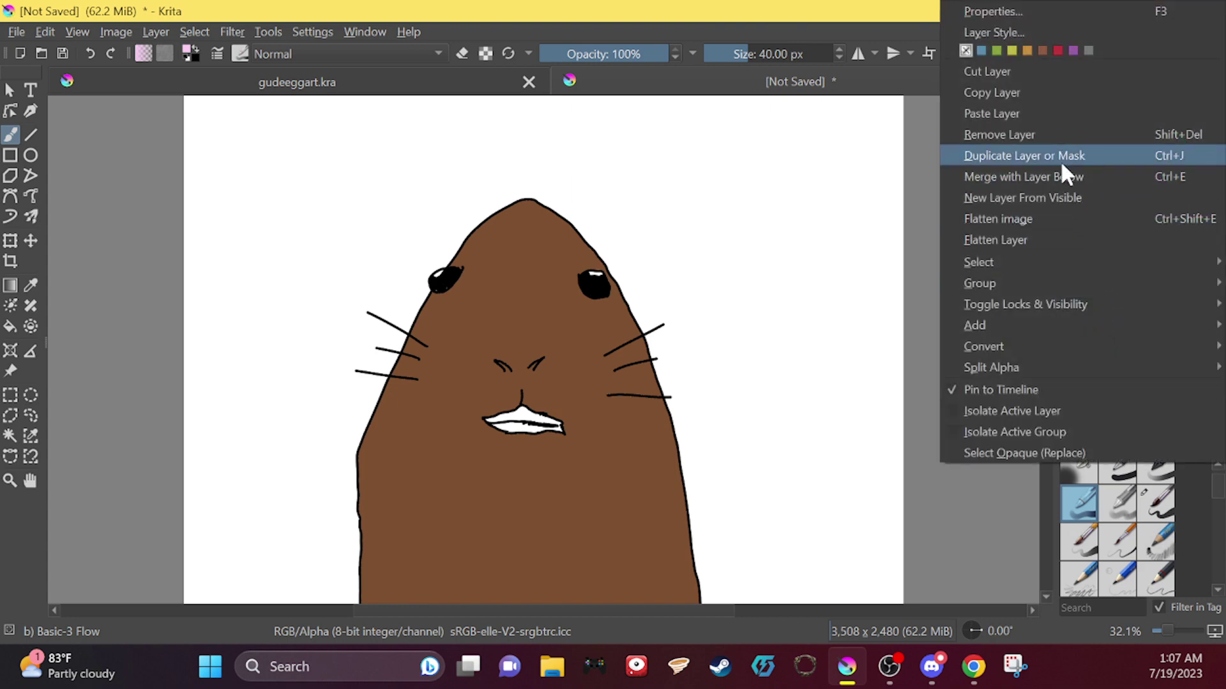
{"action": "left_click", "coordinate": [1054, 31]}
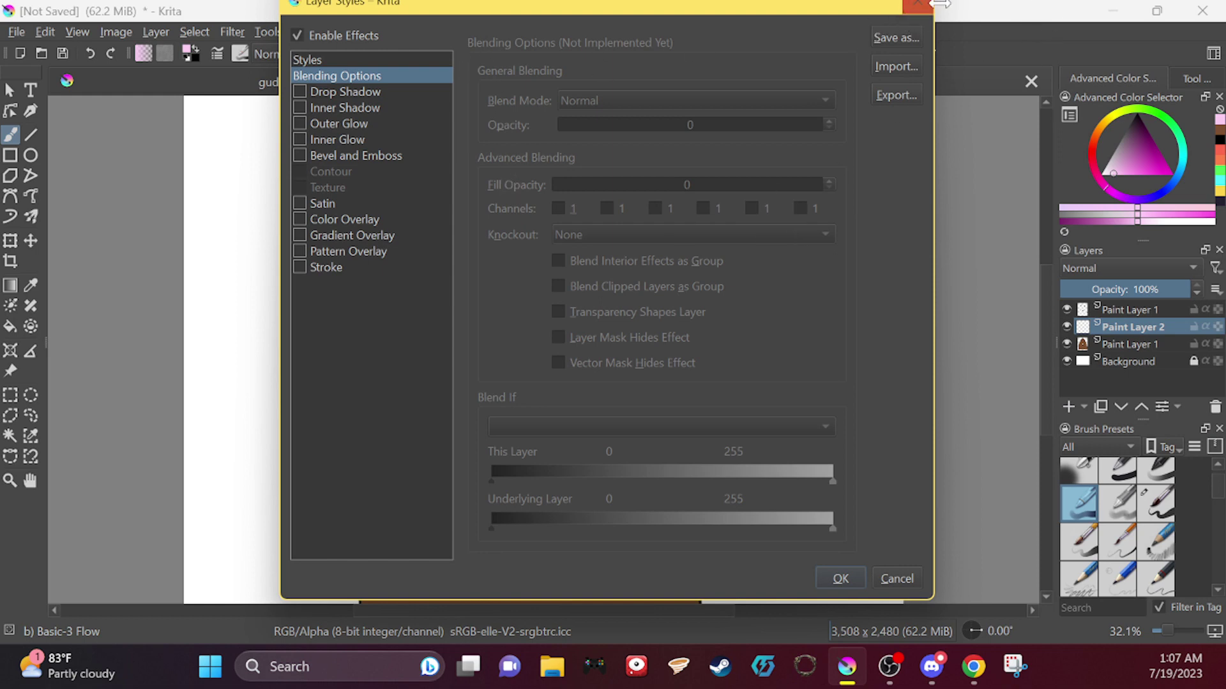
{"action": "left_click", "coordinate": [919, 4]}
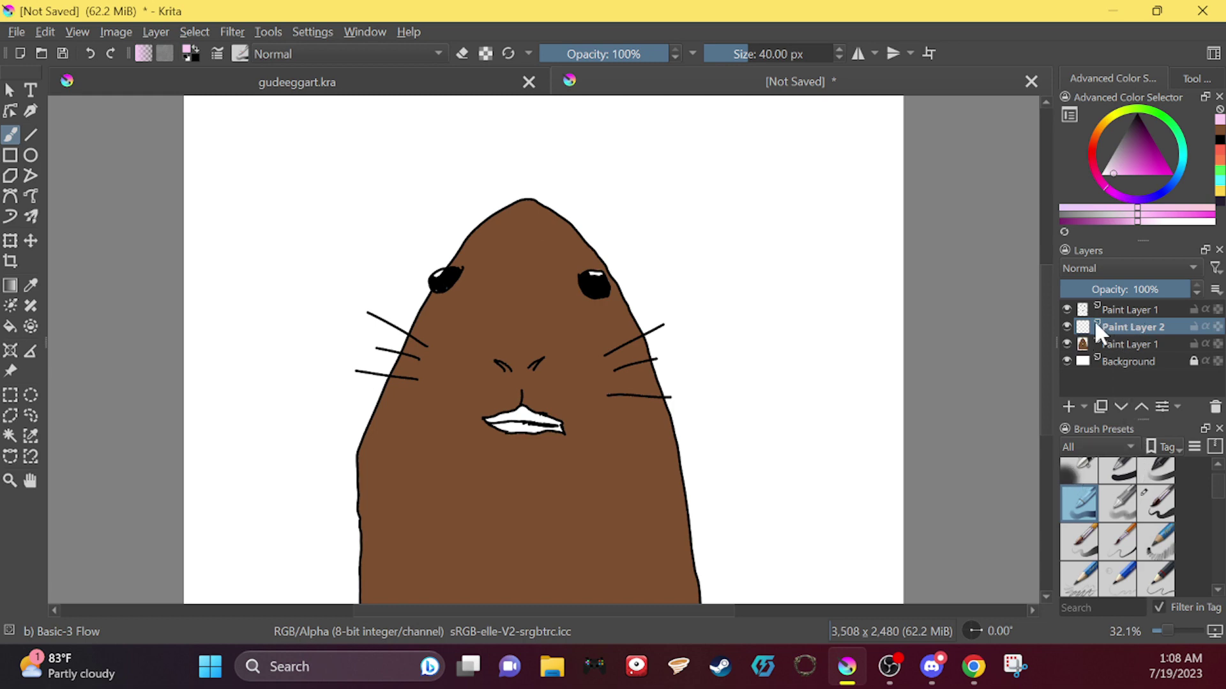
{"action": "mouse_move", "coordinate": [1098, 324]}
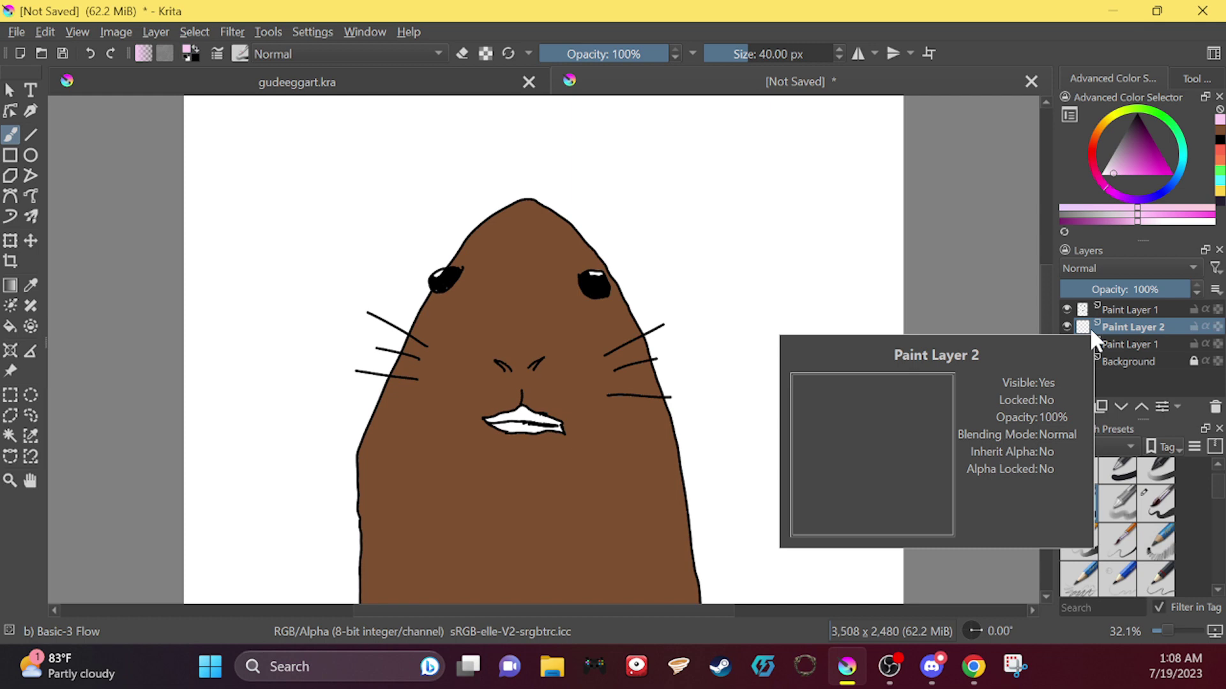
{"action": "left_click", "coordinate": [1166, 263]}
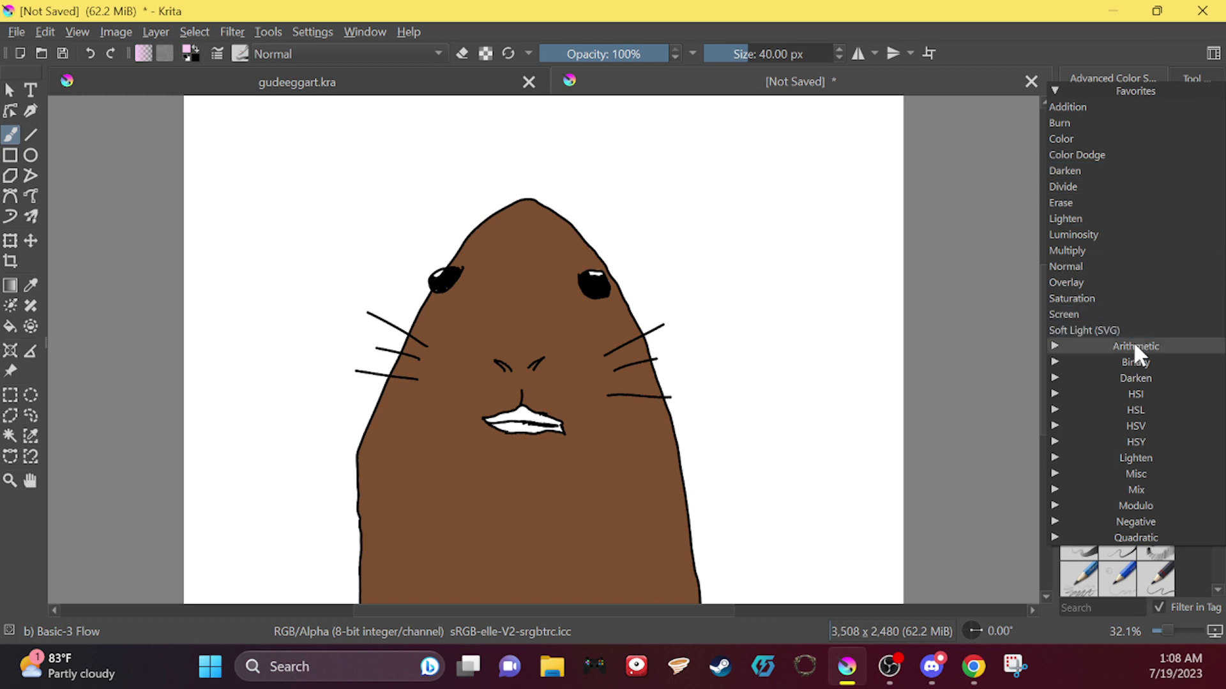
{"action": "key", "text": "m"}
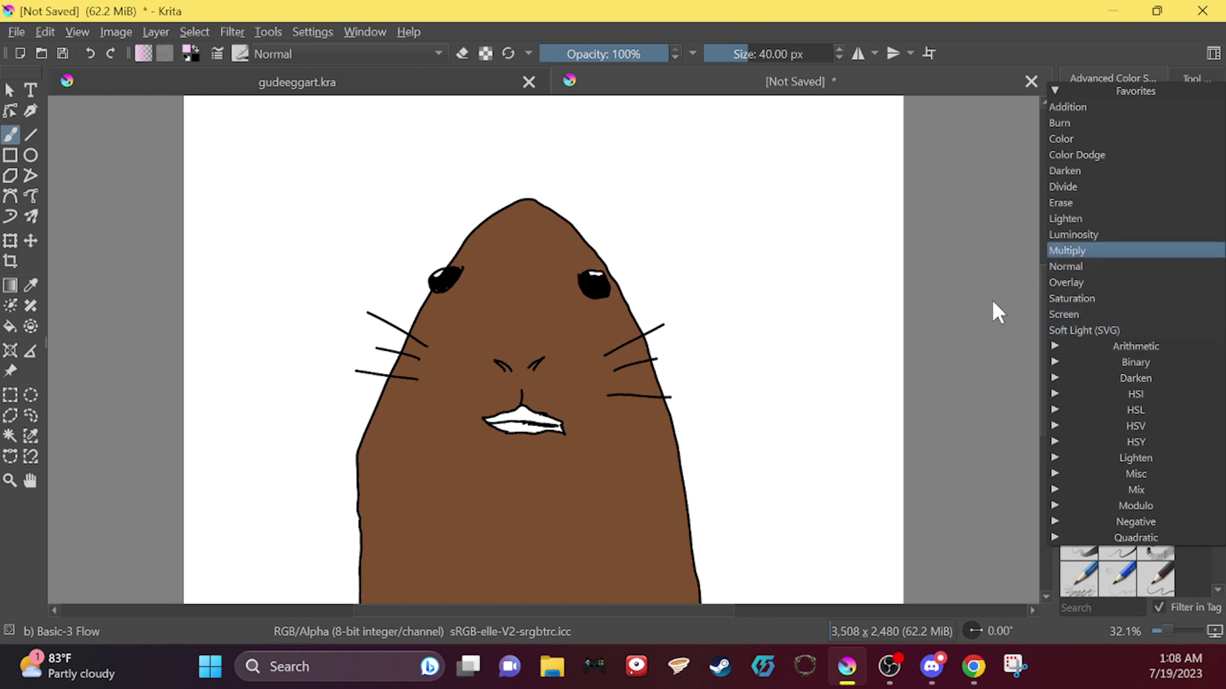
{"action": "left_click", "coordinate": [1045, 294]}
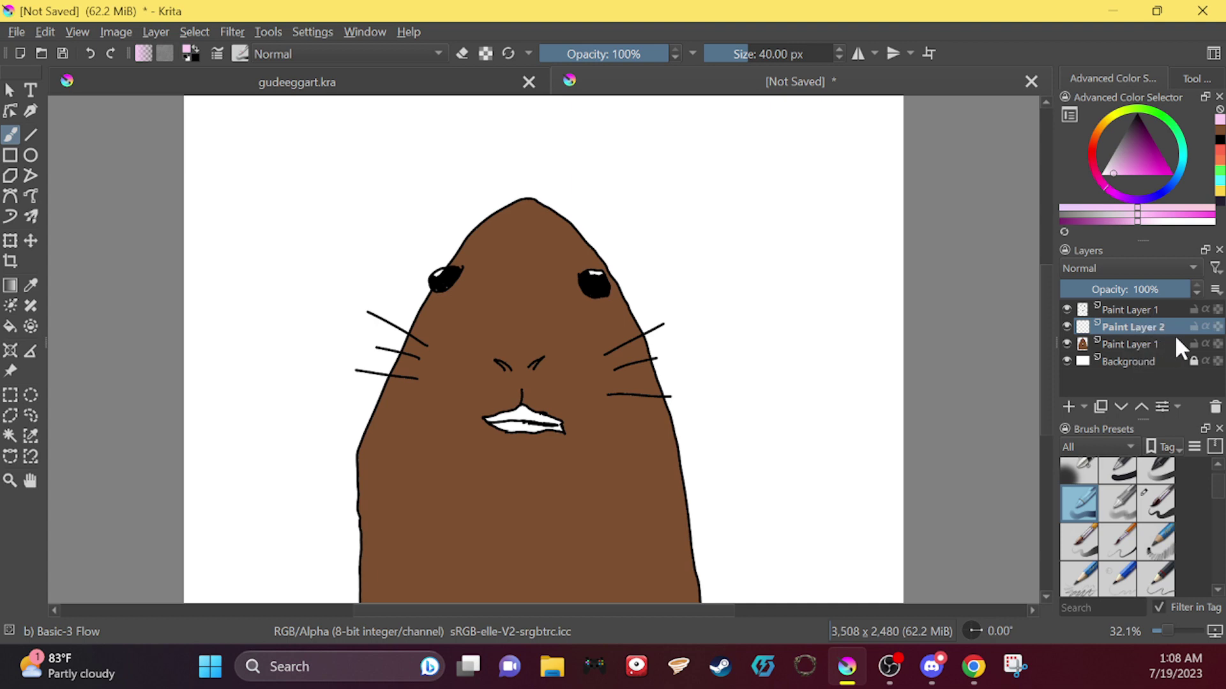
Step: Try putting Paint Layer 2 into a quick clipping group
{"action": "right_click", "coordinate": [1125, 325]}
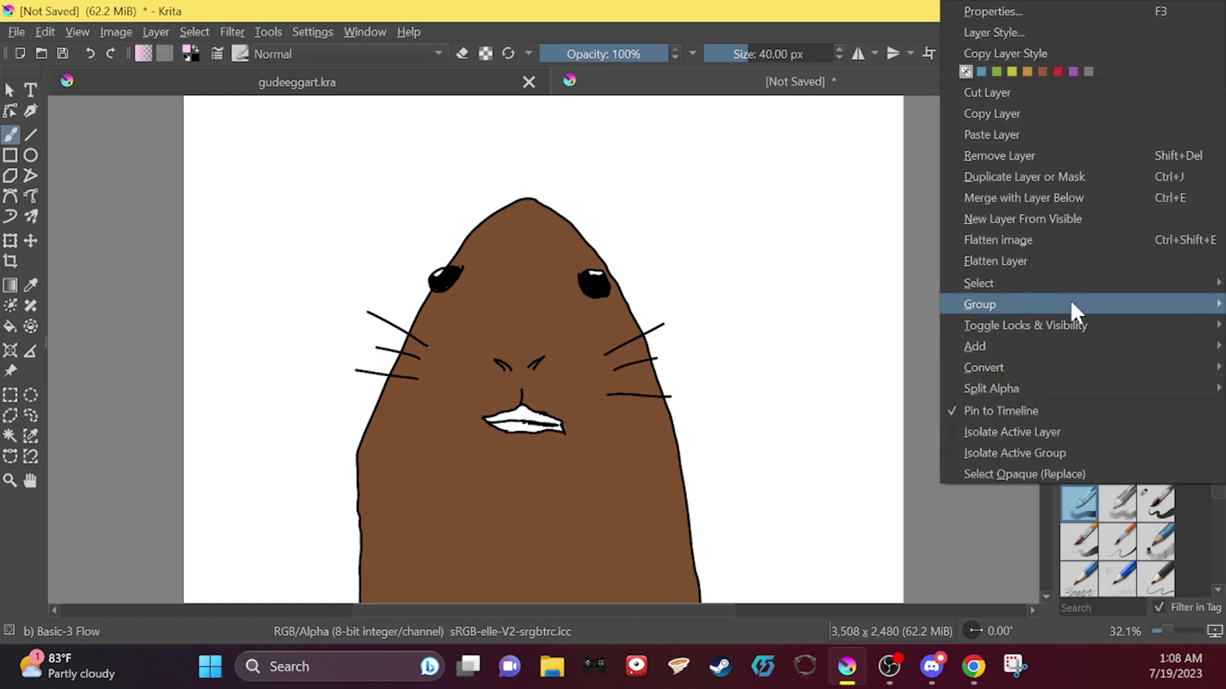
{"action": "mouse_move", "coordinate": [1069, 298]}
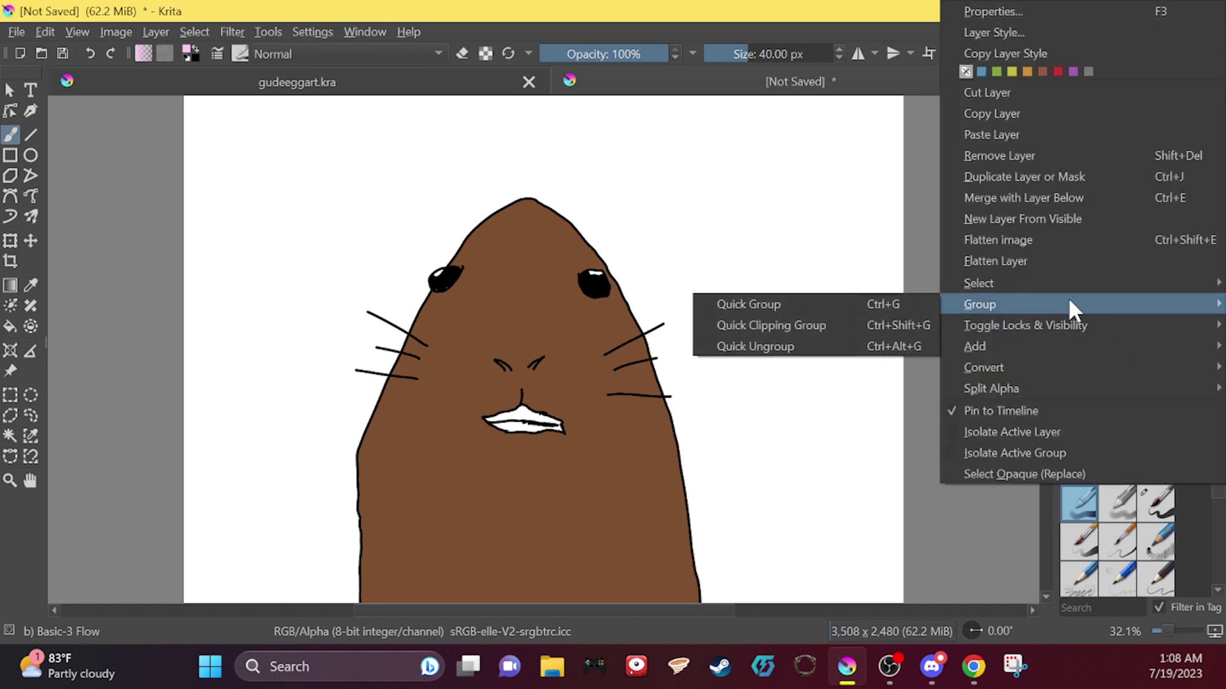
{"action": "left_click", "coordinate": [897, 323]}
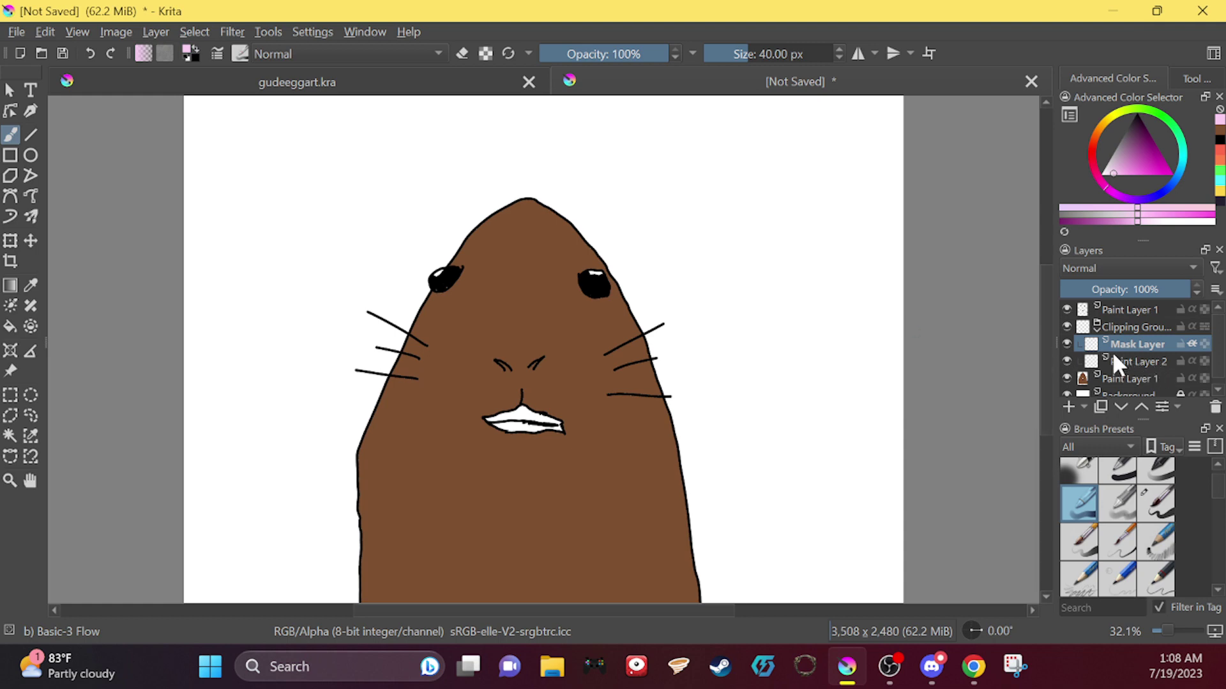
{"action": "mouse_move", "coordinate": [1112, 361]}
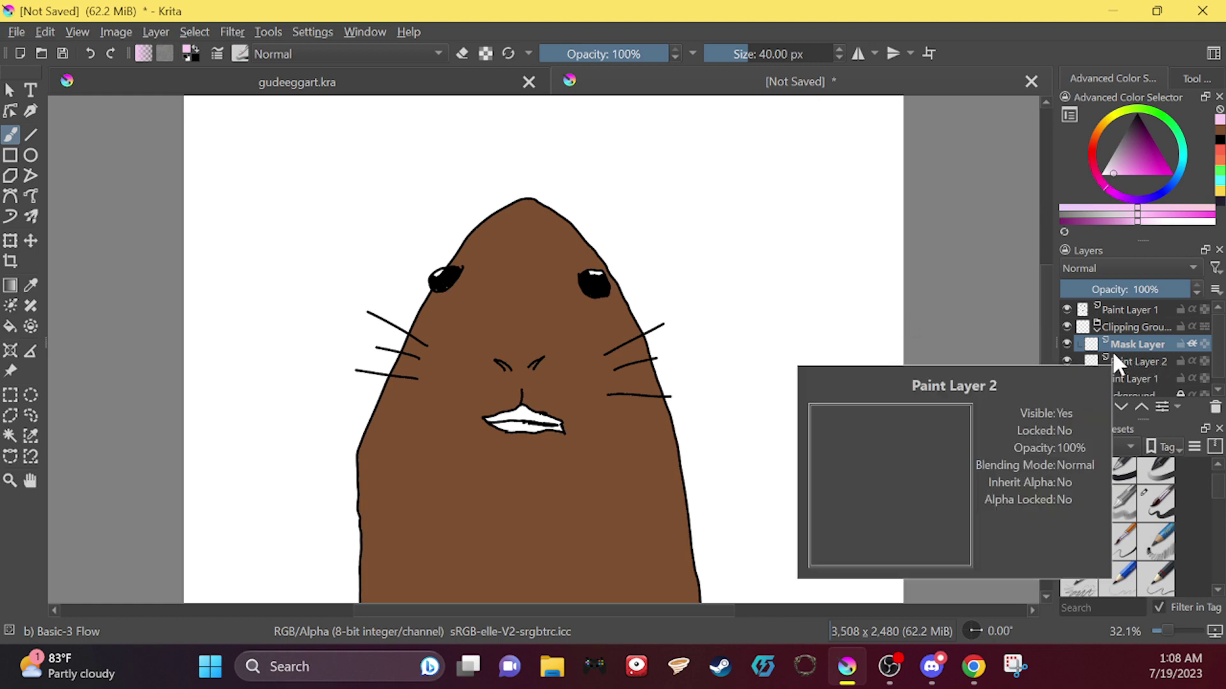
{"action": "key", "text": "ctrl+z"}
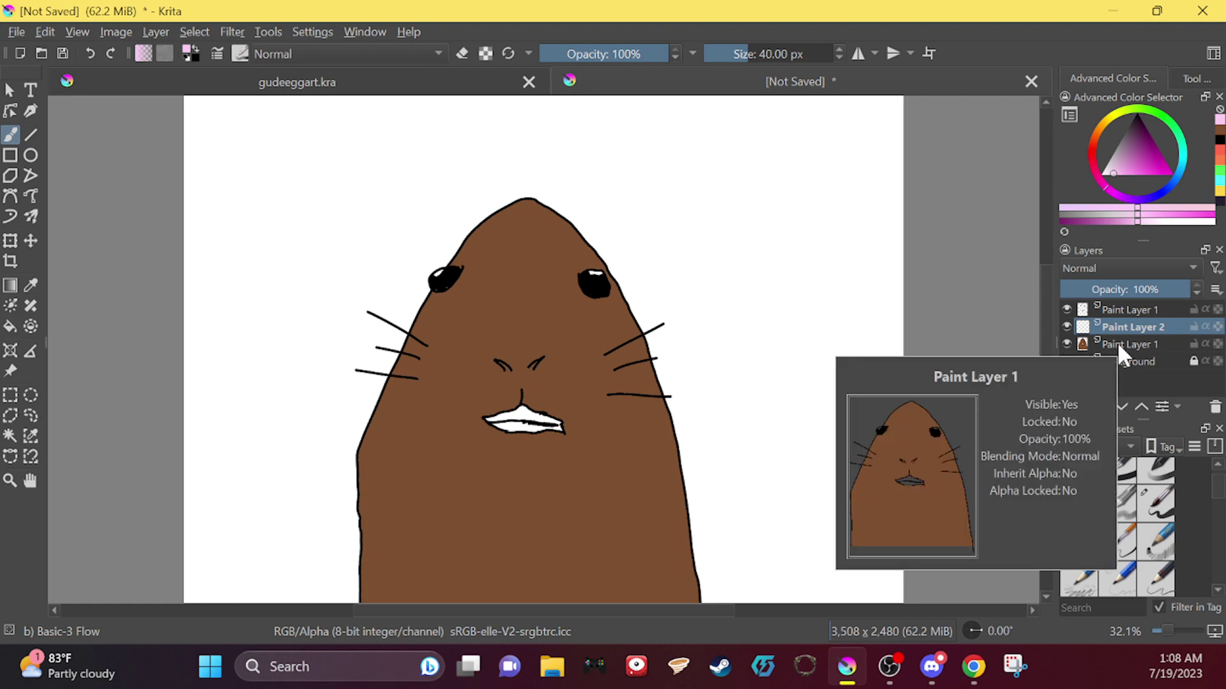
Step: Hide and show the brown-filled Paint Layer 1 to check what it contains
{"action": "mouse_move", "coordinate": [1133, 327]}
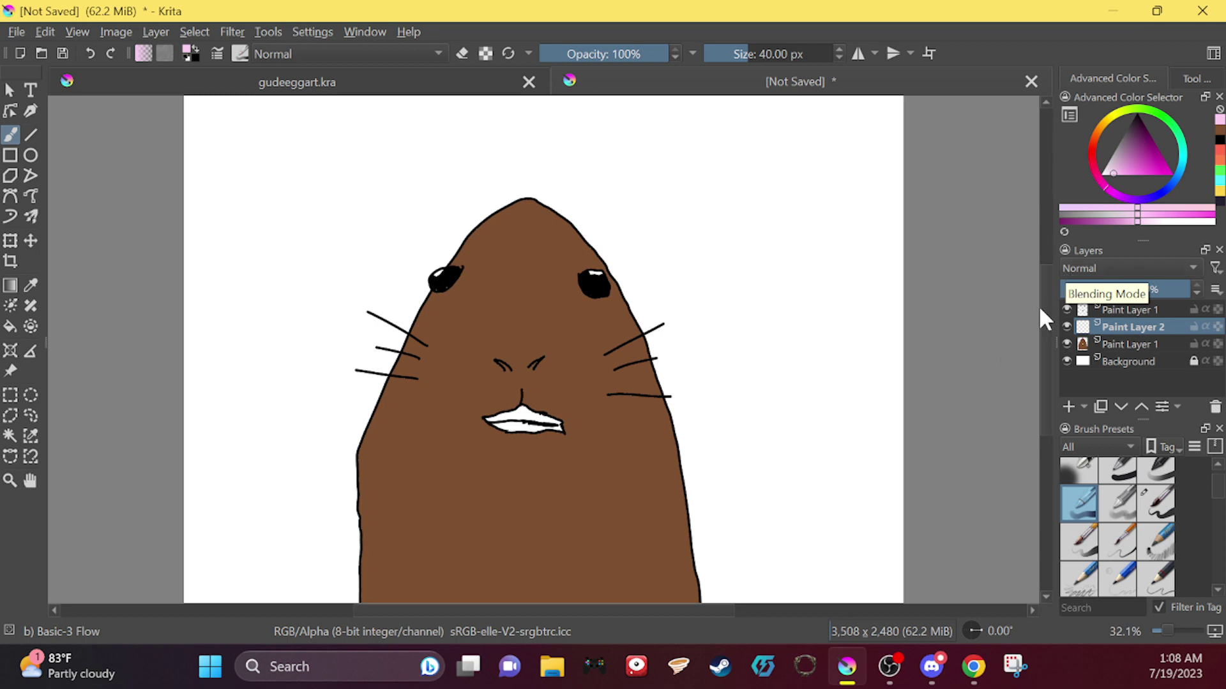
{"action": "left_click", "coordinate": [1066, 344]}
{"action": "left_click", "coordinate": [1066, 344]}
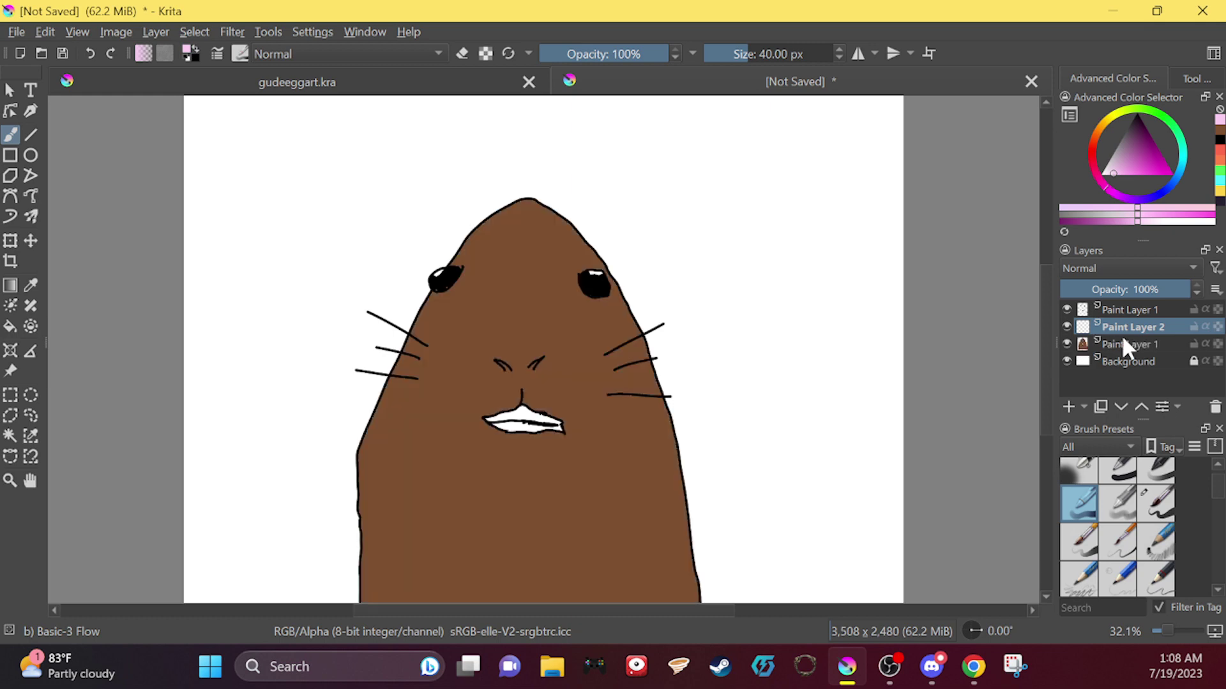
Step: Select the brown-filled Paint Layer 1 and try colouring the nose with pale pink and with a purple Pencil 1 Sketch brush
{"action": "left_click", "coordinate": [1140, 344]}
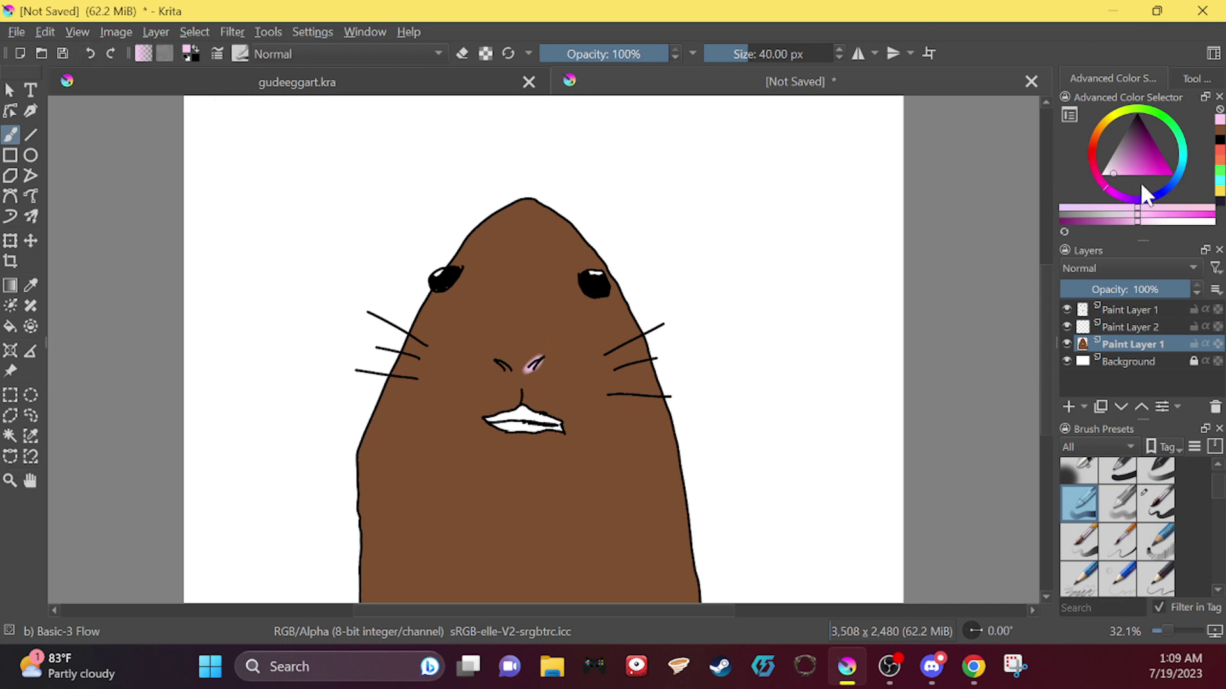
{"action": "left_click_drag", "start_coordinate": [1134, 167], "coordinate": [1135, 152]}
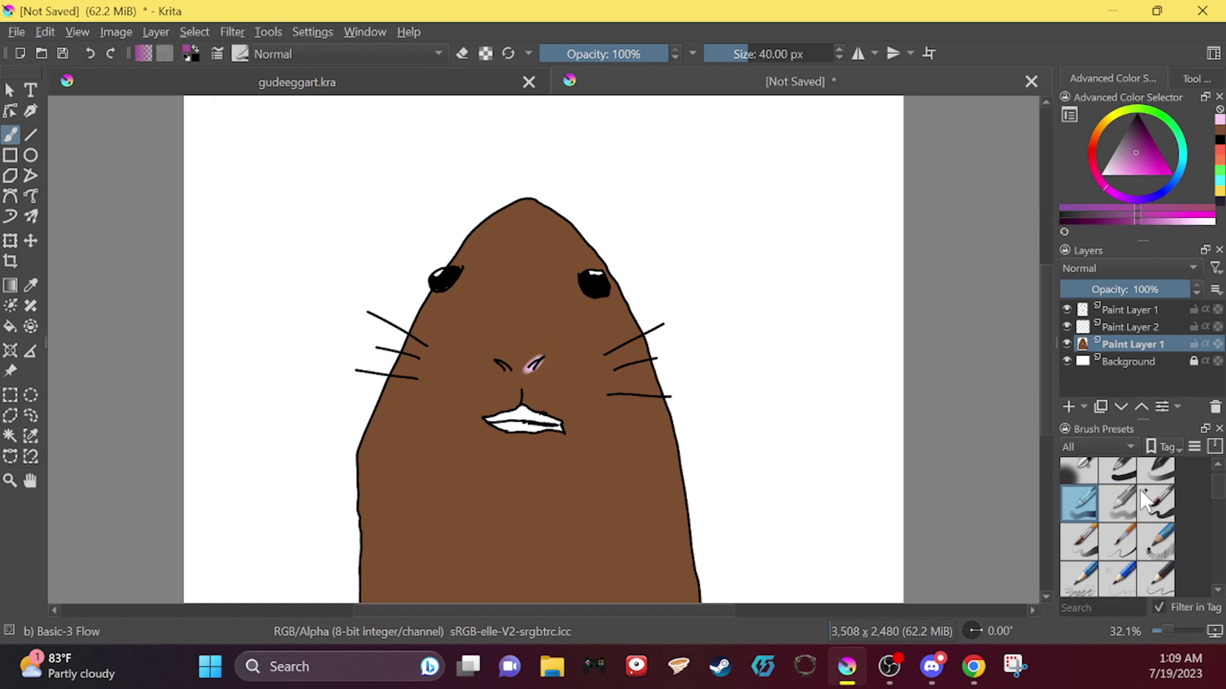
{"action": "left_click", "coordinate": [1165, 539]}
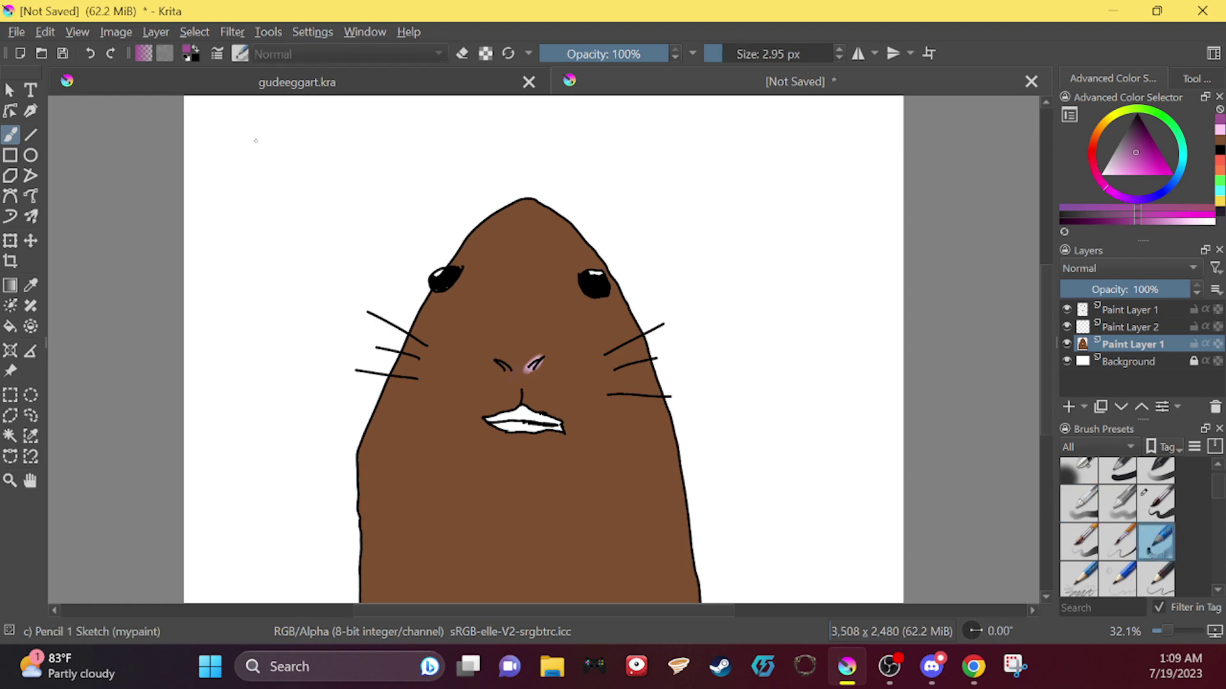
{"action": "left_click", "coordinate": [90, 53]}
Step: Switch to the Pencil-6 Quick Shade brush and try a purple stroke on the nose
{"action": "scroll", "coordinate": [1221, 510], "scroll_direction": "down", "scroll_amount": 2}
{"action": "scroll", "coordinate": [1221, 511], "scroll_direction": "up", "scroll_amount": 1}
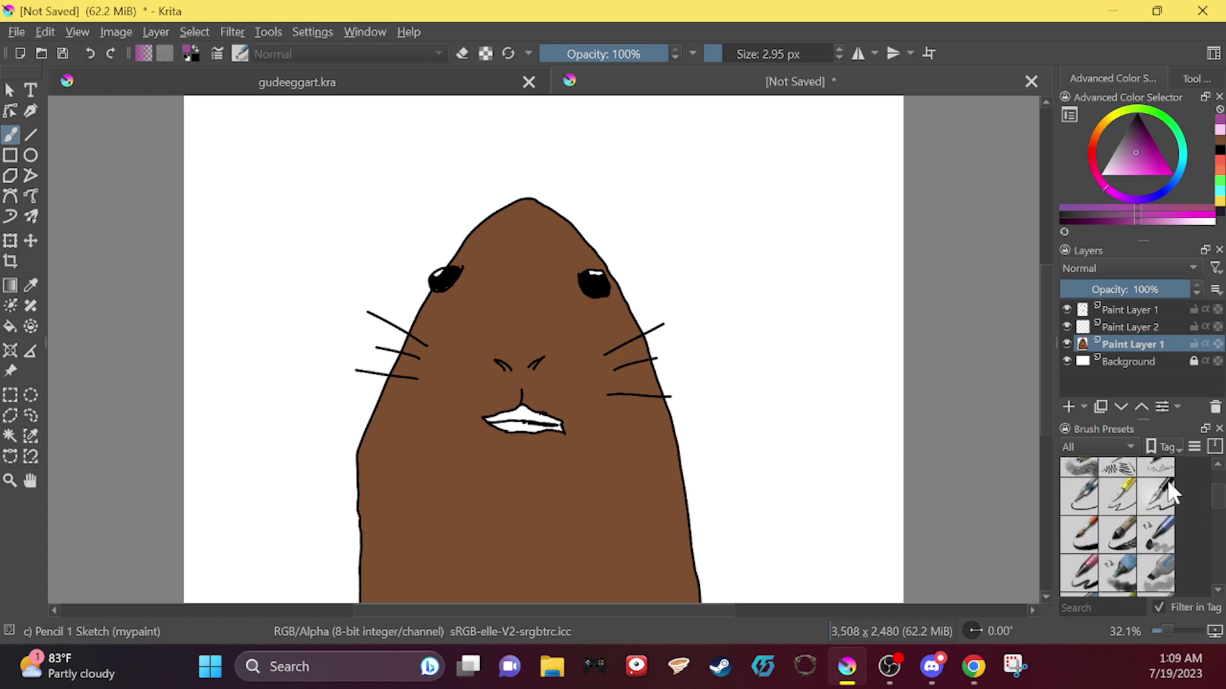
{"action": "left_click", "coordinate": [1081, 469]}
{"action": "left_click_drag", "start_coordinate": [515, 357], "coordinate": [526, 367]}
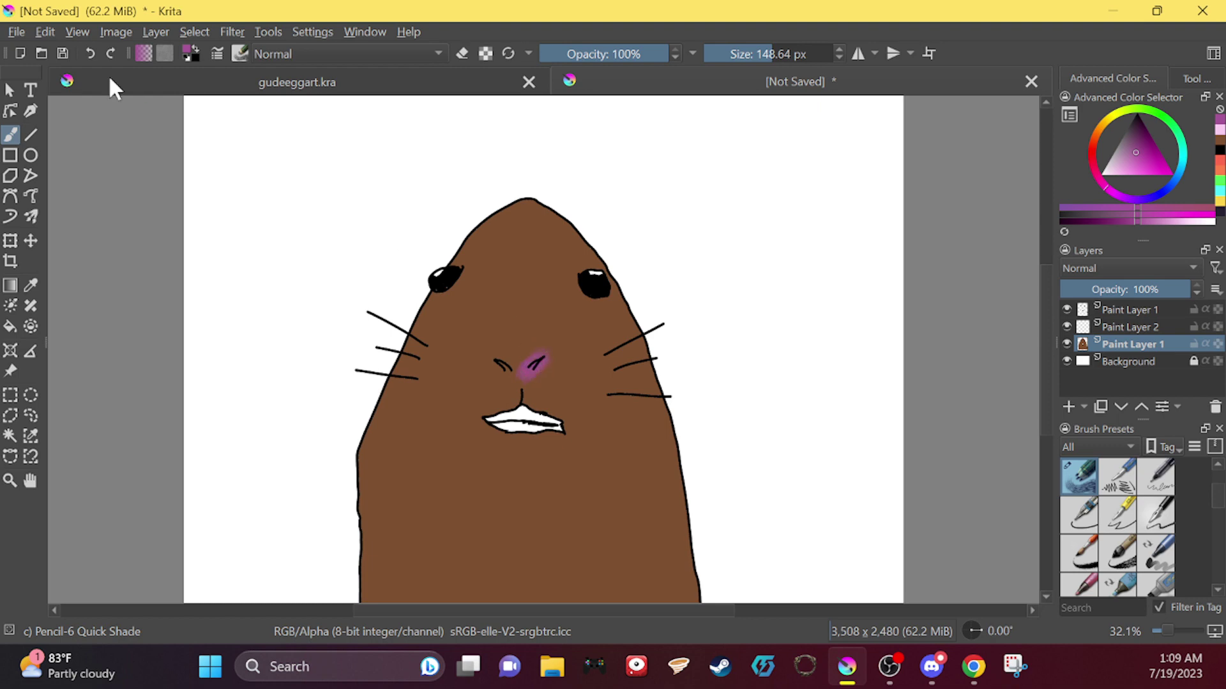
Step: Replace the bright purple test stroke by shading the nose and the mouth in a darker, muted purple
{"action": "left_click", "coordinate": [1128, 144]}
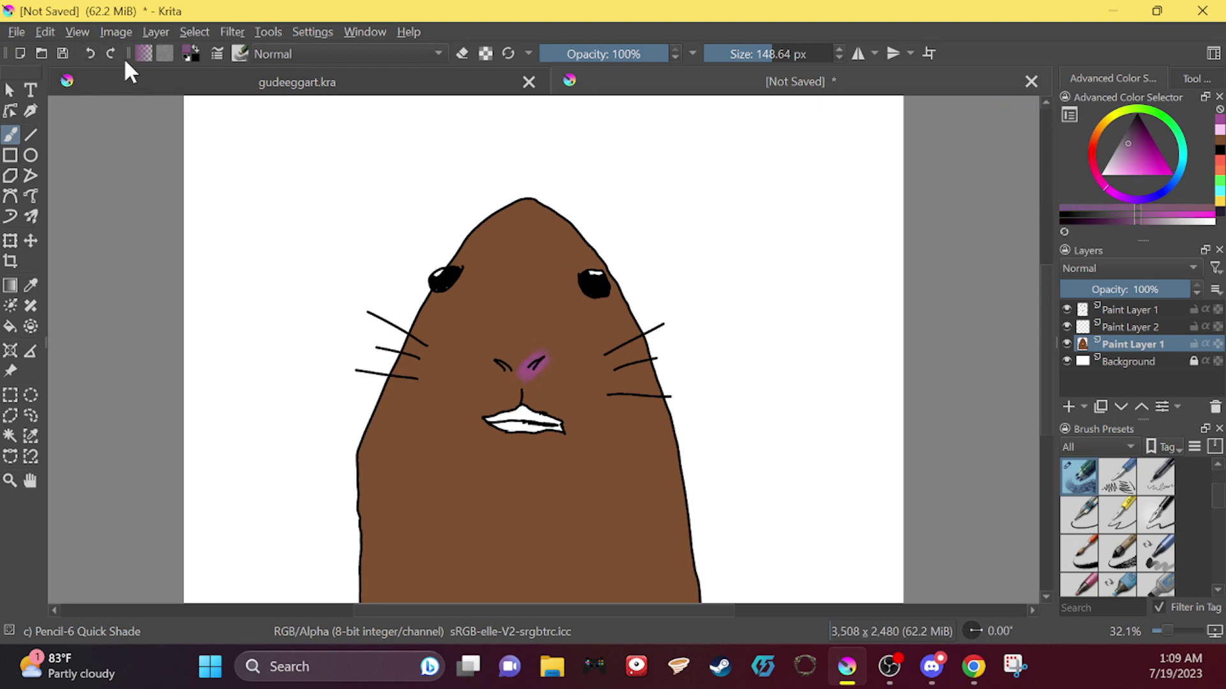
{"action": "left_click", "coordinate": [92, 53]}
{"action": "left_click_drag", "start_coordinate": [539, 366], "coordinate": [535, 362]}
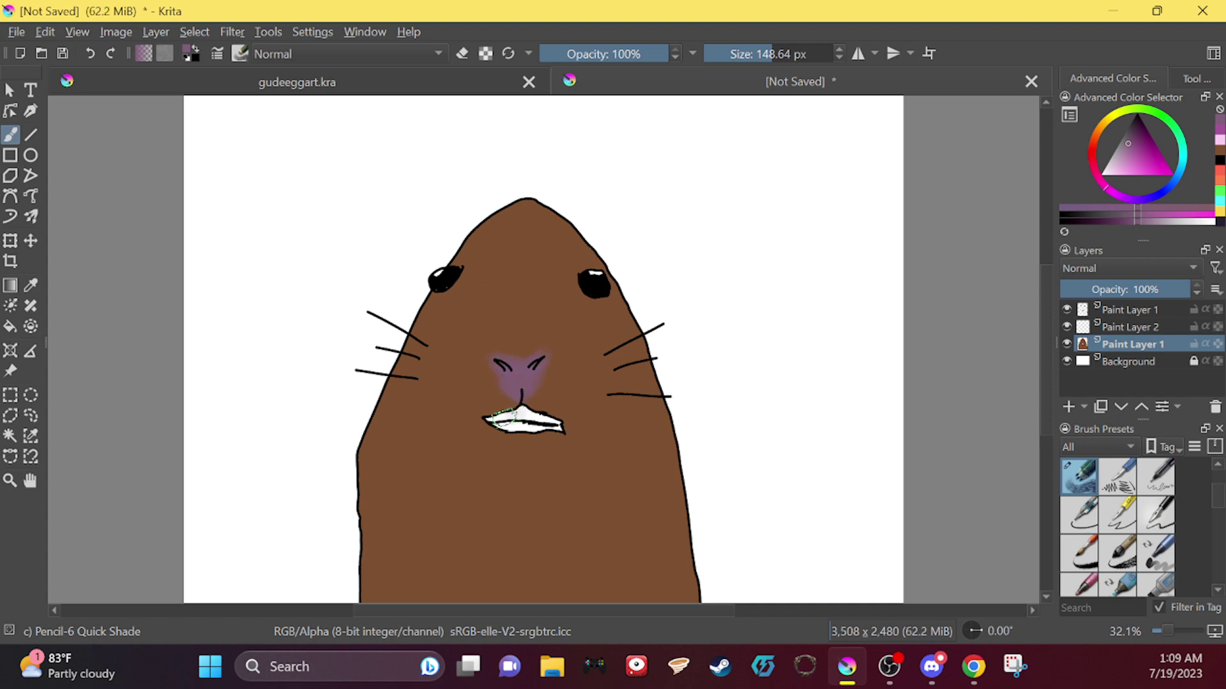
{"action": "mouse_move", "coordinate": [527, 417]}
{"action": "left_mouse_down"}
{"action": "mouse_move", "coordinate": [489, 422]}
{"action": "mouse_move", "coordinate": [534, 410]}
{"action": "mouse_move", "coordinate": [513, 420]}
{"action": "mouse_move", "coordinate": [538, 437]}
{"action": "left_mouse_up"}
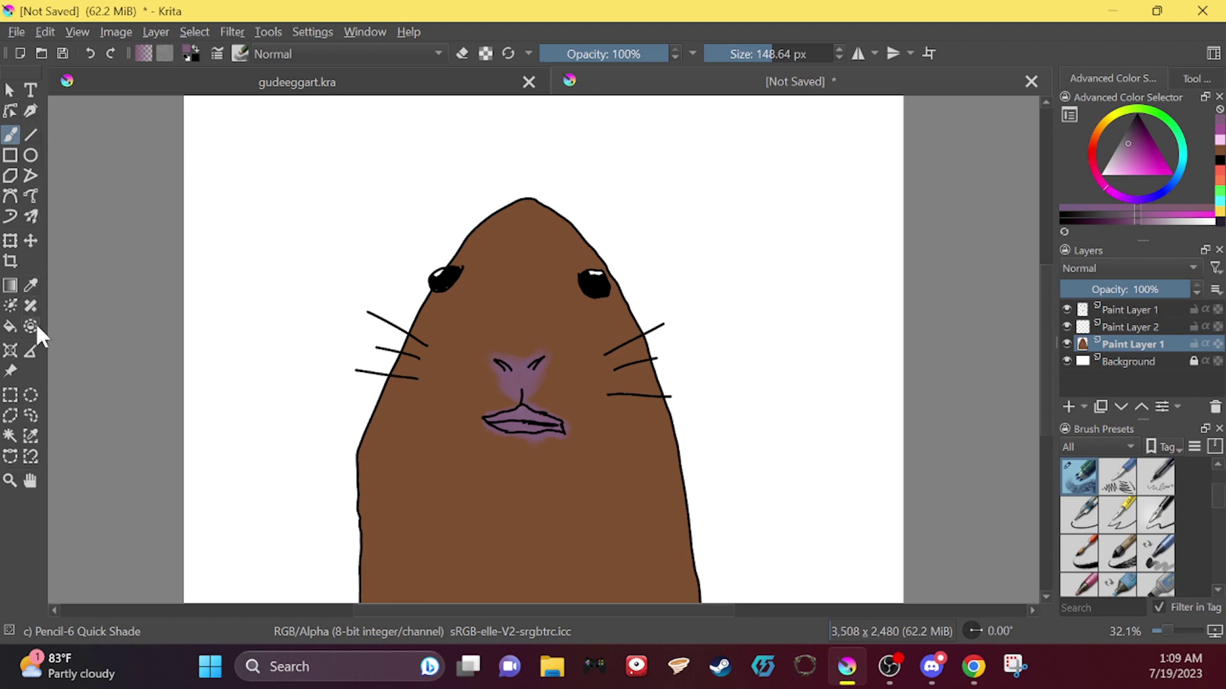
Step: Sample the brown fur colour and paint over the purple spill around the mouth with the Basic-1 brush
{"action": "left_click", "coordinate": [35, 285]}
{"action": "left_click", "coordinate": [466, 284]}
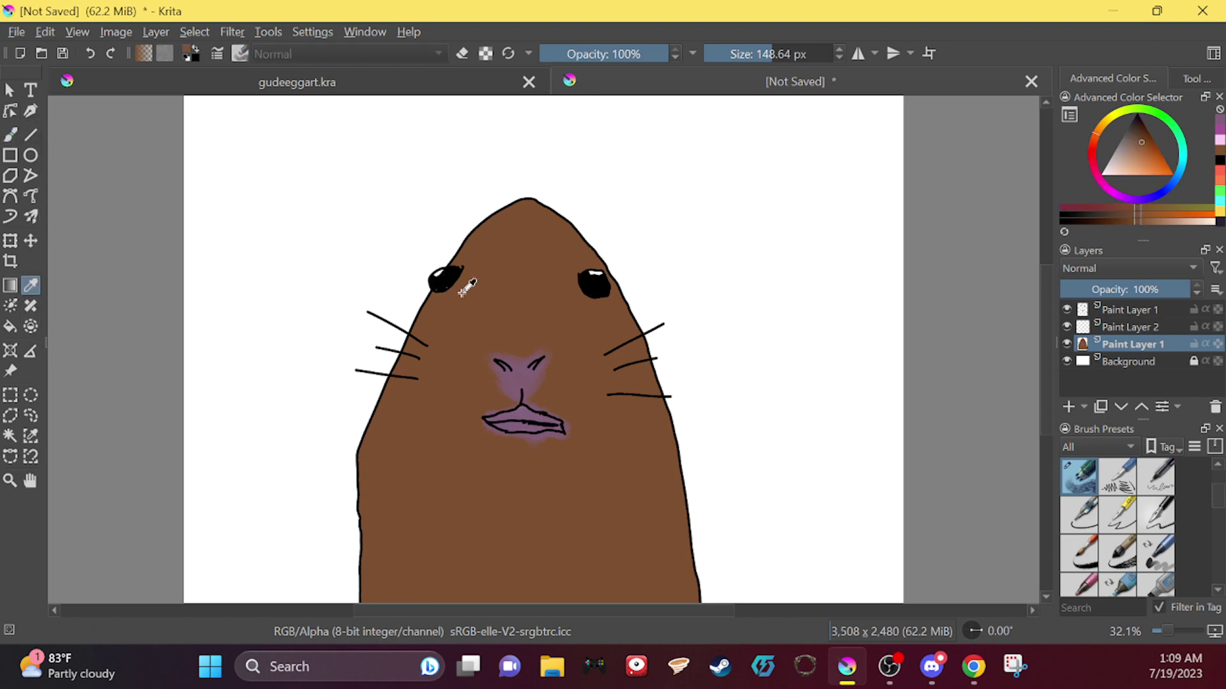
{"action": "left_click", "coordinate": [11, 135]}
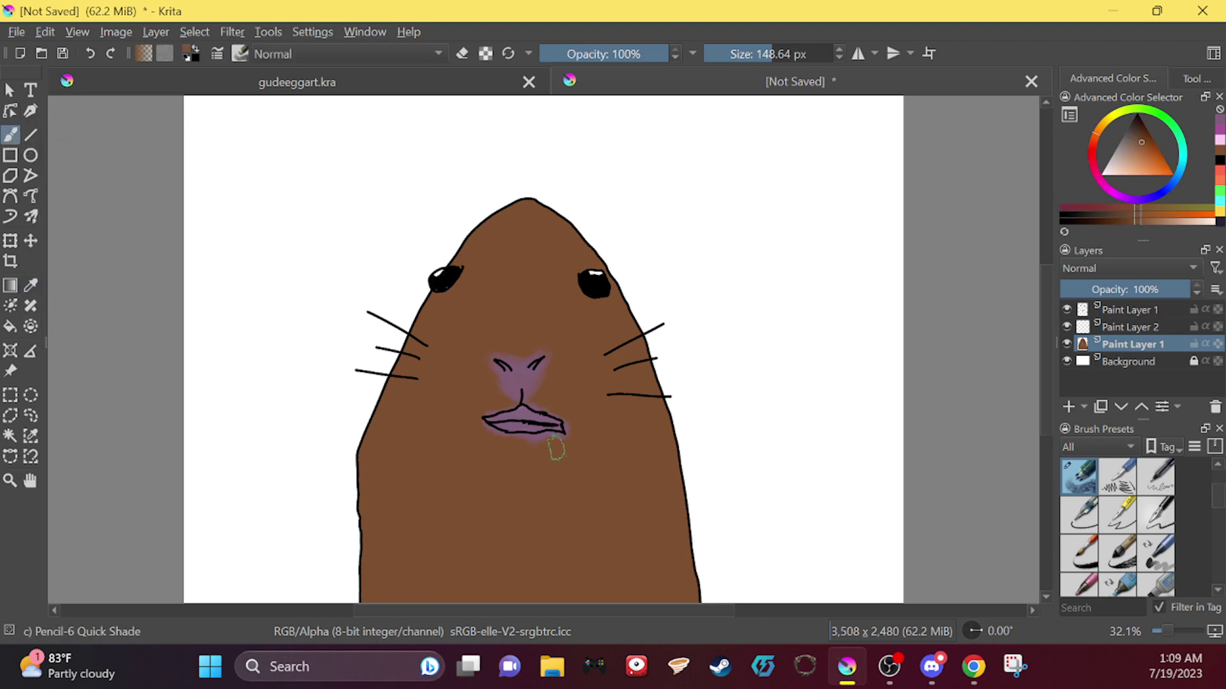
{"action": "scroll", "coordinate": [1154, 509], "scroll_direction": "up", "scroll_amount": 3}
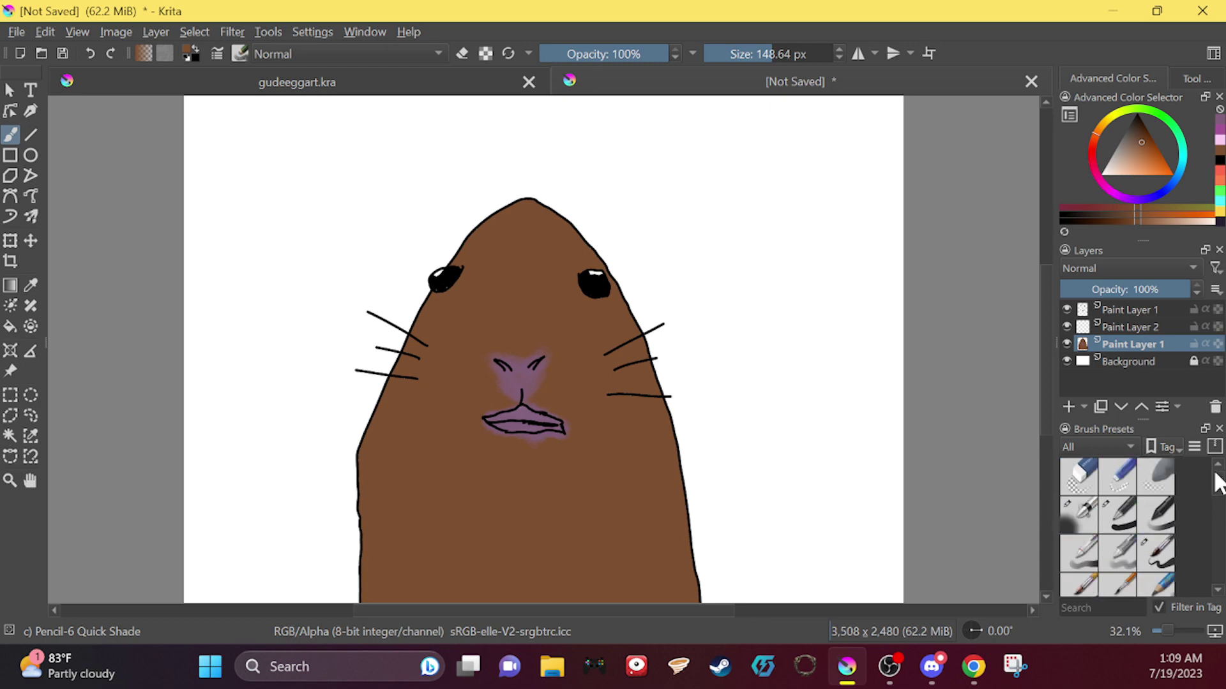
{"action": "left_click", "coordinate": [1156, 514]}
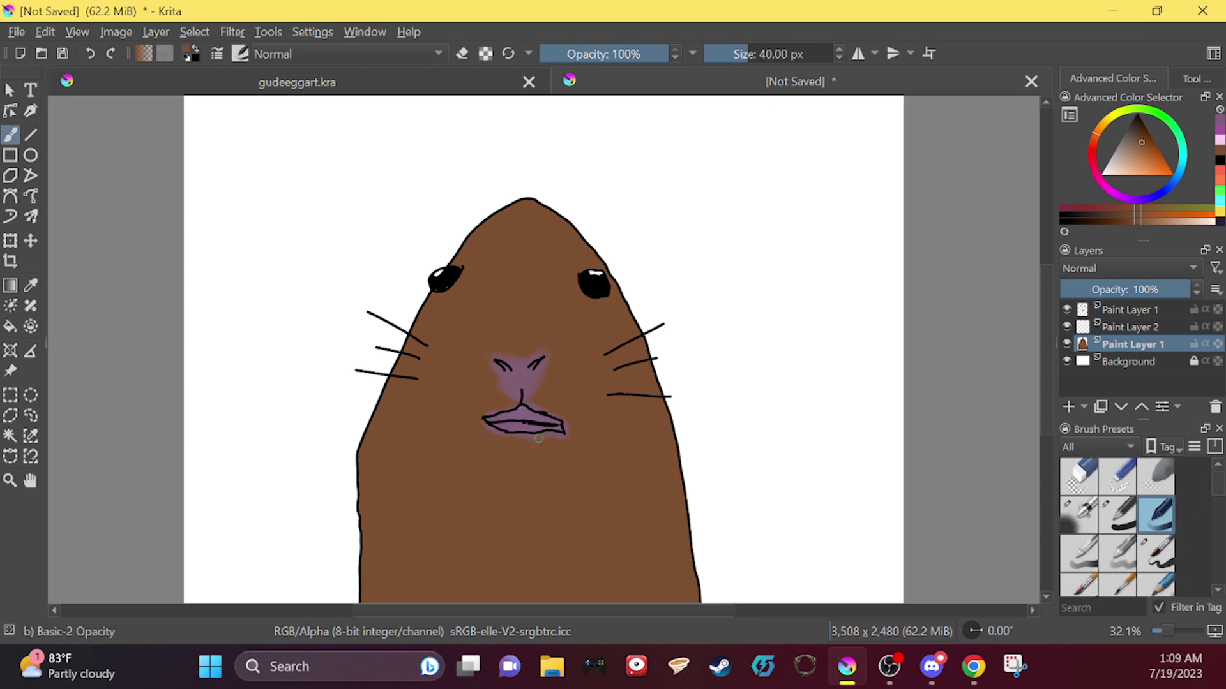
{"action": "left_click", "coordinate": [1117, 514]}
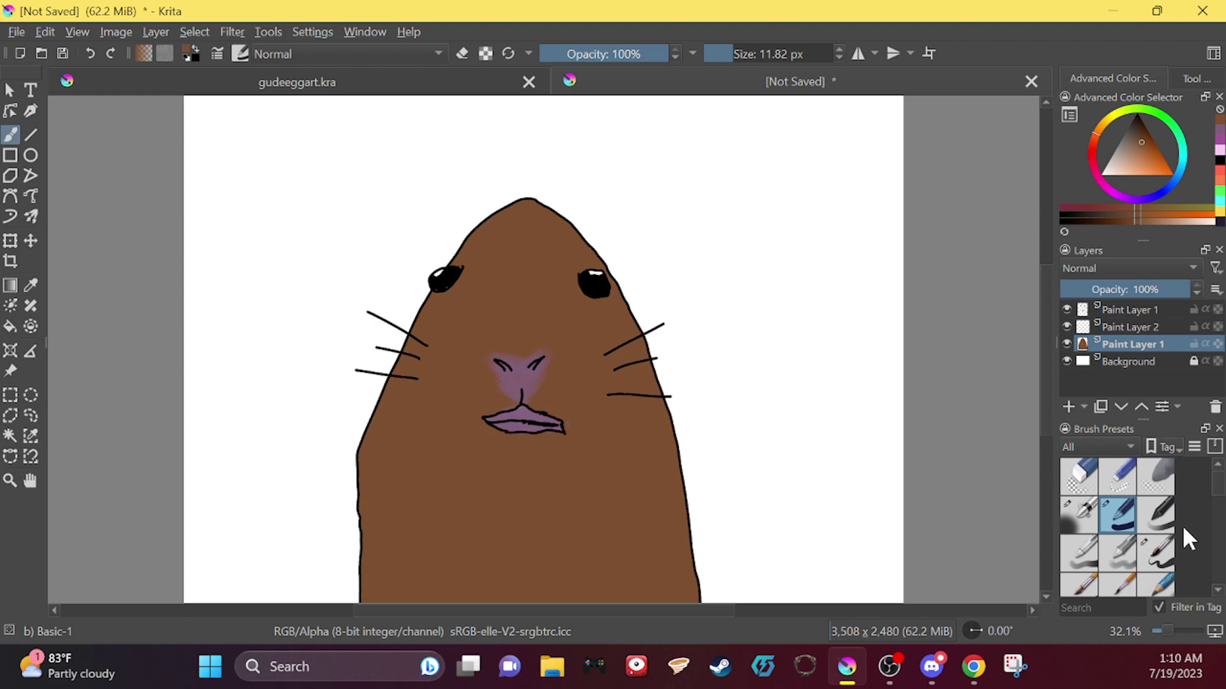
Step: Shade the first off-white fur patches on the lower chest with the Pencil-6 Quick Shade brush at 291.92 px
{"action": "scroll", "coordinate": [1215, 492], "scroll_direction": "down", "scroll_amount": 5}
{"action": "left_click", "coordinate": [1079, 483]}
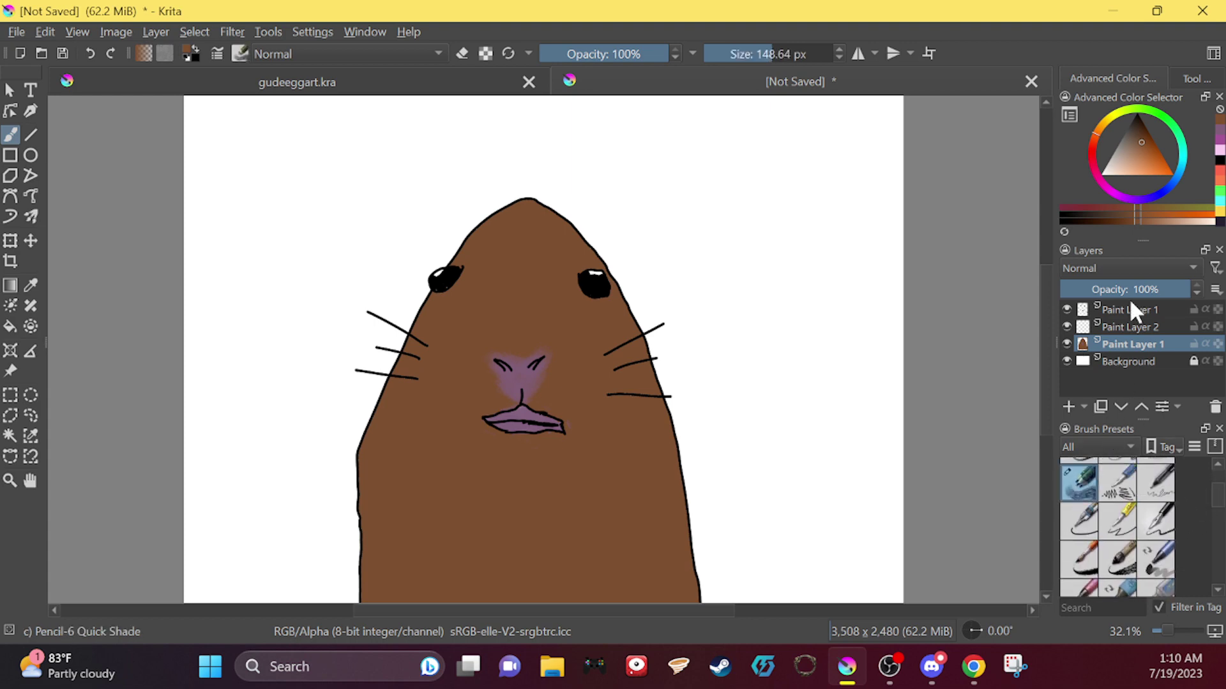
{"action": "left_click", "coordinate": [1116, 161]}
{"action": "left_click_drag", "start_coordinate": [1117, 167], "coordinate": [1103, 170]}
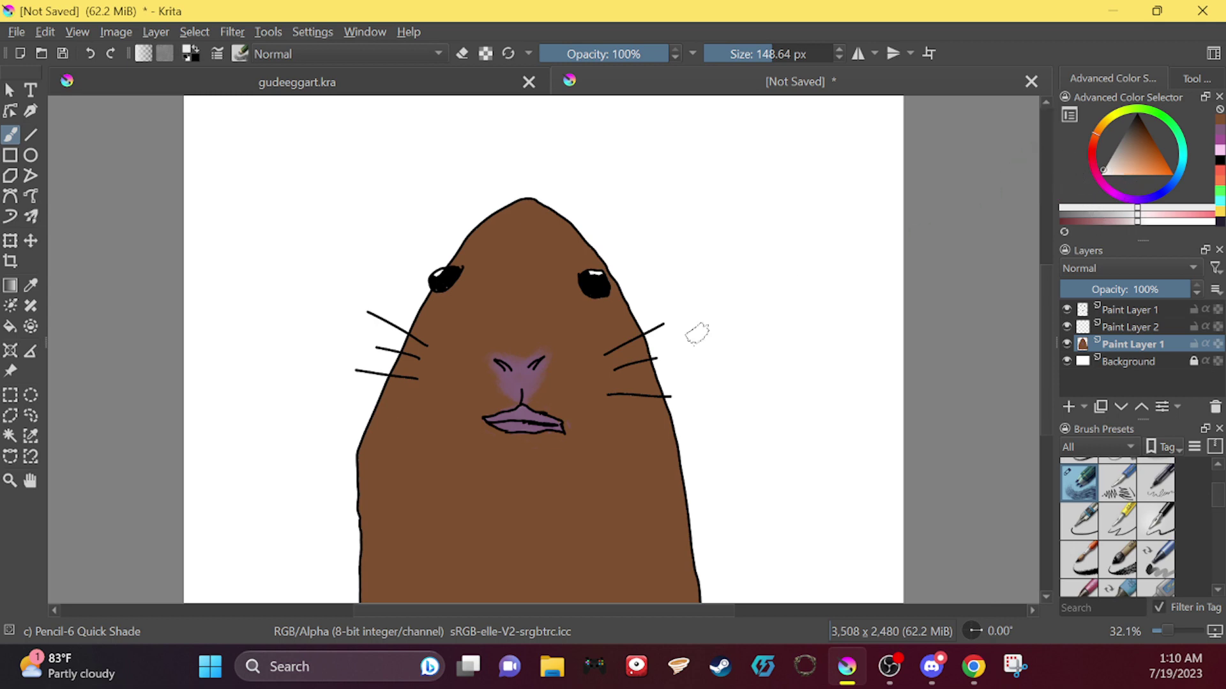
{"action": "left_click", "coordinate": [789, 53]}
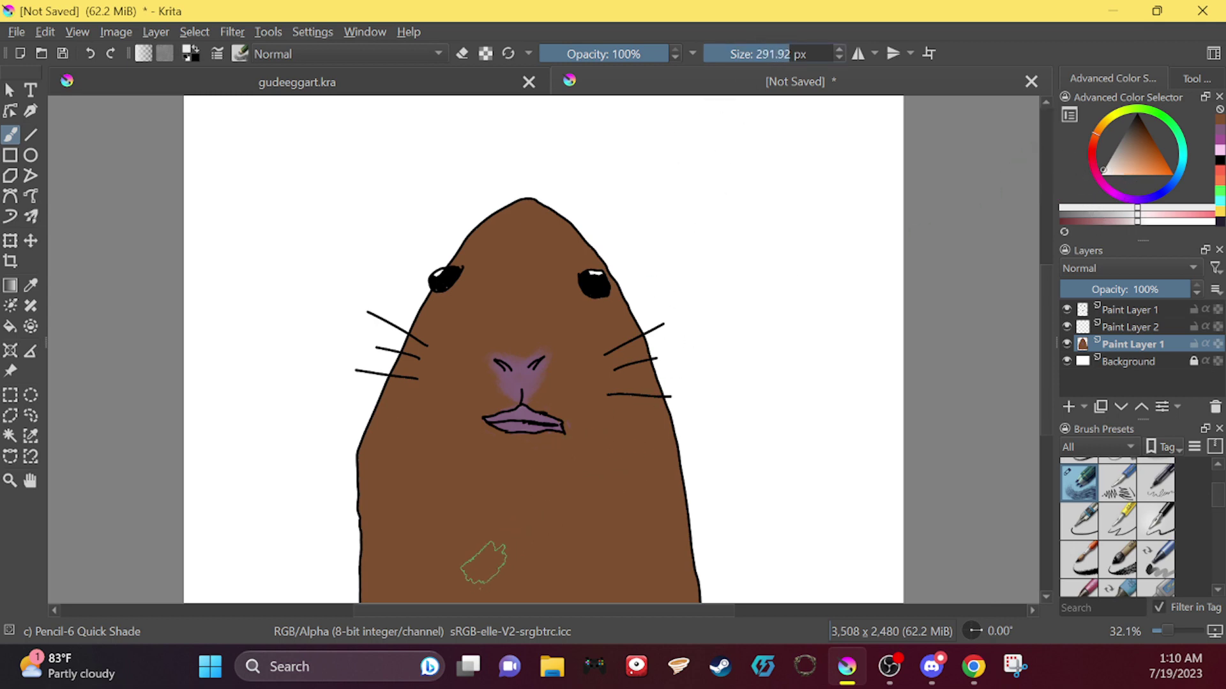
{"action": "mouse_move", "coordinate": [483, 563]}
{"action": "left_mouse_down"}
{"action": "mouse_move", "coordinate": [450, 521]}
{"action": "mouse_move", "coordinate": [478, 536]}
{"action": "mouse_move", "coordinate": [501, 597]}
{"action": "mouse_move", "coordinate": [492, 606]}
{"action": "left_mouse_up"}
{"action": "scroll", "coordinate": [413, 609], "scroll_direction": "right", "scroll_amount": 1}
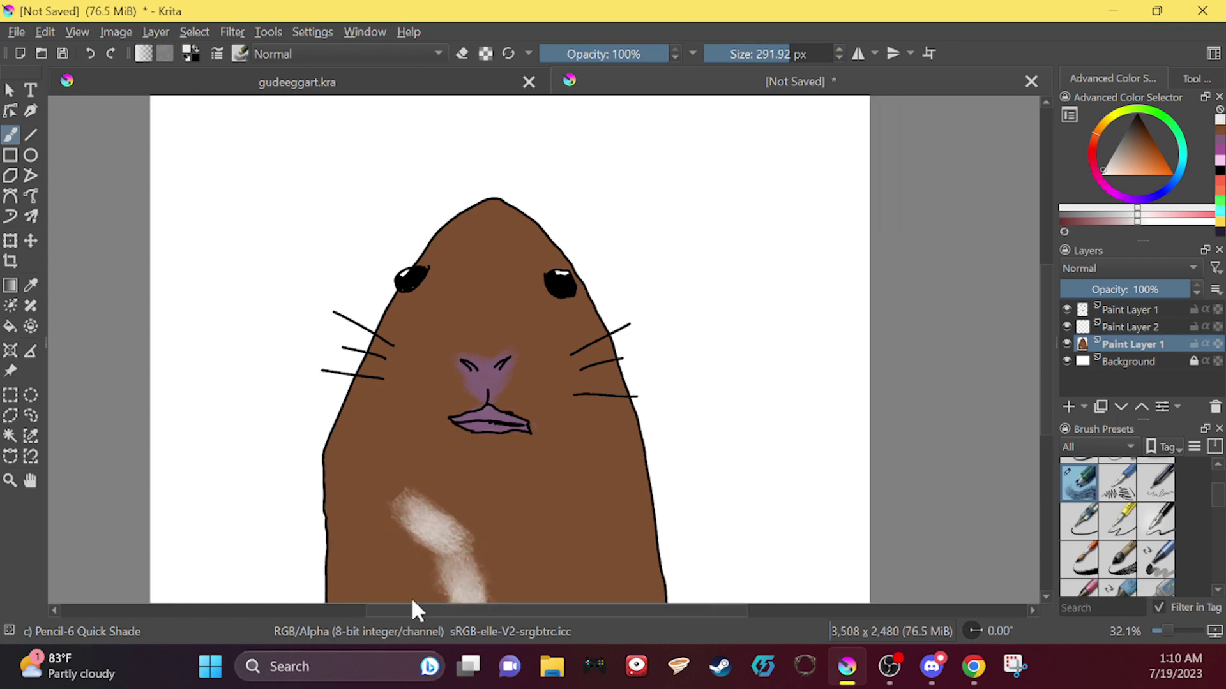
{"action": "scroll", "coordinate": [413, 609], "scroll_direction": "left", "scroll_amount": 1}
{"action": "mouse_move", "coordinate": [389, 590]}
{"action": "left_mouse_down"}
{"action": "mouse_move", "coordinate": [440, 574]}
{"action": "mouse_move", "coordinate": [399, 590]}
{"action": "mouse_move", "coordinate": [458, 579]}
{"action": "mouse_move", "coordinate": [474, 589]}
{"action": "mouse_move", "coordinate": [446, 575]}
{"action": "left_mouse_up"}
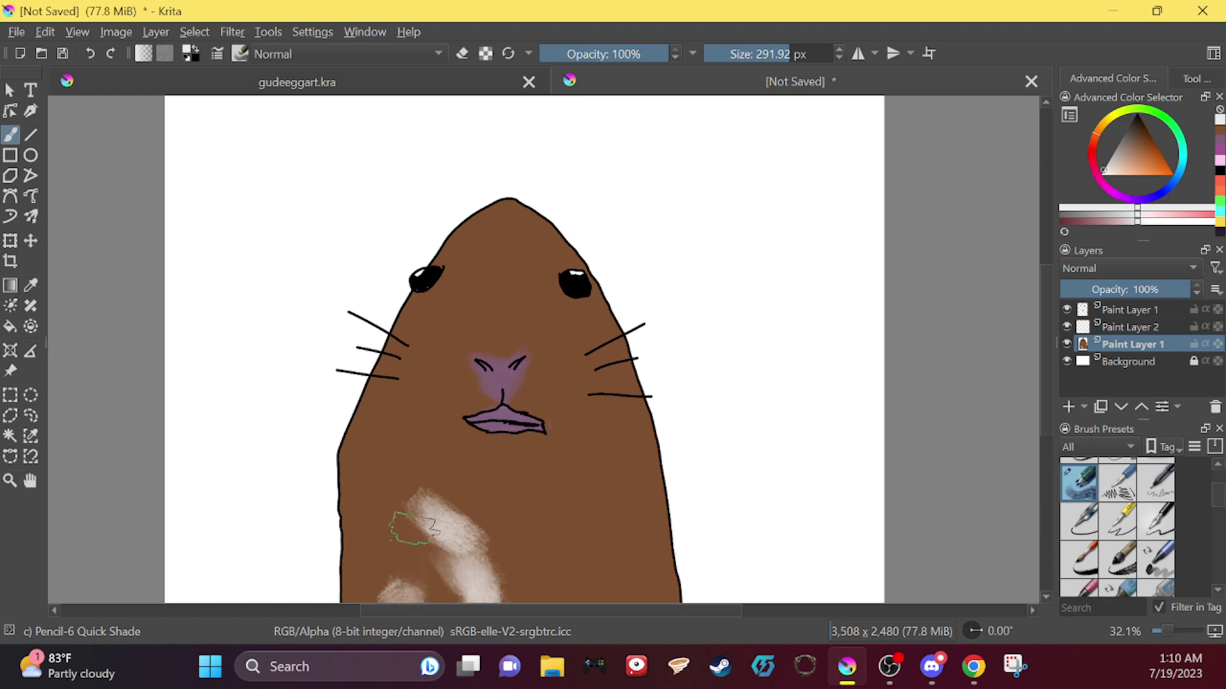
Step: Extend the off-white fur shading across the whole chest, out to both body edges and up to the mouth
{"action": "mouse_move", "coordinate": [414, 528]}
{"action": "left_mouse_down"}
{"action": "mouse_move", "coordinate": [386, 498]}
{"action": "mouse_move", "coordinate": [373, 511]}
{"action": "mouse_move", "coordinate": [417, 486]}
{"action": "mouse_move", "coordinate": [418, 460]}
{"action": "mouse_move", "coordinate": [400, 452]}
{"action": "mouse_move", "coordinate": [417, 472]}
{"action": "mouse_move", "coordinate": [396, 462]}
{"action": "mouse_move", "coordinate": [433, 465]}
{"action": "mouse_move", "coordinate": [447, 439]}
{"action": "mouse_move", "coordinate": [426, 443]}
{"action": "mouse_move", "coordinate": [447, 419]}
{"action": "mouse_move", "coordinate": [432, 416]}
{"action": "mouse_move", "coordinate": [424, 428]}
{"action": "mouse_move", "coordinate": [467, 405]}
{"action": "mouse_move", "coordinate": [431, 461]}
{"action": "mouse_move", "coordinate": [566, 438]}
{"action": "mouse_move", "coordinate": [552, 447]}
{"action": "mouse_move", "coordinate": [573, 459]}
{"action": "mouse_move", "coordinate": [486, 511]}
{"action": "mouse_move", "coordinate": [487, 485]}
{"action": "mouse_move", "coordinate": [466, 543]}
{"action": "mouse_move", "coordinate": [522, 525]}
{"action": "mouse_move", "coordinate": [530, 555]}
{"action": "mouse_move", "coordinate": [513, 544]}
{"action": "mouse_move", "coordinate": [531, 544]}
{"action": "mouse_move", "coordinate": [536, 574]}
{"action": "mouse_move", "coordinate": [554, 556]}
{"action": "mouse_move", "coordinate": [574, 511]}
{"action": "mouse_move", "coordinate": [539, 513]}
{"action": "mouse_move", "coordinate": [549, 479]}
{"action": "mouse_move", "coordinate": [634, 416]}
{"action": "mouse_move", "coordinate": [555, 453]}
{"action": "mouse_move", "coordinate": [565, 402]}
{"action": "mouse_move", "coordinate": [550, 495]}
{"action": "mouse_move", "coordinate": [638, 450]}
{"action": "mouse_move", "coordinate": [590, 520]}
{"action": "mouse_move", "coordinate": [612, 530]}
{"action": "mouse_move", "coordinate": [575, 561]}
{"action": "mouse_move", "coordinate": [600, 504]}
{"action": "left_mouse_up"}
{"action": "left_click_drag", "start_coordinate": [579, 611], "coordinate": [632, 611]}
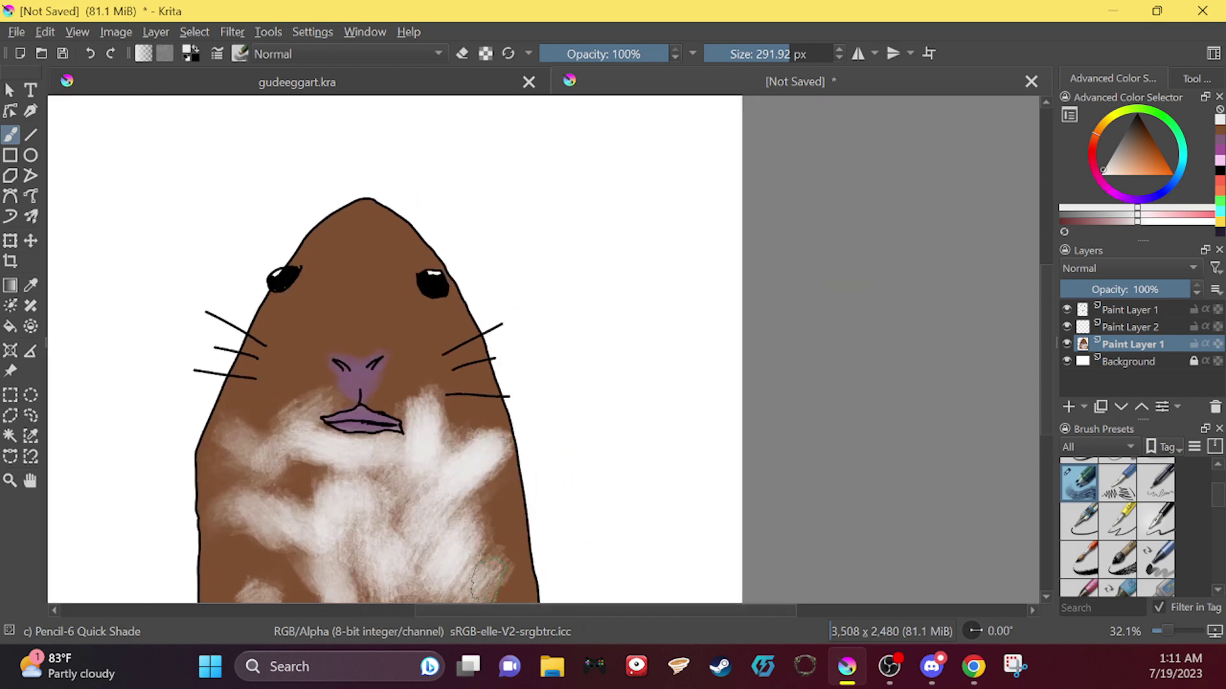
{"action": "mouse_move", "coordinate": [489, 578]}
{"action": "left_mouse_down"}
{"action": "mouse_move", "coordinate": [462, 575]}
{"action": "mouse_move", "coordinate": [453, 544]}
{"action": "mouse_move", "coordinate": [505, 478]}
{"action": "mouse_move", "coordinate": [478, 482]}
{"action": "mouse_move", "coordinate": [388, 549]}
{"action": "mouse_move", "coordinate": [450, 459]}
{"action": "mouse_move", "coordinate": [381, 526]}
{"action": "mouse_move", "coordinate": [415, 466]}
{"action": "mouse_move", "coordinate": [400, 456]}
{"action": "mouse_move", "coordinate": [358, 505]}
{"action": "mouse_move", "coordinate": [412, 460]}
{"action": "mouse_move", "coordinate": [361, 584]}
{"action": "mouse_move", "coordinate": [375, 547]}
{"action": "mouse_move", "coordinate": [327, 581]}
{"action": "mouse_move", "coordinate": [298, 539]}
{"action": "mouse_move", "coordinate": [215, 491]}
{"action": "mouse_move", "coordinate": [274, 534]}
{"action": "mouse_move", "coordinate": [212, 503]}
{"action": "mouse_move", "coordinate": [240, 533]}
{"action": "mouse_move", "coordinate": [199, 492]}
{"action": "mouse_move", "coordinate": [268, 526]}
{"action": "mouse_move", "coordinate": [208, 496]}
{"action": "mouse_move", "coordinate": [257, 498]}
{"action": "mouse_move", "coordinate": [250, 519]}
{"action": "mouse_move", "coordinate": [240, 486]}
{"action": "mouse_move", "coordinate": [266, 514]}
{"action": "mouse_move", "coordinate": [203, 476]}
{"action": "mouse_move", "coordinate": [260, 447]}
{"action": "mouse_move", "coordinate": [224, 396]}
{"action": "mouse_move", "coordinate": [255, 433]}
{"action": "mouse_move", "coordinate": [202, 412]}
{"action": "mouse_move", "coordinate": [298, 437]}
{"action": "mouse_move", "coordinate": [267, 423]}
{"action": "mouse_move", "coordinate": [287, 447]}
{"action": "mouse_move", "coordinate": [301, 439]}
{"action": "mouse_move", "coordinate": [250, 426]}
{"action": "mouse_move", "coordinate": [328, 458]}
{"action": "mouse_move", "coordinate": [298, 449]}
{"action": "mouse_move", "coordinate": [295, 509]}
{"action": "mouse_move", "coordinate": [259, 587]}
{"action": "mouse_move", "coordinate": [479, 590]}
{"action": "left_mouse_up"}
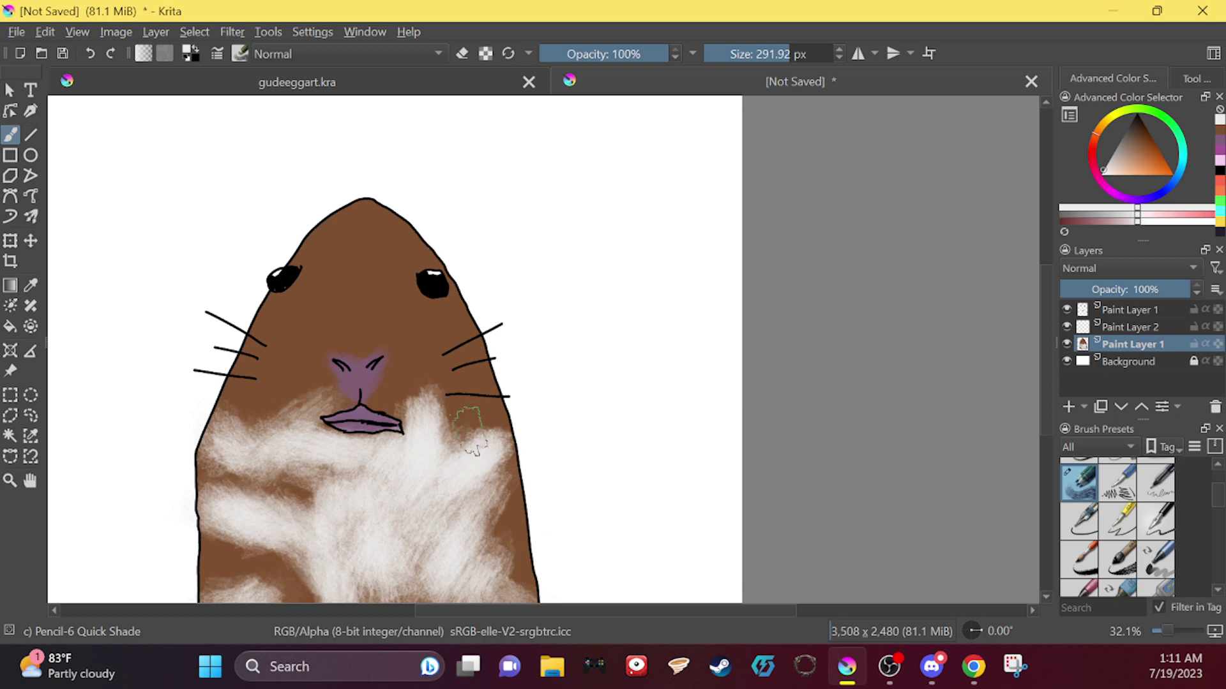
{"action": "mouse_move", "coordinate": [478, 547]}
{"action": "left_mouse_down"}
{"action": "mouse_move", "coordinate": [531, 528]}
{"action": "mouse_move", "coordinate": [509, 519]}
{"action": "mouse_move", "coordinate": [514, 531]}
{"action": "mouse_move", "coordinate": [568, 461]}
{"action": "mouse_move", "coordinate": [486, 513]}
{"action": "mouse_move", "coordinate": [560, 432]}
{"action": "mouse_move", "coordinate": [491, 441]}
{"action": "mouse_move", "coordinate": [569, 356]}
{"action": "left_mouse_up"}
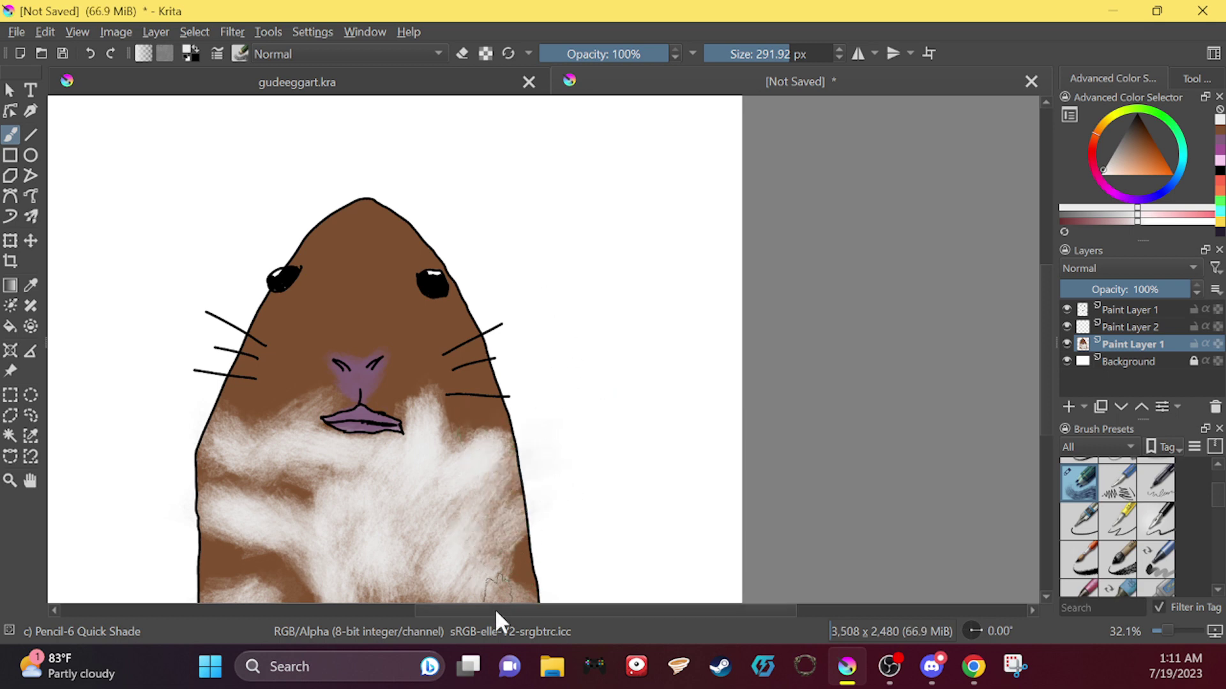
{"action": "left_click_drag", "start_coordinate": [491, 611], "coordinate": [447, 610]}
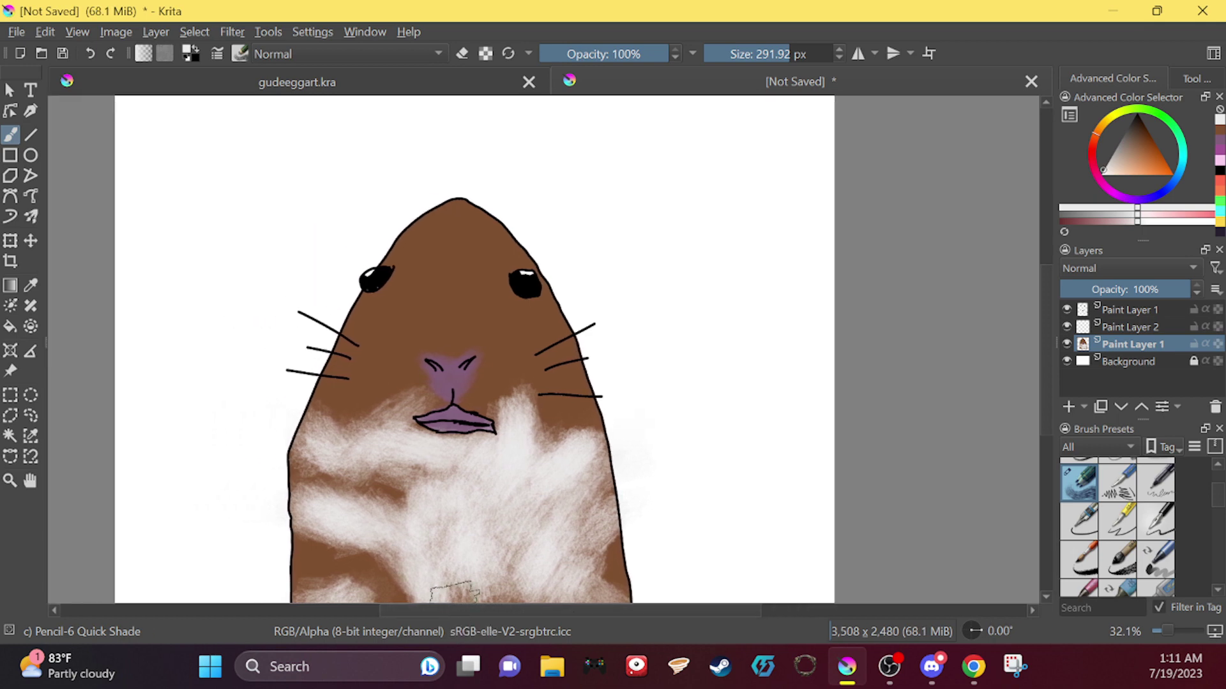
Step: Add an off-white patch near the top of the head and lighten the lips and the fur beside the mouth
{"action": "mouse_move", "coordinate": [514, 240]}
{"action": "left_mouse_down"}
{"action": "mouse_move", "coordinate": [500, 186]}
{"action": "mouse_move", "coordinate": [522, 228]}
{"action": "left_mouse_up"}
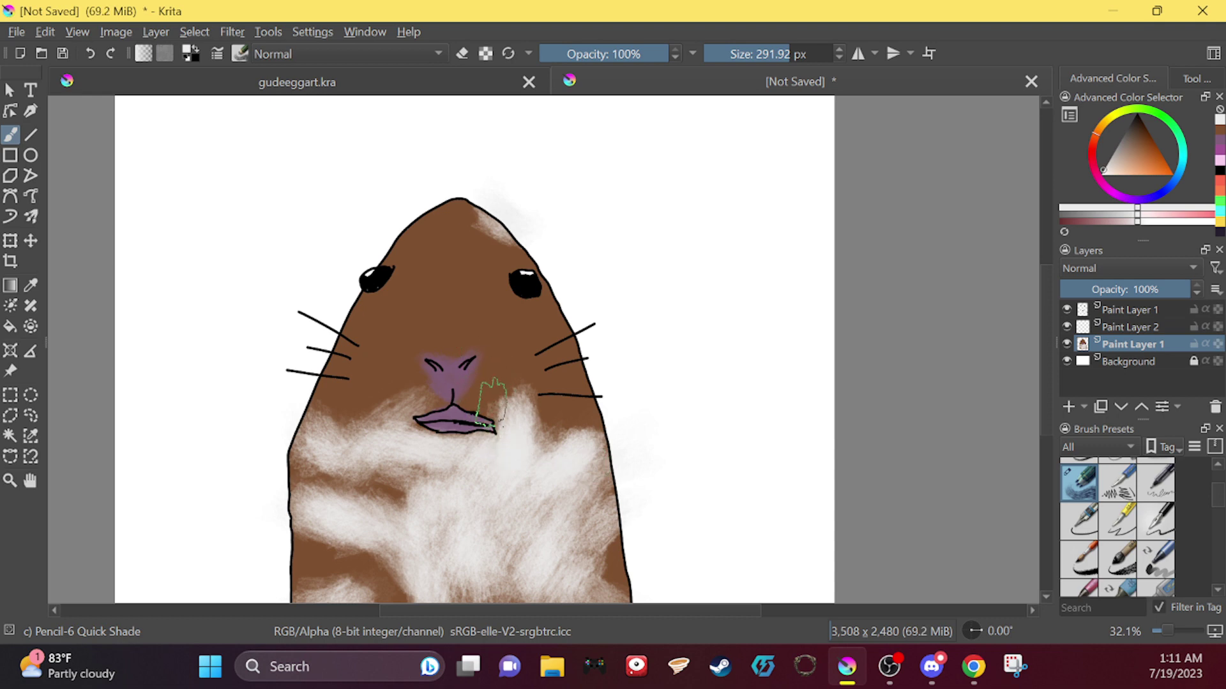
{"action": "left_click_drag", "start_coordinate": [492, 402], "coordinate": [530, 389]}
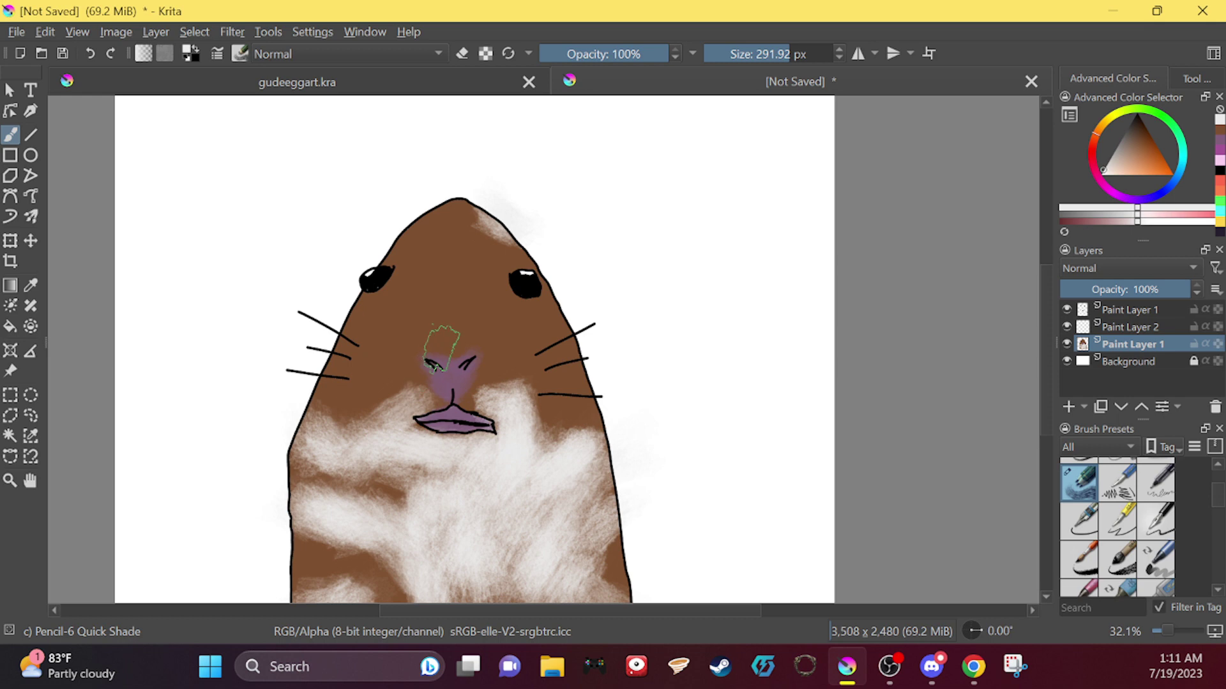
{"action": "mouse_move", "coordinate": [359, 409]}
{"action": "left_mouse_down"}
{"action": "mouse_move", "coordinate": [328, 415]}
{"action": "mouse_move", "coordinate": [396, 393]}
{"action": "left_mouse_up"}
{"action": "mouse_move", "coordinate": [520, 422]}
{"action": "left_mouse_down"}
{"action": "mouse_move", "coordinate": [545, 446]}
{"action": "mouse_move", "coordinate": [587, 449]}
{"action": "left_mouse_up"}
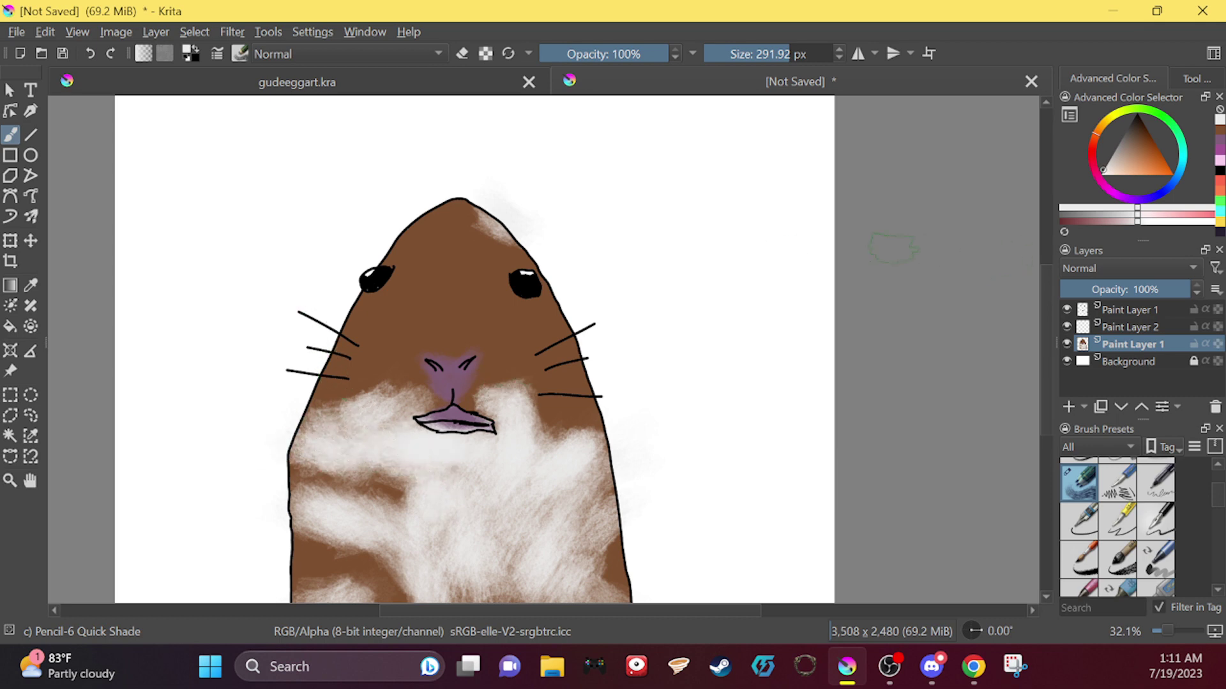
Step: Sample the face's brown and shade it over the white fur along the left cheek's outer edge
{"action": "left_click", "coordinate": [31, 285]}
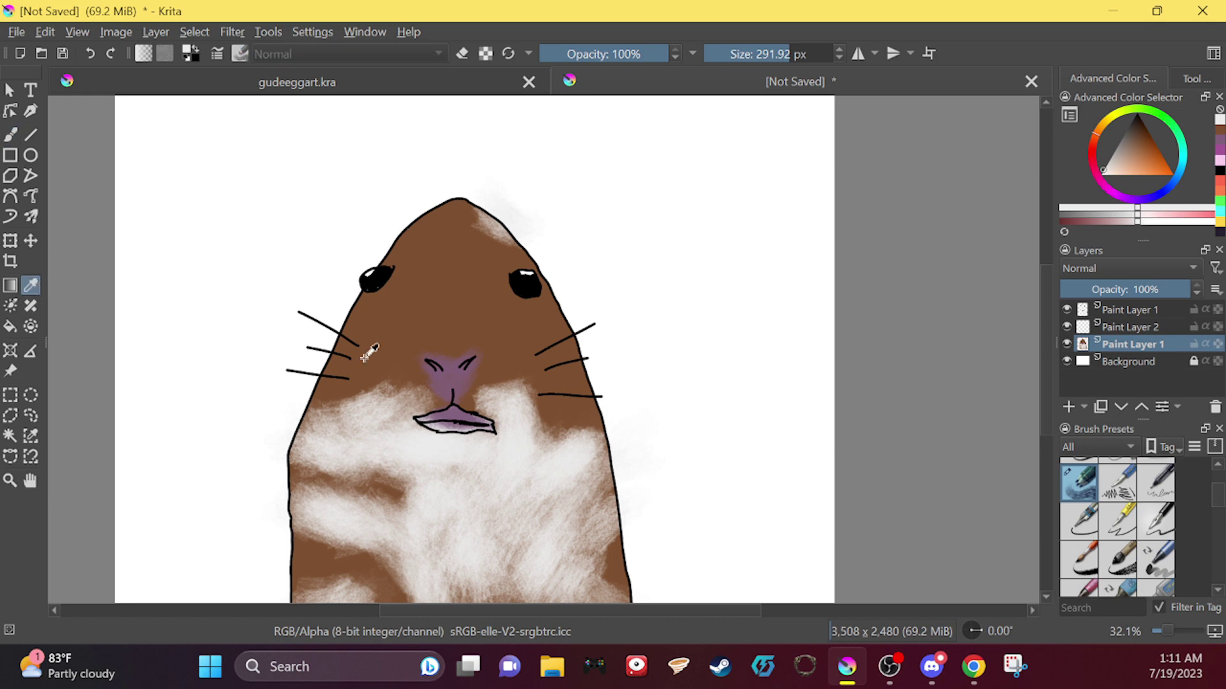
{"action": "left_click", "coordinate": [383, 332]}
{"action": "left_click", "coordinate": [11, 134]}
{"action": "mouse_move", "coordinate": [300, 408]}
{"action": "left_mouse_down"}
{"action": "mouse_move", "coordinate": [319, 434]}
{"action": "mouse_move", "coordinate": [300, 447]}
{"action": "mouse_move", "coordinate": [327, 491]}
{"action": "left_mouse_up"}
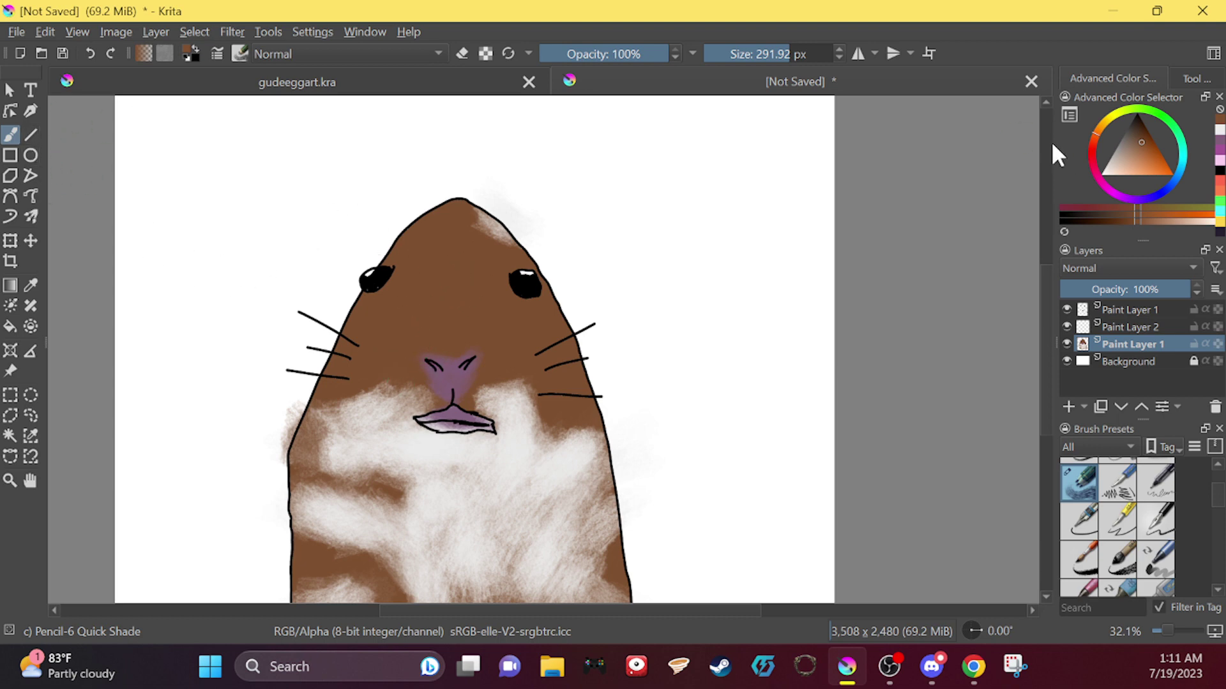
Step: Sample the off-white from below the mouth and shade the fur further up the cheeks on both sides of the nose
{"action": "left_click", "coordinate": [31, 286]}
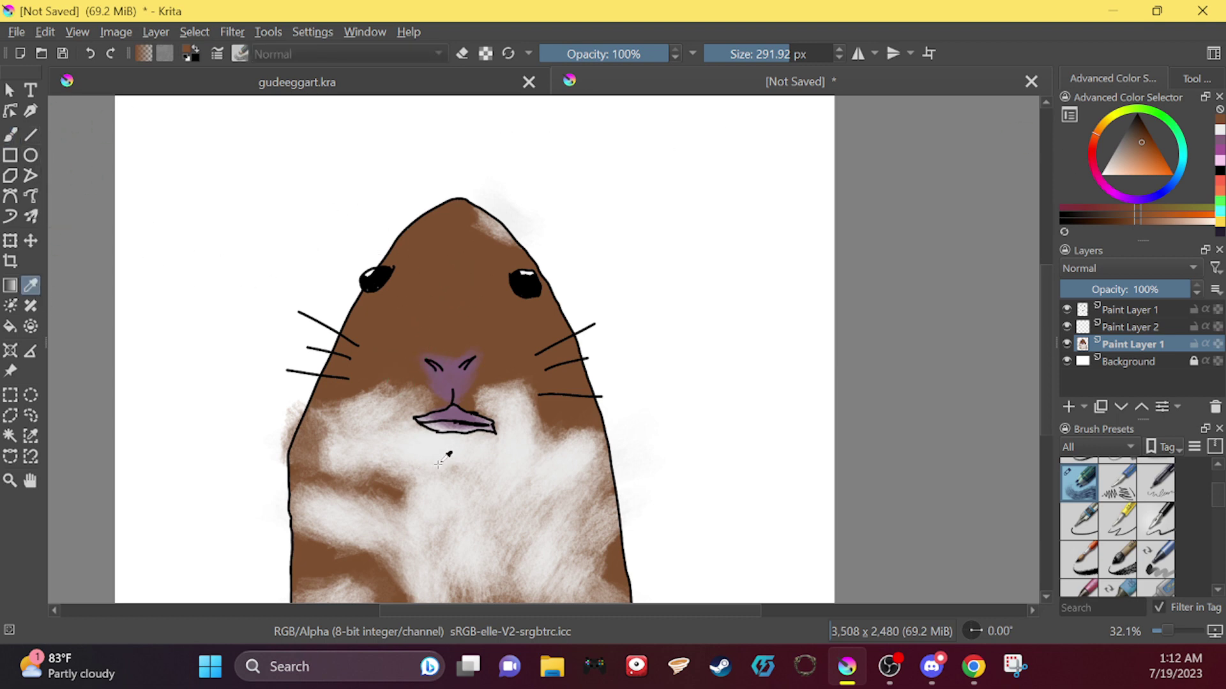
{"action": "left_click", "coordinate": [441, 446]}
{"action": "left_click", "coordinate": [10, 132]}
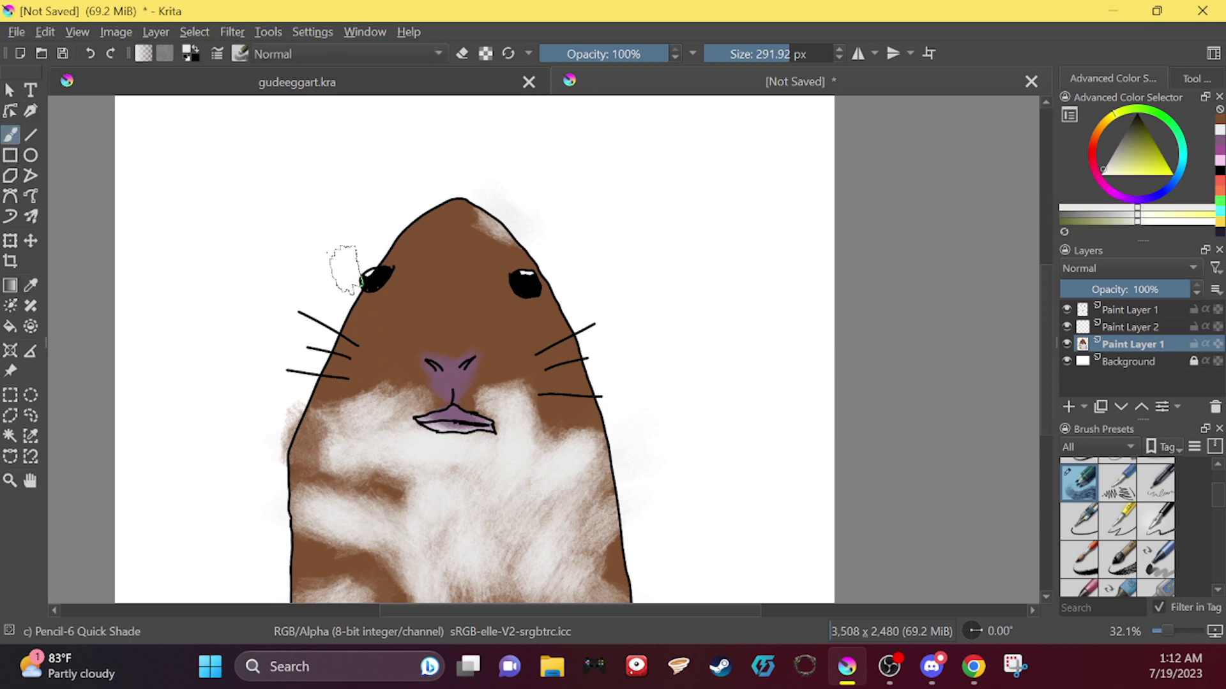
{"action": "mouse_move", "coordinate": [423, 364]}
{"action": "left_mouse_down"}
{"action": "mouse_move", "coordinate": [391, 333]}
{"action": "mouse_move", "coordinate": [389, 364]}
{"action": "mouse_move", "coordinate": [387, 345]}
{"action": "mouse_move", "coordinate": [339, 387]}
{"action": "mouse_move", "coordinate": [424, 310]}
{"action": "mouse_move", "coordinate": [399, 391]}
{"action": "left_mouse_up"}
{"action": "mouse_move", "coordinate": [536, 399]}
{"action": "left_mouse_down"}
{"action": "mouse_move", "coordinate": [566, 453]}
{"action": "mouse_move", "coordinate": [577, 424]}
{"action": "mouse_move", "coordinate": [568, 450]}
{"action": "mouse_move", "coordinate": [554, 413]}
{"action": "mouse_move", "coordinate": [585, 436]}
{"action": "mouse_move", "coordinate": [583, 508]}
{"action": "mouse_move", "coordinate": [561, 474]}
{"action": "mouse_move", "coordinate": [518, 517]}
{"action": "mouse_move", "coordinate": [516, 572]}
{"action": "mouse_move", "coordinate": [398, 441]}
{"action": "mouse_move", "coordinate": [307, 424]}
{"action": "mouse_move", "coordinate": [325, 422]}
{"action": "mouse_move", "coordinate": [393, 335]}
{"action": "left_mouse_up"}
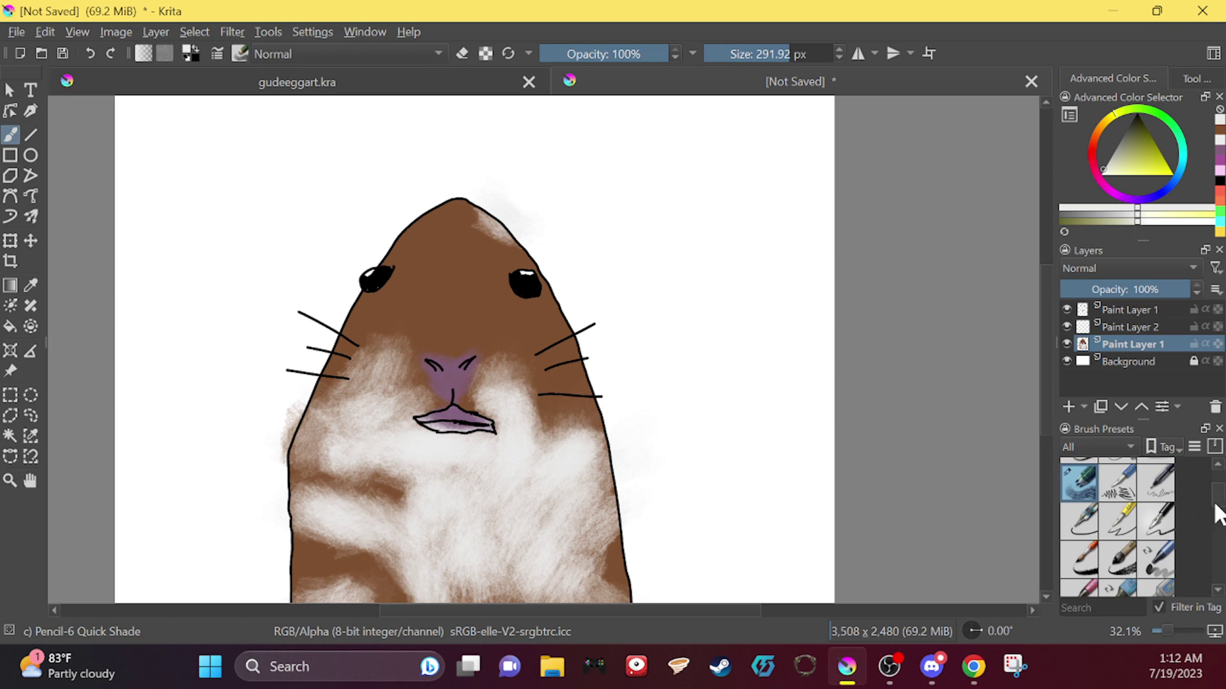
Step: Switch to the Basic-2 Opacity brush at 0.13 px and try a fine white highlight on the upper right whisker
{"action": "left_click_drag", "start_coordinate": [1214, 505], "coordinate": [1204, 488]}
{"action": "left_click", "coordinate": [1156, 515]}
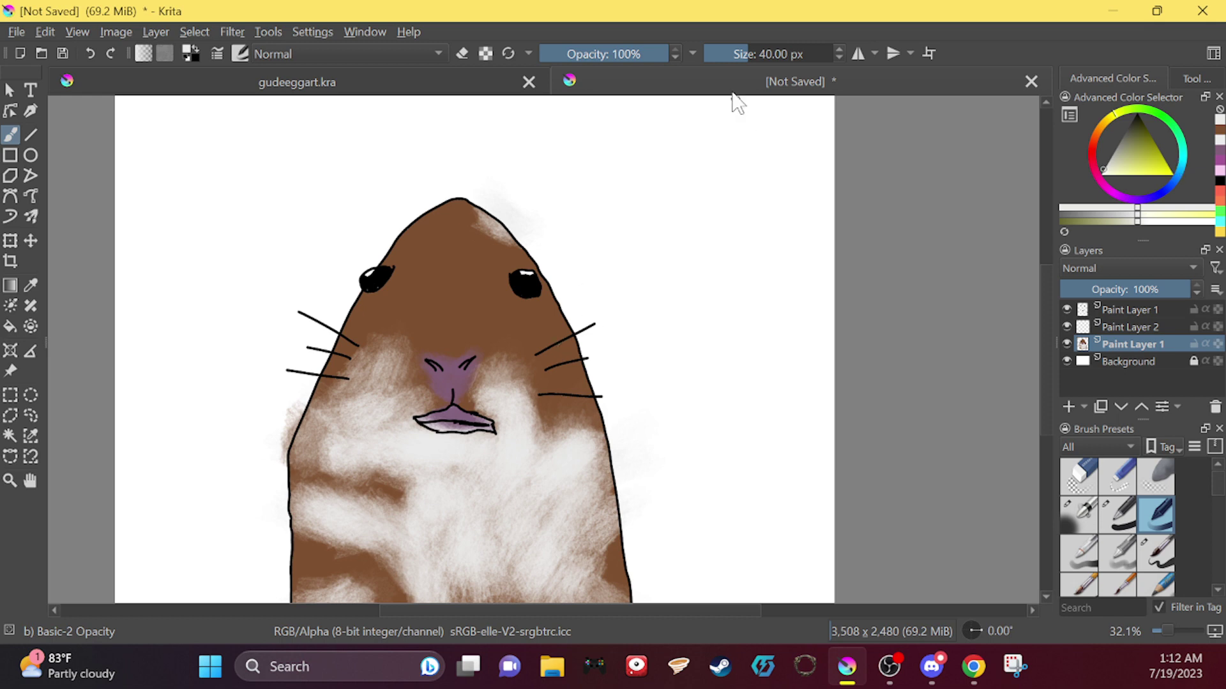
{"action": "left_click_drag", "start_coordinate": [732, 50], "coordinate": [712, 49]}
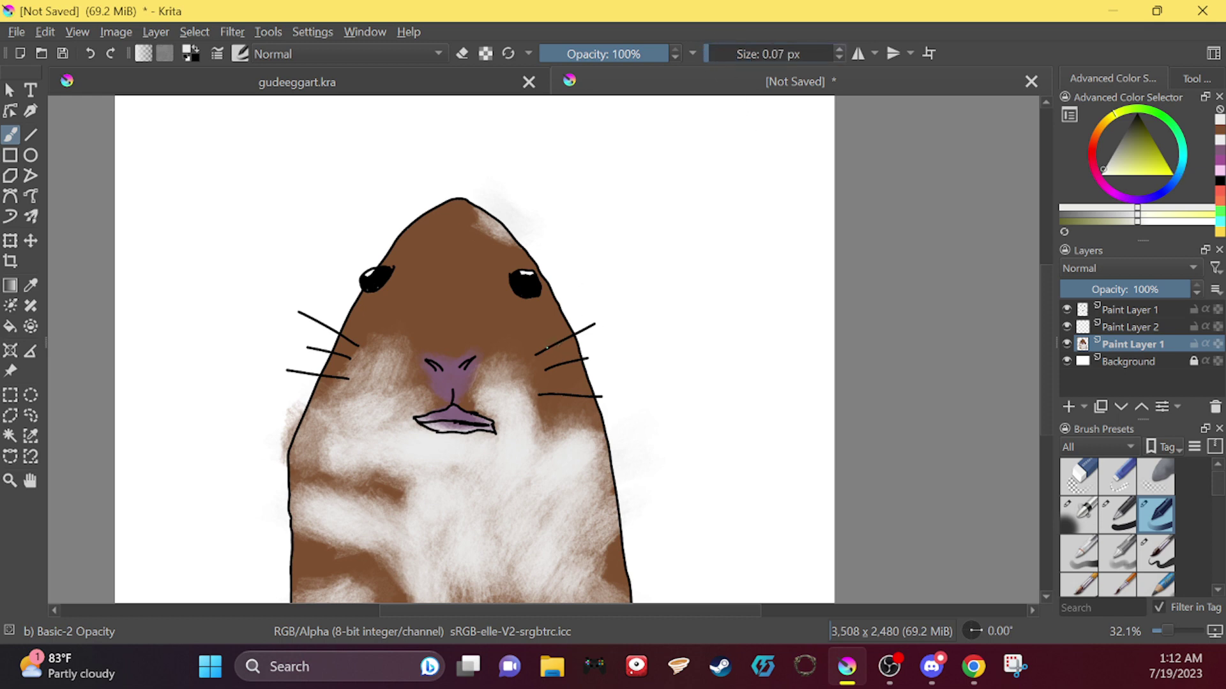
{"action": "left_click_drag", "start_coordinate": [550, 347], "coordinate": [565, 339]}
{"action": "left_click", "coordinate": [712, 49]}
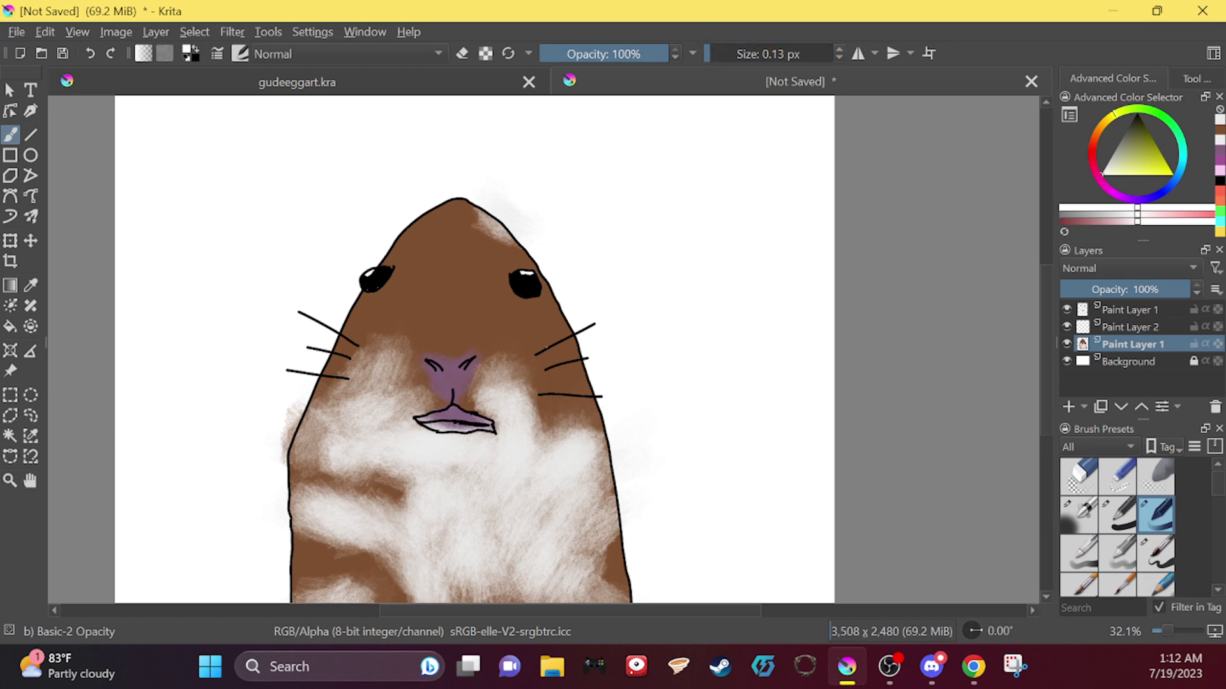
{"action": "left_click_drag", "start_coordinate": [553, 352], "coordinate": [554, 345]}
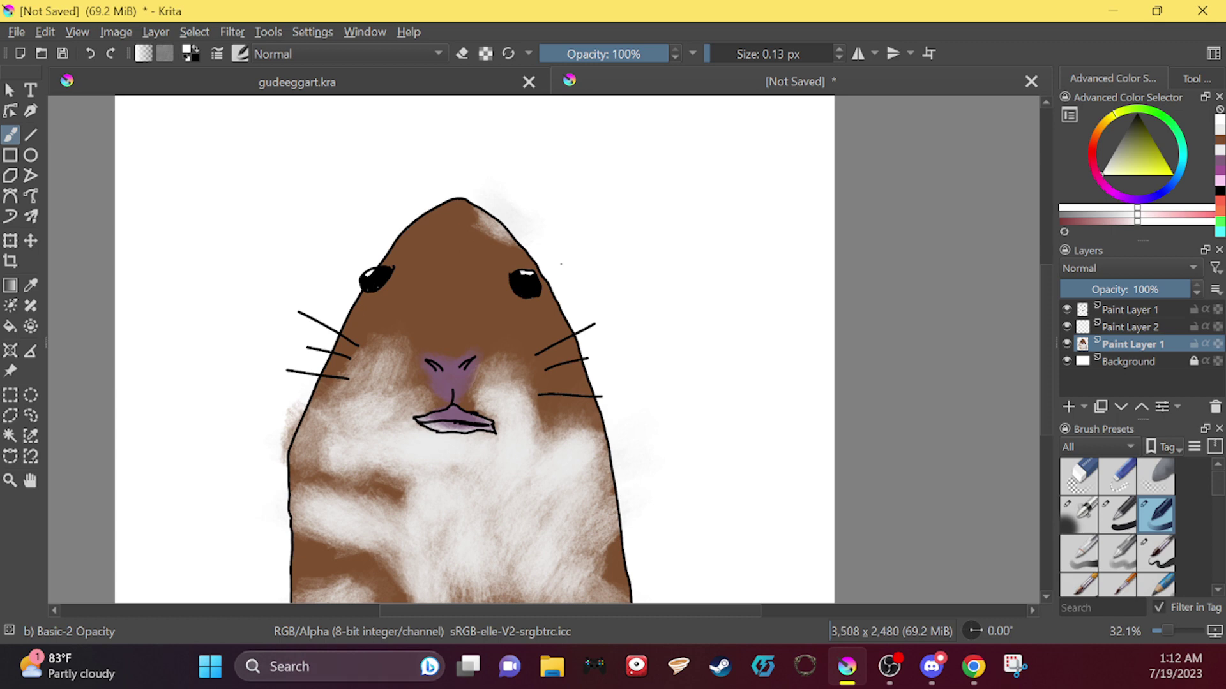
Step: Increase the brush size to 2.14 px, test a white stroke on the brown fur and undo it
{"action": "scroll", "coordinate": [434, 297], "scroll_direction": "up", "scroll_amount": 8}
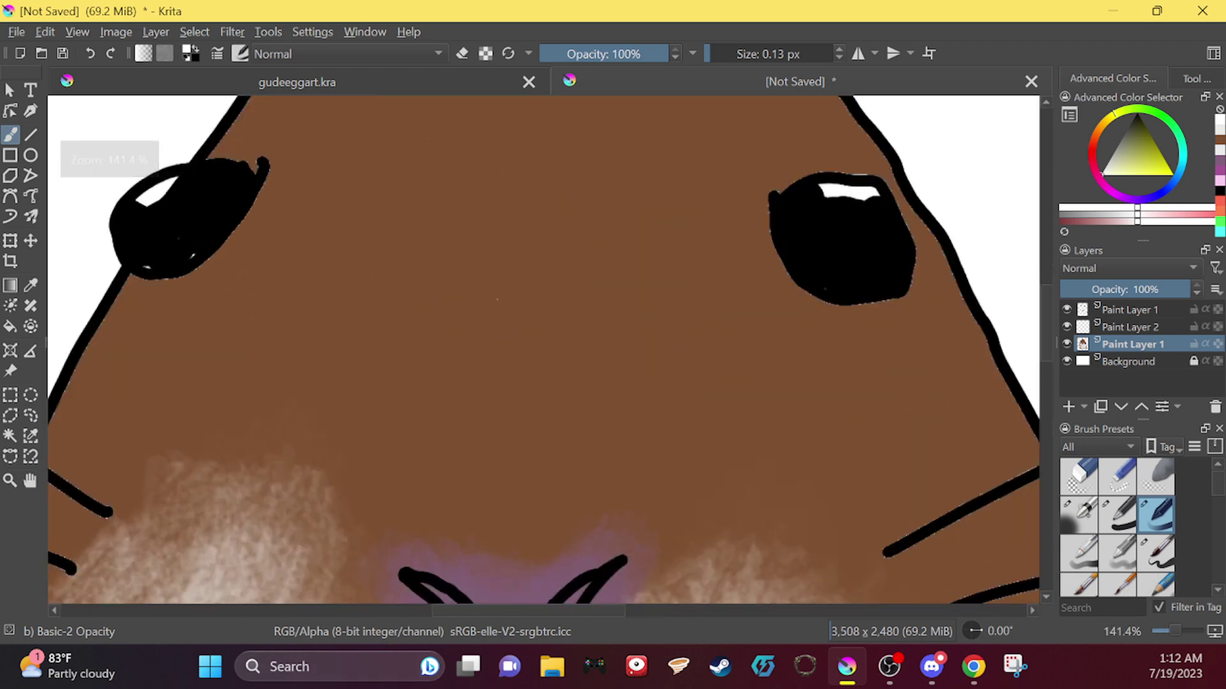
{"action": "left_click", "coordinate": [720, 54]}
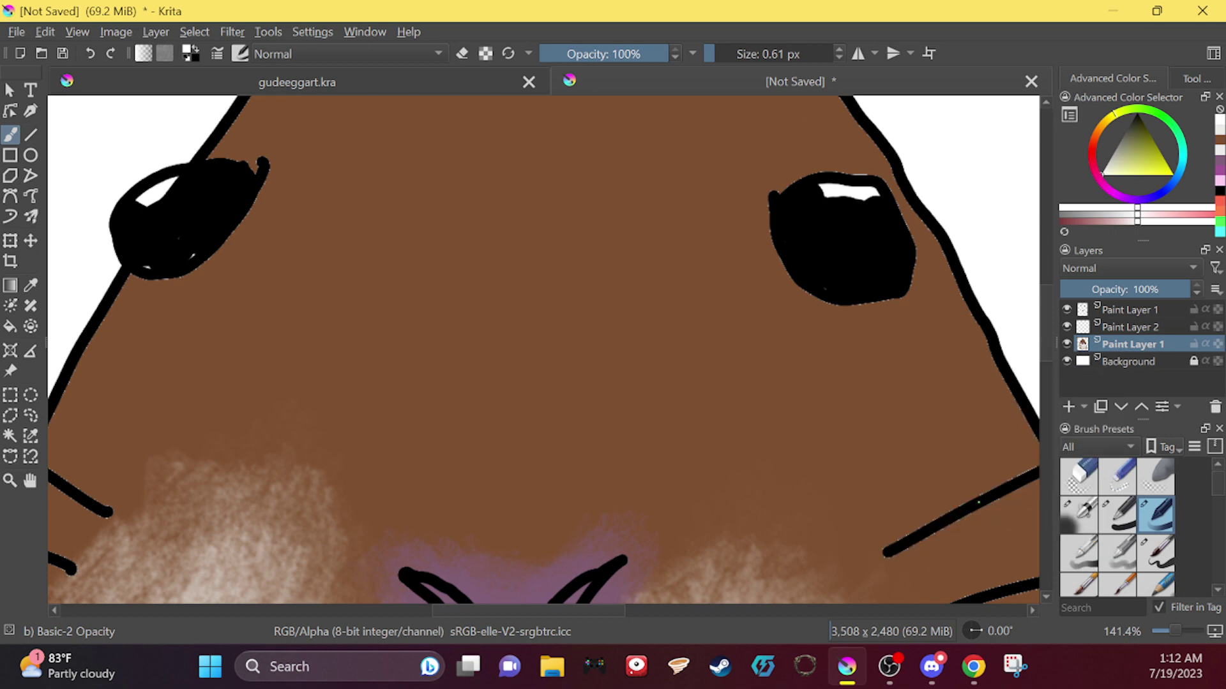
{"action": "left_click_drag", "start_coordinate": [728, 55], "coordinate": [752, 54]}
{"action": "mouse_move", "coordinate": [934, 490]}
{"action": "left_mouse_down"}
{"action": "mouse_move", "coordinate": [843, 473]}
{"action": "mouse_move", "coordinate": [928, 419]}
{"action": "left_mouse_up"}
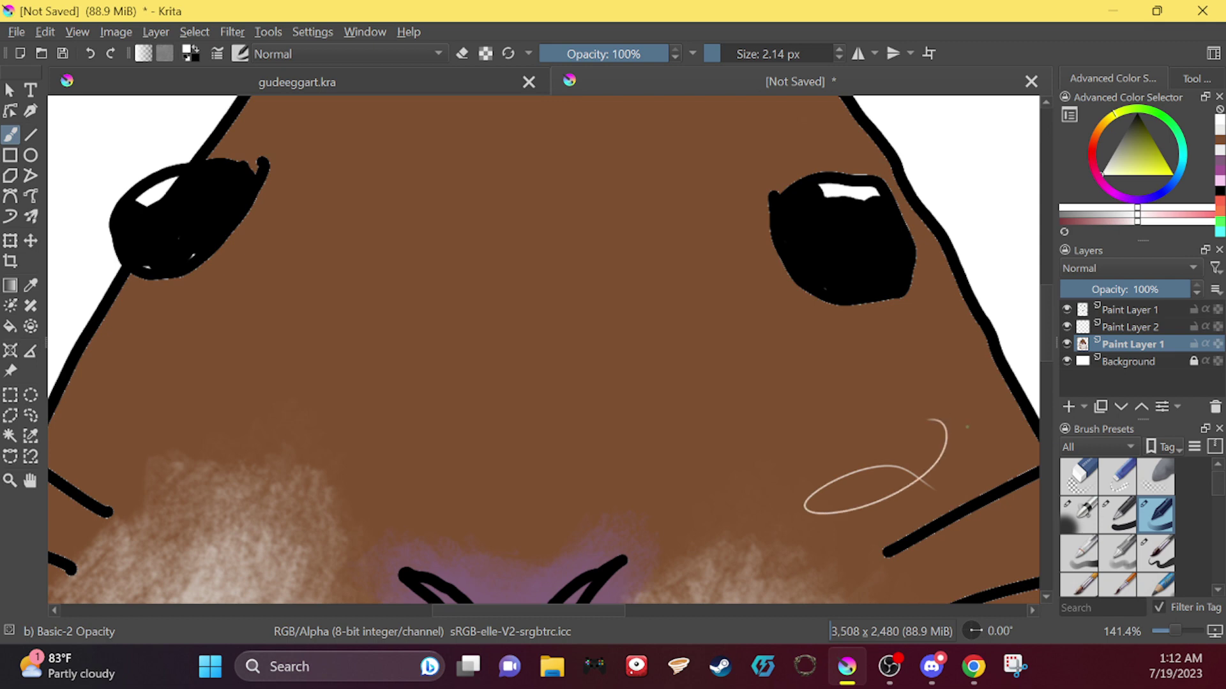
{"action": "left_click", "coordinate": [90, 54]}
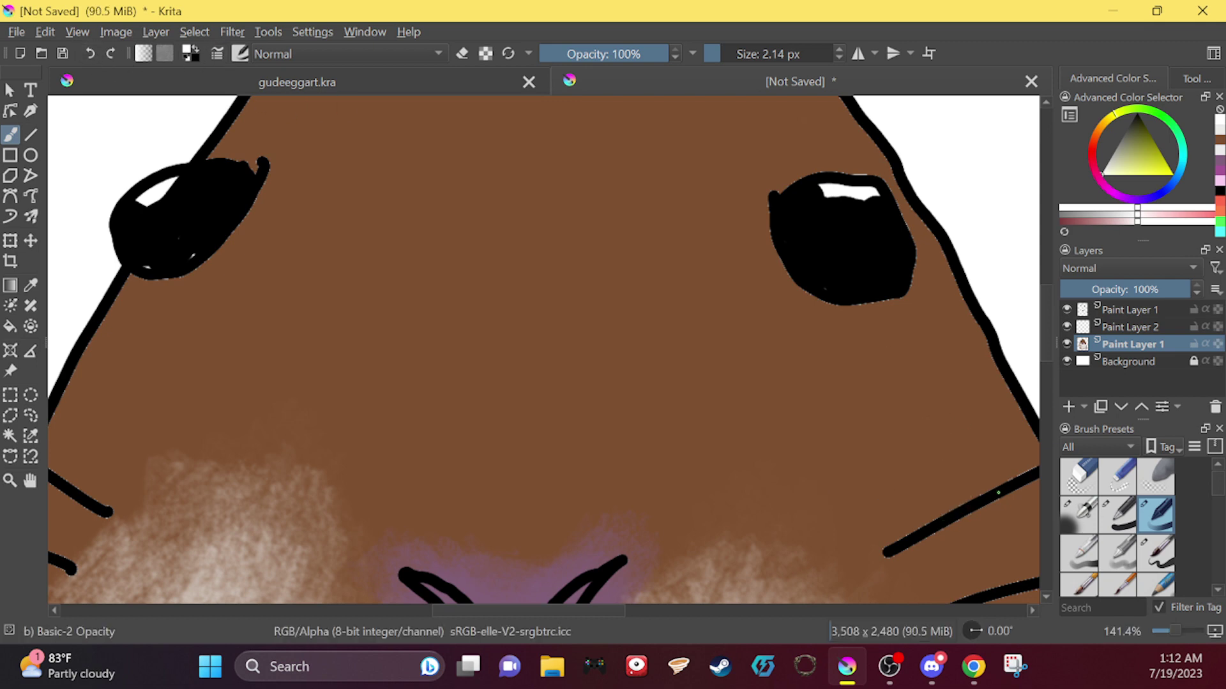
Step: Try white strokes along the upper right whisker on the fur colour layer and undo them
{"action": "left_click_drag", "start_coordinate": [933, 517], "coordinate": [974, 484]}
{"action": "left_click_drag", "start_coordinate": [938, 540], "coordinate": [990, 507]}
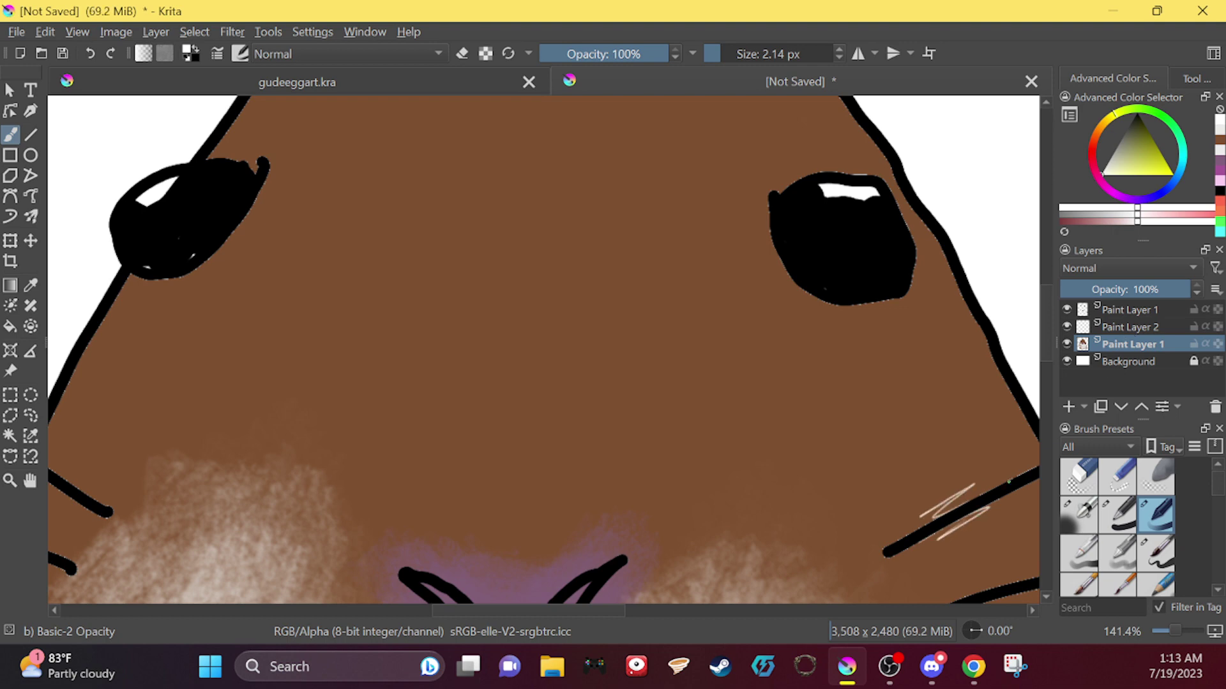
{"action": "left_click", "coordinate": [97, 54]}
{"action": "left_click", "coordinate": [97, 53]}
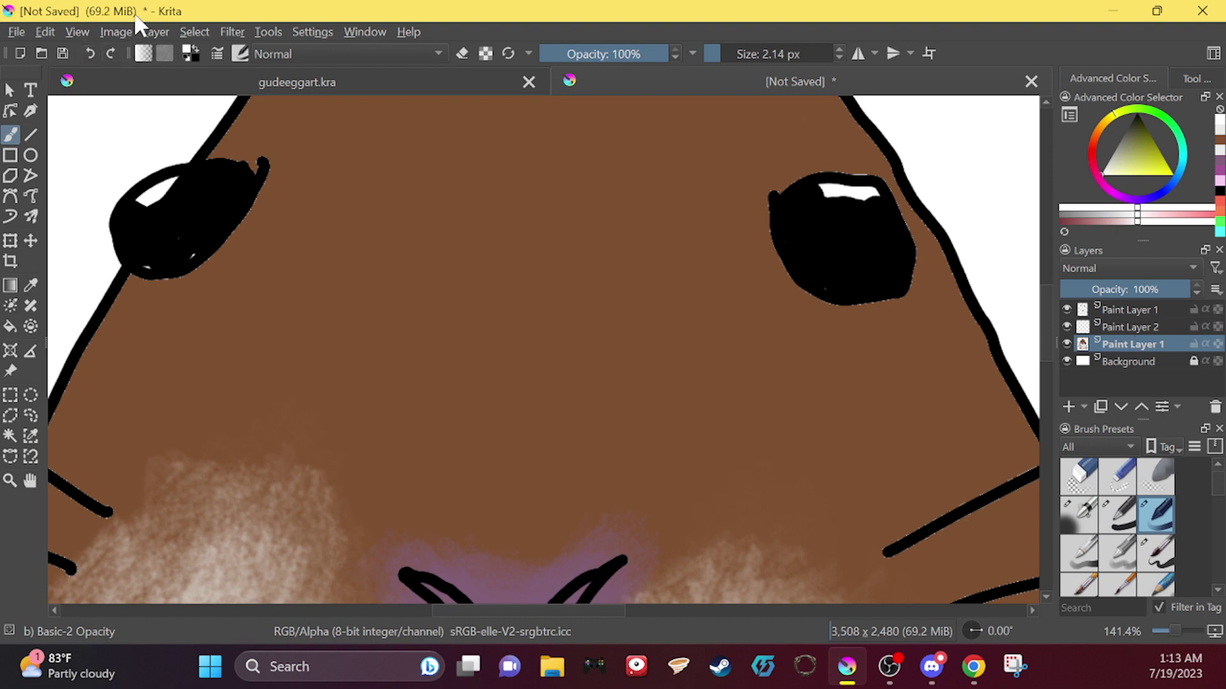
Step: Select the topmost Paint Layer 1 with the line art and draw a white highlight along the upper right whisker
{"action": "left_click", "coordinate": [1131, 327]}
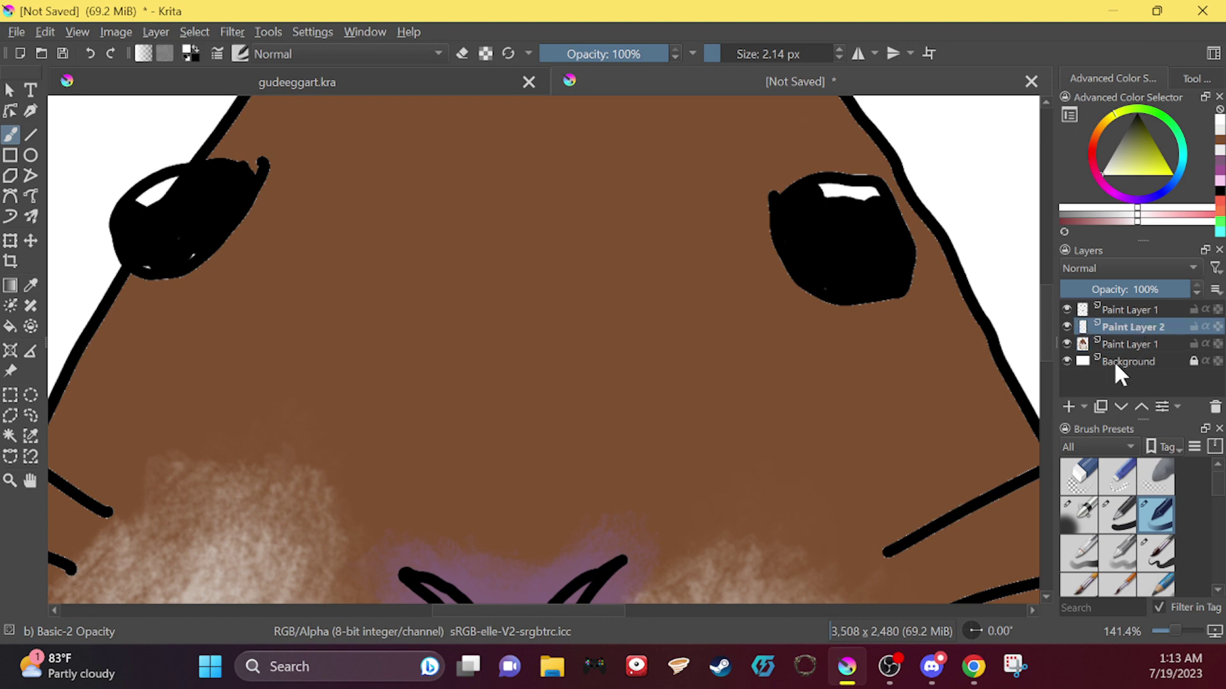
{"action": "left_click", "coordinate": [1130, 310]}
{"action": "left_click_drag", "start_coordinate": [944, 524], "coordinate": [1013, 493]}
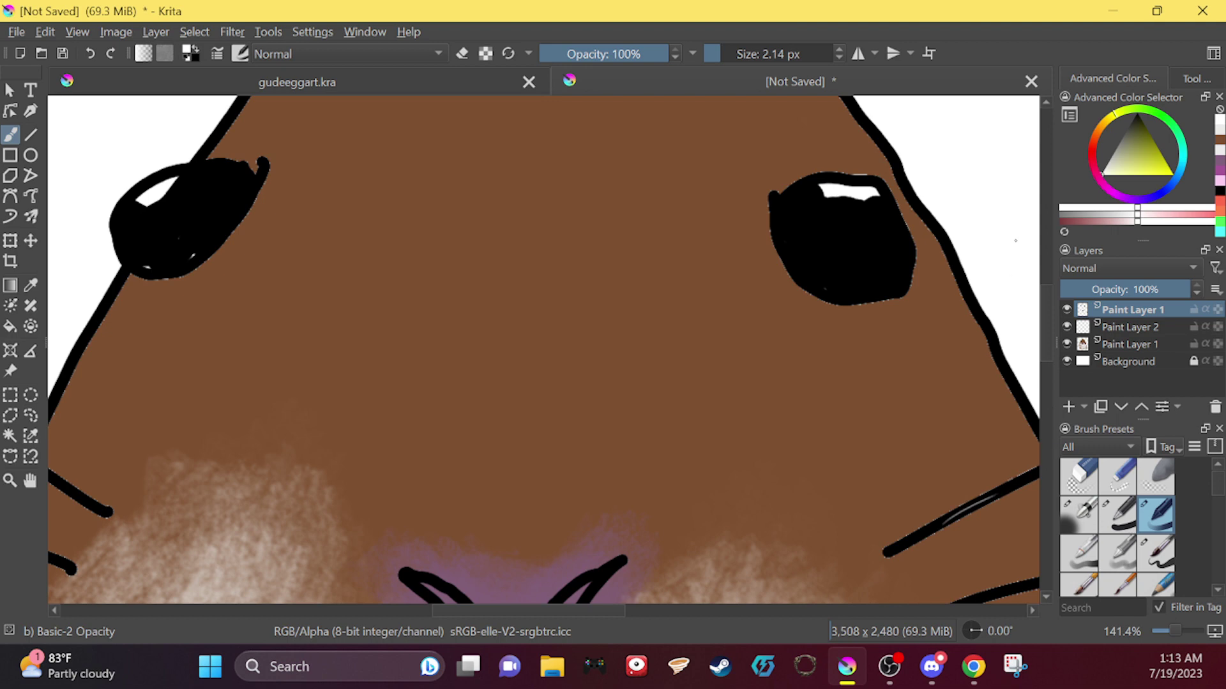
{"action": "key", "text": "minus"}
{"action": "key", "text": "minus"}
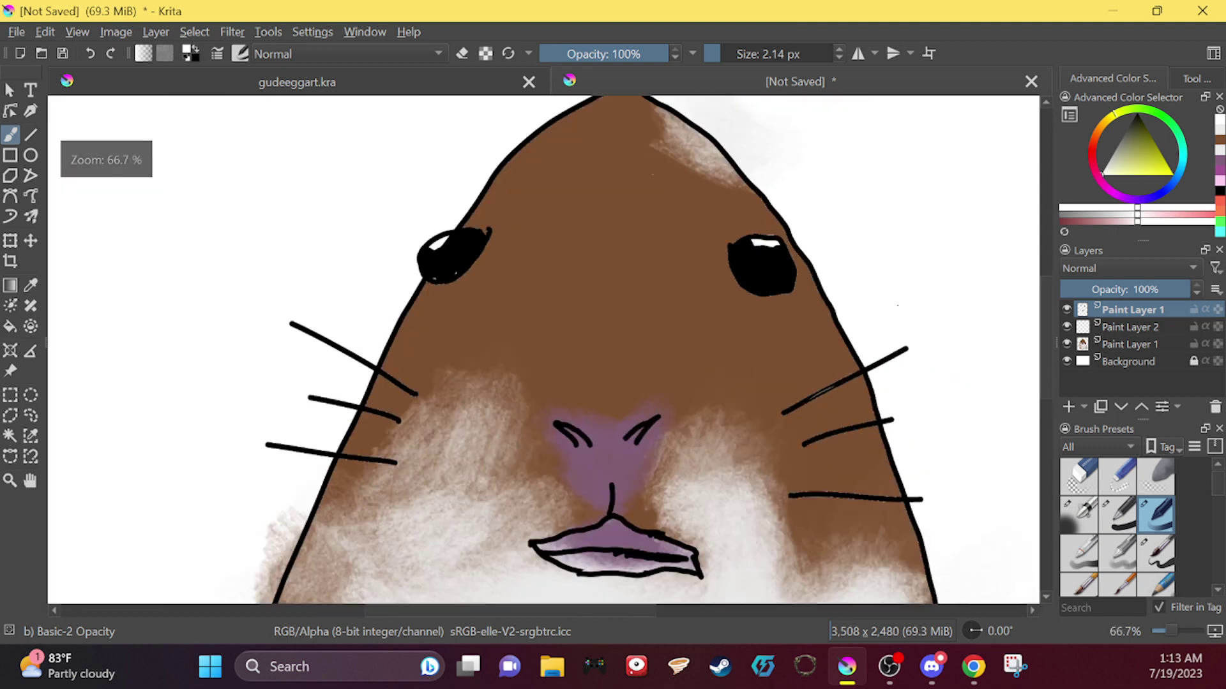
{"action": "key", "text": "plus"}
{"action": "key", "text": "minus"}
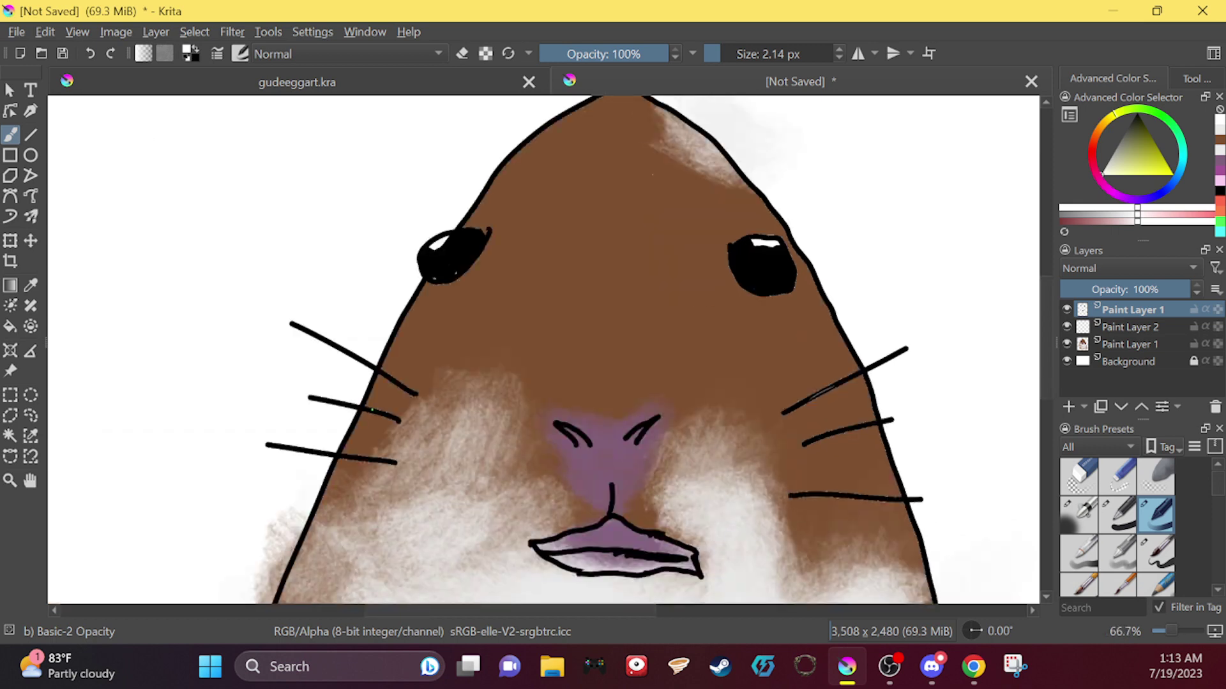
Step: Draw thin white highlights along the three left whiskers and the two lower right whiskers
{"action": "left_click_drag", "start_coordinate": [372, 409], "coordinate": [391, 415]}
{"action": "left_click_drag", "start_coordinate": [356, 457], "coordinate": [392, 462]}
{"action": "left_click_drag", "start_coordinate": [379, 369], "coordinate": [412, 394]}
{"action": "left_click_drag", "start_coordinate": [806, 443], "coordinate": [852, 432]}
{"action": "left_click_drag", "start_coordinate": [795, 498], "coordinate": [867, 499]}
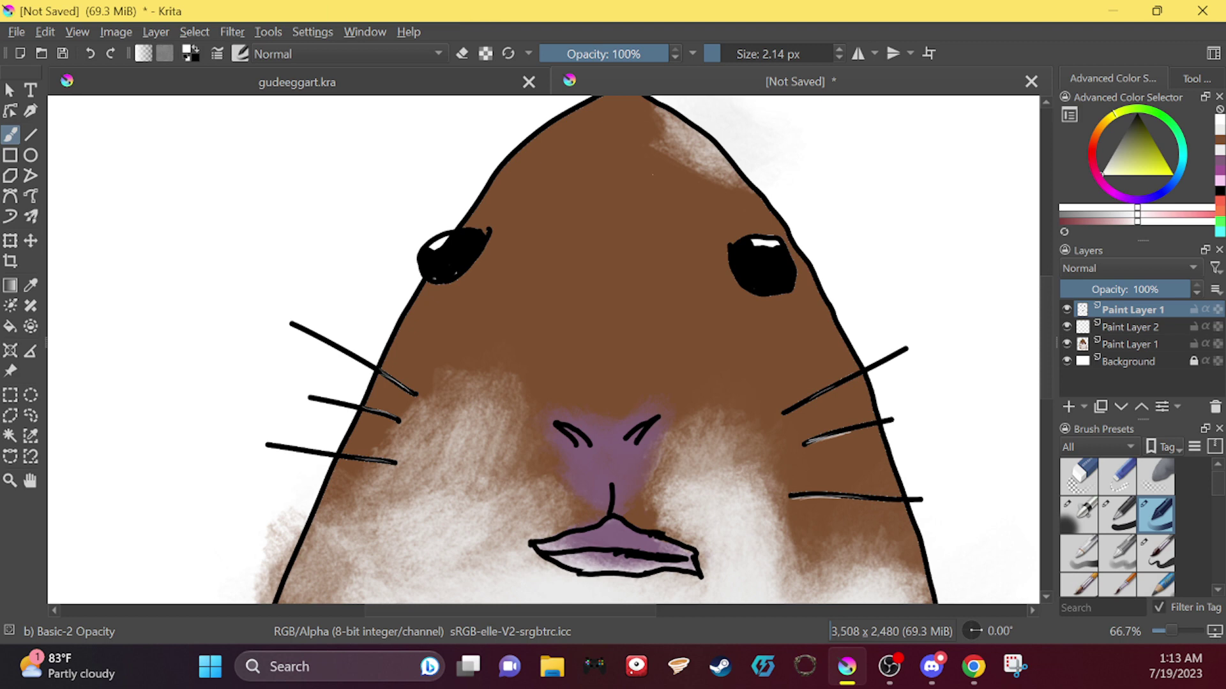
Step: Choose a very dark, near-black yellow as the painting colour
{"action": "key", "text": "alt+Tab"}
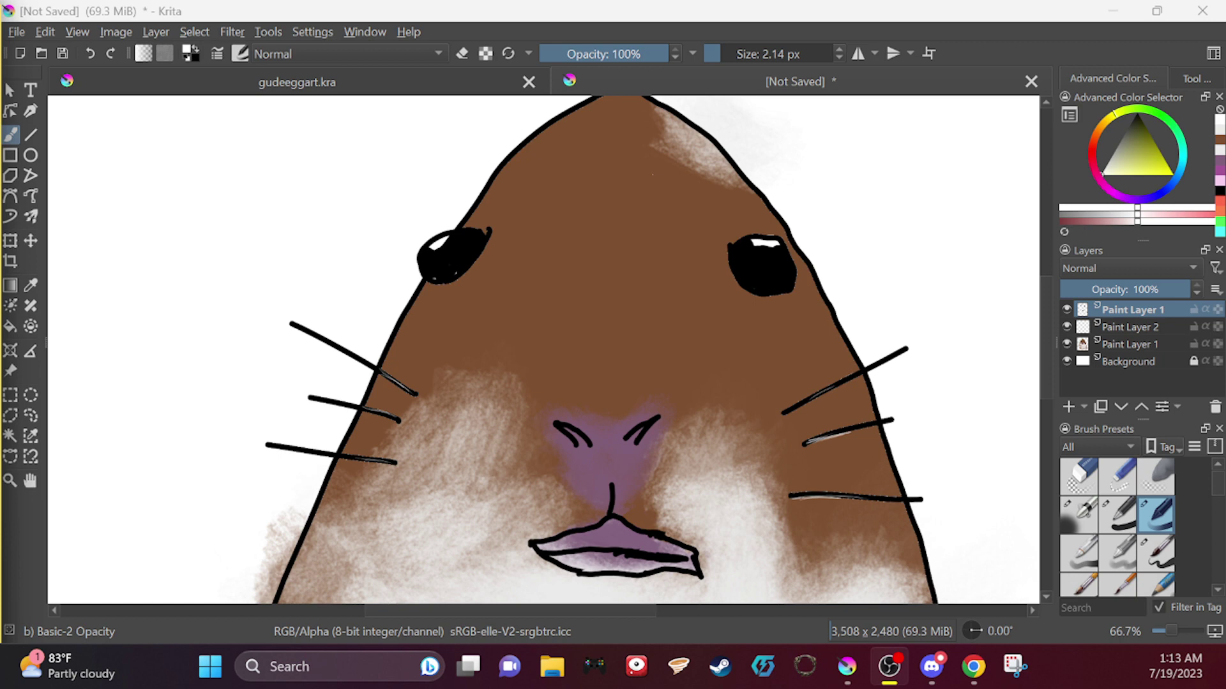
{"action": "left_click", "coordinate": [1130, 128]}
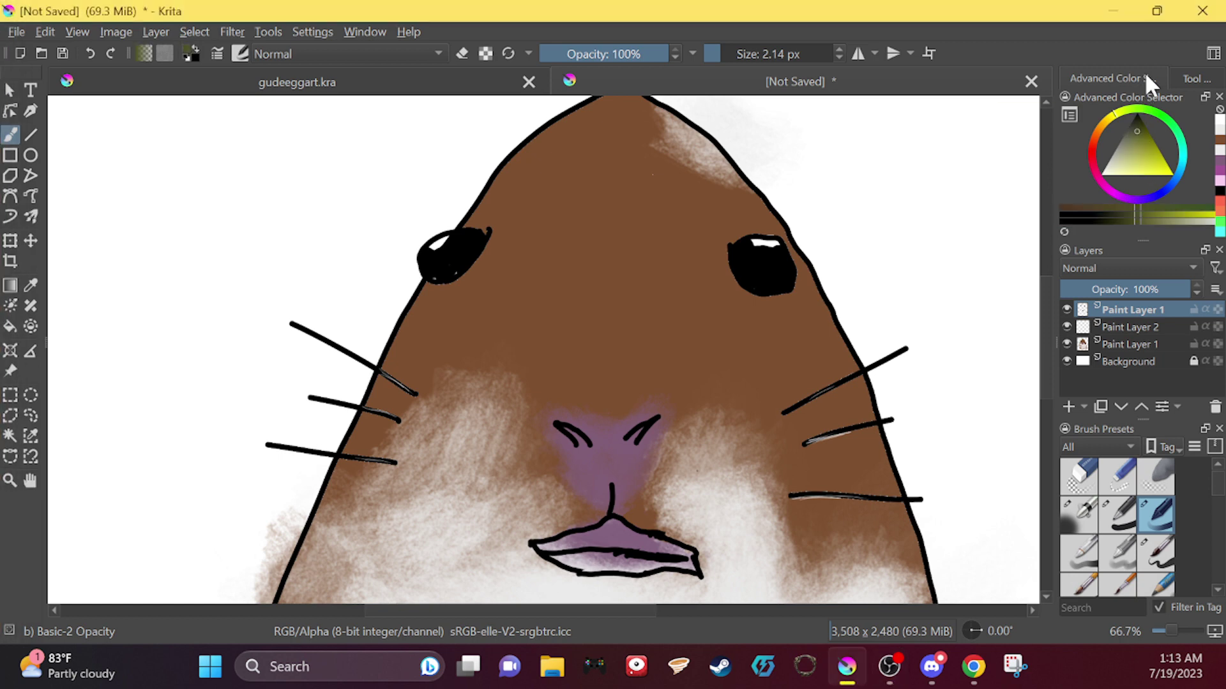
Step: Retouch the edge of the left eye in black with the Basic-1 brush
{"action": "left_click", "coordinate": [1117, 516]}
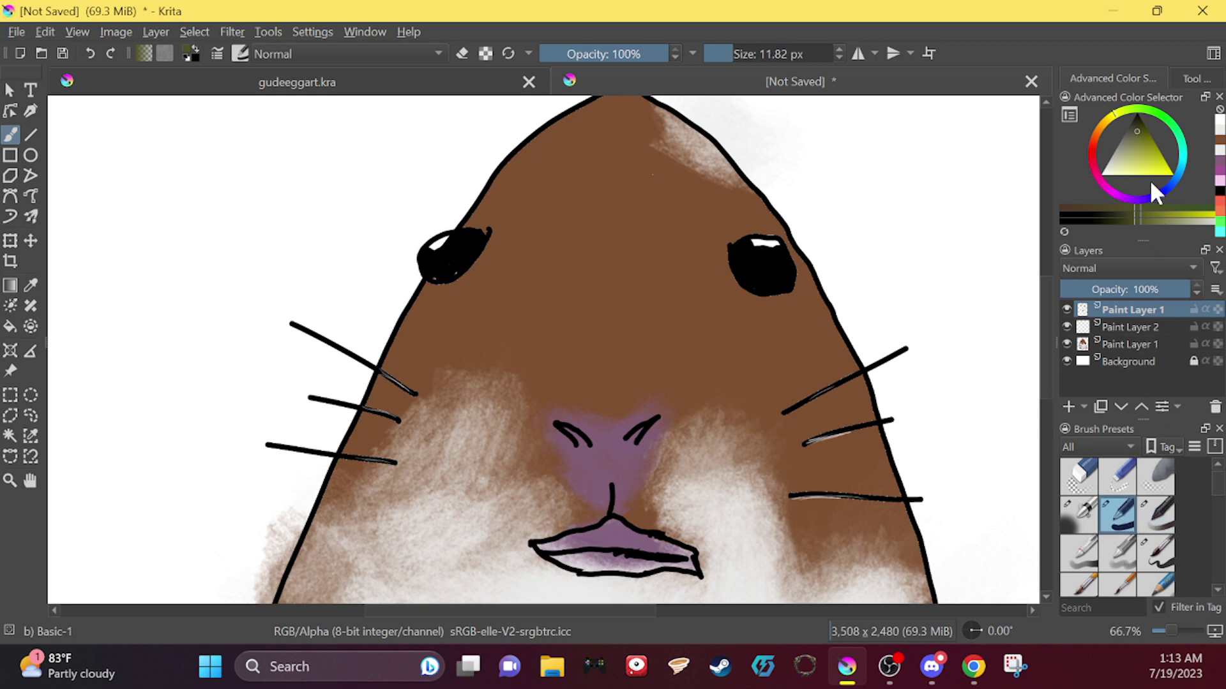
{"action": "left_click", "coordinate": [1136, 119]}
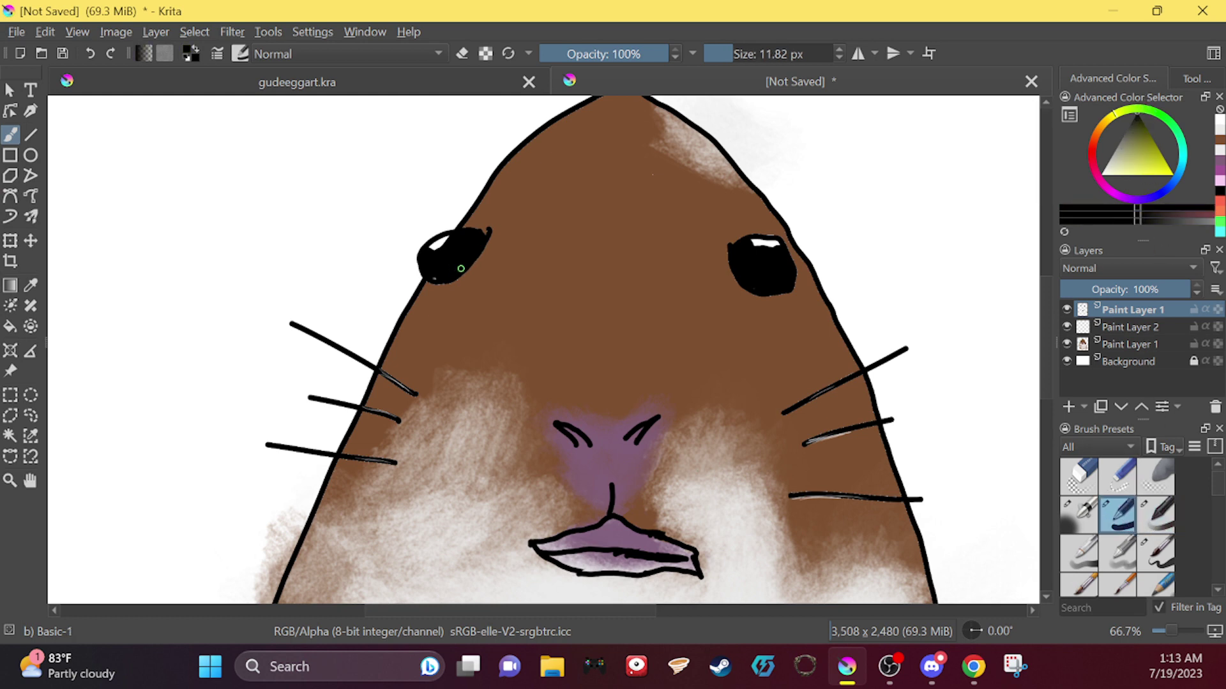
{"action": "left_click_drag", "start_coordinate": [432, 278], "coordinate": [489, 234]}
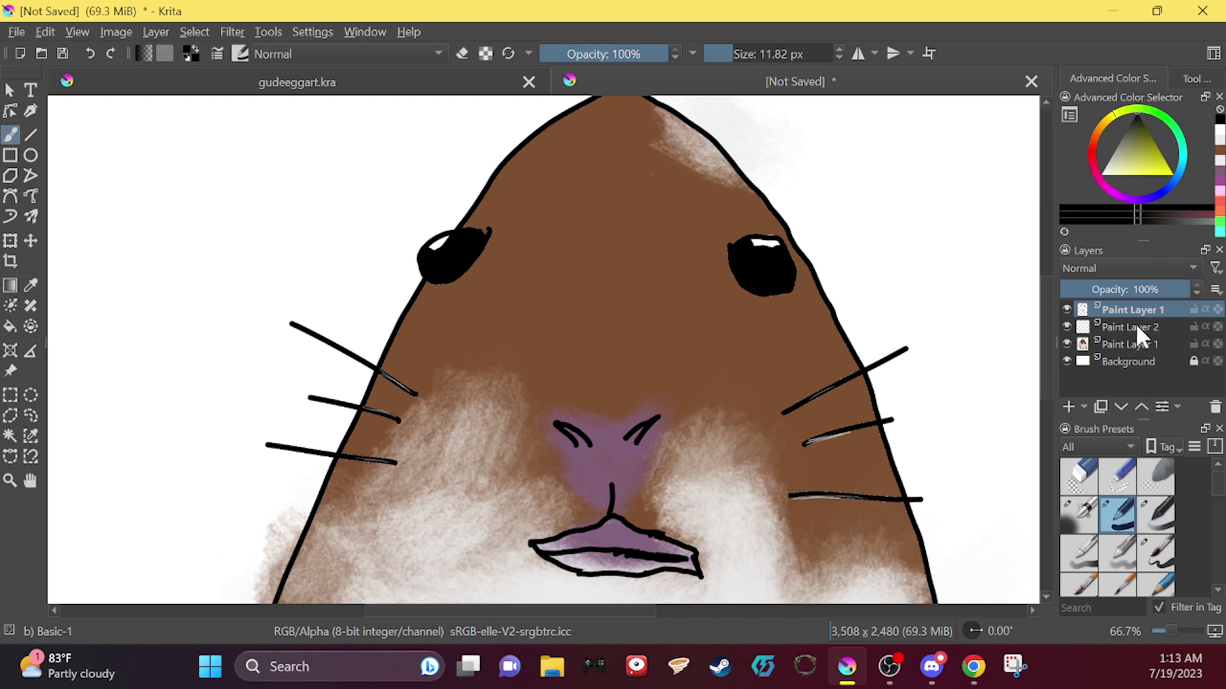
Step: Sample the nose's purple and fill the pale areas of the lips with it on the lower Paint Layer 1
{"action": "left_click", "coordinate": [1133, 344]}
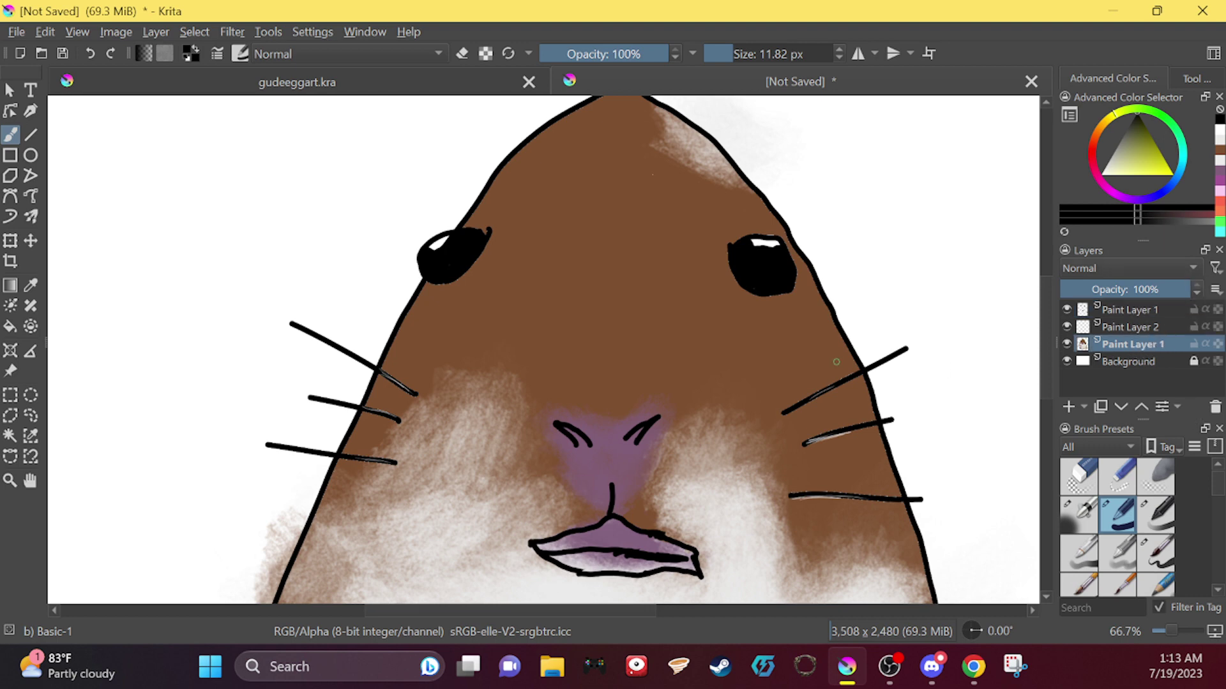
{"action": "scroll", "coordinate": [833, 362], "scroll_direction": "down", "scroll_amount": 3}
{"action": "scroll", "coordinate": [741, 363], "scroll_direction": "up", "scroll_amount": 1}
{"action": "scroll", "coordinate": [740, 363], "scroll_direction": "down", "scroll_amount": 1}
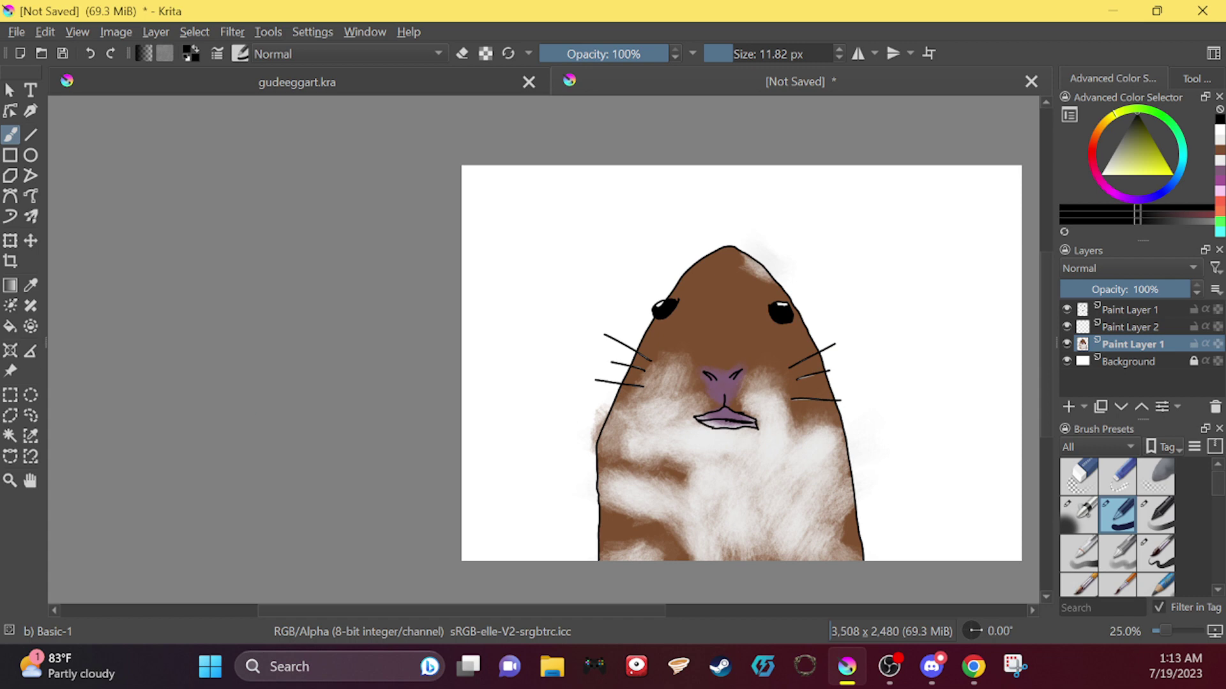
{"action": "key", "text": "alt+Tab"}
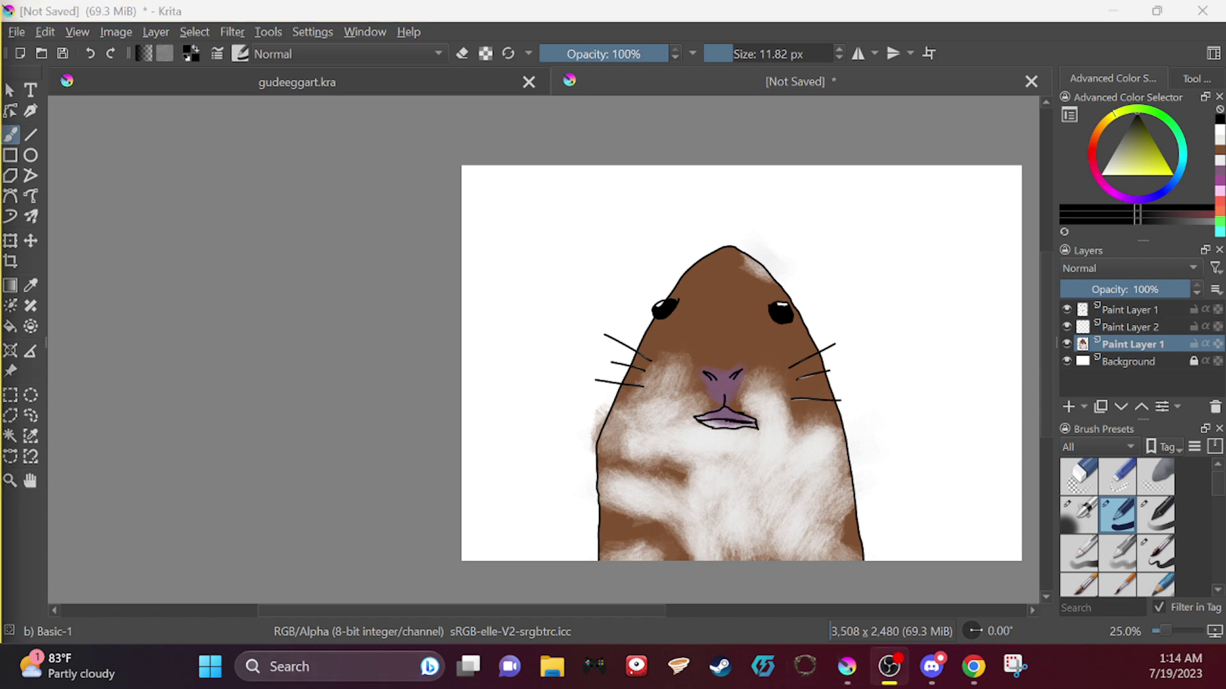
{"action": "left_click_drag", "start_coordinate": [573, 610], "coordinate": [657, 618]}
{"action": "scroll", "coordinate": [580, 496], "scroll_direction": "up", "scroll_amount": 1}
{"action": "scroll", "coordinate": [580, 496], "scroll_direction": "up", "scroll_amount": 1}
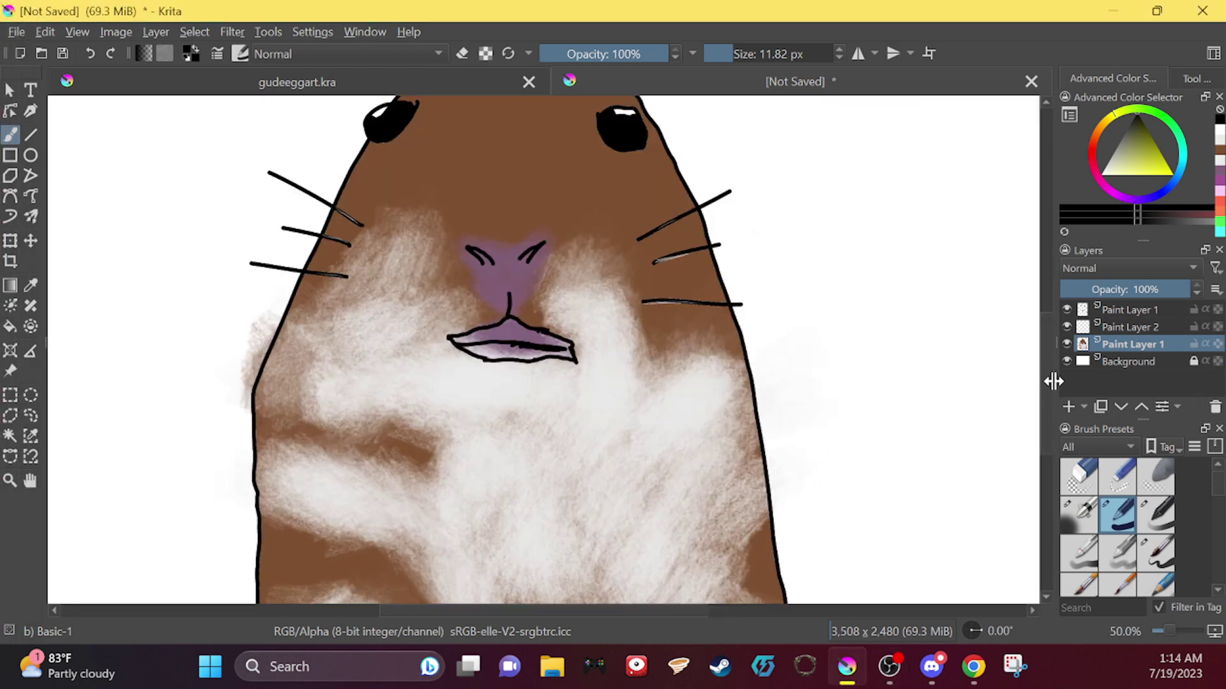
{"action": "left_click_drag", "start_coordinate": [1044, 431], "coordinate": [1050, 396]}
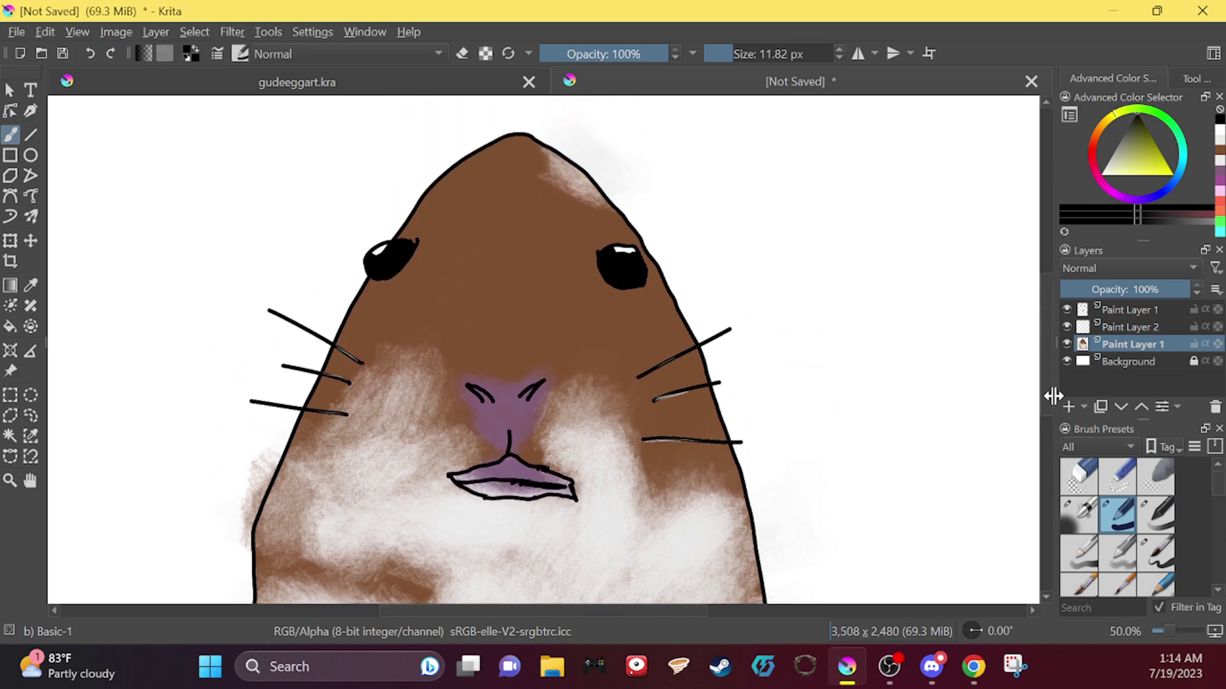
{"action": "scroll", "coordinate": [571, 394], "scroll_direction": "down", "scroll_amount": 1}
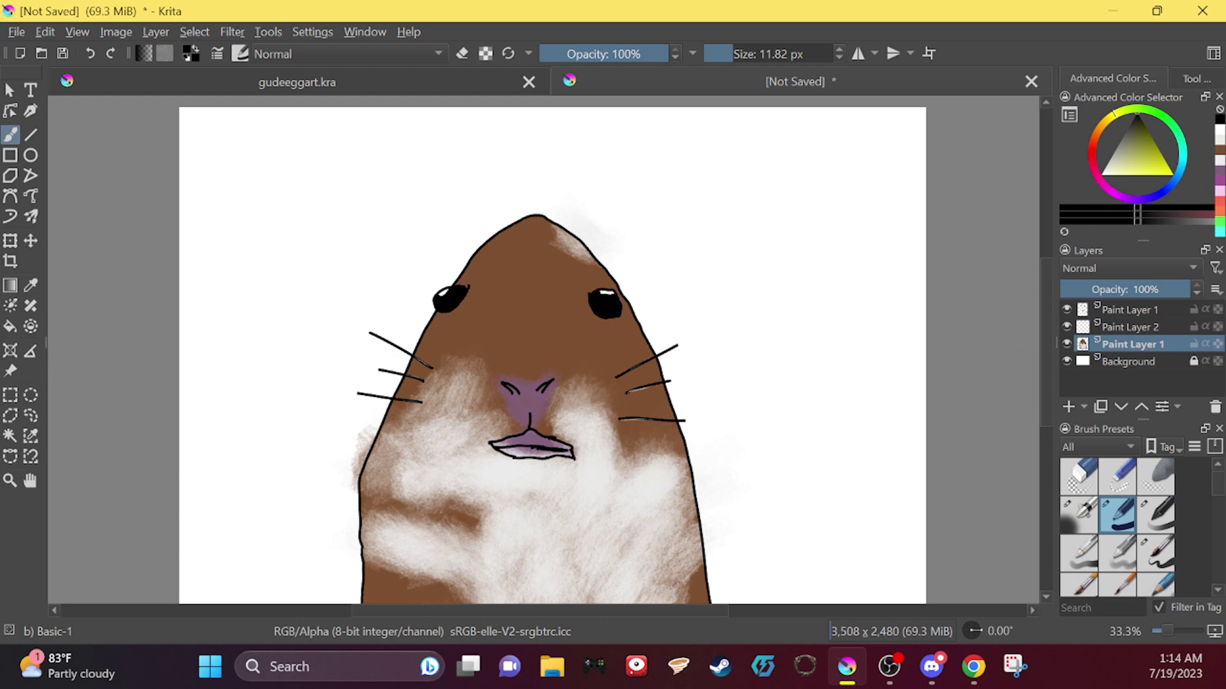
{"action": "left_click", "coordinate": [30, 285]}
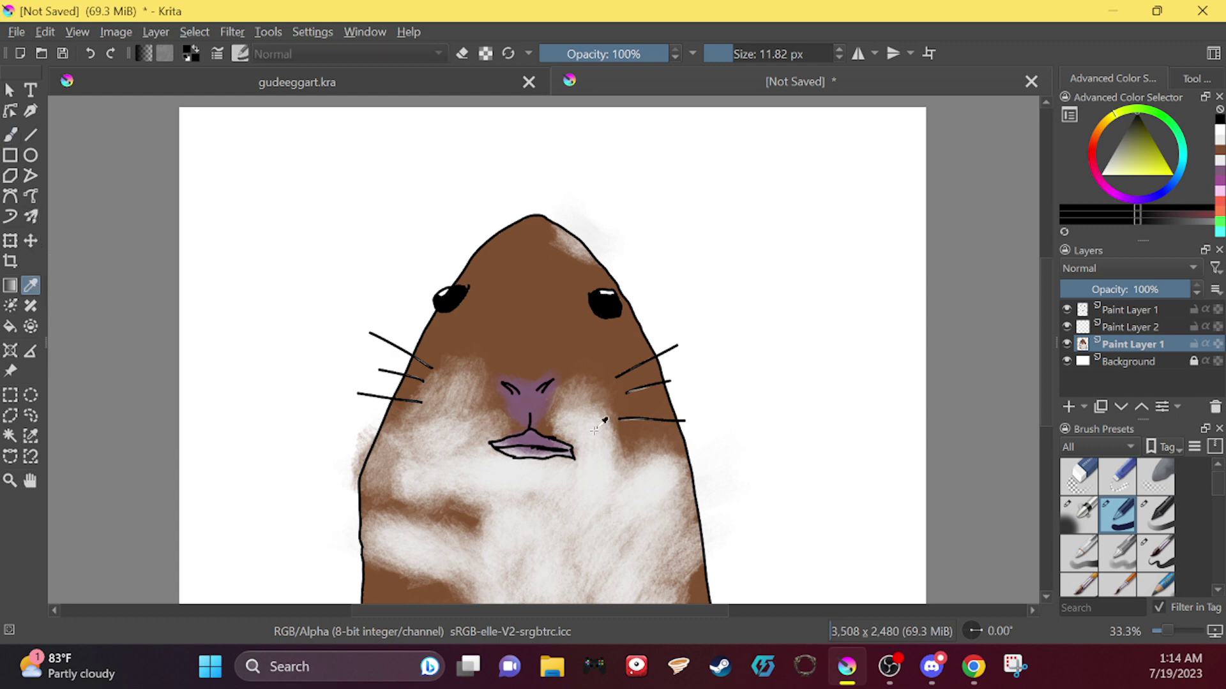
{"action": "left_click", "coordinate": [535, 397]}
{"action": "left_click", "coordinate": [10, 134]}
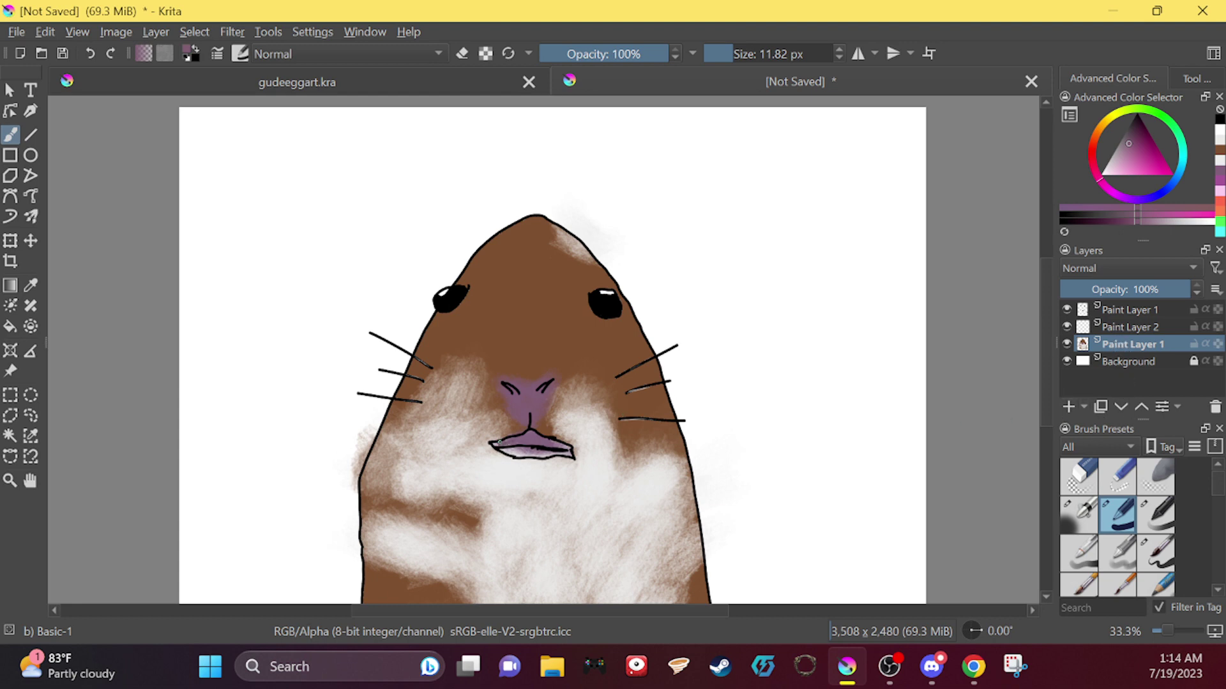
{"action": "left_click_drag", "start_coordinate": [495, 446], "coordinate": [517, 451]}
{"action": "mouse_move", "coordinate": [553, 453]}
{"action": "left_mouse_down"}
{"action": "mouse_move", "coordinate": [532, 457]}
{"action": "mouse_move", "coordinate": [571, 450]}
{"action": "left_mouse_up"}
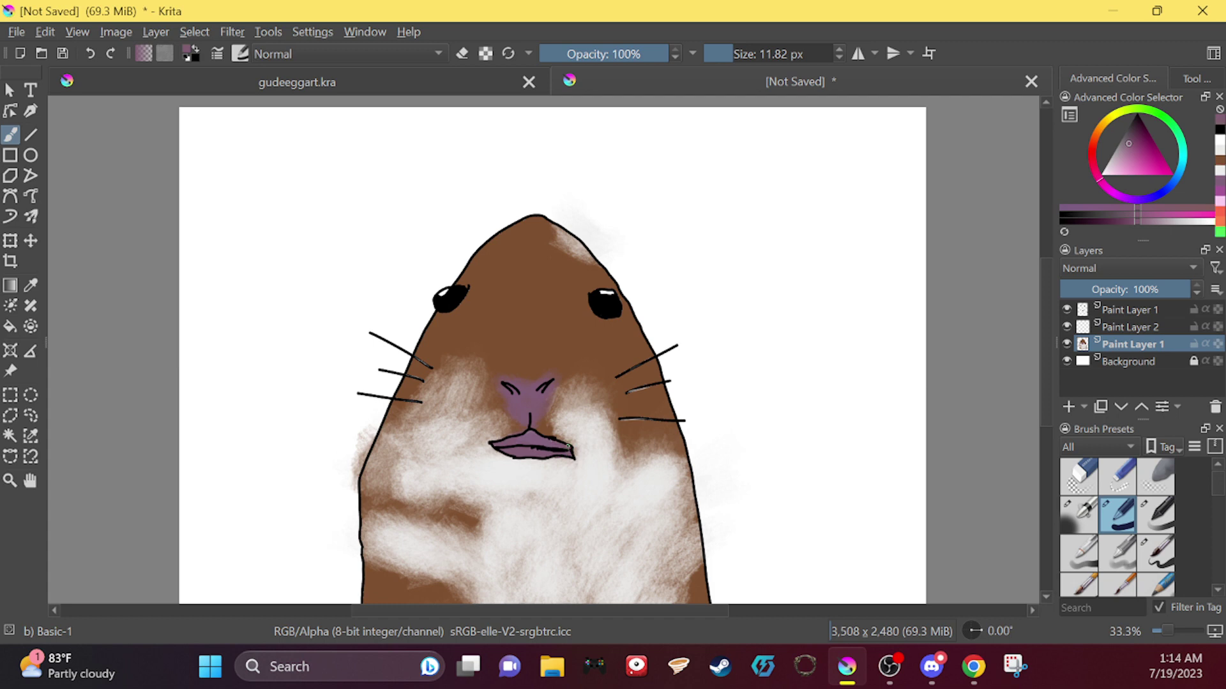
Step: Erase the black outline around the lips on the upper Paint Layer 1 using eraser mode
{"action": "left_click", "coordinate": [1134, 328]}
{"action": "left_click", "coordinate": [461, 54]}
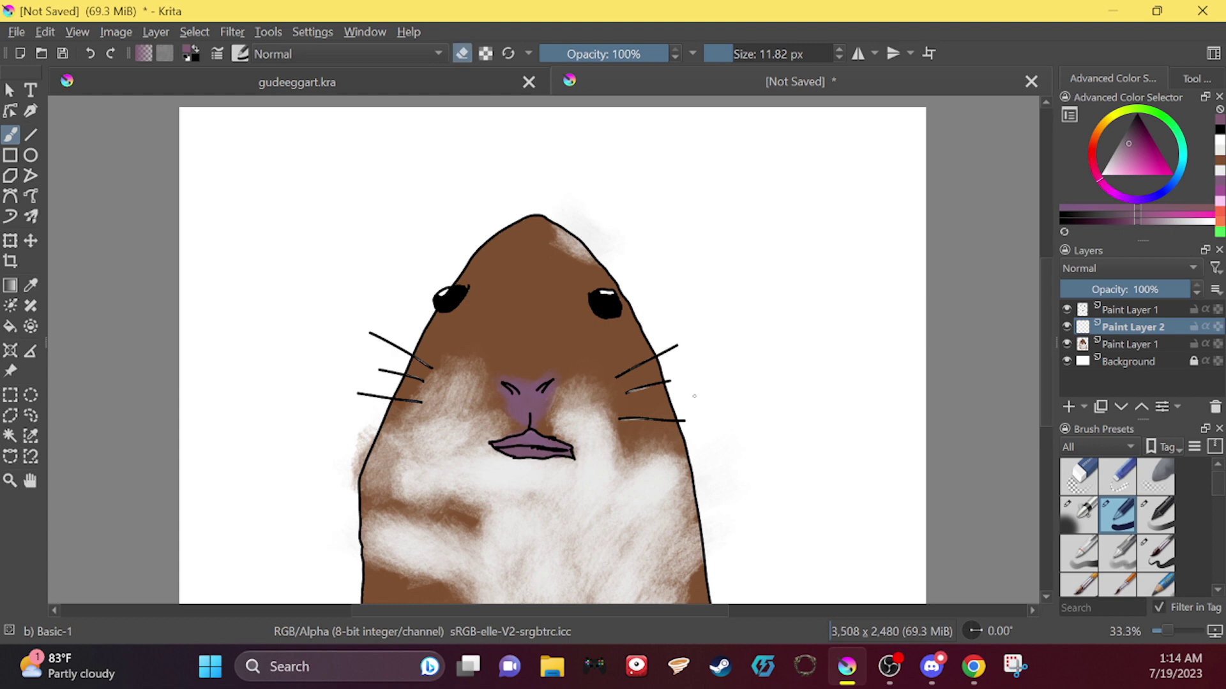
{"action": "left_click", "coordinate": [1108, 309]}
{"action": "mouse_move", "coordinate": [577, 456]}
{"action": "left_mouse_down"}
{"action": "mouse_move", "coordinate": [545, 460]}
{"action": "mouse_move", "coordinate": [573, 436]}
{"action": "mouse_move", "coordinate": [506, 454]}
{"action": "mouse_move", "coordinate": [540, 431]}
{"action": "left_mouse_up"}
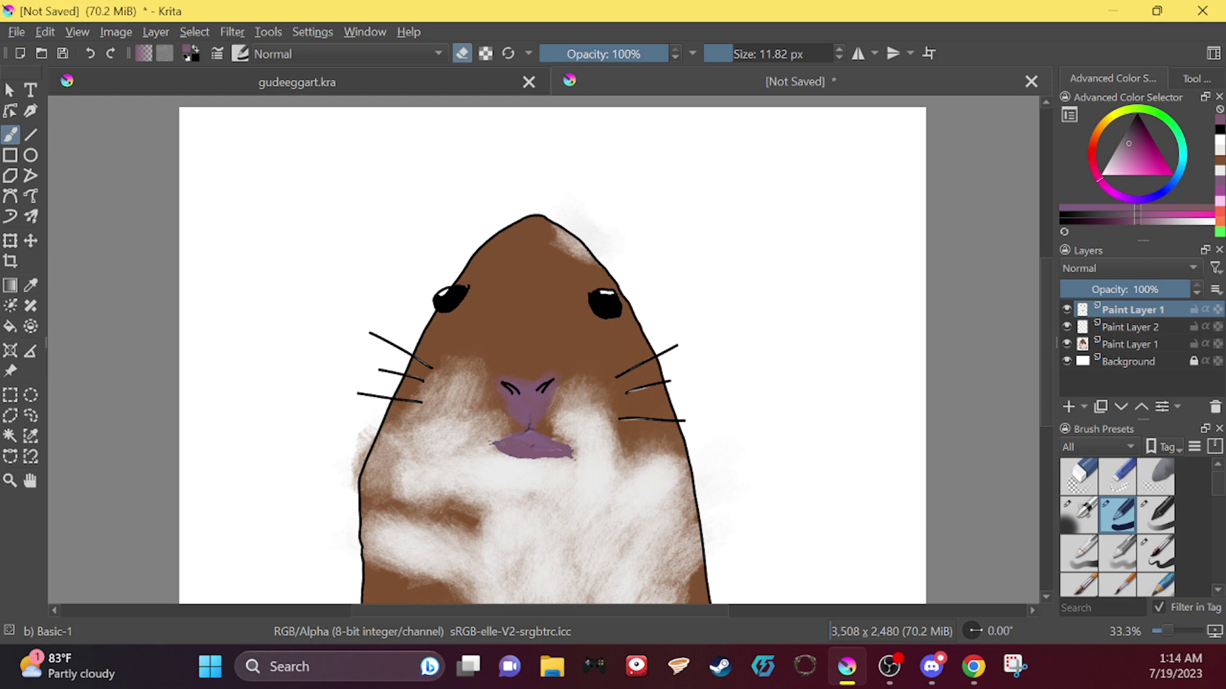
Step: Turn eraser mode off and, on the lower Paint Layer 1, draw a black mouth line across the lips and thicken the left nostril
{"action": "left_click", "coordinate": [1133, 325]}
{"action": "left_click", "coordinate": [1129, 344]}
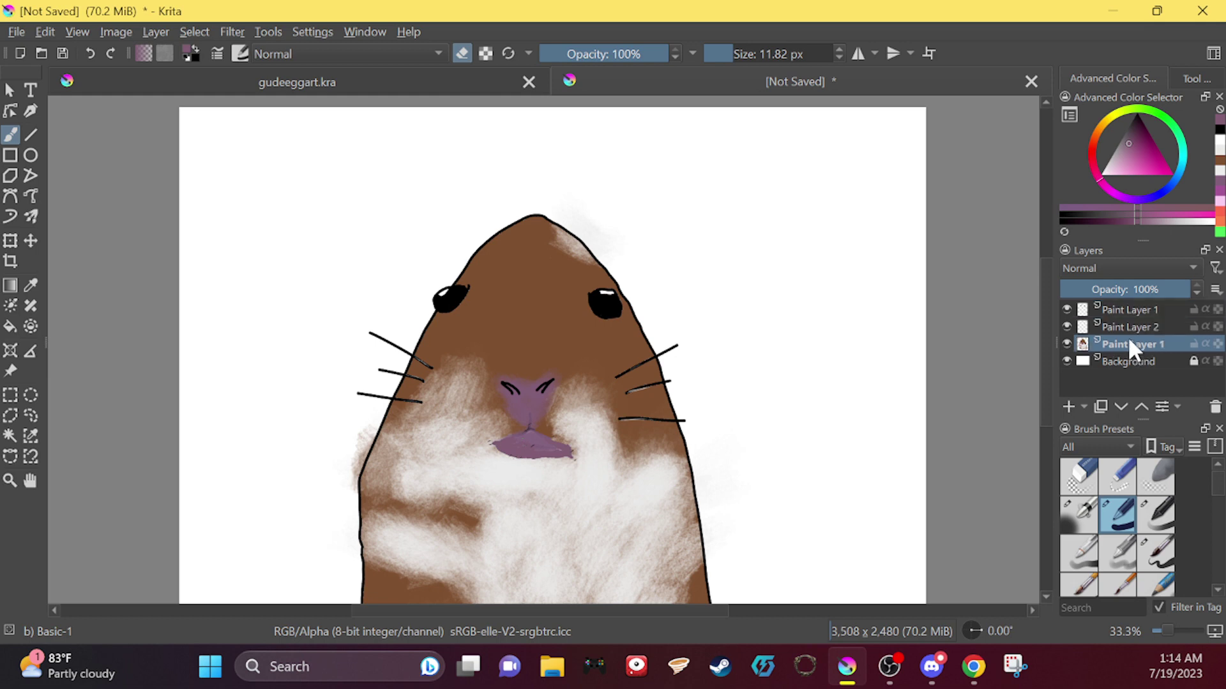
{"action": "left_click", "coordinate": [1132, 144]}
{"action": "key", "text": "d"}
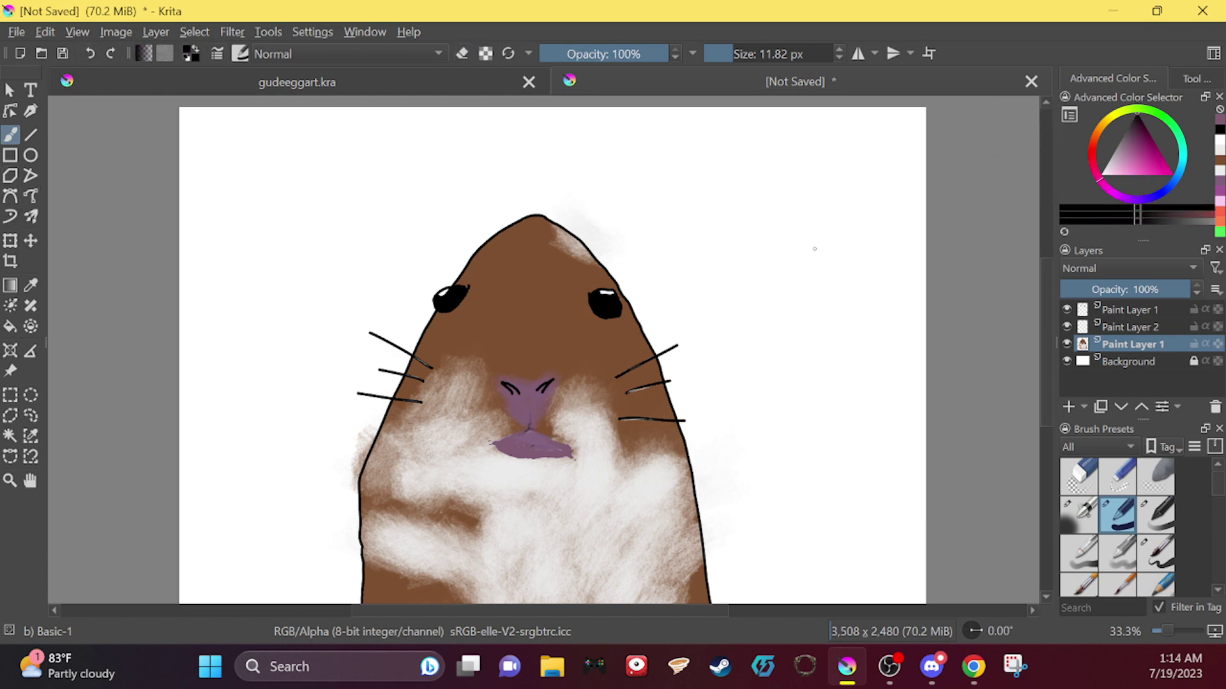
{"action": "left_click_drag", "start_coordinate": [497, 447], "coordinate": [566, 453]}
{"action": "left_click", "coordinate": [92, 49]}
{"action": "left_click_drag", "start_coordinate": [493, 445], "coordinate": [572, 452]}
{"action": "left_click_drag", "start_coordinate": [506, 384], "coordinate": [522, 393]}
Step: Shade soft fur along the animal's outline with the Pencil-6 Quick Shade brush in brown sampled from the forehead
{"action": "mouse_move", "coordinate": [1217, 491]}
{"action": "left_mouse_down"}
{"action": "mouse_move", "coordinate": [1219, 527]}
{"action": "mouse_move", "coordinate": [1218, 493]}
{"action": "left_mouse_up"}
{"action": "left_click", "coordinate": [1080, 576]}
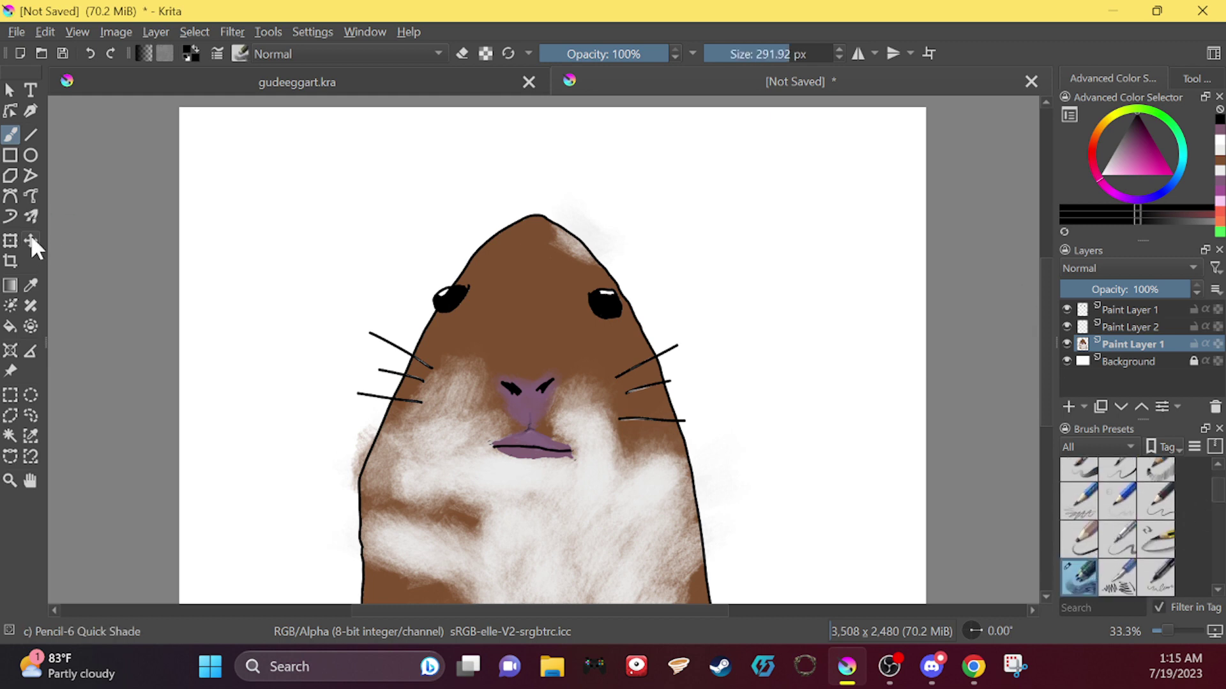
{"action": "left_click", "coordinate": [31, 286]}
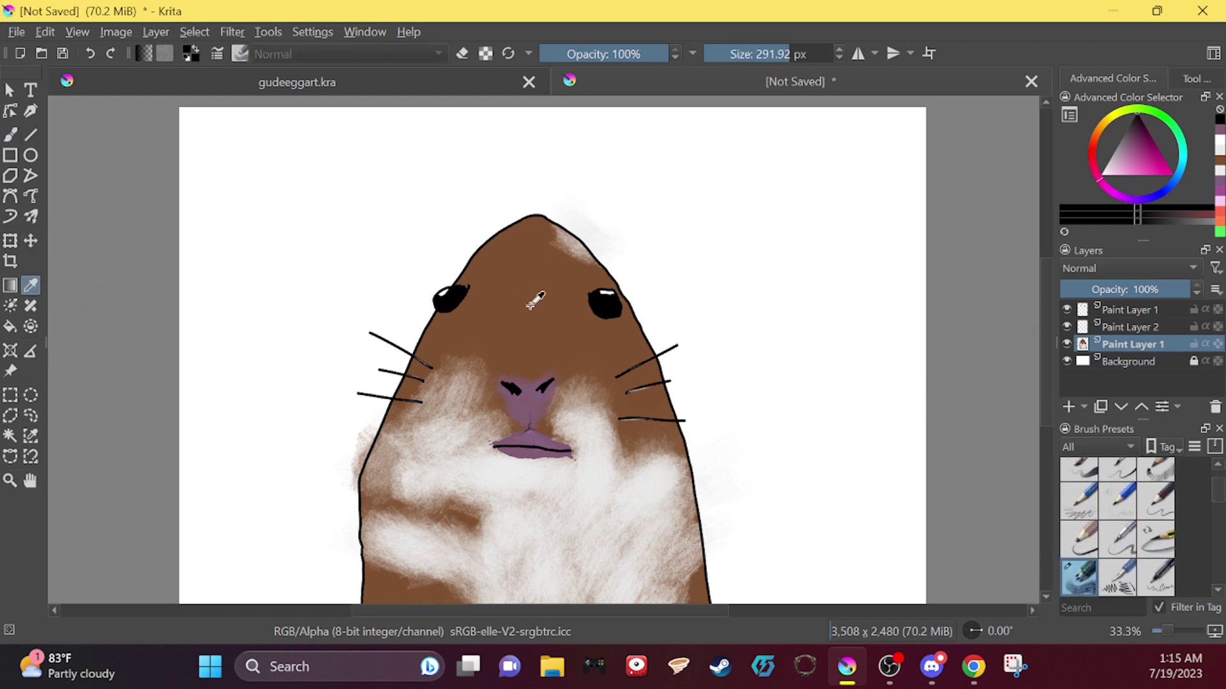
{"action": "left_click", "coordinate": [535, 295]}
{"action": "left_click", "coordinate": [10, 134]}
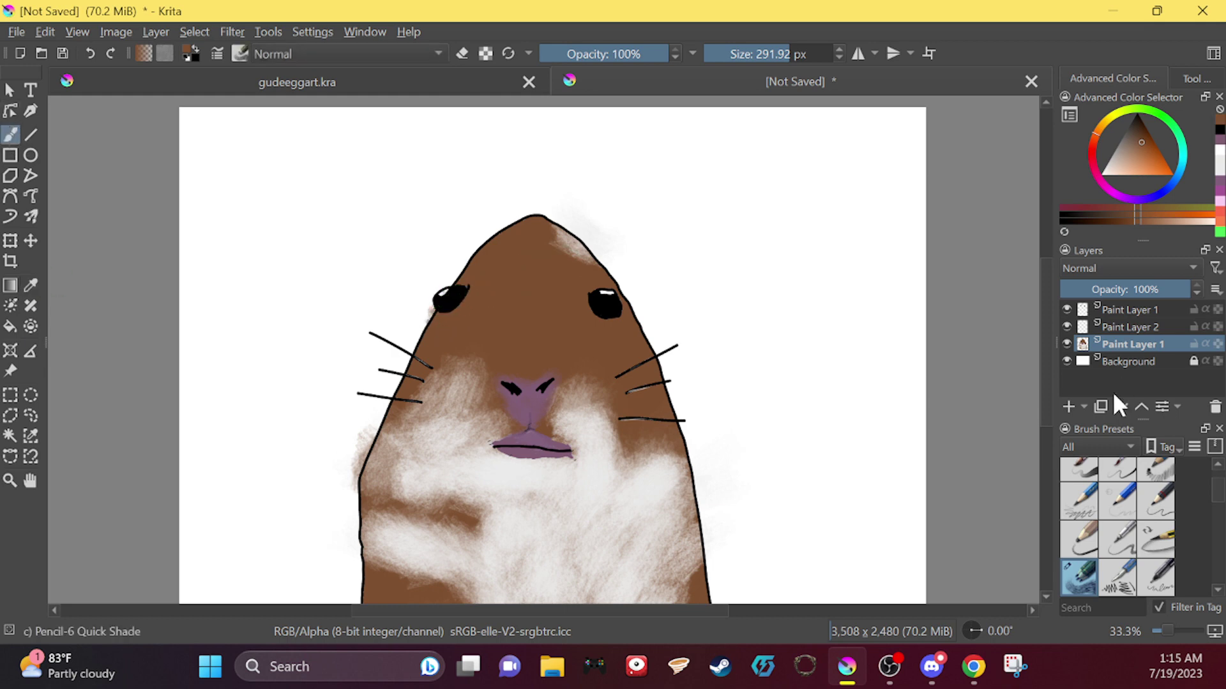
{"action": "mouse_move", "coordinate": [458, 332]}
{"action": "left_mouse_down"}
{"action": "mouse_move", "coordinate": [432, 326]}
{"action": "mouse_move", "coordinate": [411, 377]}
{"action": "mouse_move", "coordinate": [422, 380]}
{"action": "mouse_move", "coordinate": [385, 440]}
{"action": "mouse_move", "coordinate": [374, 594]}
{"action": "left_mouse_up"}
{"action": "mouse_move", "coordinate": [458, 291]}
{"action": "left_mouse_down"}
{"action": "mouse_move", "coordinate": [529, 229]}
{"action": "mouse_move", "coordinate": [604, 276]}
{"action": "mouse_move", "coordinate": [676, 441]}
{"action": "mouse_move", "coordinate": [696, 549]}
{"action": "mouse_move", "coordinate": [723, 544]}
{"action": "left_mouse_up"}
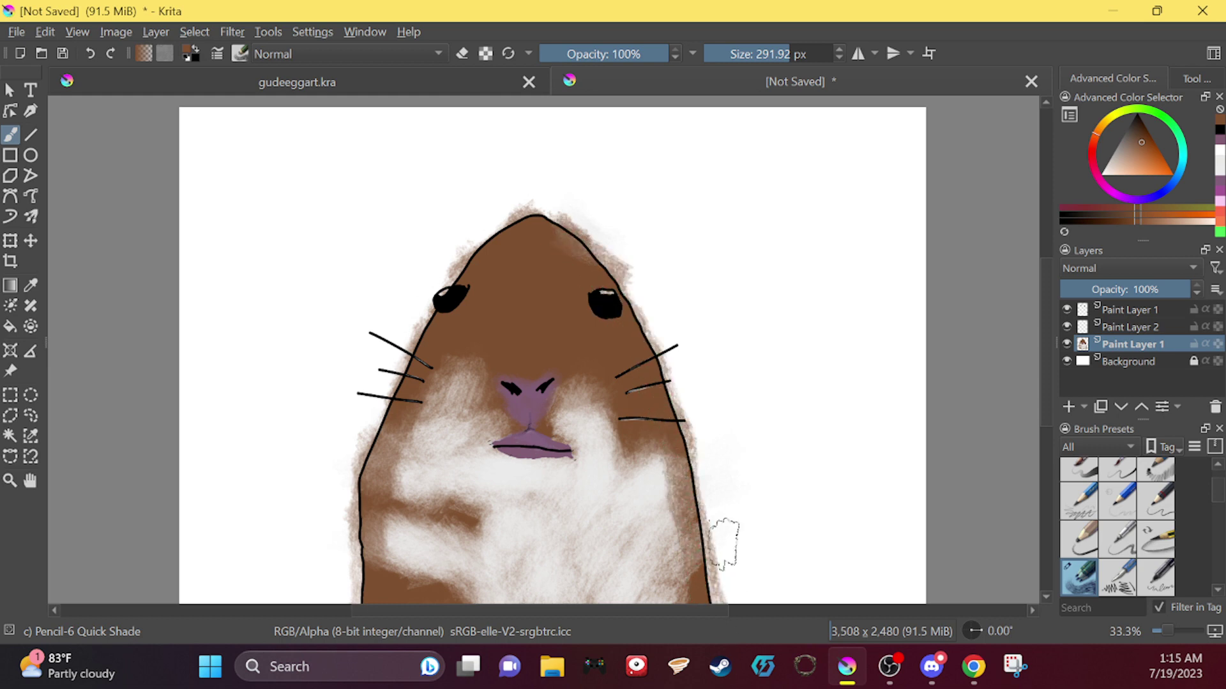
Step: Shade brown over the lower parts of both eyes on the upper Paint Layer 1
{"action": "left_click", "coordinate": [1124, 326]}
{"action": "left_click", "coordinate": [1121, 311]}
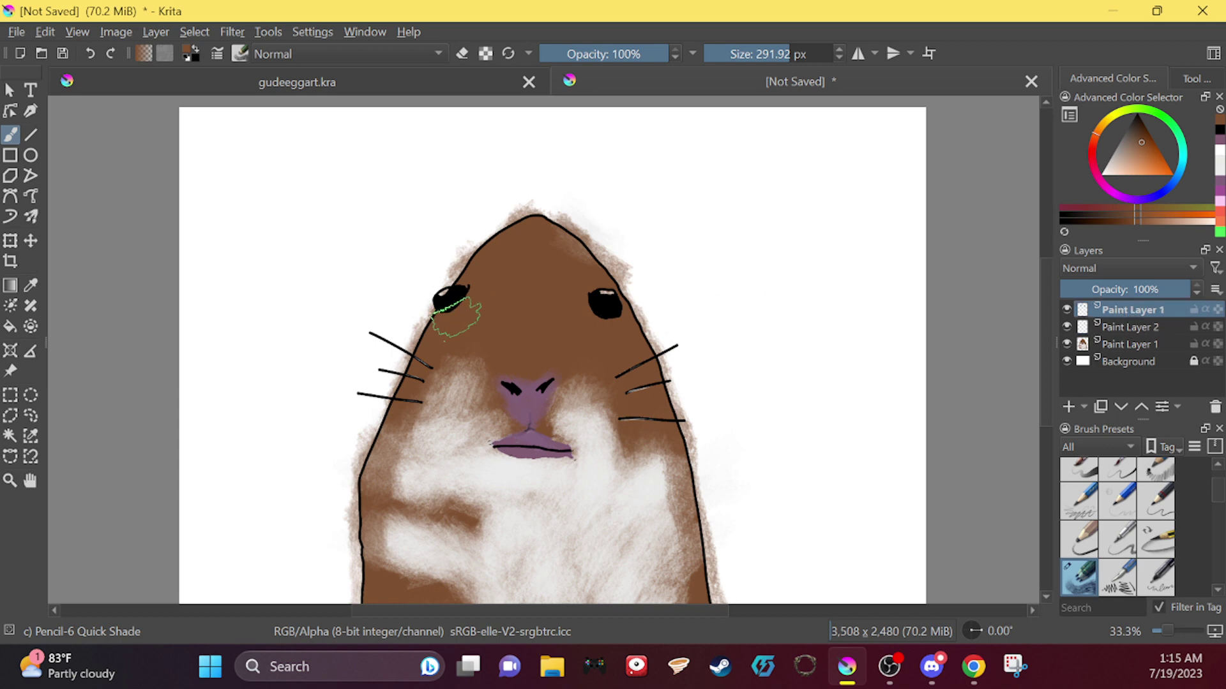
{"action": "mouse_move", "coordinate": [475, 313]}
{"action": "left_mouse_down"}
{"action": "mouse_move", "coordinate": [454, 289]}
{"action": "mouse_move", "coordinate": [469, 290]}
{"action": "left_mouse_up"}
{"action": "left_click_drag", "start_coordinate": [586, 319], "coordinate": [618, 285]}
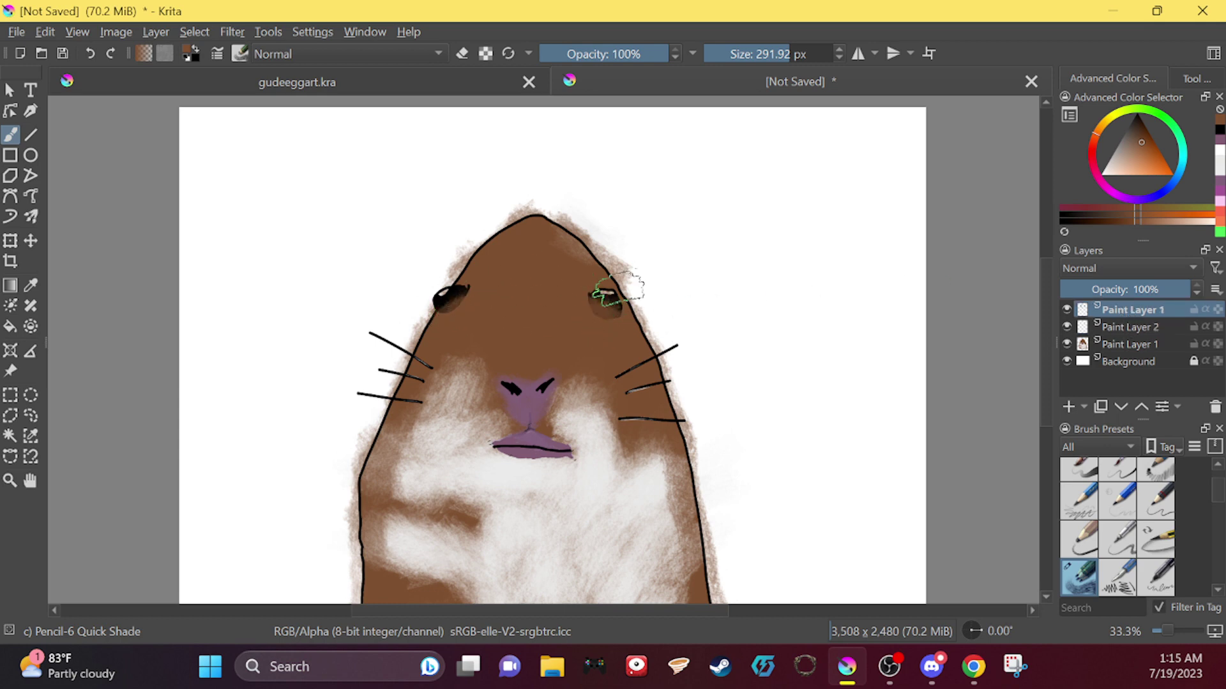
Step: Sample the off-white chest fur and brush it over the left cheek and side on Paint Layer 2
{"action": "left_click", "coordinate": [1141, 326]}
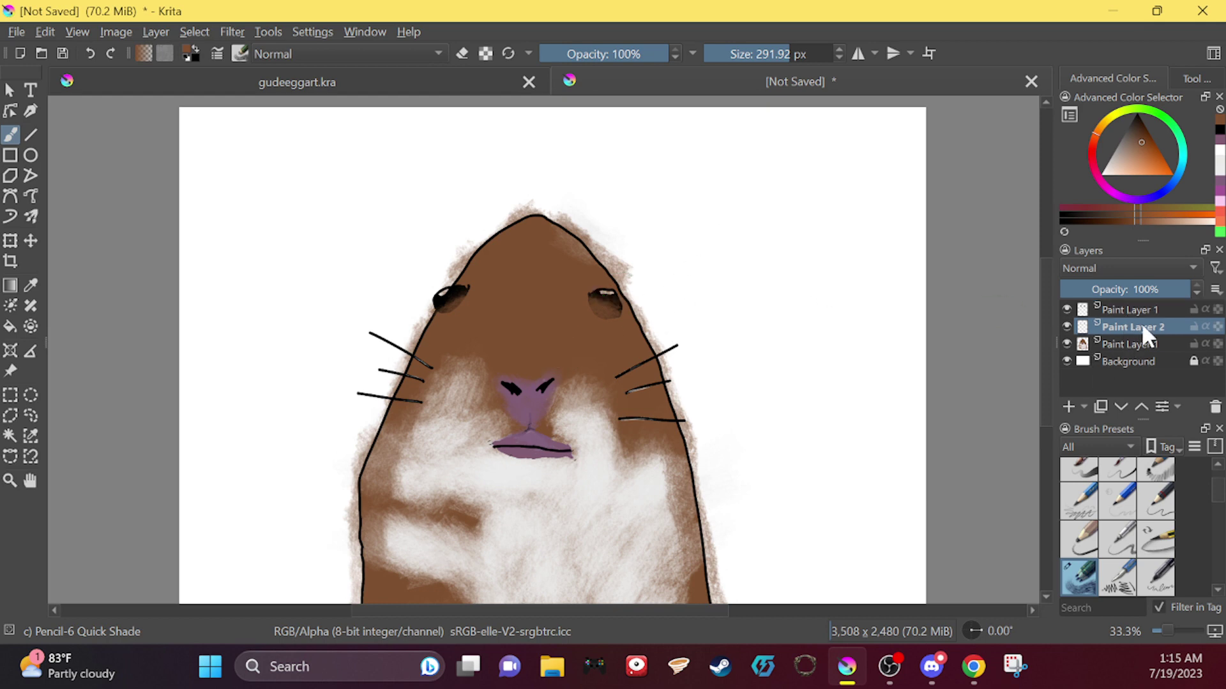
{"action": "mouse_move", "coordinate": [1141, 323]}
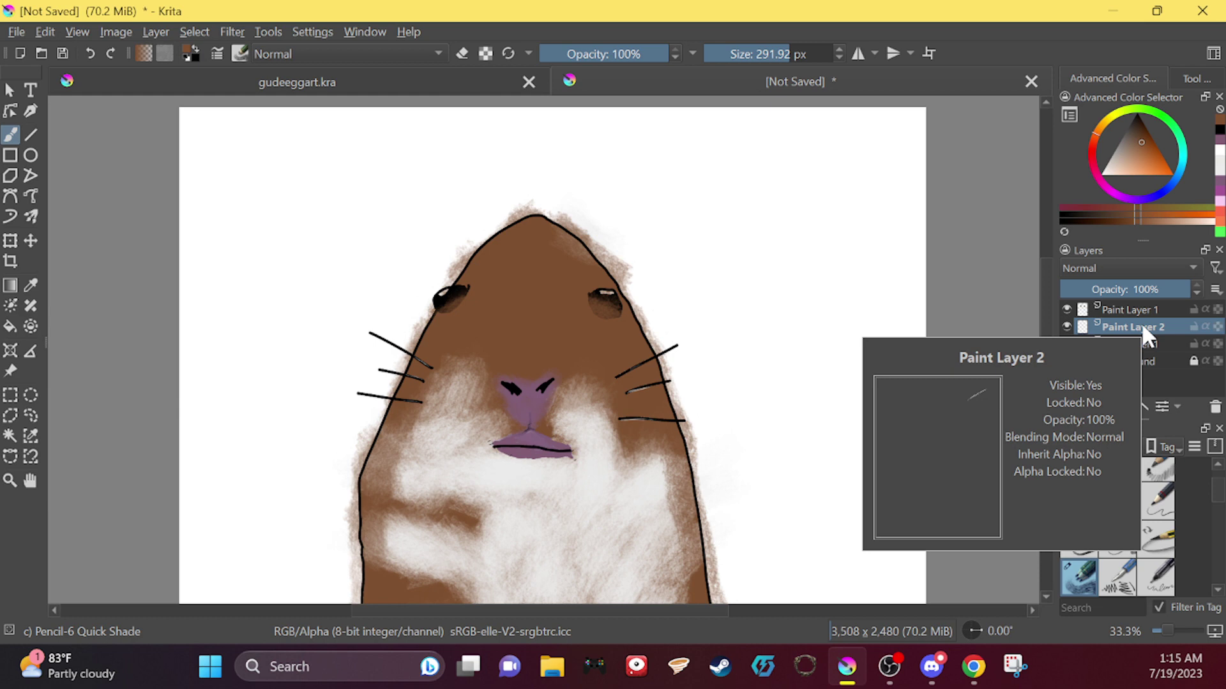
{"action": "left_click", "coordinate": [31, 285]}
{"action": "left_click", "coordinate": [589, 470]}
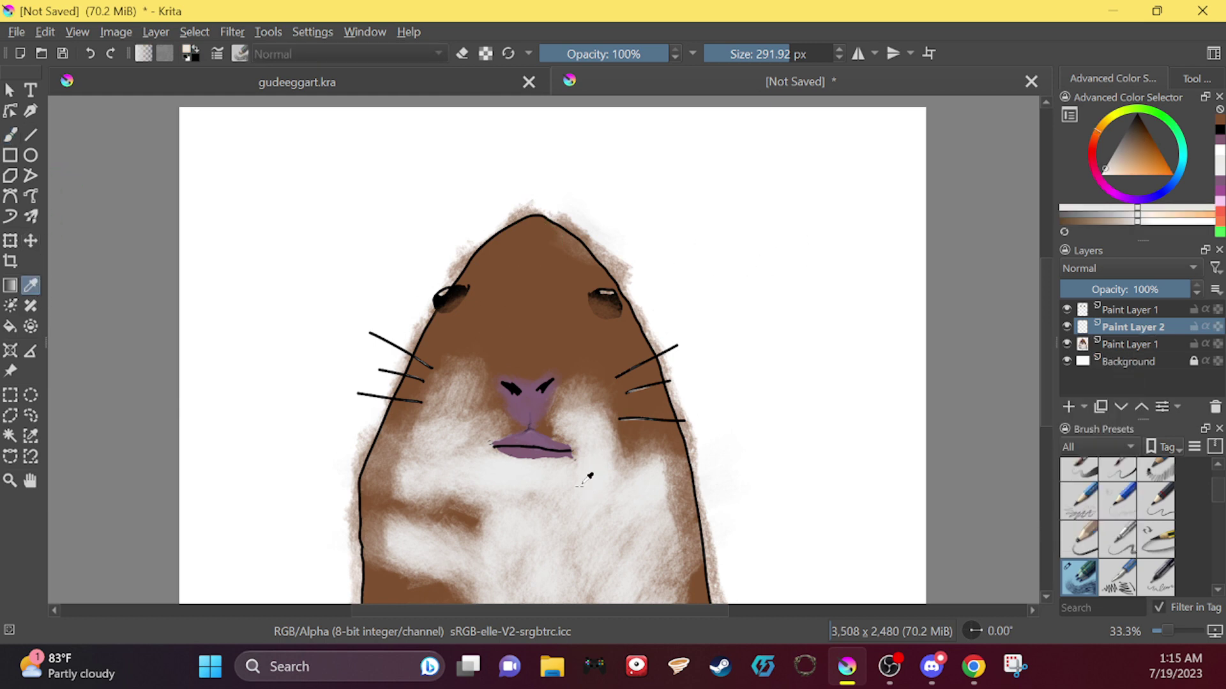
{"action": "left_click", "coordinate": [10, 135]}
{"action": "left_click_drag", "start_coordinate": [412, 447], "coordinate": [396, 492]}
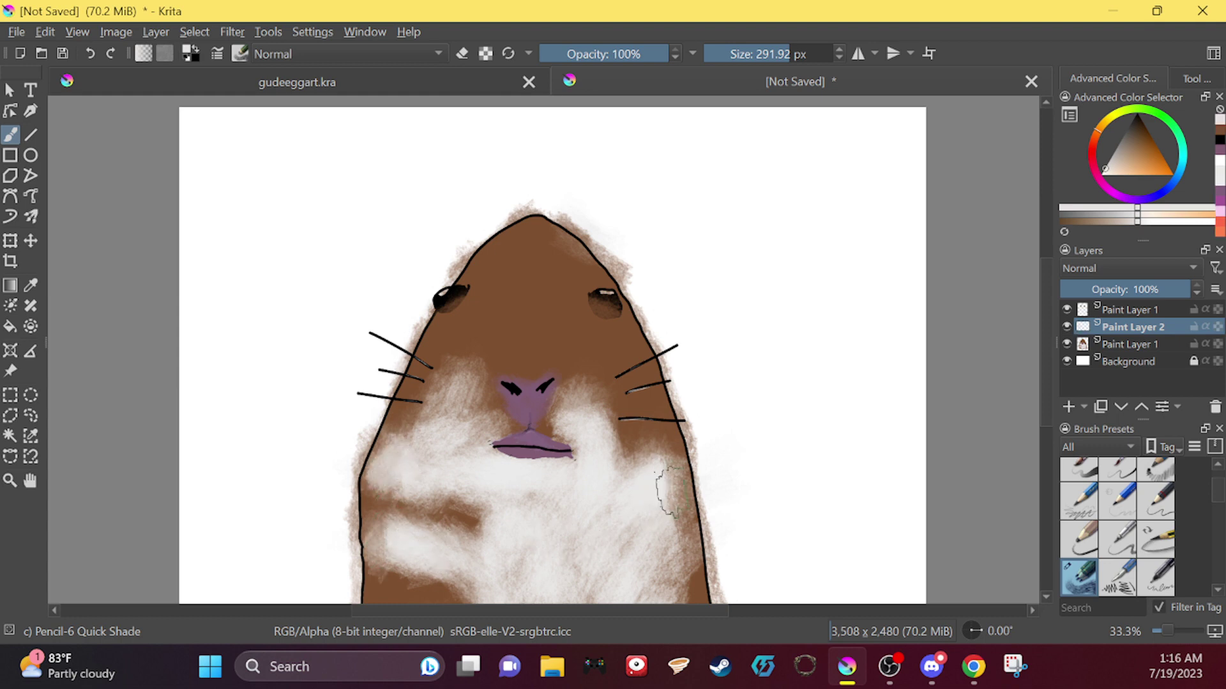
Step: Sample the light brown at the body's right edge and shade the white chest and right cheek fur with it
{"action": "left_click", "coordinate": [31, 285]}
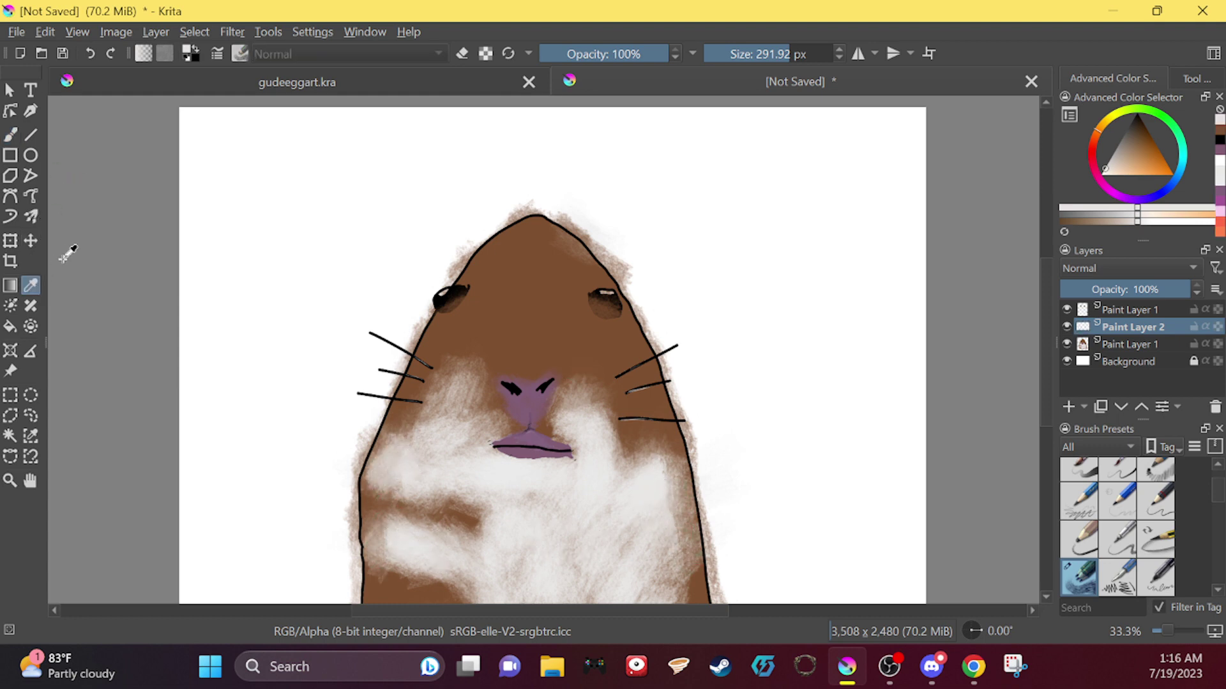
{"action": "left_click", "coordinate": [691, 495]}
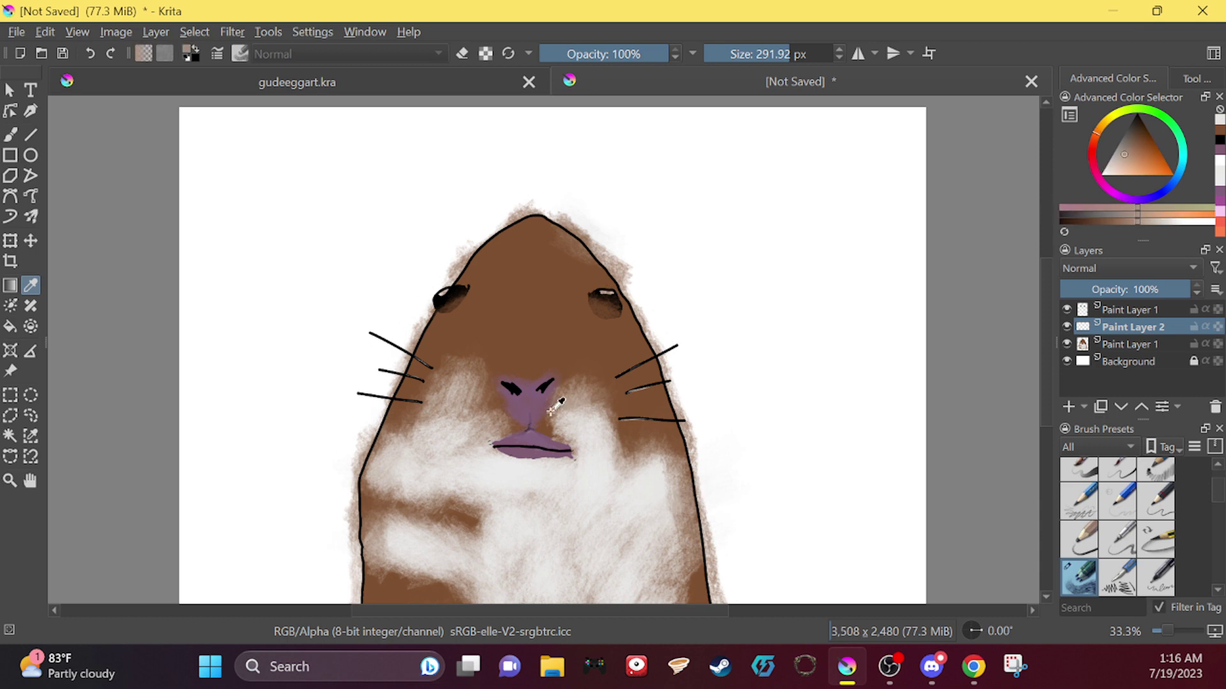
{"action": "left_click", "coordinate": [10, 134]}
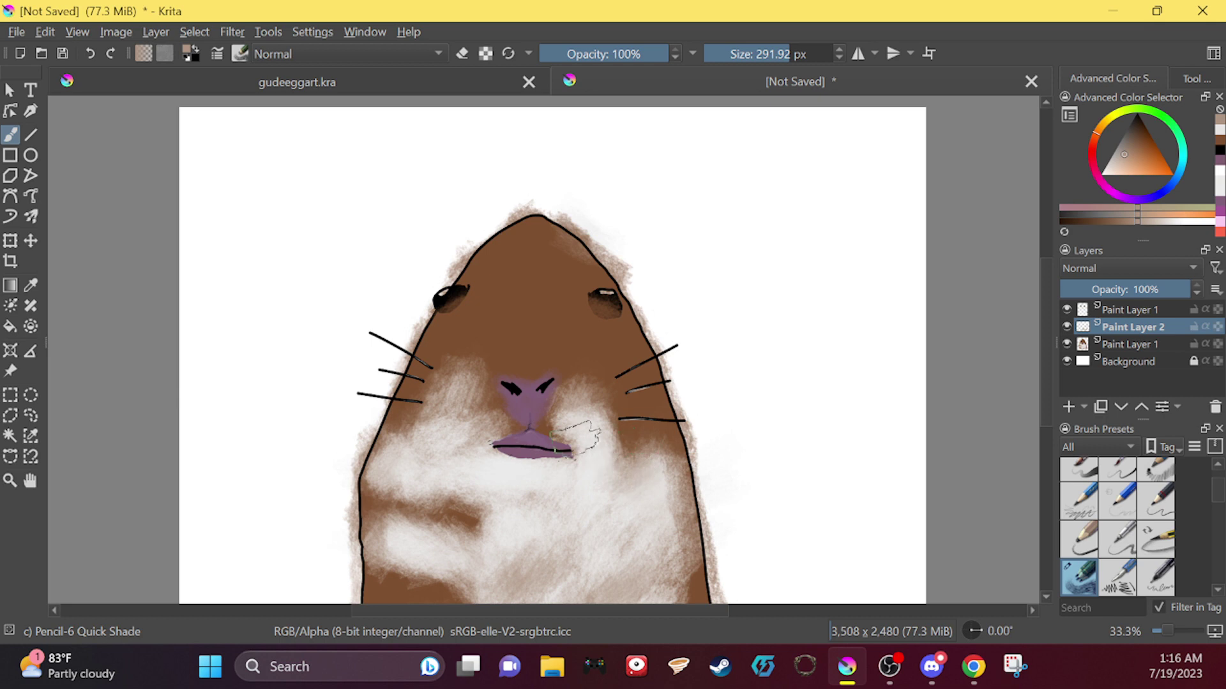
{"action": "left_click_drag", "start_coordinate": [547, 492], "coordinate": [492, 471]}
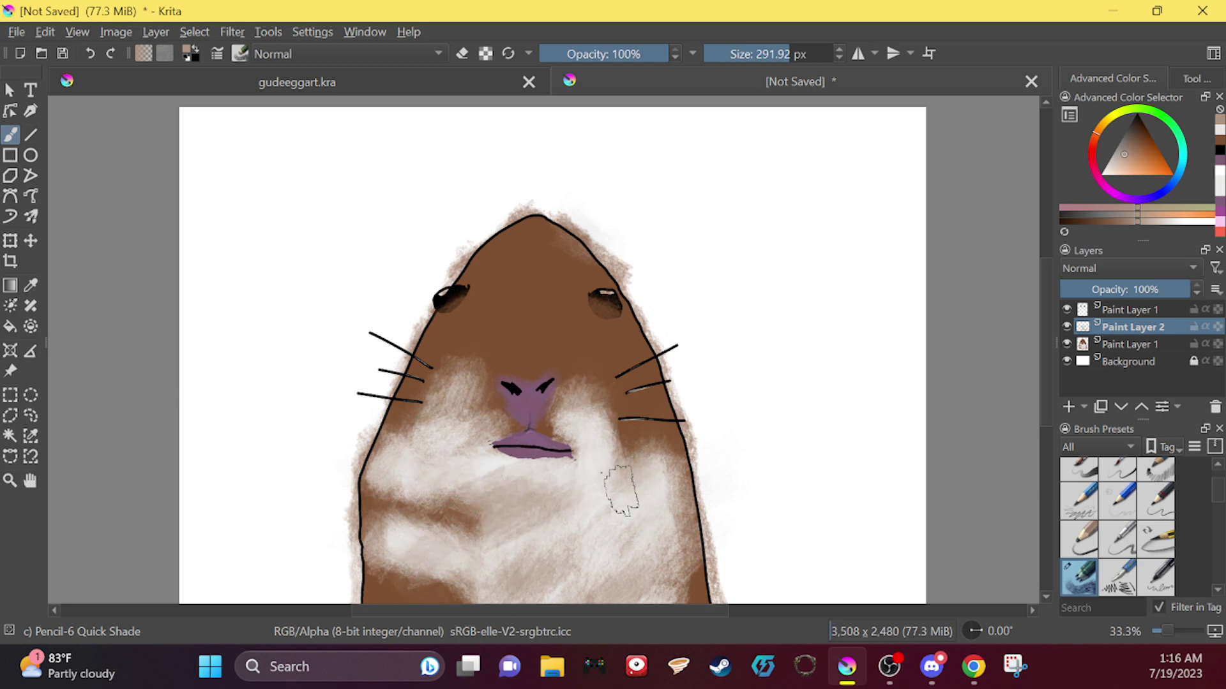
{"action": "left_click_drag", "start_coordinate": [638, 429], "coordinate": [603, 441]}
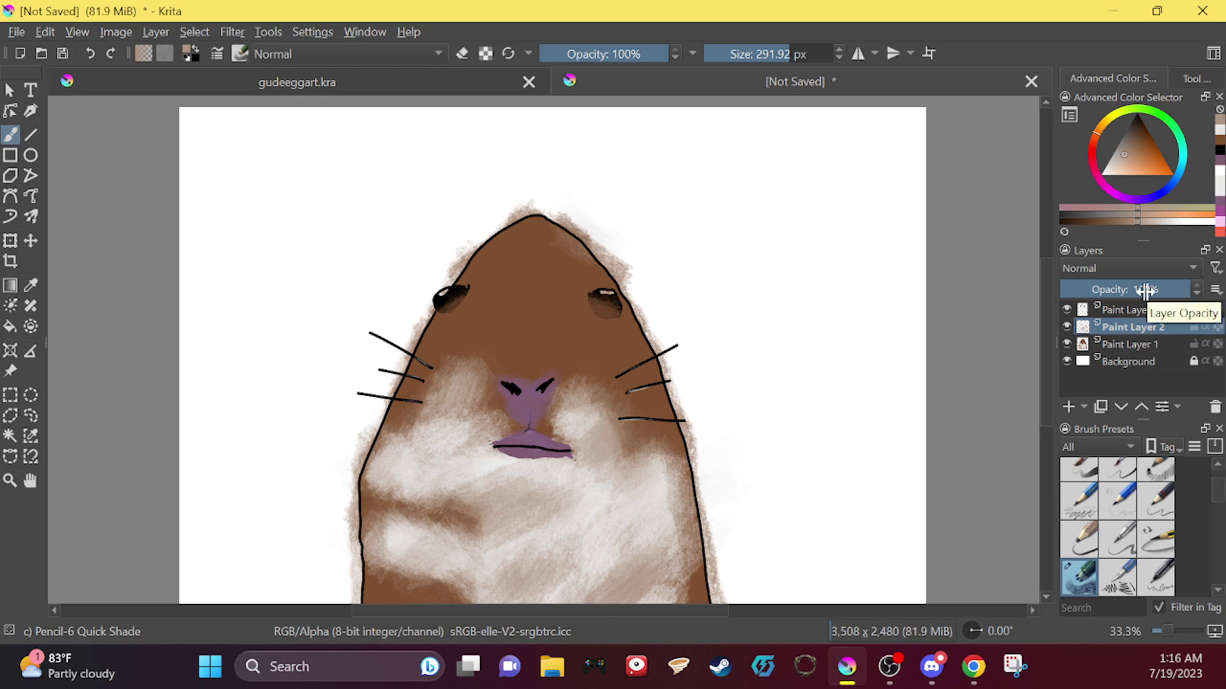
Step: Add a new paint layer, move it above all other layers, and choose the Basic-2 Opacity brush
{"action": "left_click", "coordinate": [1068, 406]}
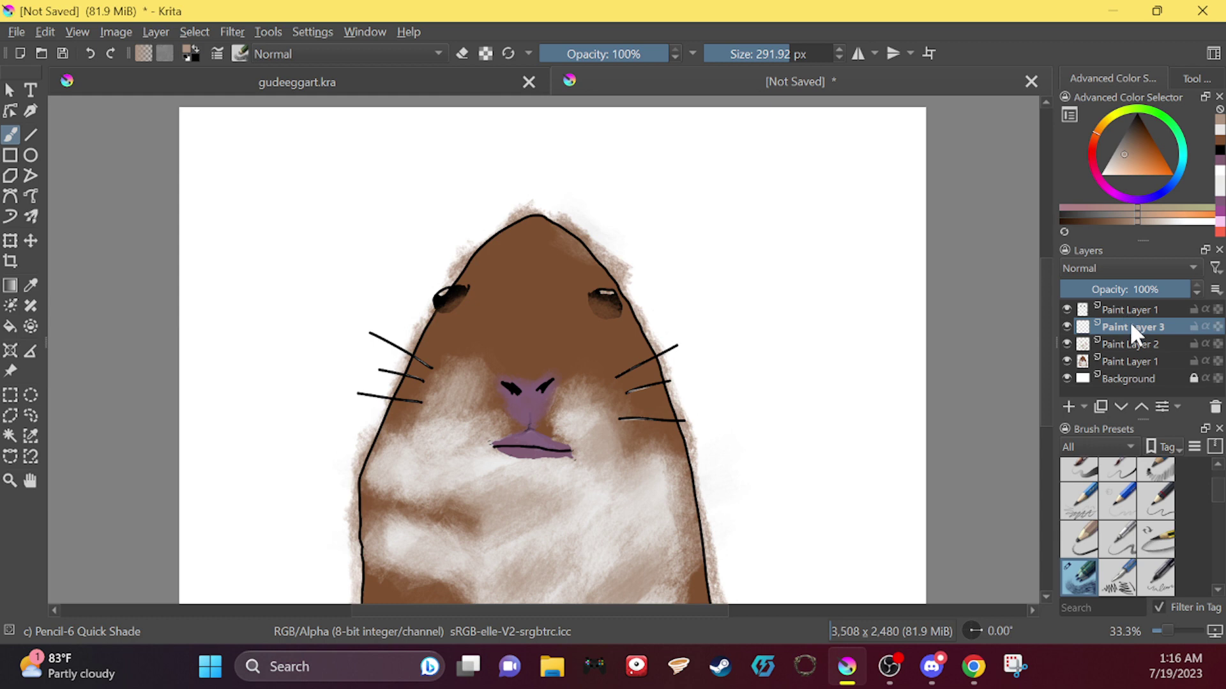
{"action": "mouse_move", "coordinate": [1125, 323]}
{"action": "left_mouse_down"}
{"action": "mouse_move", "coordinate": [1127, 299]}
{"action": "mouse_move", "coordinate": [1094, 296]}
{"action": "mouse_move", "coordinate": [1127, 308]}
{"action": "left_mouse_up"}
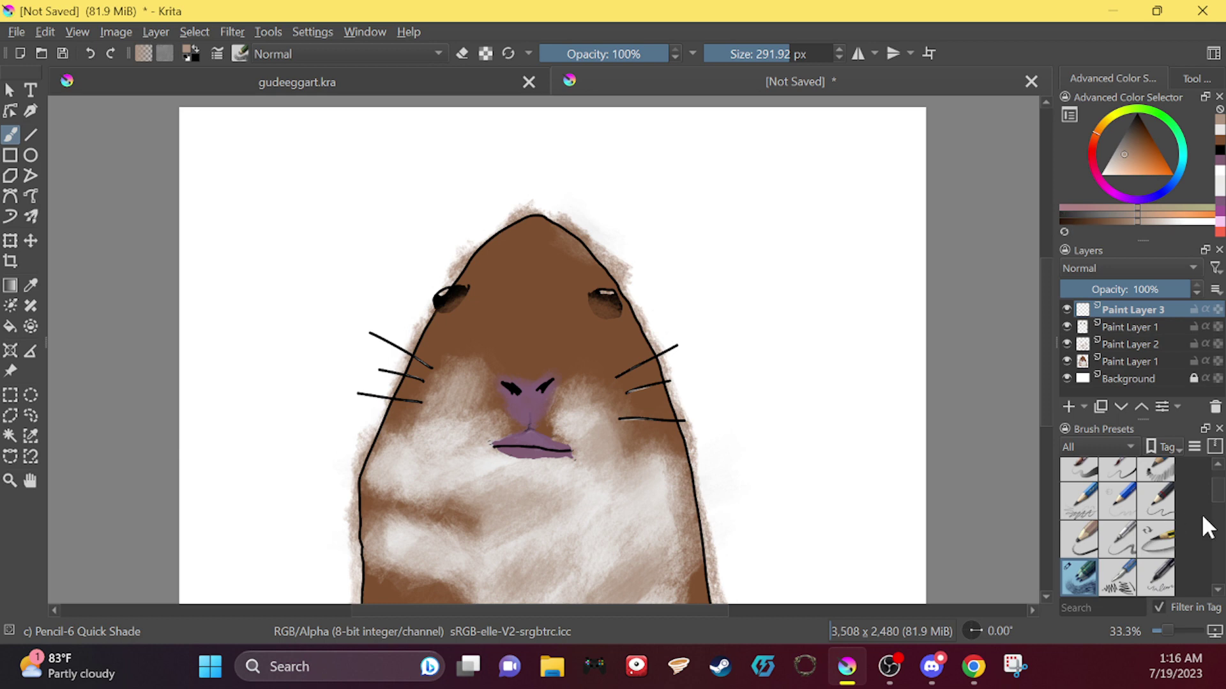
{"action": "scroll", "coordinate": [1216, 505], "scroll_direction": "up", "scroll_amount": 3}
{"action": "left_click", "coordinate": [1124, 517]}
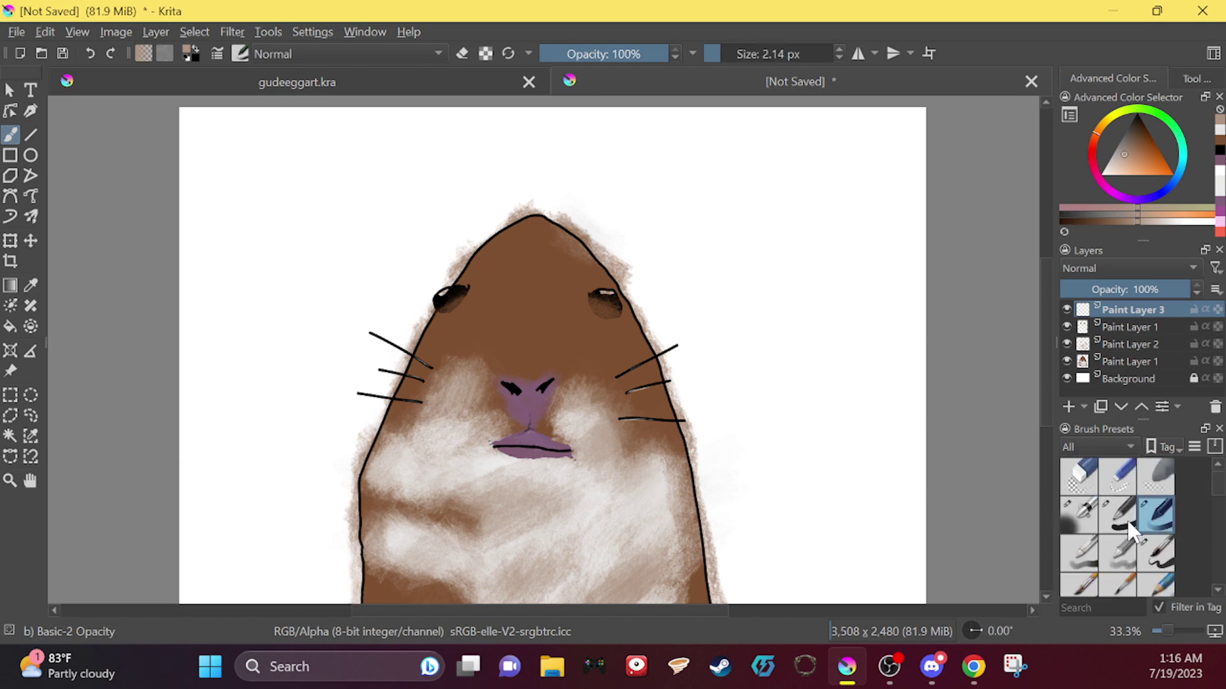
{"action": "left_click", "coordinate": [1156, 514]}
{"action": "key", "text": "alt+Tab"}
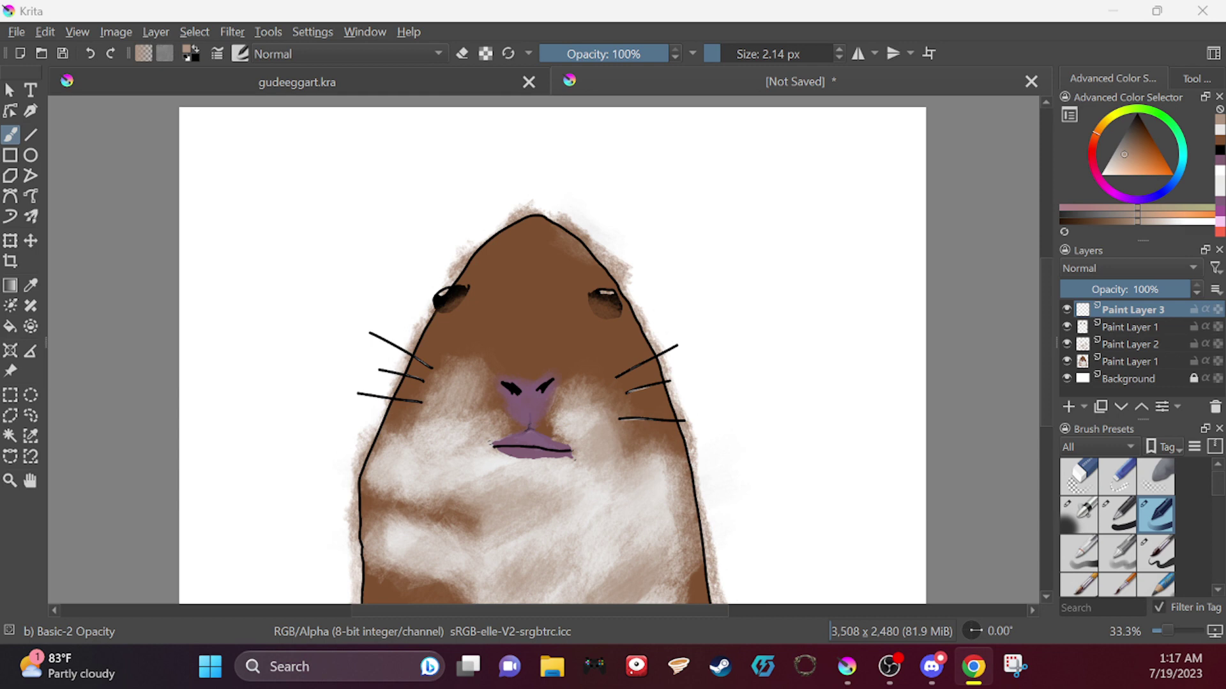
Step: Sketch three black circles atop the hamster's head and short curved lines on both sides with a 23.68 px brush
{"action": "left_click", "coordinate": [472, 228]}
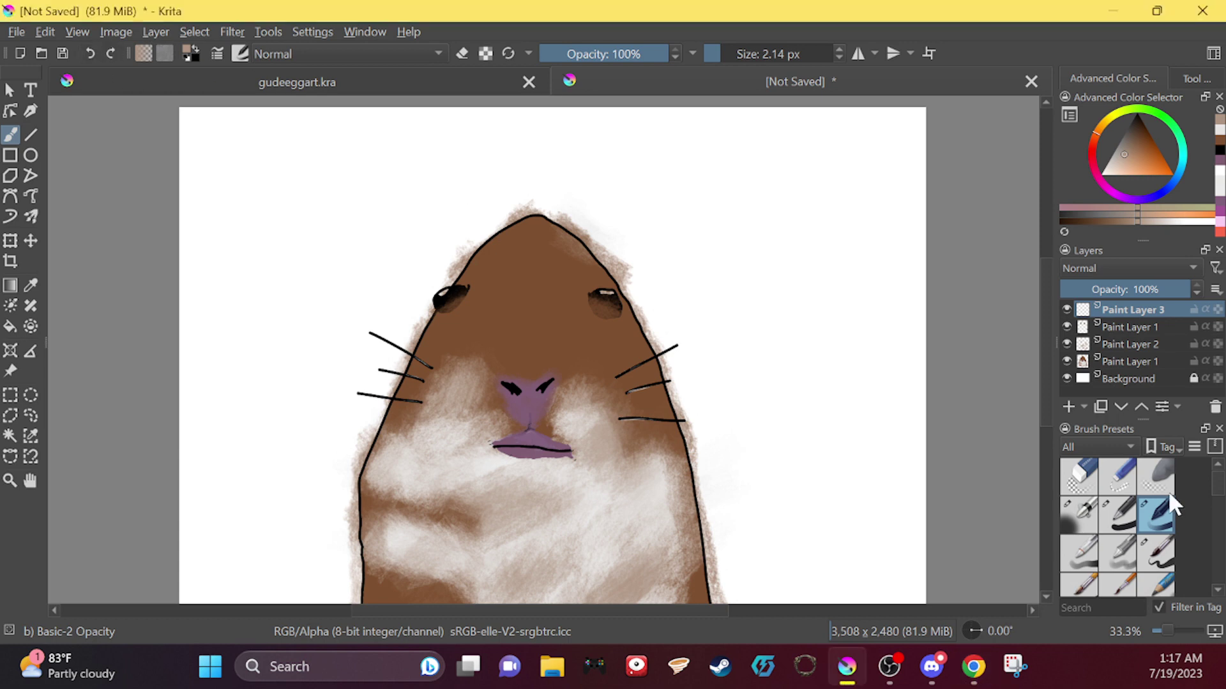
{"action": "left_click", "coordinate": [1132, 129]}
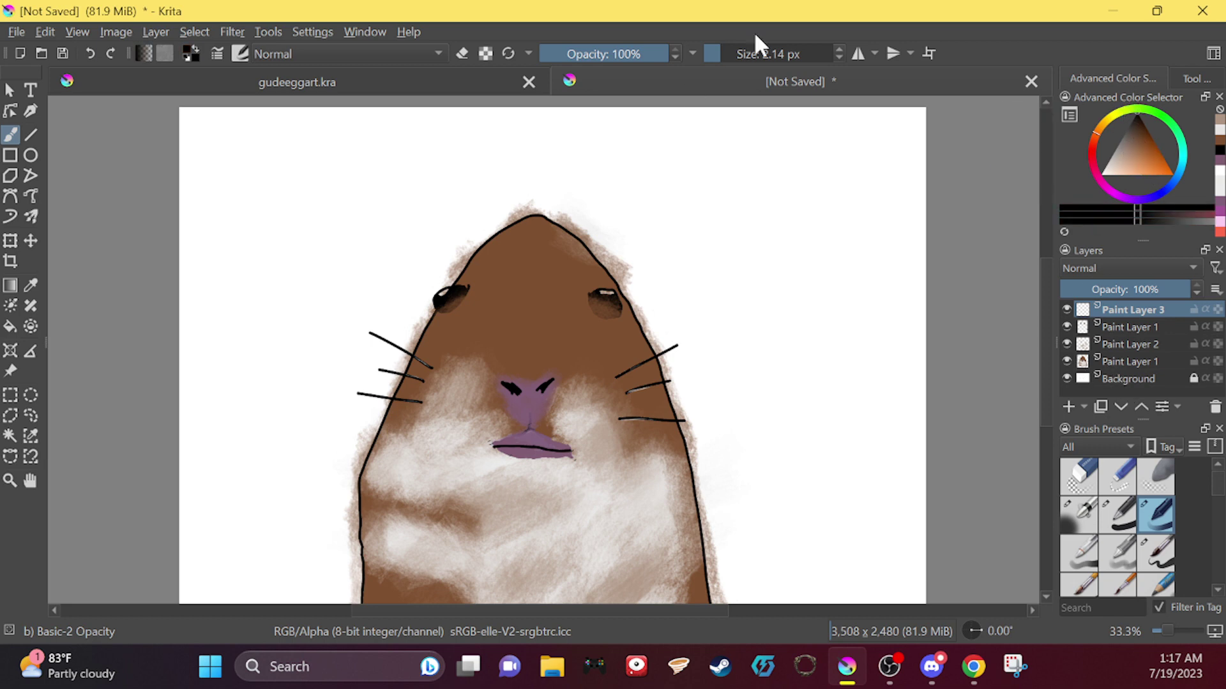
{"action": "left_click_drag", "start_coordinate": [723, 39], "coordinate": [741, 47]}
{"action": "mouse_move", "coordinate": [505, 228]}
{"action": "left_mouse_down"}
{"action": "mouse_move", "coordinate": [488, 186]}
{"action": "mouse_move", "coordinate": [504, 214]}
{"action": "mouse_move", "coordinate": [570, 212]}
{"action": "mouse_move", "coordinate": [558, 215]}
{"action": "left_mouse_up"}
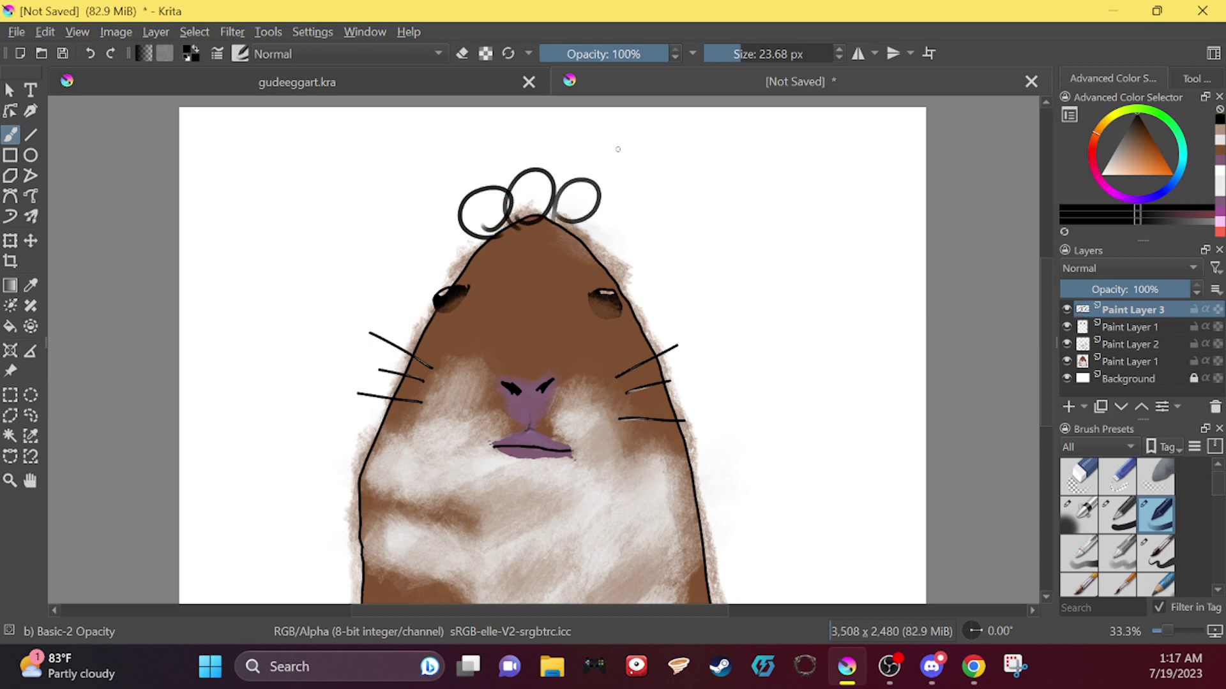
{"action": "mouse_move", "coordinate": [460, 268]}
{"action": "left_mouse_down"}
{"action": "mouse_move", "coordinate": [469, 278]}
{"action": "mouse_move", "coordinate": [447, 278]}
{"action": "mouse_move", "coordinate": [471, 259]}
{"action": "left_mouse_up"}
{"action": "left_click_drag", "start_coordinate": [591, 244], "coordinate": [614, 231]}
{"action": "left_click_drag", "start_coordinate": [594, 253], "coordinate": [617, 241]}
{"action": "mouse_move", "coordinate": [603, 263]}
{"action": "left_mouse_down"}
{"action": "mouse_move", "coordinate": [623, 250]}
{"action": "mouse_move", "coordinate": [626, 260]}
{"action": "left_mouse_up"}
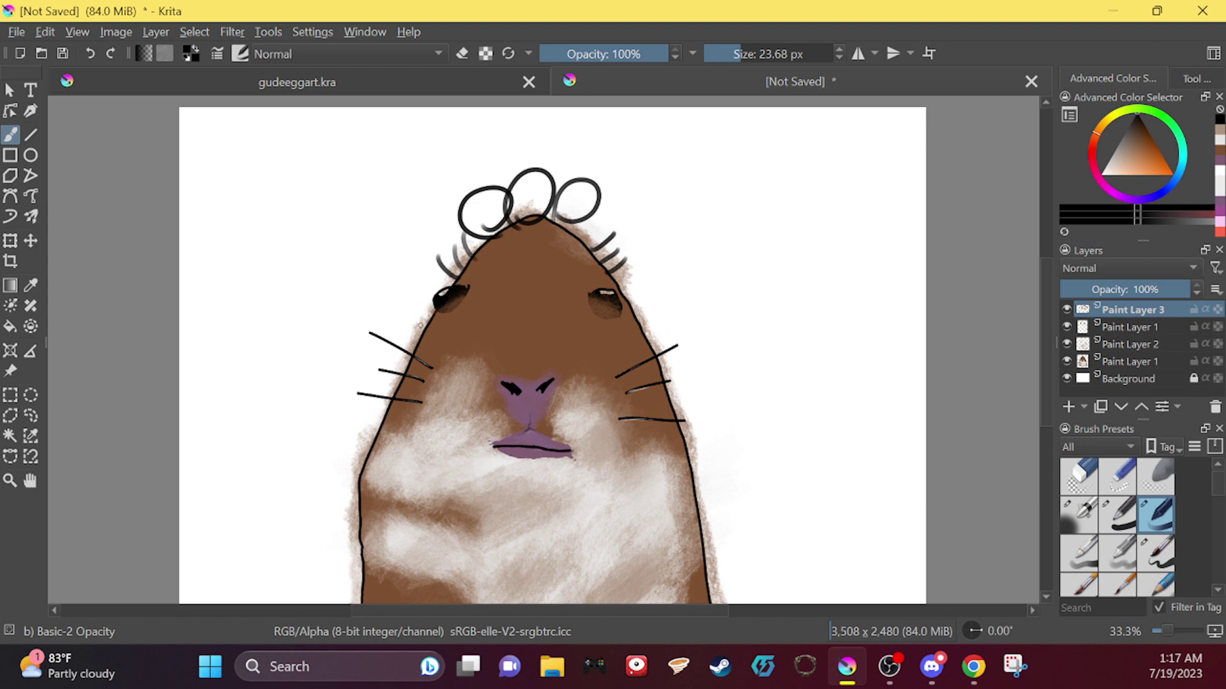
Step: Sketch a curve down the left cheek and a tall spiky outline around the three circles on Paint Layer 3
{"action": "left_click_drag", "start_coordinate": [429, 319], "coordinate": [370, 418]}
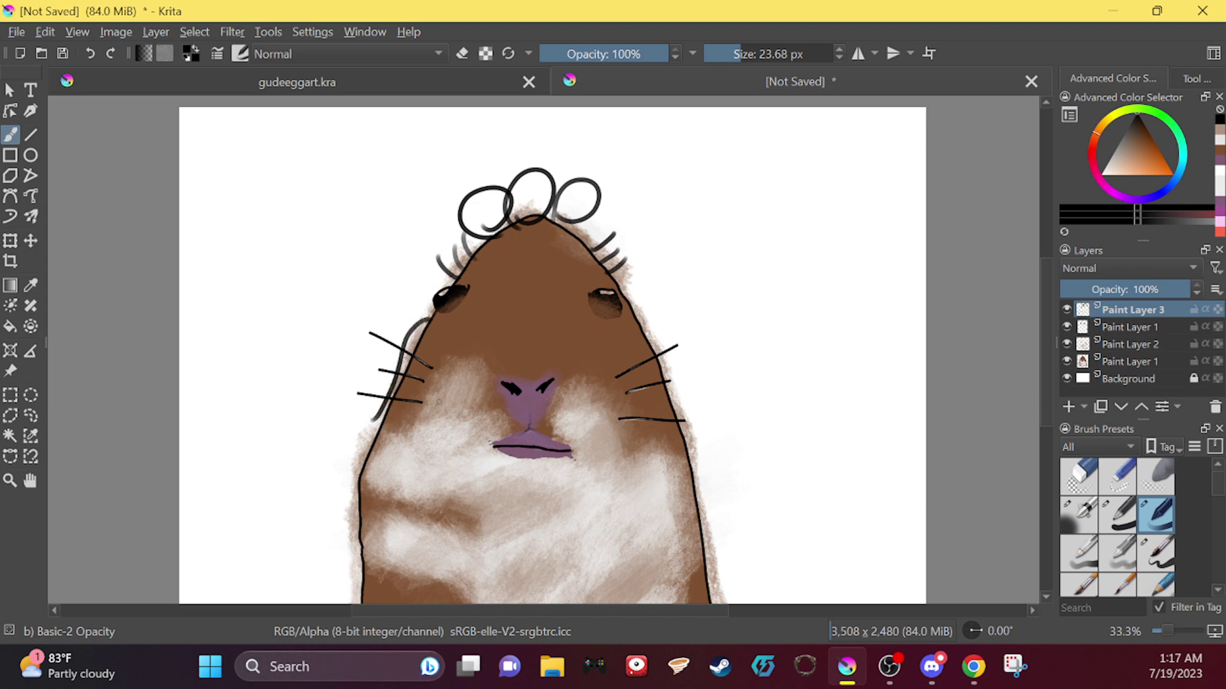
{"action": "mouse_move", "coordinate": [377, 419]}
{"action": "left_mouse_down"}
{"action": "mouse_move", "coordinate": [372, 441]}
{"action": "mouse_move", "coordinate": [376, 427]}
{"action": "left_mouse_up"}
{"action": "left_click_drag", "start_coordinate": [441, 279], "coordinate": [448, 227]}
{"action": "left_click_drag", "start_coordinate": [437, 281], "coordinate": [465, 192]}
{"action": "left_click_drag", "start_coordinate": [621, 282], "coordinate": [610, 188]}
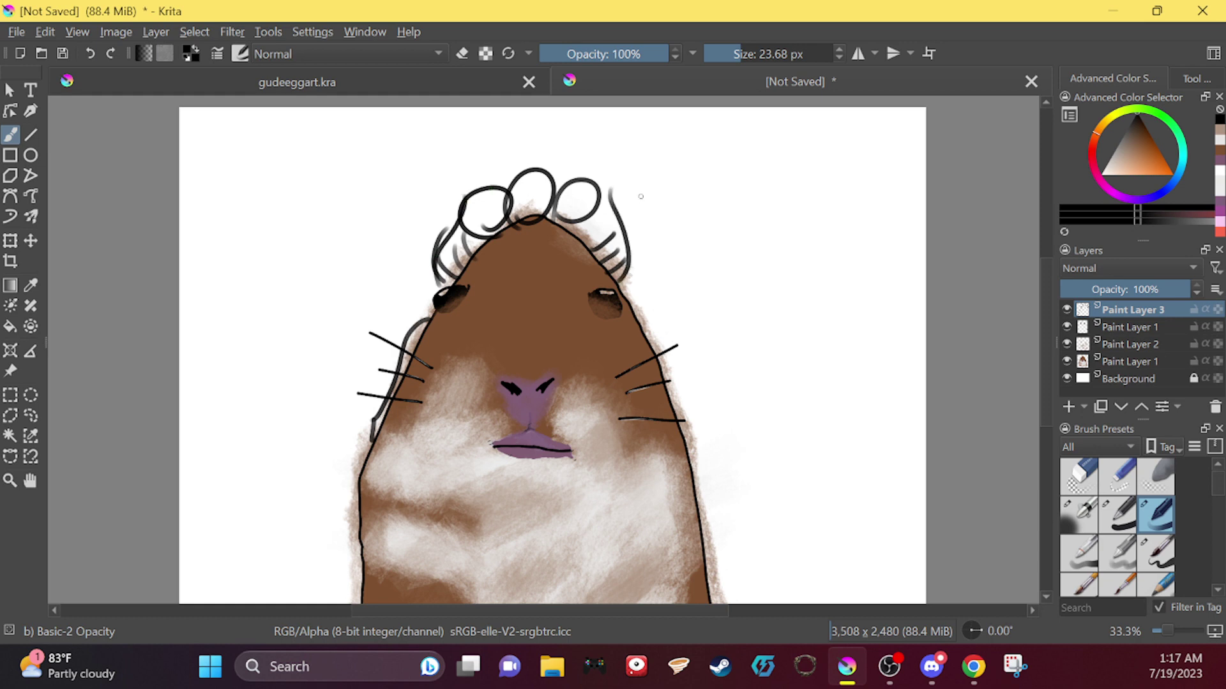
{"action": "mouse_move", "coordinate": [626, 258]}
{"action": "left_mouse_down"}
{"action": "mouse_move", "coordinate": [623, 154]}
{"action": "mouse_move", "coordinate": [654, 137]}
{"action": "left_mouse_up"}
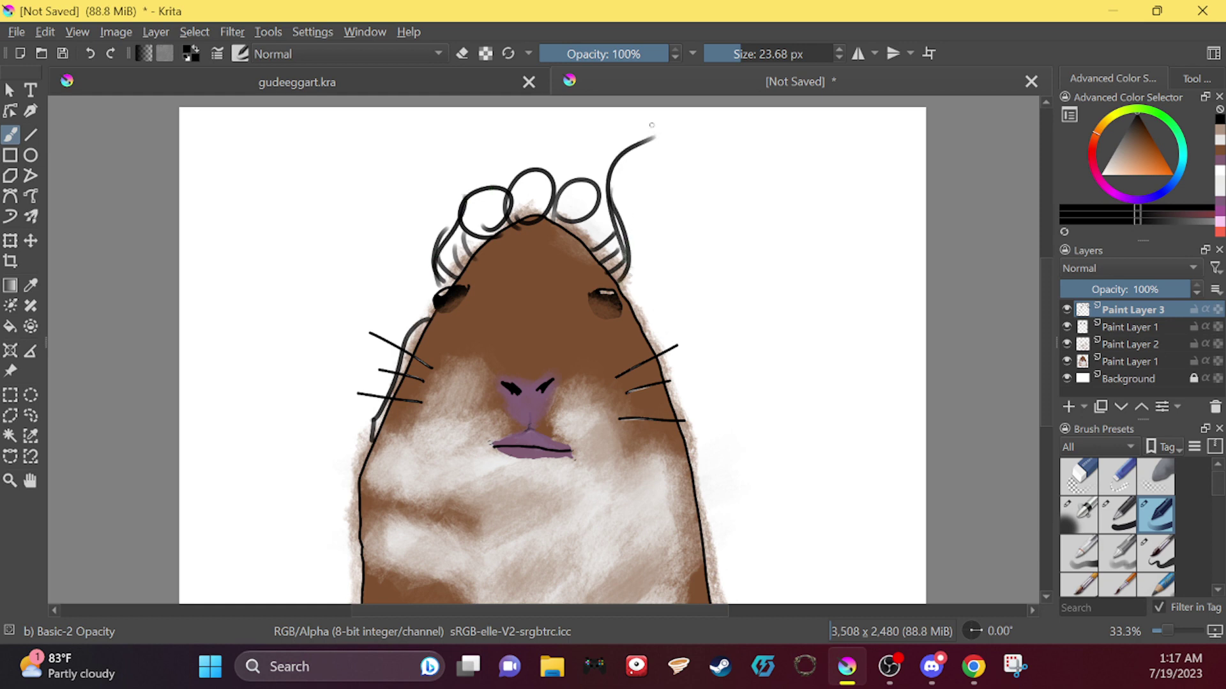
{"action": "left_click", "coordinate": [90, 54]}
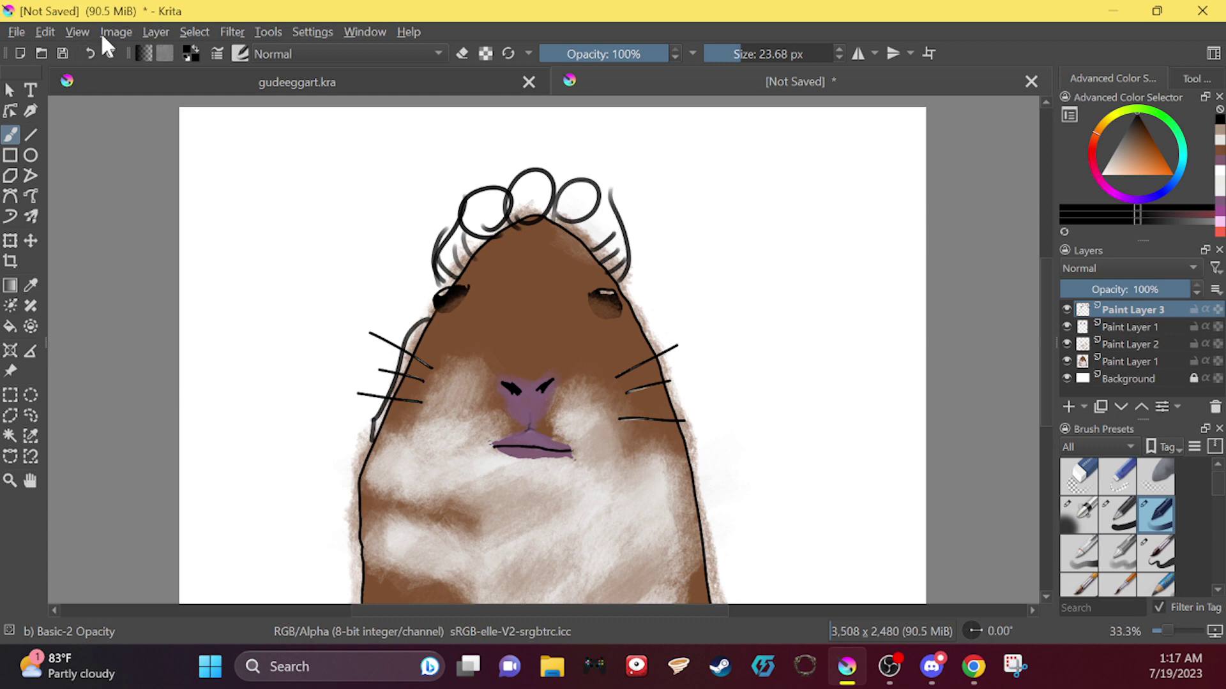
{"action": "mouse_move", "coordinate": [453, 222]}
{"action": "left_mouse_down"}
{"action": "mouse_move", "coordinate": [435, 146]}
{"action": "mouse_move", "coordinate": [463, 168]}
{"action": "mouse_move", "coordinate": [481, 146]}
{"action": "mouse_move", "coordinate": [507, 155]}
{"action": "mouse_move", "coordinate": [534, 136]}
{"action": "mouse_move", "coordinate": [551, 156]}
{"action": "mouse_move", "coordinate": [595, 141]}
{"action": "mouse_move", "coordinate": [616, 175]}
{"action": "mouse_move", "coordinate": [634, 168]}
{"action": "mouse_move", "coordinate": [630, 226]}
{"action": "left_mouse_up"}
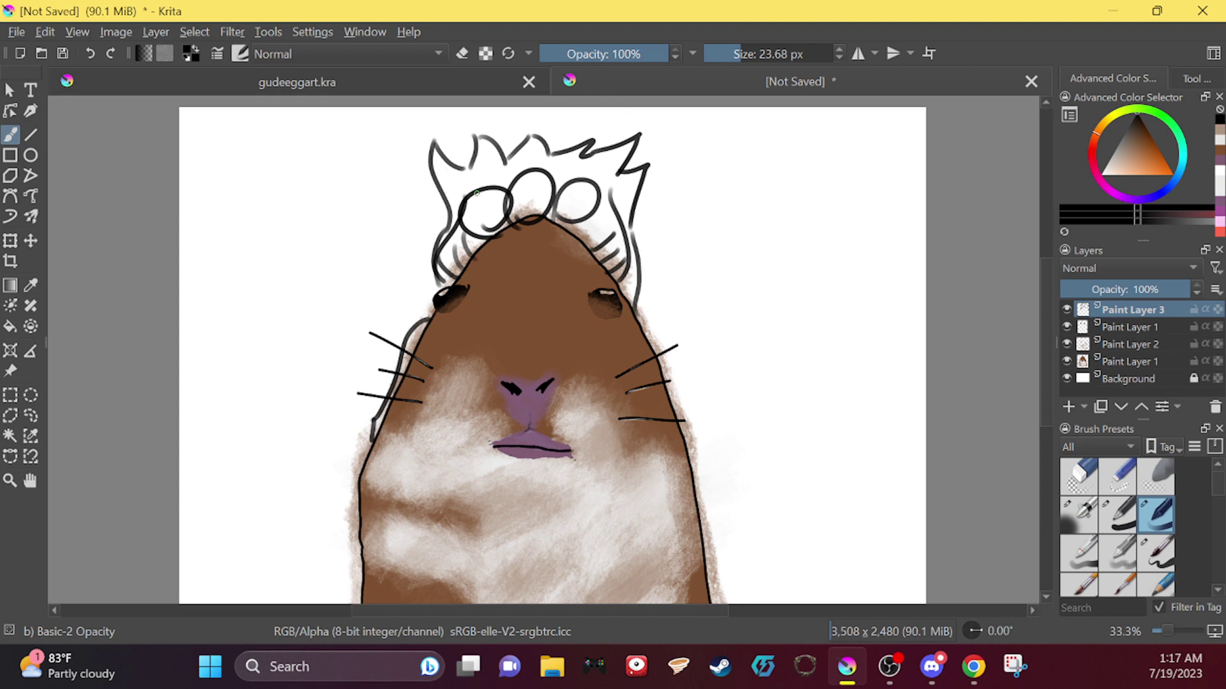
Step: Darken the pupils inside the three sketched circles with black, finishing them with the Basic-1 brush at 11.82 px
{"action": "mouse_move", "coordinate": [478, 178]}
{"action": "left_mouse_down"}
{"action": "mouse_move", "coordinate": [581, 165]}
{"action": "mouse_move", "coordinate": [541, 211]}
{"action": "mouse_move", "coordinate": [542, 177]}
{"action": "mouse_move", "coordinate": [499, 207]}
{"action": "mouse_move", "coordinate": [537, 205]}
{"action": "mouse_move", "coordinate": [538, 183]}
{"action": "mouse_move", "coordinate": [532, 212]}
{"action": "mouse_move", "coordinate": [547, 192]}
{"action": "mouse_move", "coordinate": [520, 192]}
{"action": "mouse_move", "coordinate": [532, 206]}
{"action": "mouse_move", "coordinate": [533, 187]}
{"action": "mouse_move", "coordinate": [538, 197]}
{"action": "mouse_move", "coordinate": [478, 210]}
{"action": "left_mouse_up"}
{"action": "mouse_move", "coordinate": [578, 198]}
{"action": "left_mouse_down"}
{"action": "mouse_move", "coordinate": [577, 211]}
{"action": "mouse_move", "coordinate": [600, 190]}
{"action": "left_mouse_up"}
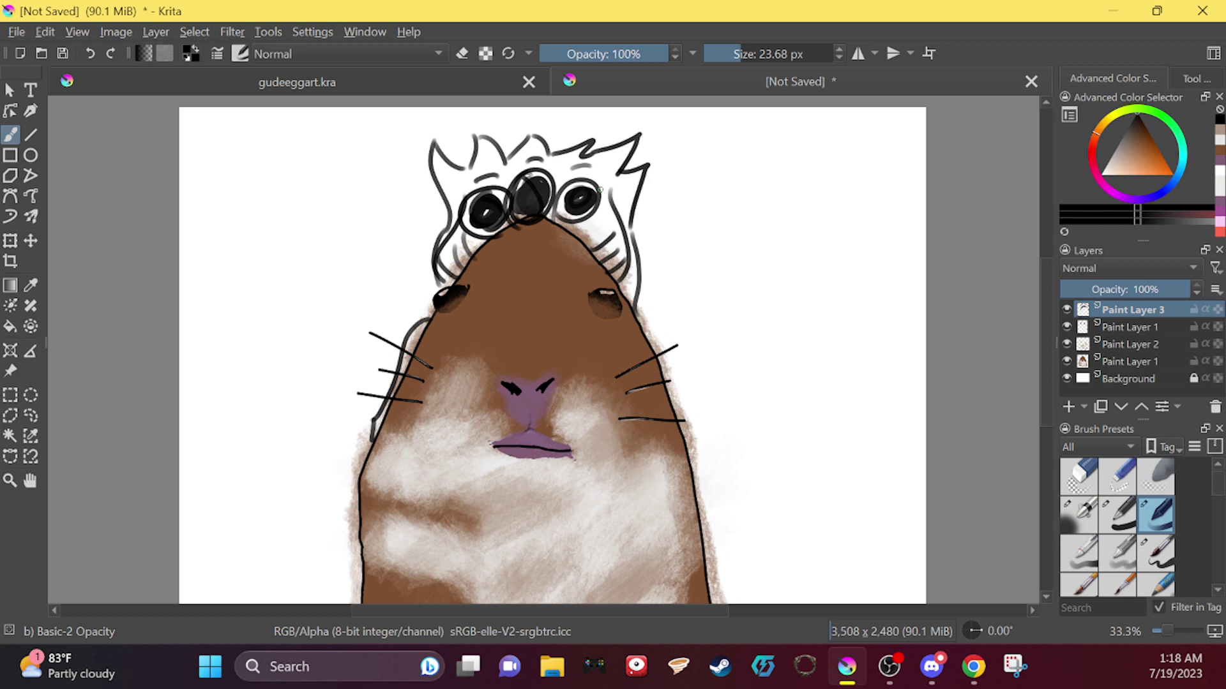
{"action": "left_click_drag", "start_coordinate": [578, 192], "coordinate": [580, 201]}
{"action": "left_click", "coordinate": [1117, 514]}
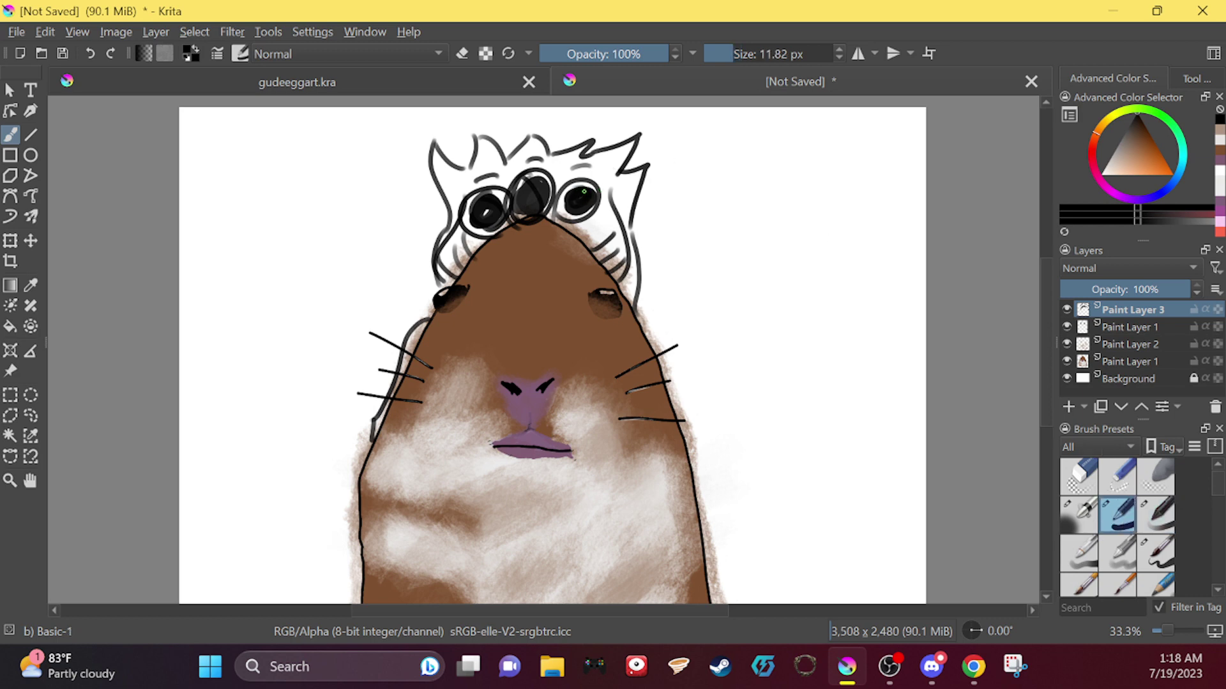
{"action": "mouse_move", "coordinate": [577, 193]}
{"action": "left_mouse_down"}
{"action": "mouse_move", "coordinate": [523, 199]}
{"action": "mouse_move", "coordinate": [531, 185]}
{"action": "mouse_move", "coordinate": [522, 203]}
{"action": "mouse_move", "coordinate": [544, 181]}
{"action": "mouse_move", "coordinate": [534, 181]}
{"action": "mouse_move", "coordinate": [523, 203]}
{"action": "mouse_move", "coordinate": [541, 185]}
{"action": "mouse_move", "coordinate": [532, 177]}
{"action": "mouse_move", "coordinate": [522, 208]}
{"action": "mouse_move", "coordinate": [543, 194]}
{"action": "mouse_move", "coordinate": [530, 178]}
{"action": "mouse_move", "coordinate": [485, 209]}
{"action": "left_mouse_up"}
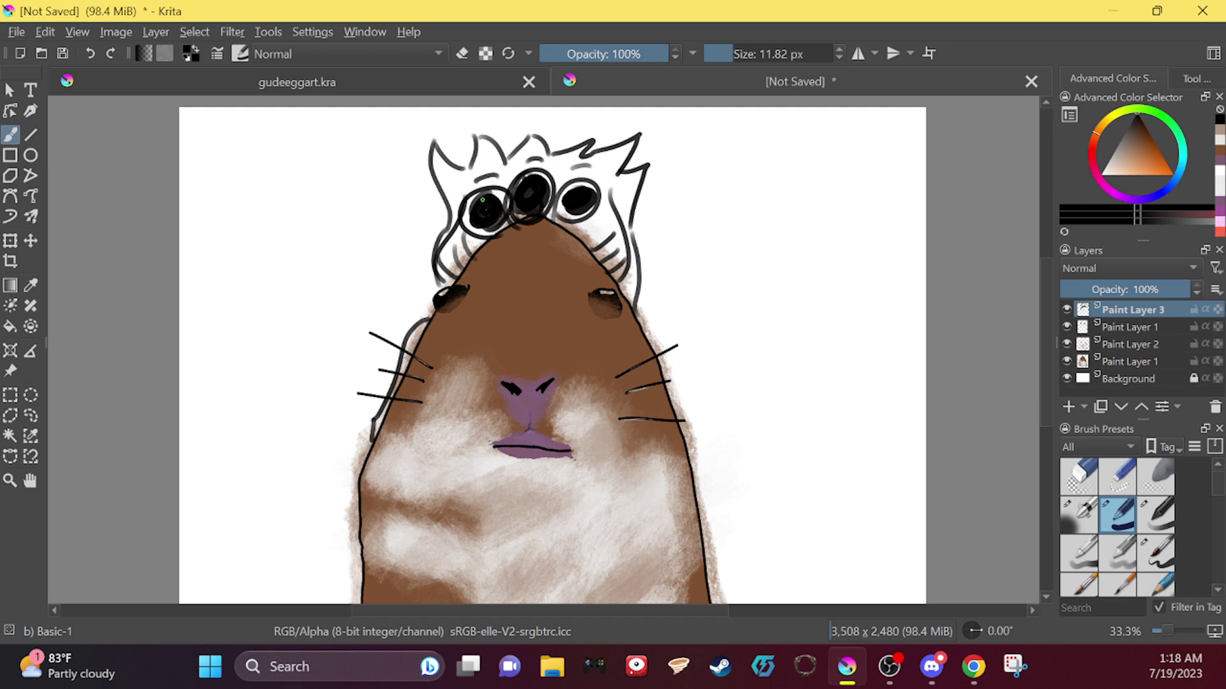
{"action": "mouse_move", "coordinate": [465, 165]}
{"action": "left_mouse_down"}
{"action": "mouse_move", "coordinate": [475, 133]}
{"action": "mouse_move", "coordinate": [466, 161]}
{"action": "left_mouse_up"}
Step: Fade the sketch layer to 17% opacity and trace its spiky outline and right-side lines in black on a new paint layer
{"action": "left_click_drag", "start_coordinate": [1123, 291], "coordinate": [1094, 290]}
{"action": "left_click", "coordinate": [1067, 406]}
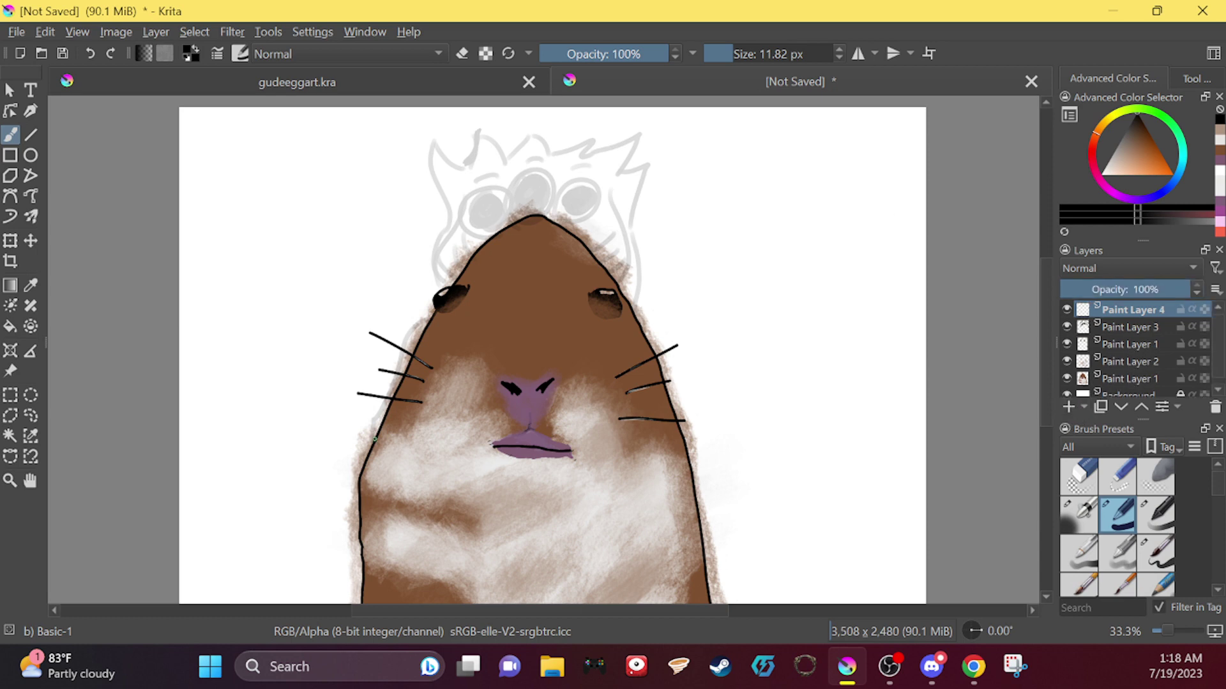
{"action": "mouse_move", "coordinate": [372, 442]}
{"action": "left_mouse_down"}
{"action": "mouse_move", "coordinate": [433, 284]}
{"action": "mouse_move", "coordinate": [437, 306]}
{"action": "mouse_move", "coordinate": [433, 262]}
{"action": "mouse_move", "coordinate": [451, 225]}
{"action": "mouse_move", "coordinate": [435, 172]}
{"action": "mouse_move", "coordinate": [478, 169]}
{"action": "mouse_move", "coordinate": [486, 151]}
{"action": "mouse_move", "coordinate": [506, 160]}
{"action": "mouse_move", "coordinate": [531, 132]}
{"action": "mouse_move", "coordinate": [565, 146]}
{"action": "mouse_move", "coordinate": [595, 129]}
{"action": "mouse_move", "coordinate": [588, 152]}
{"action": "mouse_move", "coordinate": [641, 134]}
{"action": "mouse_move", "coordinate": [621, 171]}
{"action": "mouse_move", "coordinate": [638, 217]}
{"action": "left_mouse_up"}
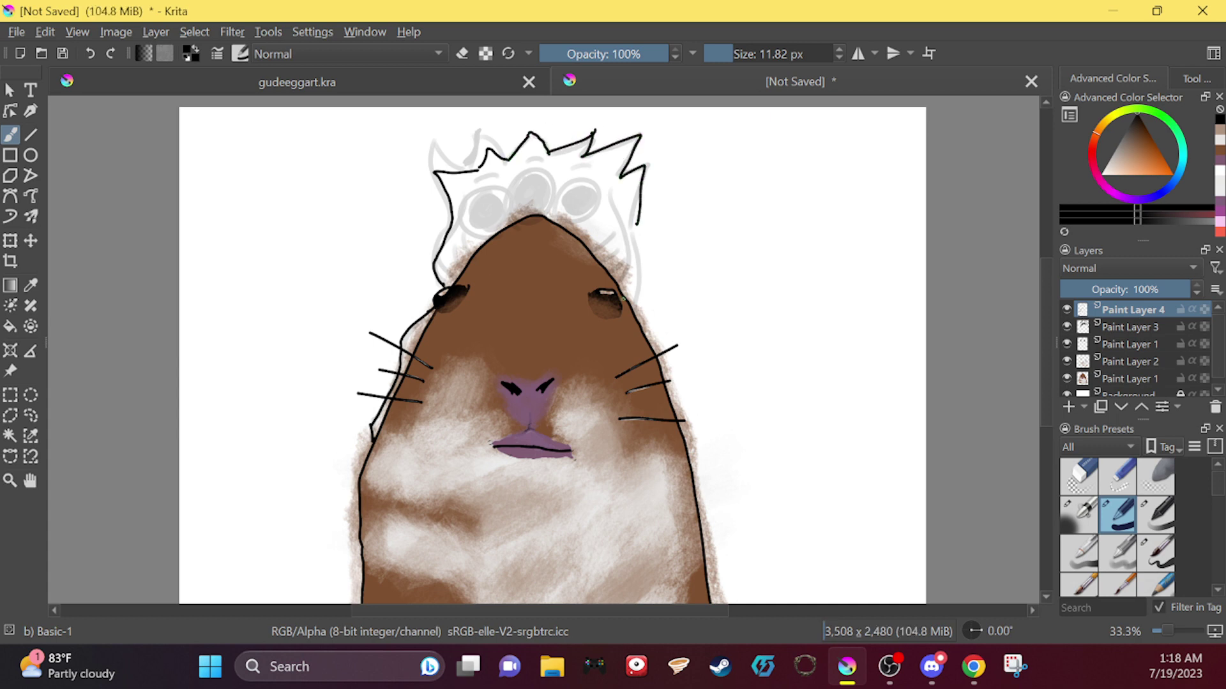
{"action": "mouse_move", "coordinate": [623, 298]}
{"action": "left_mouse_down"}
{"action": "mouse_move", "coordinate": [643, 247]}
{"action": "mouse_move", "coordinate": [611, 239]}
{"action": "left_mouse_up"}
{"action": "left_click_drag", "start_coordinate": [591, 247], "coordinate": [625, 271]}
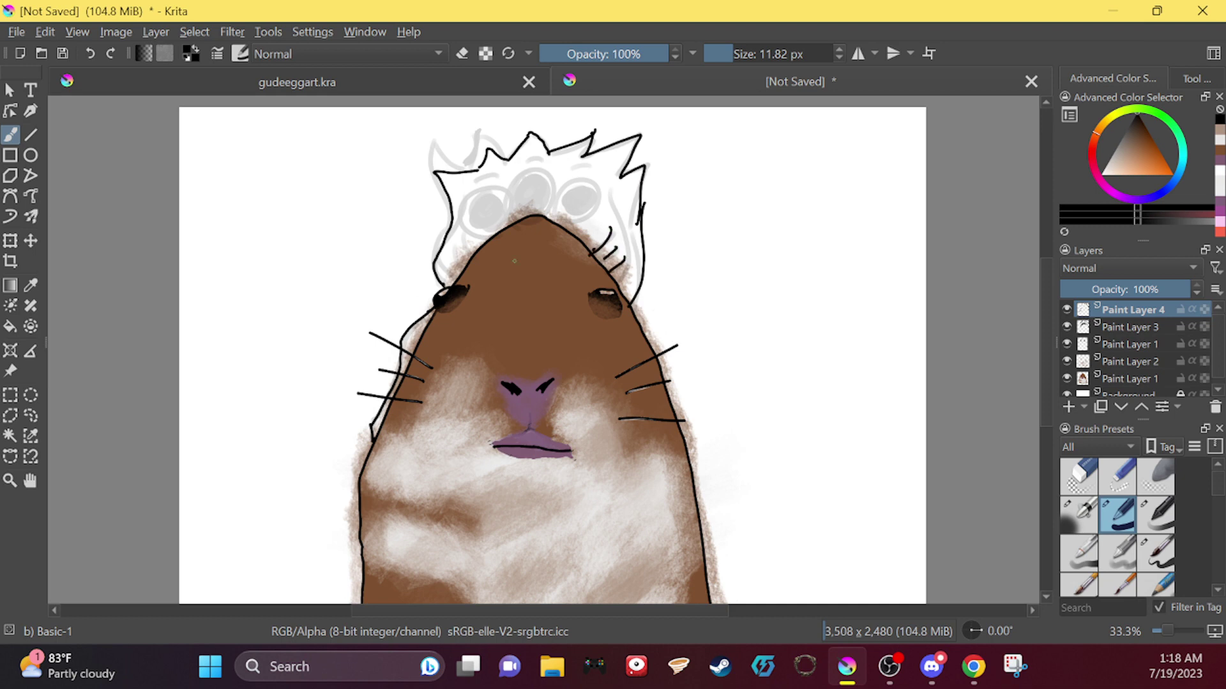
Step: Ink the short lines on the left side and three touching circles across the top of the head
{"action": "mouse_move", "coordinate": [461, 242]}
{"action": "left_mouse_down"}
{"action": "mouse_move", "coordinate": [456, 275]}
{"action": "mouse_move", "coordinate": [503, 211]}
{"action": "mouse_move", "coordinate": [478, 238]}
{"action": "mouse_move", "coordinate": [467, 225]}
{"action": "mouse_move", "coordinate": [506, 231]}
{"action": "mouse_move", "coordinate": [493, 200]}
{"action": "mouse_move", "coordinate": [498, 246]}
{"action": "mouse_move", "coordinate": [549, 194]}
{"action": "mouse_move", "coordinate": [542, 237]}
{"action": "mouse_move", "coordinate": [520, 220]}
{"action": "mouse_move", "coordinate": [595, 203]}
{"action": "mouse_move", "coordinate": [575, 242]}
{"action": "mouse_move", "coordinate": [561, 229]}
{"action": "left_mouse_up"}
{"action": "left_click", "coordinate": [90, 53]}
{"action": "left_click", "coordinate": [90, 53]}
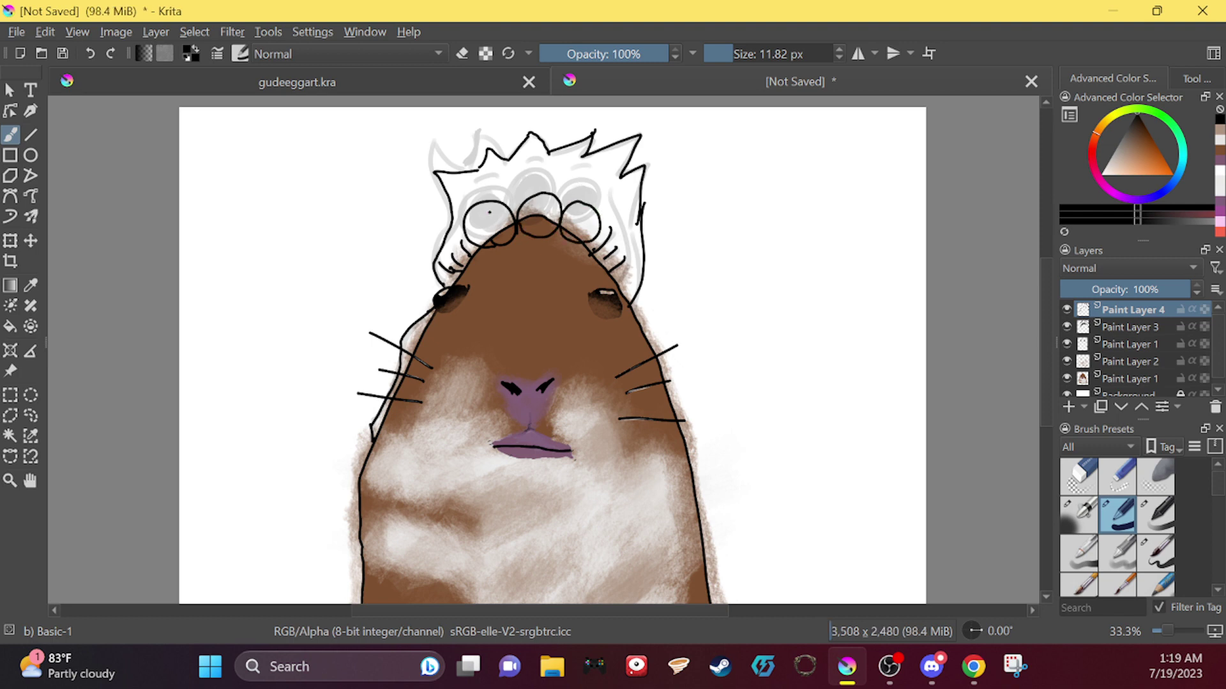
{"action": "mouse_move", "coordinate": [489, 211]}
{"action": "left_mouse_down"}
{"action": "mouse_move", "coordinate": [480, 238]}
{"action": "mouse_move", "coordinate": [486, 206]}
{"action": "left_mouse_up"}
{"action": "left_click", "coordinate": [97, 51]}
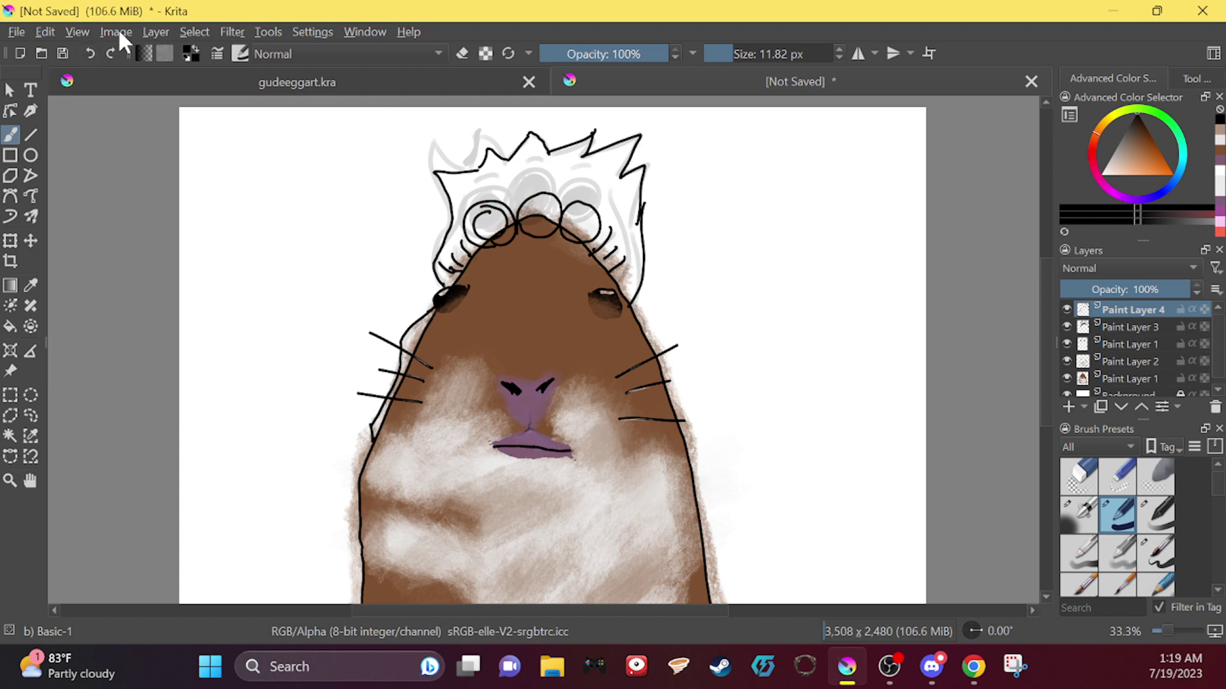
{"action": "left_click", "coordinate": [91, 49]}
Step: Paint solid black pupils inside the three inked circles with a 38.16 px brush
{"action": "left_click_drag", "start_coordinate": [741, 51], "coordinate": [756, 51]}
{"action": "mouse_move", "coordinate": [493, 219]}
{"action": "left_mouse_down"}
{"action": "mouse_move", "coordinate": [540, 208]}
{"action": "mouse_move", "coordinate": [538, 224]}
{"action": "mouse_move", "coordinate": [543, 205]}
{"action": "mouse_move", "coordinate": [534, 221]}
{"action": "mouse_move", "coordinate": [547, 208]}
{"action": "mouse_move", "coordinate": [578, 225]}
{"action": "left_mouse_up"}
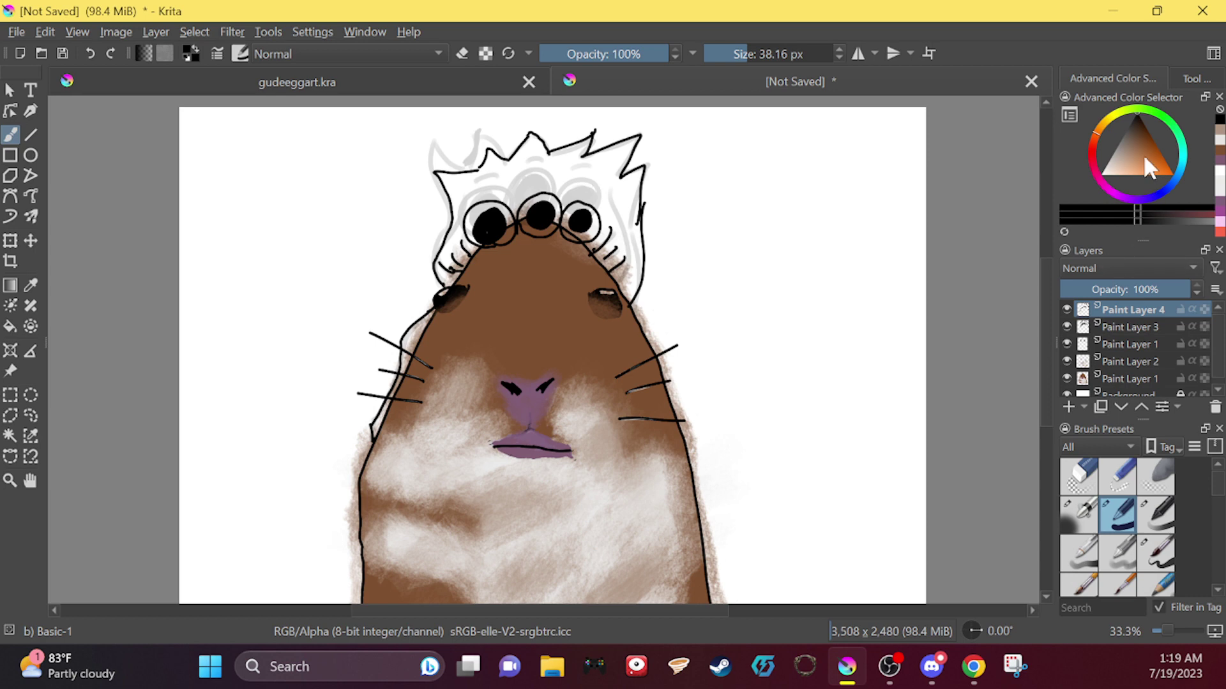
Step: Try to fill the inside of the spiky outline on Paint Layer 4 with light yellow
{"action": "mouse_move", "coordinate": [1147, 167]}
{"action": "left_mouse_down"}
{"action": "mouse_move", "coordinate": [1112, 111]}
{"action": "mouse_move", "coordinate": [1148, 149]}
{"action": "mouse_move", "coordinate": [1104, 118]}
{"action": "mouse_move", "coordinate": [1141, 170]}
{"action": "mouse_move", "coordinate": [1102, 114]}
{"action": "mouse_move", "coordinate": [1128, 170]}
{"action": "mouse_move", "coordinate": [1169, 169]}
{"action": "left_mouse_up"}
{"action": "mouse_move", "coordinate": [1169, 222]}
{"action": "left_mouse_down"}
{"action": "mouse_move", "coordinate": [1172, 231]}
{"action": "mouse_move", "coordinate": [1184, 219]}
{"action": "left_mouse_up"}
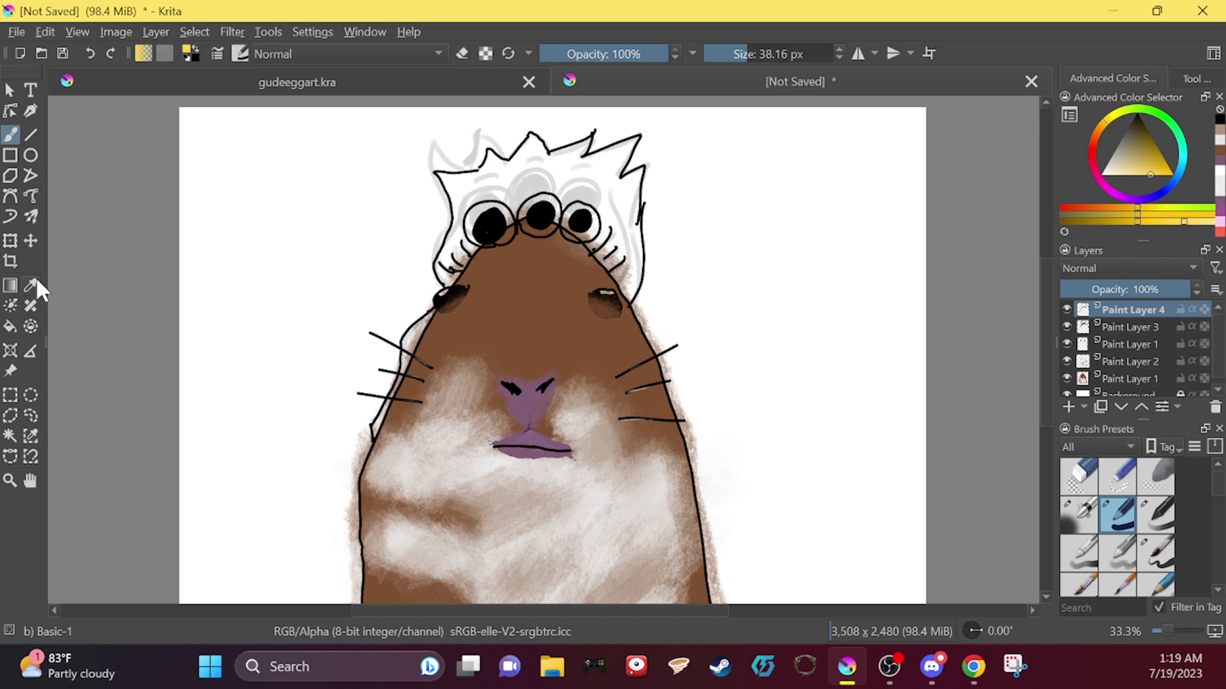
{"action": "left_click", "coordinate": [10, 326]}
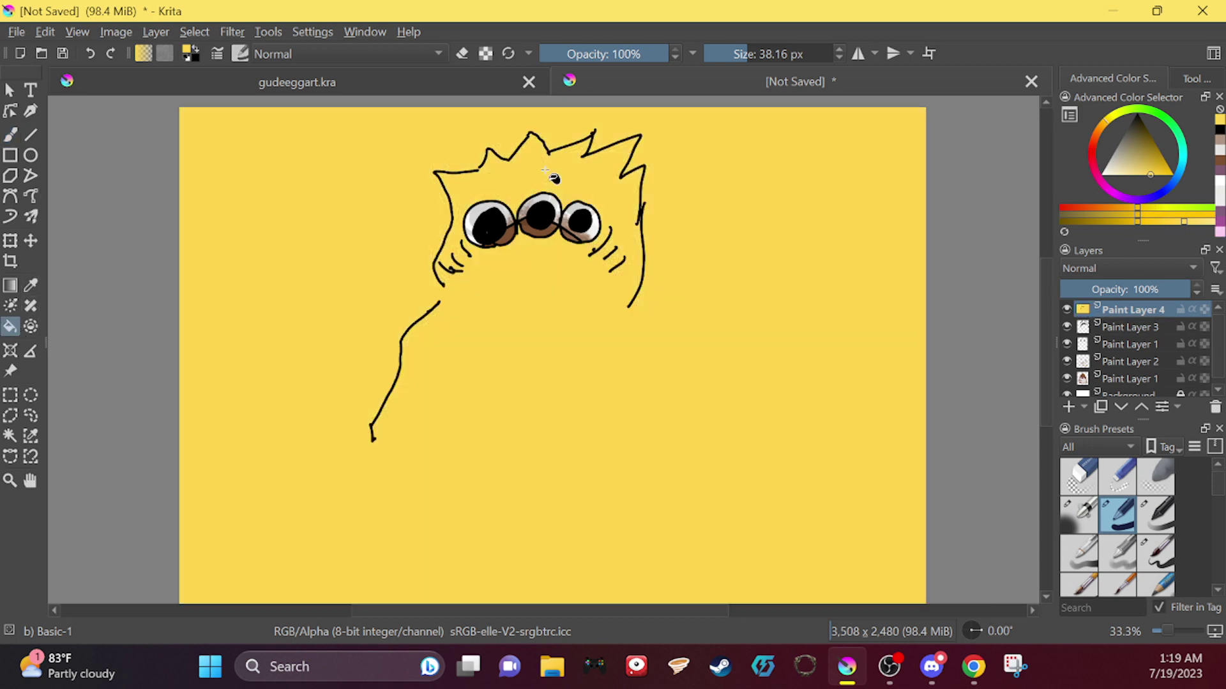
{"action": "left_click", "coordinate": [540, 175]}
{"action": "left_click", "coordinate": [90, 53]}
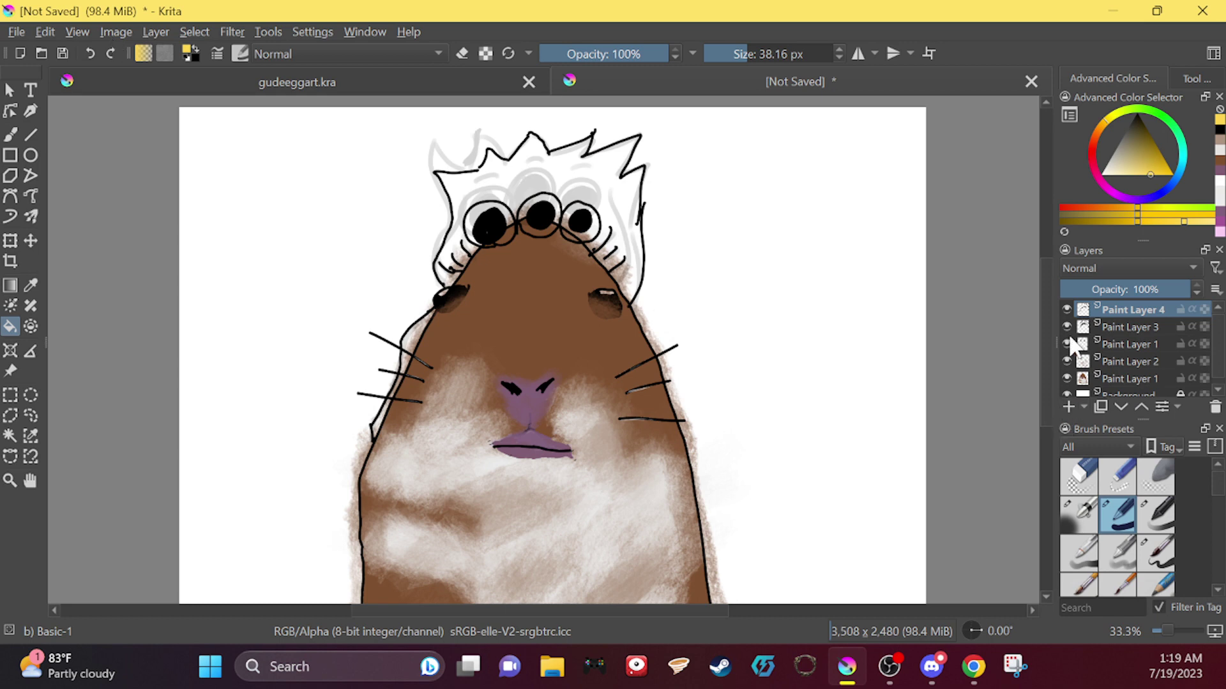
Step: Patch the upper-left gap in the spiky outline with black and reduce the brush size to 5.67 px
{"action": "left_click", "coordinate": [10, 134]}
{"action": "left_click_drag", "start_coordinate": [1158, 148], "coordinate": [1139, 83]}
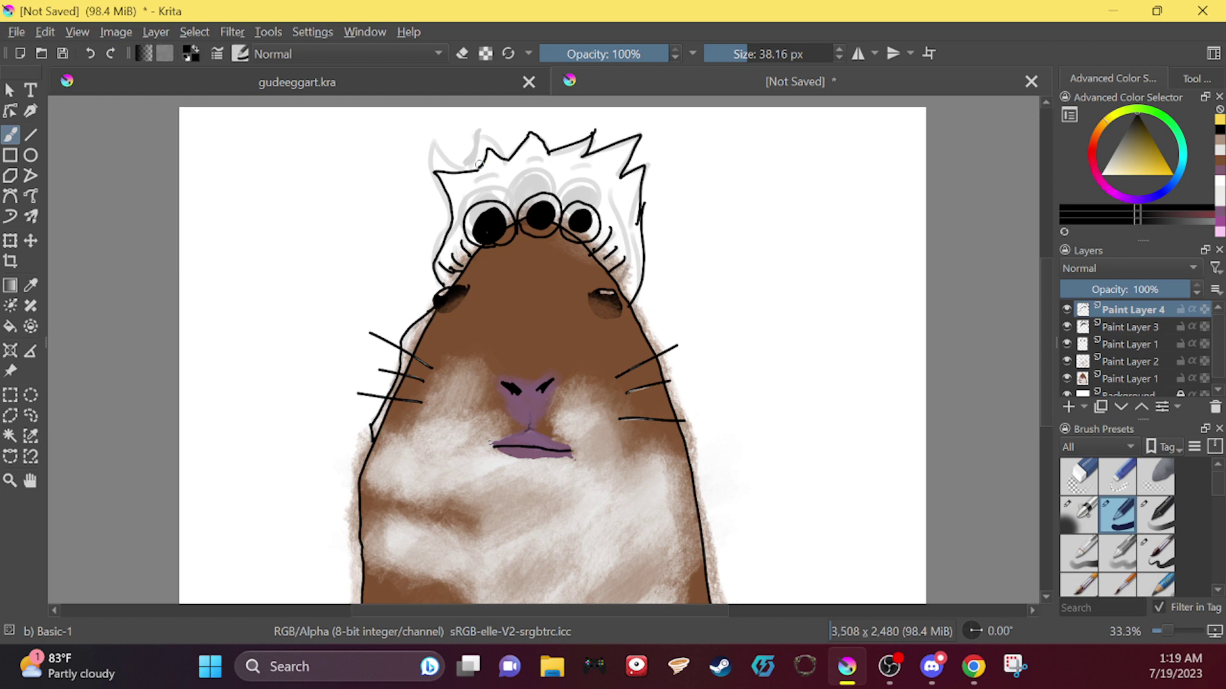
{"action": "left_click", "coordinate": [477, 166]}
{"action": "left_click", "coordinate": [94, 51]}
{"action": "left_click_drag", "start_coordinate": [823, 54], "coordinate": [702, 58]}
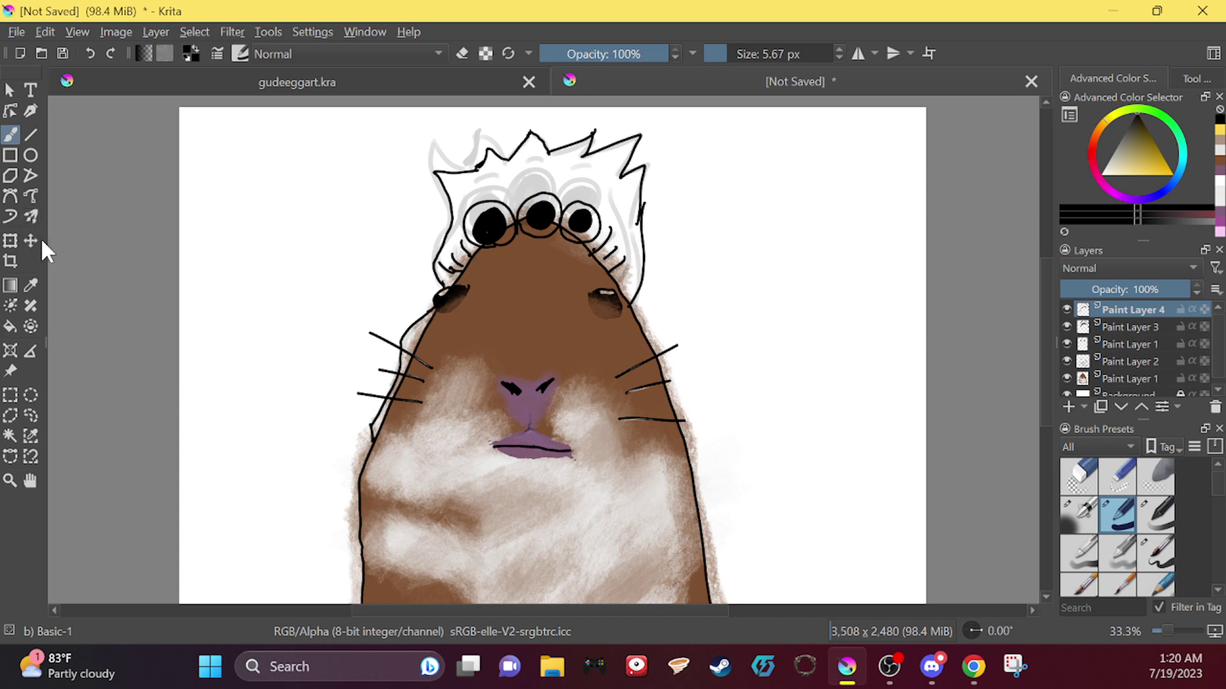
Step: Try the fill inside the spiky outline again with a more saturated yellow
{"action": "left_click", "coordinate": [10, 326]}
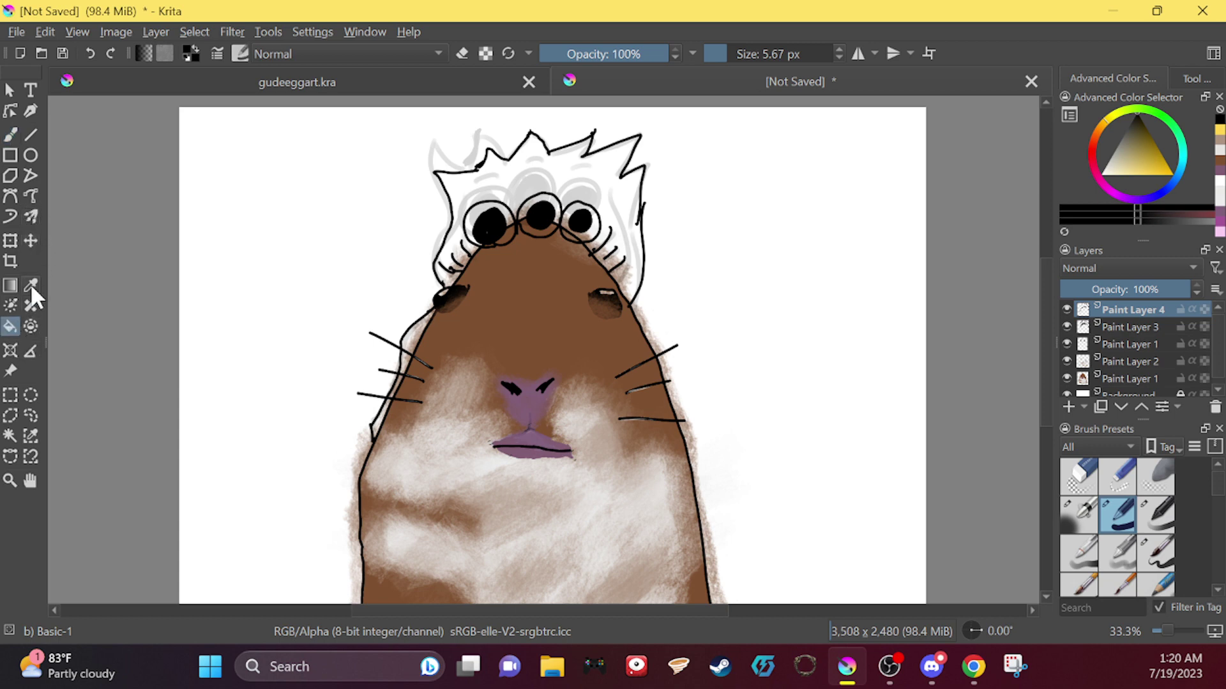
{"action": "left_click_drag", "start_coordinate": [1147, 171], "coordinate": [1159, 175]}
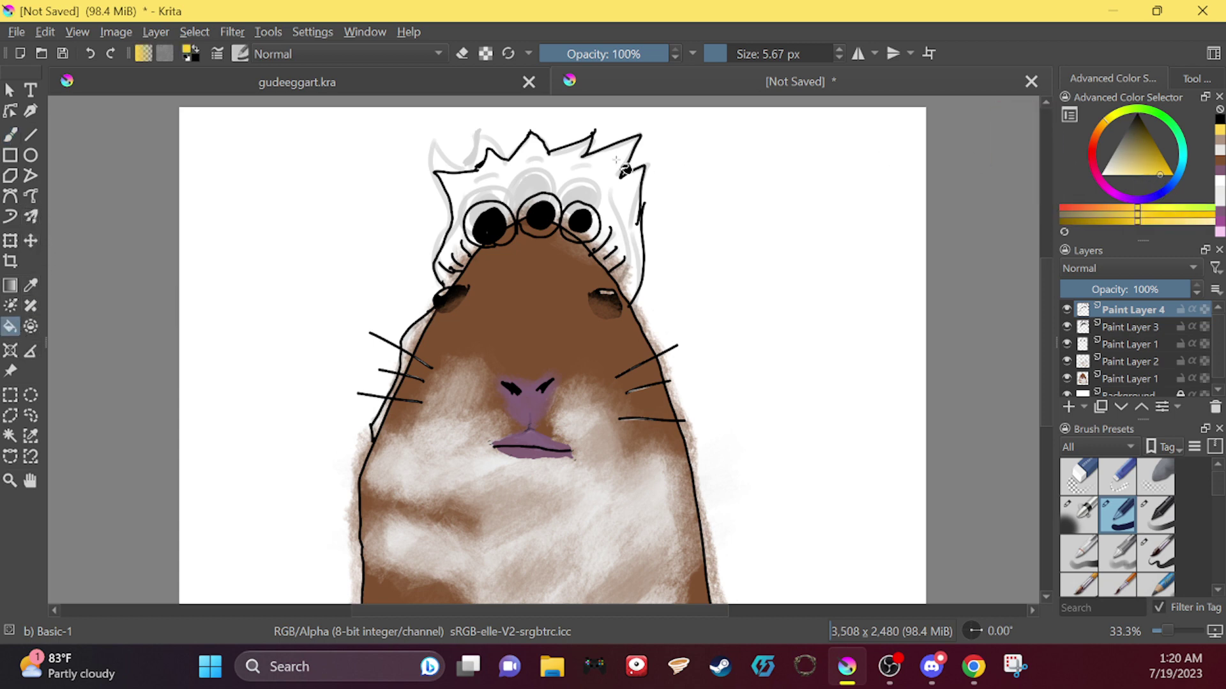
{"action": "left_click", "coordinate": [644, 168]}
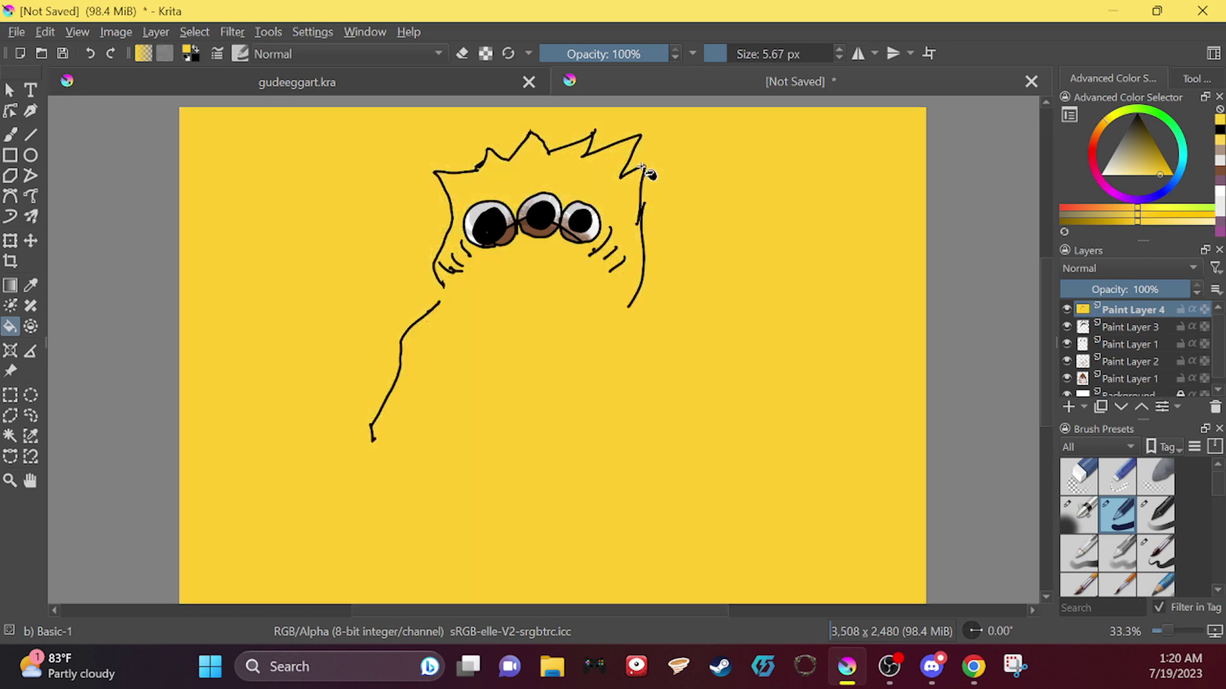
{"action": "key", "text": "ctrl+z"}
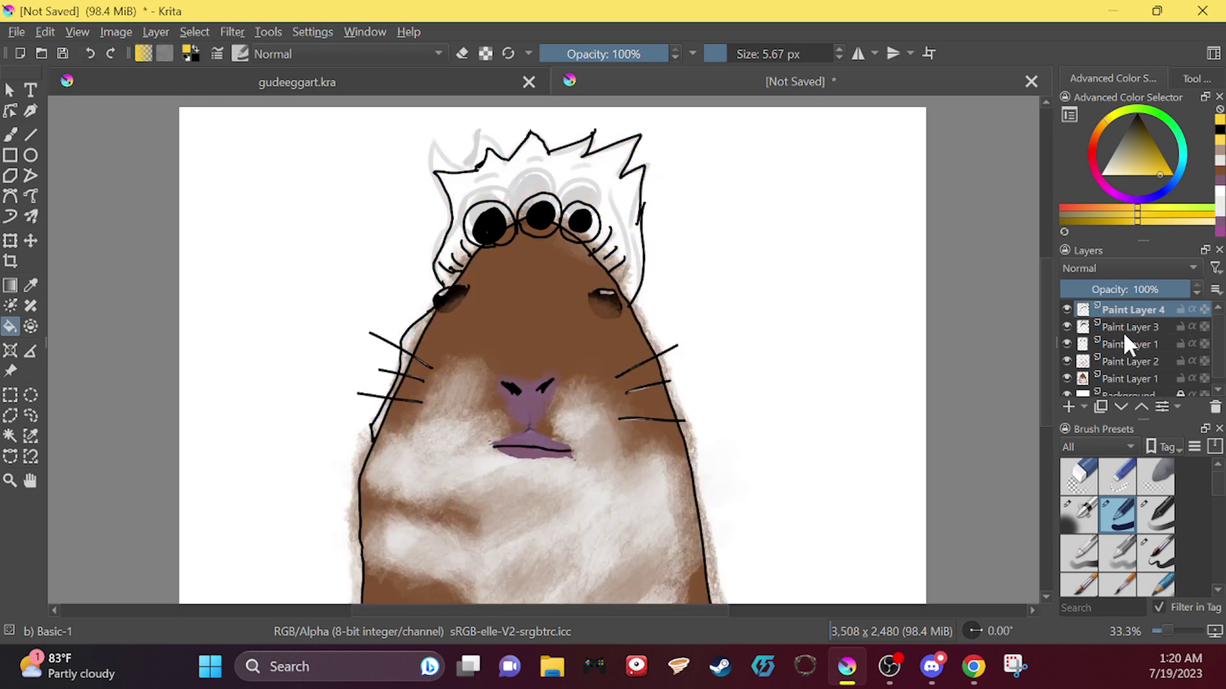
Step: Hide the faded sketch on Paint Layer 3 and retry the yellow fill on Paint Layer 4
{"action": "left_click", "coordinate": [1123, 323]}
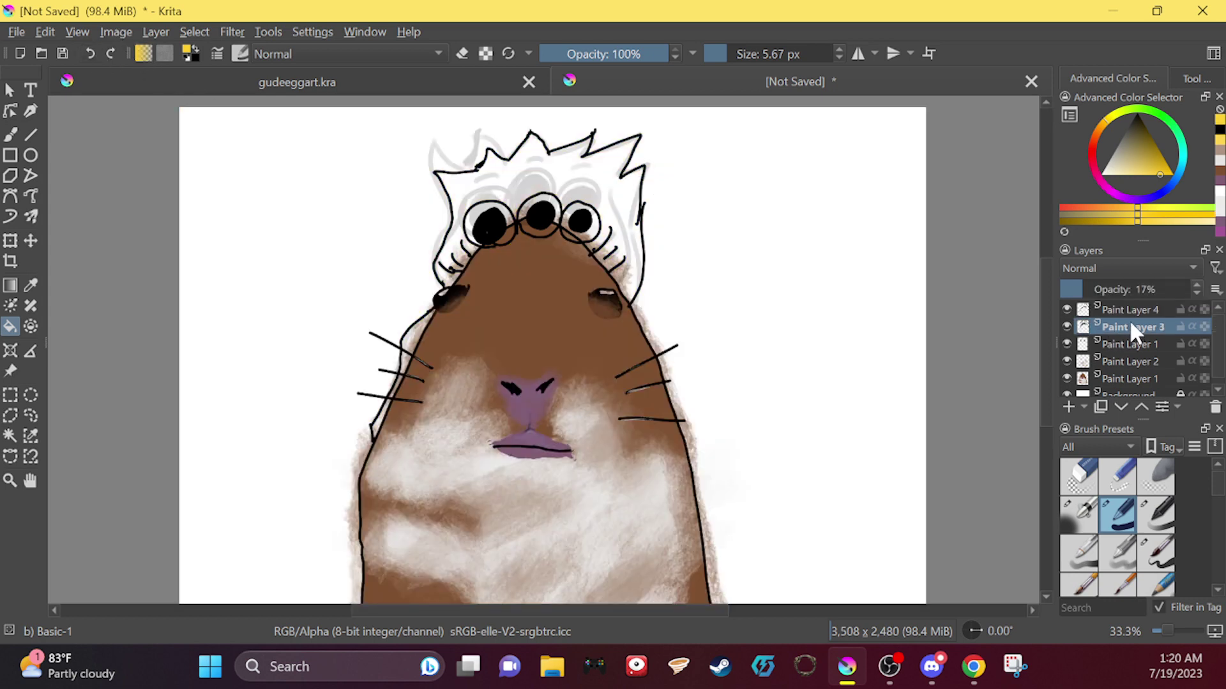
{"action": "left_click", "coordinate": [1135, 309]}
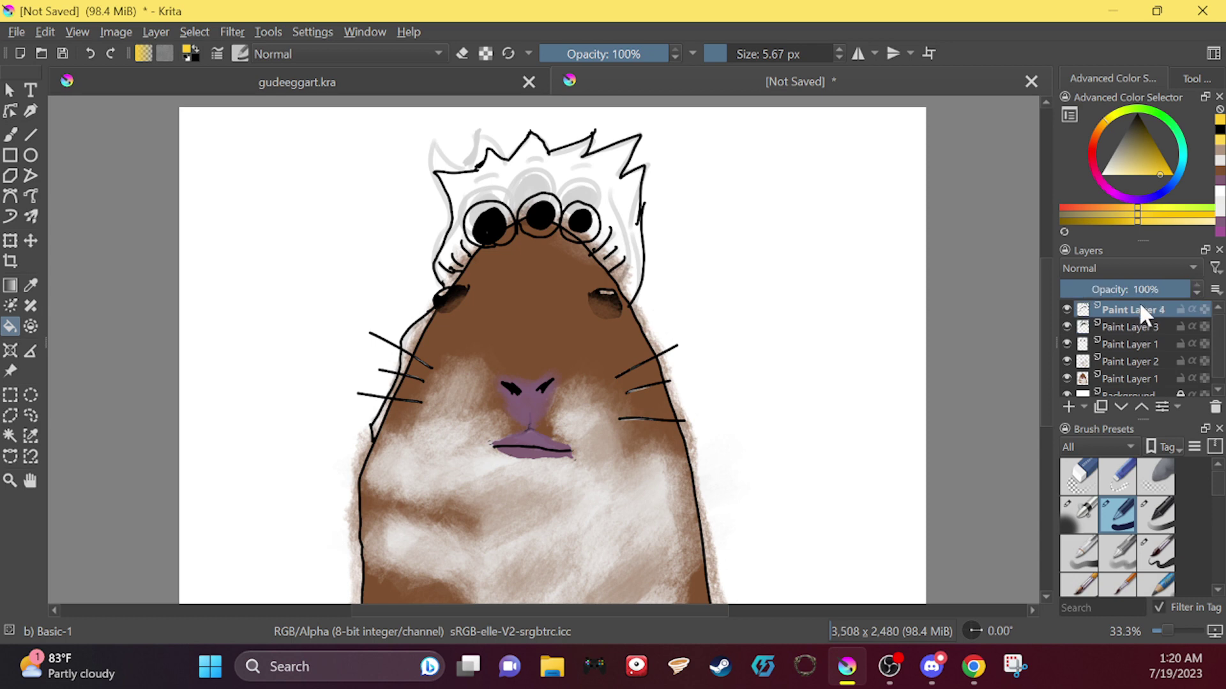
{"action": "left_click", "coordinate": [1067, 326]}
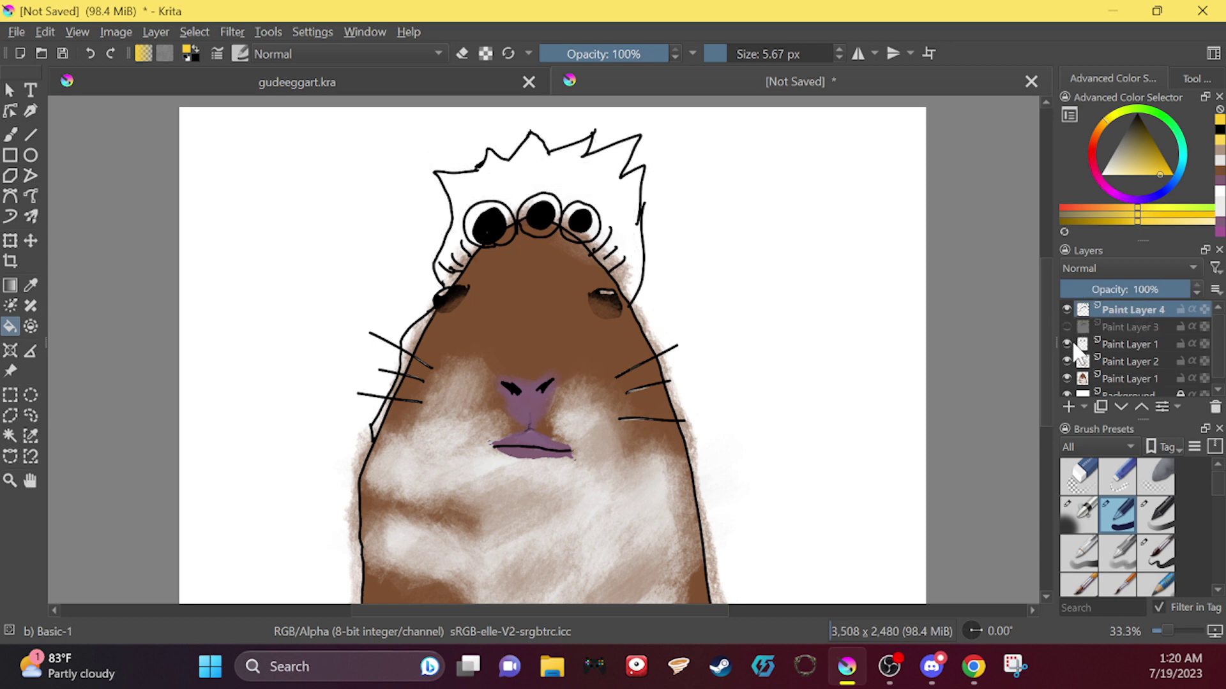
{"action": "left_click", "coordinate": [590, 180]}
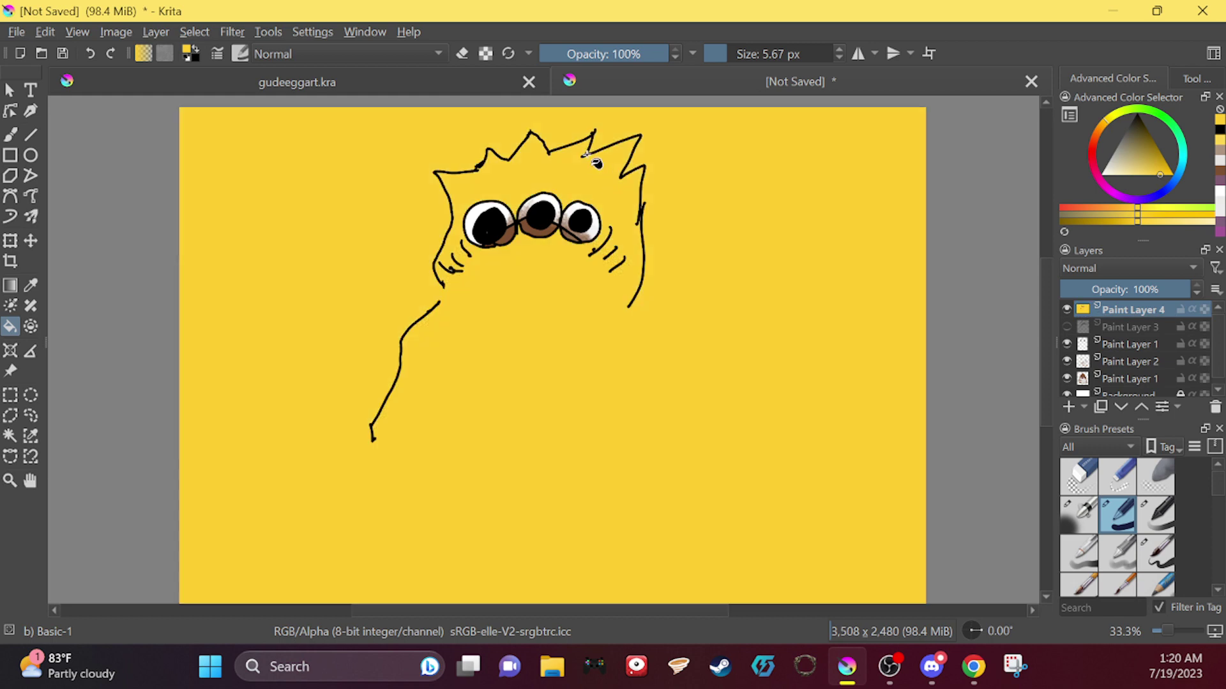
{"action": "left_click", "coordinate": [96, 55]}
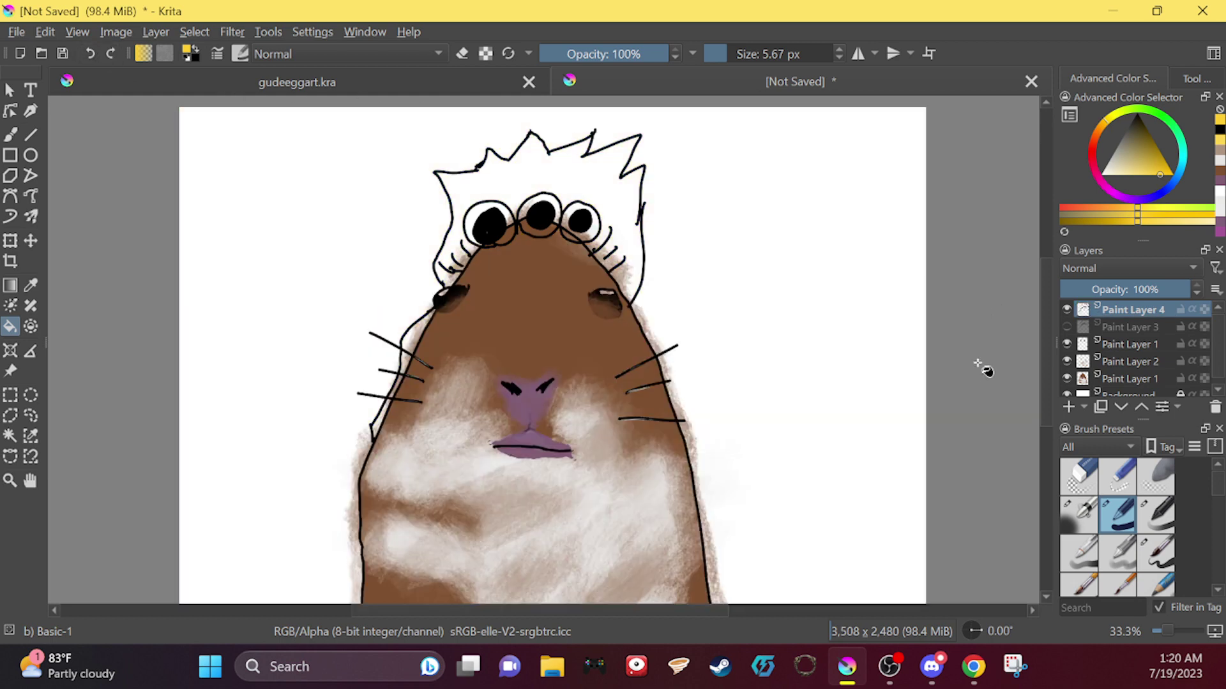
Step: Hide both Paint Layer 1 layers and Paint Layer 2, leaving only Paint Layer 4 and the white background shown
{"action": "left_click", "coordinate": [1066, 344]}
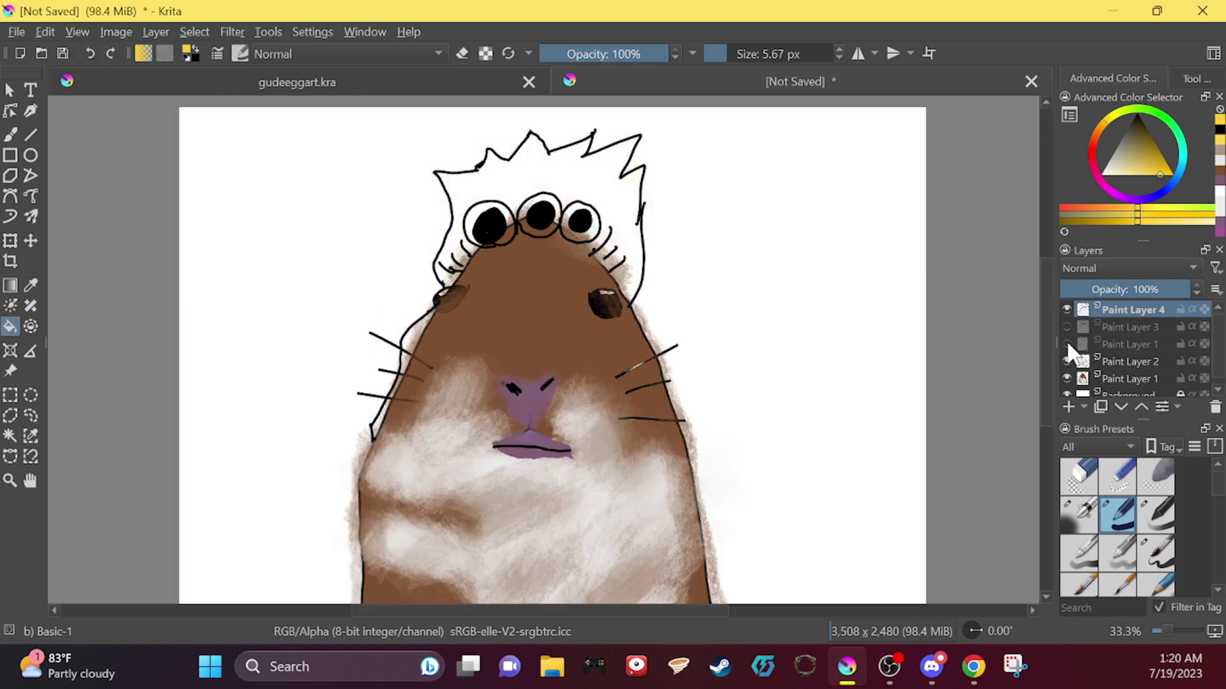
{"action": "left_click", "coordinate": [1066, 361]}
{"action": "left_click", "coordinate": [1066, 378]}
{"action": "left_click", "coordinate": [1066, 394]}
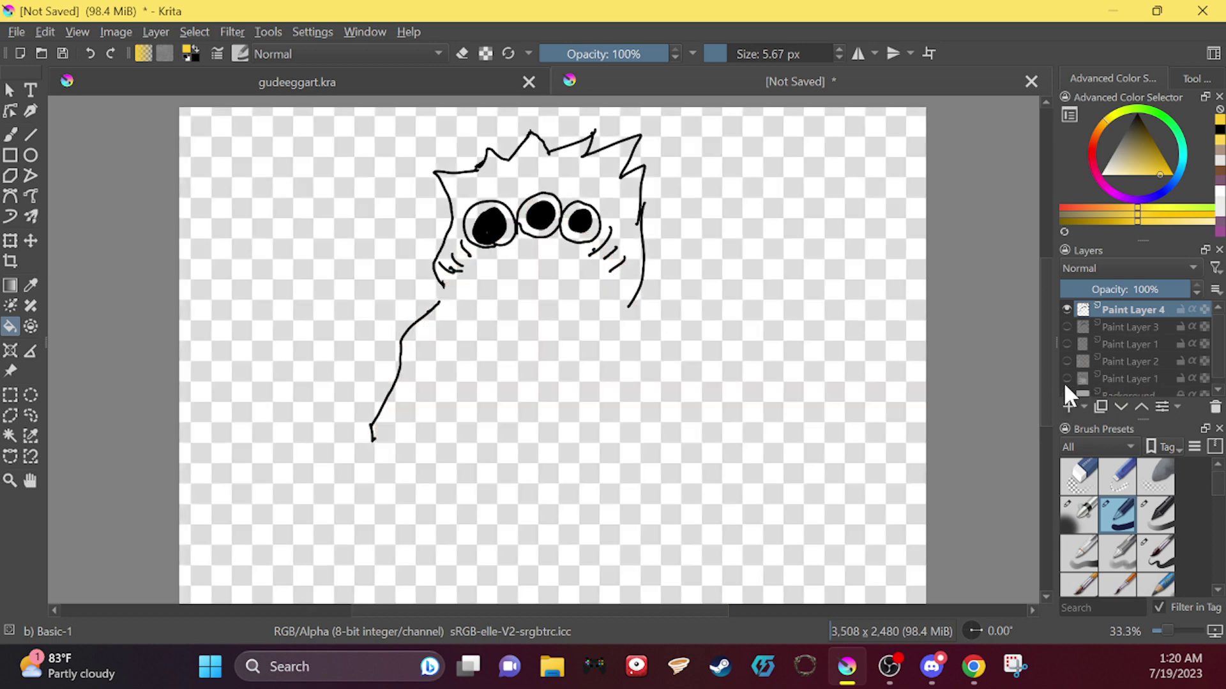
{"action": "left_click", "coordinate": [1066, 393]}
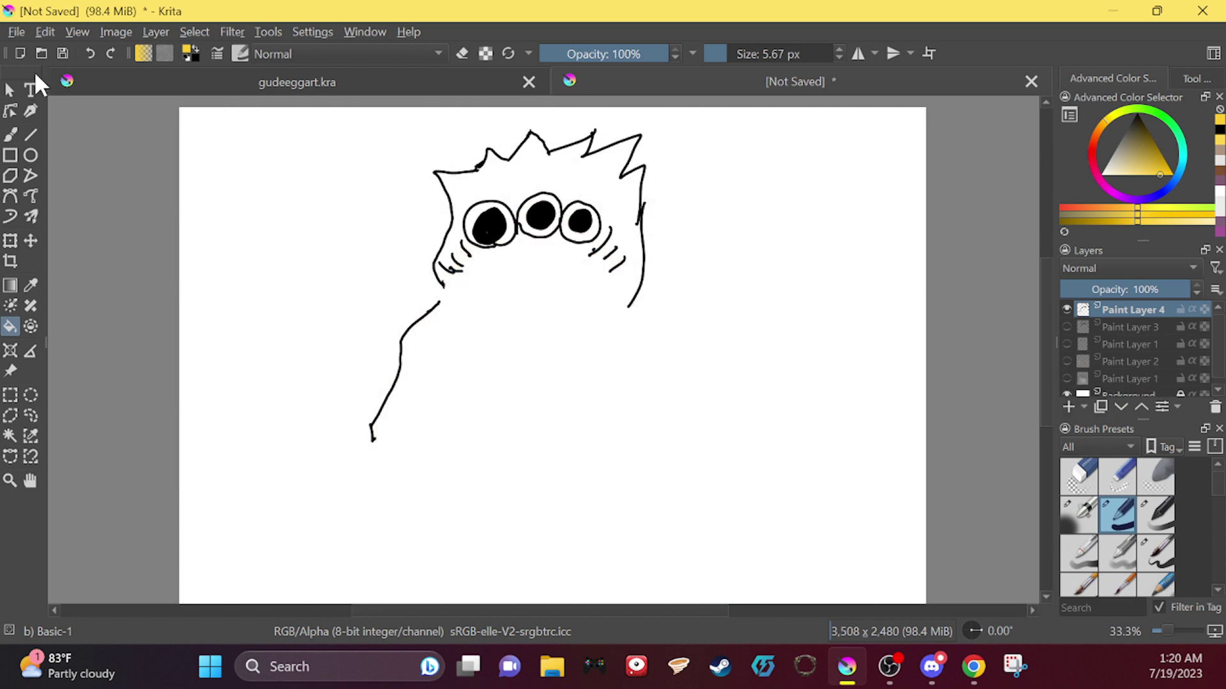
Step: Close the spiky shape's lower edge and the narrow strip beside the animal's face with black brush strokes on Paint Layer 4
{"action": "left_click", "coordinate": [12, 133]}
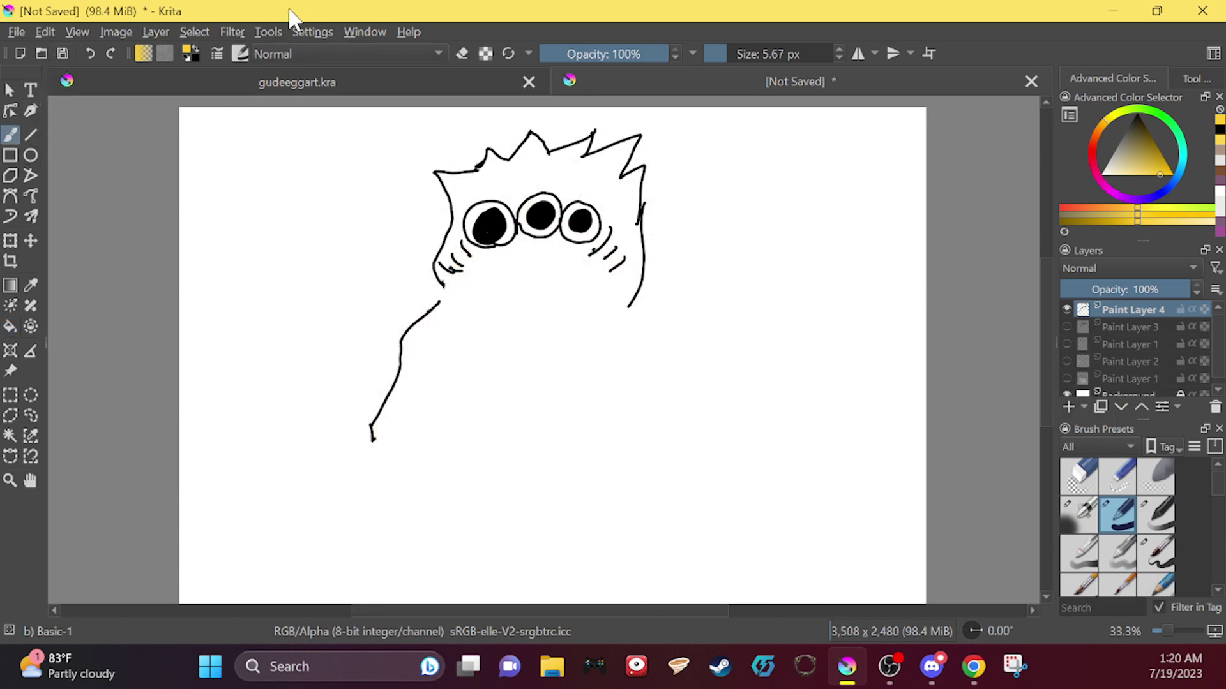
{"action": "left_click_drag", "start_coordinate": [1146, 172], "coordinate": [1122, 116]}
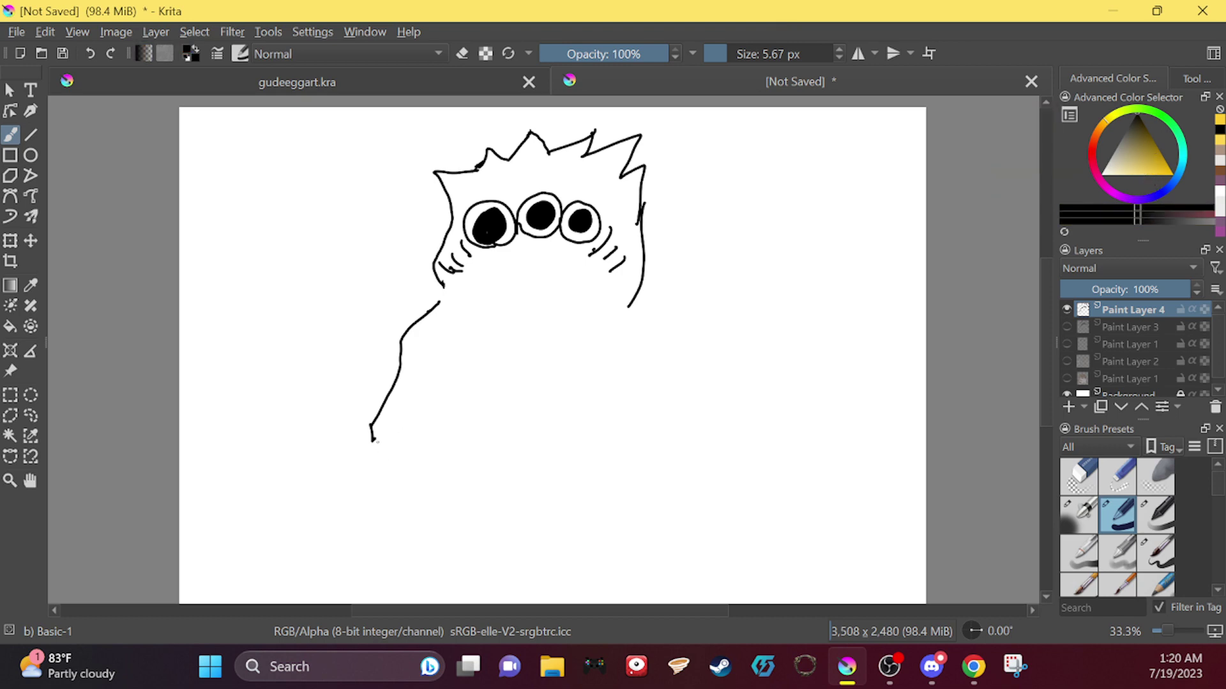
{"action": "mouse_move", "coordinate": [377, 441]}
{"action": "left_mouse_down"}
{"action": "mouse_move", "coordinate": [428, 355]}
{"action": "mouse_move", "coordinate": [443, 300]}
{"action": "left_mouse_up"}
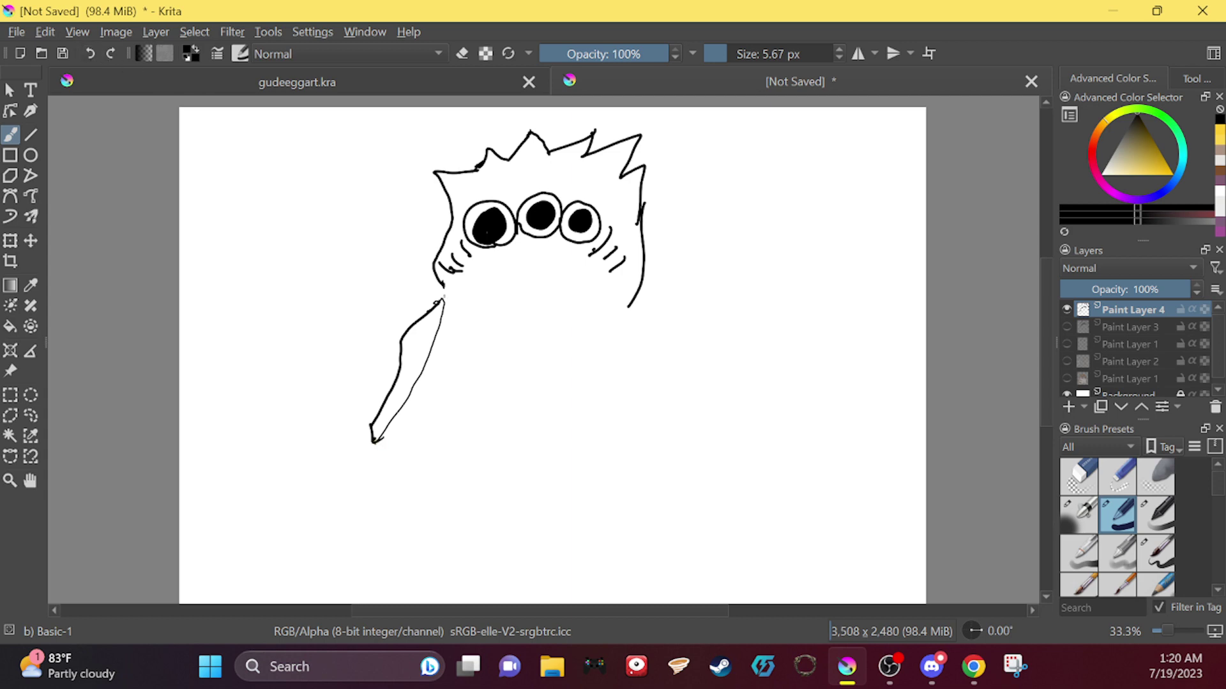
{"action": "mouse_move", "coordinate": [443, 285]}
{"action": "left_mouse_down"}
{"action": "mouse_move", "coordinate": [443, 300]}
{"action": "mouse_move", "coordinate": [484, 286]}
{"action": "mouse_move", "coordinate": [630, 307]}
{"action": "left_mouse_up"}
Step: Show both Paint Layer 1 layers and Paint Layer 2 again, leaving Paint Layer 3 hidden
{"action": "left_click", "coordinate": [1066, 326]}
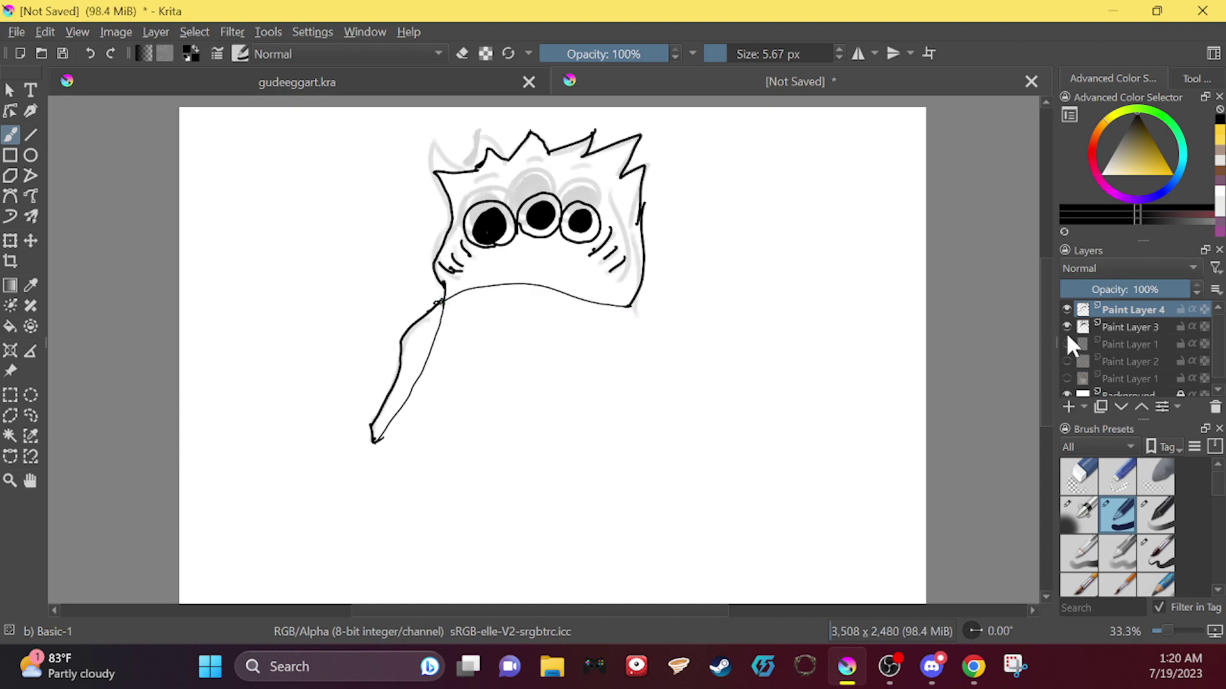
{"action": "left_click", "coordinate": [1066, 325]}
{"action": "left_click", "coordinate": [1065, 342]}
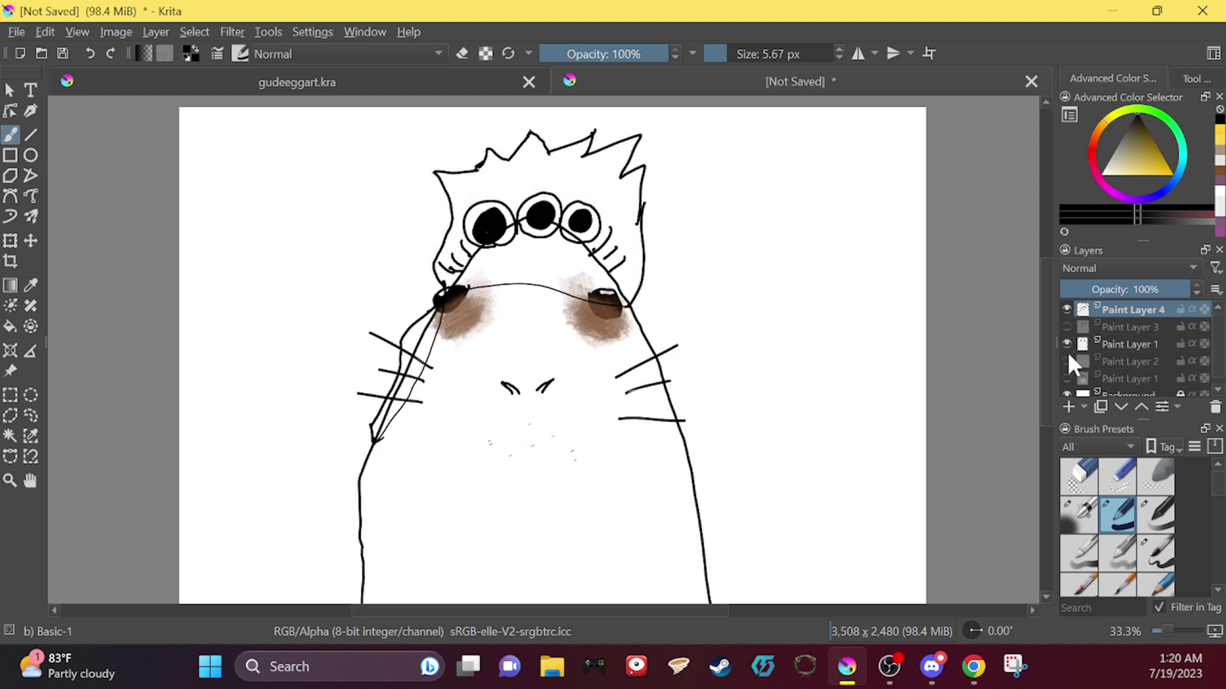
{"action": "left_click", "coordinate": [1066, 360]}
{"action": "left_click", "coordinate": [1066, 377]}
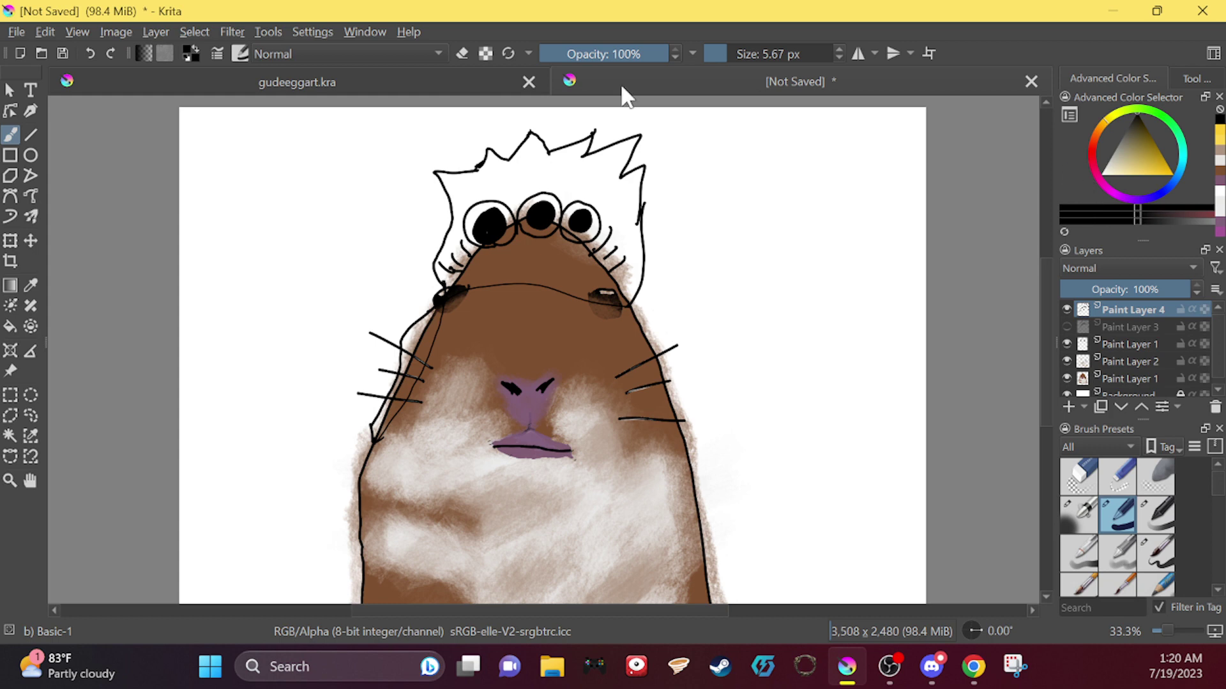
Step: Fill the spiky shape, the rings around its three pupils and the narrow strip beside the animal's face with yellow
{"action": "left_click", "coordinate": [13, 327]}
{"action": "left_click", "coordinate": [1156, 169]}
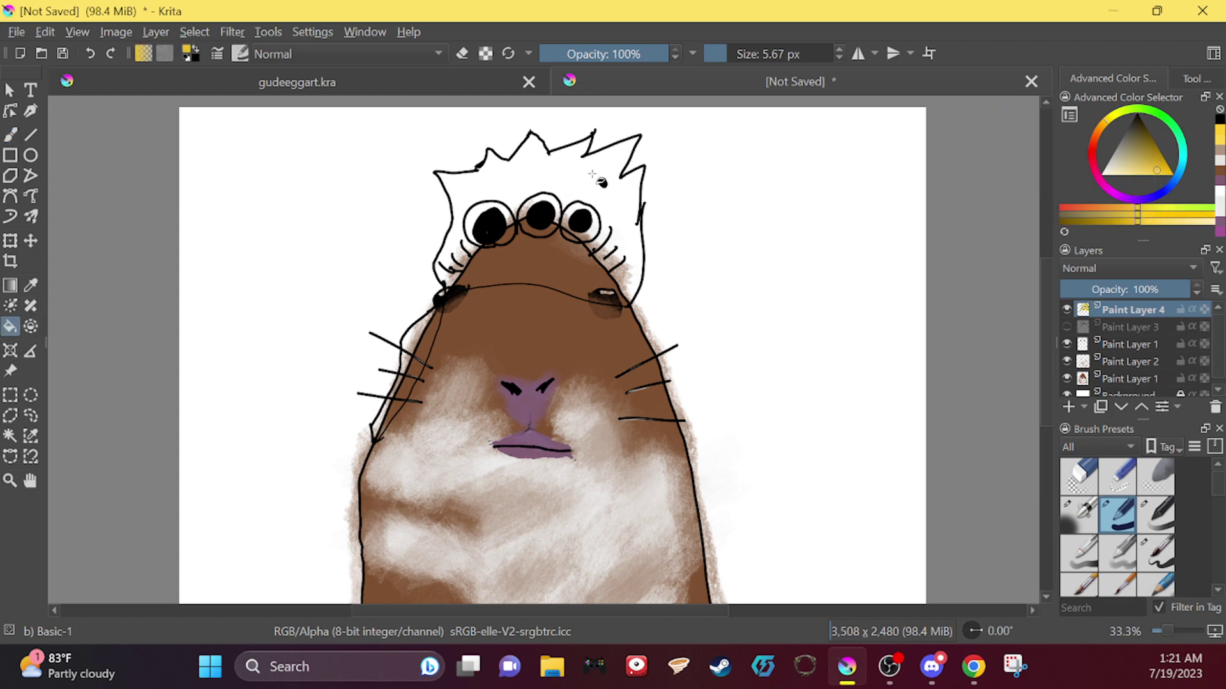
{"action": "left_click", "coordinate": [613, 185]}
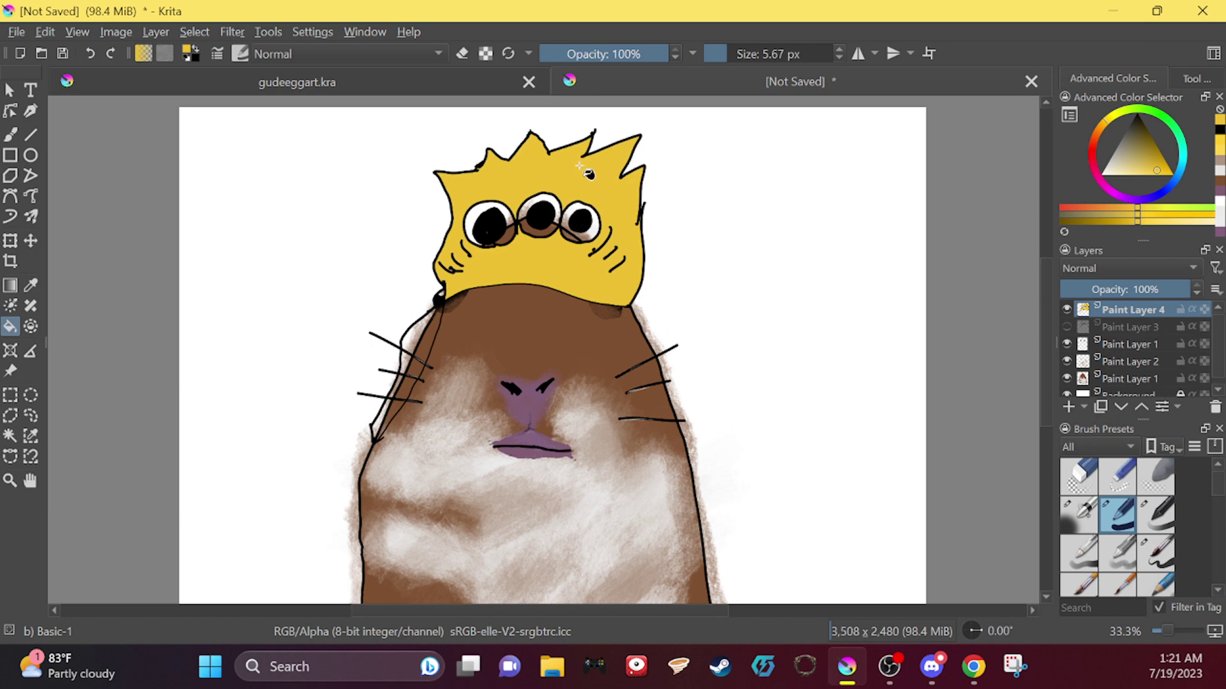
{"action": "left_click", "coordinate": [583, 218]}
{"action": "left_click", "coordinate": [550, 205]}
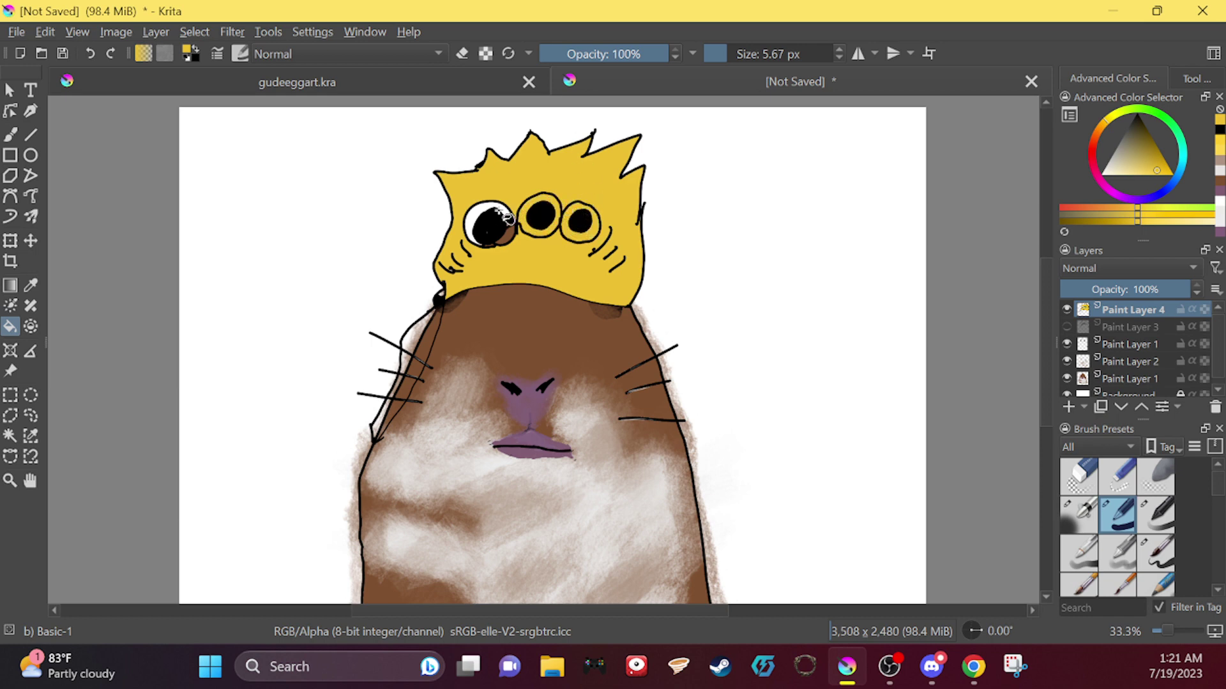
{"action": "left_click", "coordinate": [510, 214]}
{"action": "left_click", "coordinate": [425, 331]}
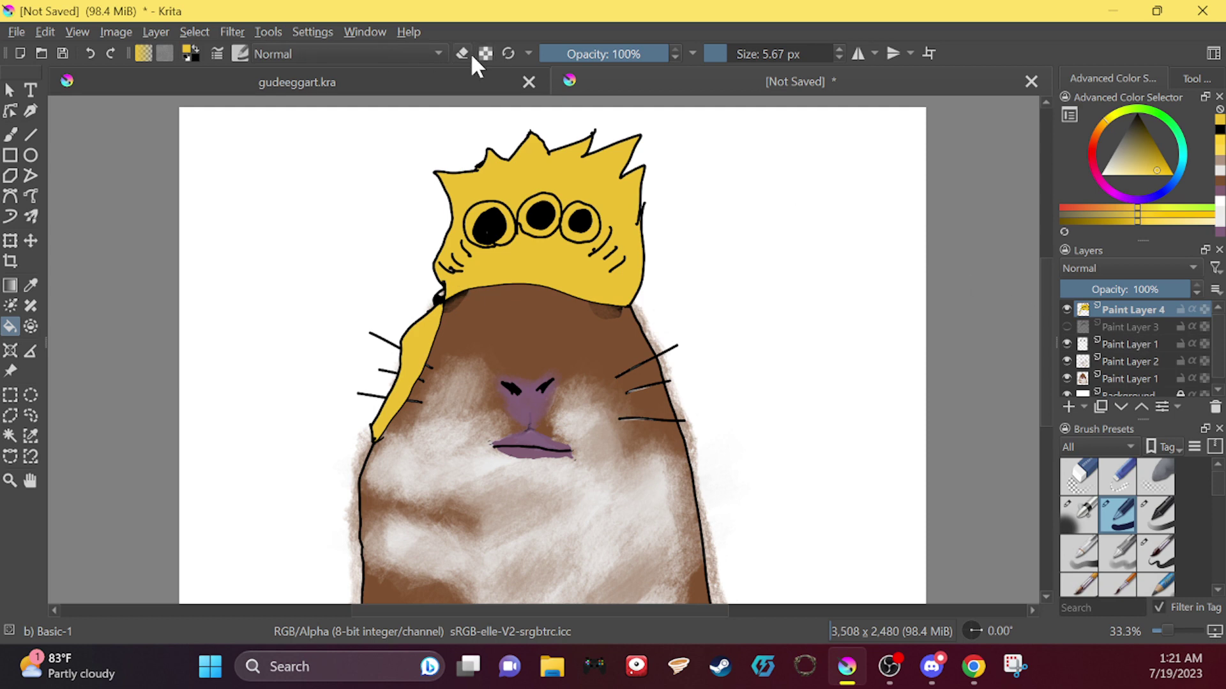
Step: Erase the yellow and black overlapping the animal's forehead, eyes and cheek on Paint Layer 4, using a 27.55 px eraser
{"action": "left_click", "coordinate": [10, 135]}
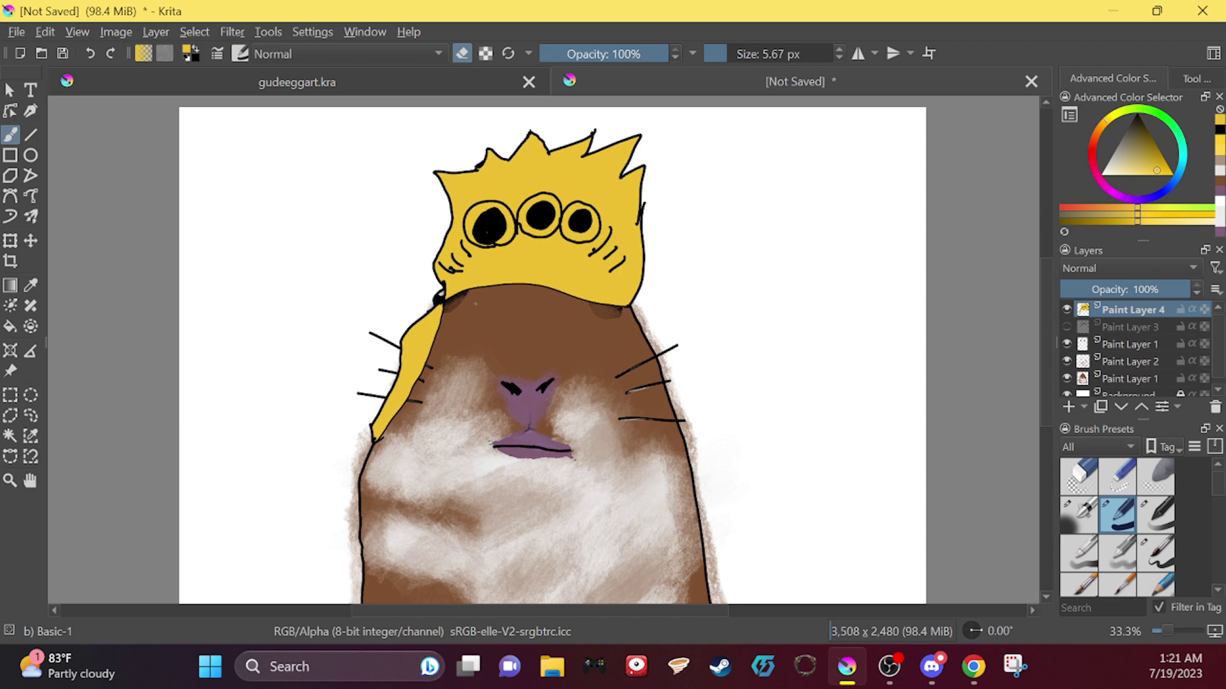
{"action": "mouse_move", "coordinate": [470, 282]}
{"action": "left_mouse_down"}
{"action": "mouse_move", "coordinate": [447, 298]}
{"action": "mouse_move", "coordinate": [522, 248]}
{"action": "mouse_move", "coordinate": [506, 246]}
{"action": "mouse_move", "coordinate": [554, 242]}
{"action": "mouse_move", "coordinate": [582, 250]}
{"action": "mouse_move", "coordinate": [626, 312]}
{"action": "mouse_move", "coordinate": [570, 259]}
{"action": "mouse_move", "coordinate": [535, 262]}
{"action": "mouse_move", "coordinate": [543, 249]}
{"action": "mouse_move", "coordinate": [593, 271]}
{"action": "mouse_move", "coordinate": [582, 257]}
{"action": "mouse_move", "coordinate": [614, 310]}
{"action": "mouse_move", "coordinate": [580, 308]}
{"action": "mouse_move", "coordinate": [556, 288]}
{"action": "left_mouse_up"}
{"action": "left_click", "coordinate": [736, 52]}
{"action": "mouse_move", "coordinate": [580, 273]}
{"action": "left_mouse_down"}
{"action": "mouse_move", "coordinate": [528, 282]}
{"action": "mouse_move", "coordinate": [537, 286]}
{"action": "mouse_move", "coordinate": [585, 272]}
{"action": "mouse_move", "coordinate": [527, 284]}
{"action": "mouse_move", "coordinate": [543, 272]}
{"action": "mouse_move", "coordinate": [503, 281]}
{"action": "left_mouse_up"}
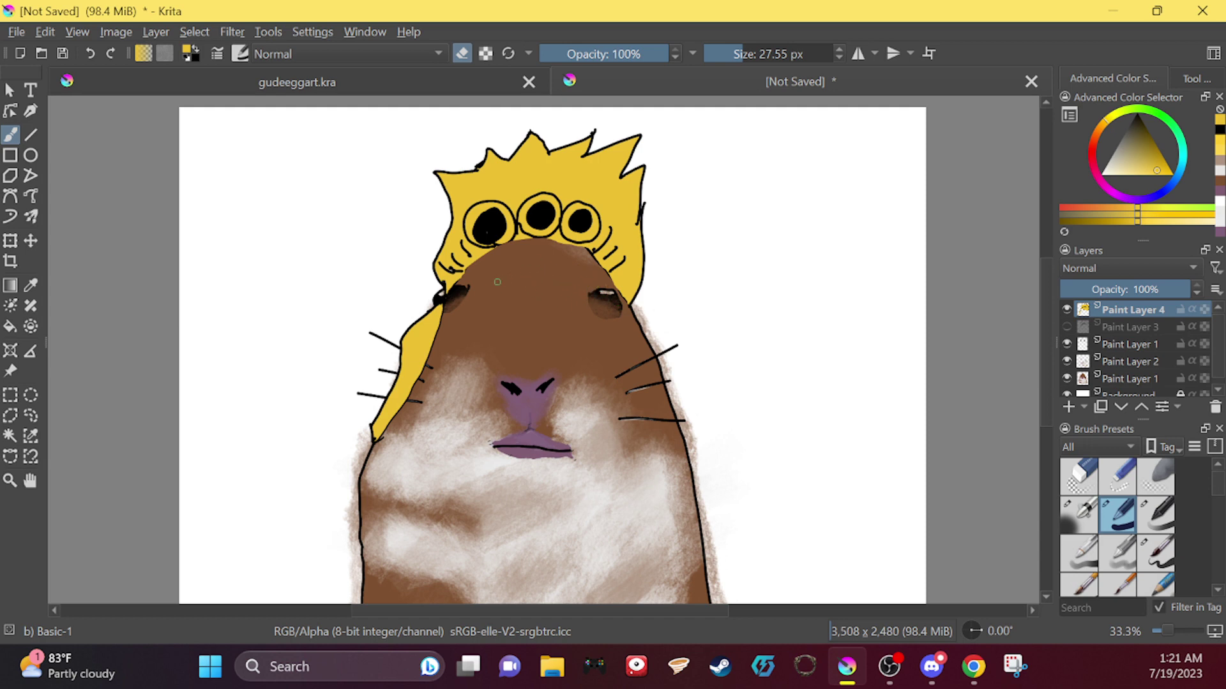
{"action": "mouse_move", "coordinate": [439, 317]}
{"action": "left_mouse_down"}
{"action": "mouse_move", "coordinate": [389, 421]}
{"action": "mouse_move", "coordinate": [444, 306]}
{"action": "mouse_move", "coordinate": [421, 364]}
{"action": "mouse_move", "coordinate": [441, 309]}
{"action": "mouse_move", "coordinate": [438, 328]}
{"action": "left_mouse_up"}
{"action": "mouse_move", "coordinate": [413, 382]}
{"action": "left_mouse_down"}
{"action": "mouse_move", "coordinate": [404, 404]}
{"action": "mouse_move", "coordinate": [415, 384]}
{"action": "left_mouse_up"}
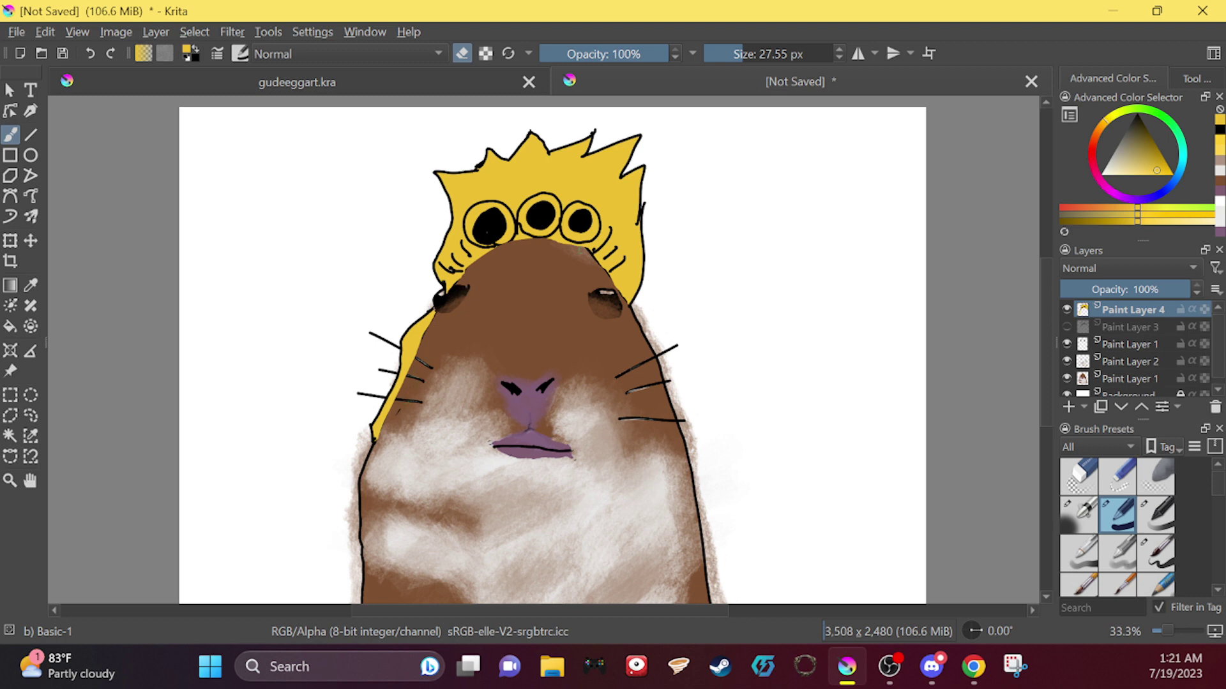
{"action": "left_click_drag", "start_coordinate": [450, 298], "coordinate": [448, 291]}
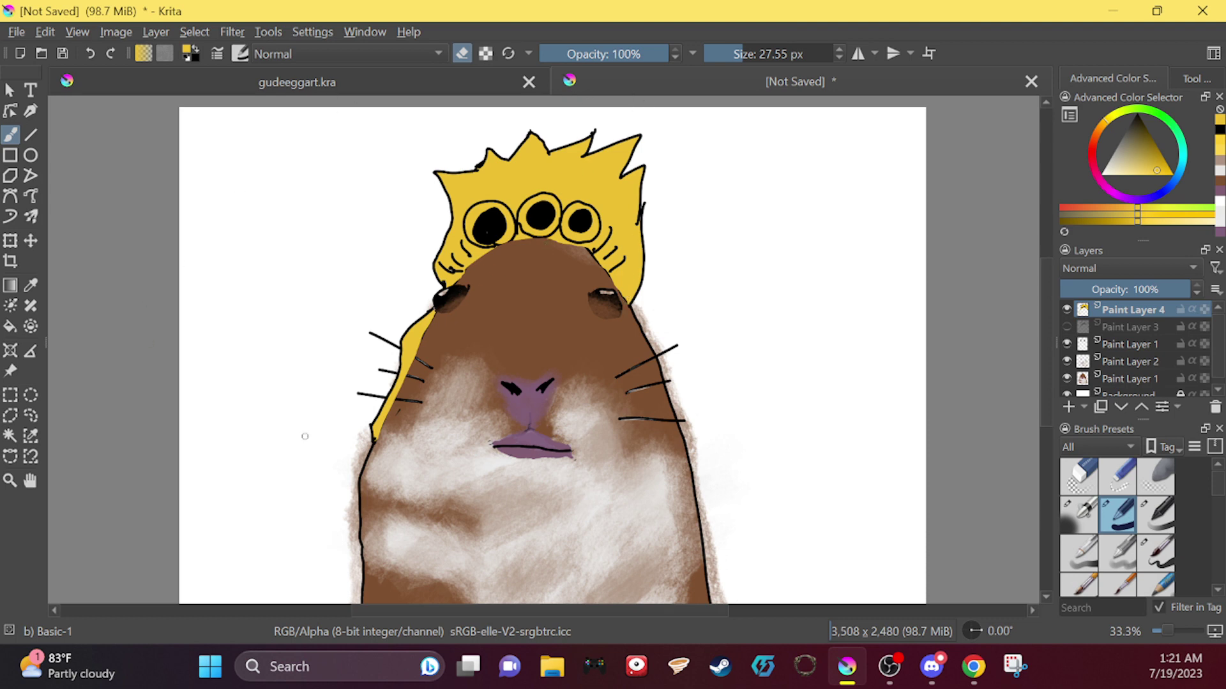
Step: Uncover the three whiskers crossing the yellow strip by erasing over them with a 5.21 px eraser
{"action": "scroll", "coordinate": [439, 345], "scroll_direction": "up", "scroll_amount": 4}
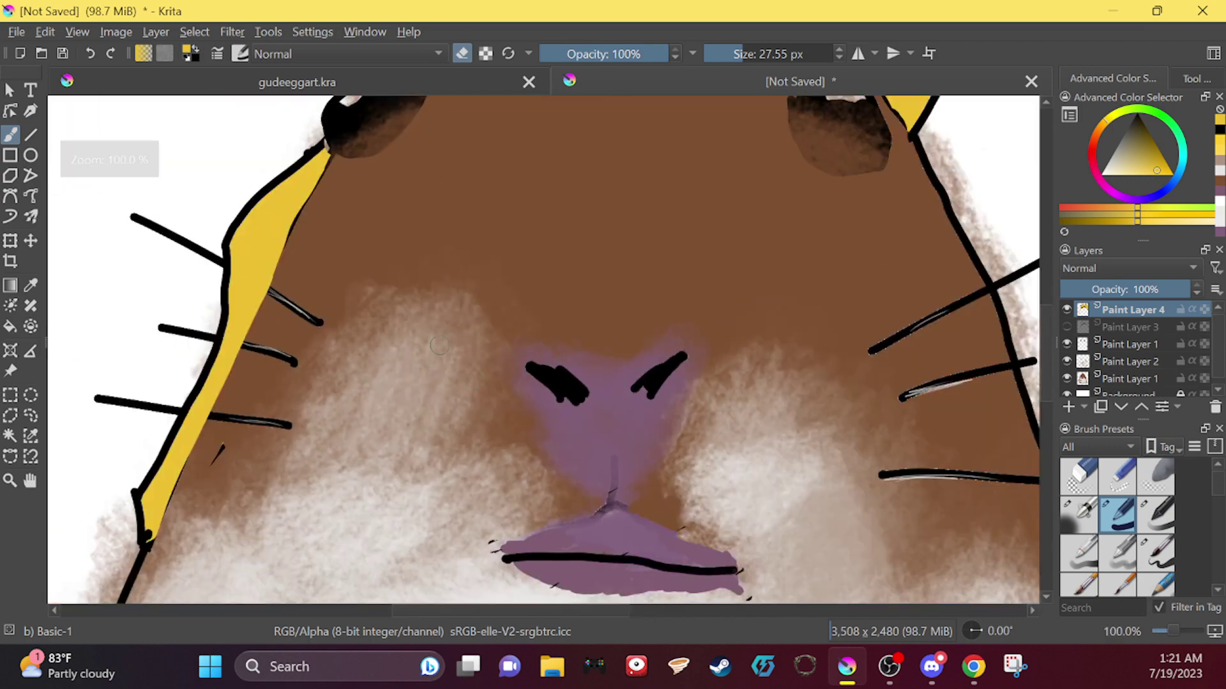
{"action": "left_click_drag", "start_coordinate": [734, 53], "coordinate": [697, 48]}
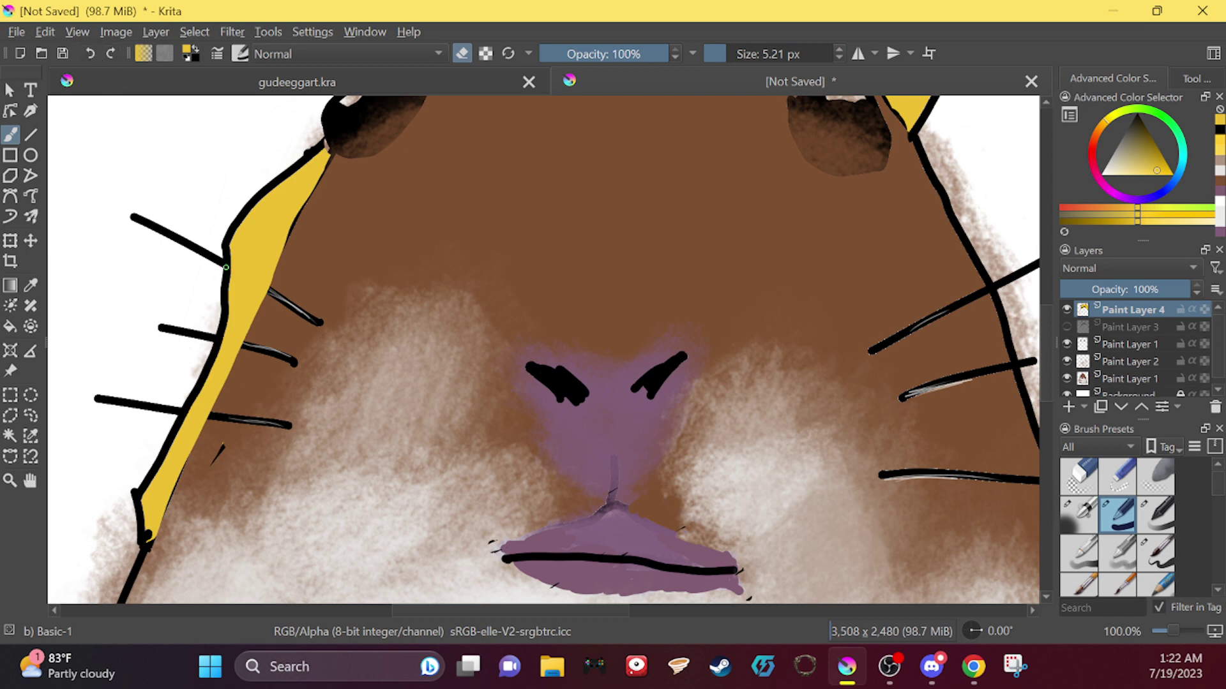
{"action": "left_click_drag", "start_coordinate": [226, 267], "coordinate": [265, 286]}
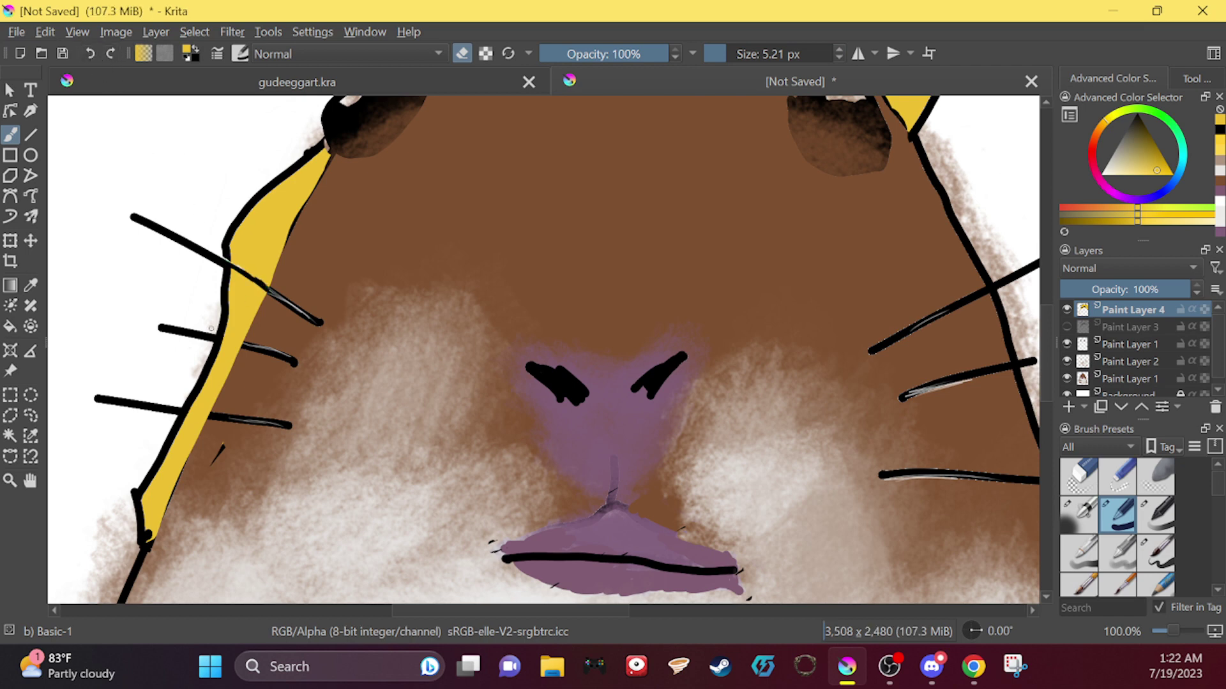
{"action": "left_click_drag", "start_coordinate": [214, 334], "coordinate": [254, 351]}
{"action": "mouse_move", "coordinate": [183, 415]}
{"action": "left_mouse_down"}
{"action": "mouse_move", "coordinate": [215, 419]}
{"action": "mouse_move", "coordinate": [191, 415]}
{"action": "left_mouse_up"}
Step: Examine the whole drawing from a distance and closer up to judge the yellow shape behind the animal
{"action": "scroll", "coordinate": [156, 375], "scroll_direction": "down", "scroll_amount": 6}
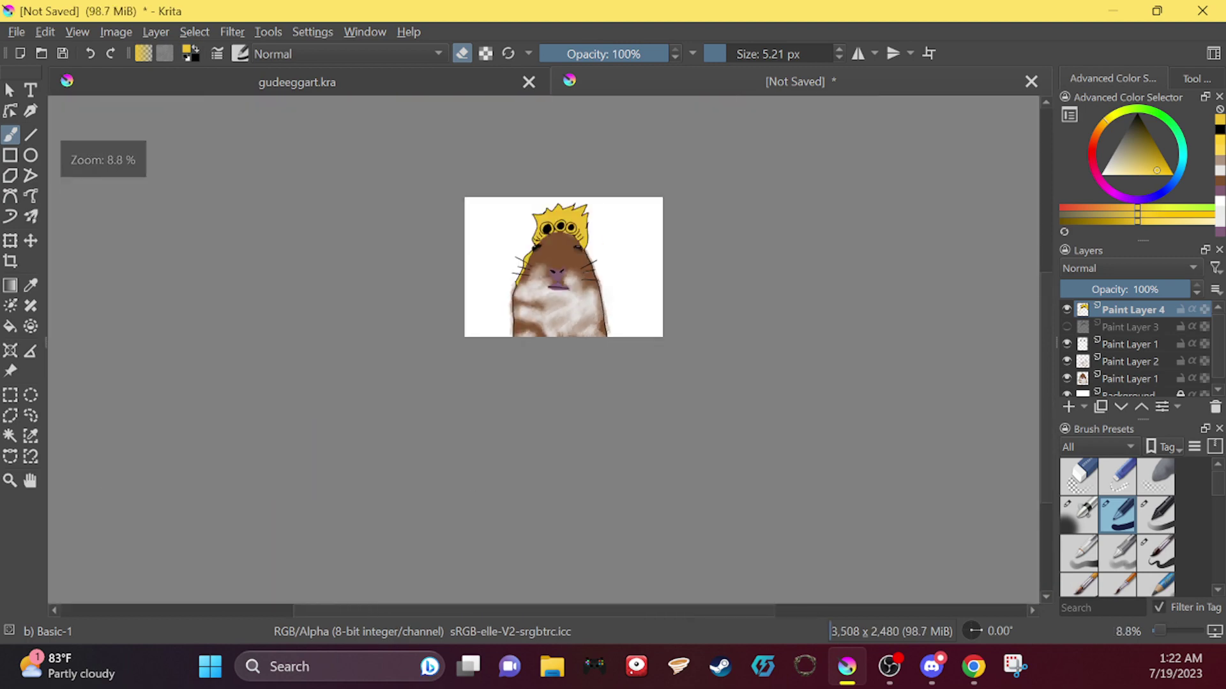
{"action": "scroll", "coordinate": [156, 375], "scroll_direction": "up", "scroll_amount": 2}
{"action": "scroll", "coordinate": [156, 375], "scroll_direction": "down", "scroll_amount": 3}
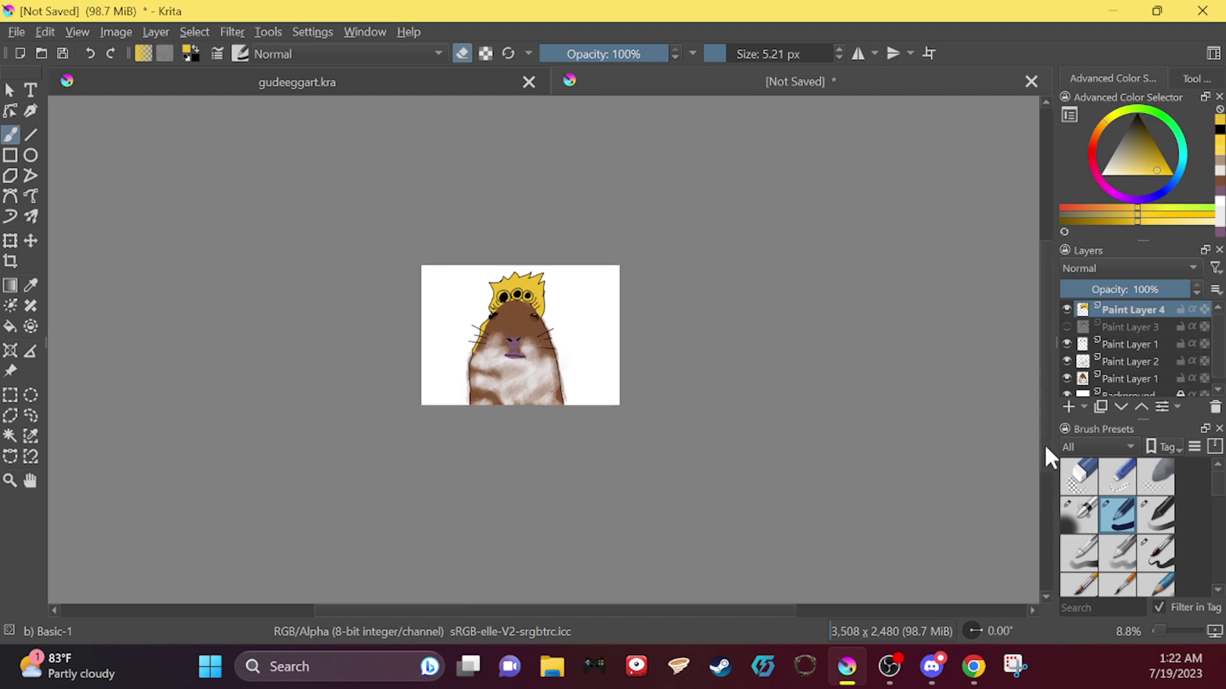
{"action": "scroll", "coordinate": [913, 192], "scroll_direction": "up", "scroll_amount": 2}
{"action": "scroll", "coordinate": [192, 294], "scroll_direction": "down", "scroll_amount": 2}
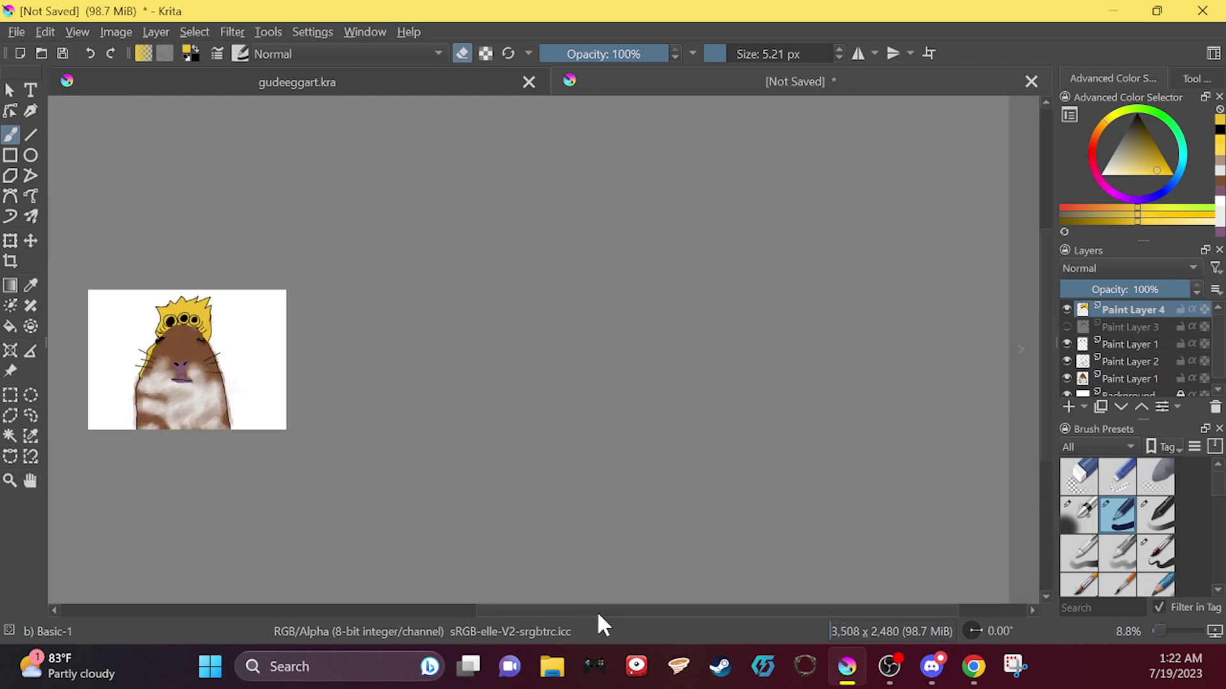
{"action": "left_click_drag", "start_coordinate": [598, 615], "coordinate": [485, 615]}
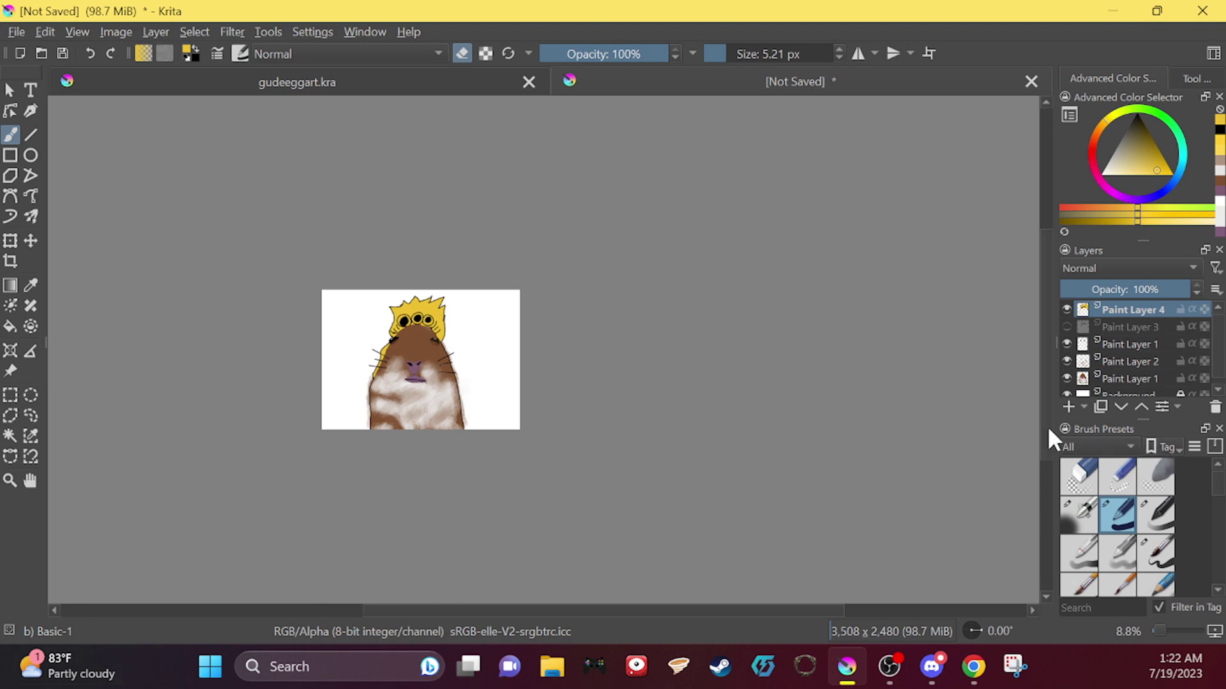
{"action": "key", "text": "plus"}
{"action": "key", "text": "plus"}
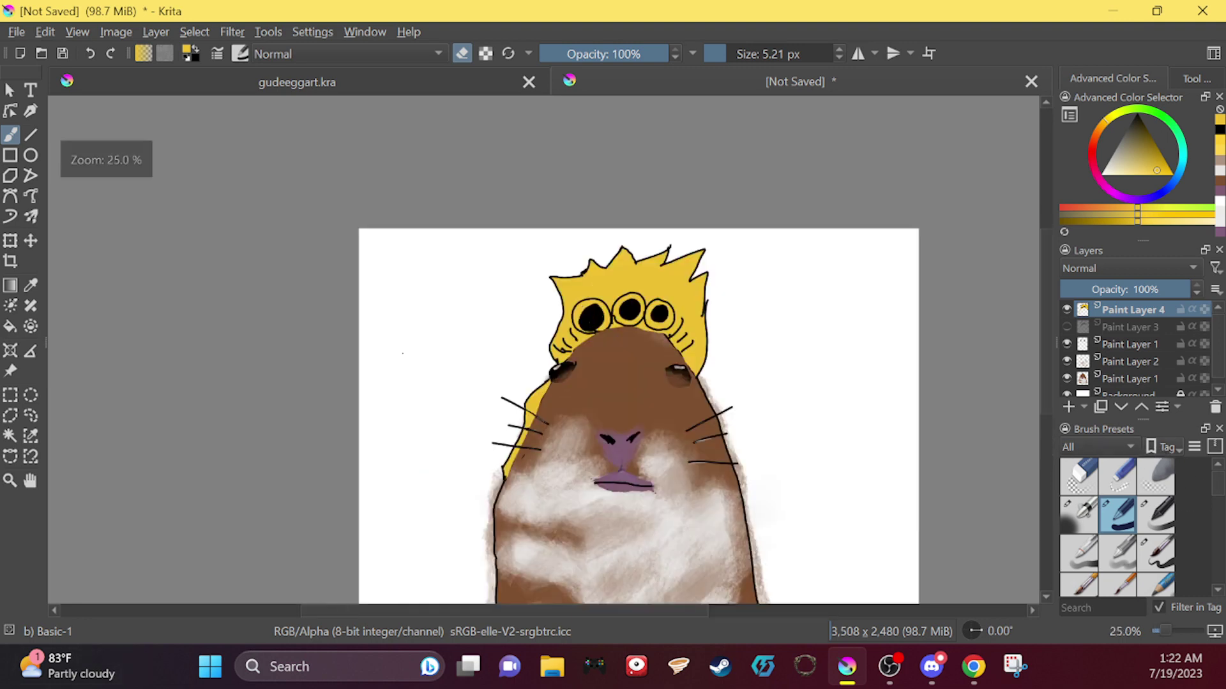
{"action": "key", "text": "plus"}
{"action": "key", "text": "minus"}
{"action": "key", "text": "plus"}
{"action": "key", "text": "plus"}
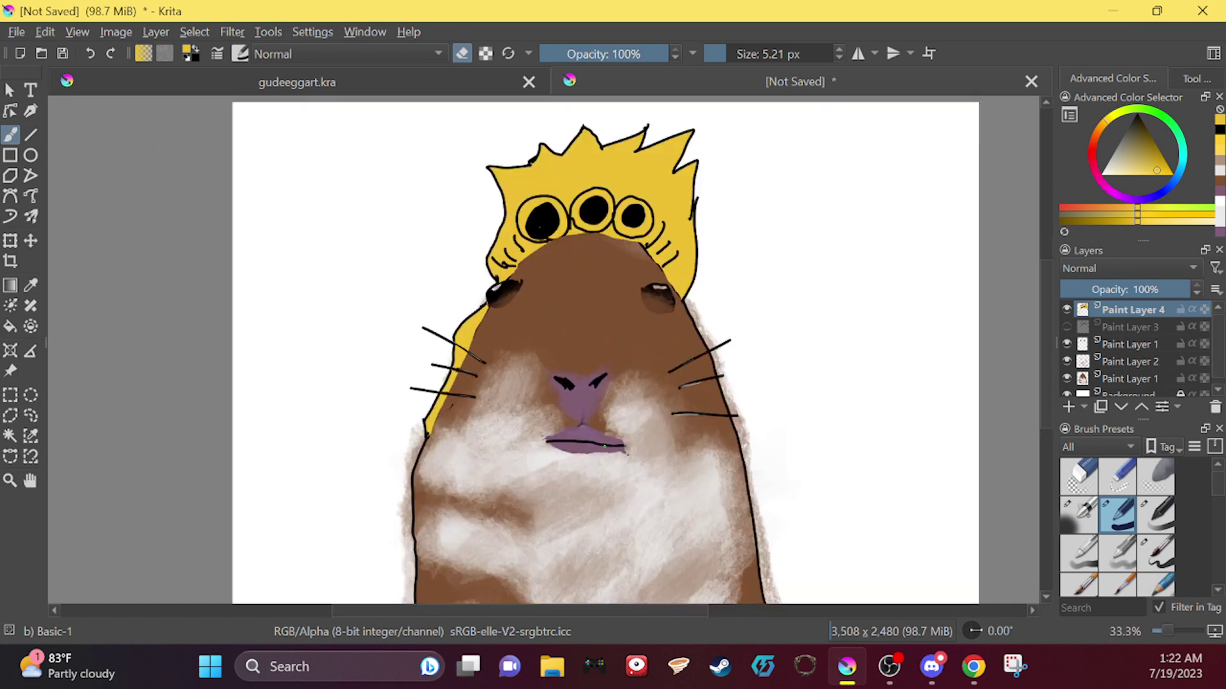
Step: Choose a purple paint colour, enlarge the brush to 132.58 px, and try zigzag strokes in the canvas's upper-left area, undoing them
{"action": "left_click_drag", "start_coordinate": [1144, 188], "coordinate": [1143, 161]}
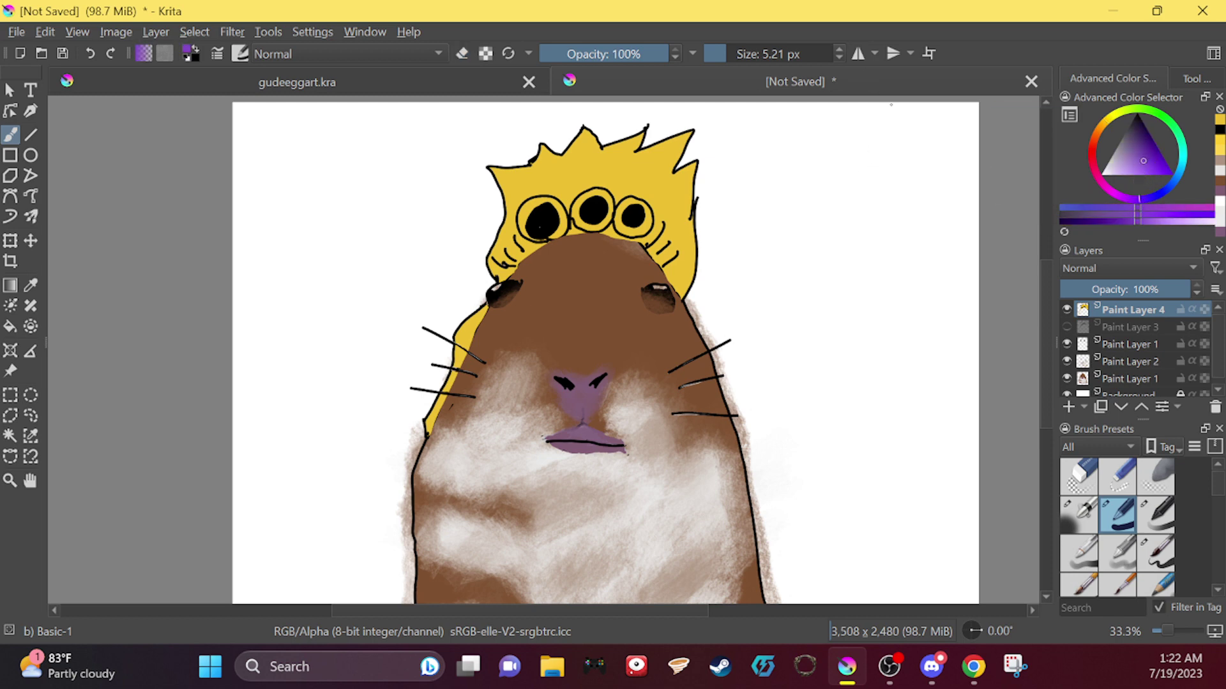
{"action": "key", "text": "alt+Tab"}
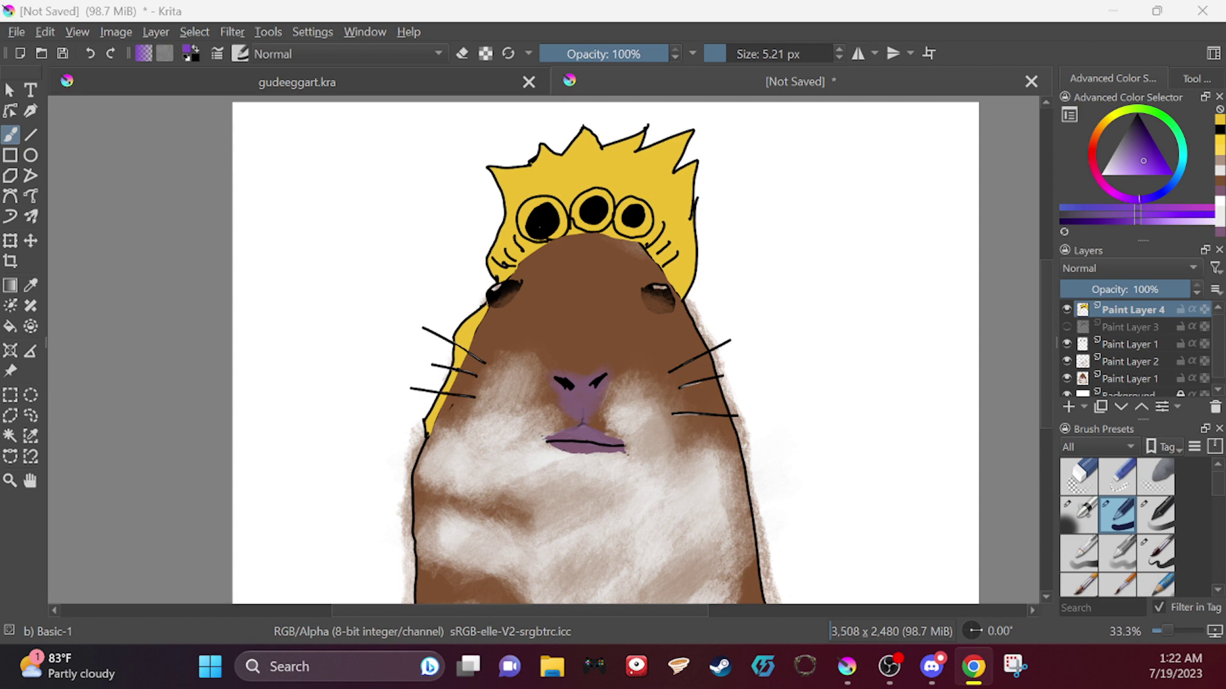
{"action": "mouse_move", "coordinate": [316, 132]}
{"action": "left_mouse_down"}
{"action": "mouse_move", "coordinate": [286, 200]}
{"action": "mouse_move", "coordinate": [381, 142]}
{"action": "mouse_move", "coordinate": [390, 218]}
{"action": "mouse_move", "coordinate": [290, 279]}
{"action": "left_mouse_up"}
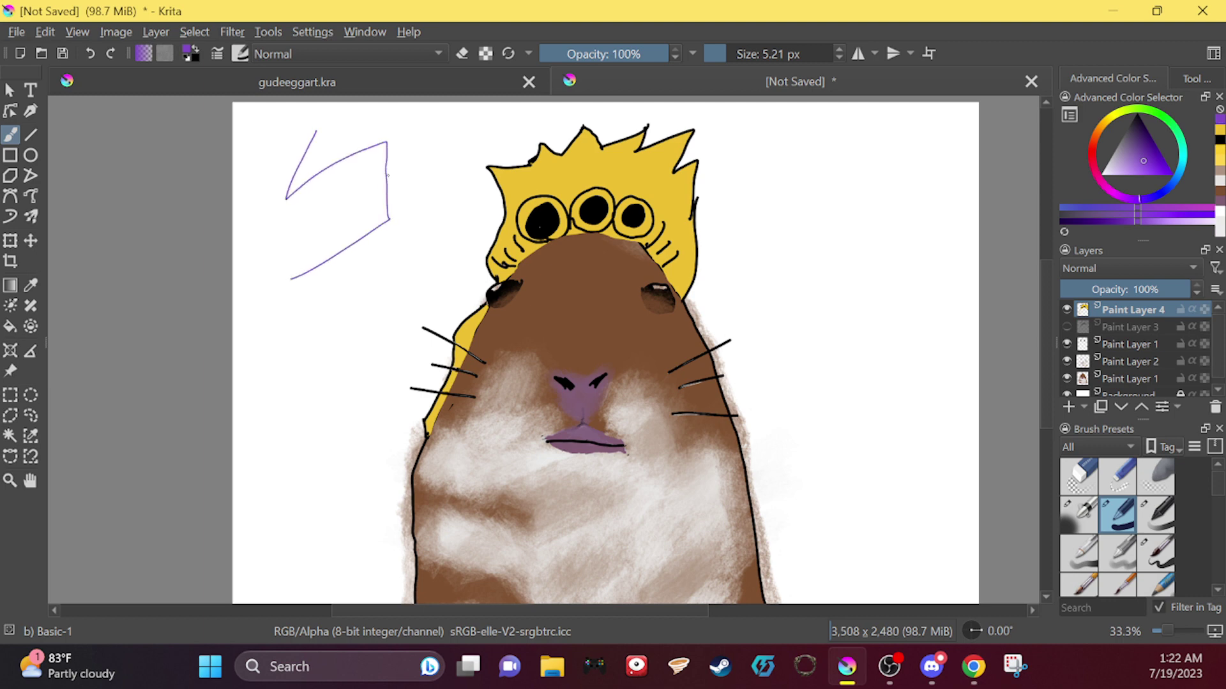
{"action": "left_click", "coordinate": [88, 53]}
{"action": "mouse_move", "coordinate": [766, 53]}
{"action": "left_mouse_down"}
{"action": "mouse_move", "coordinate": [817, 51]}
{"action": "mouse_move", "coordinate": [524, 51]}
{"action": "mouse_move", "coordinate": [769, 51]}
{"action": "left_mouse_up"}
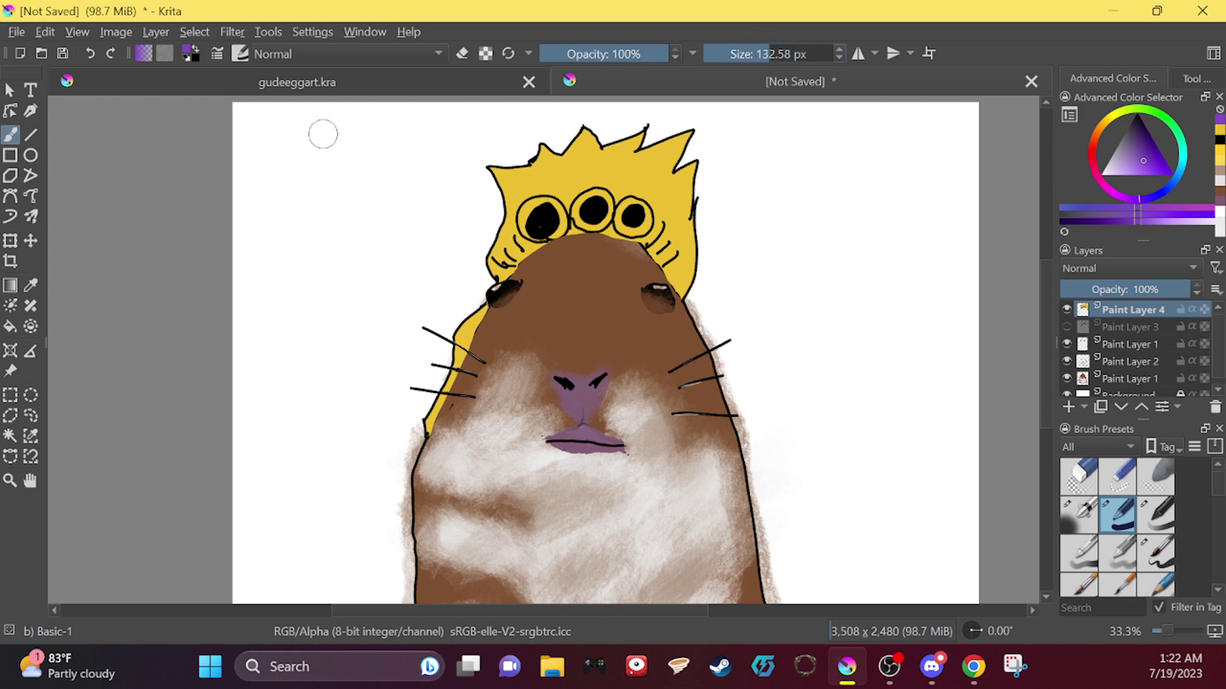
{"action": "mouse_move", "coordinate": [321, 125]}
{"action": "left_mouse_down"}
{"action": "mouse_move", "coordinate": [309, 179]}
{"action": "mouse_move", "coordinate": [372, 157]}
{"action": "mouse_move", "coordinate": [286, 313]}
{"action": "left_mouse_up"}
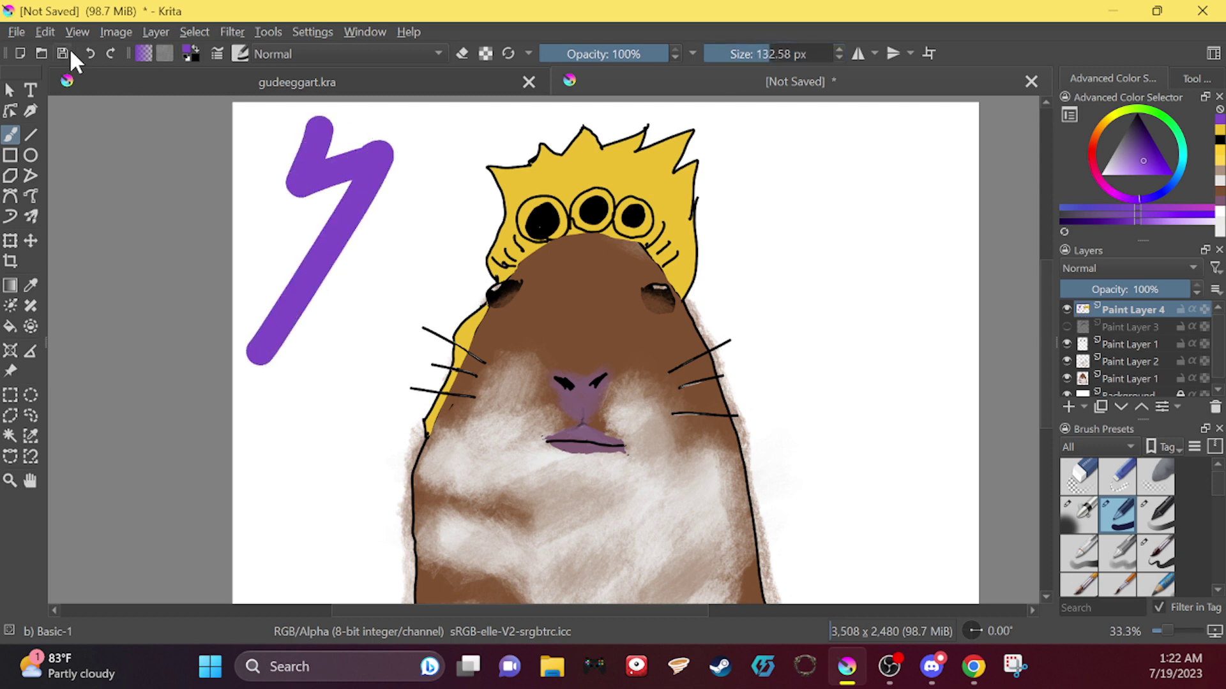
{"action": "left_click", "coordinate": [90, 53]}
Step: Paint two thick purple zigzag characters, each with two short dashes, one above the other on the canvas's left side
{"action": "mouse_move", "coordinate": [303, 131]}
{"action": "left_mouse_down"}
{"action": "mouse_move", "coordinate": [289, 162]}
{"action": "mouse_move", "coordinate": [390, 162]}
{"action": "mouse_move", "coordinate": [356, 243]}
{"action": "mouse_move", "coordinate": [262, 281]}
{"action": "left_mouse_up"}
{"action": "left_click", "coordinate": [369, 115]}
{"action": "mouse_move", "coordinate": [369, 115]}
{"action": "left_mouse_down"}
{"action": "mouse_move", "coordinate": [398, 116]}
{"action": "mouse_move", "coordinate": [452, 89]}
{"action": "left_mouse_up"}
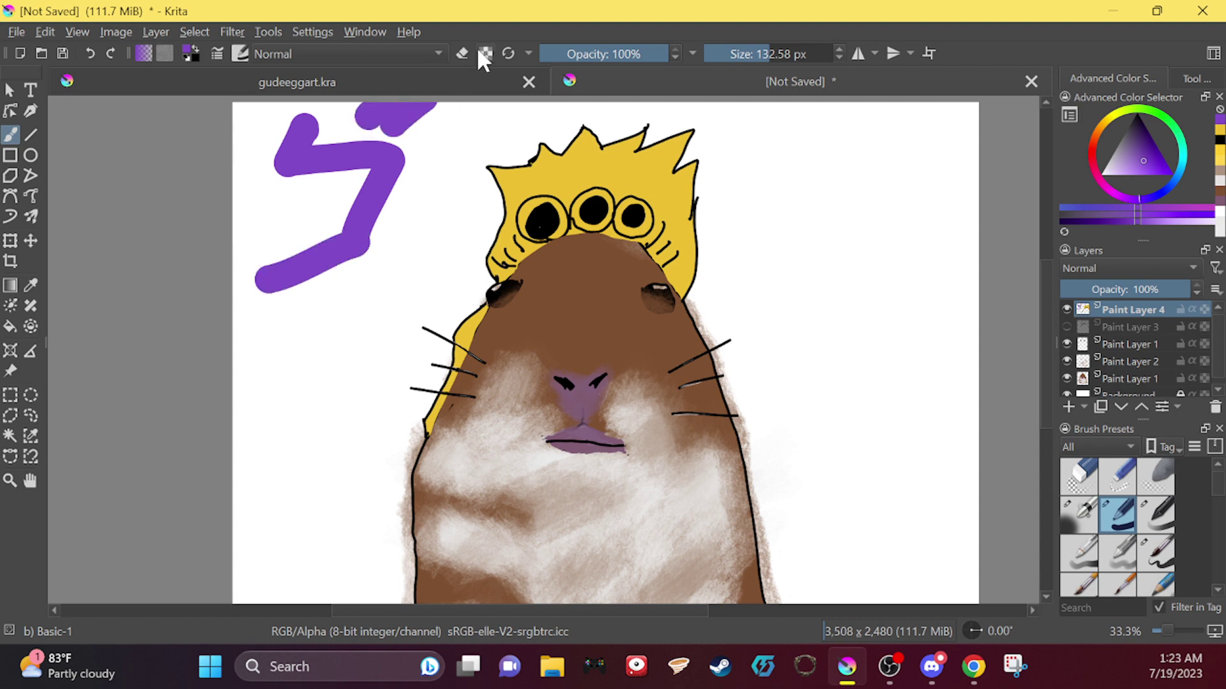
{"action": "left_click", "coordinate": [90, 54]}
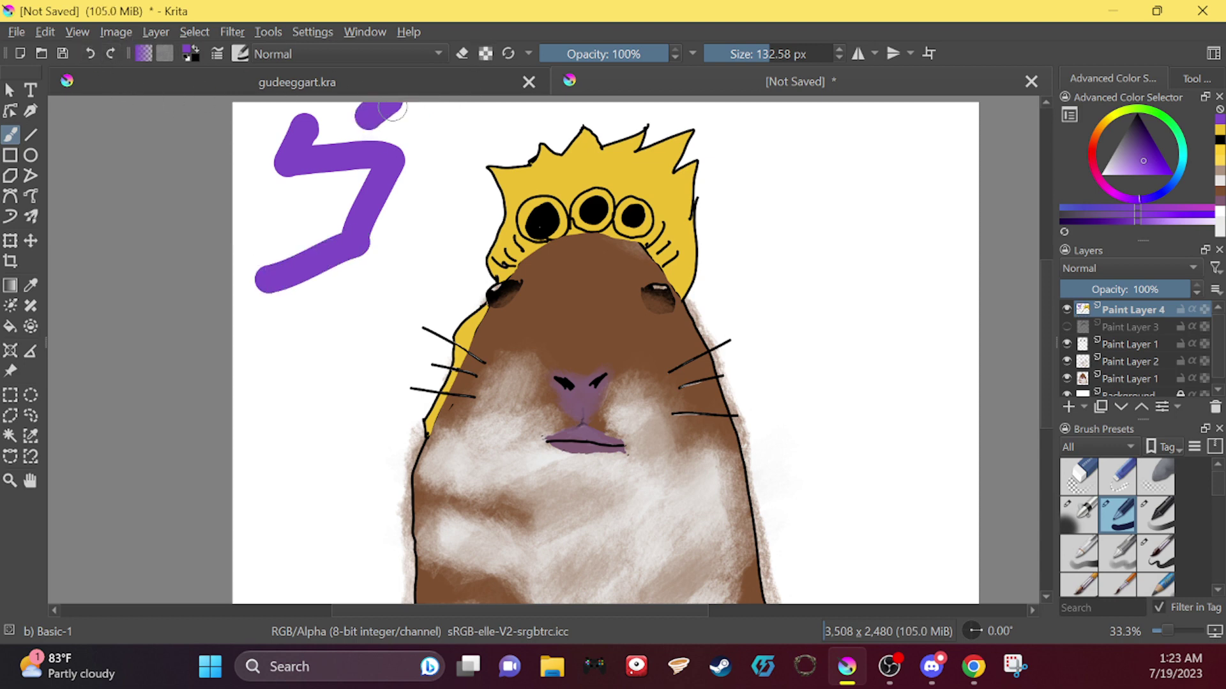
{"action": "mouse_move", "coordinate": [371, 118]}
{"action": "left_mouse_down"}
{"action": "mouse_move", "coordinate": [399, 103]}
{"action": "mouse_move", "coordinate": [457, 115]}
{"action": "left_mouse_up"}
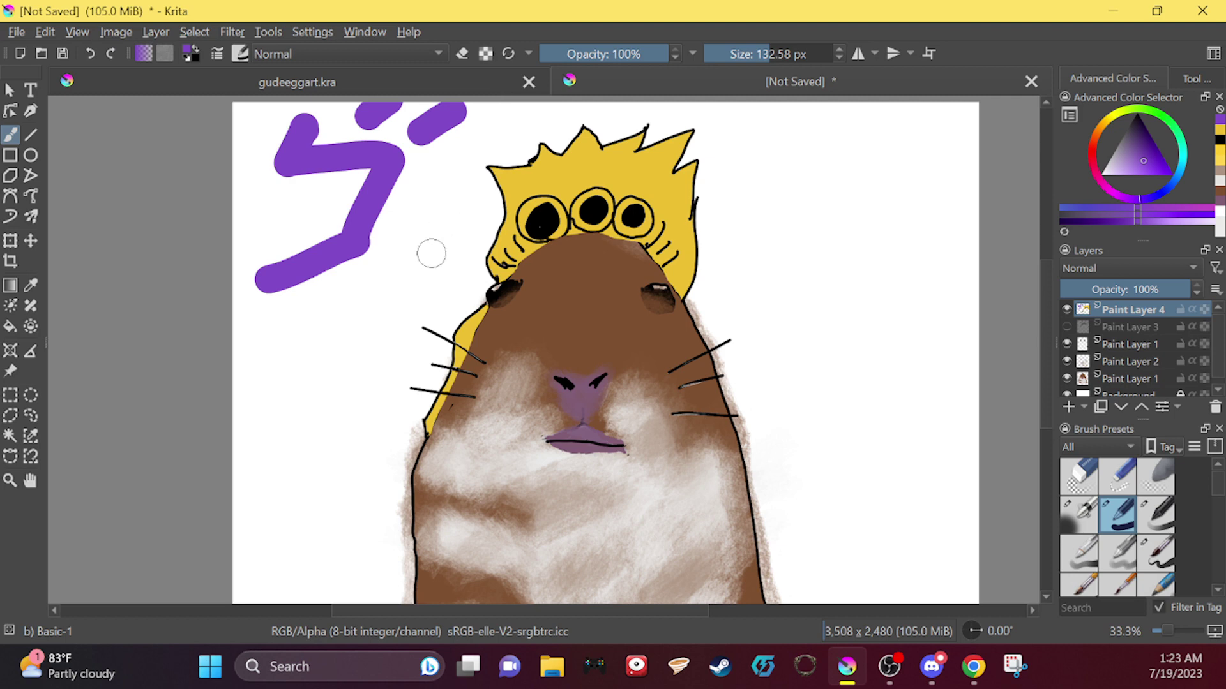
{"action": "mouse_move", "coordinate": [339, 296]}
{"action": "left_mouse_down"}
{"action": "mouse_move", "coordinate": [329, 344]}
{"action": "mouse_move", "coordinate": [381, 353]}
{"action": "mouse_move", "coordinate": [339, 399]}
{"action": "mouse_move", "coordinate": [295, 418]}
{"action": "left_mouse_up"}
{"action": "mouse_move", "coordinate": [408, 257]}
{"action": "left_mouse_down"}
{"action": "mouse_move", "coordinate": [391, 284]}
{"action": "mouse_move", "coordinate": [415, 291]}
{"action": "left_mouse_up"}
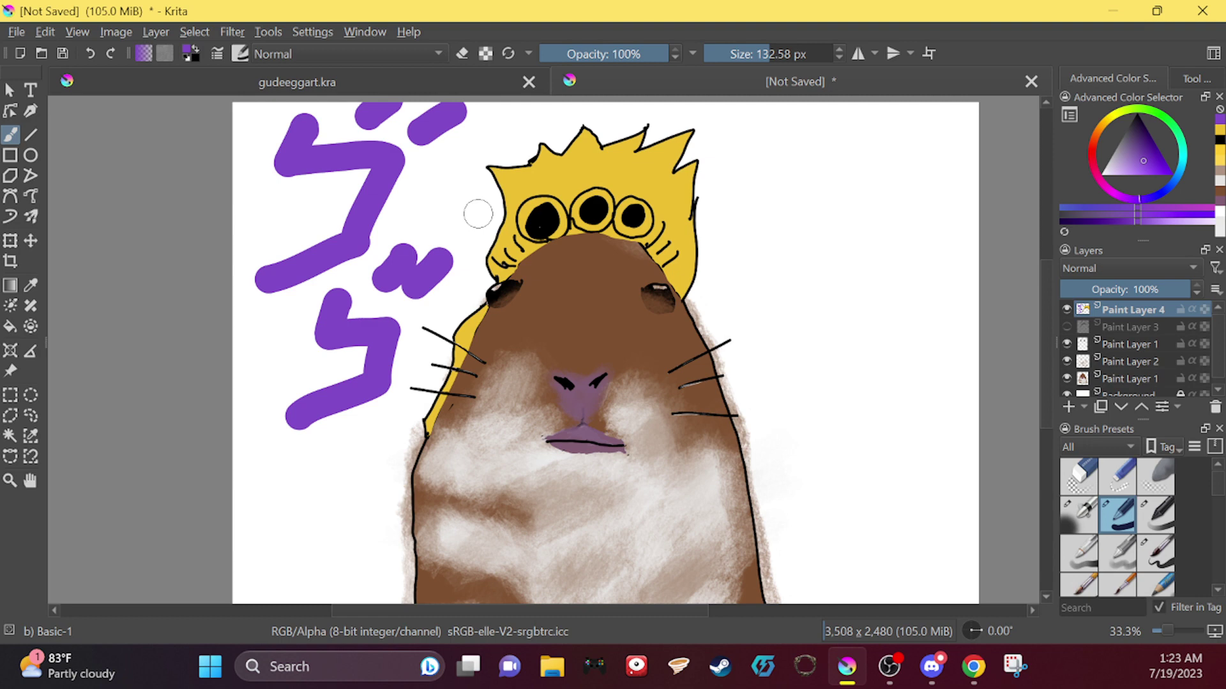
{"action": "left_click", "coordinate": [754, 46]}
{"action": "left_click_drag", "start_coordinate": [754, 44], "coordinate": [729, 46]}
{"action": "mouse_move", "coordinate": [884, 359]}
{"action": "left_mouse_down"}
{"action": "mouse_move", "coordinate": [880, 370]}
{"action": "mouse_move", "coordinate": [915, 382]}
{"action": "left_mouse_up"}
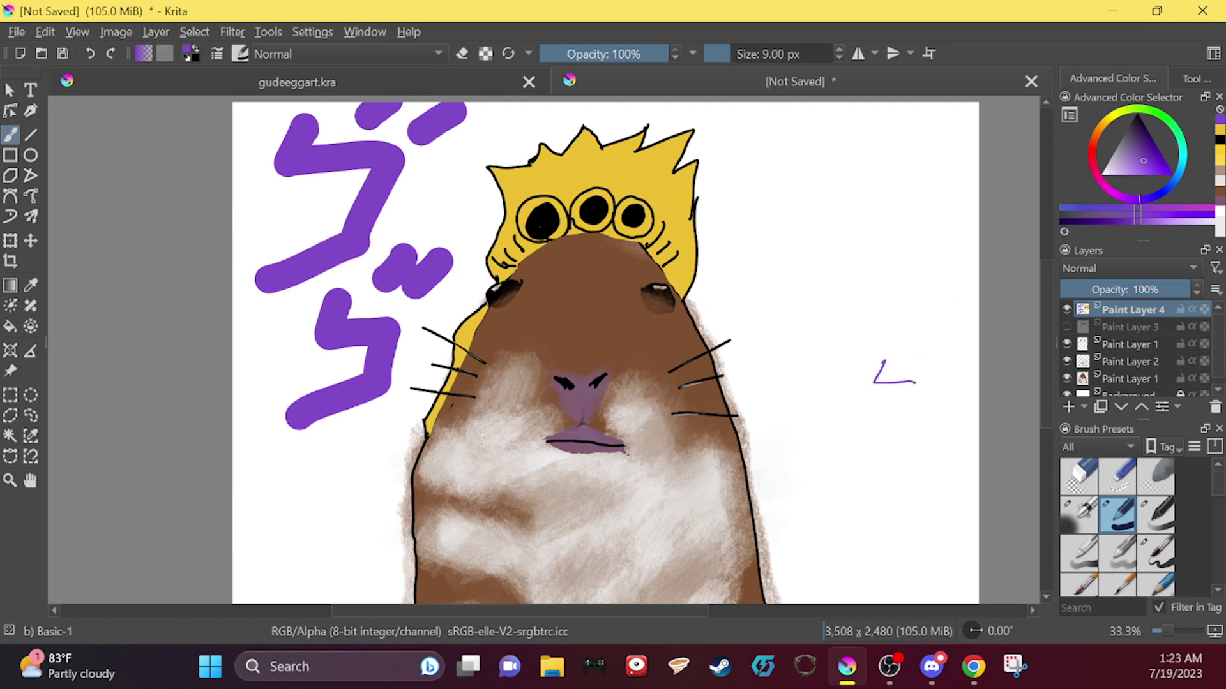
{"action": "left_click", "coordinate": [90, 54]}
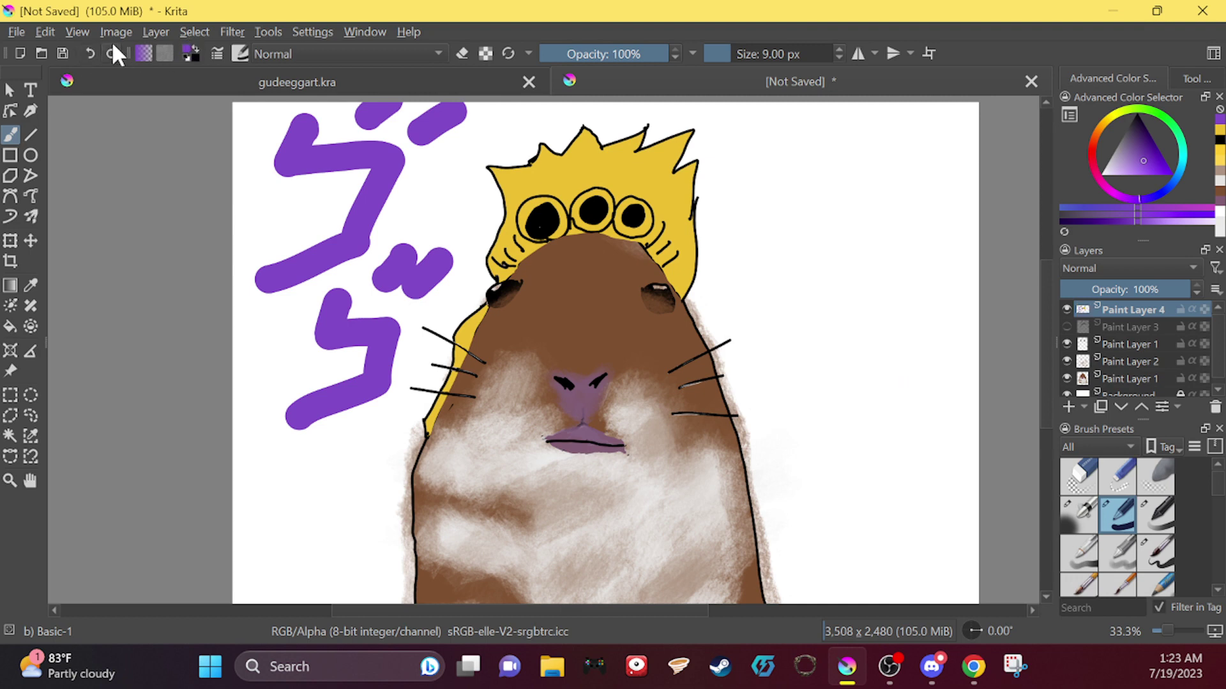
Step: Set the brush size to 51.19 px and paint a smaller purple zigzag character with two dashes on the canvas's right side
{"action": "left_click", "coordinate": [760, 46]}
{"action": "mouse_move", "coordinate": [875, 374]}
{"action": "left_mouse_down"}
{"action": "mouse_move", "coordinate": [859, 404]}
{"action": "mouse_move", "coordinate": [914, 421]}
{"action": "mouse_move", "coordinate": [886, 451]}
{"action": "mouse_move", "coordinate": [837, 449]}
{"action": "mouse_move", "coordinate": [929, 339]}
{"action": "mouse_move", "coordinate": [959, 349]}
{"action": "left_mouse_up"}
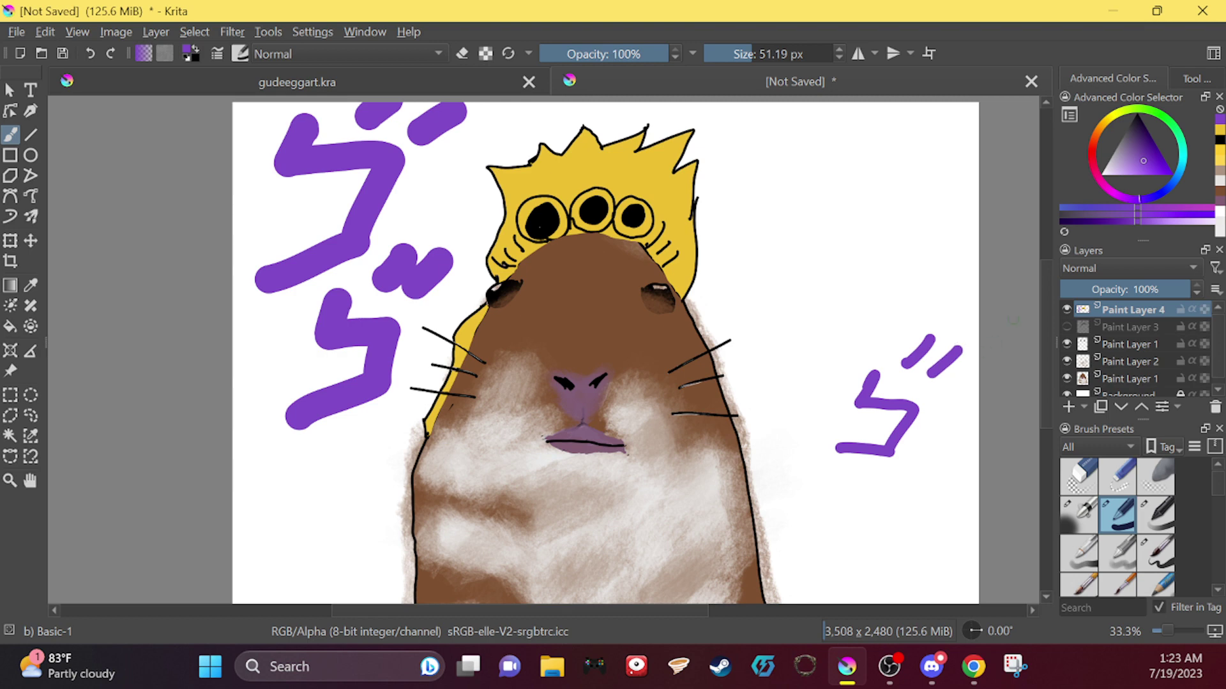
Step: Erase the lower zigzag character on the canvas's left side and repaint it smaller, with two dashes, using an 85.54 px purple brush
{"action": "left_click", "coordinate": [463, 53]}
{"action": "mouse_move", "coordinate": [421, 306]}
{"action": "left_mouse_down"}
{"action": "mouse_move", "coordinate": [365, 309]}
{"action": "mouse_move", "coordinate": [425, 257]}
{"action": "mouse_move", "coordinate": [370, 308]}
{"action": "mouse_move", "coordinate": [329, 322]}
{"action": "mouse_move", "coordinate": [378, 358]}
{"action": "mouse_move", "coordinate": [350, 402]}
{"action": "mouse_move", "coordinate": [305, 426]}
{"action": "left_mouse_up"}
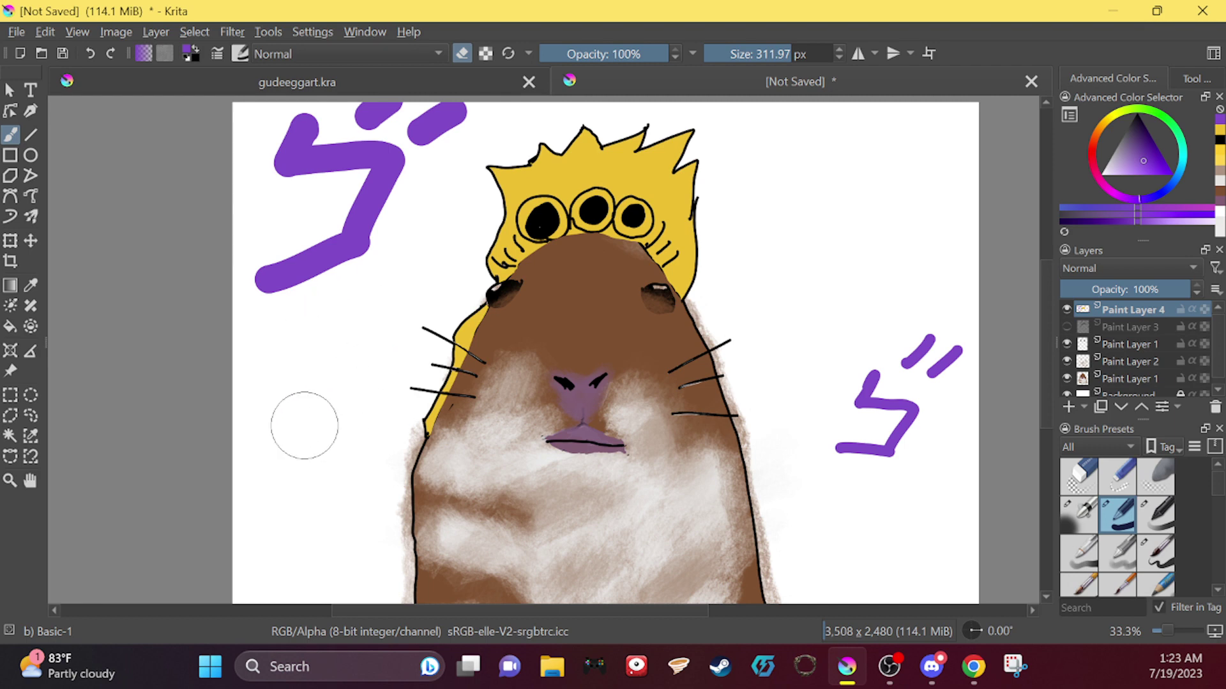
{"action": "mouse_move", "coordinate": [754, 51]}
{"action": "left_mouse_down"}
{"action": "mouse_move", "coordinate": [715, 49]}
{"action": "mouse_move", "coordinate": [758, 52]}
{"action": "left_mouse_up"}
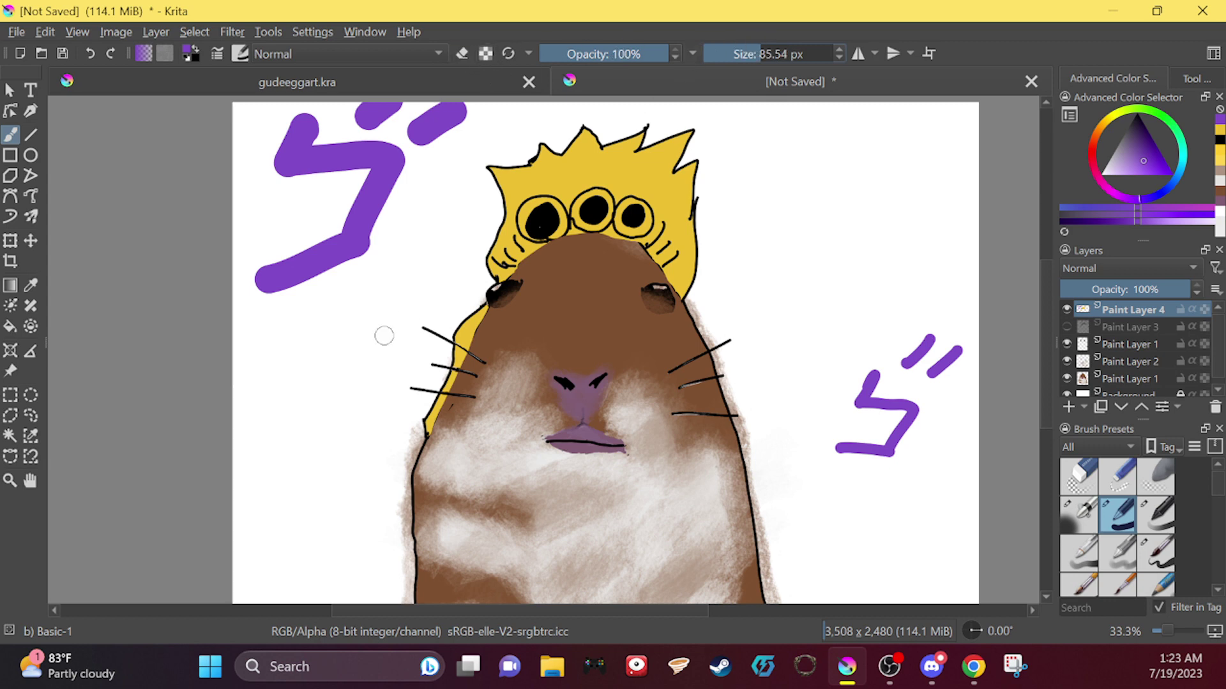
{"action": "mouse_move", "coordinate": [301, 327]}
{"action": "left_mouse_down"}
{"action": "mouse_move", "coordinate": [291, 354]}
{"action": "mouse_move", "coordinate": [337, 355]}
{"action": "mouse_move", "coordinate": [326, 406]}
{"action": "mouse_move", "coordinate": [274, 419]}
{"action": "left_mouse_up"}
{"action": "mouse_move", "coordinate": [351, 304]}
{"action": "left_mouse_down"}
{"action": "mouse_move", "coordinate": [336, 319]}
{"action": "mouse_move", "coordinate": [365, 331]}
{"action": "left_mouse_up"}
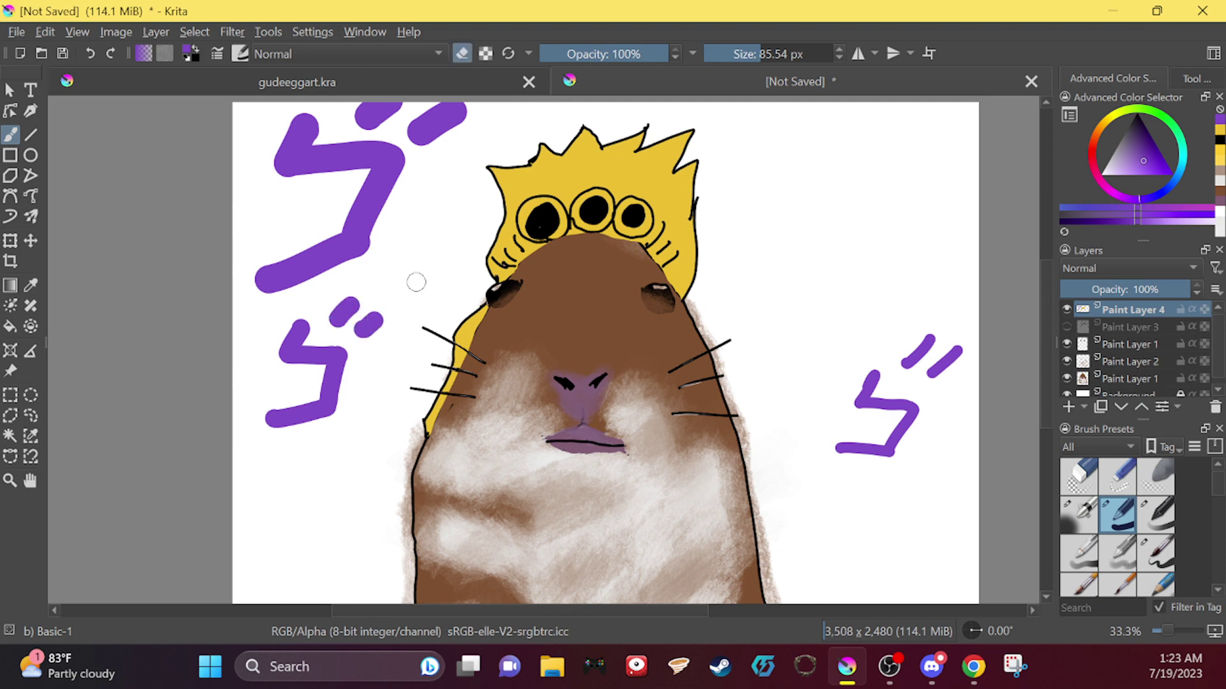
Step: Choose a muted red-orange colour, undo a trial fill on Paint Layer 4, and fill the background on the lower Paint Layer 1
{"action": "left_click", "coordinate": [1098, 141]}
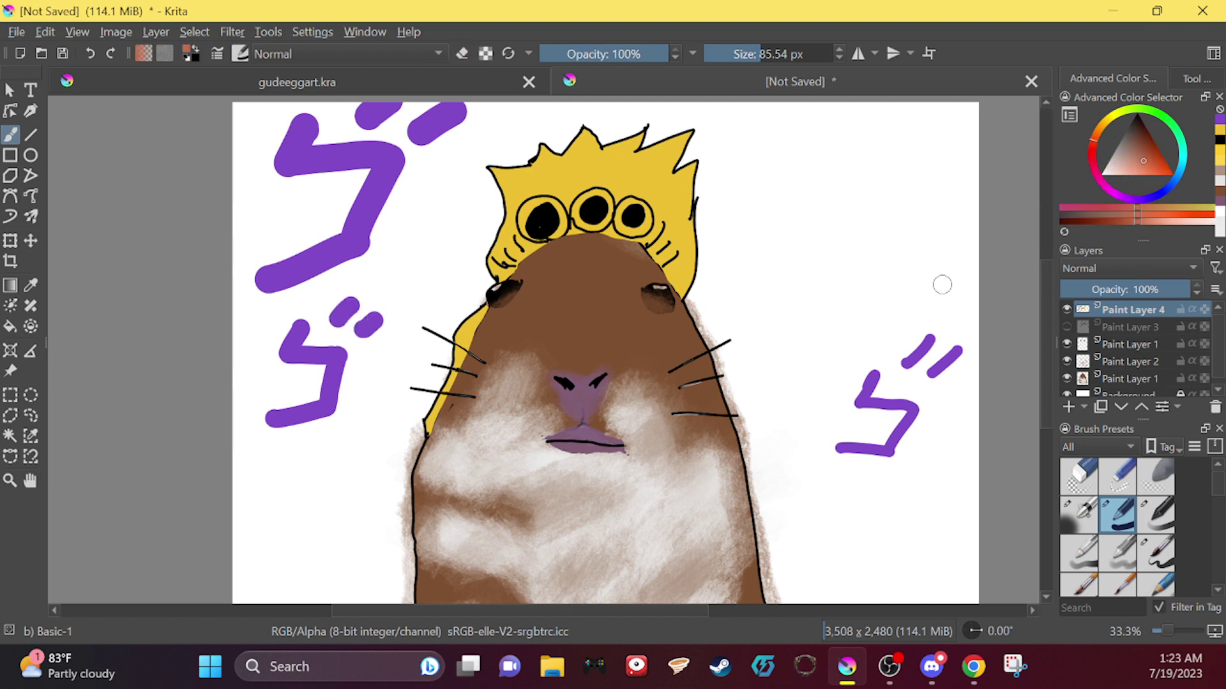
{"action": "left_click", "coordinate": [10, 326]}
{"action": "left_click", "coordinate": [350, 479]}
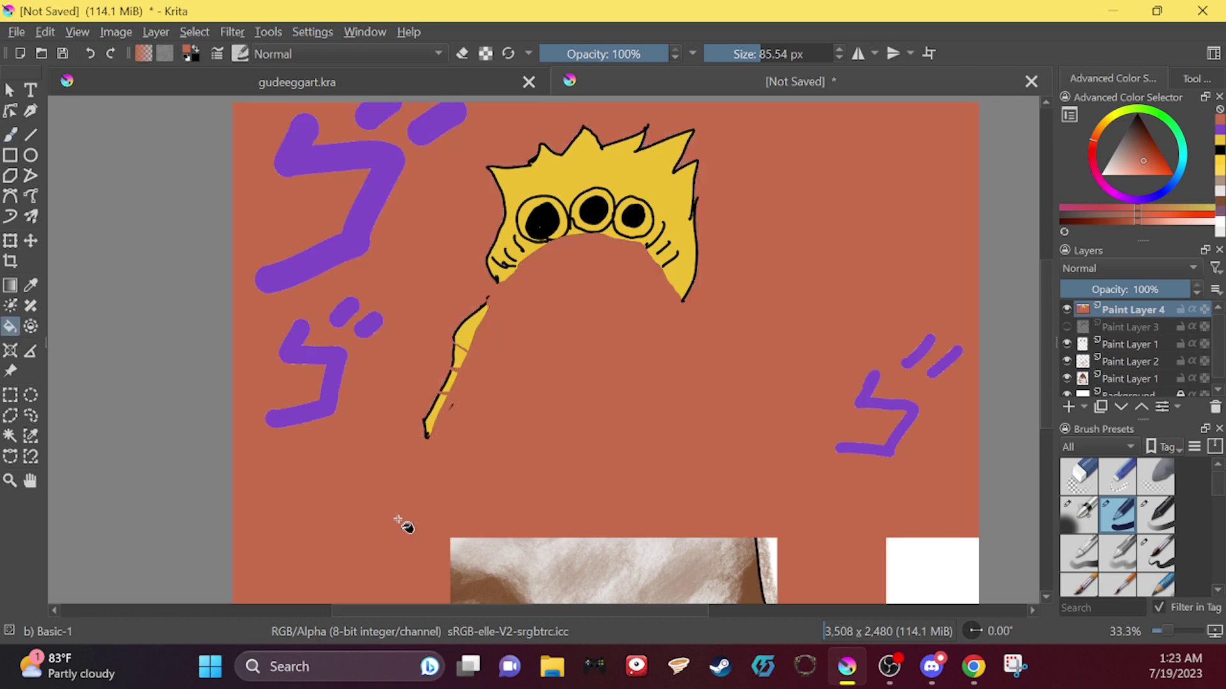
{"action": "left_click", "coordinate": [91, 53]}
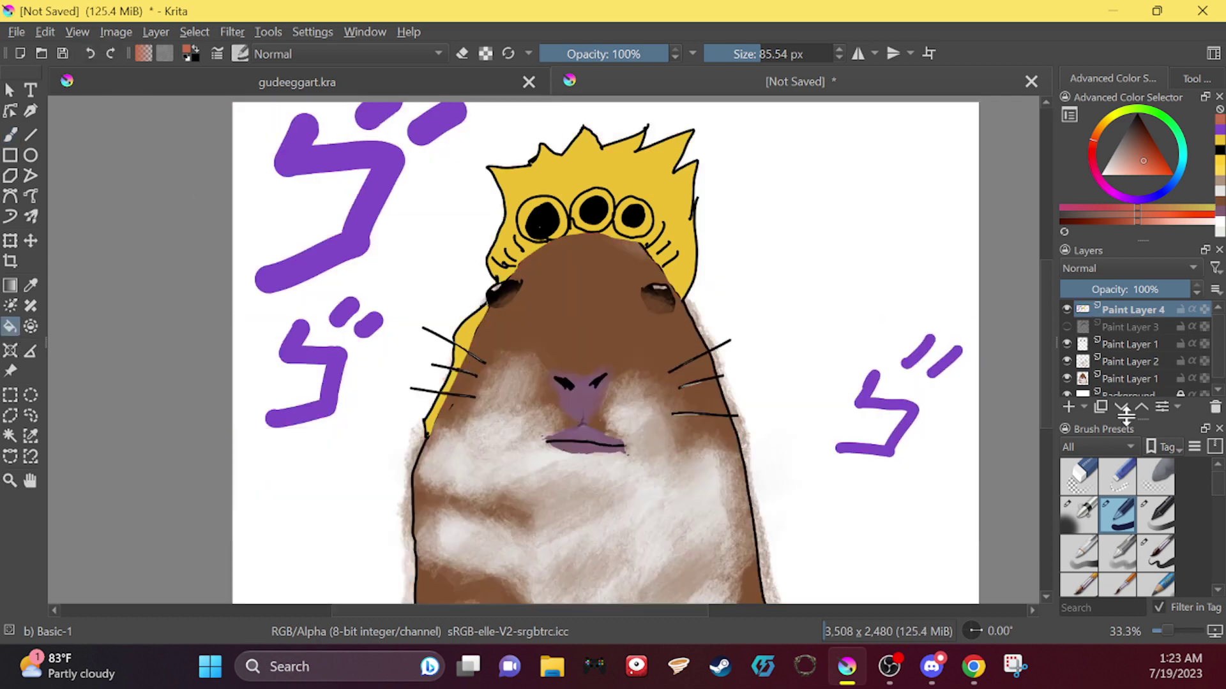
{"action": "left_click", "coordinate": [1130, 379]}
{"action": "left_click", "coordinate": [877, 295]}
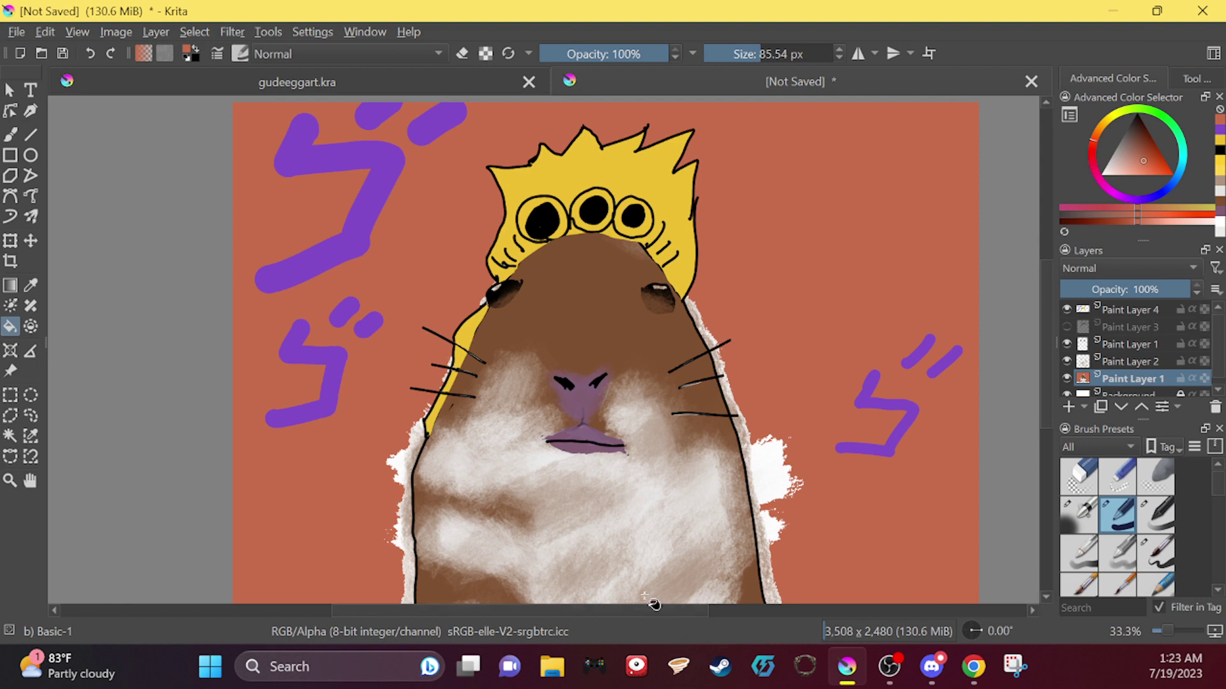
Step: Paint over the white remnants around both sides of the animal's body in red-orange, with the brush at 23.68 px and 64.49 px
{"action": "left_click", "coordinate": [10, 135]}
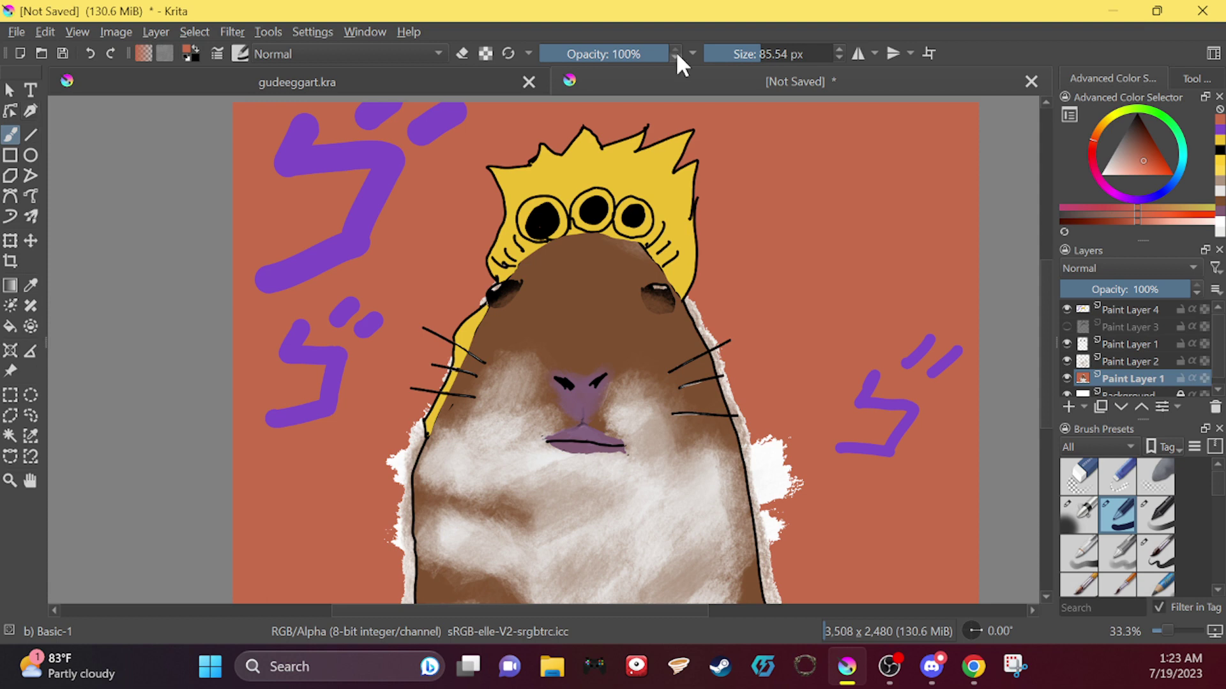
{"action": "left_click_drag", "start_coordinate": [766, 54], "coordinate": [734, 54]}
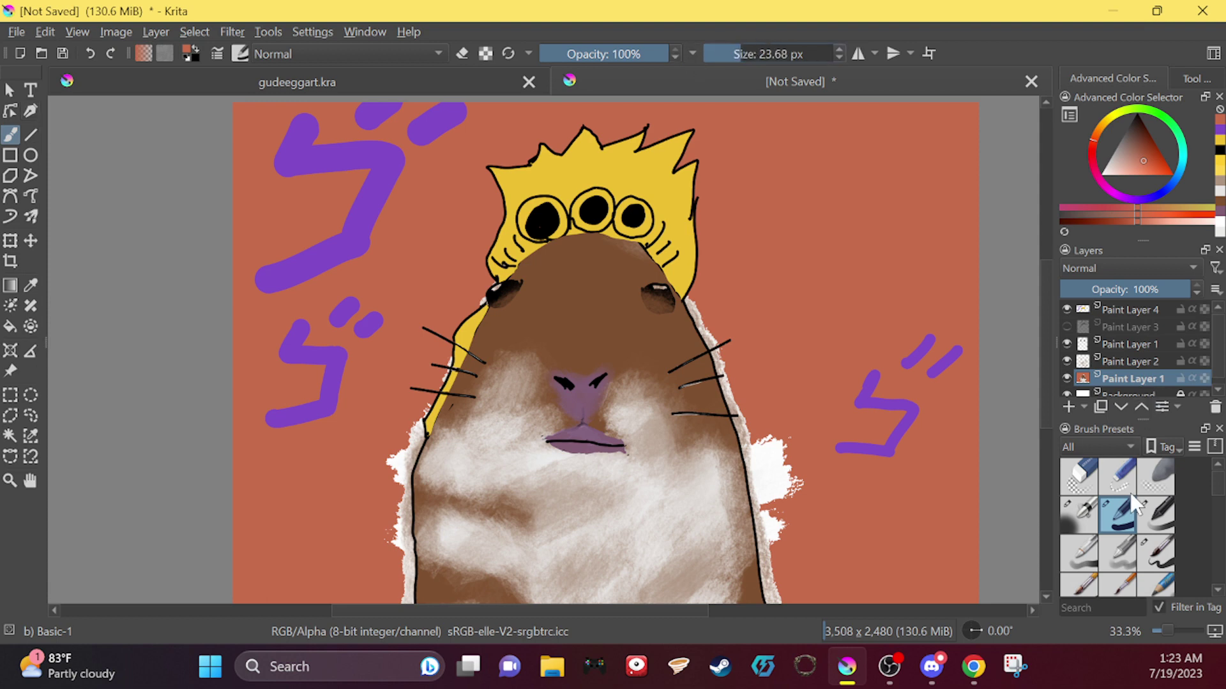
{"action": "mouse_move", "coordinate": [790, 493]}
{"action": "left_mouse_down"}
{"action": "mouse_move", "coordinate": [783, 455]}
{"action": "mouse_move", "coordinate": [769, 495]}
{"action": "mouse_move", "coordinate": [777, 444]}
{"action": "left_mouse_up"}
{"action": "left_click_drag", "start_coordinate": [743, 45], "coordinate": [760, 54]}
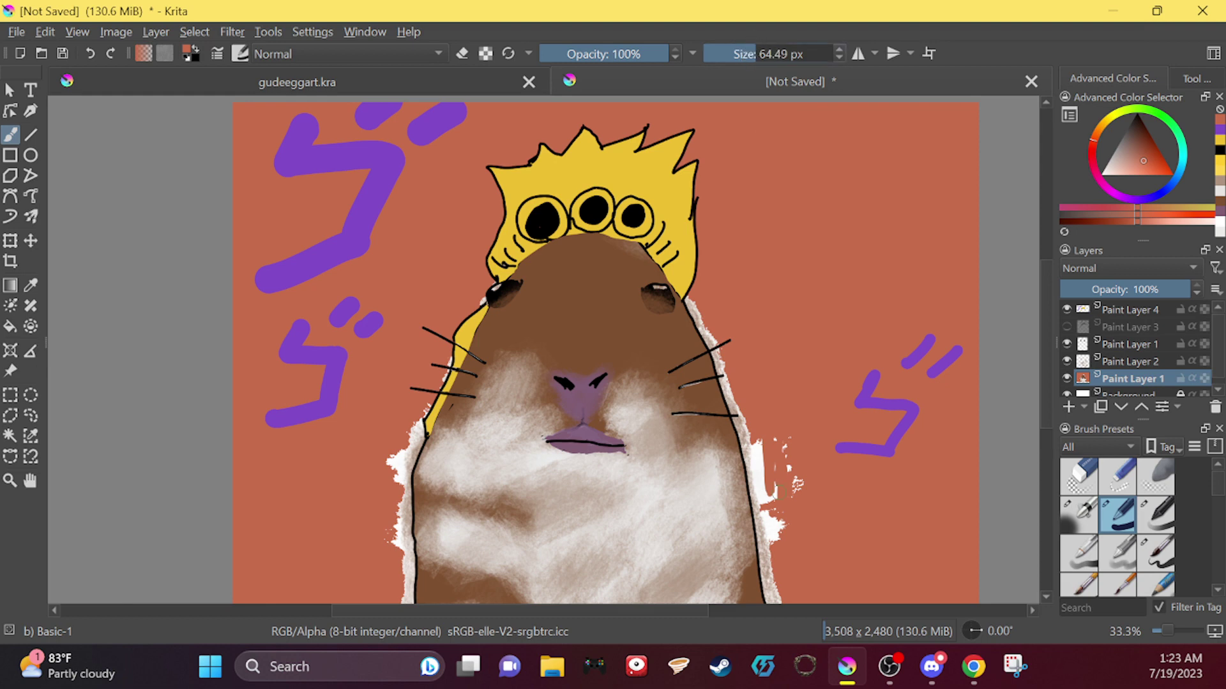
{"action": "mouse_move", "coordinate": [782, 519]}
{"action": "left_mouse_down"}
{"action": "mouse_move", "coordinate": [766, 546]}
{"action": "mouse_move", "coordinate": [761, 509]}
{"action": "left_mouse_up"}
{"action": "left_click_drag", "start_coordinate": [766, 553], "coordinate": [773, 597]}
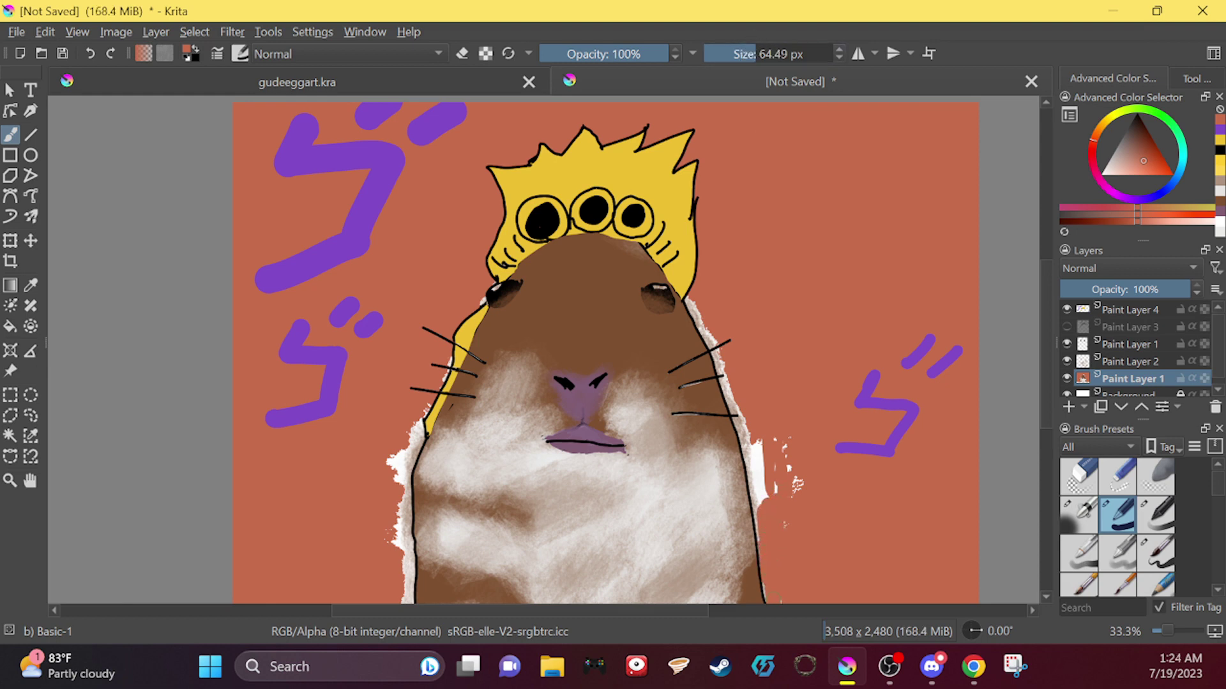
{"action": "mouse_move", "coordinate": [758, 543]}
{"action": "left_mouse_down"}
{"action": "mouse_move", "coordinate": [745, 429]}
{"action": "mouse_move", "coordinate": [797, 490]}
{"action": "left_mouse_up"}
{"action": "mouse_move", "coordinate": [730, 406]}
{"action": "left_mouse_down"}
{"action": "mouse_move", "coordinate": [686, 294]}
{"action": "mouse_move", "coordinate": [694, 318]}
{"action": "left_mouse_up"}
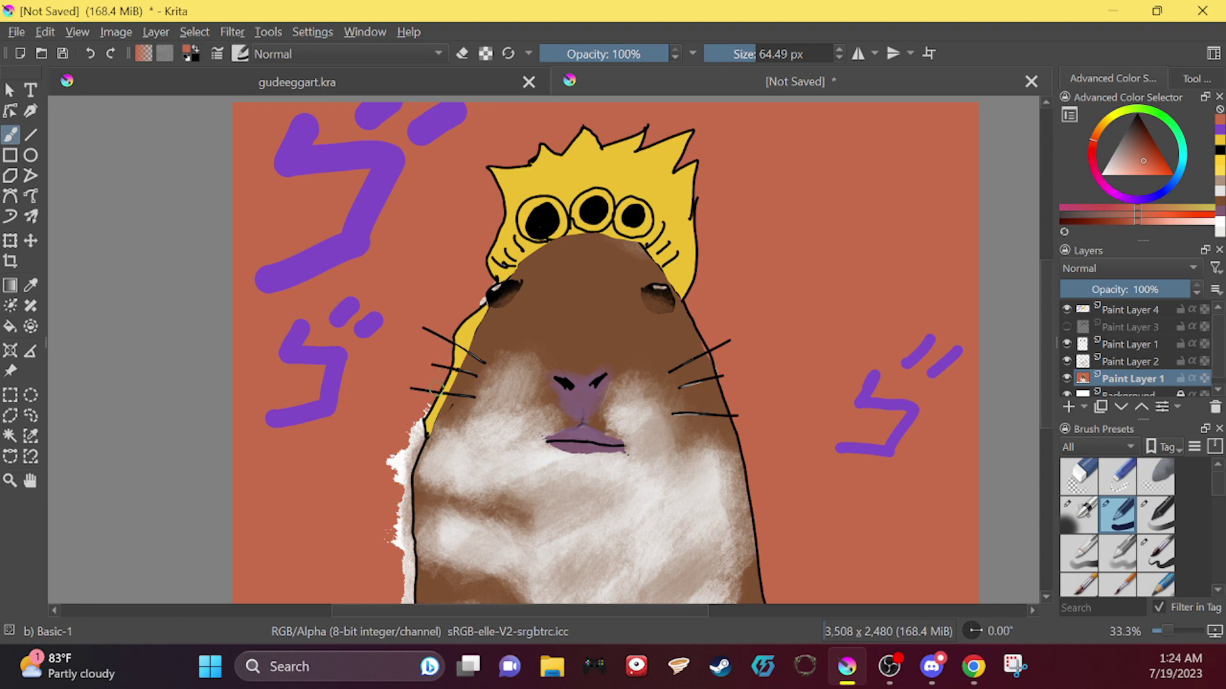
{"action": "mouse_move", "coordinate": [425, 412]}
{"action": "left_mouse_down"}
{"action": "mouse_move", "coordinate": [402, 447]}
{"action": "mouse_move", "coordinate": [421, 440]}
{"action": "mouse_move", "coordinate": [406, 493]}
{"action": "mouse_move", "coordinate": [413, 573]}
{"action": "mouse_move", "coordinate": [392, 478]}
{"action": "mouse_move", "coordinate": [391, 517]}
{"action": "left_mouse_up"}
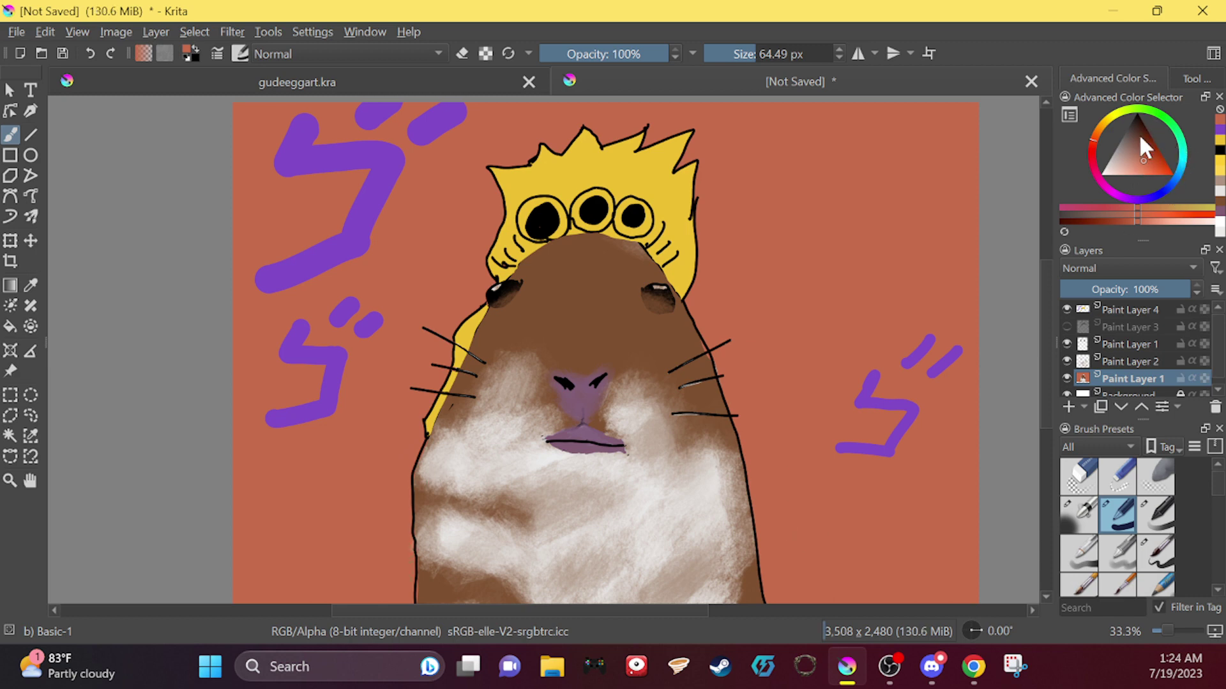
Step: Choose black, set the brush size to 3.99 px, select Paint Layer 4, and try a line on the animal's right chest, undoing it
{"action": "left_click_drag", "start_coordinate": [1141, 147], "coordinate": [1137, 112]}
{"action": "left_click_drag", "start_coordinate": [756, 54], "coordinate": [725, 54]}
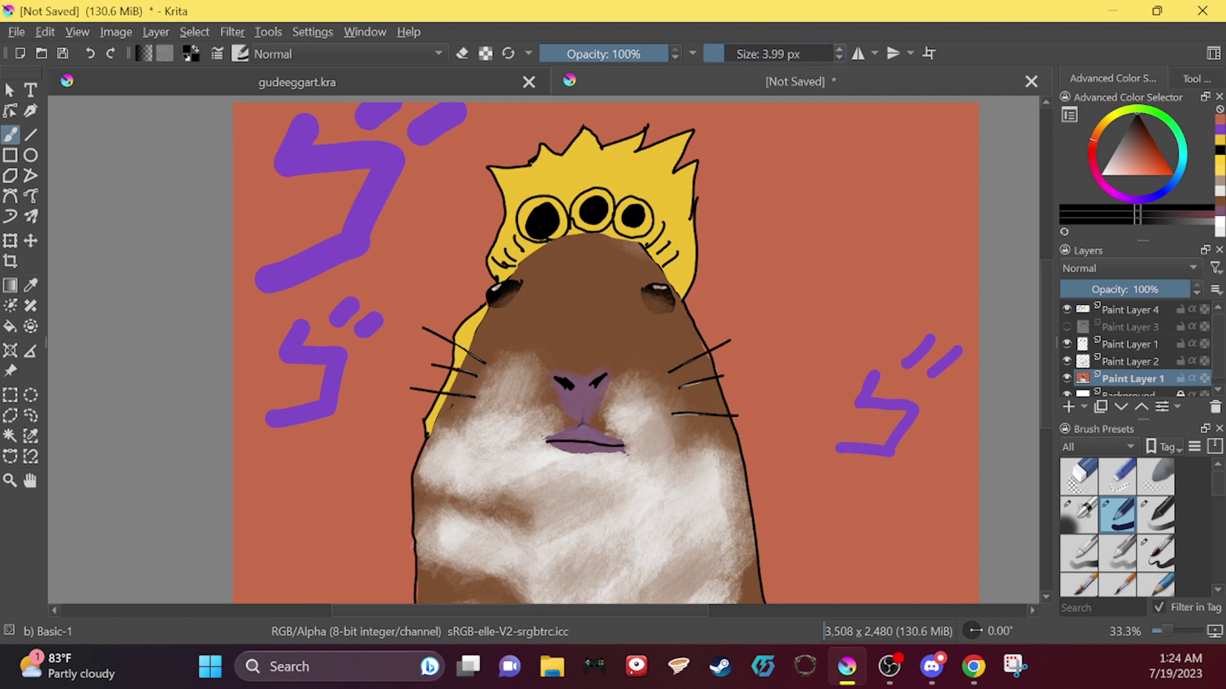
{"action": "key", "text": "alt+Tab"}
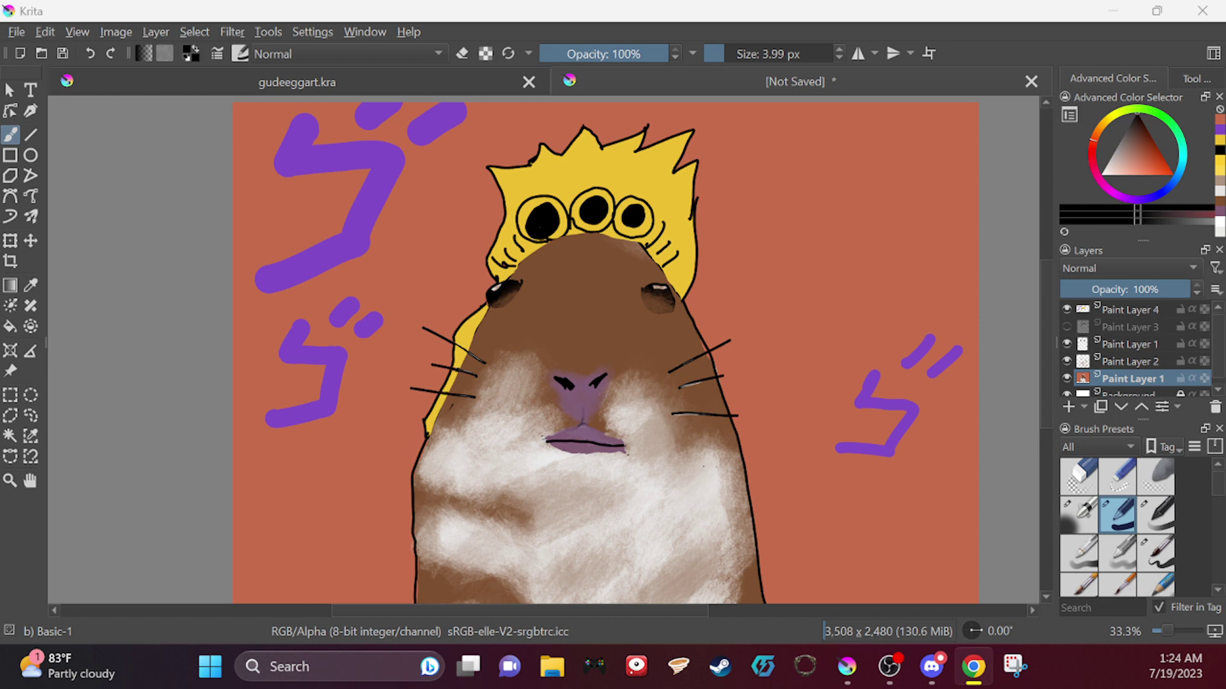
{"action": "left_click", "coordinate": [1100, 312]}
{"action": "left_click_drag", "start_coordinate": [668, 469], "coordinate": [734, 449]}
{"action": "left_click", "coordinate": [89, 55]}
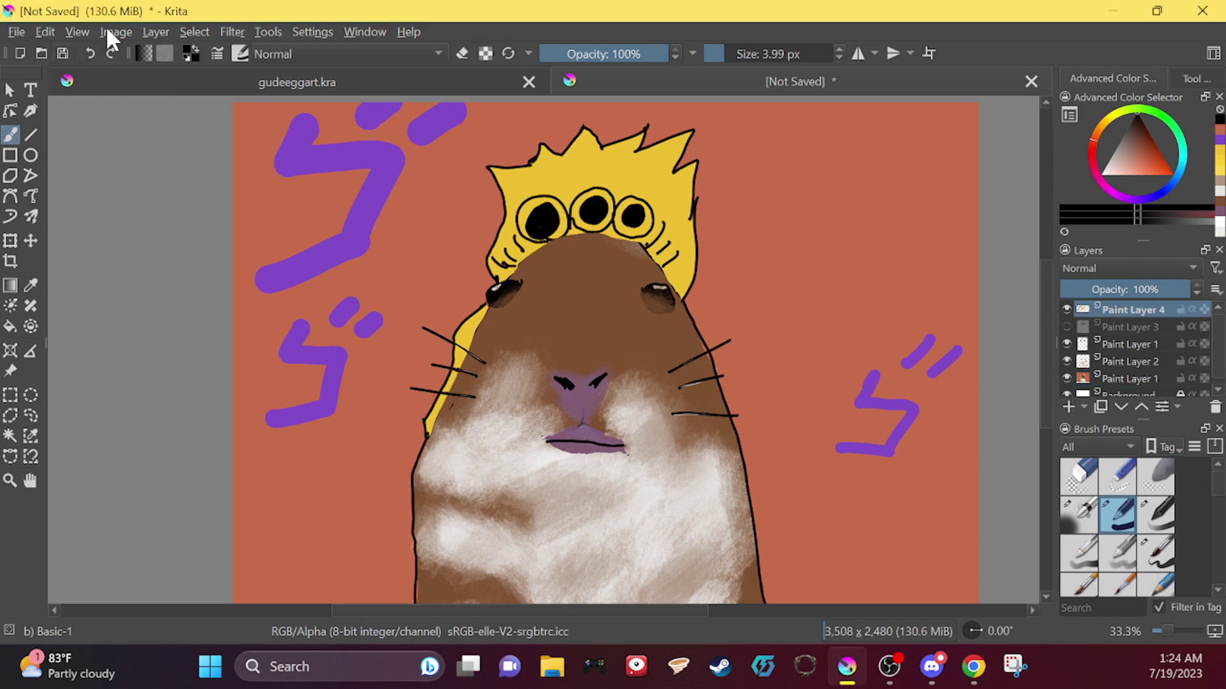
Step: Try thick black box outlines on both sides of the animal's chest with a 28.92 px brush and undo them
{"action": "left_click", "coordinate": [731, 53]}
{"action": "left_click_drag", "start_coordinate": [675, 480], "coordinate": [743, 454]}
{"action": "mouse_move", "coordinate": [674, 483]}
{"action": "left_mouse_down"}
{"action": "mouse_move", "coordinate": [676, 529]}
{"action": "mouse_move", "coordinate": [747, 514]}
{"action": "mouse_move", "coordinate": [745, 456]}
{"action": "left_mouse_up"}
{"action": "mouse_move", "coordinate": [418, 463]}
{"action": "left_mouse_down"}
{"action": "mouse_move", "coordinate": [538, 492]}
{"action": "mouse_move", "coordinate": [533, 545]}
{"action": "mouse_move", "coordinate": [417, 545]}
{"action": "left_mouse_up"}
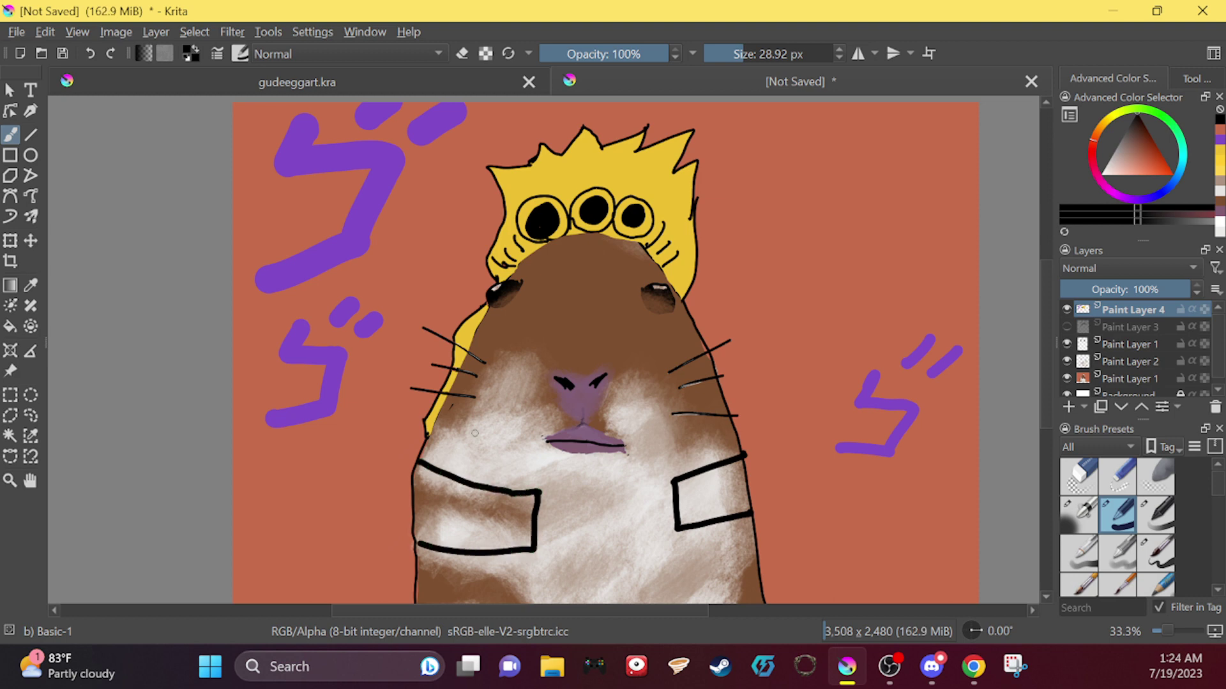
{"action": "left_click", "coordinate": [90, 53]}
{"action": "left_click", "coordinate": [90, 53]}
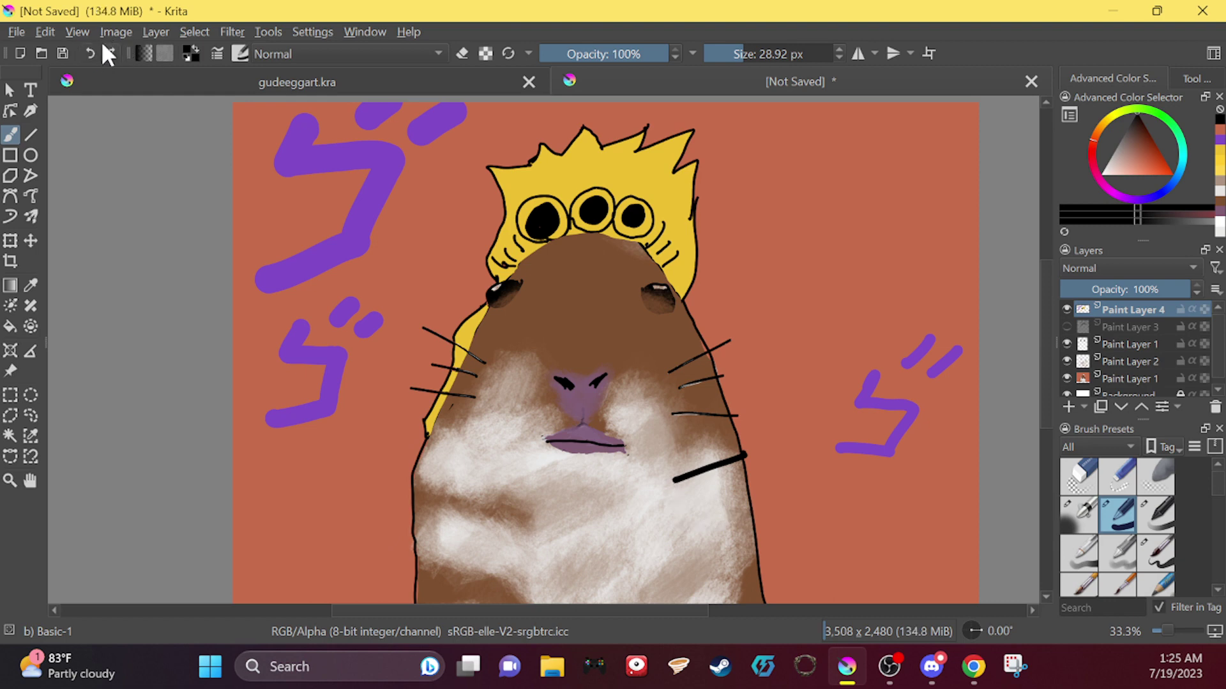
{"action": "left_click", "coordinate": [90, 53]}
Step: Set the brush size to 13.43 px, try thinner boxes on both chest sides with curves below them, and undo these strokes
{"action": "left_click", "coordinate": [734, 54]}
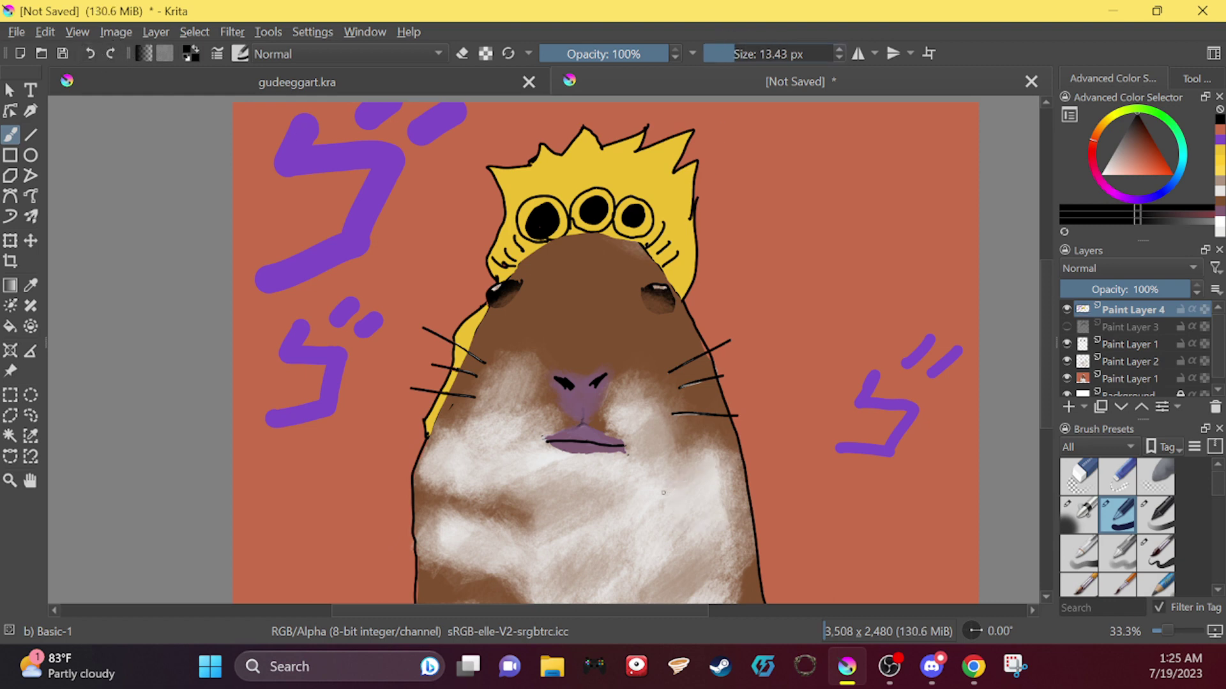
{"action": "left_click_drag", "start_coordinate": [641, 493], "coordinate": [742, 471]}
{"action": "mouse_move", "coordinate": [635, 500]}
{"action": "left_mouse_down"}
{"action": "mouse_move", "coordinate": [647, 552]}
{"action": "mouse_move", "coordinate": [756, 538]}
{"action": "left_mouse_up"}
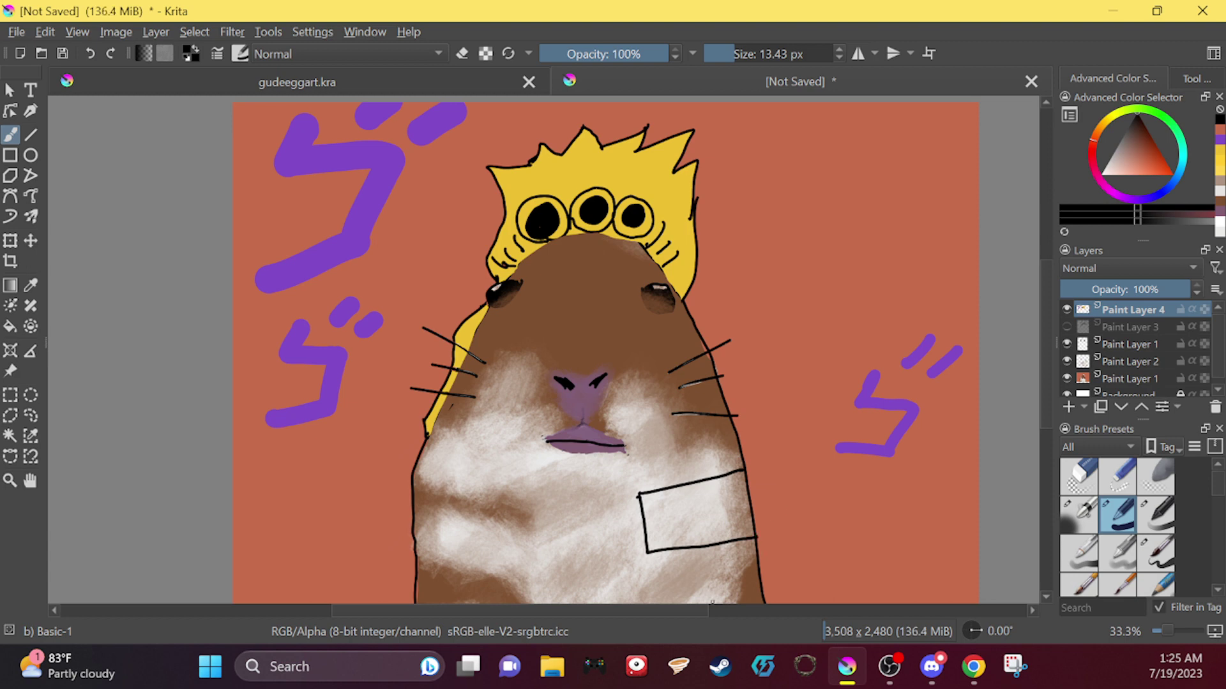
{"action": "mouse_move", "coordinate": [649, 553]}
{"action": "left_mouse_down"}
{"action": "mouse_move", "coordinate": [682, 560]}
{"action": "mouse_move", "coordinate": [726, 603]}
{"action": "left_mouse_up"}
{"action": "mouse_move", "coordinate": [413, 487]}
{"action": "left_mouse_down"}
{"action": "mouse_move", "coordinate": [514, 496]}
{"action": "mouse_move", "coordinate": [516, 538]}
{"action": "mouse_move", "coordinate": [401, 547]}
{"action": "left_mouse_up"}
{"action": "mouse_move", "coordinate": [516, 542]}
{"action": "left_mouse_down"}
{"action": "mouse_move", "coordinate": [492, 558]}
{"action": "mouse_move", "coordinate": [476, 602]}
{"action": "left_mouse_up"}
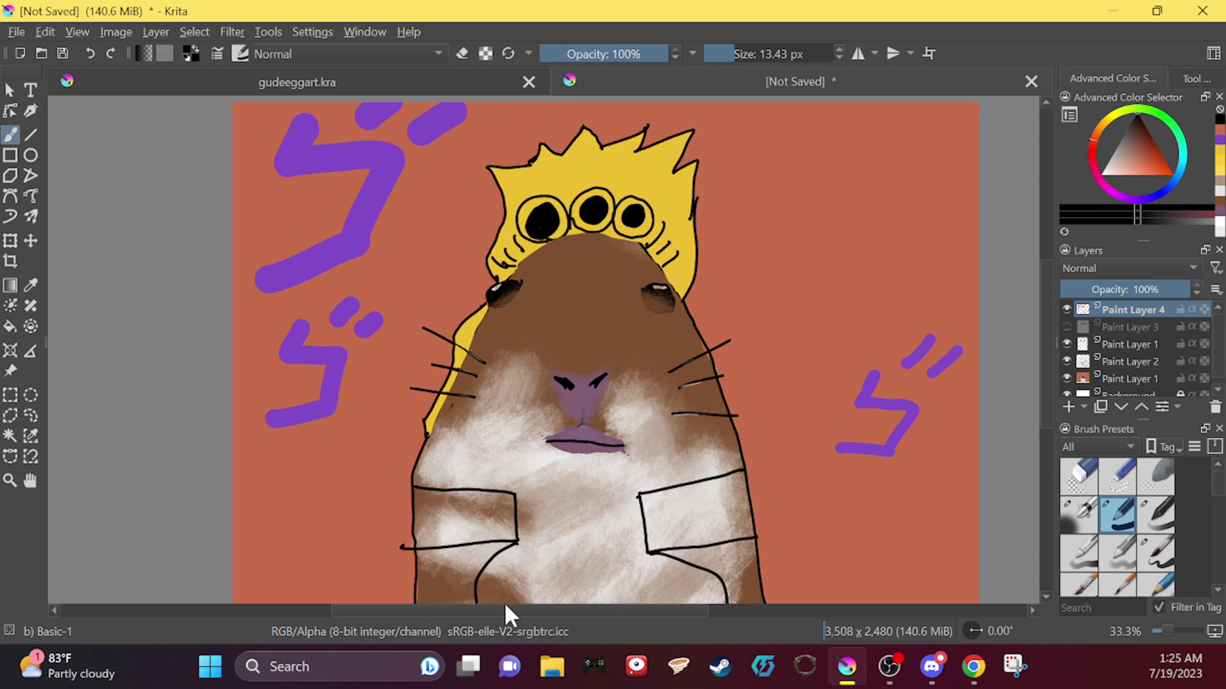
{"action": "left_click", "coordinate": [95, 50]}
{"action": "left_click", "coordinate": [94, 50]}
{"action": "left_click", "coordinate": [94, 50]}
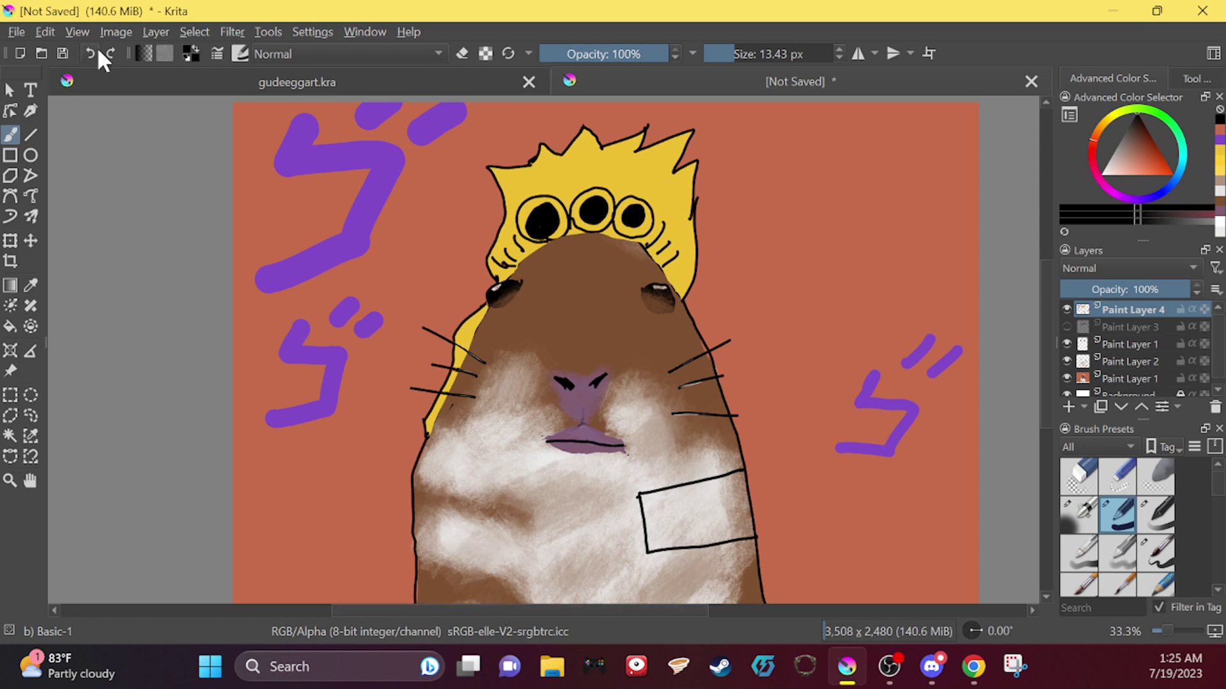
{"action": "left_click", "coordinate": [90, 49]}
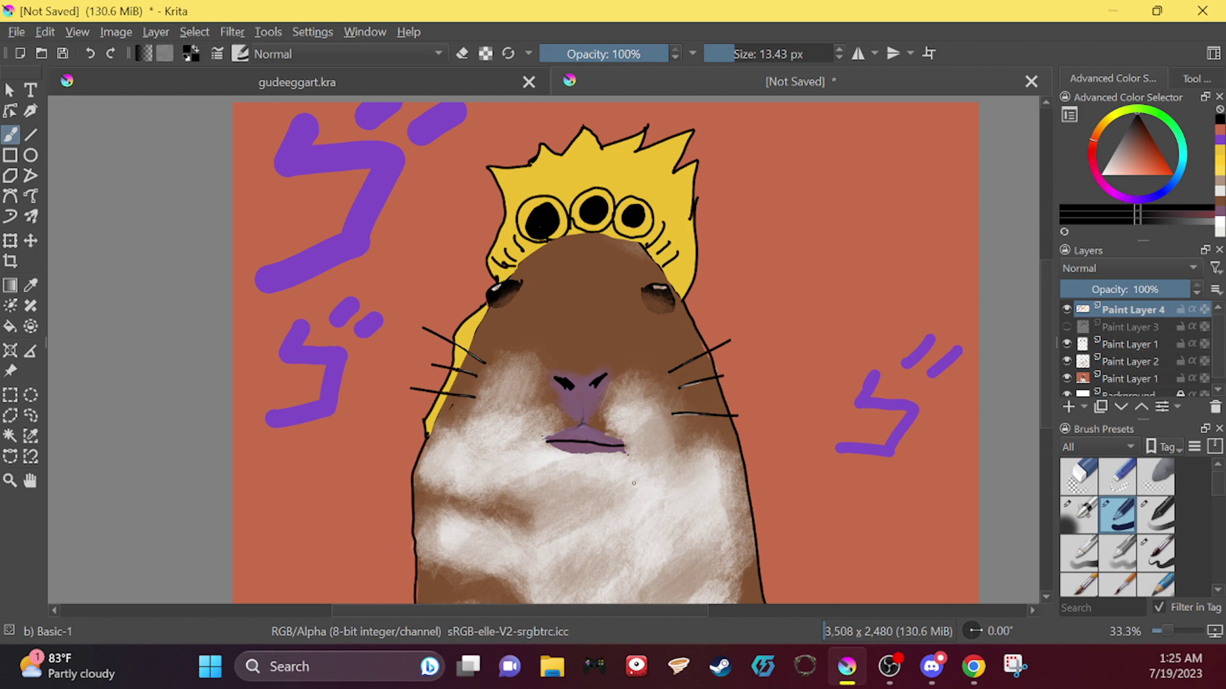
Step: Draw a black line inward from each side of the body below the mouth, each turning down at a corner on the chest
{"action": "left_click_drag", "start_coordinate": [620, 481], "coordinate": [737, 451]}
{"action": "left_click_drag", "start_coordinate": [618, 485], "coordinate": [631, 537]}
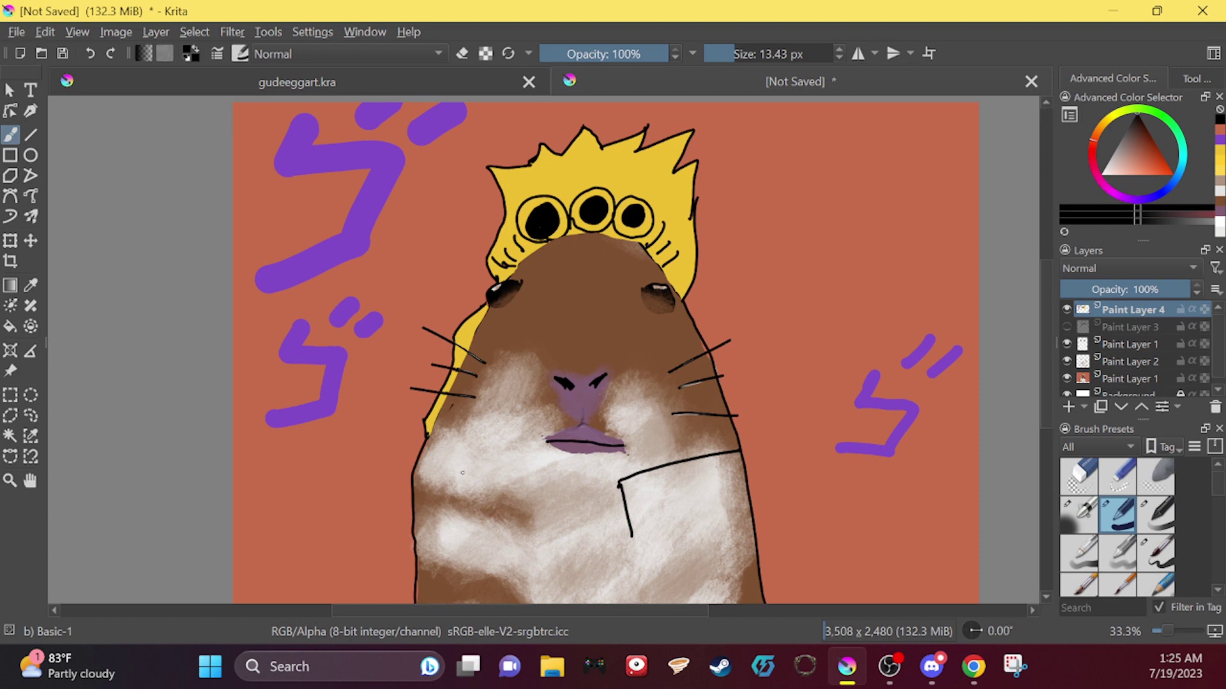
{"action": "mouse_move", "coordinate": [419, 459]}
{"action": "left_mouse_down"}
{"action": "mouse_move", "coordinate": [553, 475]}
{"action": "mouse_move", "coordinate": [557, 522]}
{"action": "left_mouse_up"}
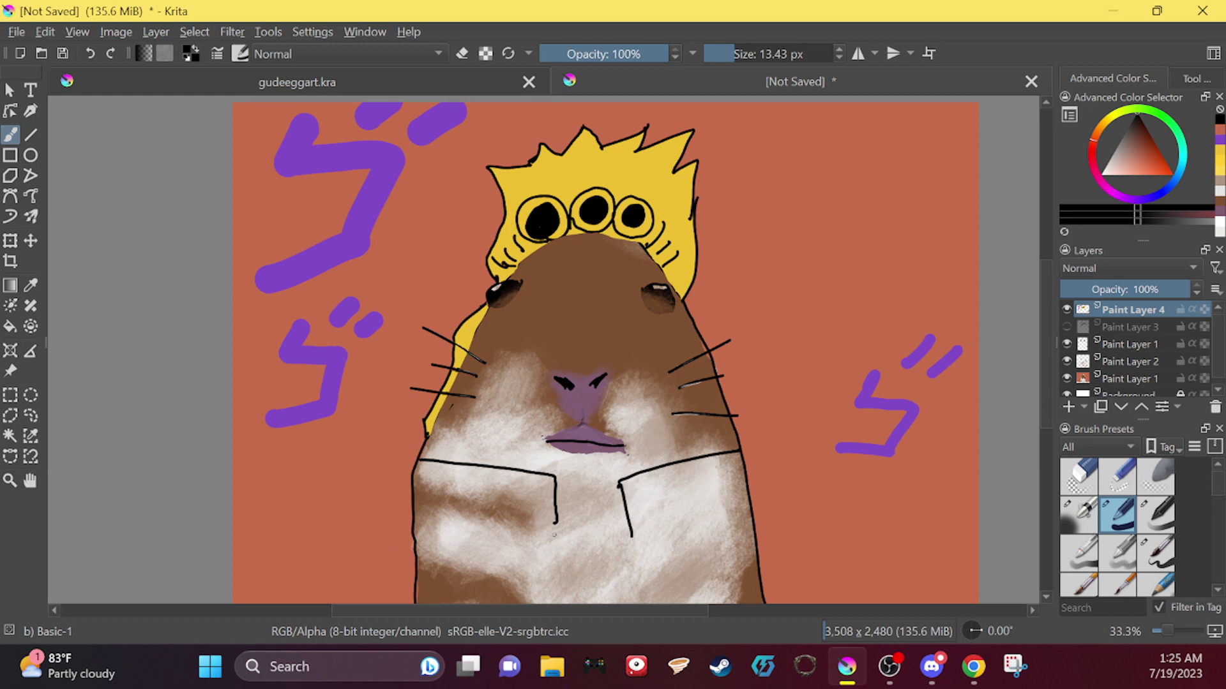
Step: Try a rounded curve below each chest line, leading down the belly, and undo both
{"action": "mouse_move", "coordinate": [554, 529]}
{"action": "left_mouse_down"}
{"action": "mouse_move", "coordinate": [519, 546]}
{"action": "mouse_move", "coordinate": [514, 571]}
{"action": "mouse_move", "coordinate": [534, 601]}
{"action": "left_mouse_up"}
{"action": "mouse_move", "coordinate": [630, 541]}
{"action": "left_mouse_down"}
{"action": "mouse_move", "coordinate": [671, 556]}
{"action": "mouse_move", "coordinate": [670, 604]}
{"action": "left_mouse_up"}
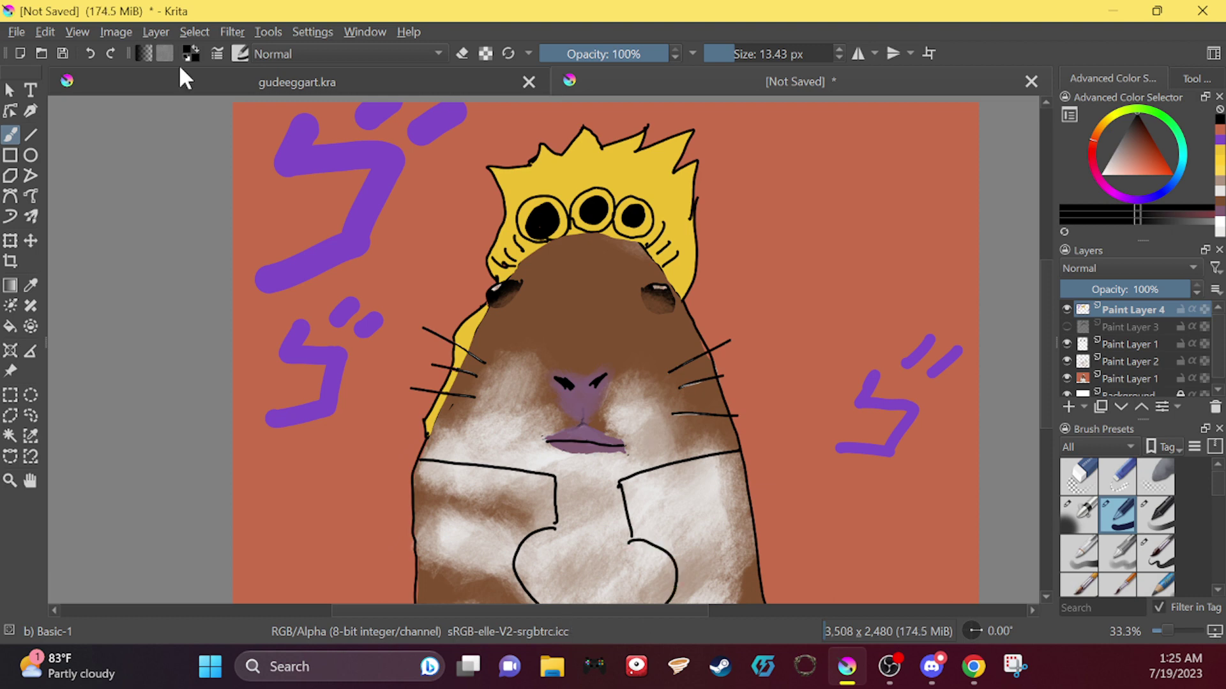
{"action": "left_click", "coordinate": [90, 54]}
{"action": "left_click", "coordinate": [91, 54]}
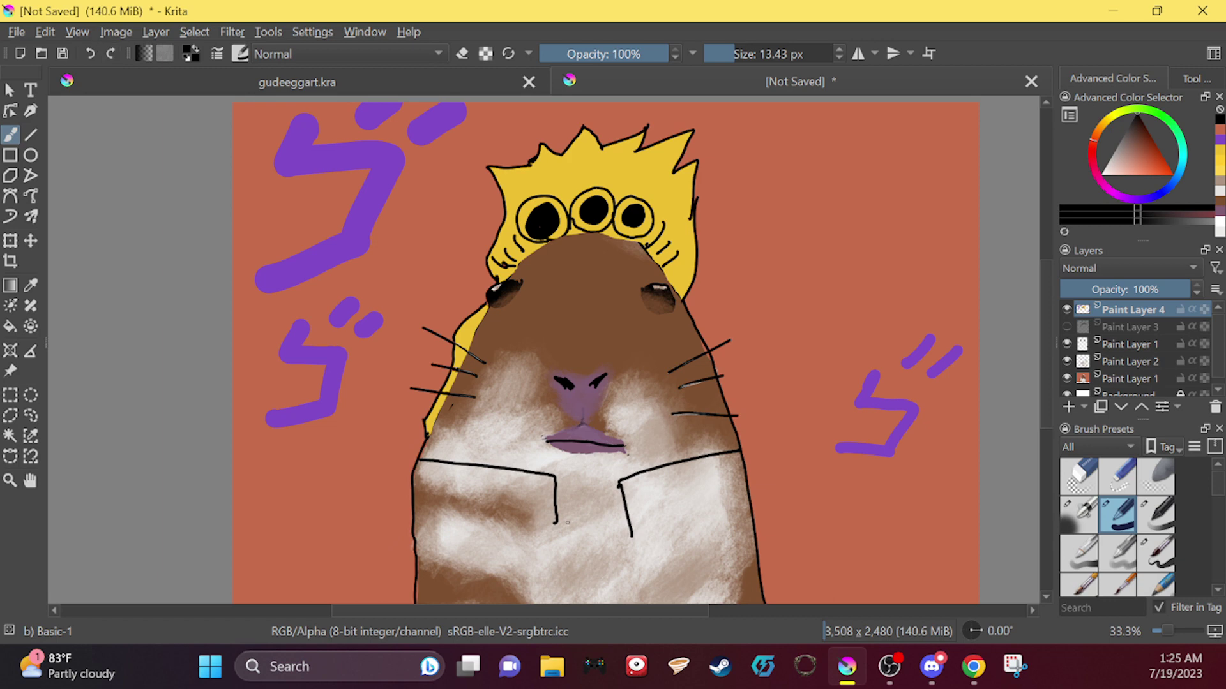
Step: Draw a bulging curve from the end of each chest line down the belly, and erase the overlapping corner on the right
{"action": "mouse_move", "coordinate": [557, 524]}
{"action": "left_mouse_down"}
{"action": "mouse_move", "coordinate": [543, 529]}
{"action": "mouse_move", "coordinate": [510, 605]}
{"action": "left_mouse_up"}
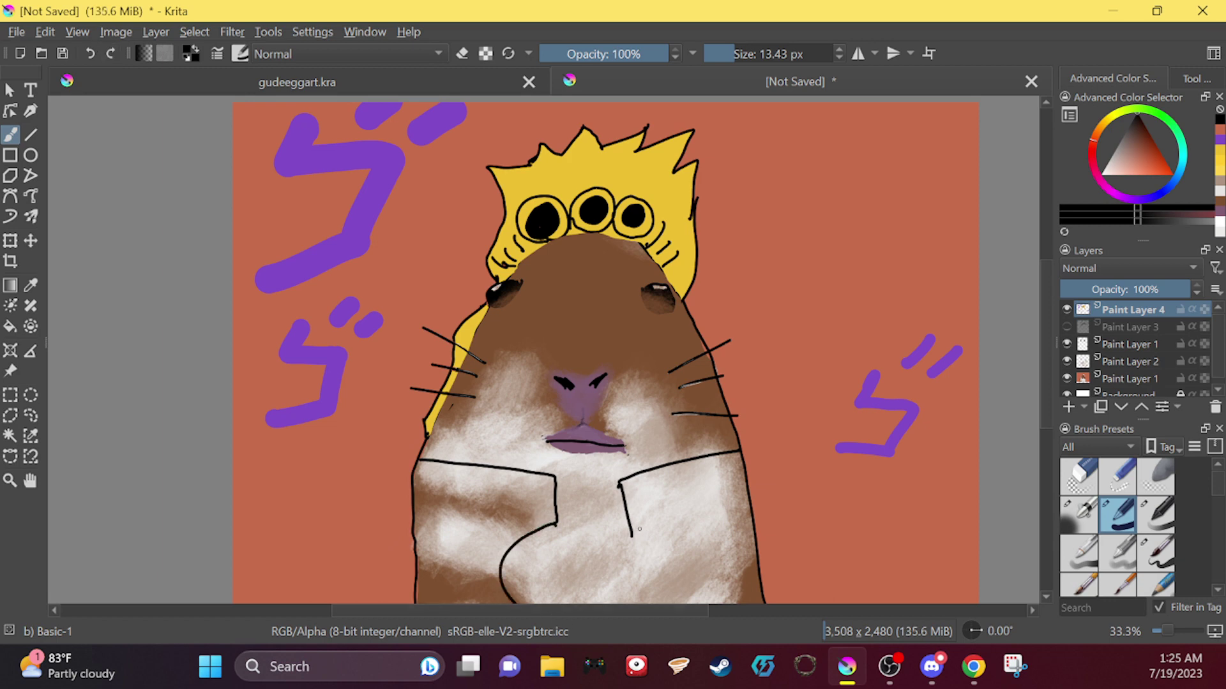
{"action": "mouse_move", "coordinate": [630, 526]}
{"action": "left_mouse_down"}
{"action": "mouse_move", "coordinate": [651, 591]}
{"action": "mouse_move", "coordinate": [639, 604]}
{"action": "left_mouse_up"}
{"action": "key", "text": "ctrl+z"}
{"action": "mouse_move", "coordinate": [632, 535]}
{"action": "left_mouse_down"}
{"action": "mouse_move", "coordinate": [636, 525]}
{"action": "mouse_move", "coordinate": [677, 548]}
{"action": "mouse_move", "coordinate": [651, 603]}
{"action": "left_mouse_up"}
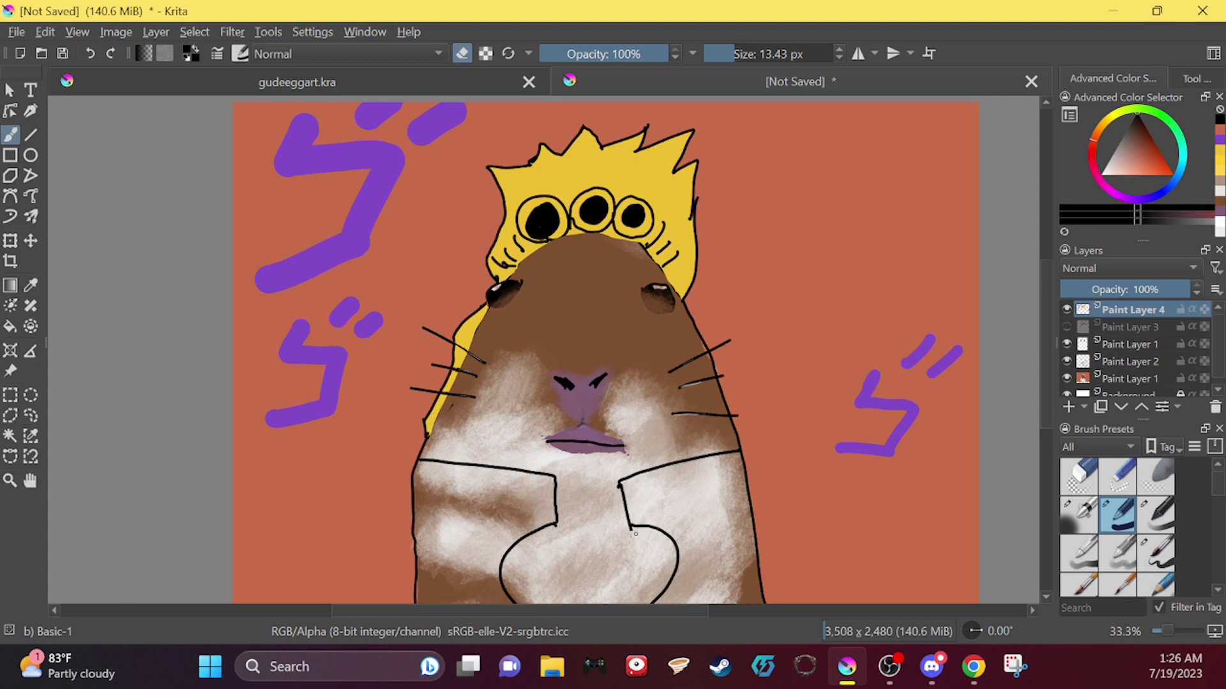
{"action": "left_click_drag", "start_coordinate": [620, 485], "coordinate": [620, 482]}
{"action": "left_click", "coordinate": [465, 51]}
Step: Draw a framed wing emblem with a spiral on each side of the chest and a second parallel line outside each belly curve
{"action": "mouse_move", "coordinate": [636, 484]}
{"action": "left_mouse_down"}
{"action": "mouse_move", "coordinate": [637, 484]}
{"action": "mouse_move", "coordinate": [704, 465]}
{"action": "mouse_move", "coordinate": [693, 494]}
{"action": "mouse_move", "coordinate": [702, 524]}
{"action": "mouse_move", "coordinate": [655, 517]}
{"action": "mouse_move", "coordinate": [703, 483]}
{"action": "left_mouse_up"}
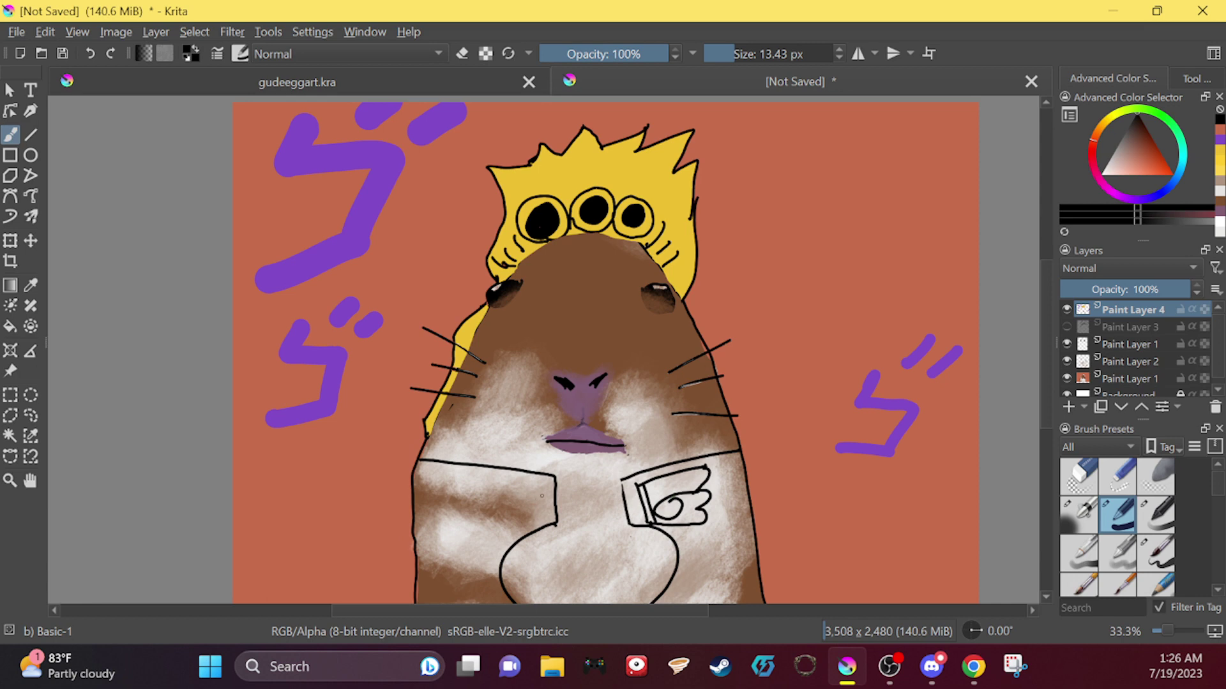
{"action": "mouse_move", "coordinate": [544, 484]}
{"action": "left_mouse_down"}
{"action": "mouse_move", "coordinate": [479, 481]}
{"action": "mouse_move", "coordinate": [488, 498]}
{"action": "mouse_move", "coordinate": [476, 509]}
{"action": "mouse_move", "coordinate": [492, 512]}
{"action": "mouse_move", "coordinate": [481, 521]}
{"action": "mouse_move", "coordinate": [530, 524]}
{"action": "mouse_move", "coordinate": [518, 514]}
{"action": "mouse_move", "coordinate": [534, 507]}
{"action": "mouse_move", "coordinate": [485, 501]}
{"action": "left_mouse_up"}
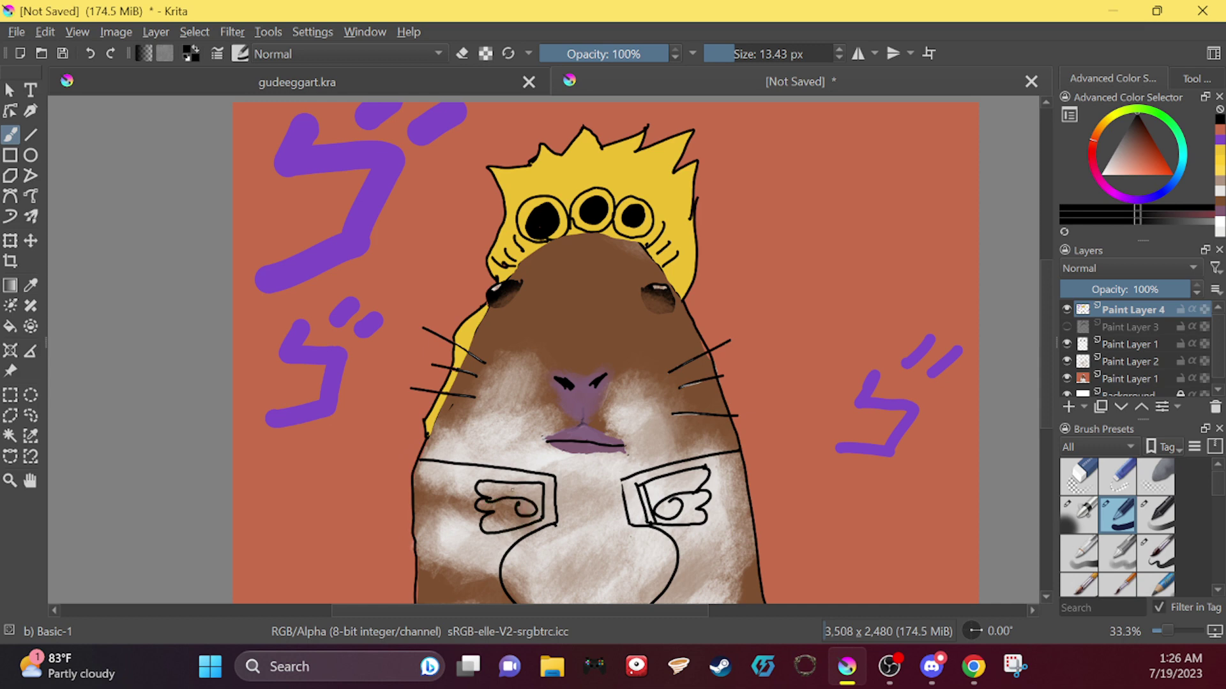
{"action": "mouse_move", "coordinate": [556, 521]}
{"action": "left_mouse_down"}
{"action": "mouse_move", "coordinate": [491, 556]}
{"action": "mouse_move", "coordinate": [488, 603]}
{"action": "left_mouse_up"}
{"action": "mouse_move", "coordinate": [633, 520]}
{"action": "left_mouse_down"}
{"action": "mouse_move", "coordinate": [682, 539]}
{"action": "mouse_move", "coordinate": [688, 573]}
{"action": "left_mouse_up"}
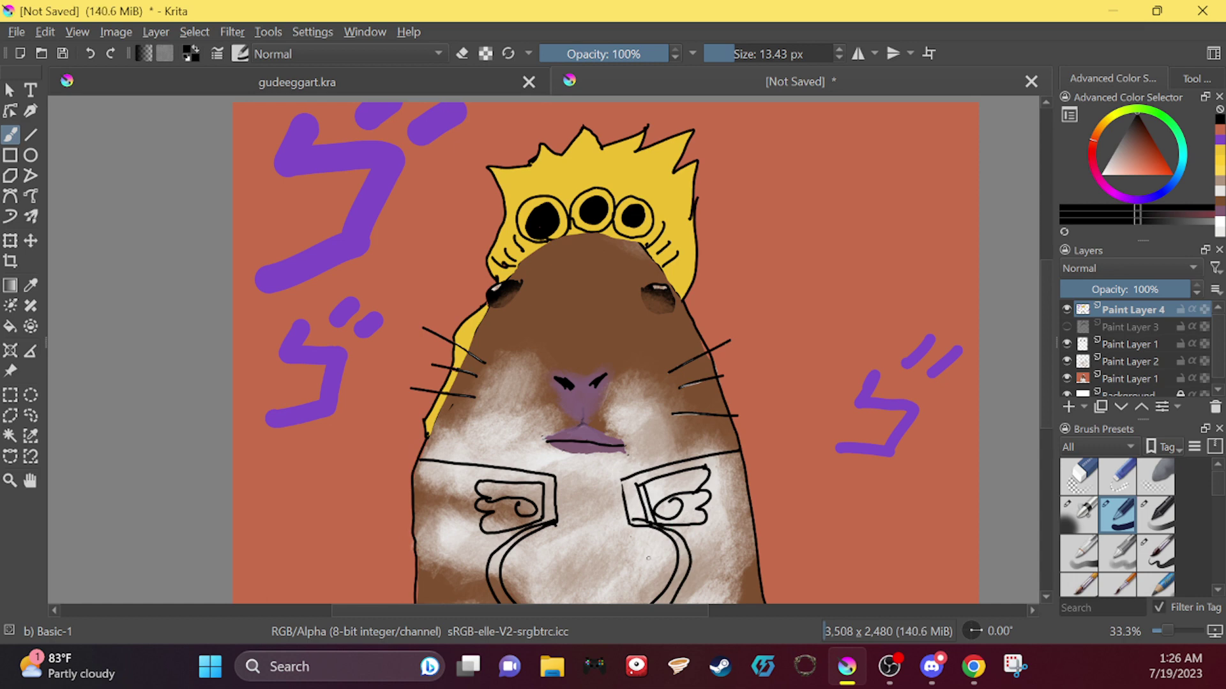
Step: Draw a small round ladybug-like shape at each side of the lower belly and fill its details in black, leaving light spots
{"action": "mouse_move", "coordinate": [694, 601]}
{"action": "left_mouse_down"}
{"action": "mouse_move", "coordinate": [720, 585]}
{"action": "mouse_move", "coordinate": [731, 619]}
{"action": "left_mouse_up"}
{"action": "scroll", "coordinate": [477, 583], "scroll_direction": "right", "scroll_amount": 2}
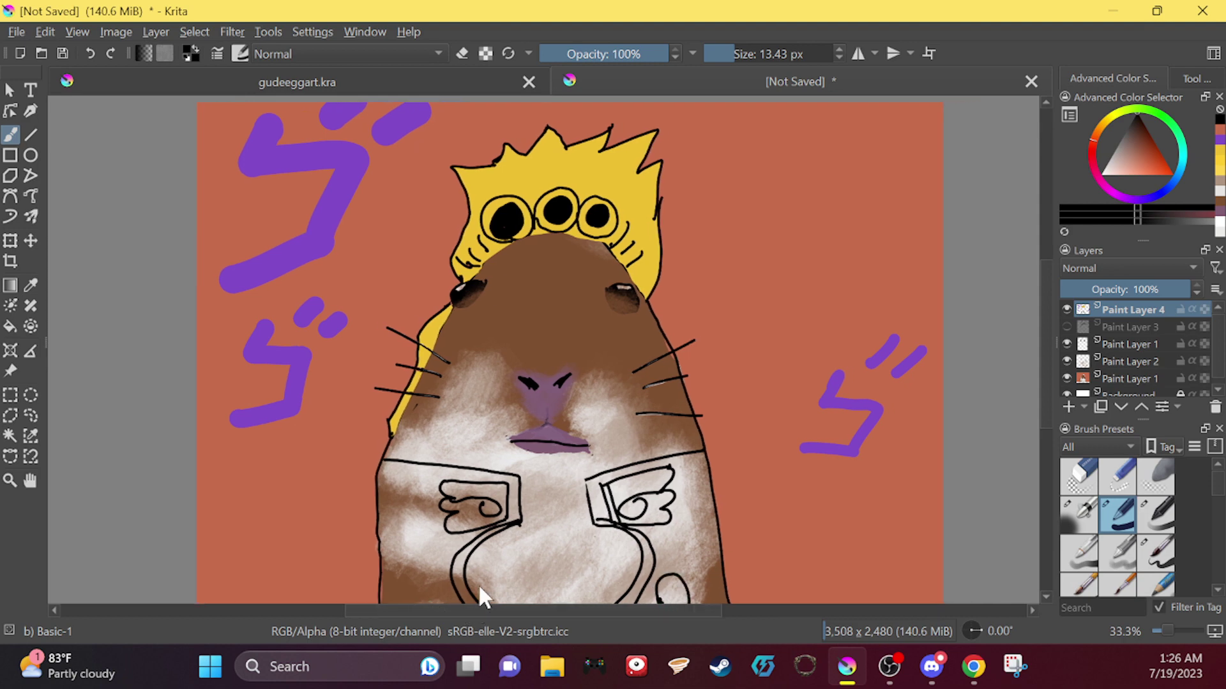
{"action": "scroll", "coordinate": [439, 604], "scroll_direction": "right", "scroll_amount": 1}
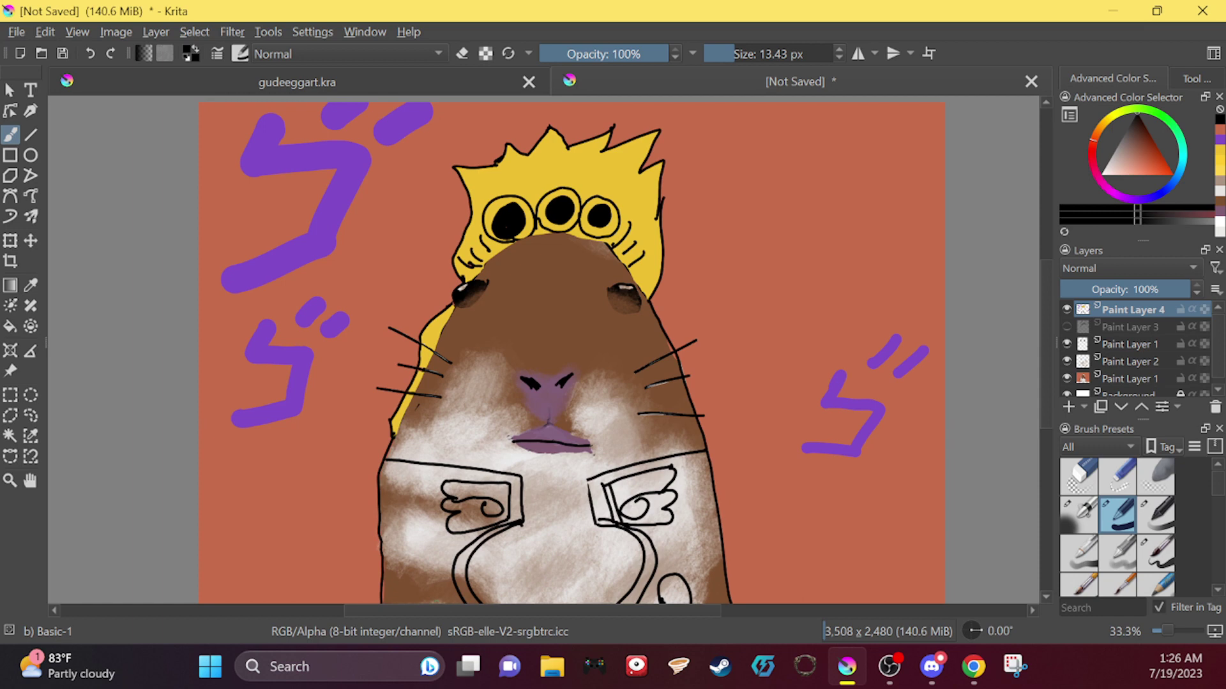
{"action": "mouse_move", "coordinate": [443, 603]}
{"action": "left_mouse_down"}
{"action": "mouse_move", "coordinate": [437, 590]}
{"action": "mouse_move", "coordinate": [416, 604]}
{"action": "left_mouse_up"}
{"action": "left_click", "coordinate": [93, 54]}
{"action": "mouse_move", "coordinate": [411, 601]}
{"action": "left_mouse_down"}
{"action": "mouse_move", "coordinate": [441, 588]}
{"action": "mouse_move", "coordinate": [445, 604]}
{"action": "left_mouse_up"}
{"action": "mouse_move", "coordinate": [667, 583]}
{"action": "left_mouse_down"}
{"action": "mouse_move", "coordinate": [663, 596]}
{"action": "mouse_move", "coordinate": [688, 595]}
{"action": "left_mouse_up"}
{"action": "mouse_move", "coordinate": [437, 584]}
{"action": "left_mouse_down"}
{"action": "mouse_move", "coordinate": [412, 596]}
{"action": "mouse_move", "coordinate": [447, 597]}
{"action": "mouse_move", "coordinate": [428, 580]}
{"action": "mouse_move", "coordinate": [434, 598]}
{"action": "mouse_move", "coordinate": [416, 594]}
{"action": "mouse_move", "coordinate": [430, 583]}
{"action": "left_mouse_up"}
{"action": "mouse_move", "coordinate": [669, 583]}
{"action": "left_mouse_down"}
{"action": "mouse_move", "coordinate": [669, 597]}
{"action": "mouse_move", "coordinate": [684, 592]}
{"action": "mouse_move", "coordinate": [667, 592]}
{"action": "left_mouse_up"}
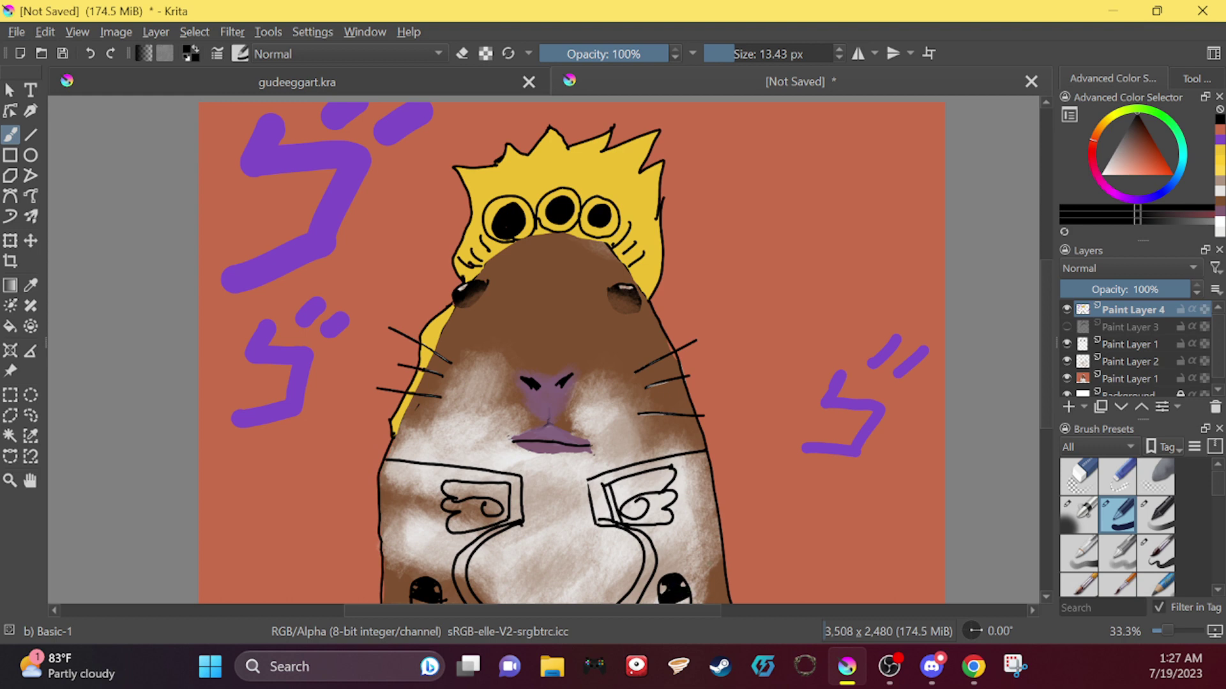
Step: Choose a golden yellow paint colour, try a short stroke below the right wing emblem, and undo the stroke
{"action": "left_click", "coordinate": [1105, 116]}
{"action": "left_click", "coordinate": [1144, 161]}
{"action": "left_click_drag", "start_coordinate": [1147, 172], "coordinate": [1153, 143]}
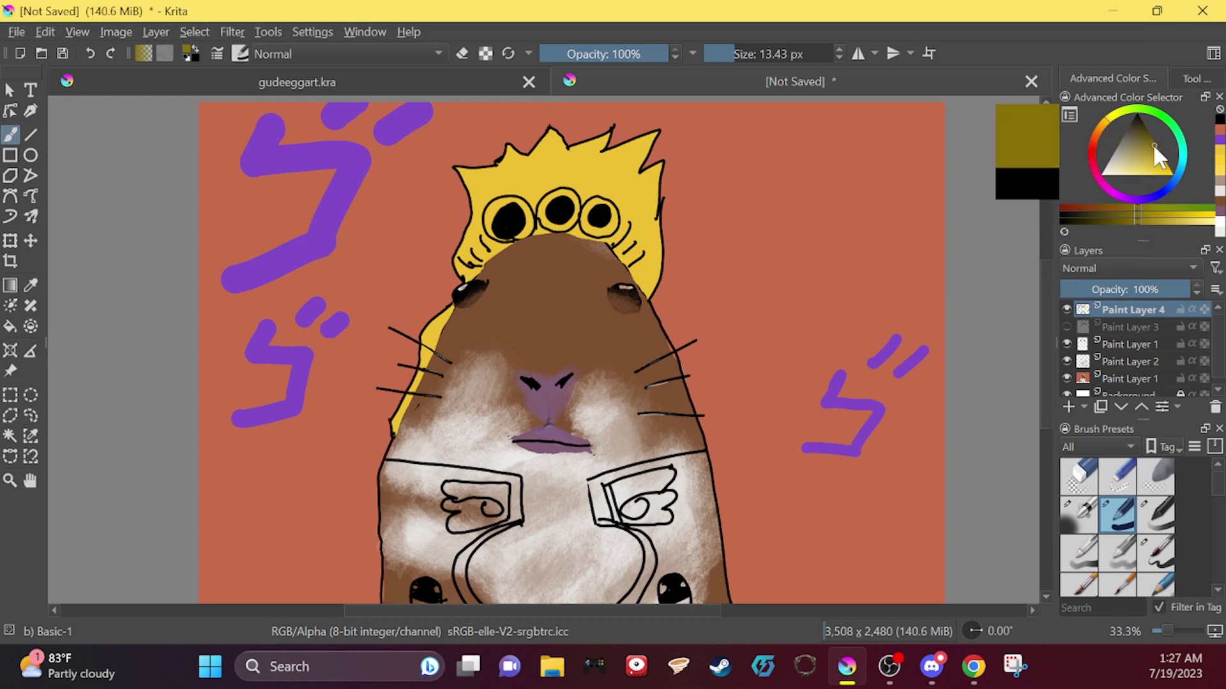
{"action": "mouse_move", "coordinate": [1154, 208]}
{"action": "left_mouse_down"}
{"action": "mouse_move", "coordinate": [1182, 217]}
{"action": "mouse_move", "coordinate": [1173, 204]}
{"action": "left_mouse_up"}
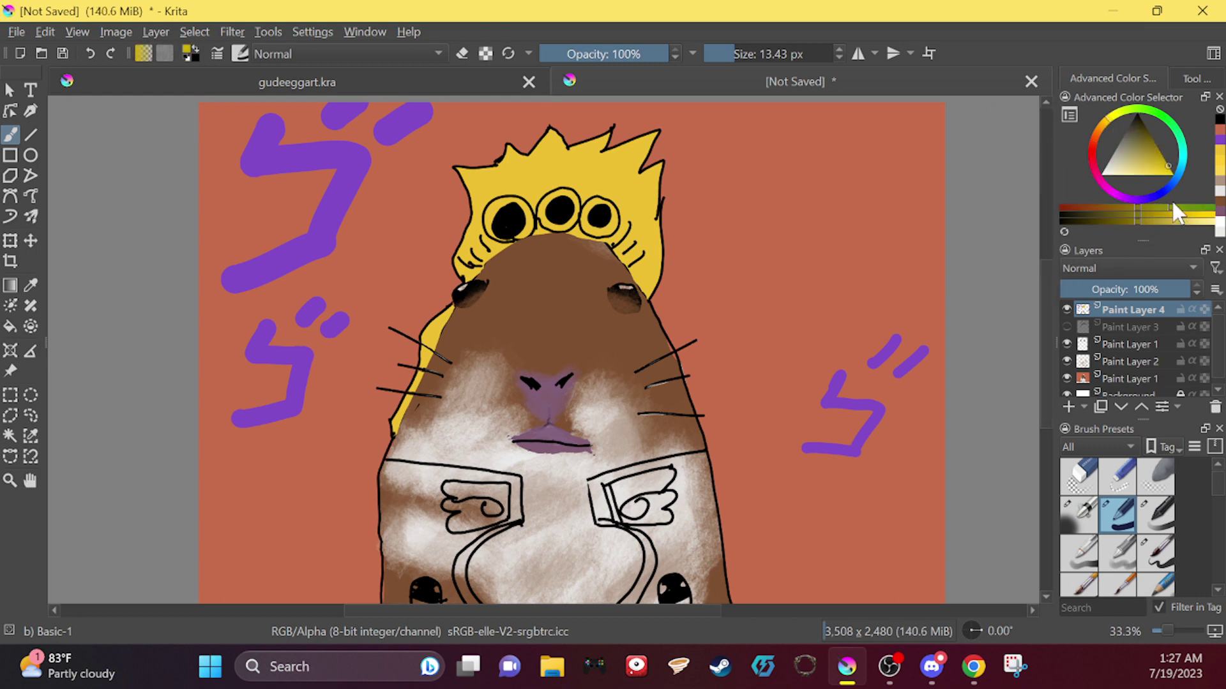
{"action": "left_click_drag", "start_coordinate": [597, 523], "coordinate": [623, 523]}
{"action": "left_click", "coordinate": [95, 55]}
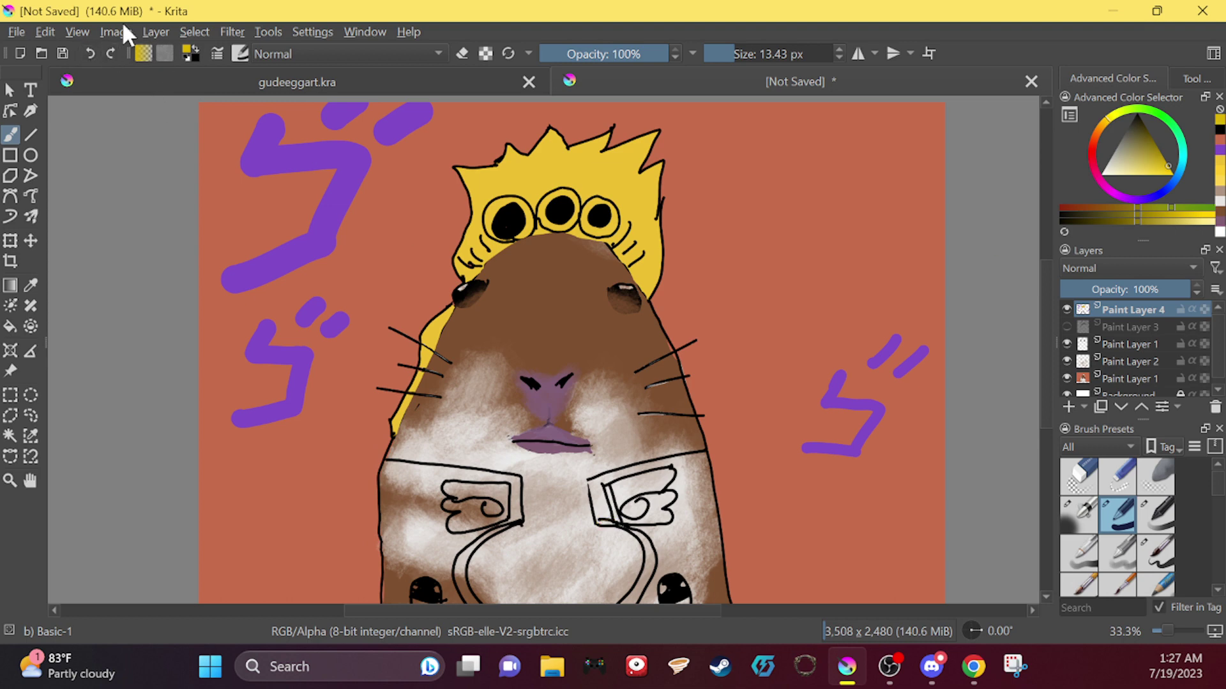
Step: Add a paint layer, then fill the band along the right belly curve with yellow on the lower Paint Layer 1, using a 41.62 px brush
{"action": "left_click", "coordinate": [1066, 408]}
{"action": "left_click", "coordinate": [1116, 385]}
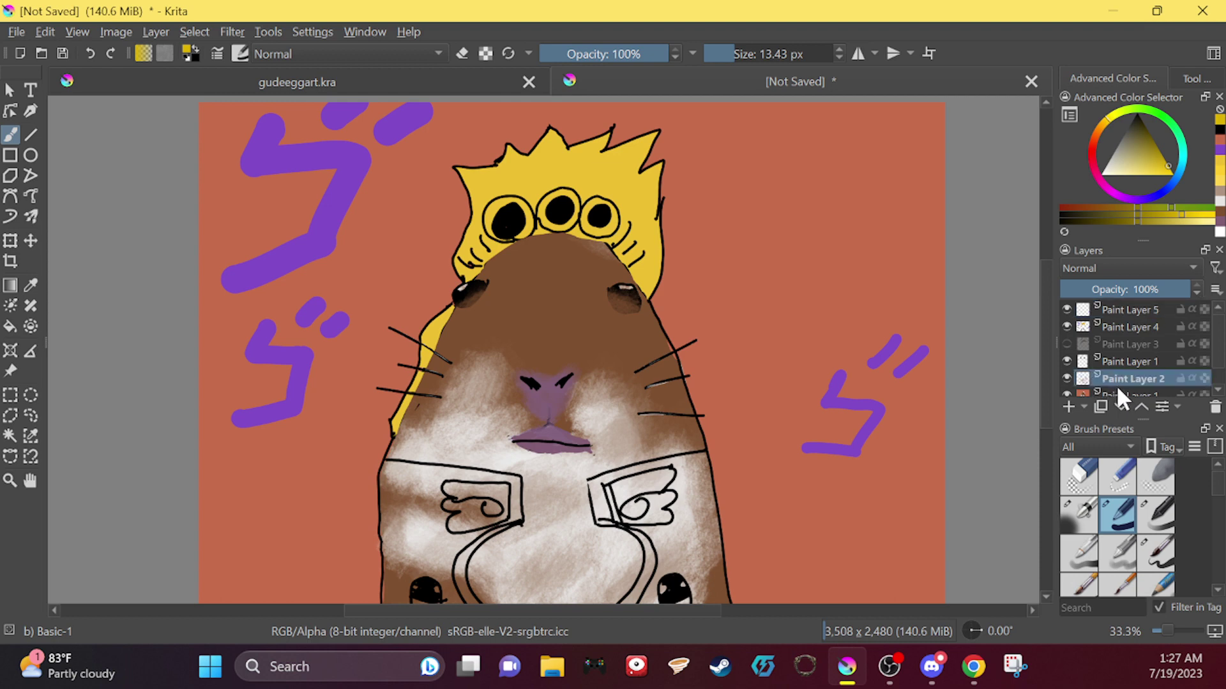
{"action": "left_click_drag", "start_coordinate": [598, 522], "coordinate": [623, 525]}
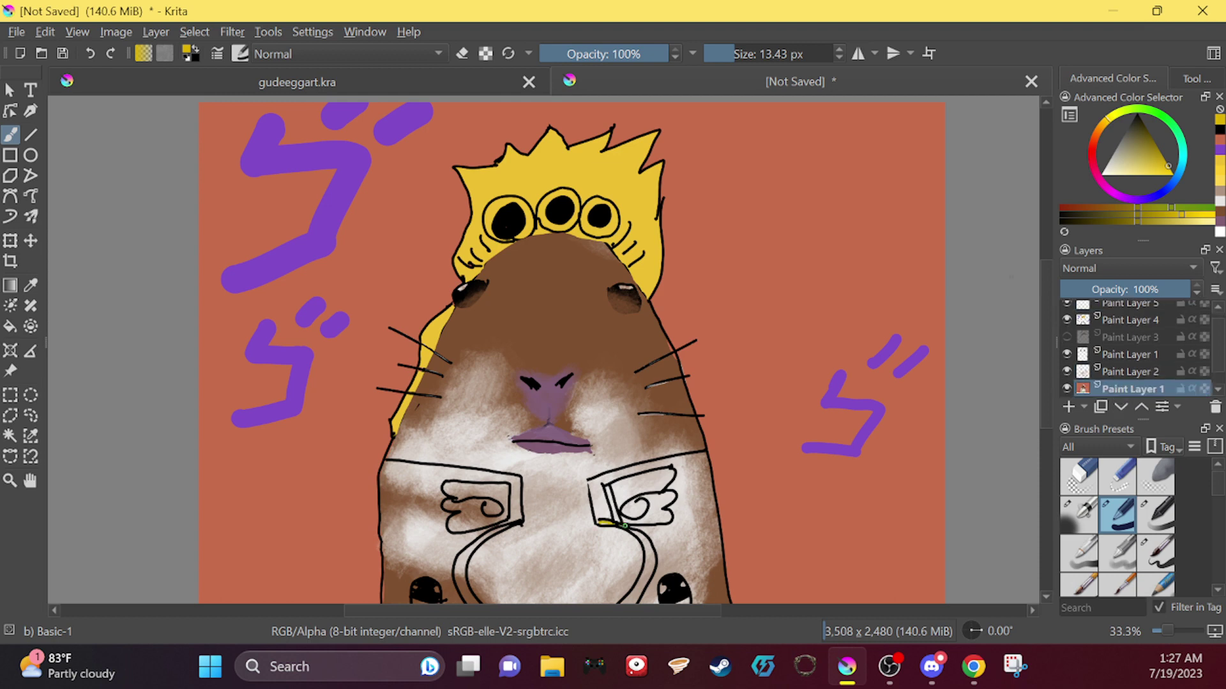
{"action": "left_click_drag", "start_coordinate": [733, 48], "coordinate": [749, 50]}
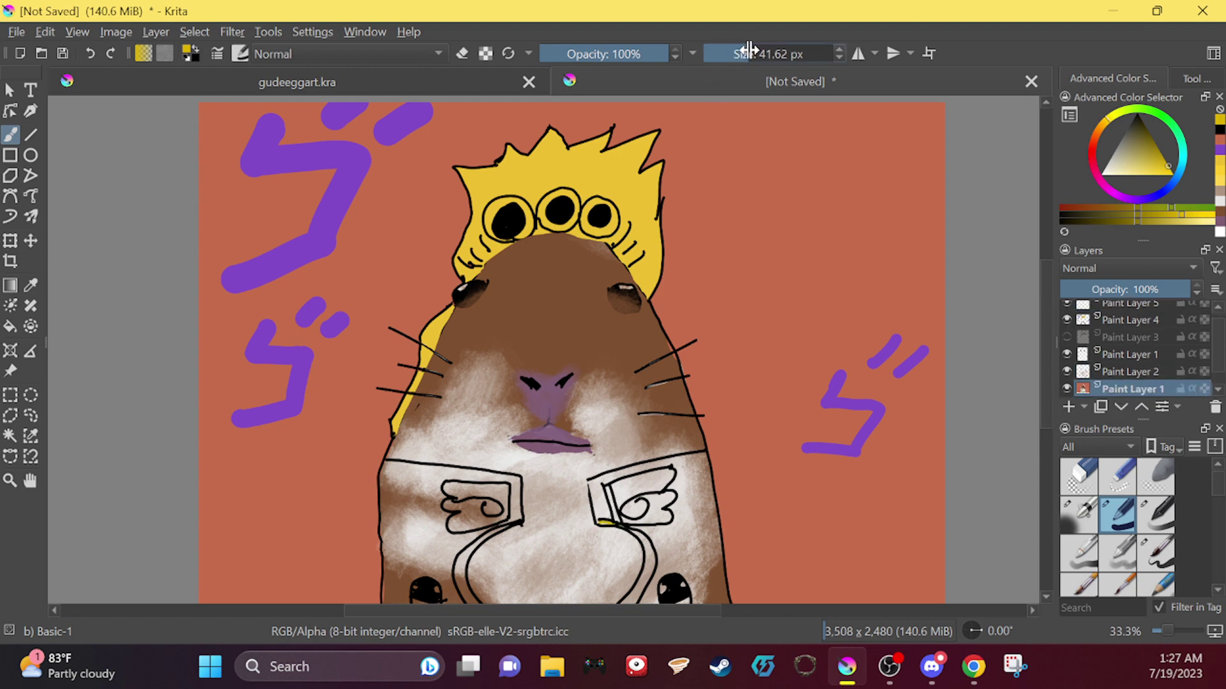
{"action": "left_click_drag", "start_coordinate": [638, 593], "coordinate": [627, 599]}
{"action": "mouse_move", "coordinate": [644, 558]}
{"action": "left_mouse_down"}
{"action": "mouse_move", "coordinate": [651, 586]}
{"action": "mouse_move", "coordinate": [640, 578]}
{"action": "mouse_move", "coordinate": [628, 600]}
{"action": "mouse_move", "coordinate": [650, 546]}
{"action": "mouse_move", "coordinate": [601, 524]}
{"action": "left_mouse_up"}
Step: Paint the band along the left belly curve yellow on Paint Layer 2, undoing the first attempt and repainting it
{"action": "left_click", "coordinate": [1123, 369]}
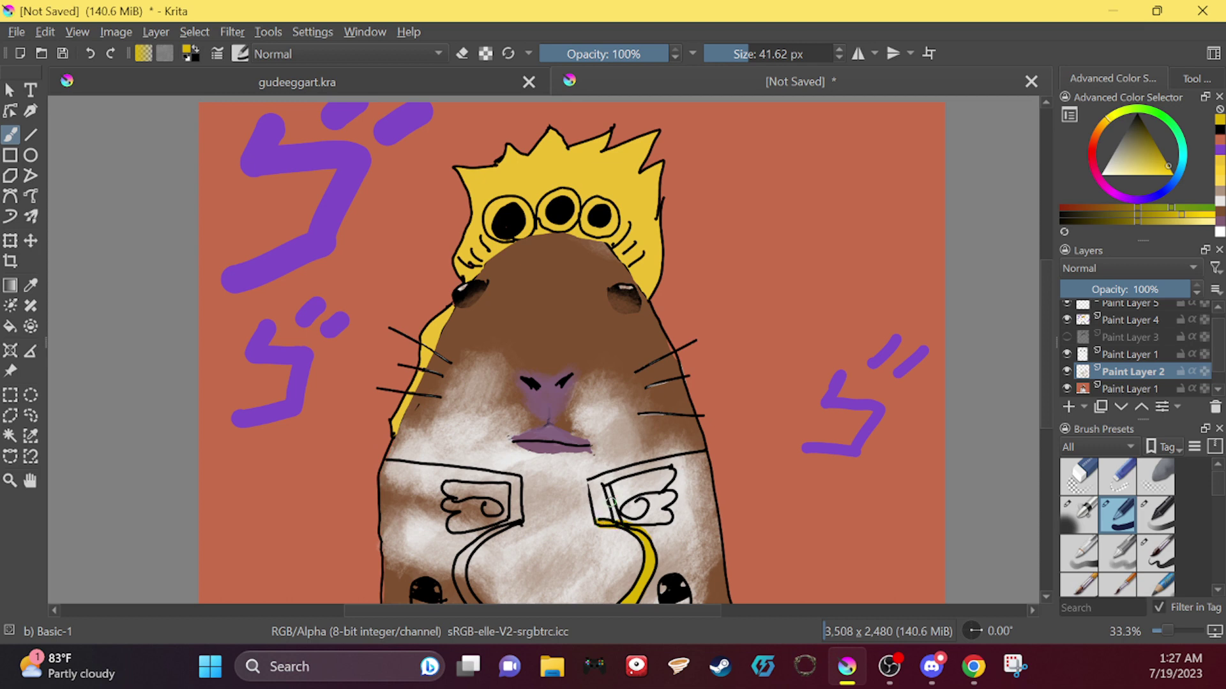
{"action": "left_click_drag", "start_coordinate": [520, 523], "coordinate": [471, 552]}
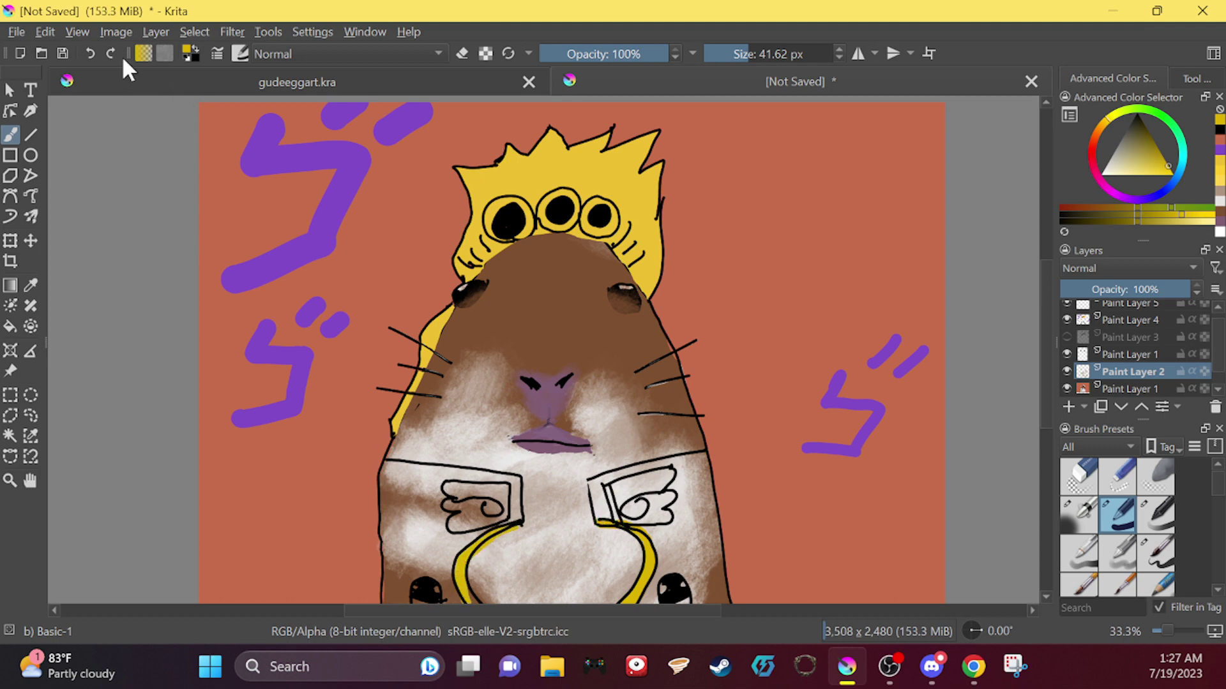
{"action": "key", "text": "ctrl+z"}
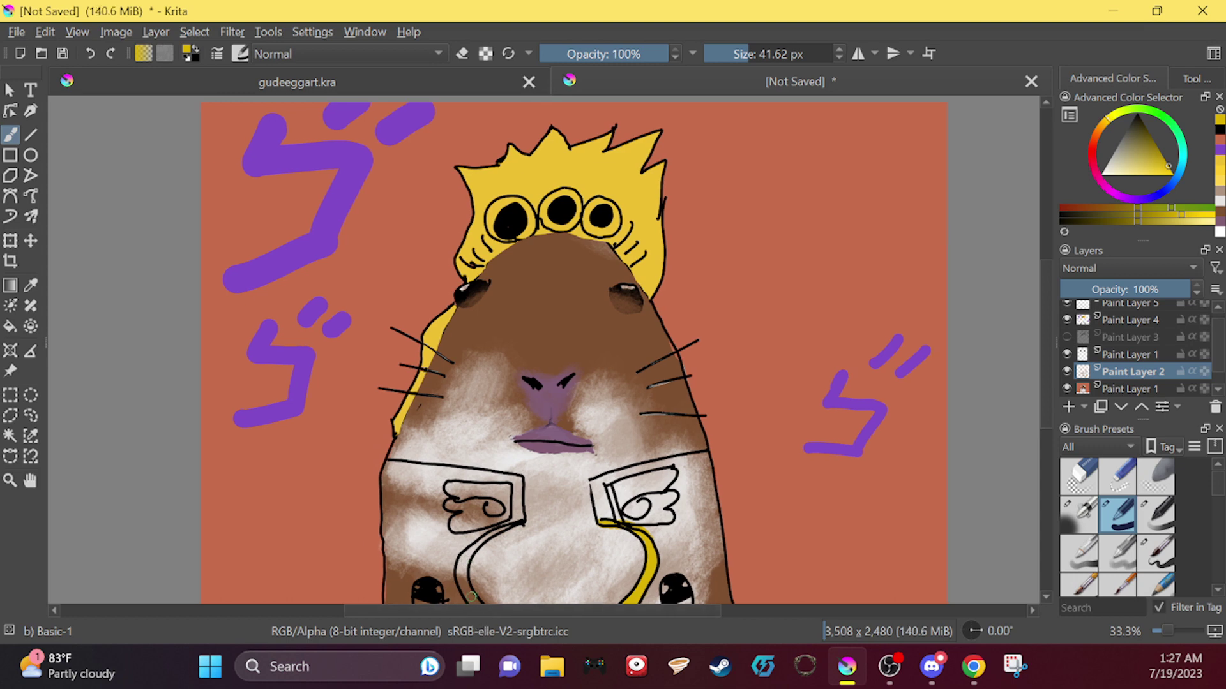
{"action": "mouse_move", "coordinate": [472, 601]}
{"action": "left_mouse_down"}
{"action": "mouse_move", "coordinate": [464, 558]}
{"action": "mouse_move", "coordinate": [518, 518]}
{"action": "left_mouse_up"}
Step: Fill both wing emblems on the chest with the same yellow, including the narrow strip beside the right wing
{"action": "left_click_drag", "start_coordinate": [611, 489], "coordinate": [622, 510]}
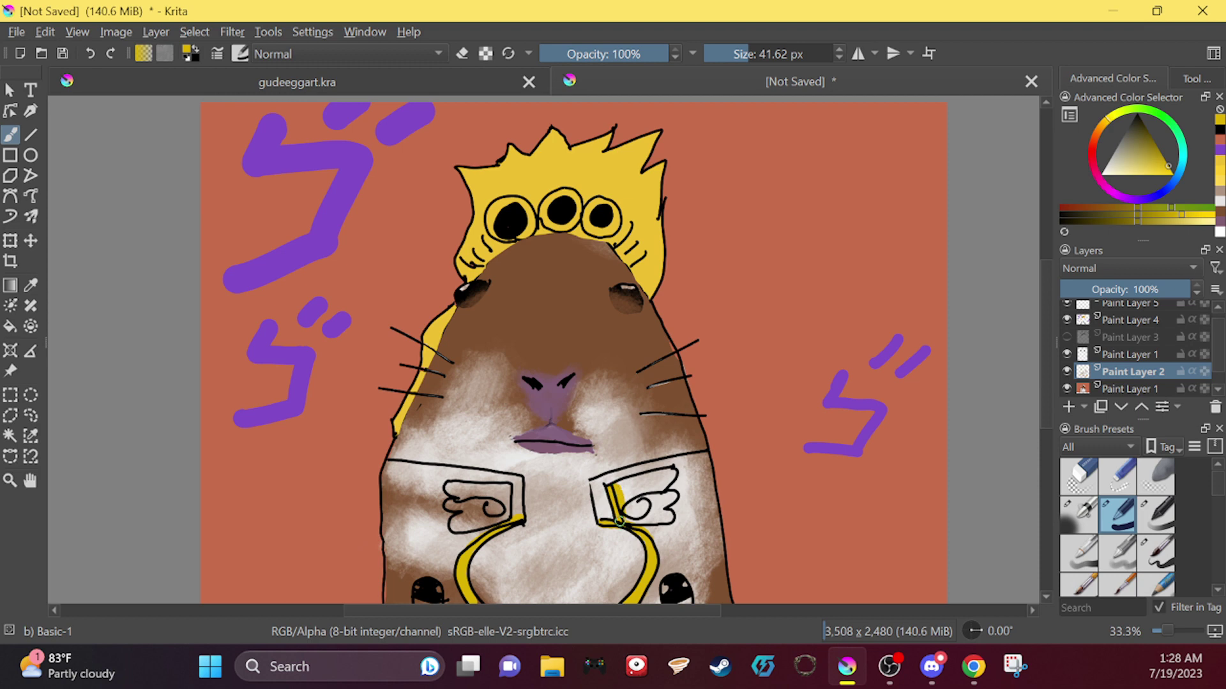
{"action": "left_click", "coordinate": [635, 512]}
{"action": "mouse_move", "coordinate": [635, 514]}
{"action": "left_mouse_down"}
{"action": "mouse_move", "coordinate": [670, 518]}
{"action": "mouse_move", "coordinate": [674, 496]}
{"action": "mouse_move", "coordinate": [660, 489]}
{"action": "mouse_move", "coordinate": [673, 473]}
{"action": "mouse_move", "coordinate": [616, 487]}
{"action": "mouse_move", "coordinate": [642, 485]}
{"action": "left_mouse_up"}
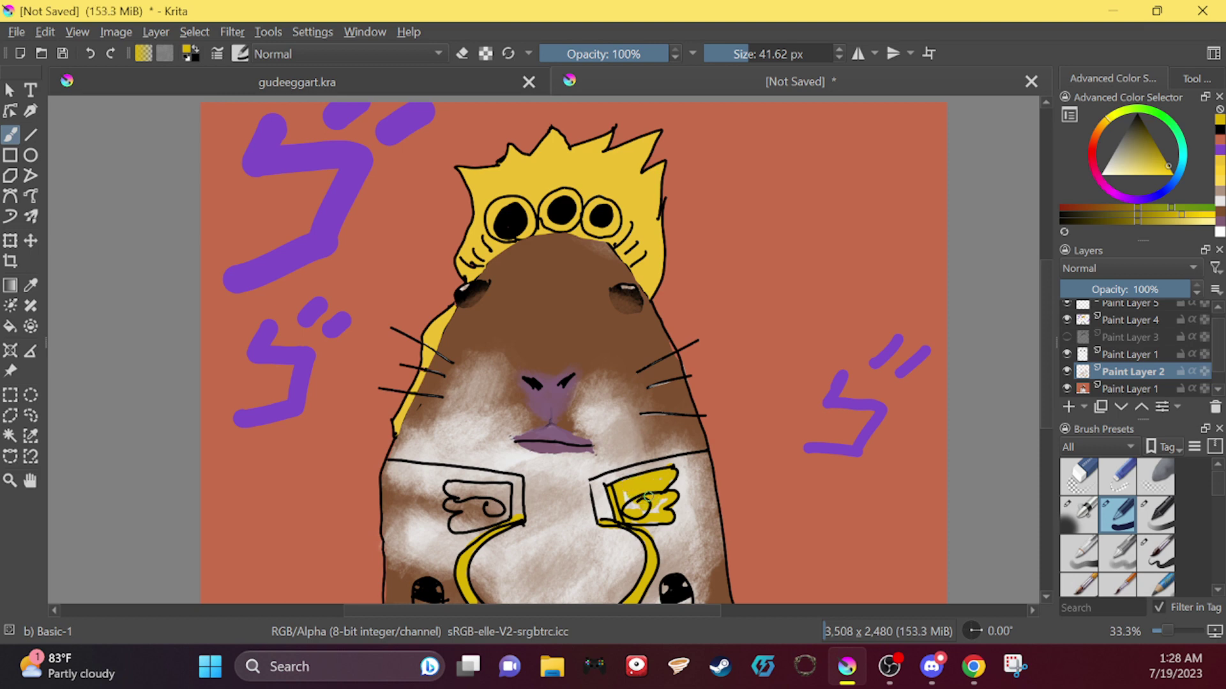
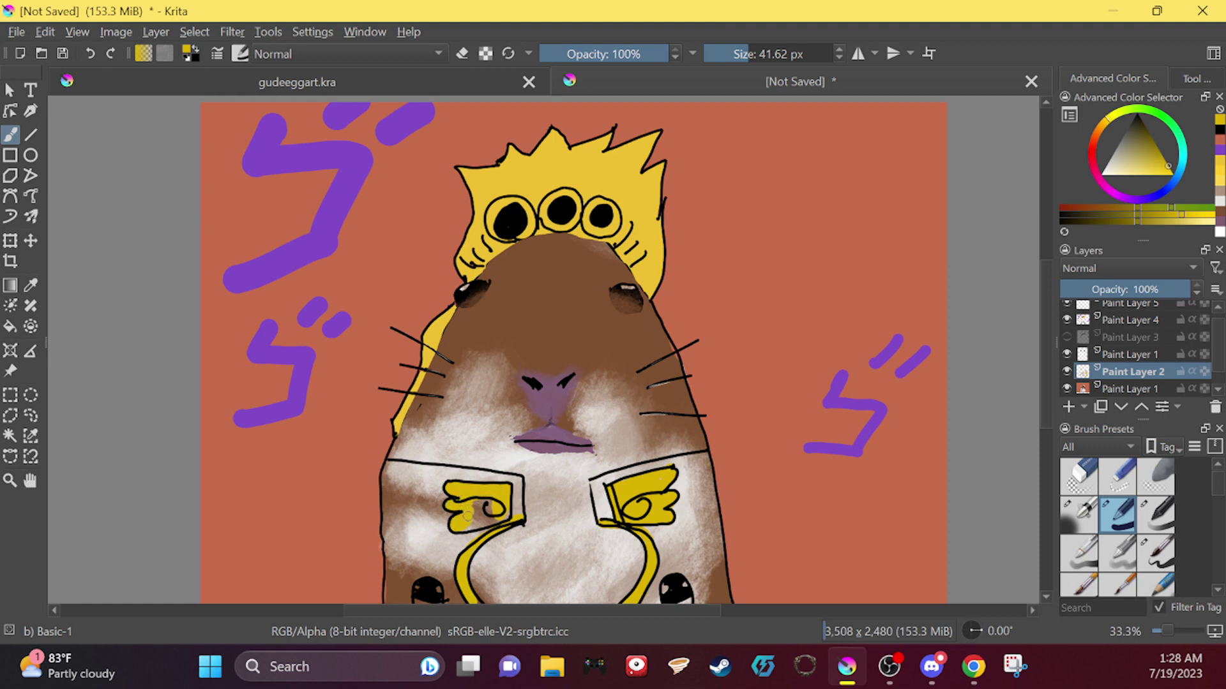
{"action": "left_click_drag", "start_coordinate": [467, 516], "coordinate": [473, 522]}
Step: Choose a magenta purple and paint a strip inside the body's right outline, below the chest line
{"action": "left_click", "coordinate": [1112, 191]}
{"action": "left_click_drag", "start_coordinate": [1130, 167], "coordinate": [1142, 159]}
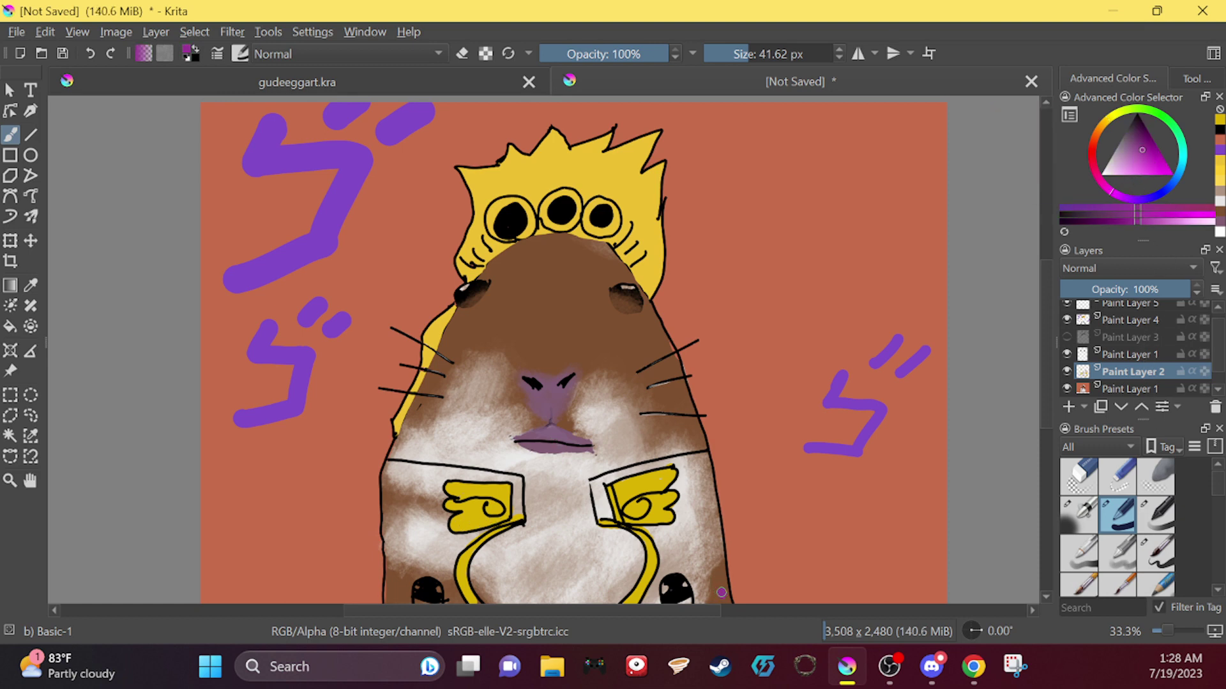
{"action": "left_click_drag", "start_coordinate": [723, 599], "coordinate": [706, 447]}
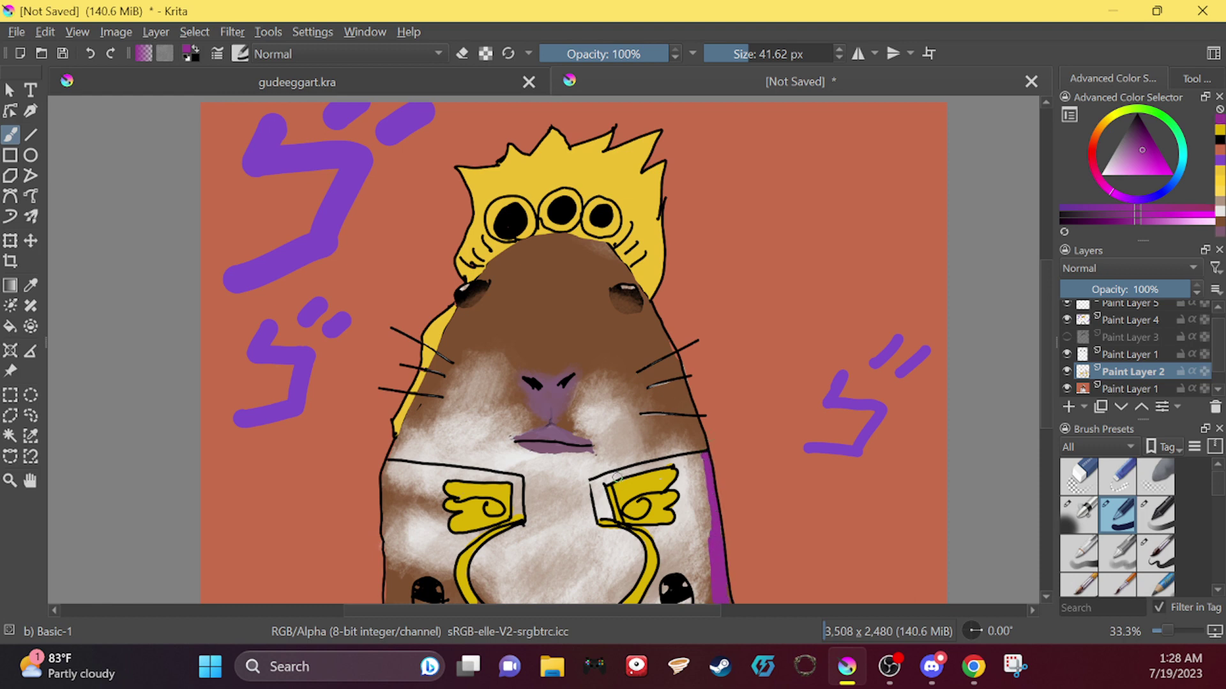
{"action": "left_click_drag", "start_coordinate": [595, 480], "coordinate": [692, 462]}
Step: Fill the frame band left of the right wing emblem and around its upper corner with purple, using 16.10 px and 11.07 px brushes
{"action": "scroll", "coordinate": [610, 524], "scroll_direction": "up", "scroll_amount": 4}
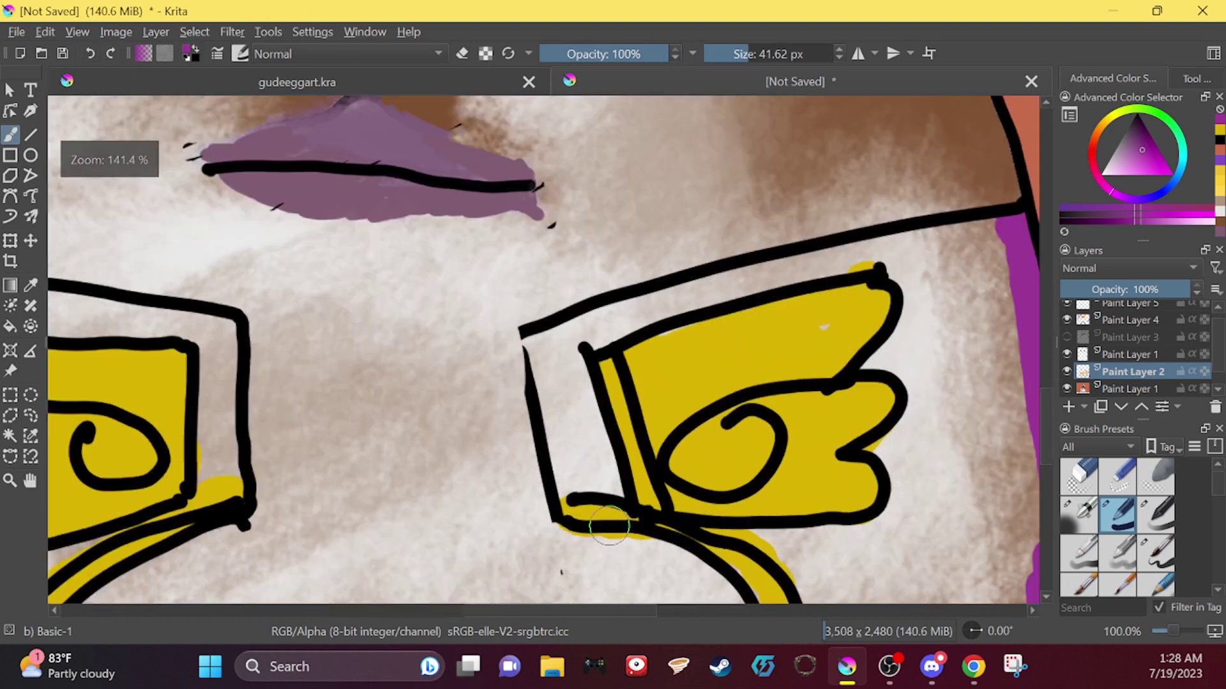
{"action": "left_click", "coordinate": [736, 45]}
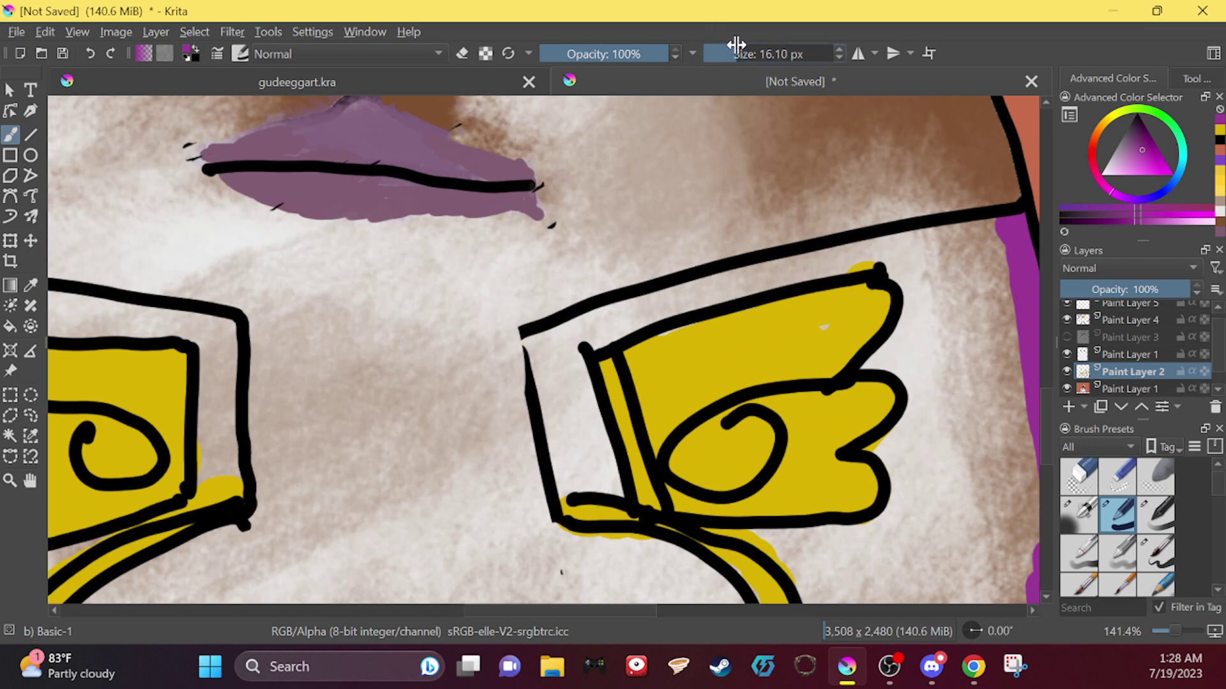
{"action": "mouse_move", "coordinate": [584, 383]}
{"action": "left_mouse_down"}
{"action": "mouse_move", "coordinate": [576, 353]}
{"action": "mouse_move", "coordinate": [619, 493]}
{"action": "mouse_move", "coordinate": [577, 482]}
{"action": "left_mouse_up"}
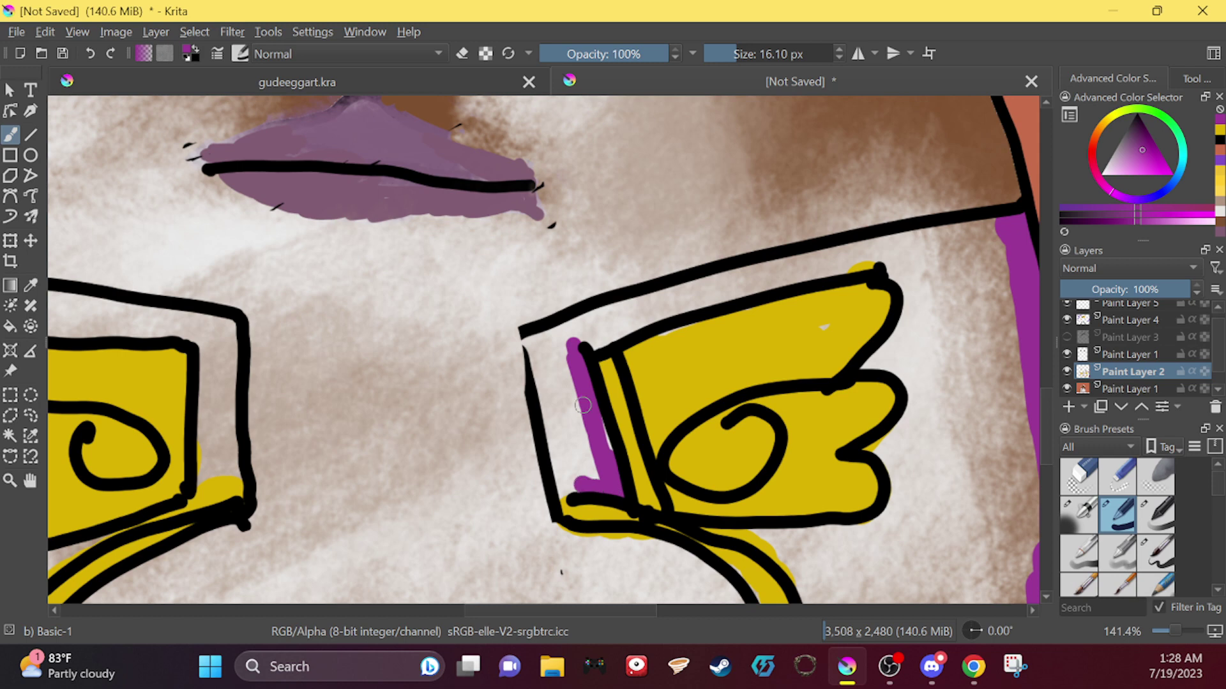
{"action": "left_click", "coordinate": [731, 54]}
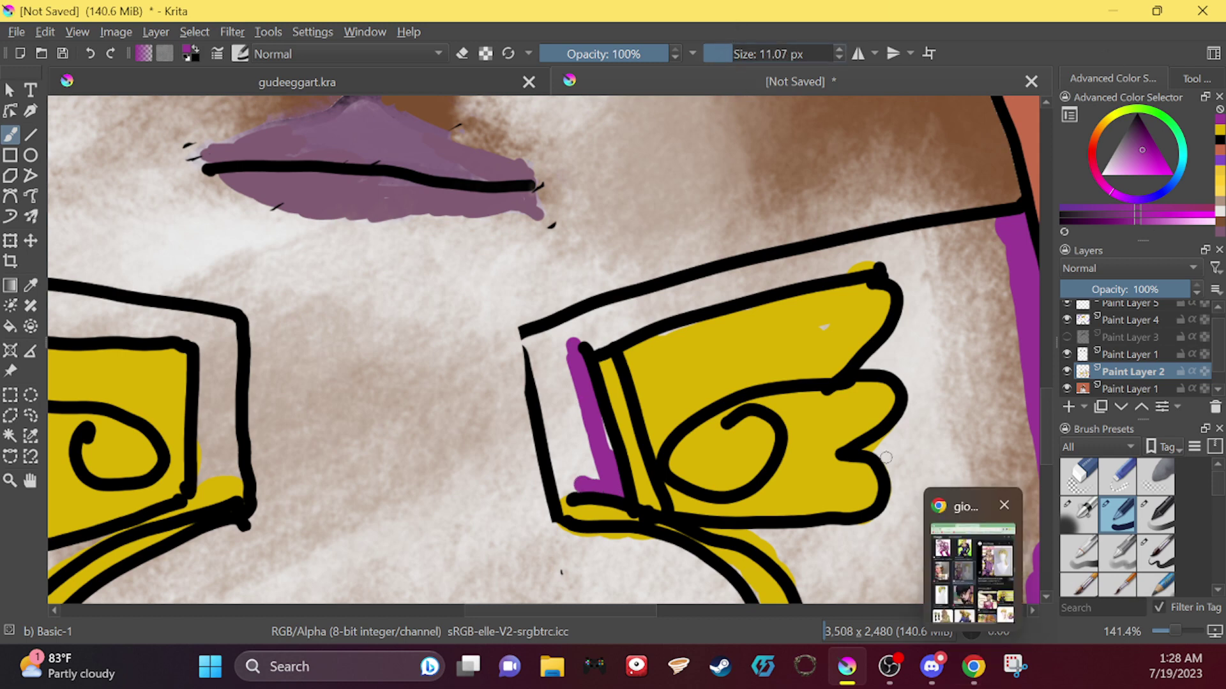
{"action": "key", "text": "plus"}
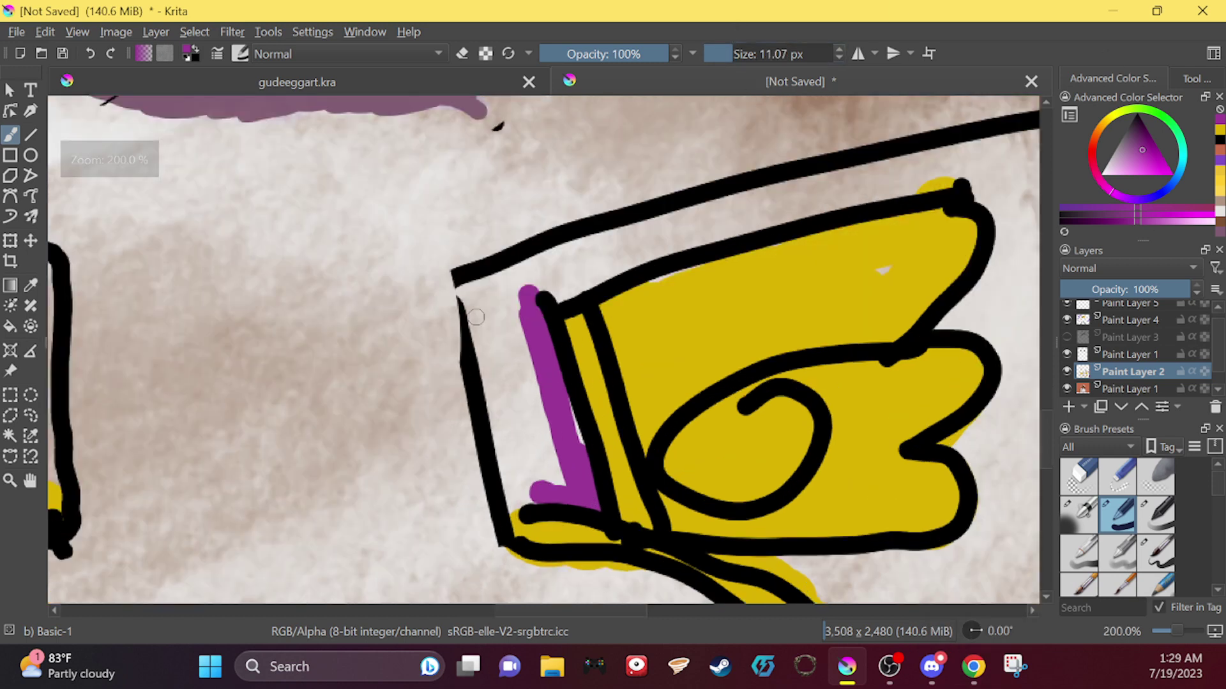
{"action": "mouse_move", "coordinate": [474, 306]}
{"action": "left_mouse_down"}
{"action": "mouse_move", "coordinate": [508, 498]}
{"action": "mouse_move", "coordinate": [503, 431]}
{"action": "mouse_move", "coordinate": [526, 503]}
{"action": "left_mouse_up"}
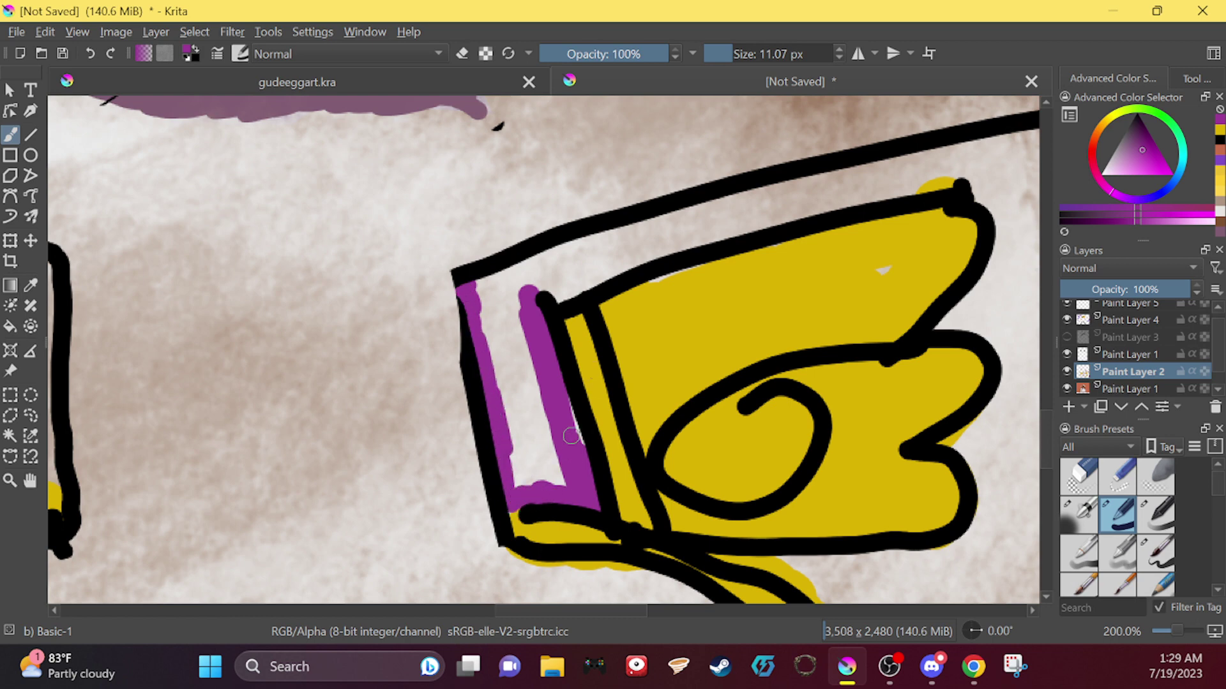
{"action": "left_click_drag", "start_coordinate": [571, 436], "coordinate": [553, 386]}
{"action": "mouse_move", "coordinate": [519, 304]}
{"action": "left_mouse_down"}
{"action": "mouse_move", "coordinate": [518, 271]}
{"action": "mouse_move", "coordinate": [502, 277]}
{"action": "mouse_move", "coordinate": [513, 275]}
{"action": "mouse_move", "coordinate": [519, 359]}
{"action": "mouse_move", "coordinate": [555, 460]}
{"action": "mouse_move", "coordinate": [536, 434]}
{"action": "mouse_move", "coordinate": [525, 478]}
{"action": "mouse_move", "coordinate": [516, 397]}
{"action": "mouse_move", "coordinate": [487, 298]}
{"action": "mouse_move", "coordinate": [475, 297]}
{"action": "mouse_move", "coordinate": [600, 269]}
{"action": "mouse_move", "coordinate": [534, 303]}
{"action": "mouse_move", "coordinate": [675, 232]}
{"action": "mouse_move", "coordinate": [519, 276]}
{"action": "left_mouse_up"}
Step: Cover the black bump at the frame's corner with purple on Paint Layer 5, and extend the purple above the wing on Paint Layer 2
{"action": "left_click", "coordinate": [1126, 355]}
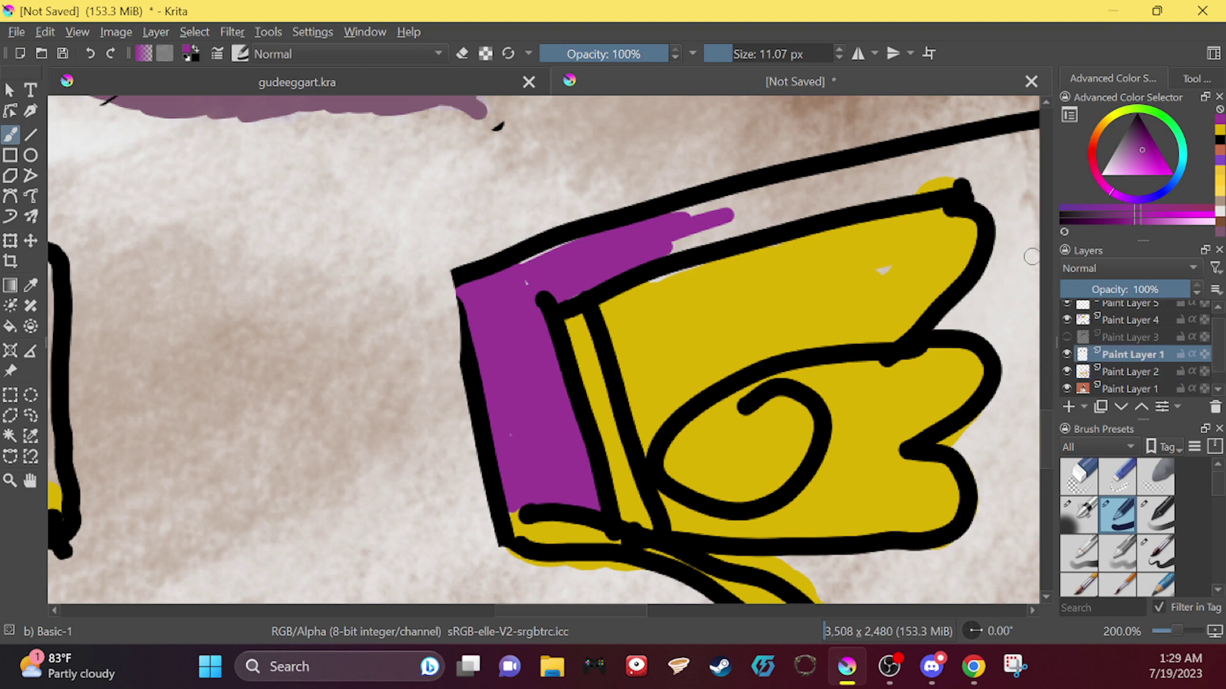
{"action": "left_click", "coordinate": [1111, 305]}
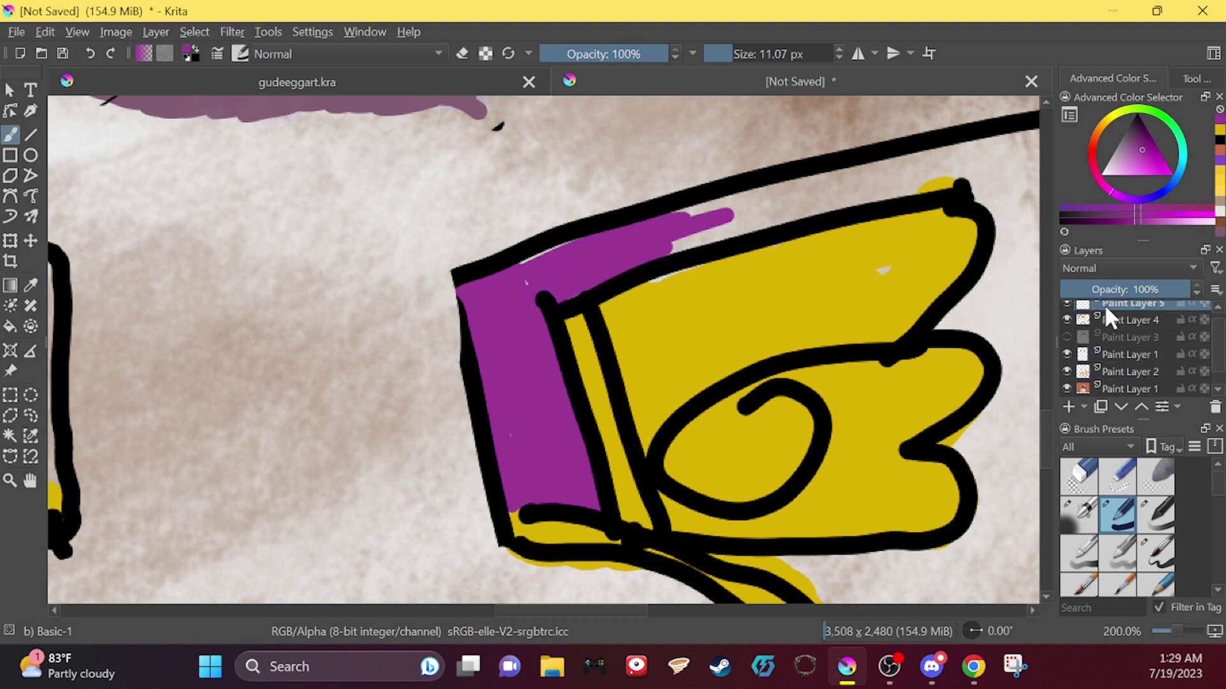
{"action": "mouse_move", "coordinate": [528, 288]}
{"action": "left_mouse_down"}
{"action": "mouse_move", "coordinate": [544, 298]}
{"action": "mouse_move", "coordinate": [581, 285]}
{"action": "mouse_move", "coordinate": [542, 255]}
{"action": "mouse_move", "coordinate": [635, 228]}
{"action": "left_mouse_up"}
{"action": "left_click_drag", "start_coordinate": [522, 267], "coordinate": [467, 283]}
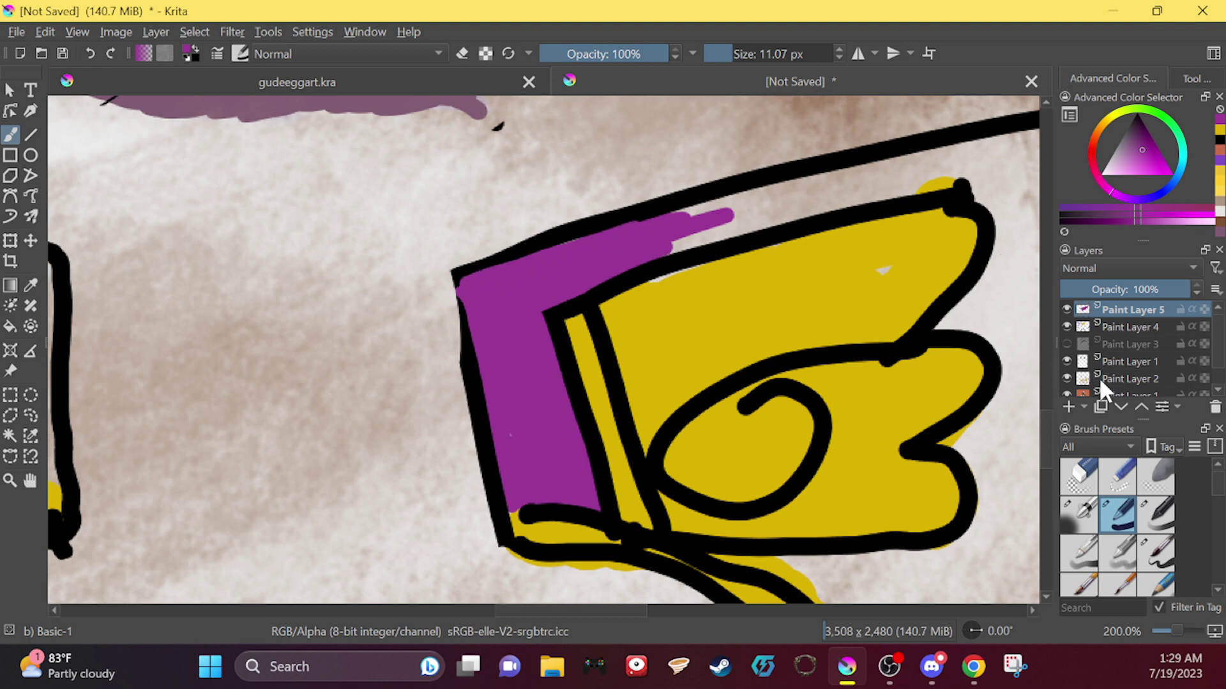
{"action": "left_click", "coordinate": [1123, 379]}
{"action": "mouse_move", "coordinate": [662, 221]}
{"action": "left_mouse_down"}
{"action": "mouse_move", "coordinate": [753, 195]}
{"action": "mouse_move", "coordinate": [683, 233]}
{"action": "mouse_move", "coordinate": [964, 182]}
{"action": "mouse_move", "coordinate": [855, 187]}
{"action": "mouse_move", "coordinate": [884, 190]}
{"action": "mouse_move", "coordinate": [849, 198]}
{"action": "mouse_move", "coordinate": [907, 192]}
{"action": "mouse_move", "coordinate": [782, 185]}
{"action": "mouse_move", "coordinate": [919, 165]}
{"action": "left_mouse_up"}
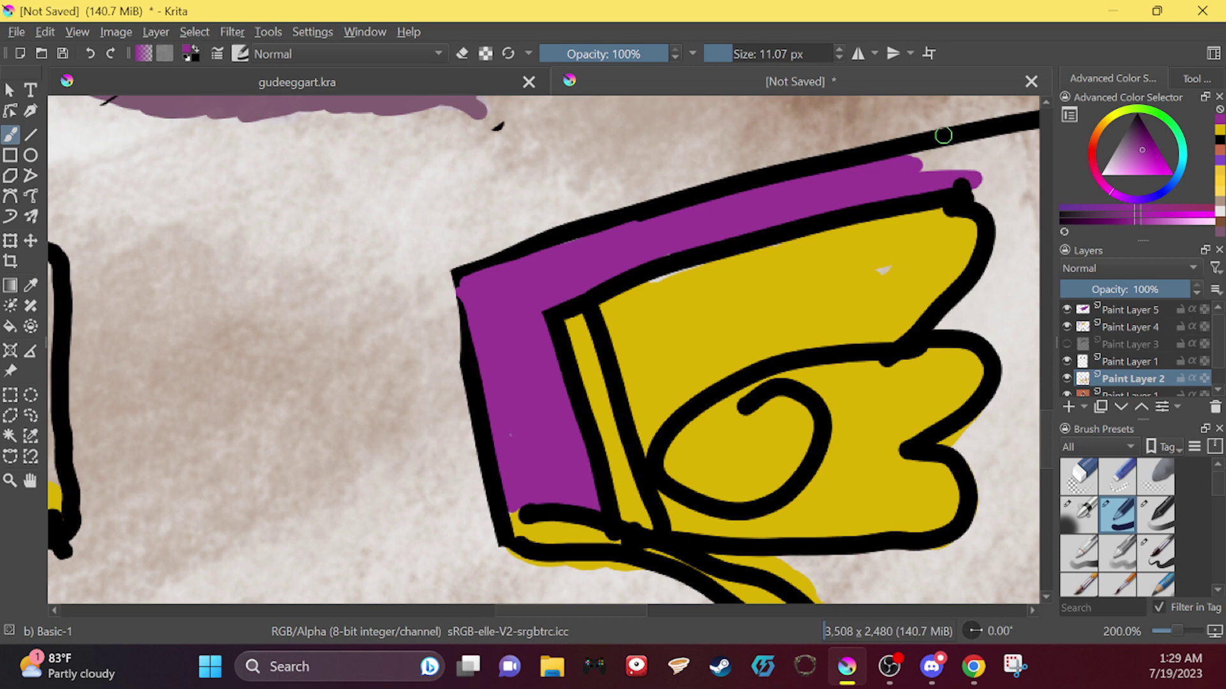
{"action": "right_click", "coordinate": [708, 273]}
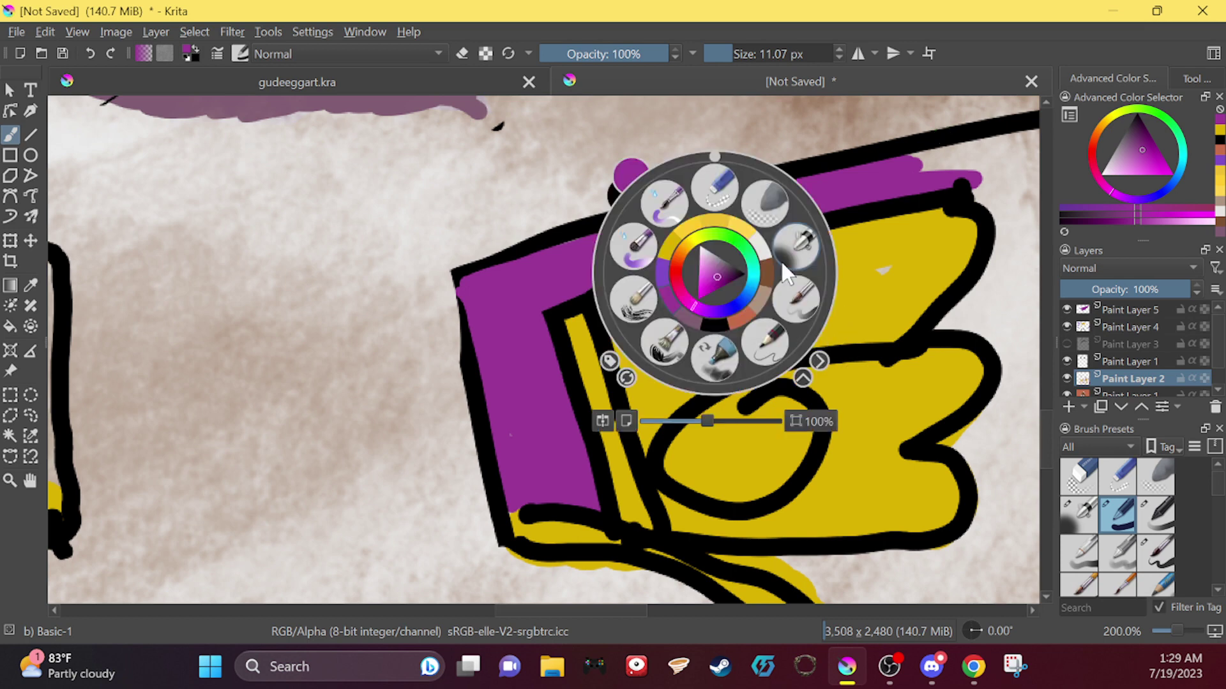
{"action": "key", "text": "e"}
{"action": "left_click", "coordinate": [772, 96]}
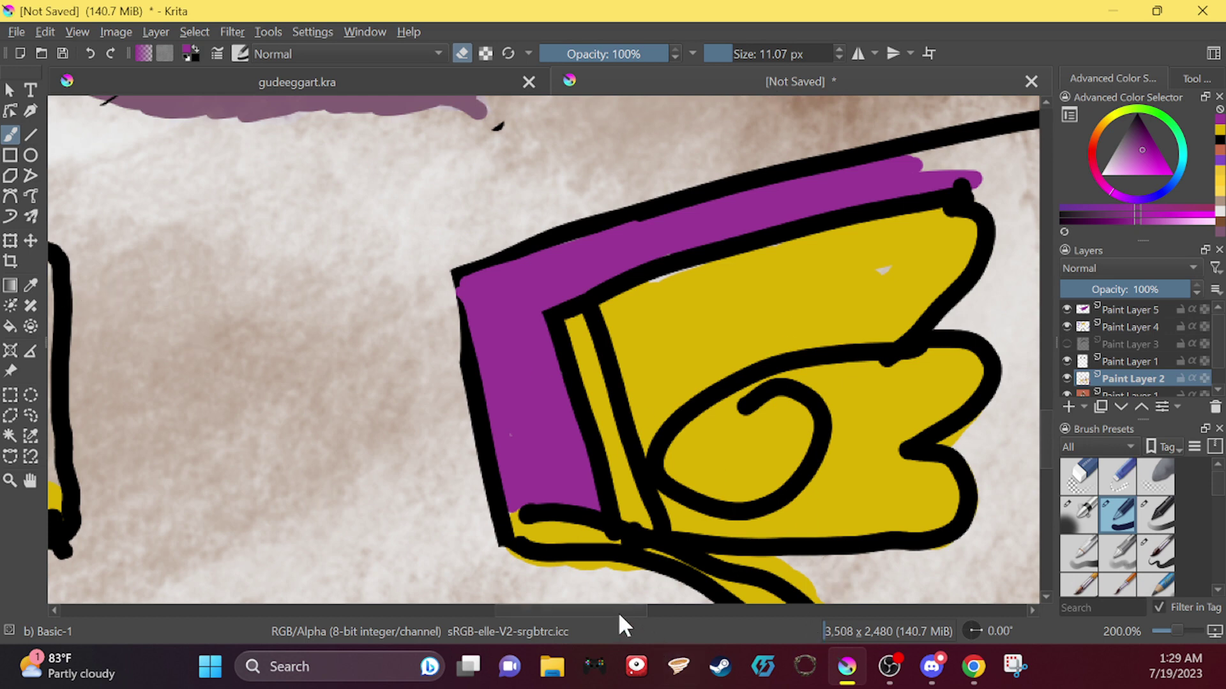
{"action": "left_click_drag", "start_coordinate": [624, 606], "coordinate": [671, 607]}
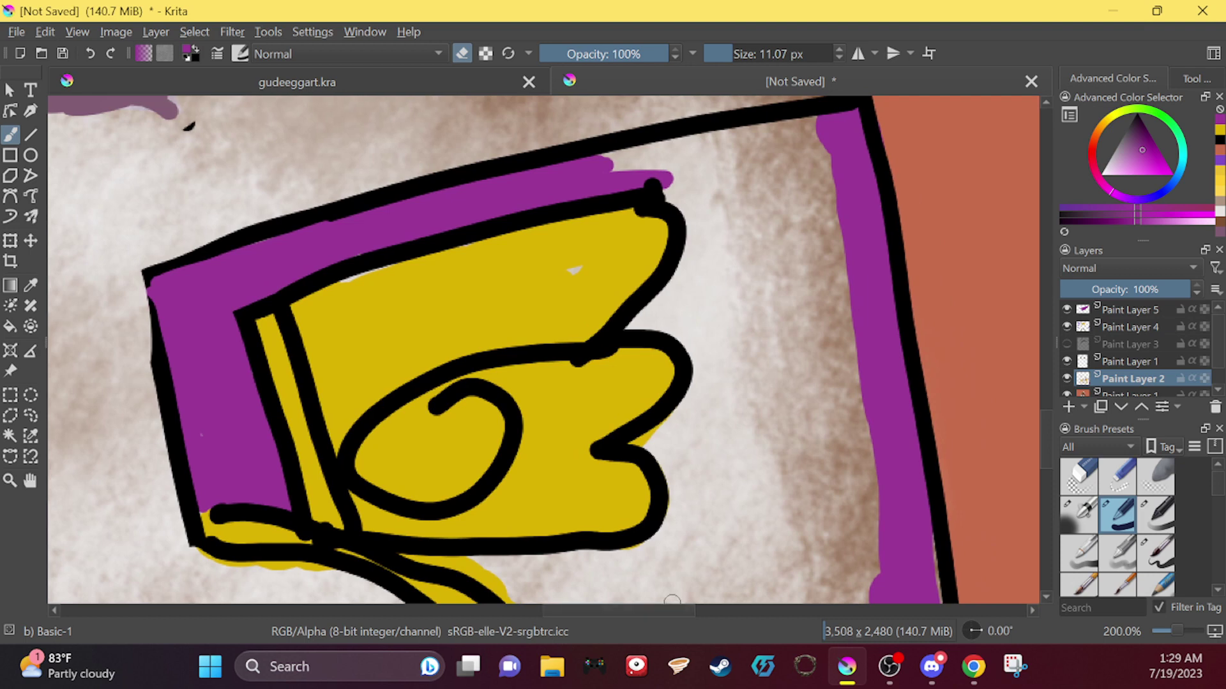
{"action": "left_click_drag", "start_coordinate": [271, 421], "coordinate": [281, 350]}
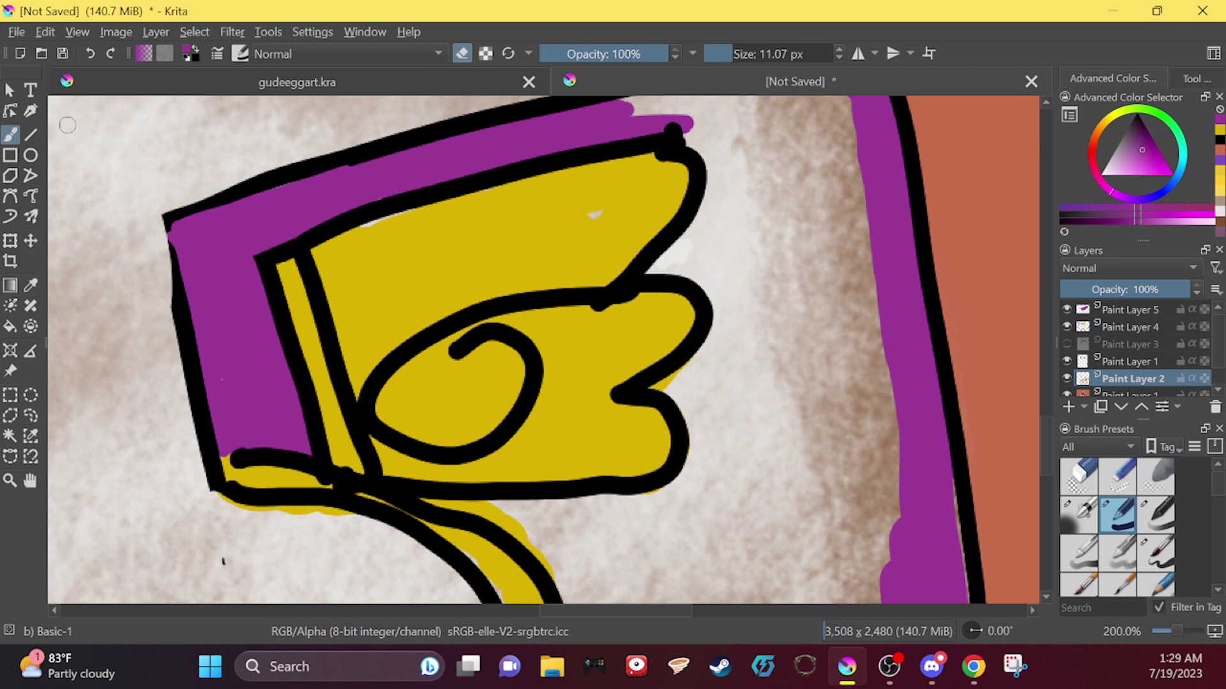
{"action": "left_click", "coordinate": [464, 54]}
Step: Fill the area between the right wing emblem's feather tips, the chest line and the body's right outline with purple
{"action": "mouse_move", "coordinate": [741, 303]}
{"action": "left_mouse_down"}
{"action": "mouse_move", "coordinate": [713, 349]}
{"action": "mouse_move", "coordinate": [648, 389]}
{"action": "left_mouse_up"}
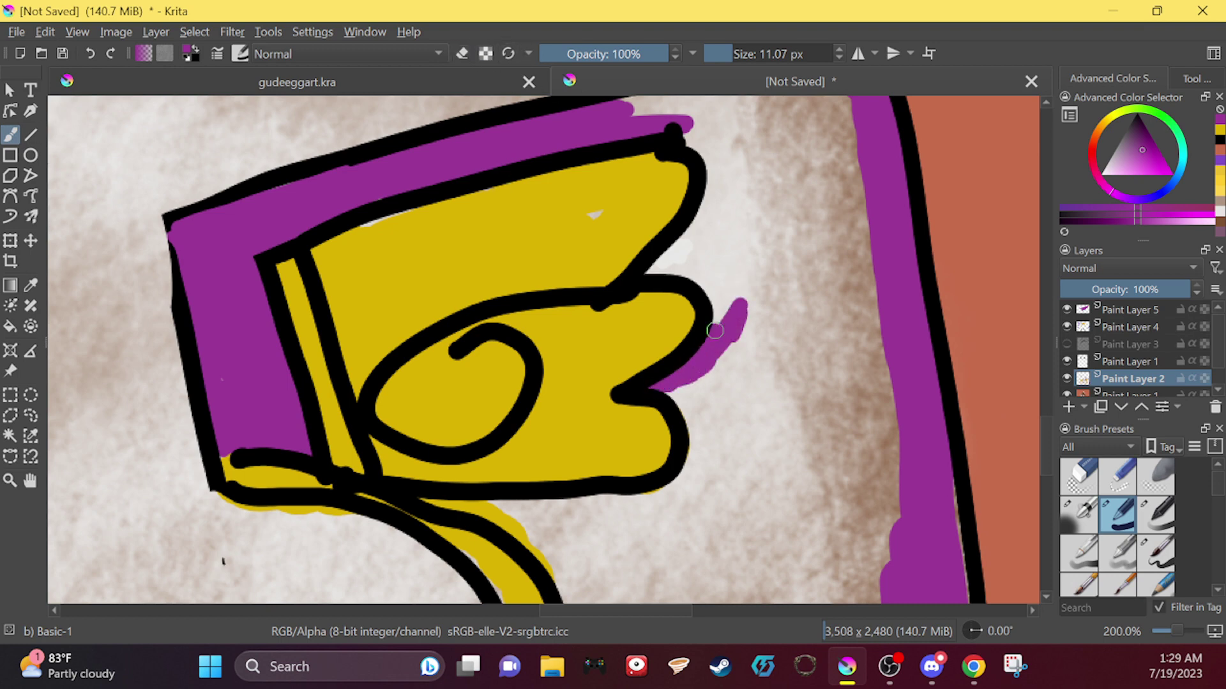
{"action": "left_click_drag", "start_coordinate": [715, 331], "coordinate": [728, 265]}
{"action": "left_click", "coordinate": [30, 480]}
{"action": "left_click_drag", "start_coordinate": [293, 357], "coordinate": [115, 440]}
{"action": "left_click", "coordinate": [10, 134]}
{"action": "mouse_move", "coordinate": [513, 333]}
{"action": "left_mouse_down"}
{"action": "mouse_move", "coordinate": [480, 349]}
{"action": "mouse_move", "coordinate": [541, 264]}
{"action": "mouse_move", "coordinate": [507, 346]}
{"action": "mouse_move", "coordinate": [506, 361]}
{"action": "mouse_move", "coordinate": [535, 372]}
{"action": "mouse_move", "coordinate": [529, 397]}
{"action": "mouse_move", "coordinate": [518, 352]}
{"action": "mouse_move", "coordinate": [528, 304]}
{"action": "mouse_move", "coordinate": [539, 348]}
{"action": "mouse_move", "coordinate": [538, 274]}
{"action": "mouse_move", "coordinate": [572, 303]}
{"action": "mouse_move", "coordinate": [578, 341]}
{"action": "mouse_move", "coordinate": [587, 302]}
{"action": "mouse_move", "coordinate": [611, 309]}
{"action": "mouse_move", "coordinate": [632, 268]}
{"action": "mouse_move", "coordinate": [589, 298]}
{"action": "mouse_move", "coordinate": [610, 271]}
{"action": "mouse_move", "coordinate": [572, 289]}
{"action": "mouse_move", "coordinate": [611, 251]}
{"action": "mouse_move", "coordinate": [544, 290]}
{"action": "mouse_move", "coordinate": [516, 228]}
{"action": "left_mouse_up"}
{"action": "mouse_move", "coordinate": [434, 190]}
{"action": "left_mouse_down"}
{"action": "mouse_move", "coordinate": [604, 156]}
{"action": "mouse_move", "coordinate": [578, 194]}
{"action": "mouse_move", "coordinate": [644, 162]}
{"action": "mouse_move", "coordinate": [556, 253]}
{"action": "mouse_move", "coordinate": [567, 249]}
{"action": "mouse_move", "coordinate": [604, 204]}
{"action": "mouse_move", "coordinate": [603, 182]}
{"action": "mouse_move", "coordinate": [528, 195]}
{"action": "left_mouse_up"}
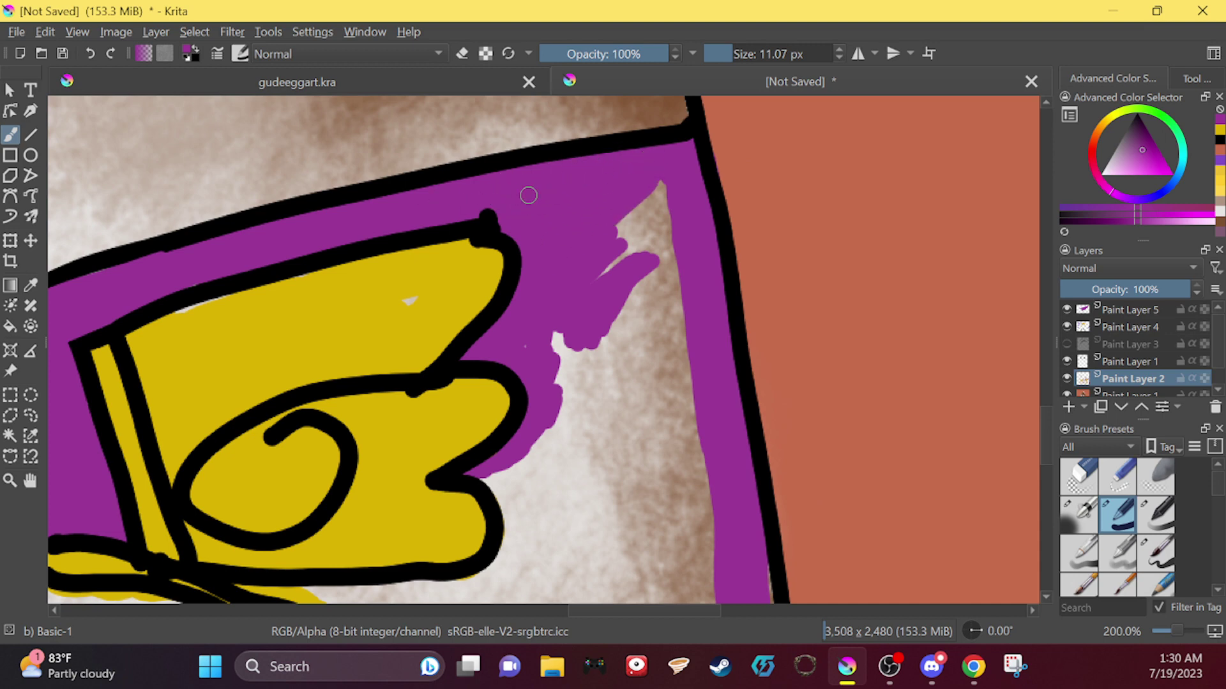
{"action": "mouse_move", "coordinate": [661, 255]}
{"action": "left_mouse_down"}
{"action": "mouse_move", "coordinate": [676, 192]}
{"action": "mouse_move", "coordinate": [599, 255]}
{"action": "mouse_move", "coordinate": [676, 240]}
{"action": "mouse_move", "coordinate": [675, 398]}
{"action": "mouse_move", "coordinate": [706, 438]}
{"action": "mouse_move", "coordinate": [673, 447]}
{"action": "mouse_move", "coordinate": [633, 305]}
{"action": "mouse_move", "coordinate": [599, 300]}
{"action": "mouse_move", "coordinate": [572, 317]}
{"action": "mouse_move", "coordinate": [544, 400]}
{"action": "mouse_move", "coordinate": [553, 501]}
{"action": "left_mouse_up"}
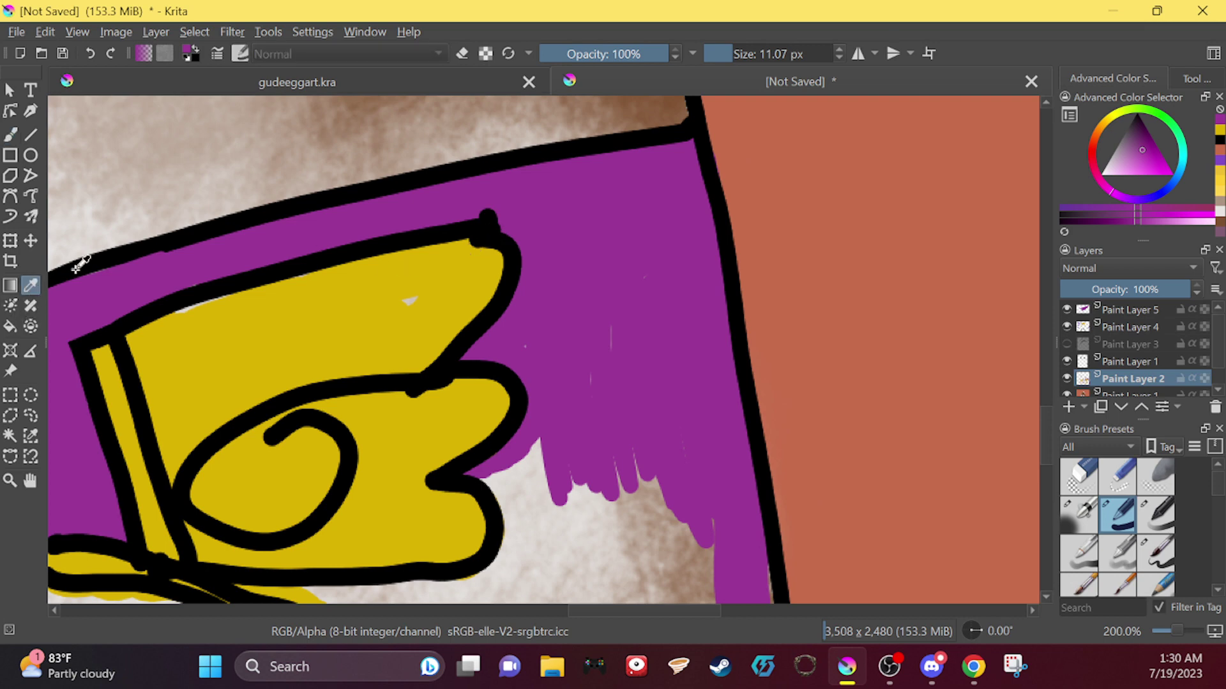
Step: Sample the right wing emblem's yellow, darken it to an olive shade, and set the brush size to 8.37 px
{"action": "left_click", "coordinate": [147, 357], "text": "ctrl"}
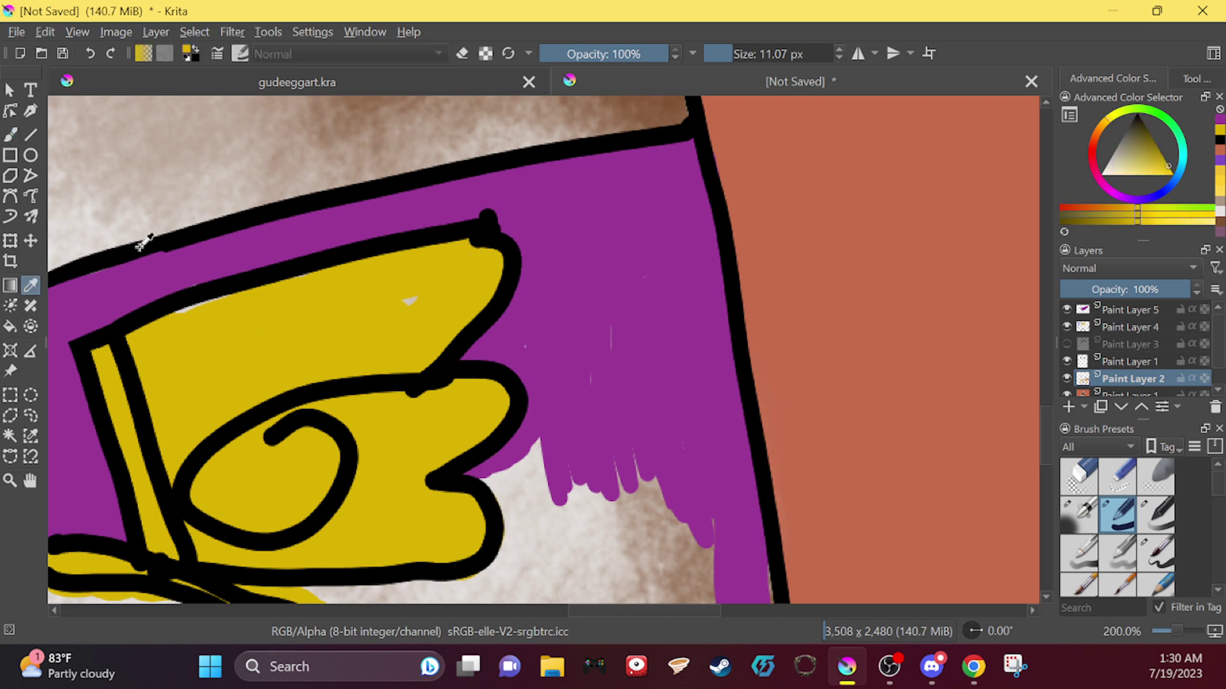
{"action": "left_click", "coordinate": [1149, 138]}
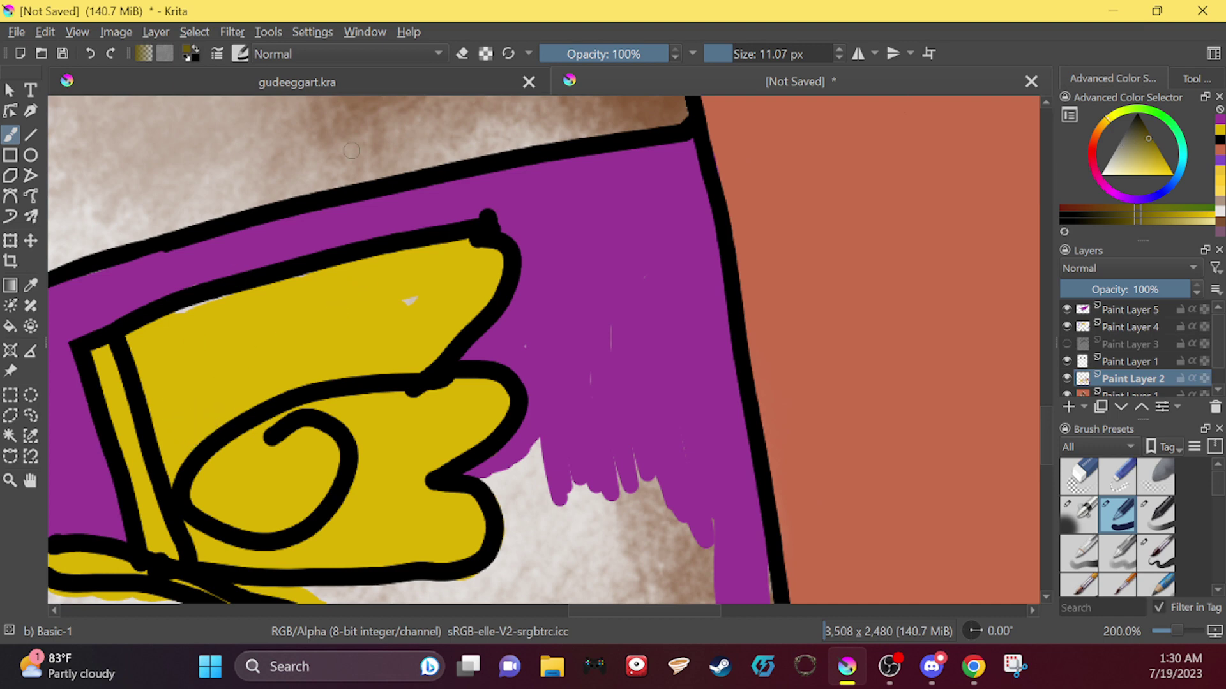
{"action": "key", "text": "bracketleft"}
{"action": "key", "text": "bracketleft"}
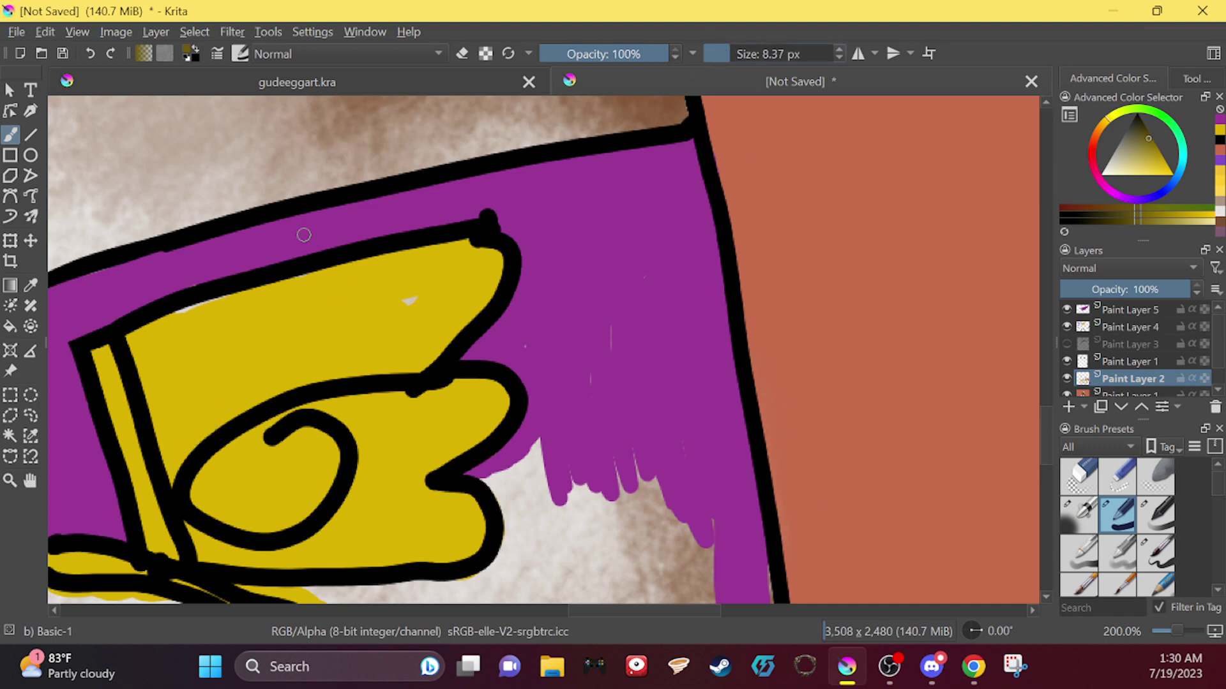
{"action": "mouse_move", "coordinate": [460, 496]}
{"action": "left_mouse_down"}
{"action": "mouse_move", "coordinate": [475, 540]}
{"action": "mouse_move", "coordinate": [459, 560]}
{"action": "mouse_move", "coordinate": [481, 534]}
{"action": "mouse_move", "coordinate": [477, 515]}
{"action": "mouse_move", "coordinate": [475, 544]}
{"action": "mouse_move", "coordinate": [454, 487]}
{"action": "left_mouse_up"}
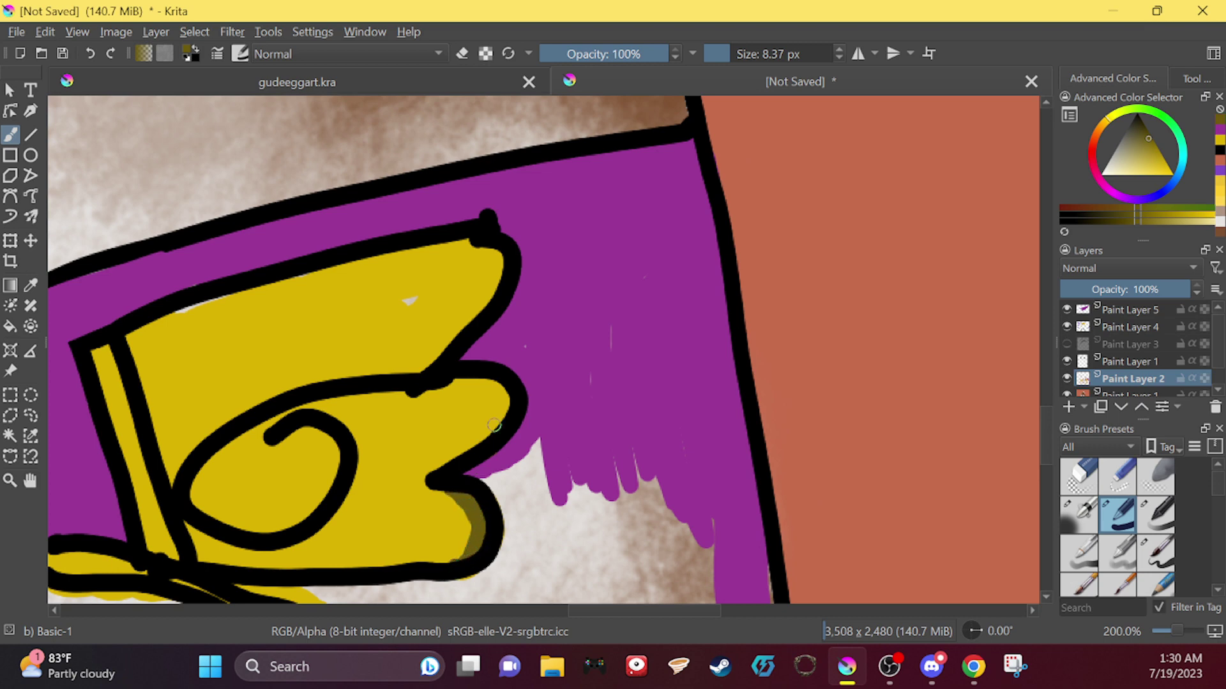
{"action": "left_click", "coordinate": [94, 51]}
{"action": "left_click", "coordinate": [89, 53]}
Step: Fill the narrow bar along the right wing emblem's inner edge with dark olive
{"action": "mouse_move", "coordinate": [101, 393]}
{"action": "left_mouse_down"}
{"action": "mouse_move", "coordinate": [103, 354]}
{"action": "mouse_move", "coordinate": [134, 453]}
{"action": "mouse_move", "coordinate": [119, 383]}
{"action": "mouse_move", "coordinate": [112, 402]}
{"action": "left_mouse_up"}
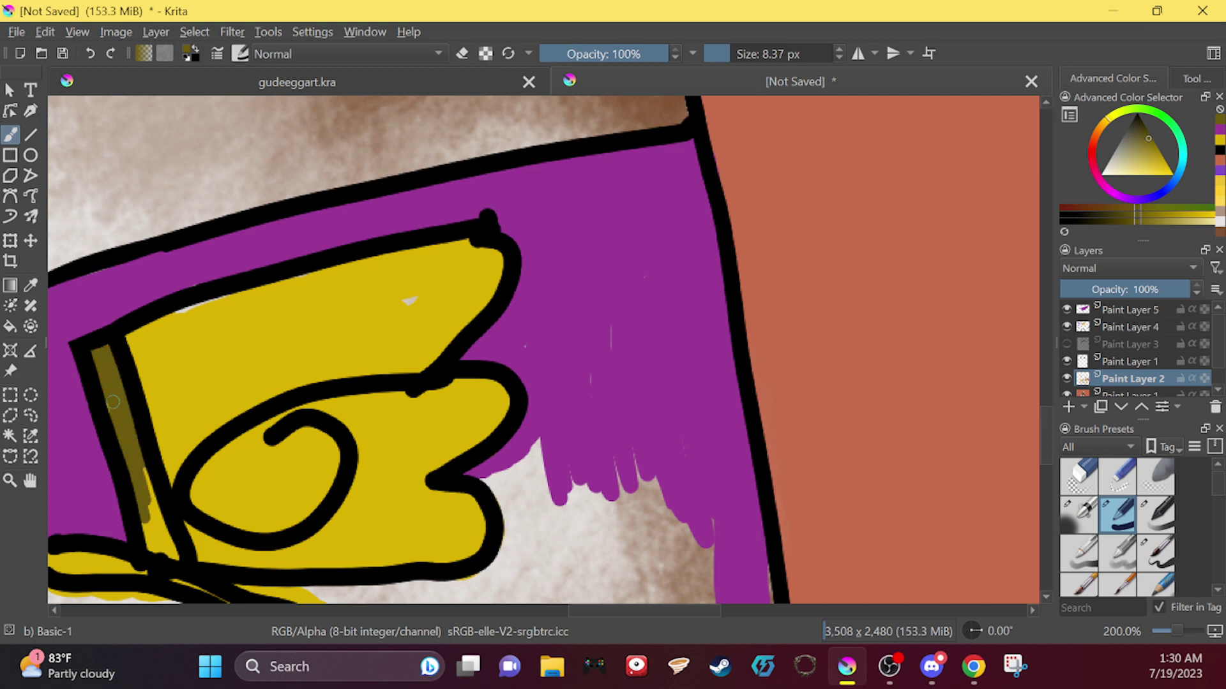
{"action": "mouse_move", "coordinate": [139, 469]}
{"action": "left_mouse_down"}
{"action": "mouse_move", "coordinate": [165, 543]}
{"action": "mouse_move", "coordinate": [144, 522]}
{"action": "left_mouse_up"}
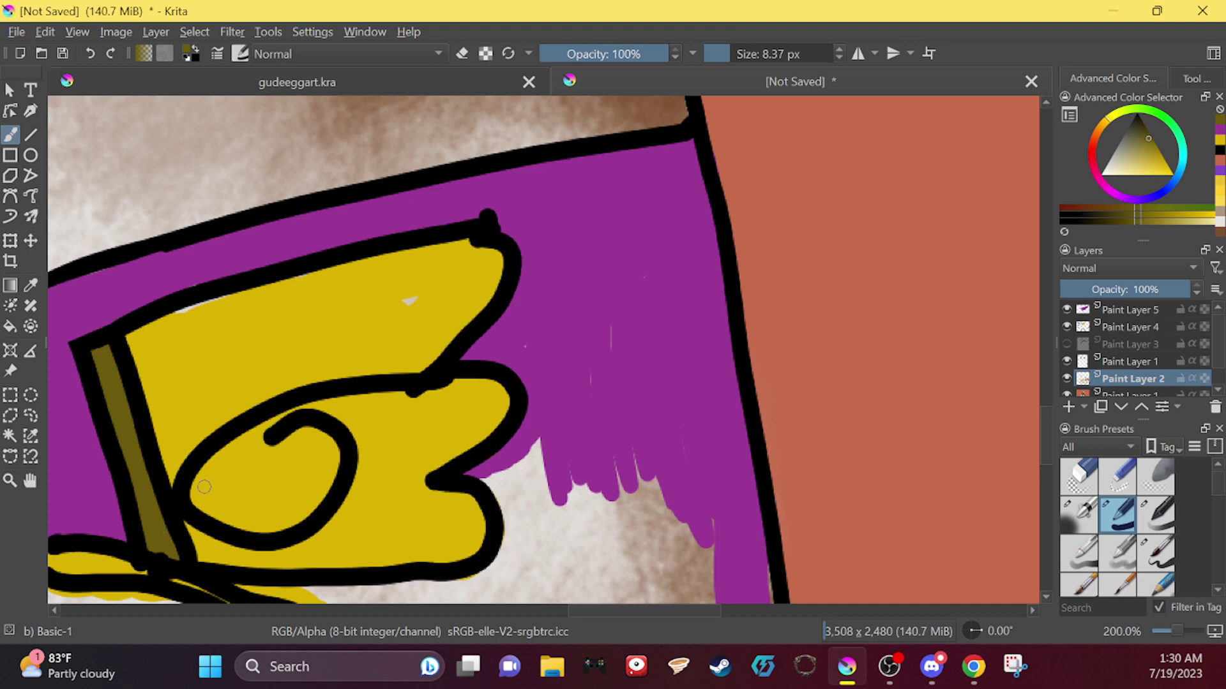
{"action": "mouse_move", "coordinate": [290, 444]}
{"action": "left_mouse_down"}
{"action": "mouse_move", "coordinate": [329, 433]}
{"action": "mouse_move", "coordinate": [340, 480]}
{"action": "mouse_move", "coordinate": [320, 431]}
{"action": "mouse_move", "coordinate": [282, 440]}
{"action": "left_mouse_up"}
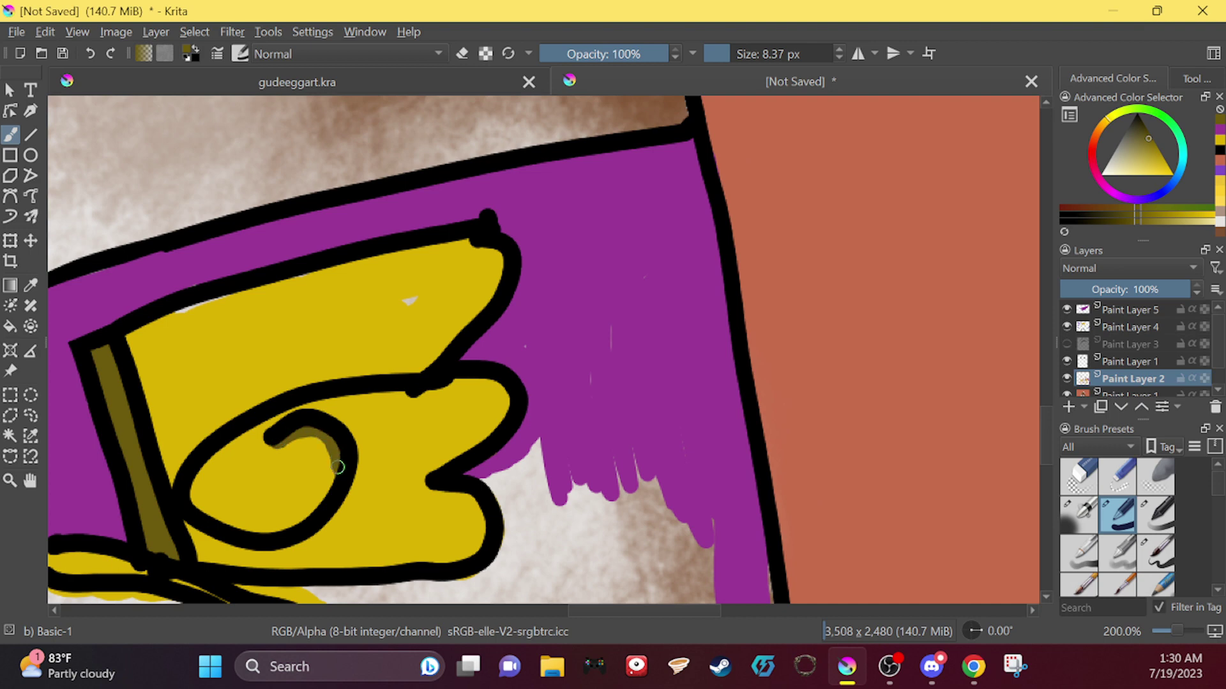
{"action": "mouse_move", "coordinate": [204, 471]}
{"action": "left_mouse_down"}
{"action": "mouse_move", "coordinate": [288, 406]}
{"action": "mouse_move", "coordinate": [342, 397]}
{"action": "left_mouse_up"}
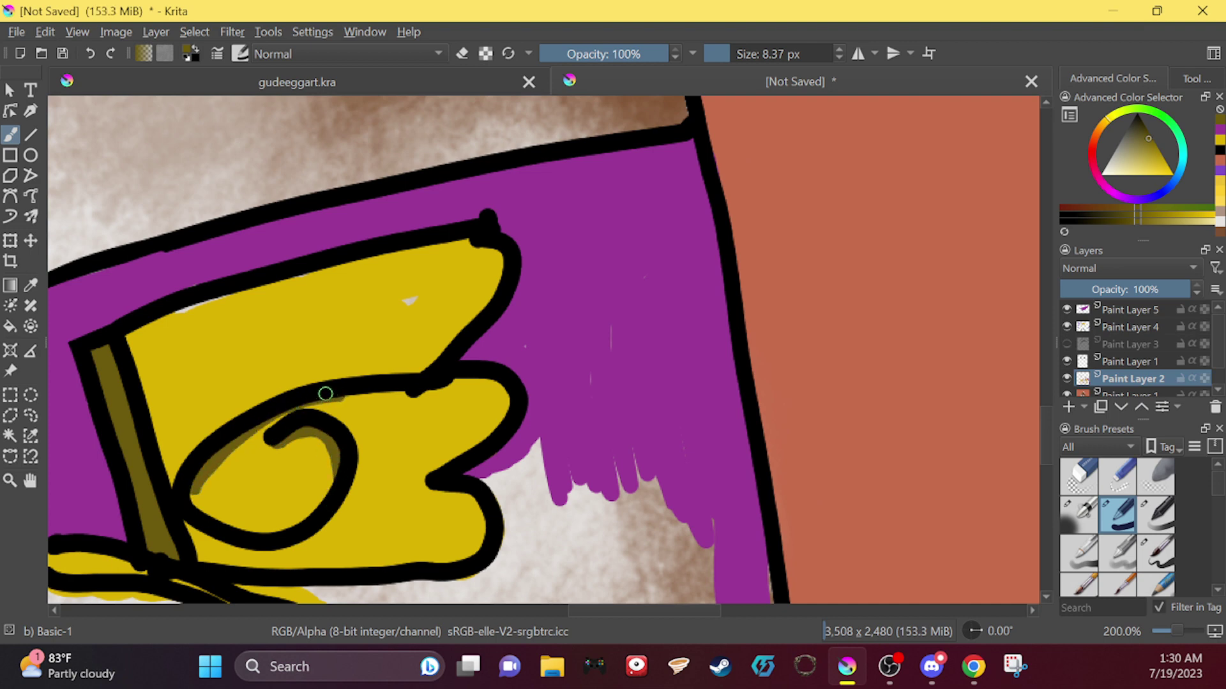
{"action": "key", "text": "ctrl+z"}
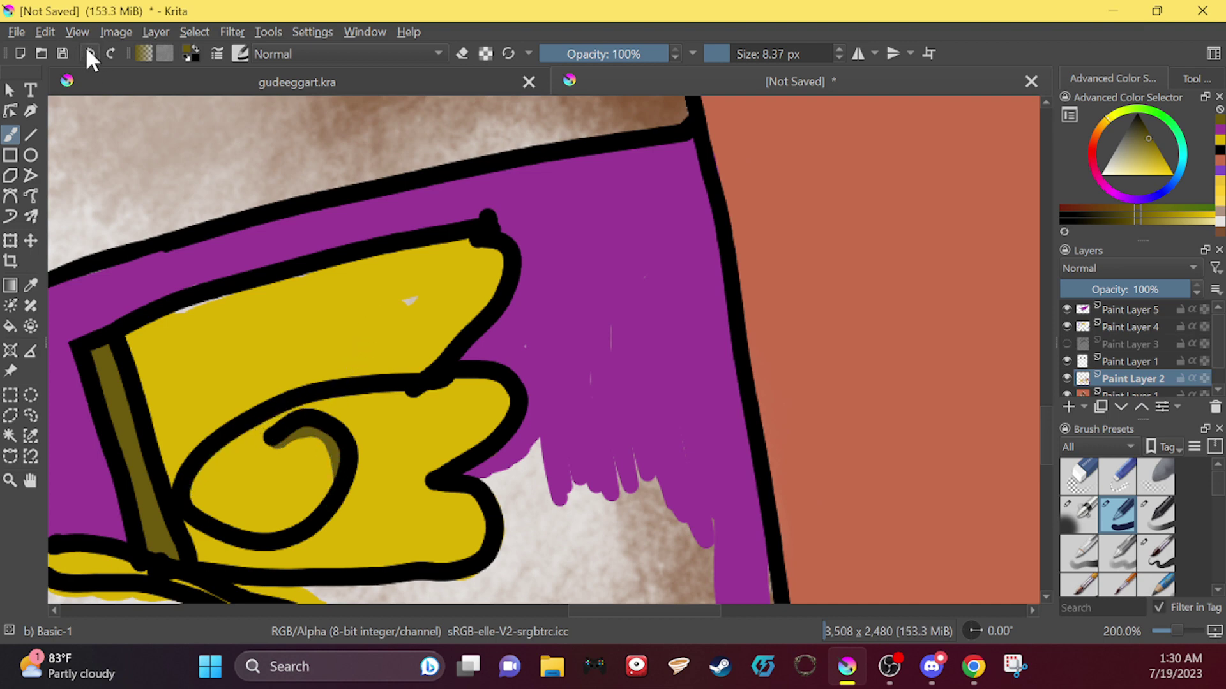
{"action": "left_click", "coordinate": [87, 51]}
Step: Shade the outer upper edge of the right wing's spiral feather in olive, and cover the bare spots in the upper feather with the wing's yellow
{"action": "mouse_move", "coordinate": [171, 490]}
{"action": "left_mouse_down"}
{"action": "mouse_move", "coordinate": [203, 440]}
{"action": "mouse_move", "coordinate": [232, 425]}
{"action": "mouse_move", "coordinate": [194, 450]}
{"action": "mouse_move", "coordinate": [300, 392]}
{"action": "mouse_move", "coordinate": [365, 389]}
{"action": "left_mouse_up"}
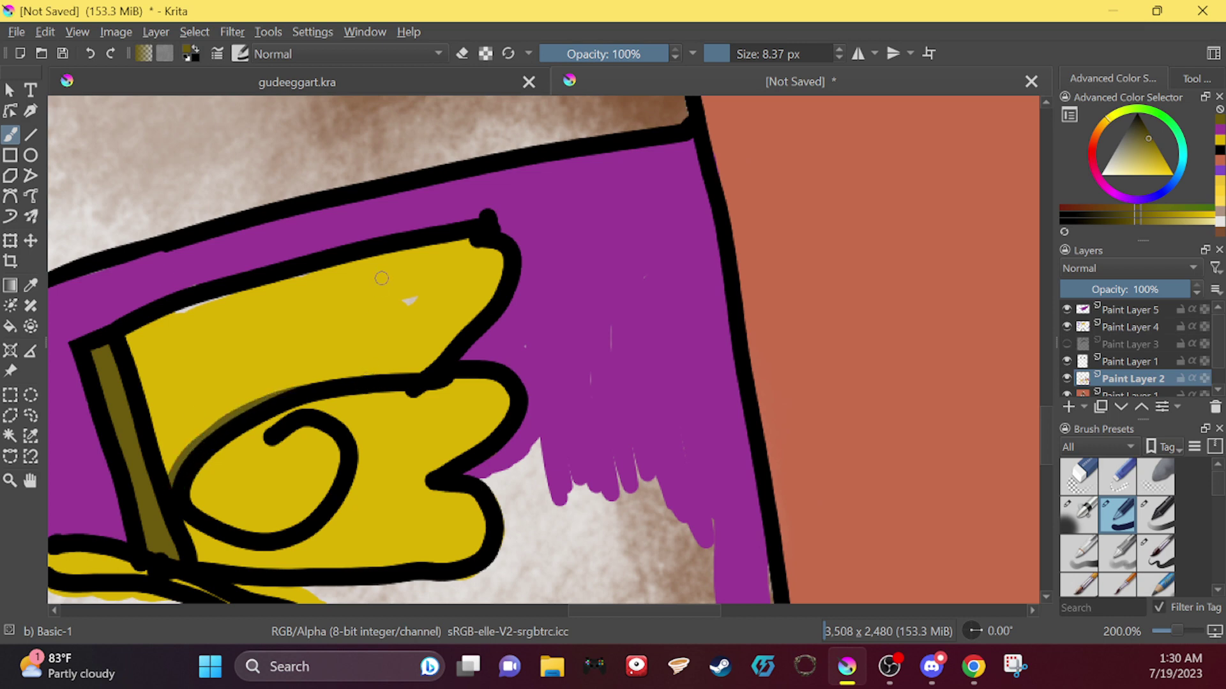
{"action": "left_click", "coordinate": [210, 358], "text": "ctrl"}
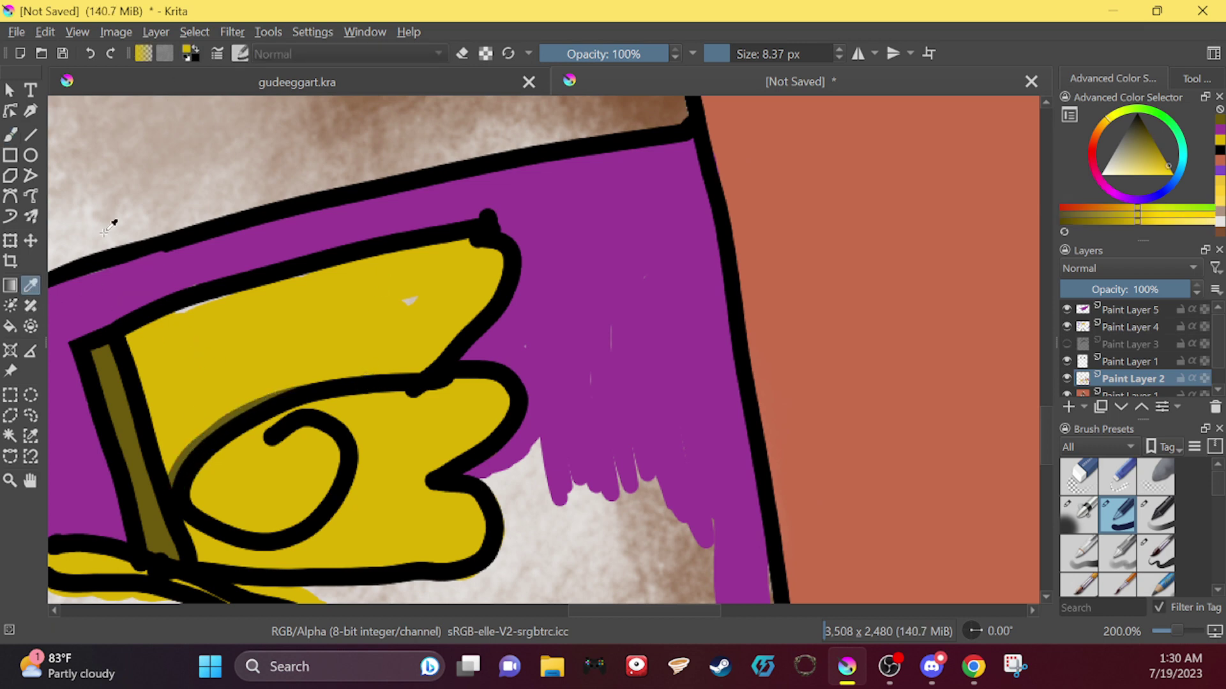
{"action": "left_click_drag", "start_coordinate": [180, 307], "coordinate": [402, 285]}
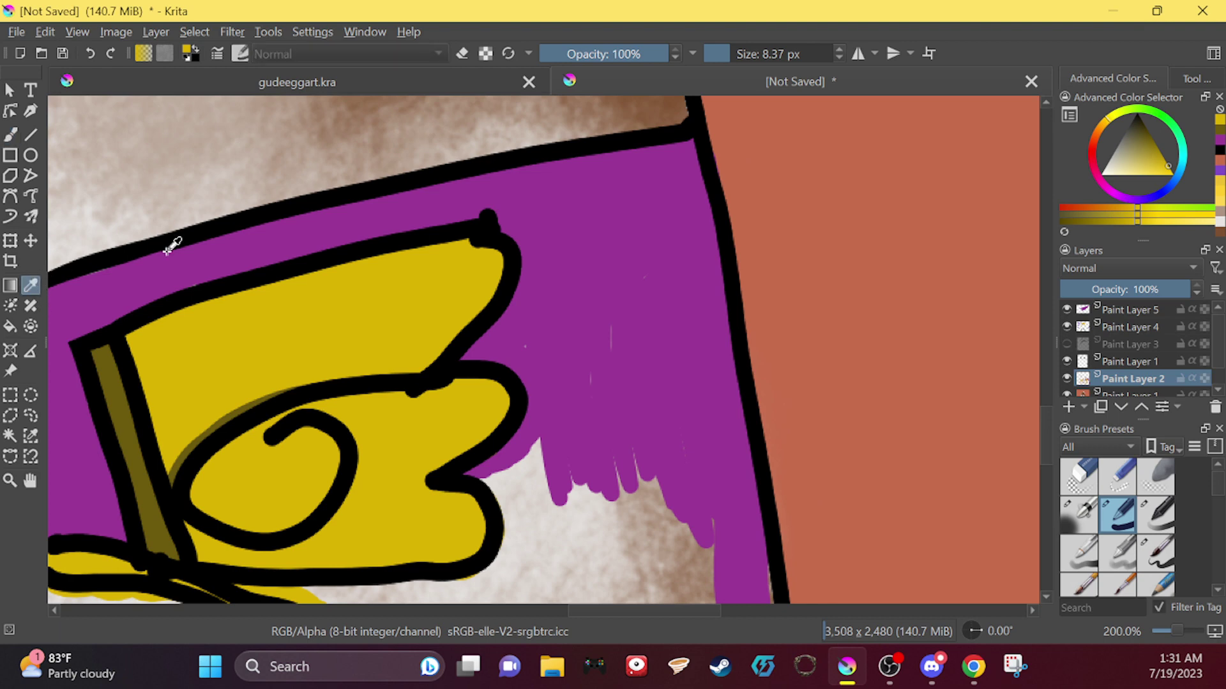
Step: Sample the outfit's purple and fill the bare area around and below the right wing emblem's lowest feather tip
{"action": "left_click", "coordinate": [504, 252], "text": "ctrl"}
{"action": "left_click", "coordinate": [9, 133]}
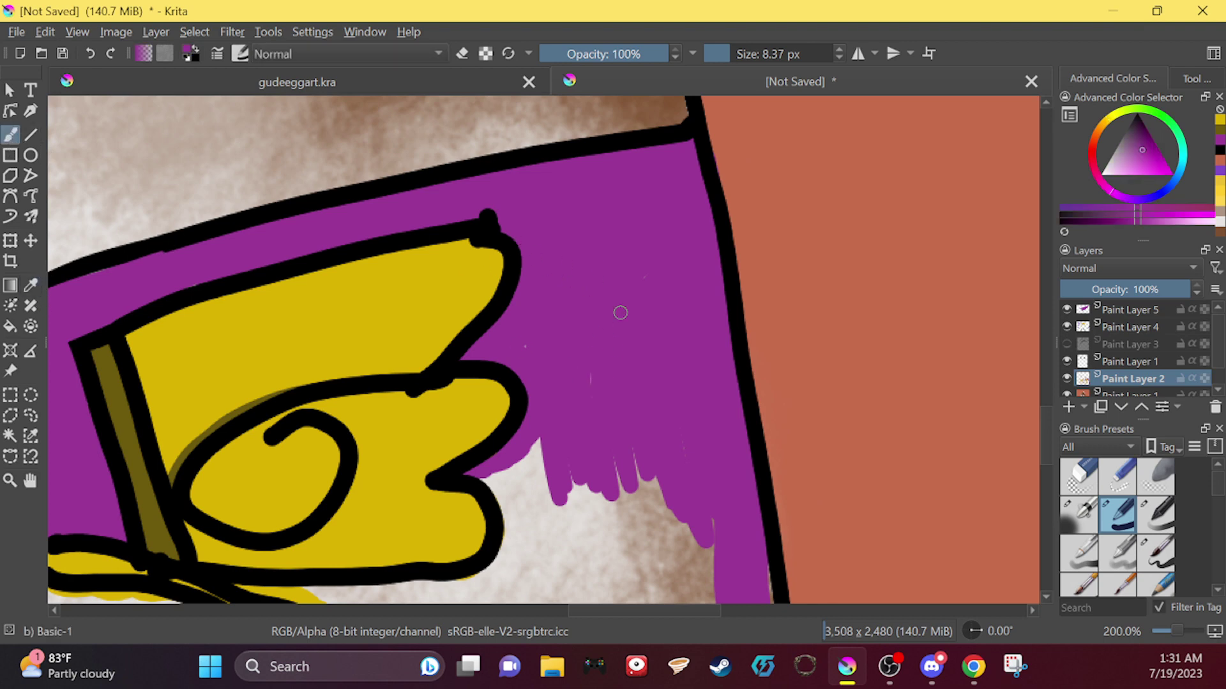
{"action": "mouse_move", "coordinate": [546, 447]}
{"action": "left_mouse_down"}
{"action": "mouse_move", "coordinate": [547, 418]}
{"action": "mouse_move", "coordinate": [520, 485]}
{"action": "mouse_move", "coordinate": [489, 486]}
{"action": "mouse_move", "coordinate": [523, 534]}
{"action": "left_mouse_up"}
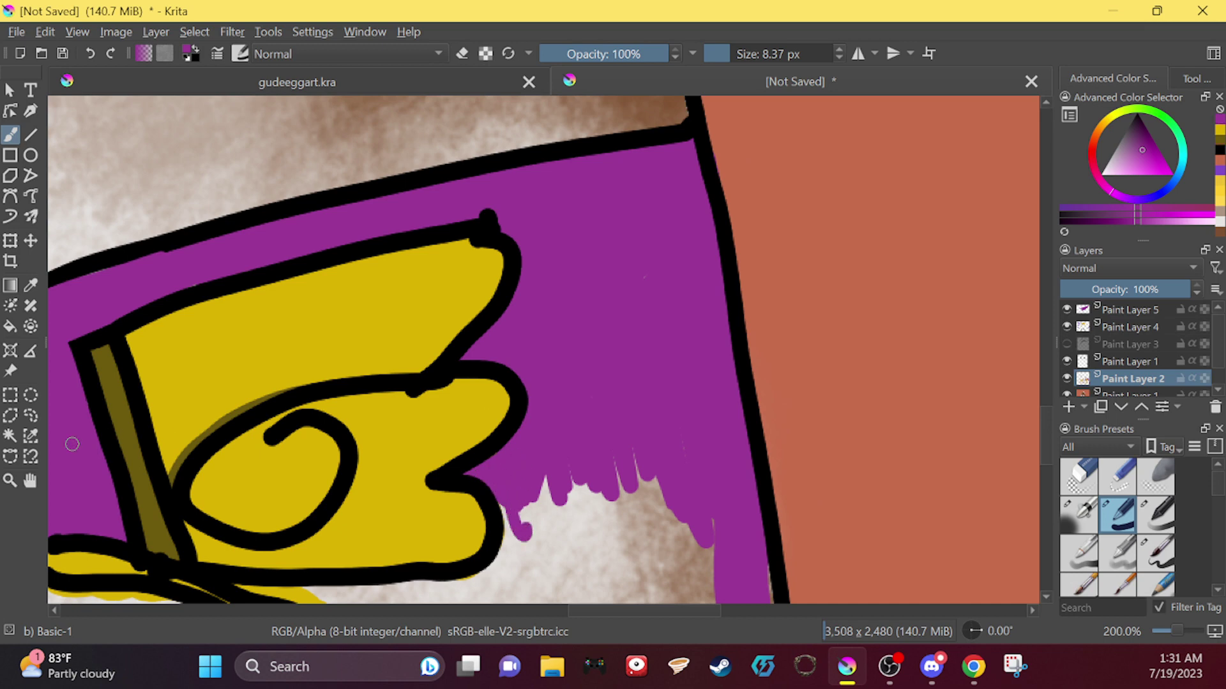
{"action": "left_click_drag", "start_coordinate": [90, 447], "coordinate": [12, 300]}
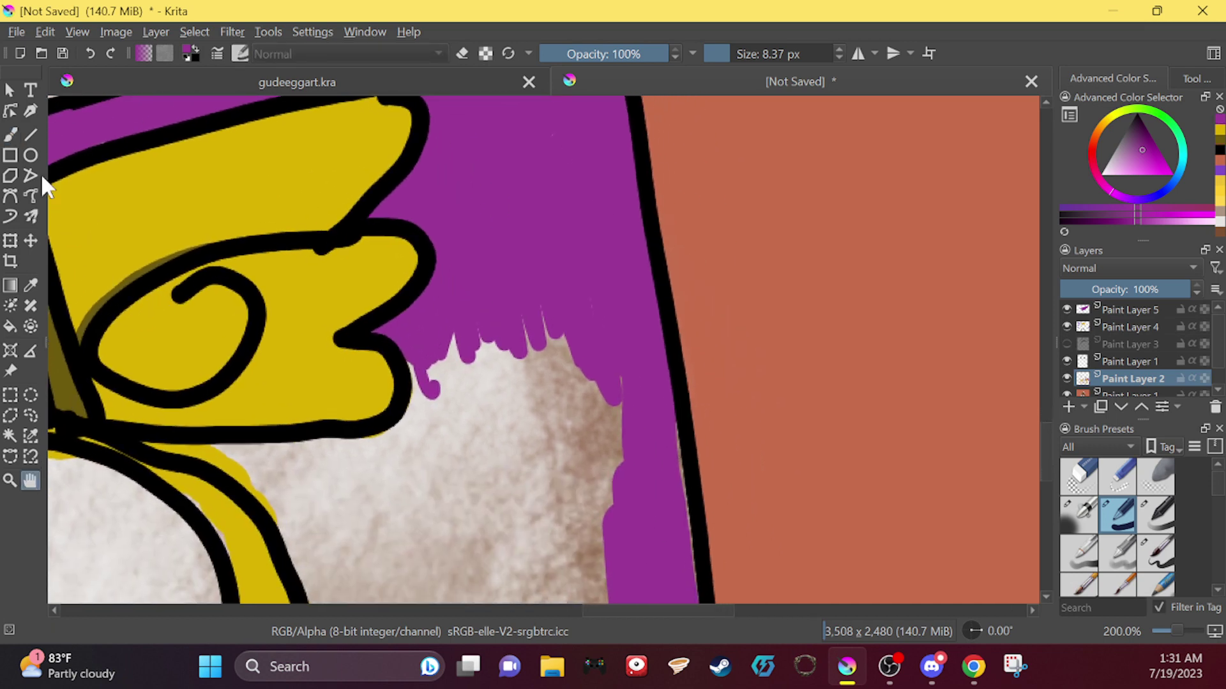
{"action": "left_click", "coordinate": [11, 134]}
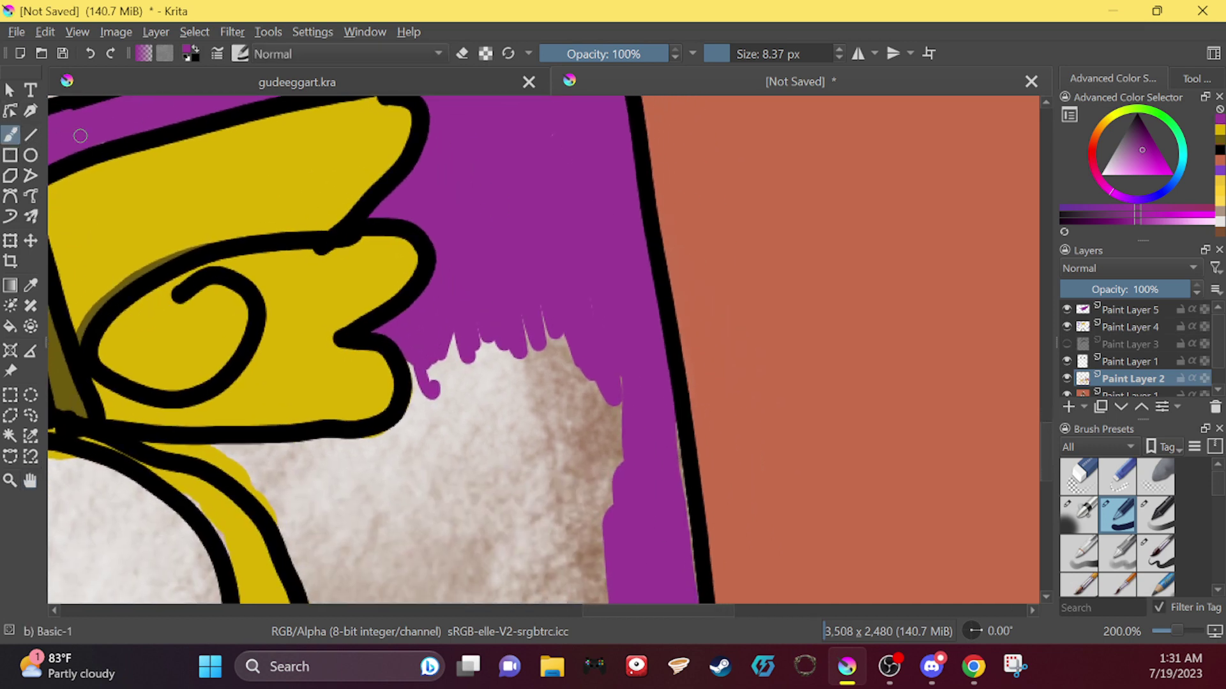
{"action": "mouse_move", "coordinate": [455, 338]}
{"action": "left_mouse_down"}
{"action": "mouse_move", "coordinate": [431, 418]}
{"action": "mouse_move", "coordinate": [413, 407]}
{"action": "mouse_move", "coordinate": [416, 447]}
{"action": "mouse_move", "coordinate": [378, 469]}
{"action": "mouse_move", "coordinate": [352, 453]}
{"action": "mouse_move", "coordinate": [399, 463]}
{"action": "mouse_move", "coordinate": [477, 309]}
{"action": "mouse_move", "coordinate": [462, 326]}
{"action": "mouse_move", "coordinate": [528, 321]}
{"action": "mouse_move", "coordinate": [467, 399]}
{"action": "mouse_move", "coordinate": [572, 320]}
{"action": "mouse_move", "coordinate": [455, 455]}
{"action": "mouse_move", "coordinate": [575, 334]}
{"action": "mouse_move", "coordinate": [561, 428]}
{"action": "mouse_move", "coordinate": [609, 409]}
{"action": "mouse_move", "coordinate": [629, 375]}
{"action": "mouse_move", "coordinate": [584, 389]}
{"action": "mouse_move", "coordinate": [539, 485]}
{"action": "mouse_move", "coordinate": [511, 383]}
{"action": "mouse_move", "coordinate": [447, 492]}
{"action": "mouse_move", "coordinate": [440, 543]}
{"action": "mouse_move", "coordinate": [514, 430]}
{"action": "mouse_move", "coordinate": [415, 565]}
{"action": "mouse_move", "coordinate": [390, 571]}
{"action": "left_mouse_up"}
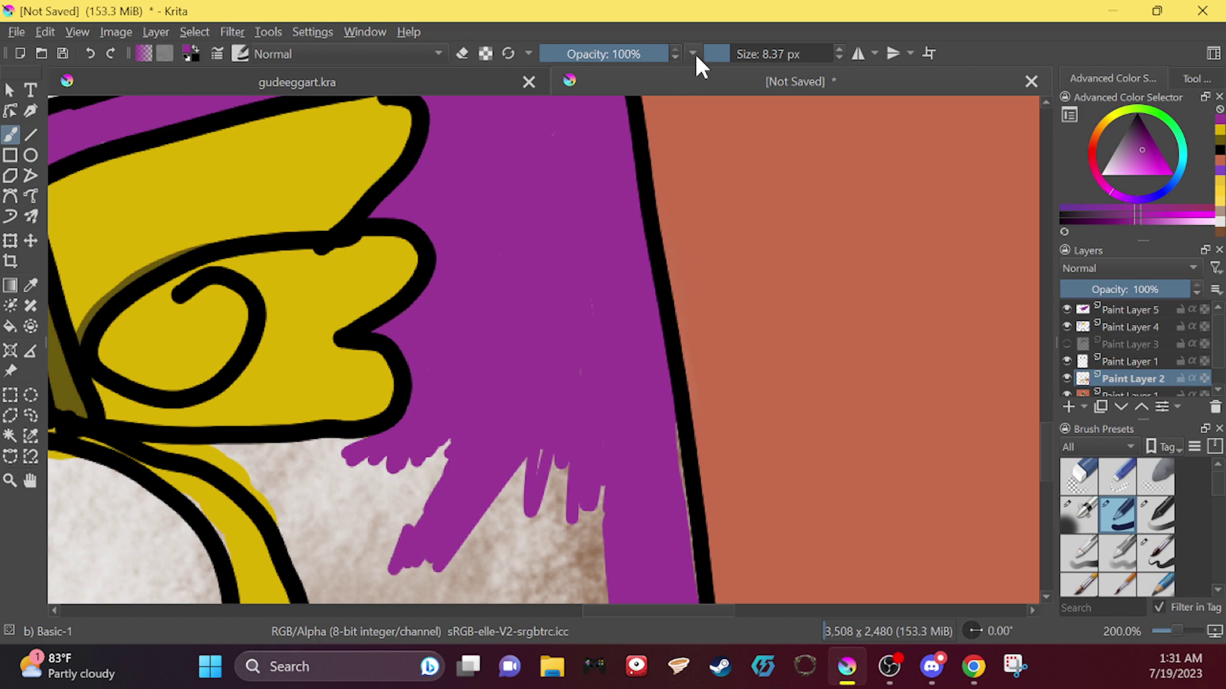
Step: Enlarge the brush and fill the outfit with purple from below the right wing emblem down past the black shape's right side
{"action": "left_click_drag", "start_coordinate": [728, 51], "coordinate": [746, 51]}
{"action": "mouse_move", "coordinate": [521, 494]}
{"action": "left_mouse_down"}
{"action": "mouse_move", "coordinate": [543, 473]}
{"action": "mouse_move", "coordinate": [532, 494]}
{"action": "mouse_move", "coordinate": [575, 482]}
{"action": "left_mouse_up"}
{"action": "left_click", "coordinate": [30, 480]}
{"action": "left_click_drag", "start_coordinate": [379, 473], "coordinate": [258, 167]}
{"action": "left_click", "coordinate": [11, 134]}
{"action": "mouse_move", "coordinate": [217, 258]}
{"action": "left_mouse_down"}
{"action": "mouse_move", "coordinate": [169, 197]}
{"action": "mouse_move", "coordinate": [268, 273]}
{"action": "mouse_move", "coordinate": [375, 283]}
{"action": "mouse_move", "coordinate": [328, 416]}
{"action": "mouse_move", "coordinate": [391, 427]}
{"action": "mouse_move", "coordinate": [468, 364]}
{"action": "mouse_move", "coordinate": [480, 457]}
{"action": "left_mouse_up"}
{"action": "mouse_move", "coordinate": [342, 362]}
{"action": "left_mouse_down"}
{"action": "mouse_move", "coordinate": [438, 593]}
{"action": "mouse_move", "coordinate": [327, 390]}
{"action": "mouse_move", "coordinate": [383, 507]}
{"action": "mouse_move", "coordinate": [308, 412]}
{"action": "mouse_move", "coordinate": [418, 593]}
{"action": "left_mouse_up"}
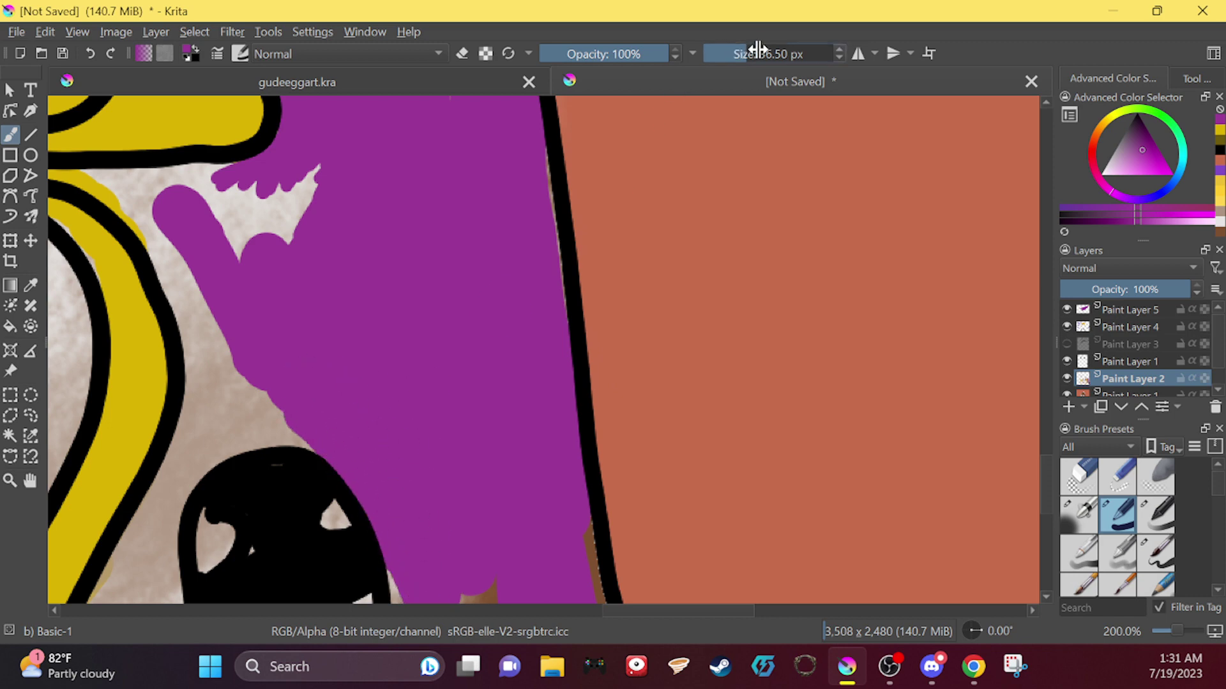
Step: Set the brush size to 88.45 px and fill the area around the right black shape down to the canvas's lower edge with purple
{"action": "left_click", "coordinate": [30, 480]}
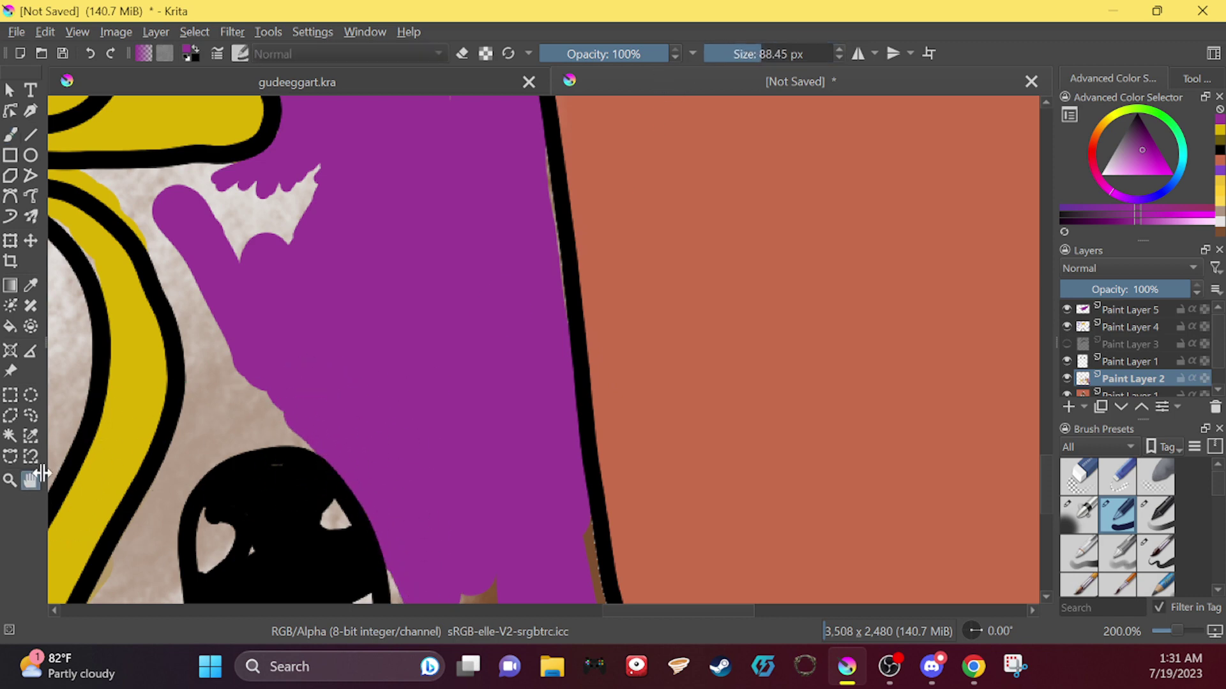
{"action": "mouse_move", "coordinate": [319, 444]}
{"action": "left_mouse_down"}
{"action": "mouse_move", "coordinate": [281, 166]}
{"action": "mouse_move", "coordinate": [208, 279]}
{"action": "left_mouse_up"}
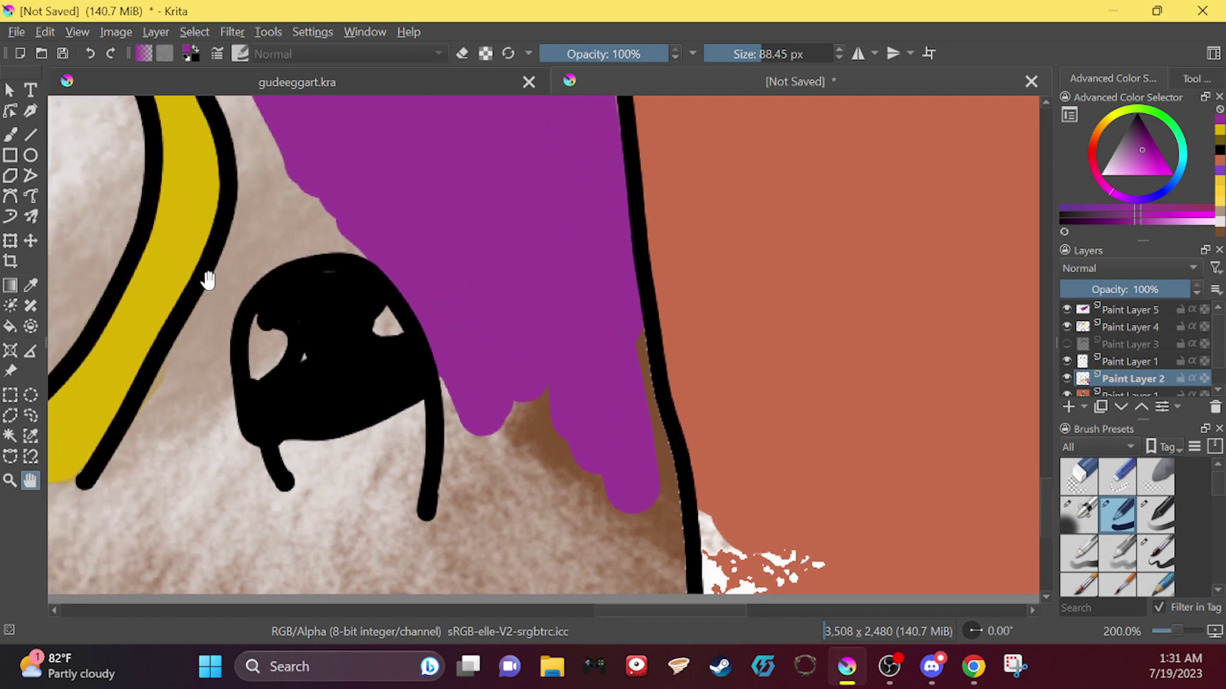
{"action": "left_click", "coordinate": [11, 135]}
{"action": "mouse_move", "coordinate": [465, 356]}
{"action": "left_mouse_down"}
{"action": "mouse_move", "coordinate": [470, 438]}
{"action": "mouse_move", "coordinate": [501, 438]}
{"action": "mouse_move", "coordinate": [586, 349]}
{"action": "mouse_move", "coordinate": [646, 515]}
{"action": "mouse_move", "coordinate": [619, 512]}
{"action": "mouse_move", "coordinate": [413, 578]}
{"action": "mouse_move", "coordinate": [224, 561]}
{"action": "mouse_move", "coordinate": [432, 479]}
{"action": "mouse_move", "coordinate": [487, 411]}
{"action": "mouse_move", "coordinate": [377, 487]}
{"action": "mouse_move", "coordinate": [237, 539]}
{"action": "mouse_move", "coordinate": [191, 487]}
{"action": "mouse_move", "coordinate": [396, 282]}
{"action": "mouse_move", "coordinate": [366, 443]}
{"action": "mouse_move", "coordinate": [347, 316]}
{"action": "mouse_move", "coordinate": [290, 323]}
{"action": "mouse_move", "coordinate": [306, 219]}
{"action": "mouse_move", "coordinate": [179, 430]}
{"action": "mouse_move", "coordinate": [212, 537]}
{"action": "left_mouse_up"}
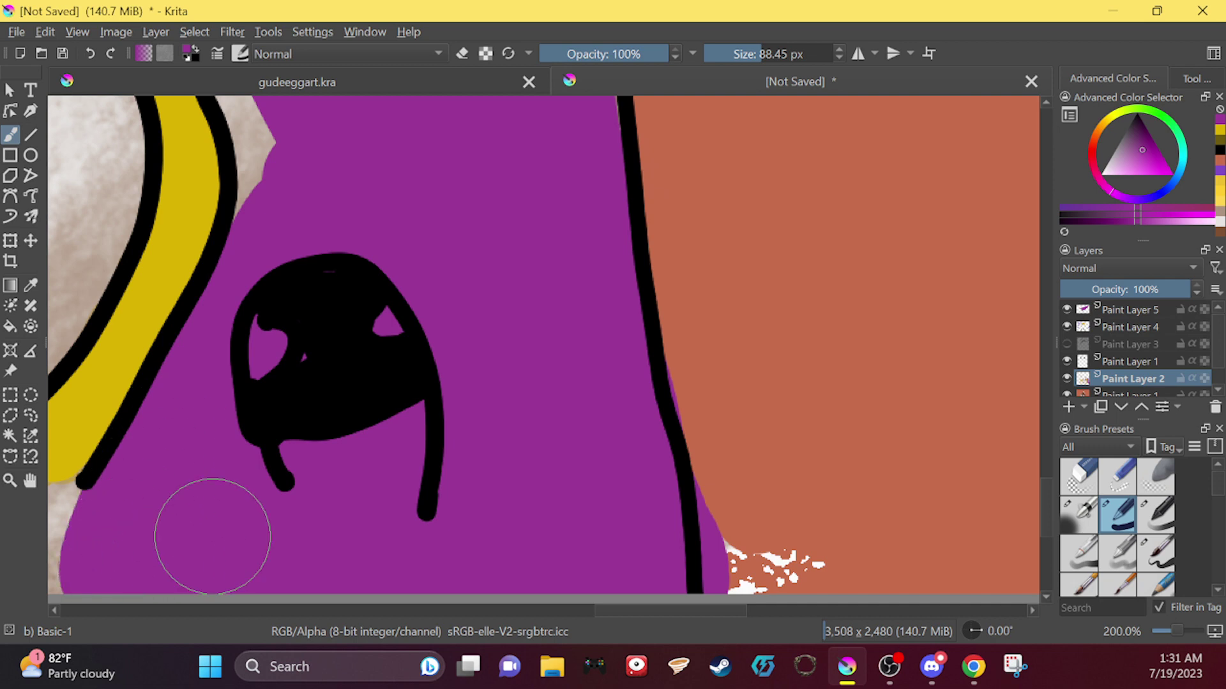
Step: Fill the gap between the right wing emblem's lower edge and the curved yellow trim with purple, using 17.07 px and 1.30 px brushes
{"action": "key", "text": "space"}
{"action": "mouse_move", "coordinate": [230, 121]}
{"action": "left_mouse_down"}
{"action": "mouse_move", "coordinate": [293, 309]}
{"action": "mouse_move", "coordinate": [292, 396]}
{"action": "left_mouse_up"}
{"action": "mouse_move", "coordinate": [314, 330]}
{"action": "left_mouse_down"}
{"action": "mouse_move", "coordinate": [416, 335]}
{"action": "mouse_move", "coordinate": [454, 320]}
{"action": "mouse_move", "coordinate": [345, 420]}
{"action": "mouse_move", "coordinate": [346, 536]}
{"action": "mouse_move", "coordinate": [364, 430]}
{"action": "left_mouse_up"}
{"action": "left_click", "coordinate": [734, 49]}
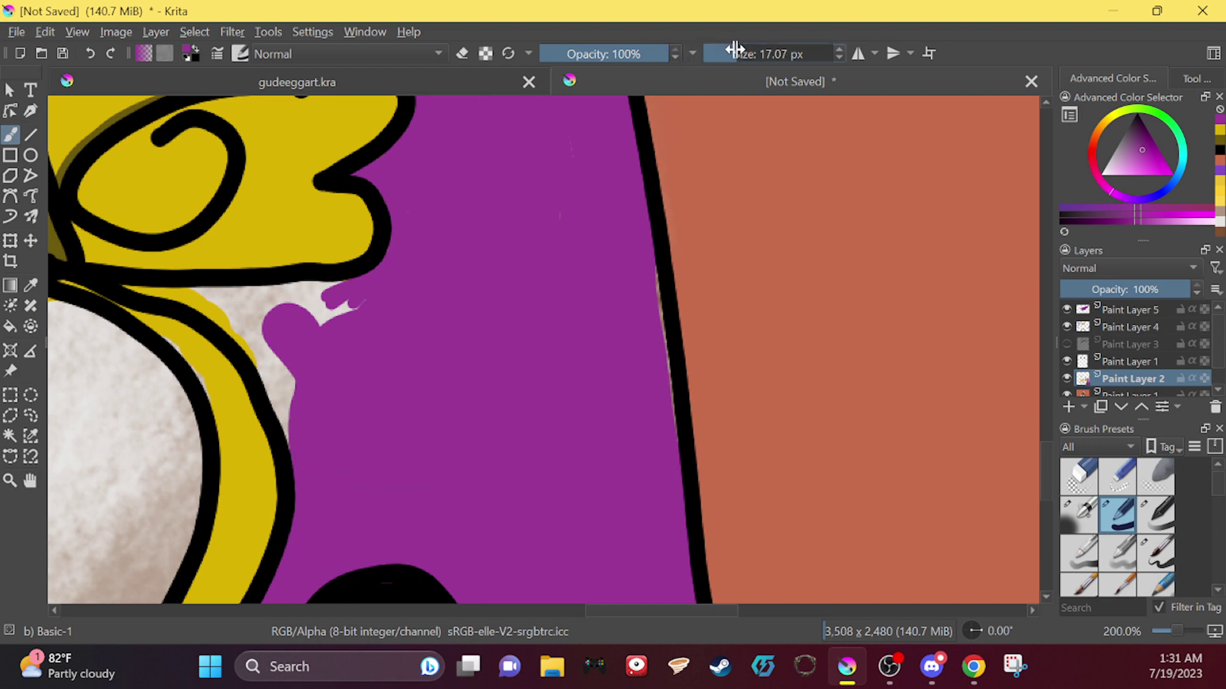
{"action": "left_click_drag", "start_coordinate": [297, 382], "coordinate": [287, 423]}
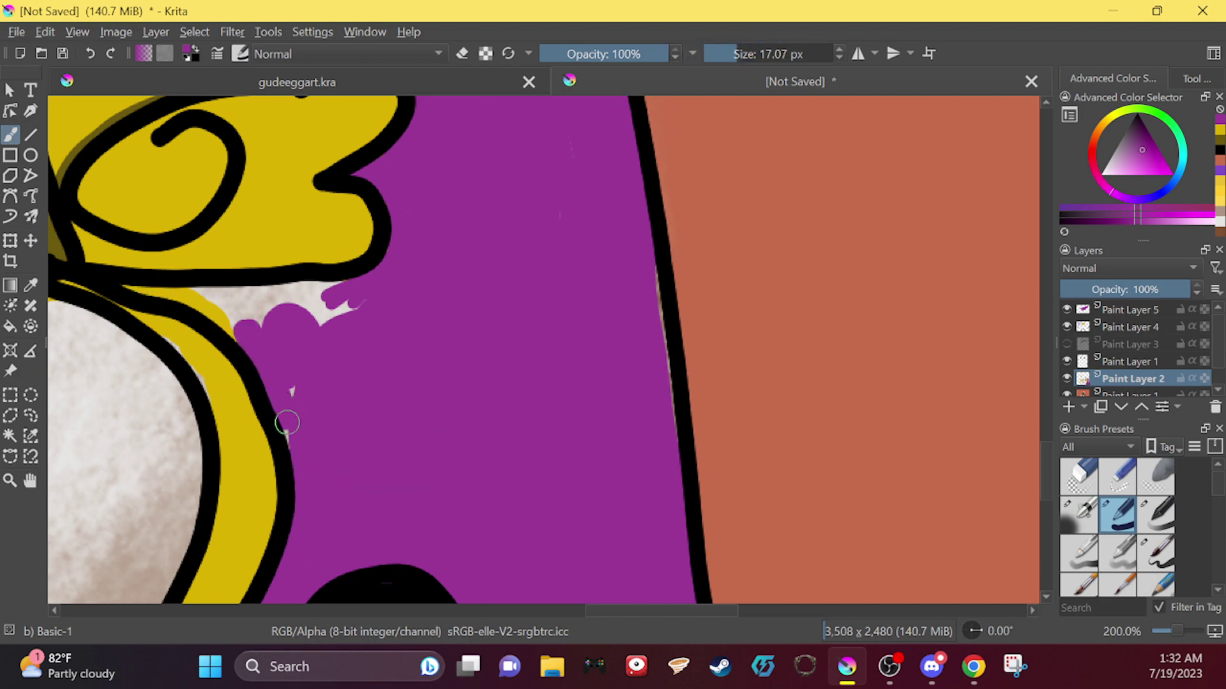
{"action": "left_click_drag", "start_coordinate": [317, 317], "coordinate": [326, 299]}
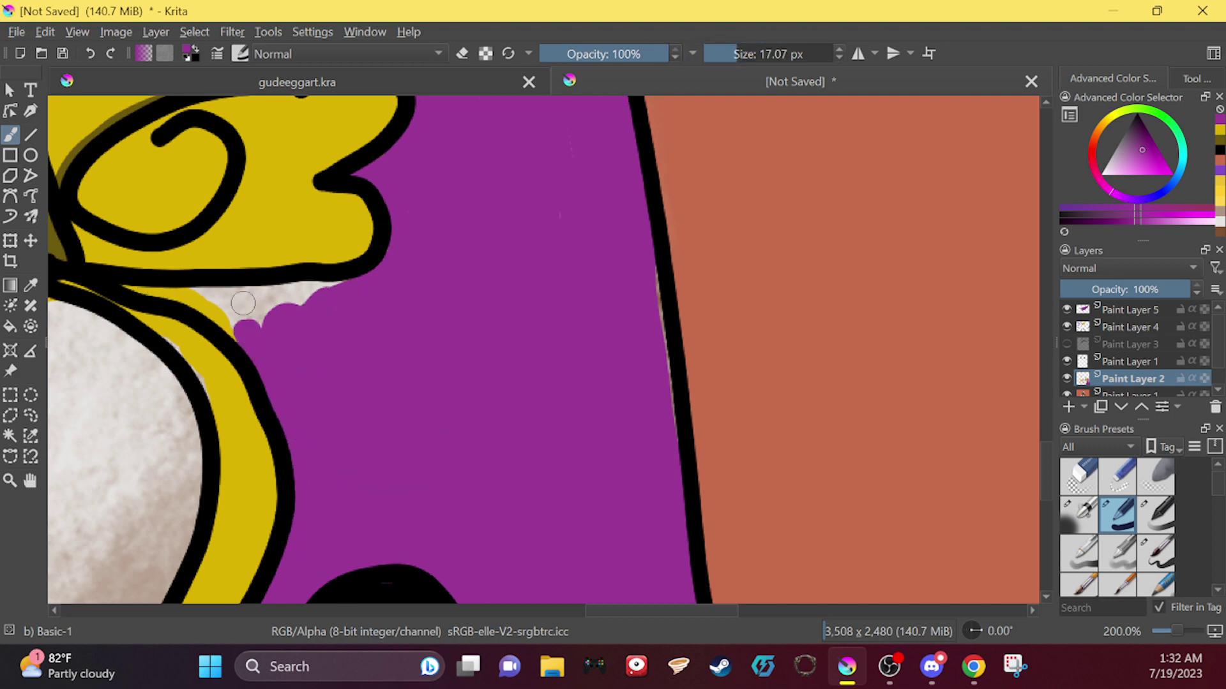
{"action": "mouse_move", "coordinate": [243, 303]}
{"action": "left_mouse_down"}
{"action": "mouse_move", "coordinate": [376, 296]}
{"action": "mouse_move", "coordinate": [209, 304]}
{"action": "left_mouse_up"}
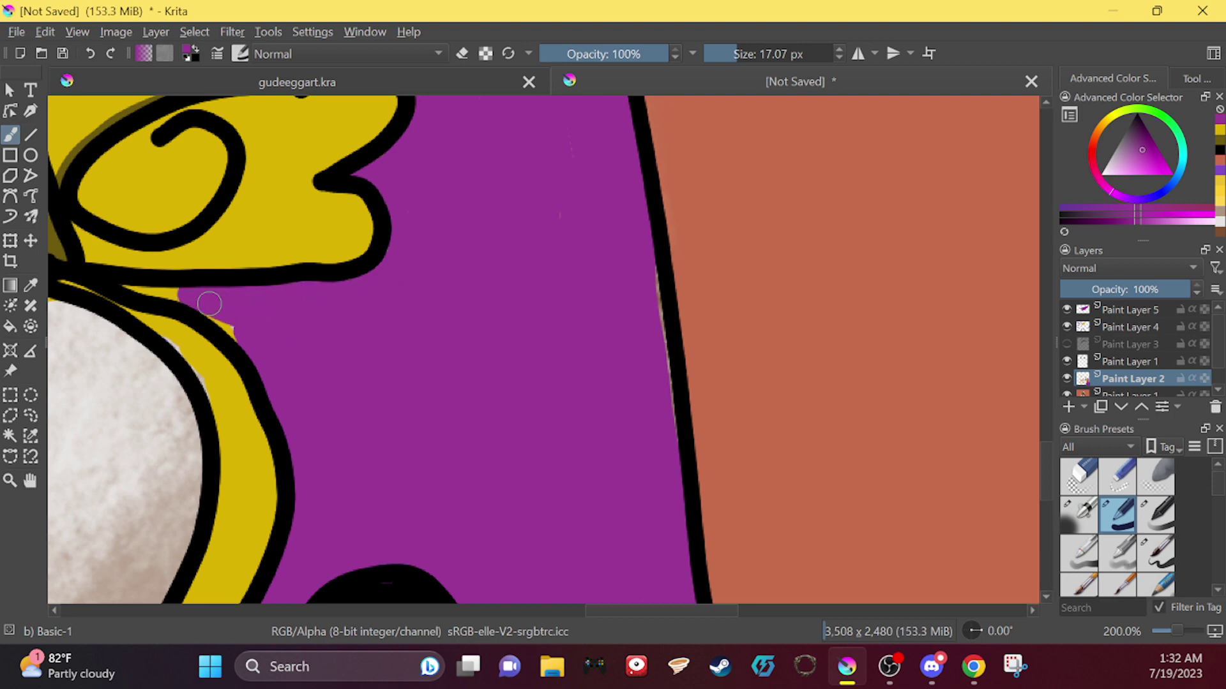
{"action": "left_click", "coordinate": [716, 56]}
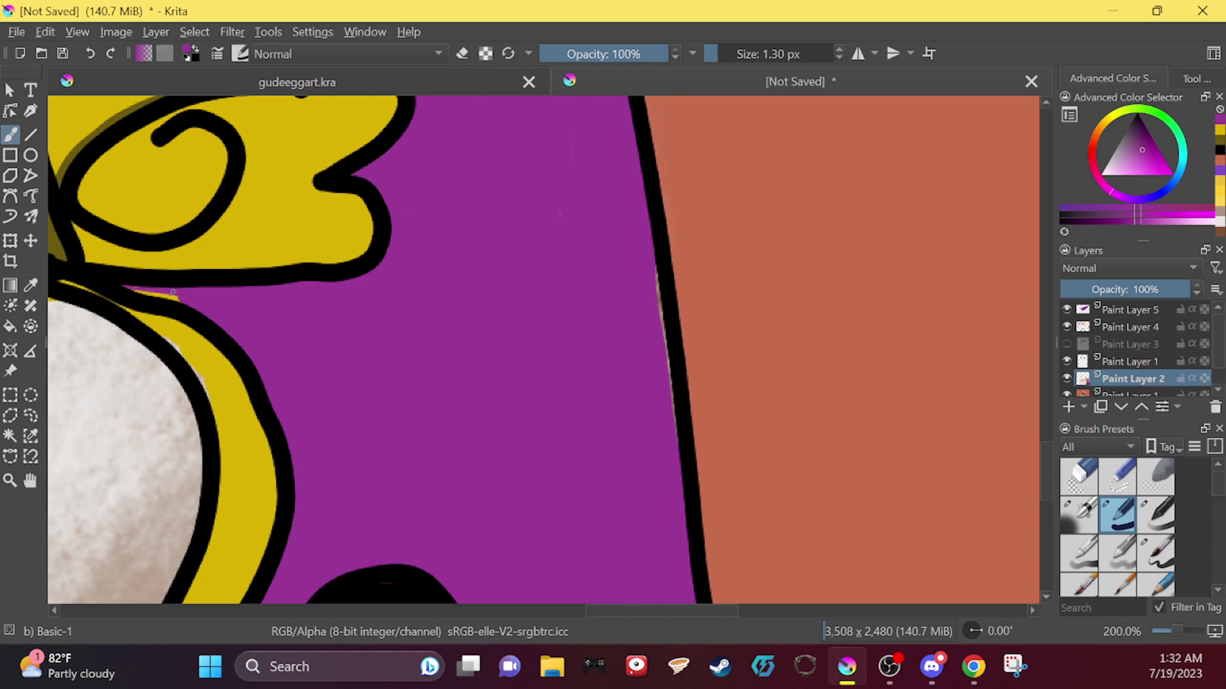
Step: Sample the wing's yellow and touch up the bare spot along the inner edge of the curved trim
{"action": "left_click", "coordinate": [31, 285]}
{"action": "left_click", "coordinate": [236, 218]}
{"action": "left_click", "coordinate": [9, 138]}
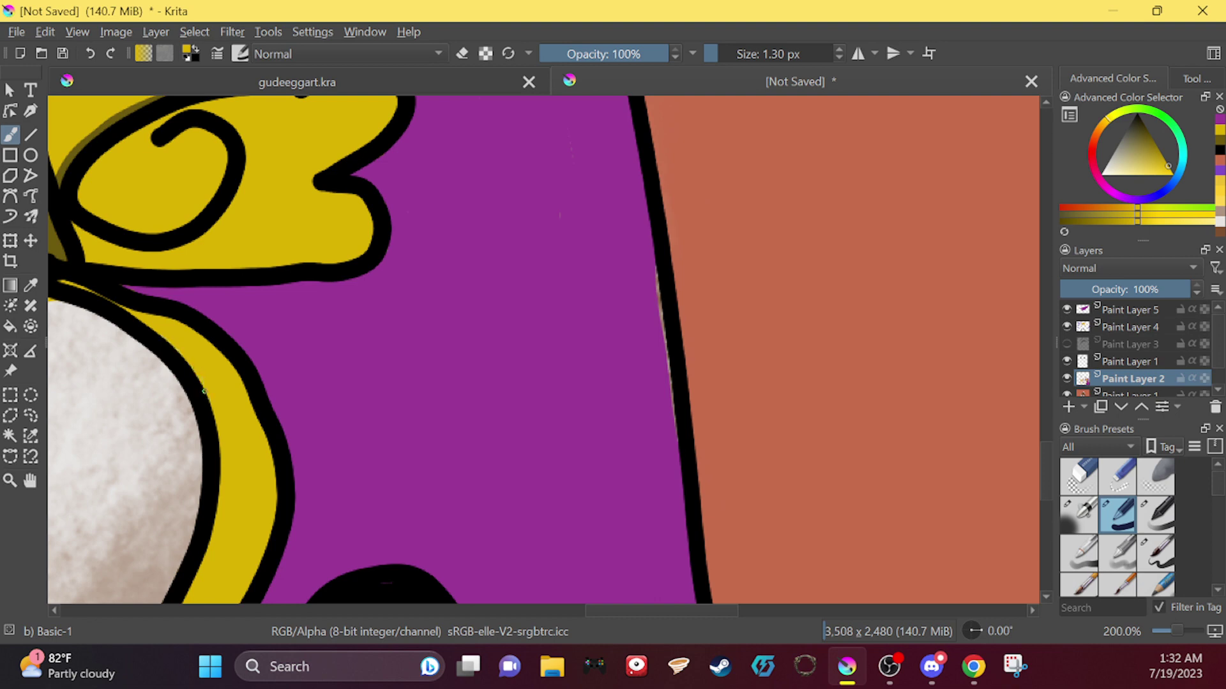
Step: Erase the yellow spilling below the trim's outline at its inner corner with the 1.30 px brush in eraser mode
{"action": "left_click", "coordinate": [30, 480]}
{"action": "left_click_drag", "start_coordinate": [85, 322], "coordinate": [353, 347]}
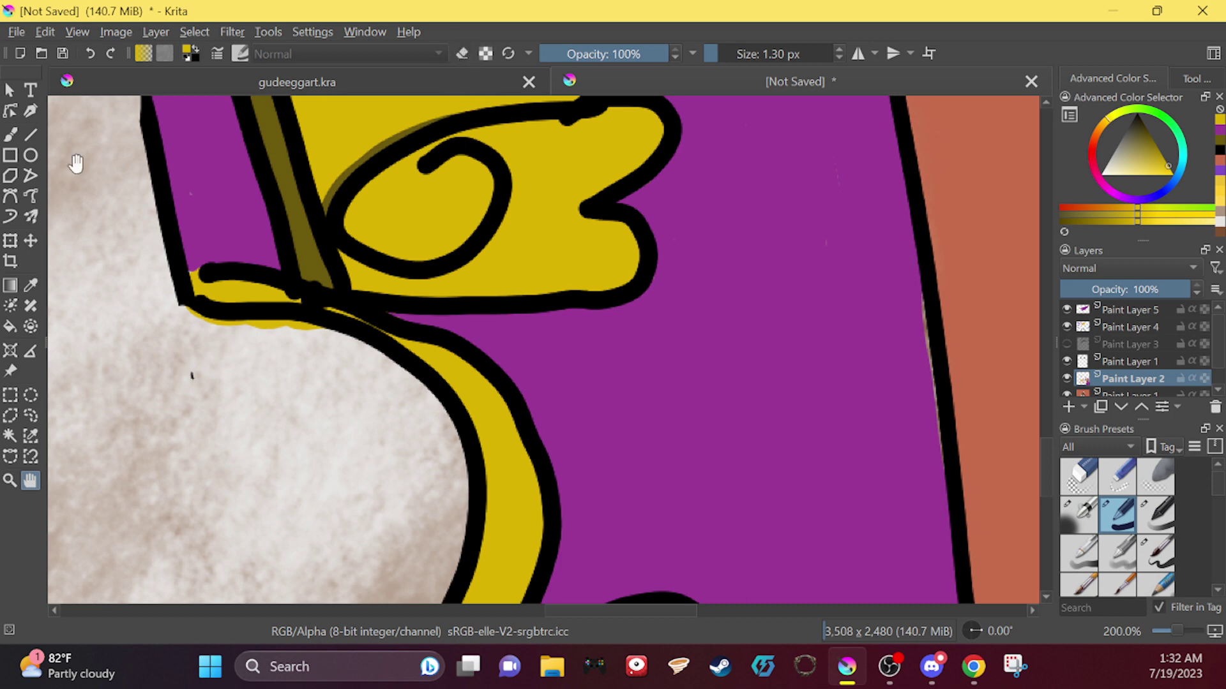
{"action": "left_click", "coordinate": [22, 122]}
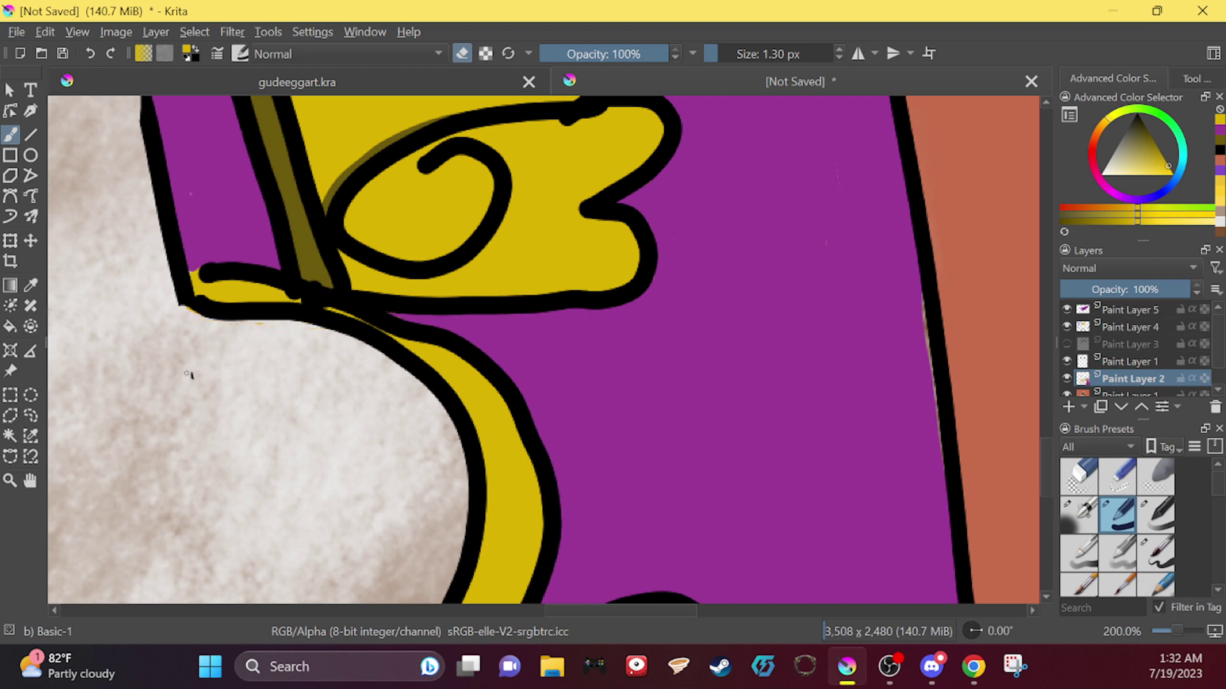
Step: Turn off eraser mode, reset the colour to black, and close the gap between the left chest line's end and the body's left outline
{"action": "left_click", "coordinate": [30, 480]}
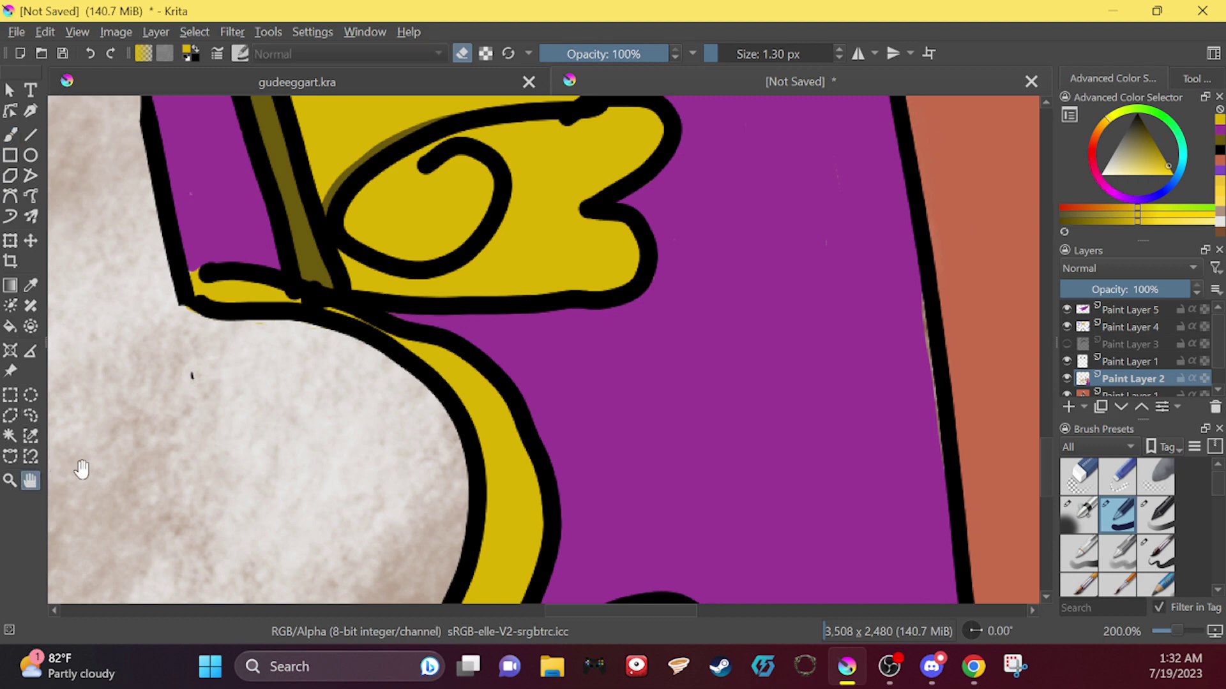
{"action": "left_click_drag", "start_coordinate": [82, 469], "coordinate": [219, 280]}
{"action": "left_click", "coordinate": [13, 132]}
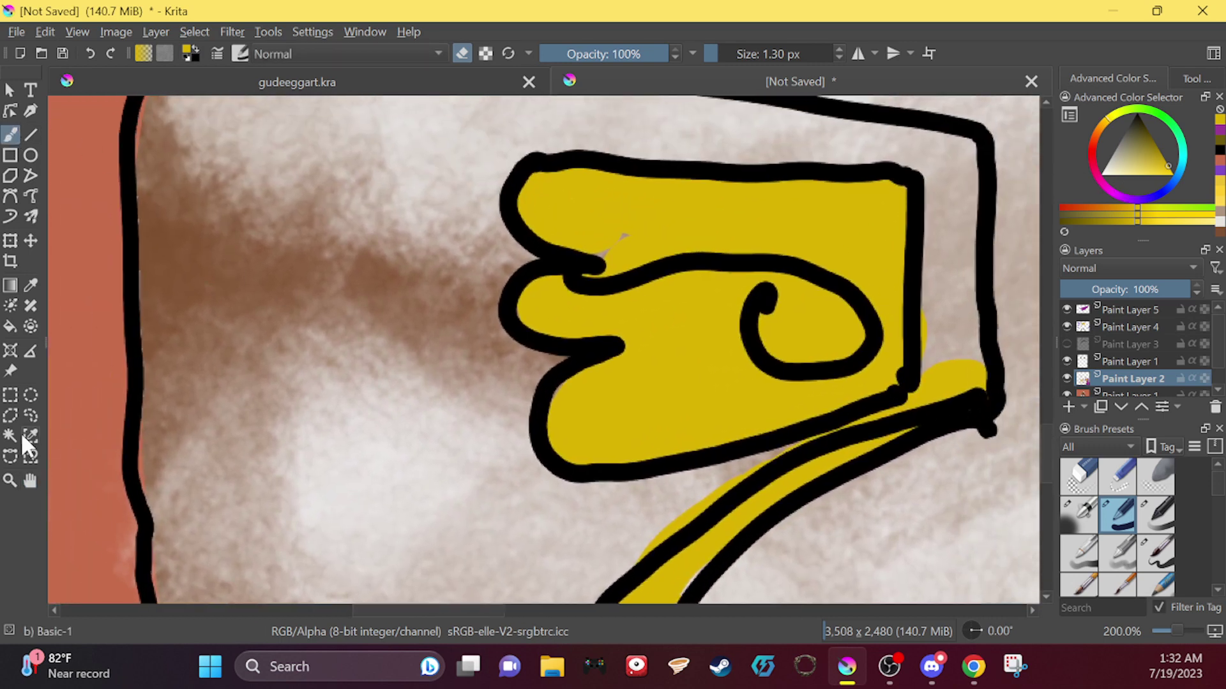
{"action": "left_click", "coordinate": [30, 480]}
{"action": "scroll", "coordinate": [219, 357], "scroll_direction": "up", "scroll_amount": 3}
{"action": "left_click", "coordinate": [11, 136]}
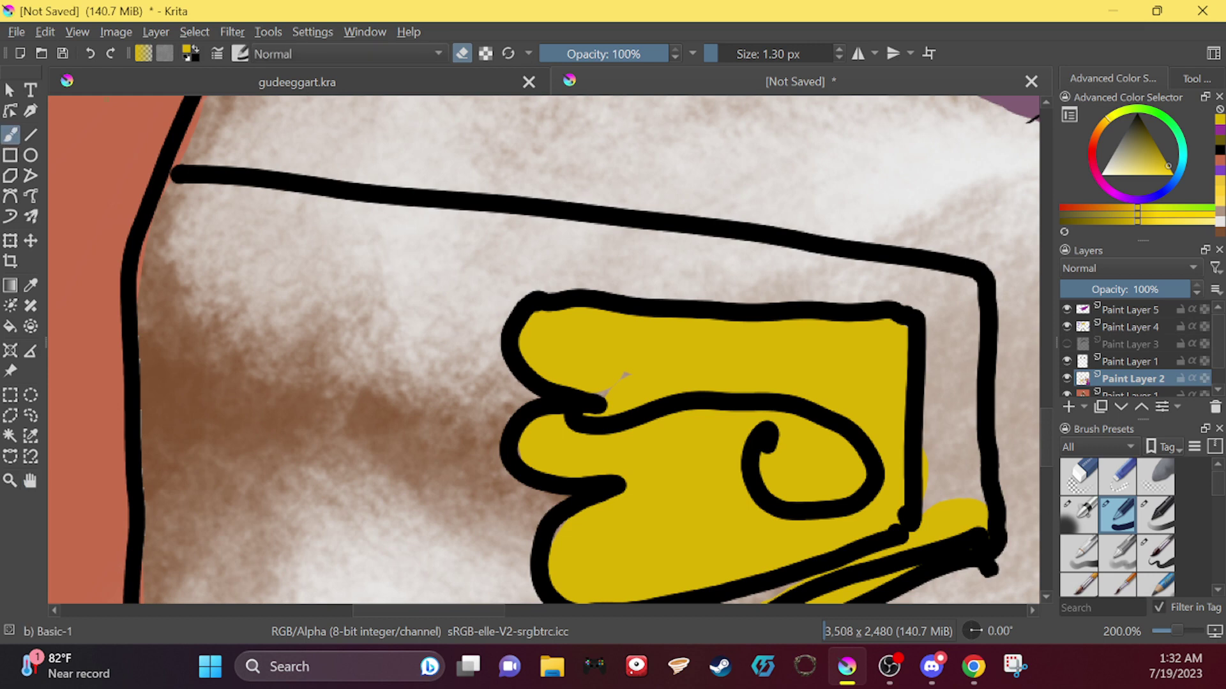
{"action": "key", "text": "d"}
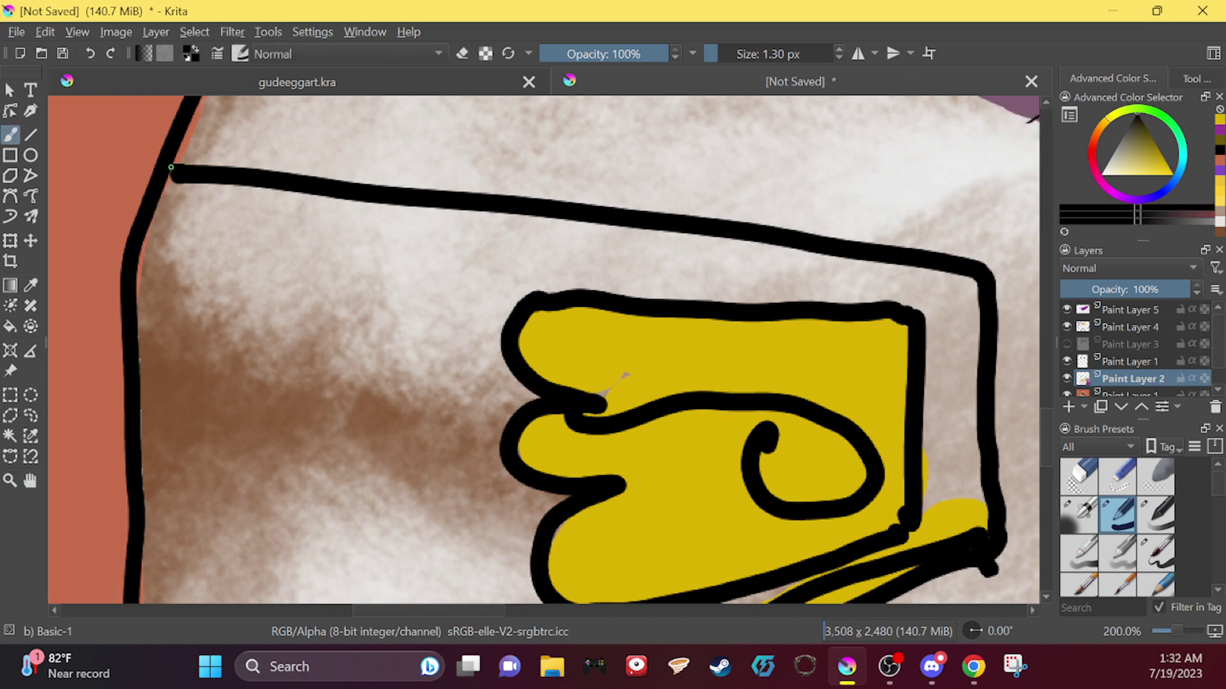
Step: Close the outfit's lower edge with a thin 1.30 px black line from the body's left outline to both ends of the curved trim
{"action": "left_click", "coordinate": [30, 480]}
{"action": "scroll", "coordinate": [326, 377], "scroll_direction": "down", "scroll_amount": 5}
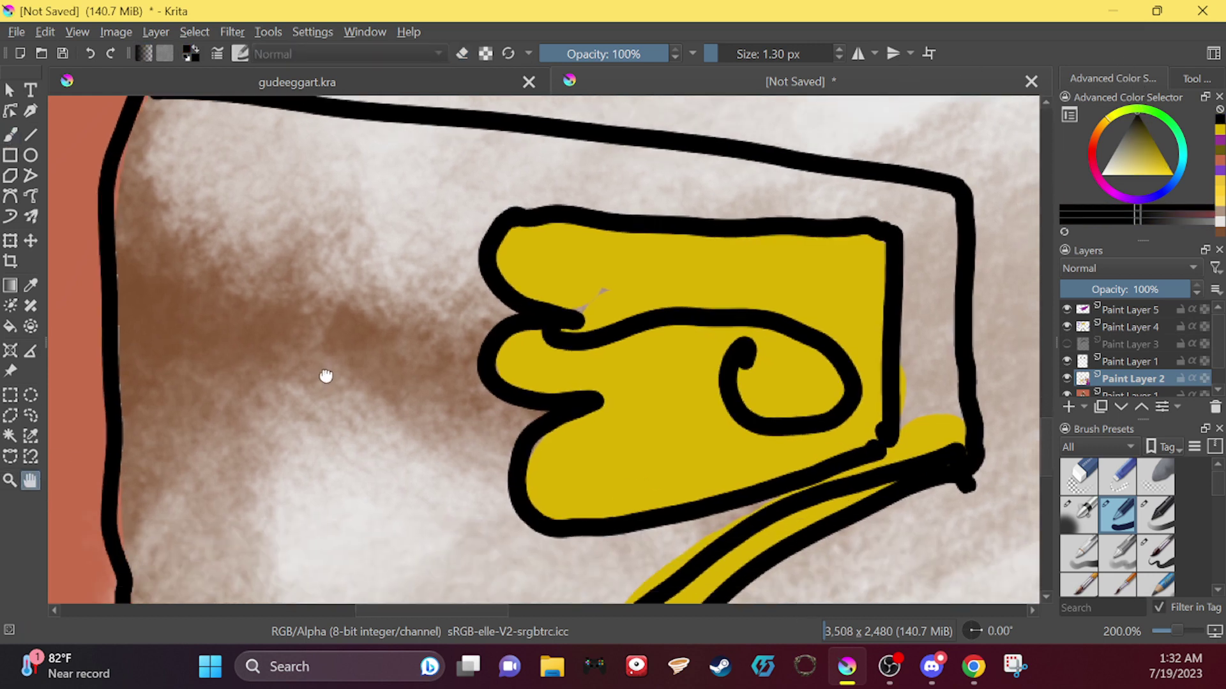
{"action": "mouse_move", "coordinate": [306, 386]}
{"action": "left_mouse_down"}
{"action": "mouse_move", "coordinate": [308, 246]}
{"action": "mouse_move", "coordinate": [351, 155]}
{"action": "left_mouse_up"}
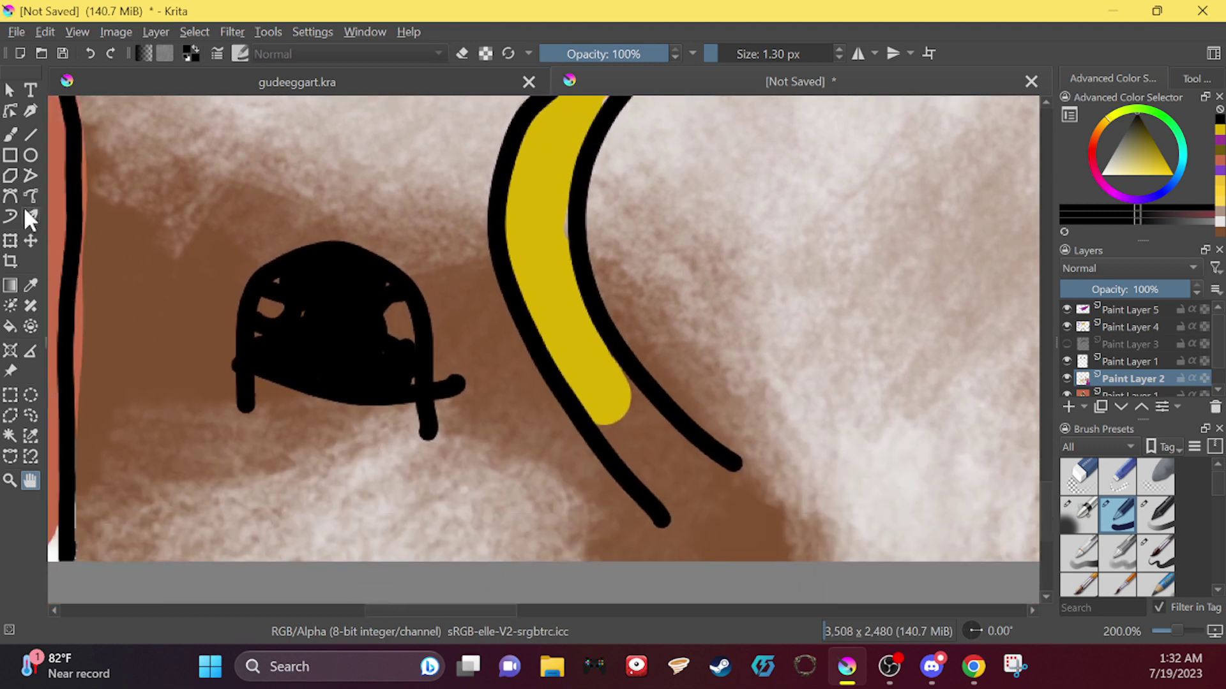
{"action": "left_click", "coordinate": [11, 134]}
{"action": "mouse_move", "coordinate": [74, 559]}
{"action": "left_mouse_down"}
{"action": "mouse_move", "coordinate": [235, 538]}
{"action": "mouse_move", "coordinate": [578, 540]}
{"action": "left_mouse_up"}
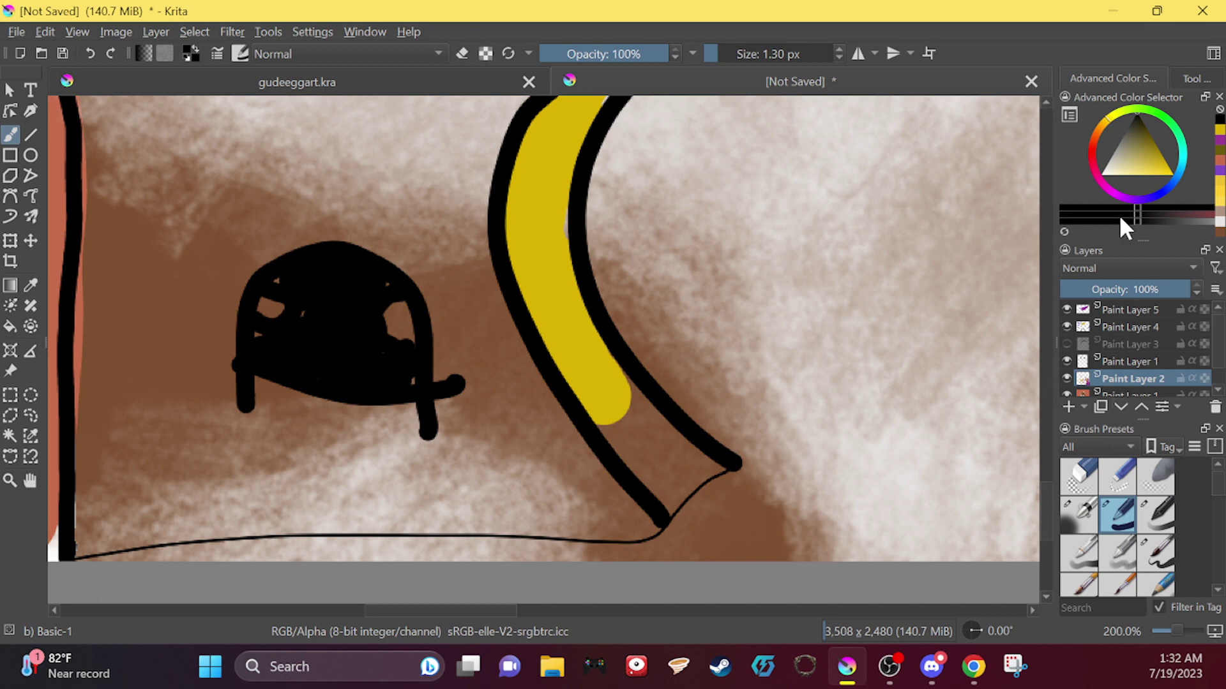
Step: Sample the outfit's purple from the painted right side as the colour for the unpainted left side
{"action": "left_click", "coordinate": [30, 480]}
{"action": "left_click_drag", "start_coordinate": [251, 375], "coordinate": [383, 246]}
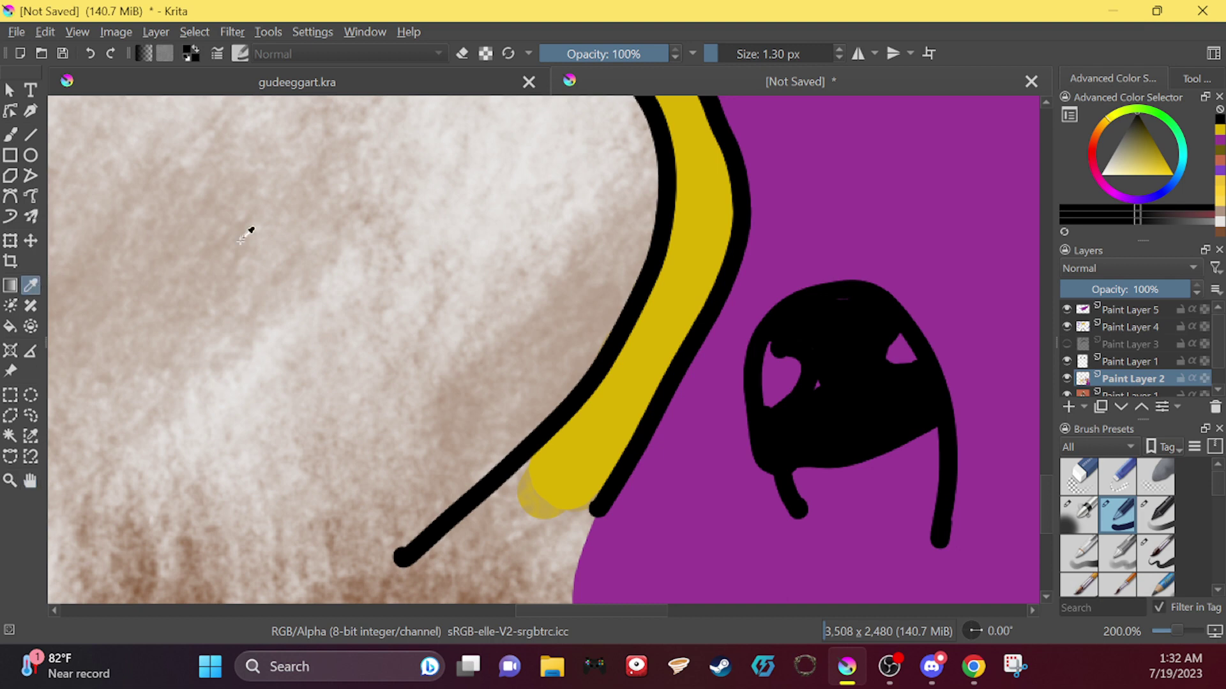
{"action": "left_click", "coordinate": [828, 189]}
{"action": "left_click_drag", "start_coordinate": [221, 390], "coordinate": [387, 385]}
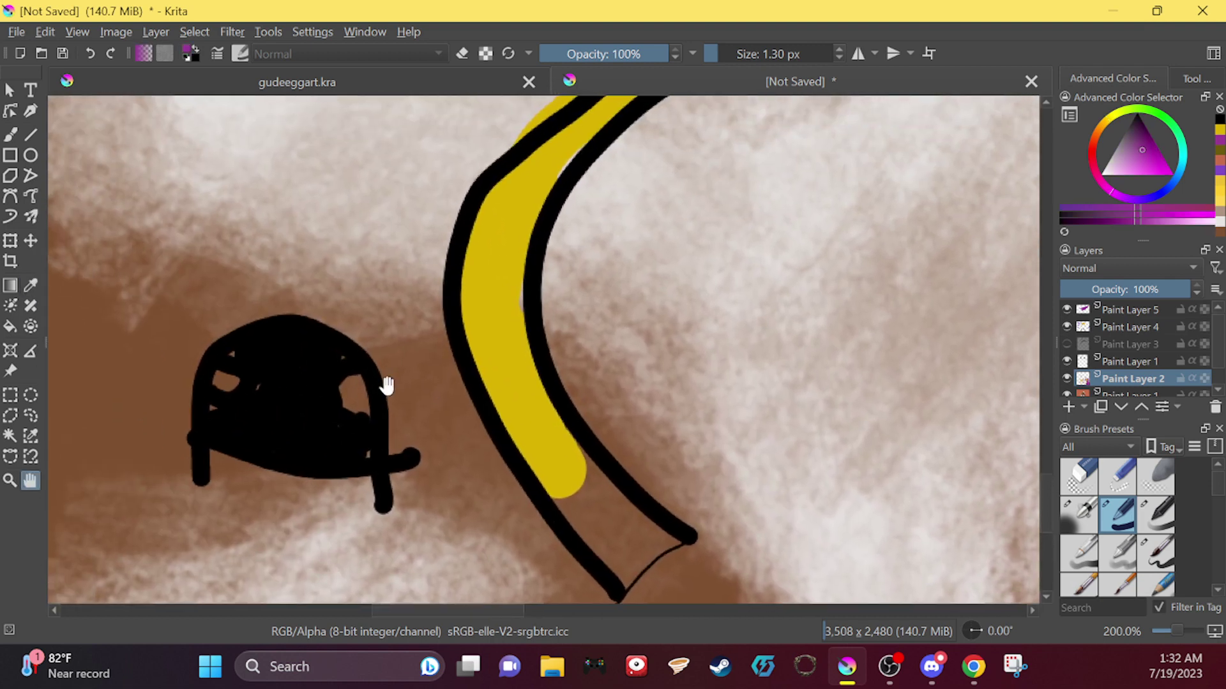
Step: Try to flood-fill the left side of the outfit with purple, and undo the fills
{"action": "left_click", "coordinate": [11, 326]}
{"action": "left_click", "coordinate": [128, 271]}
{"action": "left_click", "coordinate": [153, 376]}
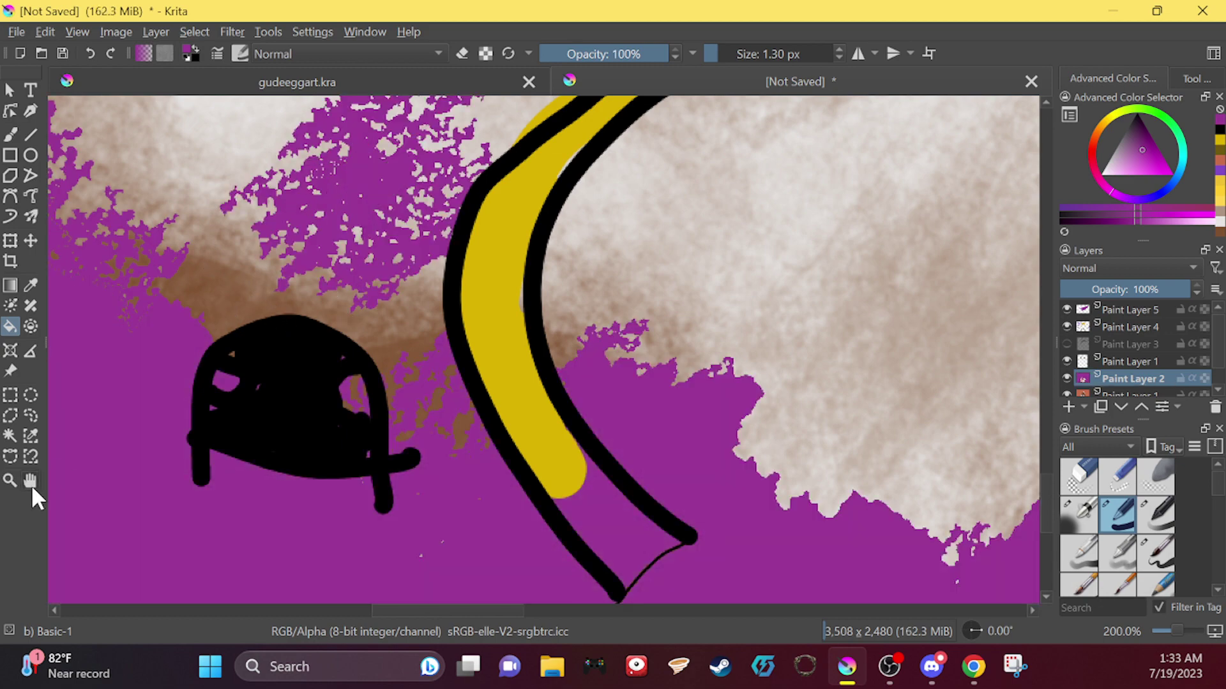
{"action": "left_click", "coordinate": [30, 480]}
{"action": "left_click_drag", "start_coordinate": [649, 309], "coordinate": [350, 528]}
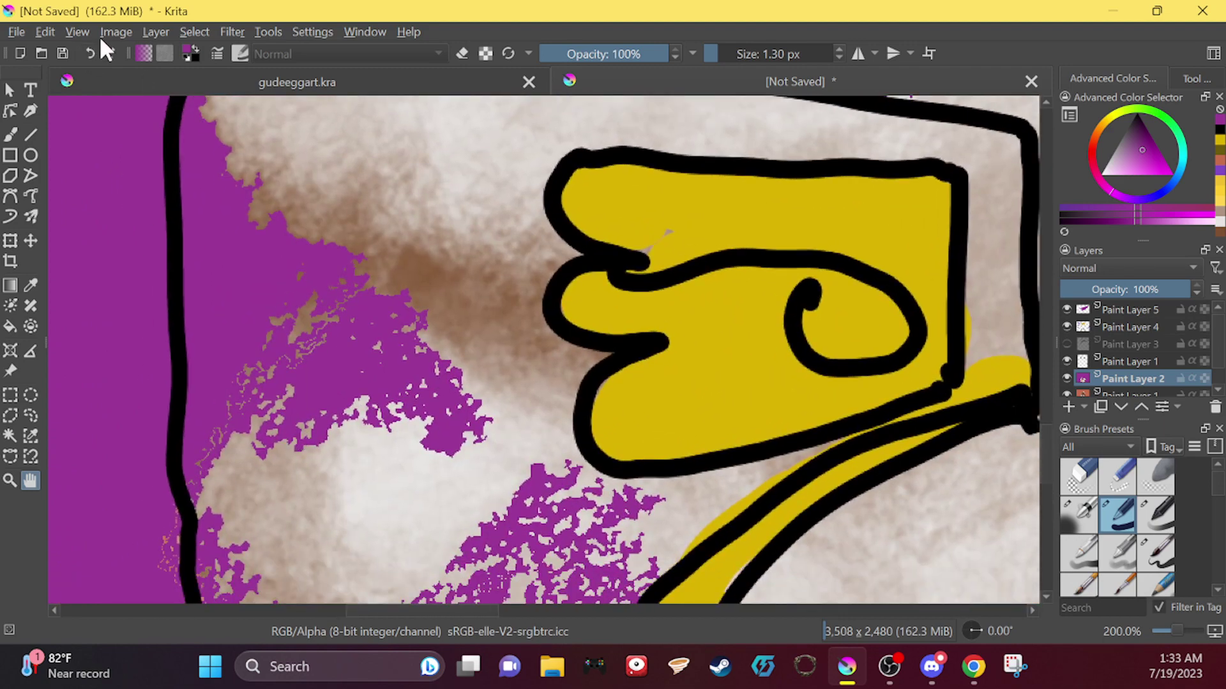
{"action": "left_click", "coordinate": [90, 54]}
{"action": "left_click", "coordinate": [90, 54]}
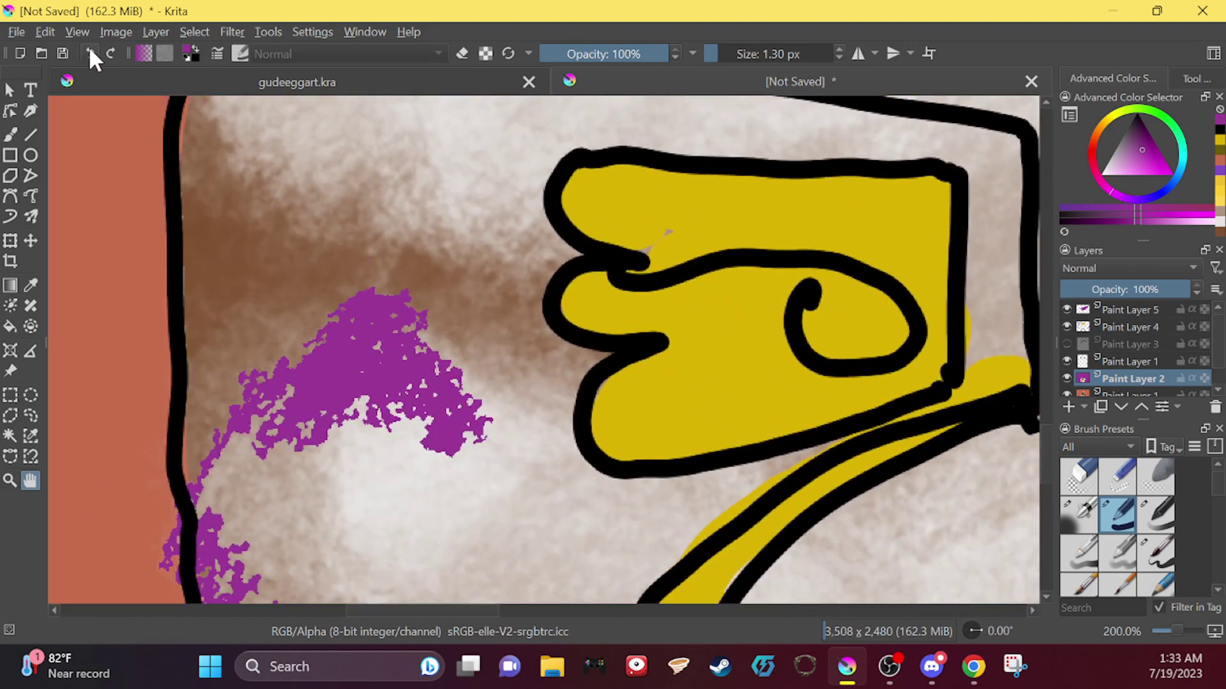
{"action": "left_click", "coordinate": [89, 49]}
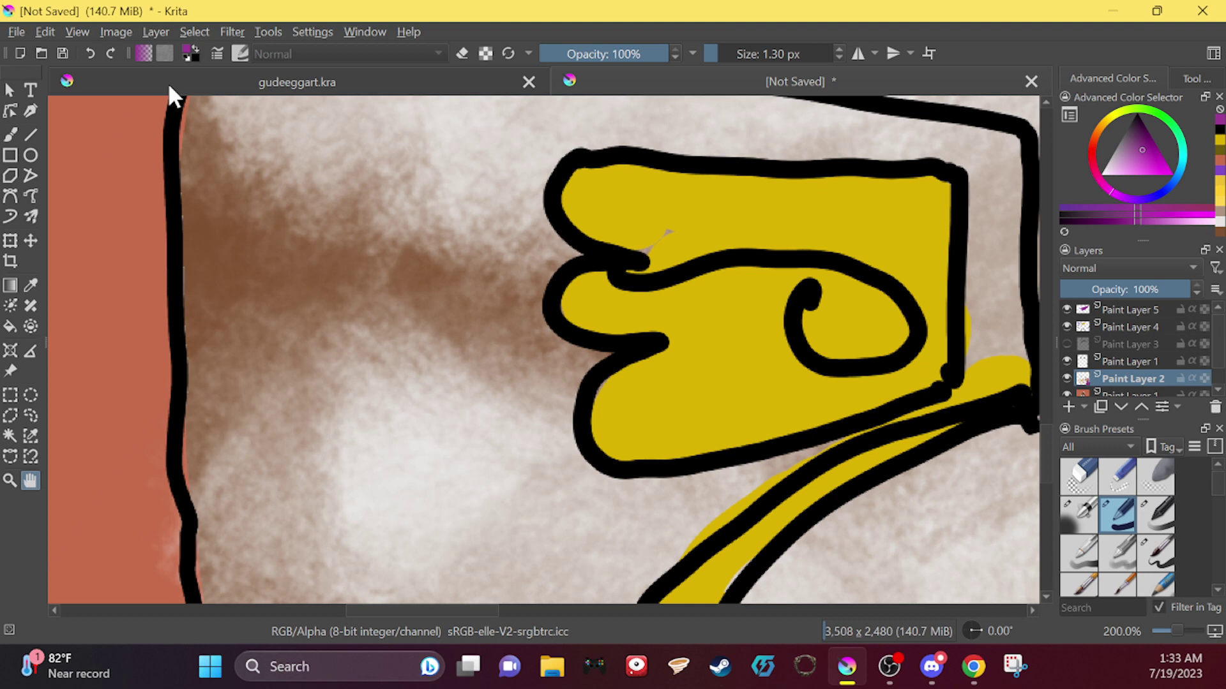
Step: Paint purple along the body's left outline beside the left wing emblem with a 104.03 px brush
{"action": "left_click", "coordinate": [10, 132]}
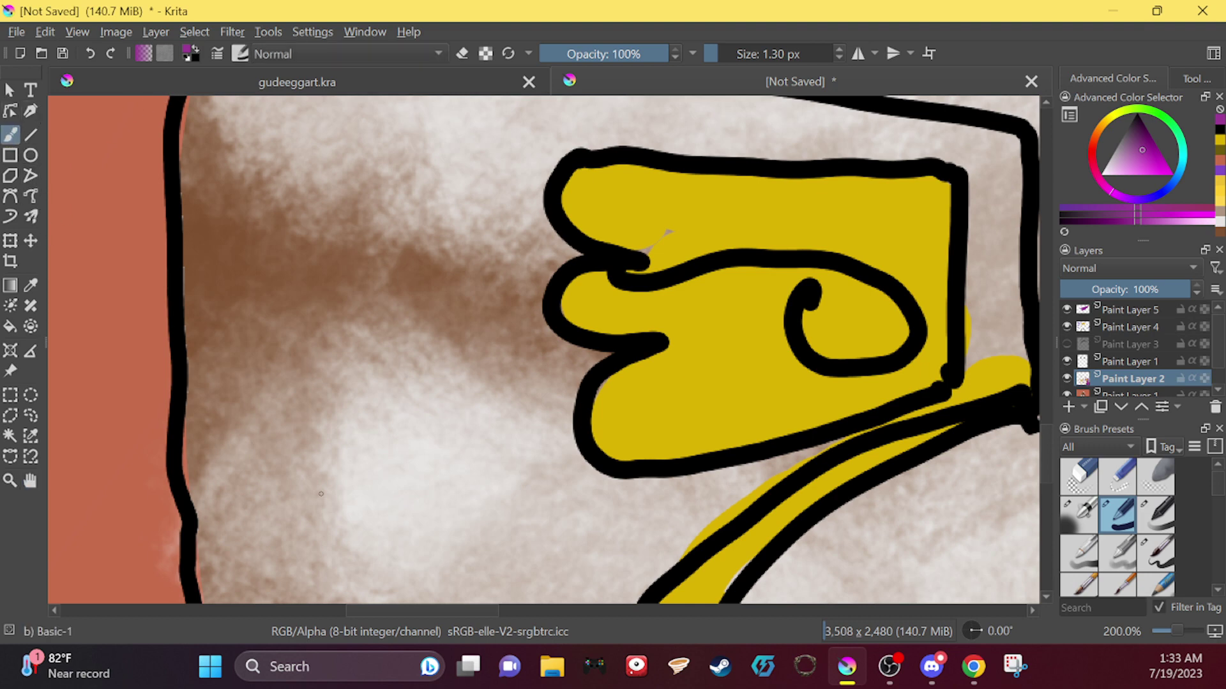
{"action": "left_click", "coordinate": [732, 52]}
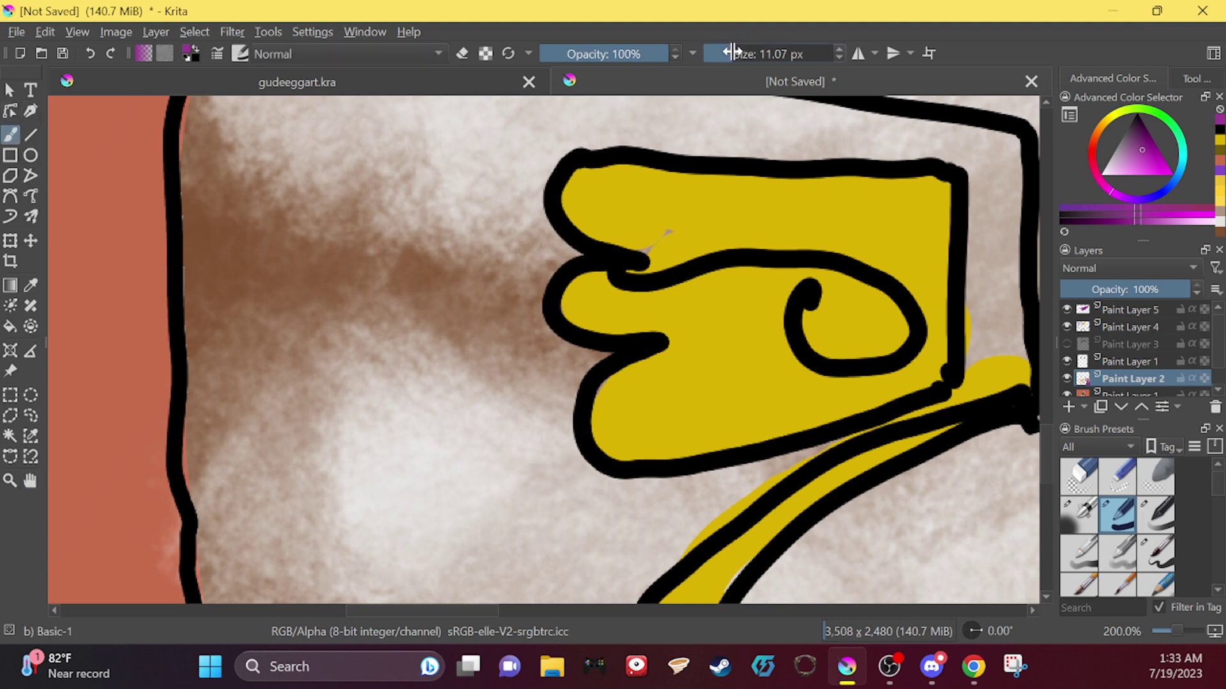
{"action": "mouse_move", "coordinate": [395, 530]}
{"action": "left_mouse_down"}
{"action": "mouse_move", "coordinate": [383, 355]}
{"action": "mouse_move", "coordinate": [300, 241]}
{"action": "mouse_move", "coordinate": [224, 320]}
{"action": "mouse_move", "coordinate": [254, 561]}
{"action": "mouse_move", "coordinate": [204, 446]}
{"action": "left_mouse_up"}
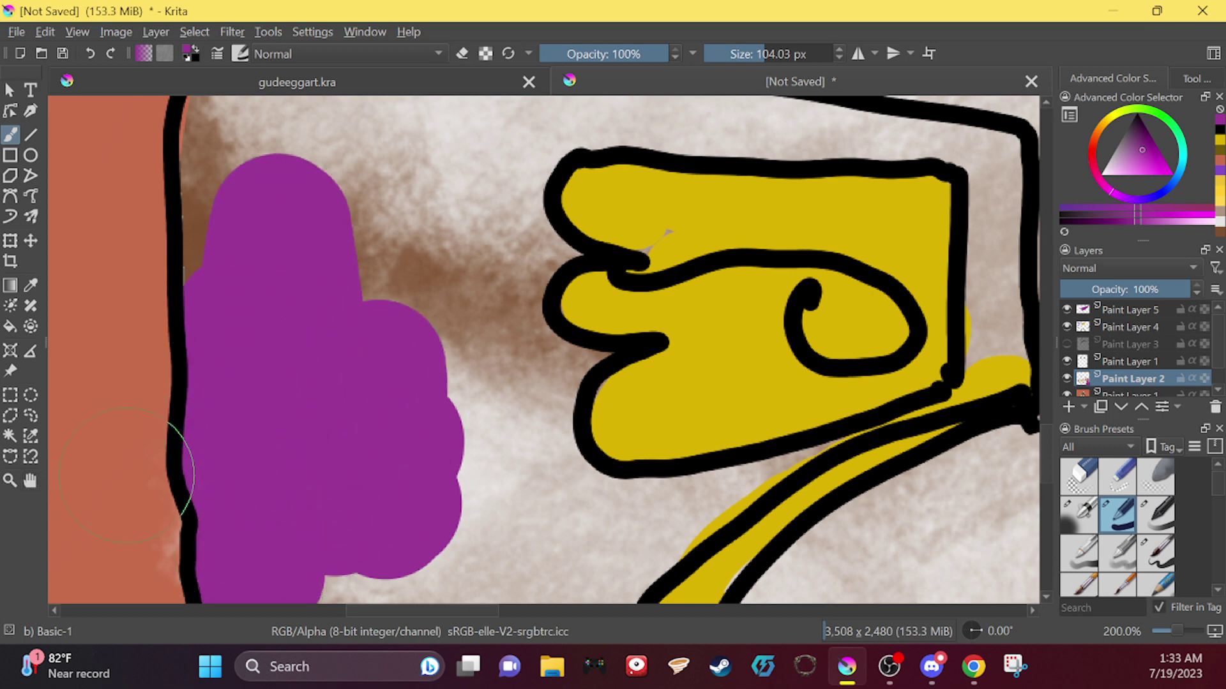
Step: Extend the purple down the left side of the outfit, all around the black spot
{"action": "left_click", "coordinate": [30, 481]}
{"action": "left_click_drag", "start_coordinate": [256, 504], "coordinate": [243, 220]}
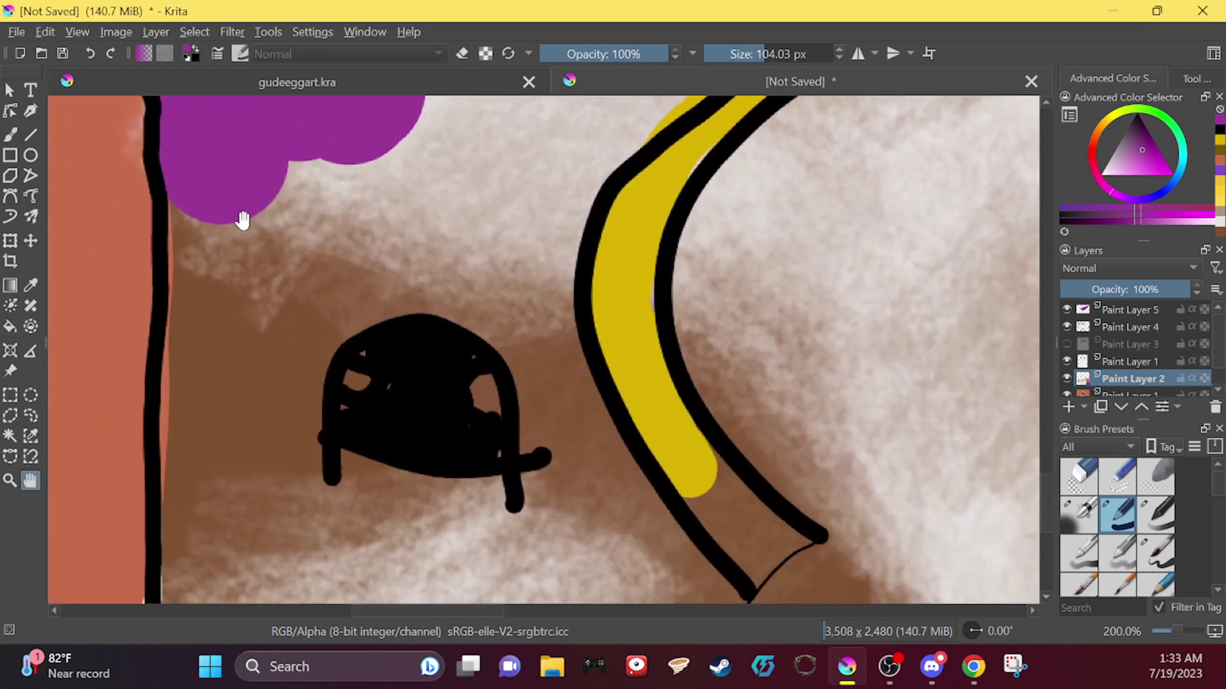
{"action": "left_click", "coordinate": [11, 136]}
{"action": "mouse_move", "coordinate": [231, 152]}
{"action": "left_mouse_down"}
{"action": "mouse_move", "coordinate": [315, 424]}
{"action": "mouse_move", "coordinate": [224, 186]}
{"action": "mouse_move", "coordinate": [233, 561]}
{"action": "mouse_move", "coordinate": [301, 562]}
{"action": "mouse_move", "coordinate": [416, 198]}
{"action": "mouse_move", "coordinate": [400, 356]}
{"action": "mouse_move", "coordinate": [498, 487]}
{"action": "mouse_move", "coordinate": [484, 517]}
{"action": "left_mouse_up"}
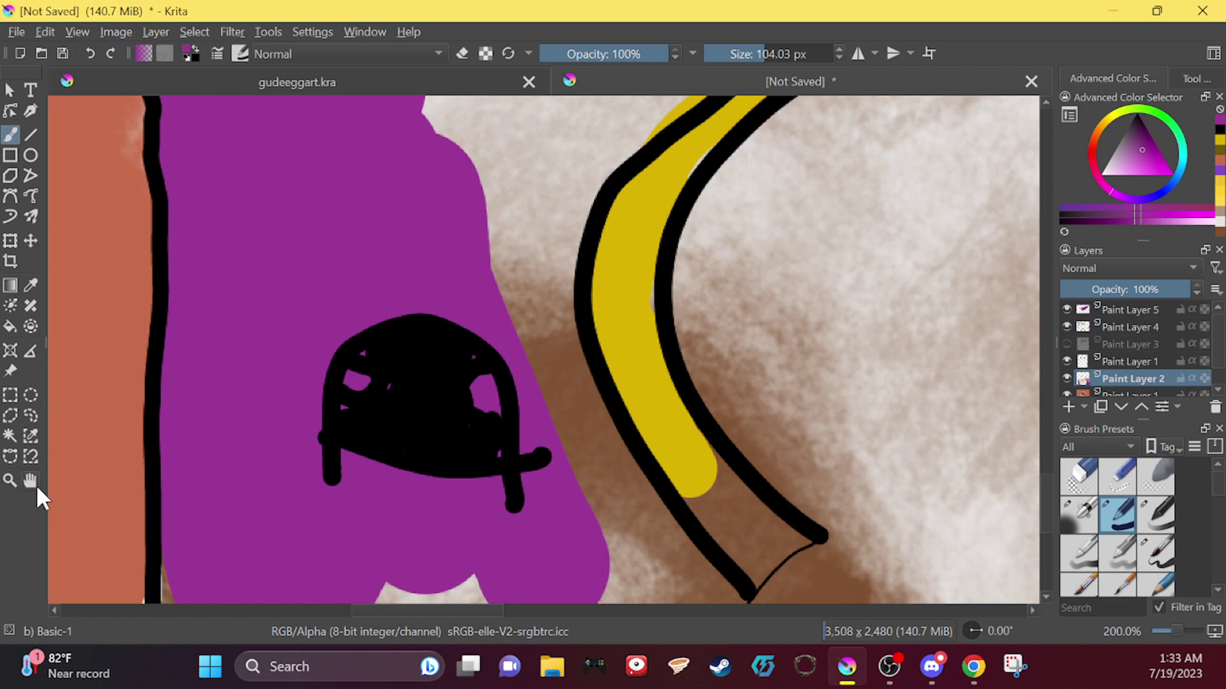
Step: Cover the bare areas below the black spot with purple down to the canvas edge and across to the curved trim
{"action": "left_click", "coordinate": [30, 480]}
{"action": "left_click_drag", "start_coordinate": [309, 485], "coordinate": [137, 254]}
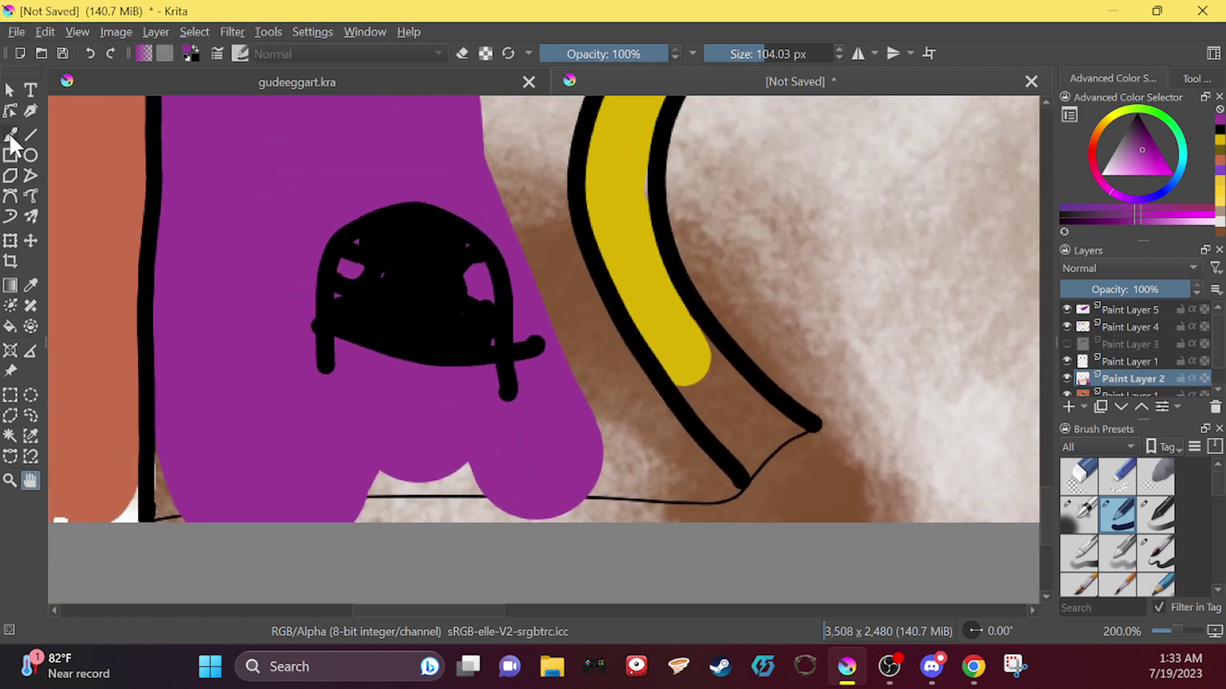
{"action": "left_click", "coordinate": [11, 134]}
{"action": "mouse_move", "coordinate": [232, 438]}
{"action": "left_mouse_down"}
{"action": "mouse_move", "coordinate": [369, 505]}
{"action": "mouse_move", "coordinate": [603, 482]}
{"action": "mouse_move", "coordinate": [689, 520]}
{"action": "mouse_move", "coordinate": [617, 446]}
{"action": "mouse_move", "coordinate": [502, 261]}
{"action": "mouse_move", "coordinate": [446, 214]}
{"action": "left_mouse_up"}
{"action": "left_click", "coordinate": [30, 480]}
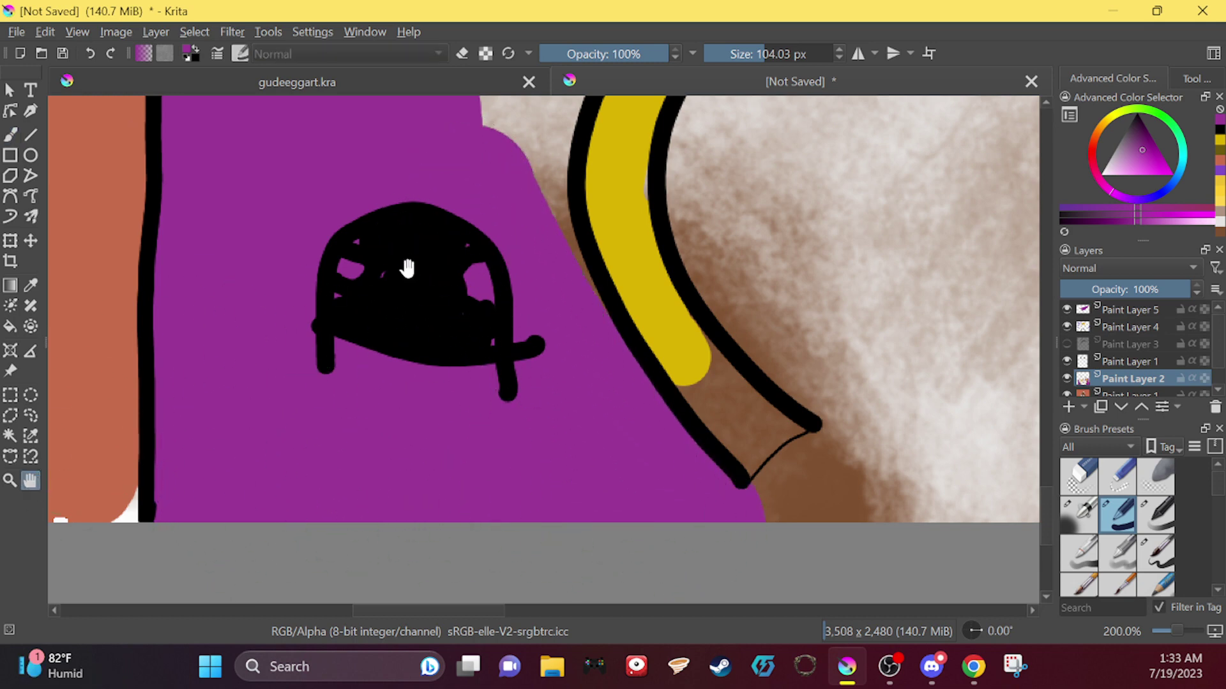
Step: Widen the purple below the left wing emblem so its edge runs diagonally down to the curved trim
{"action": "left_click_drag", "start_coordinate": [510, 128], "coordinate": [382, 428]}
{"action": "left_click", "coordinate": [9, 134]}
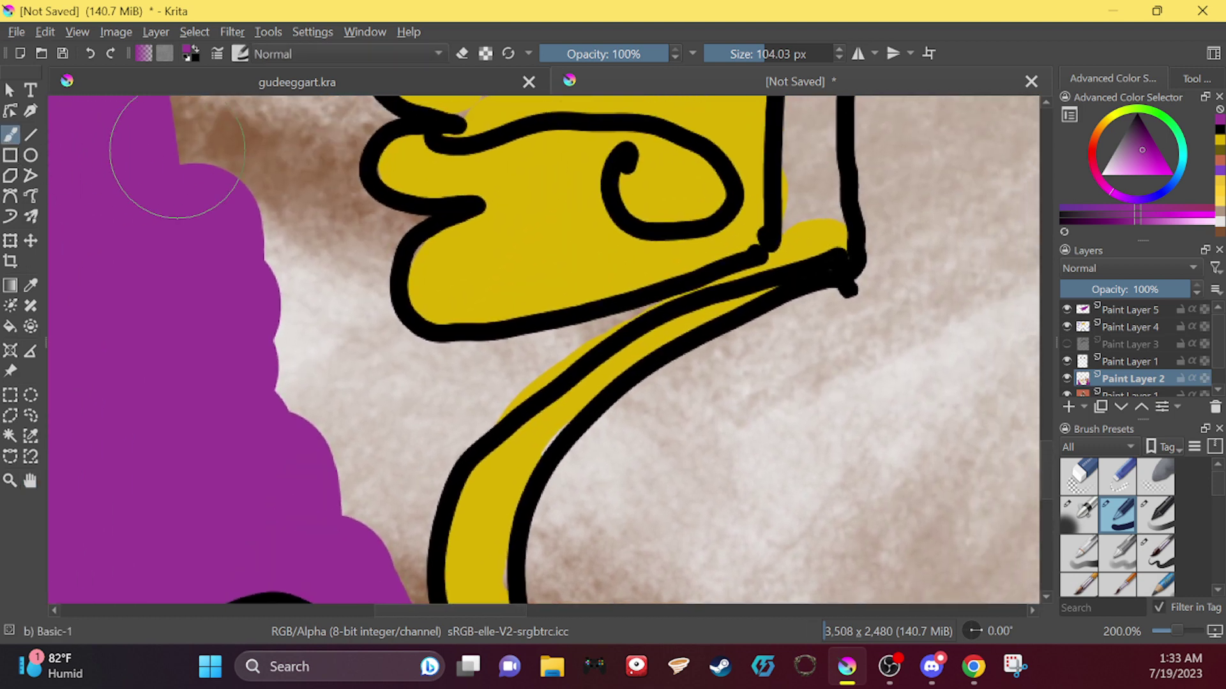
{"action": "mouse_move", "coordinate": [172, 170]}
{"action": "left_mouse_down"}
{"action": "mouse_move", "coordinate": [228, 189]}
{"action": "mouse_move", "coordinate": [359, 510]}
{"action": "mouse_move", "coordinate": [365, 570]}
{"action": "left_mouse_up"}
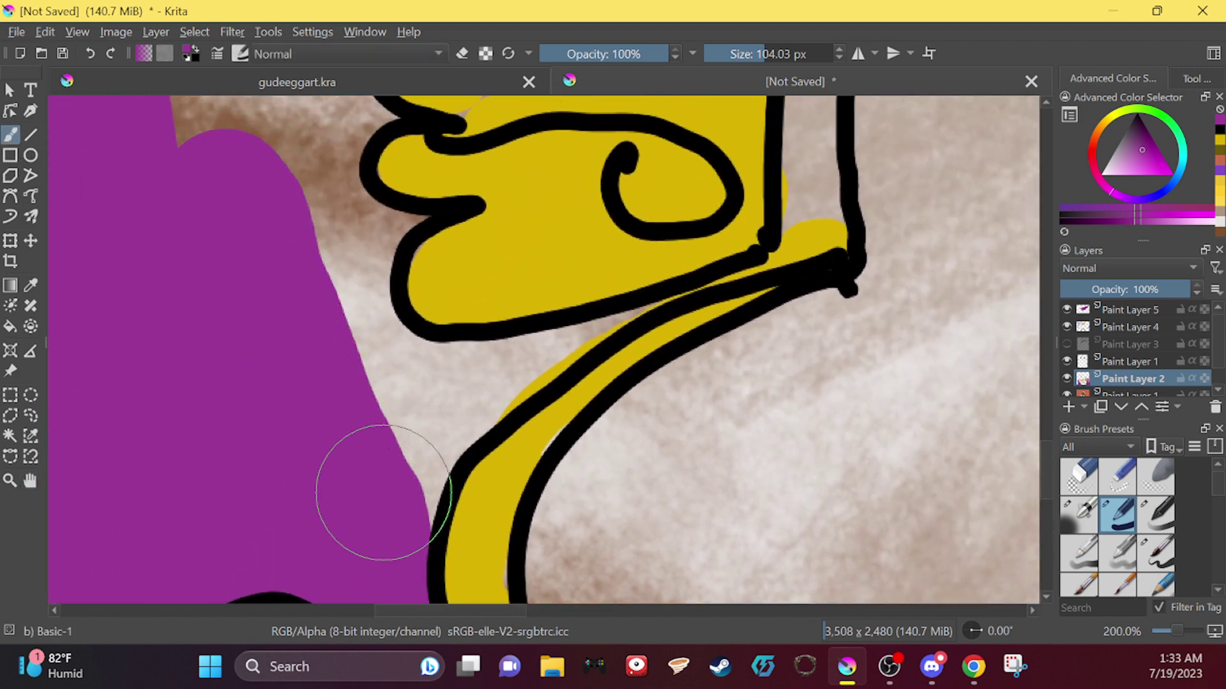
Step: Try painting purple up to the chest line and erasing the spill above it at 4.78 px, and undo both
{"action": "left_click", "coordinate": [30, 480]}
{"action": "left_click_drag", "start_coordinate": [143, 349], "coordinate": [302, 365]}
{"action": "left_click", "coordinate": [11, 136]}
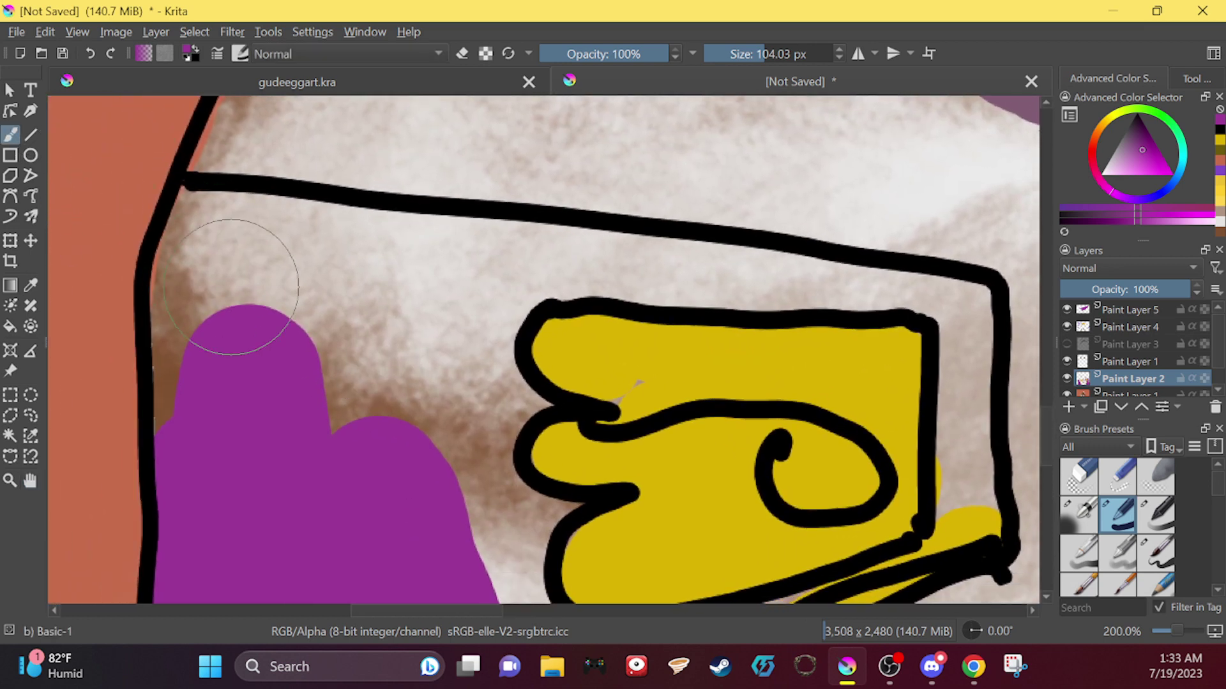
{"action": "mouse_move", "coordinate": [260, 288]}
{"action": "left_mouse_down"}
{"action": "mouse_move", "coordinate": [277, 304]}
{"action": "mouse_move", "coordinate": [224, 244]}
{"action": "mouse_move", "coordinate": [214, 269]}
{"action": "mouse_move", "coordinate": [227, 443]}
{"action": "mouse_move", "coordinate": [212, 322]}
{"action": "mouse_move", "coordinate": [218, 259]}
{"action": "mouse_move", "coordinate": [225, 242]}
{"action": "mouse_move", "coordinate": [237, 246]}
{"action": "mouse_move", "coordinate": [222, 241]}
{"action": "mouse_move", "coordinate": [378, 283]}
{"action": "mouse_move", "coordinate": [347, 441]}
{"action": "mouse_move", "coordinate": [384, 320]}
{"action": "mouse_move", "coordinate": [376, 266]}
{"action": "mouse_move", "coordinate": [327, 244]}
{"action": "mouse_move", "coordinate": [400, 284]}
{"action": "left_mouse_up"}
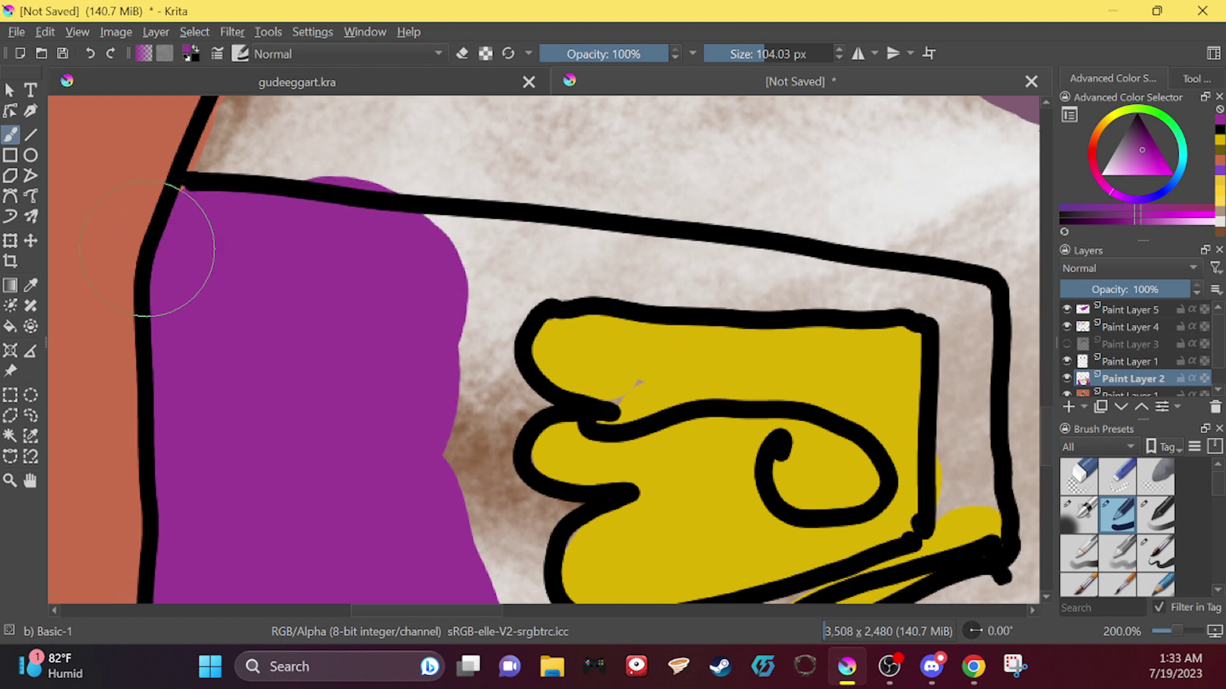
{"action": "left_click", "coordinate": [462, 54]}
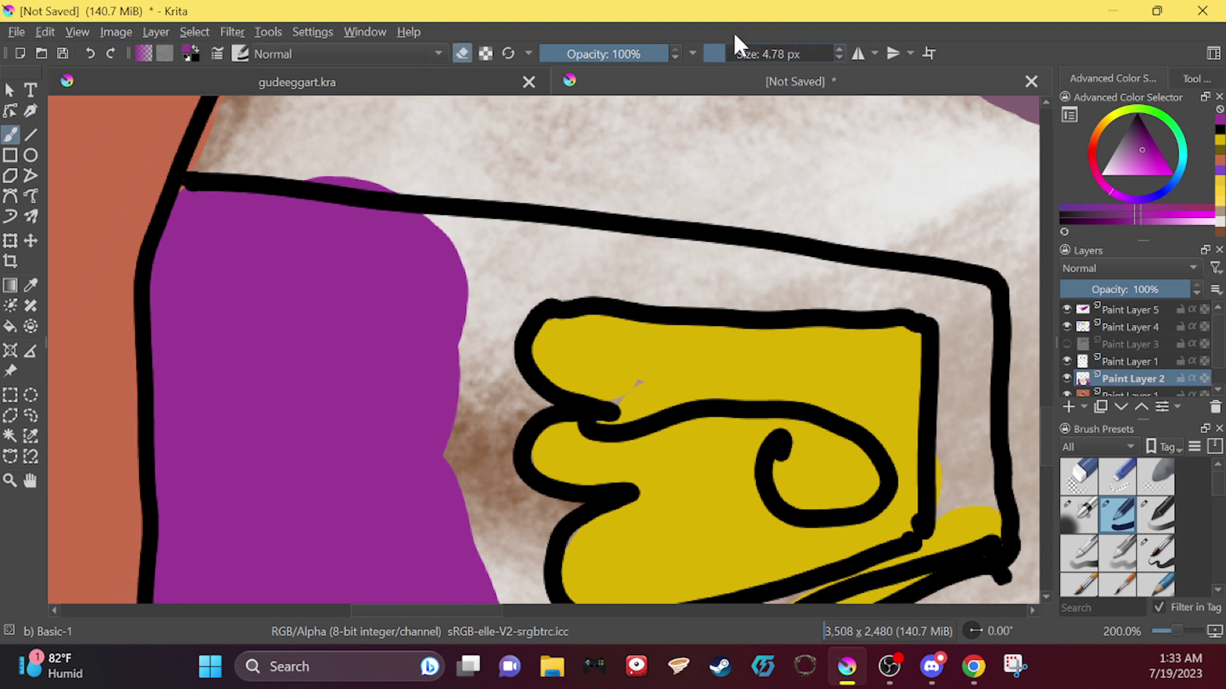
{"action": "left_click_drag", "start_coordinate": [313, 173], "coordinate": [396, 181]}
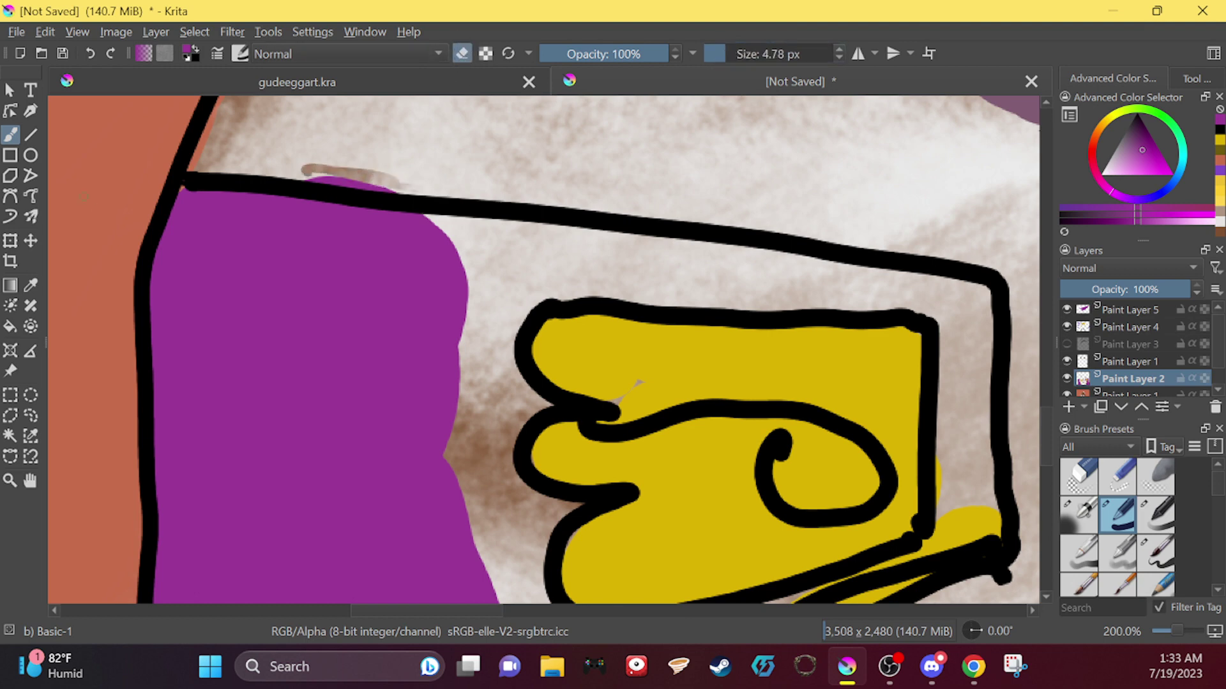
{"action": "left_click", "coordinate": [89, 56]}
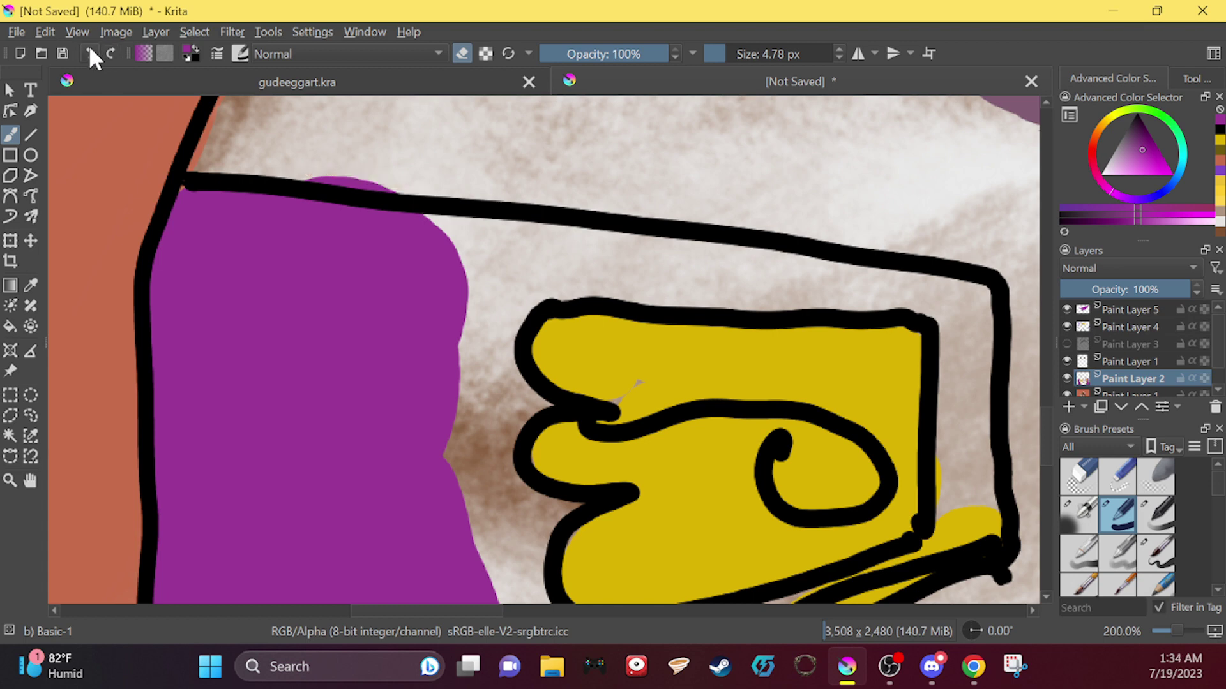
{"action": "left_click", "coordinate": [89, 51]}
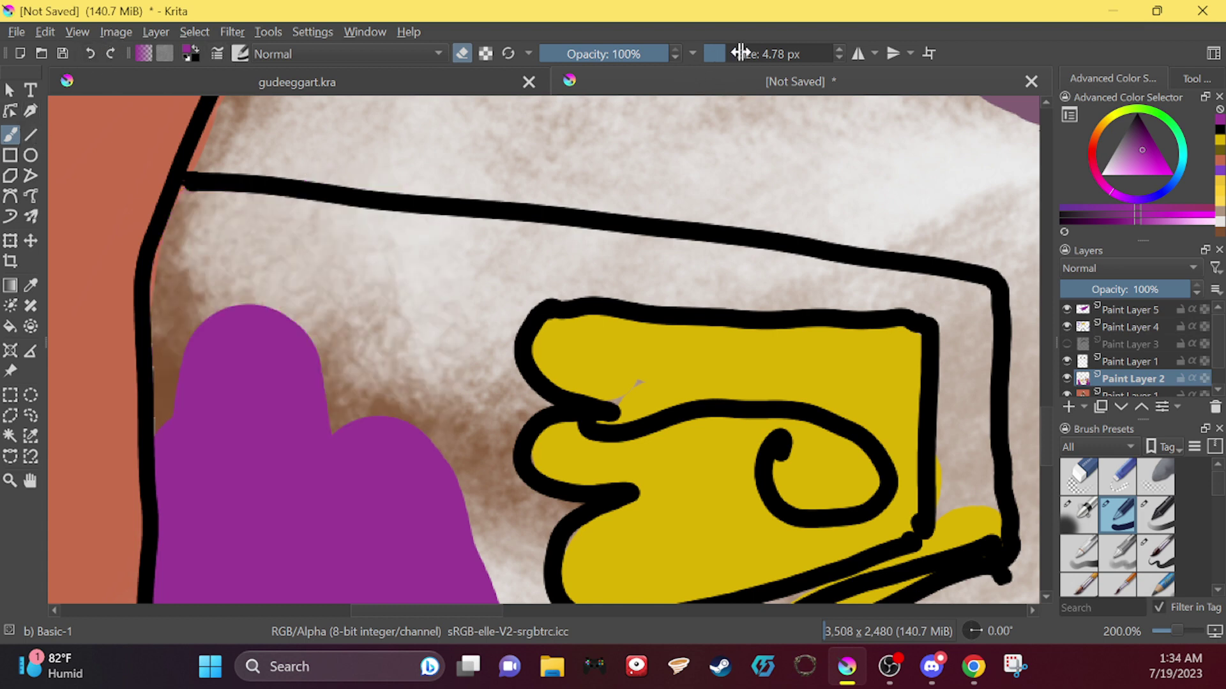
Step: With eraser mode off, try painting purple below the chest line and over the wing's top edge at 74.52 px, and undo the strokes
{"action": "left_click_drag", "start_coordinate": [740, 52], "coordinate": [759, 53]}
{"action": "left_click", "coordinate": [462, 53]}
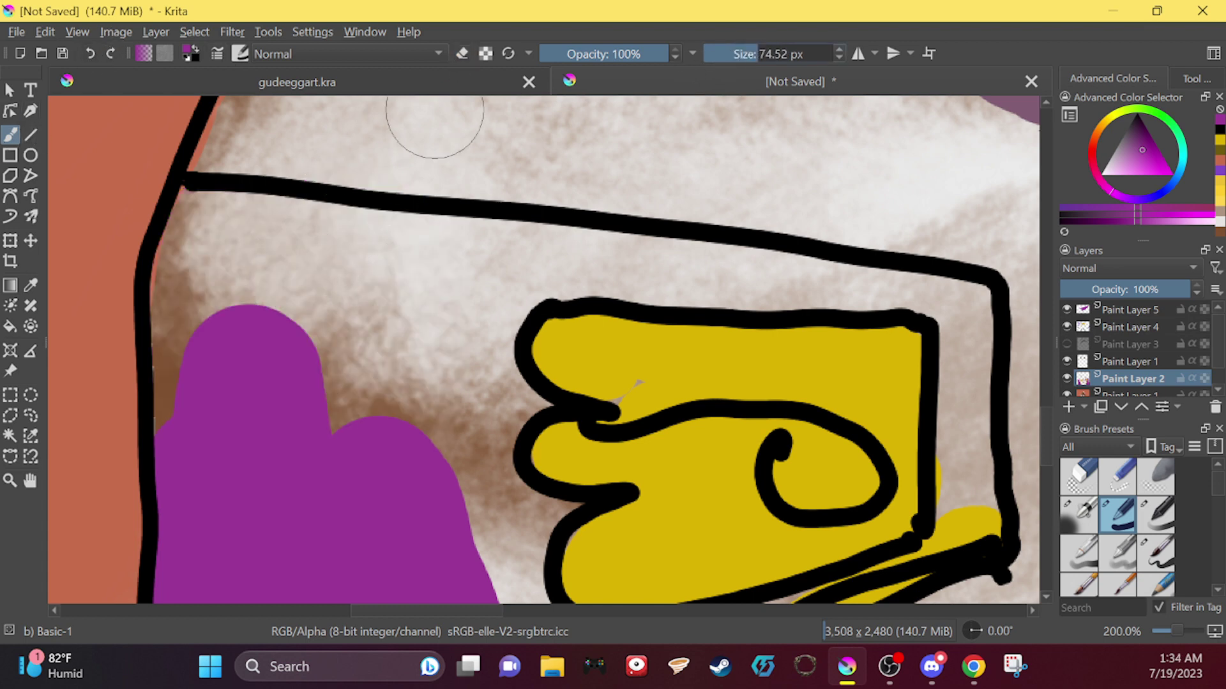
{"action": "mouse_move", "coordinate": [350, 260]}
{"action": "left_mouse_down"}
{"action": "mouse_move", "coordinate": [207, 224]}
{"action": "mouse_move", "coordinate": [202, 421]}
{"action": "mouse_move", "coordinate": [186, 369]}
{"action": "mouse_move", "coordinate": [182, 252]}
{"action": "mouse_move", "coordinate": [250, 261]}
{"action": "mouse_move", "coordinate": [242, 332]}
{"action": "mouse_move", "coordinate": [356, 407]}
{"action": "mouse_move", "coordinate": [394, 376]}
{"action": "mouse_move", "coordinate": [469, 240]}
{"action": "mouse_move", "coordinate": [430, 293]}
{"action": "mouse_move", "coordinate": [474, 279]}
{"action": "mouse_move", "coordinate": [388, 251]}
{"action": "mouse_move", "coordinate": [543, 273]}
{"action": "mouse_move", "coordinate": [613, 262]}
{"action": "left_mouse_up"}
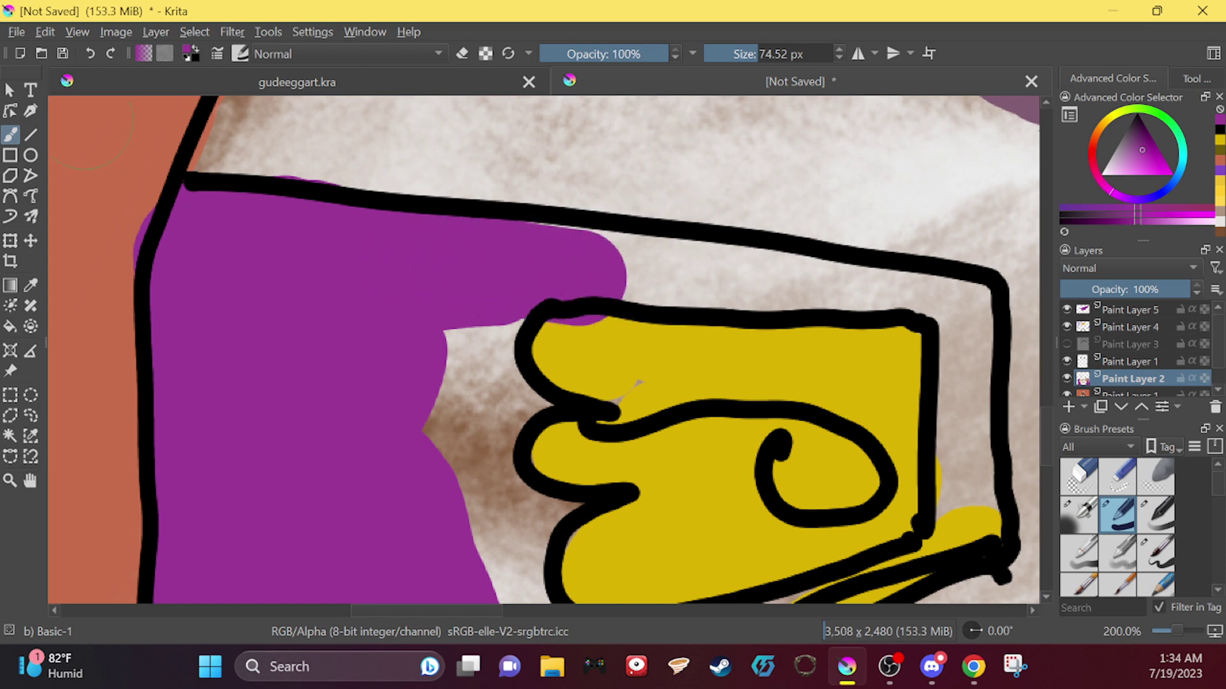
{"action": "left_click", "coordinate": [88, 53]}
{"action": "left_click", "coordinate": [89, 53]}
{"action": "left_click", "coordinate": [88, 48]}
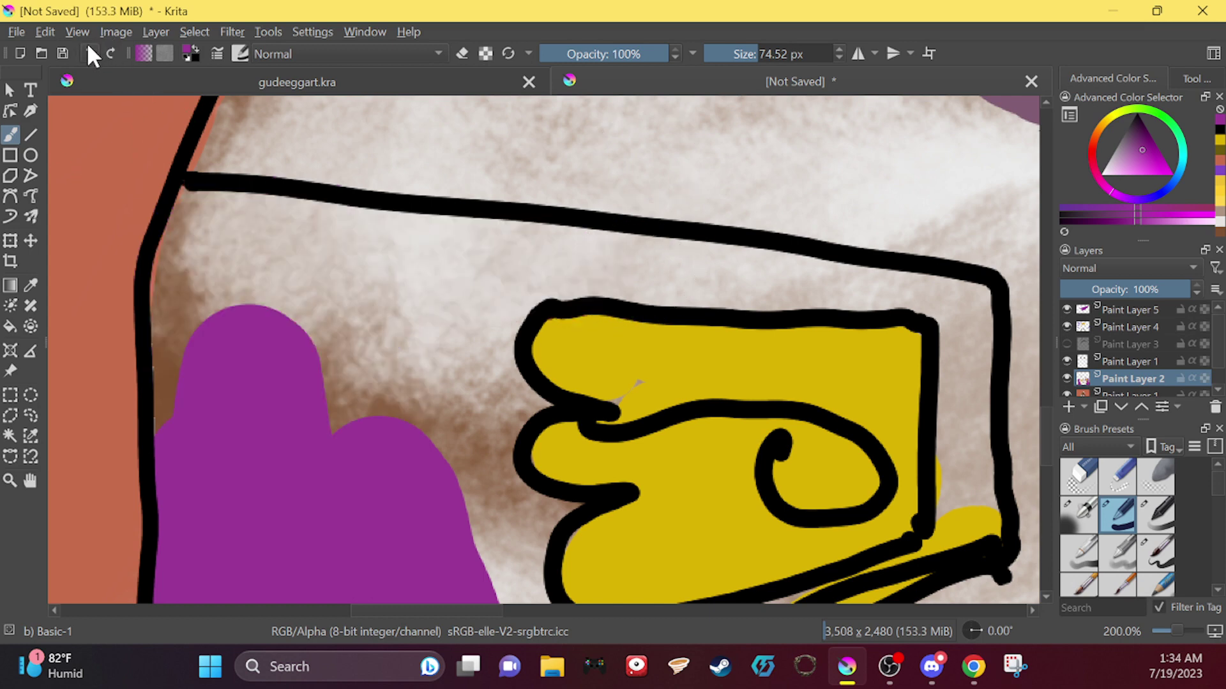
Step: Paint the outfit's upper left area purple up to the chest line and towards the wing, and reduce the brush size to 11.82 px
{"action": "mouse_move", "coordinate": [343, 329]}
{"action": "left_mouse_down"}
{"action": "mouse_move", "coordinate": [312, 410]}
{"action": "mouse_move", "coordinate": [300, 358]}
{"action": "mouse_move", "coordinate": [329, 306]}
{"action": "mouse_move", "coordinate": [207, 229]}
{"action": "mouse_move", "coordinate": [196, 416]}
{"action": "mouse_move", "coordinate": [197, 261]}
{"action": "mouse_move", "coordinate": [295, 245]}
{"action": "mouse_move", "coordinate": [244, 221]}
{"action": "mouse_move", "coordinate": [281, 233]}
{"action": "mouse_move", "coordinate": [212, 224]}
{"action": "mouse_move", "coordinate": [437, 264]}
{"action": "mouse_move", "coordinate": [433, 569]}
{"action": "mouse_move", "coordinate": [432, 449]}
{"action": "left_mouse_up"}
{"action": "key", "text": "bracketleft"}
{"action": "key", "text": "bracketleft"}
{"action": "key", "text": "bracketleft"}
{"action": "key", "text": "bracketleft"}
{"action": "key", "text": "bracketleft"}
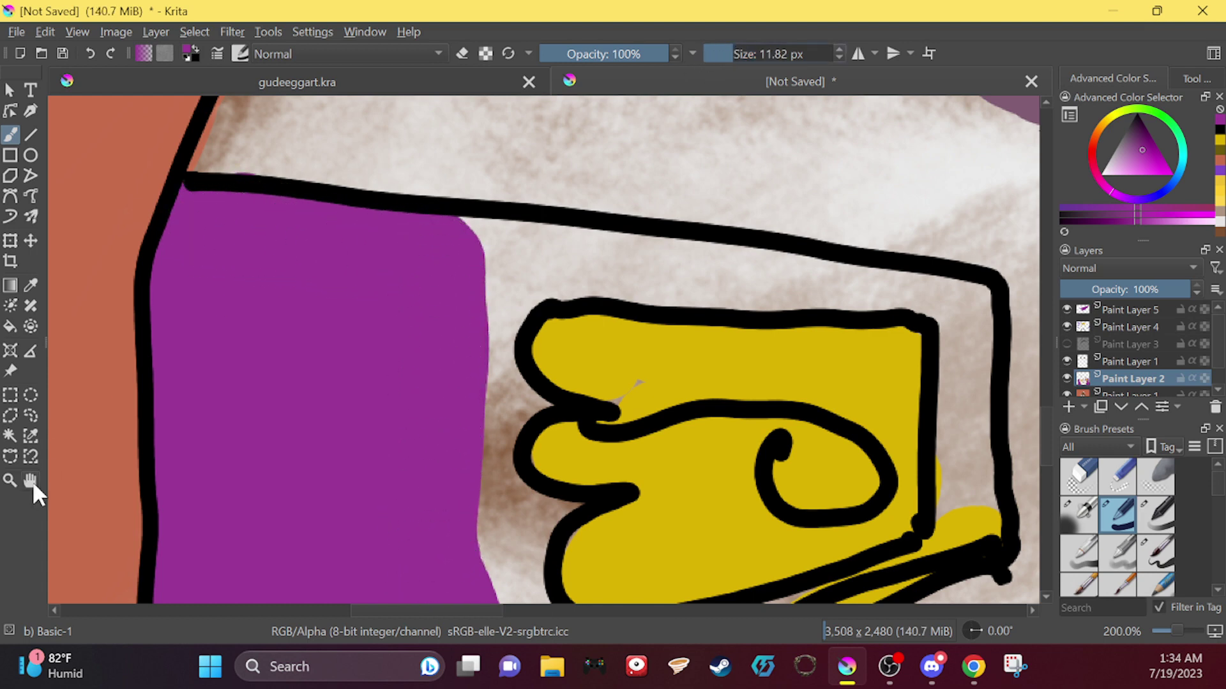
Step: Fill the strip between the chest line and the left wing emblem's upper edge with purple, covering the remaining gaps
{"action": "left_click", "coordinate": [30, 480]}
{"action": "left_click_drag", "start_coordinate": [436, 251], "coordinate": [181, 295]}
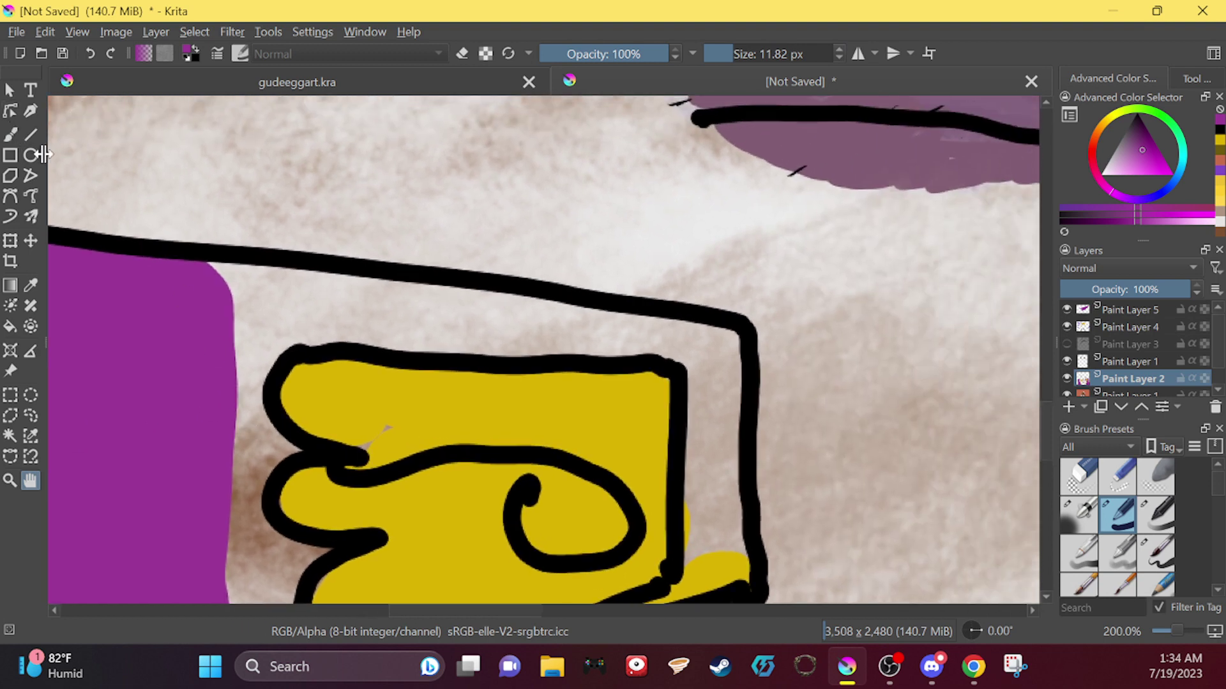
{"action": "key", "text": "b"}
{"action": "mouse_move", "coordinate": [226, 330]}
{"action": "left_mouse_down"}
{"action": "mouse_move", "coordinate": [356, 328]}
{"action": "mouse_move", "coordinate": [270, 338]}
{"action": "mouse_move", "coordinate": [261, 351]}
{"action": "mouse_move", "coordinate": [305, 333]}
{"action": "mouse_move", "coordinate": [257, 366]}
{"action": "mouse_move", "coordinate": [252, 391]}
{"action": "left_mouse_up"}
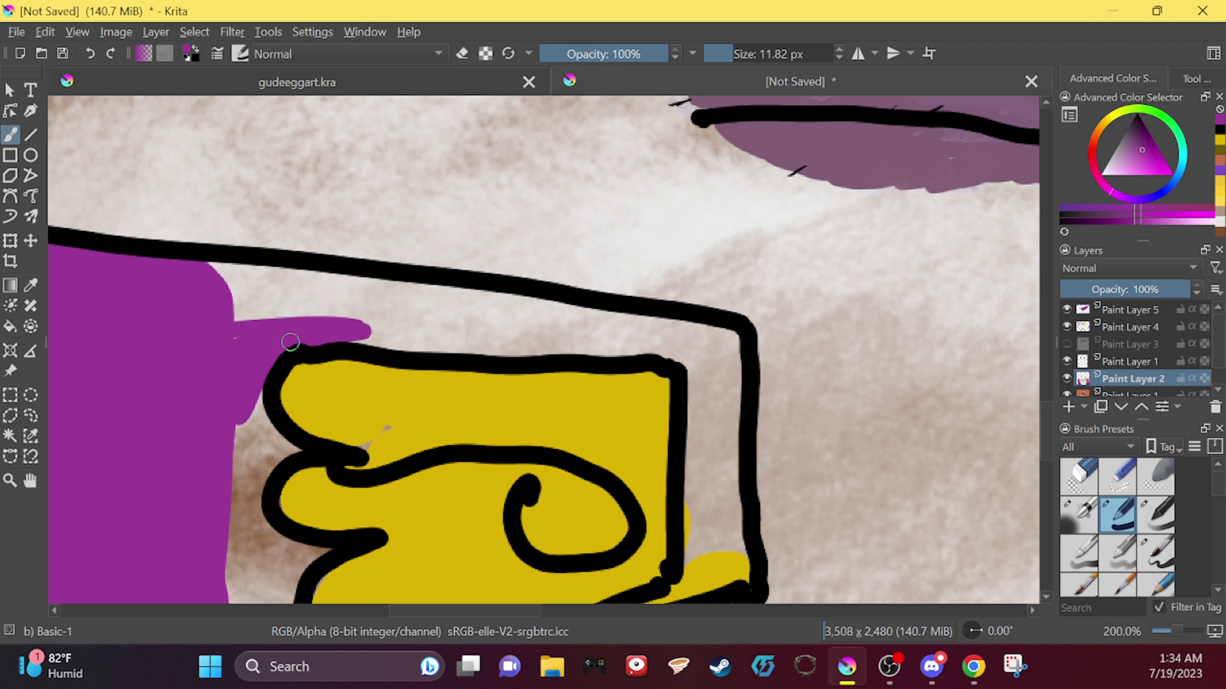
{"action": "mouse_move", "coordinate": [290, 342]}
{"action": "left_mouse_down"}
{"action": "mouse_move", "coordinate": [466, 351]}
{"action": "mouse_move", "coordinate": [377, 327]}
{"action": "mouse_move", "coordinate": [219, 321]}
{"action": "mouse_move", "coordinate": [310, 322]}
{"action": "left_mouse_up"}
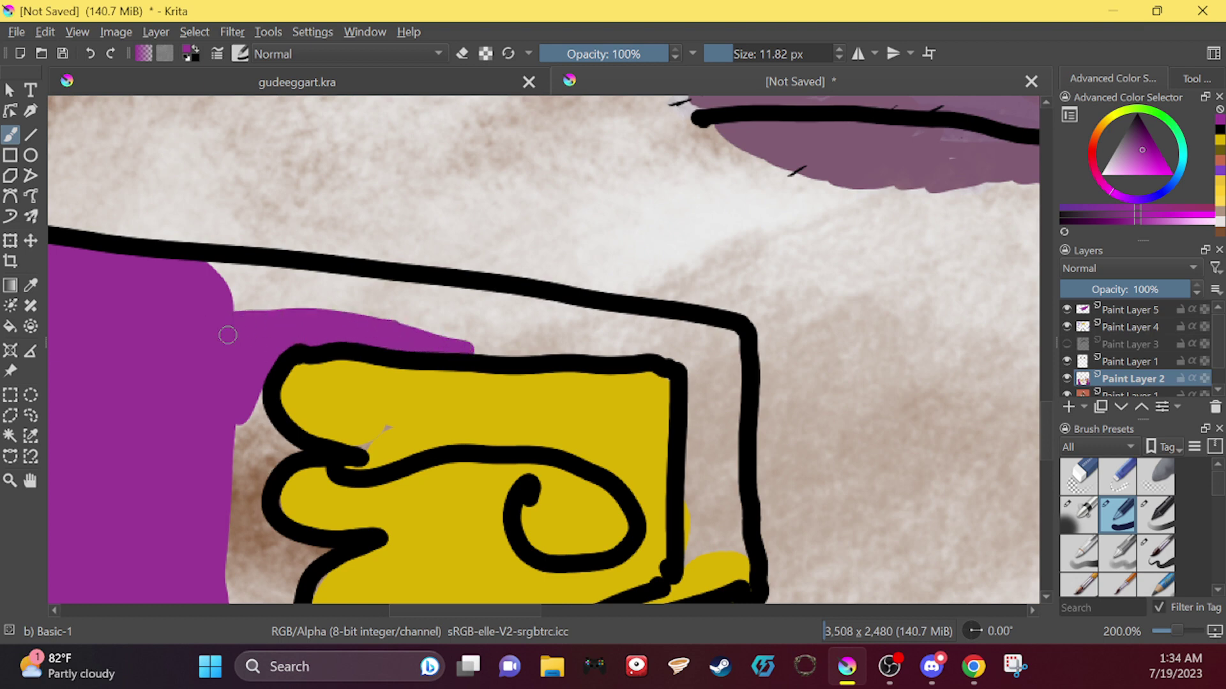
{"action": "mouse_move", "coordinate": [228, 335]}
{"action": "left_mouse_down"}
{"action": "mouse_move", "coordinate": [225, 290]}
{"action": "mouse_move", "coordinate": [277, 282]}
{"action": "mouse_move", "coordinate": [266, 274]}
{"action": "mouse_move", "coordinate": [734, 344]}
{"action": "mouse_move", "coordinate": [715, 333]}
{"action": "mouse_move", "coordinate": [601, 353]}
{"action": "mouse_move", "coordinate": [436, 353]}
{"action": "mouse_move", "coordinate": [471, 348]}
{"action": "mouse_move", "coordinate": [380, 336]}
{"action": "mouse_move", "coordinate": [368, 309]}
{"action": "left_mouse_up"}
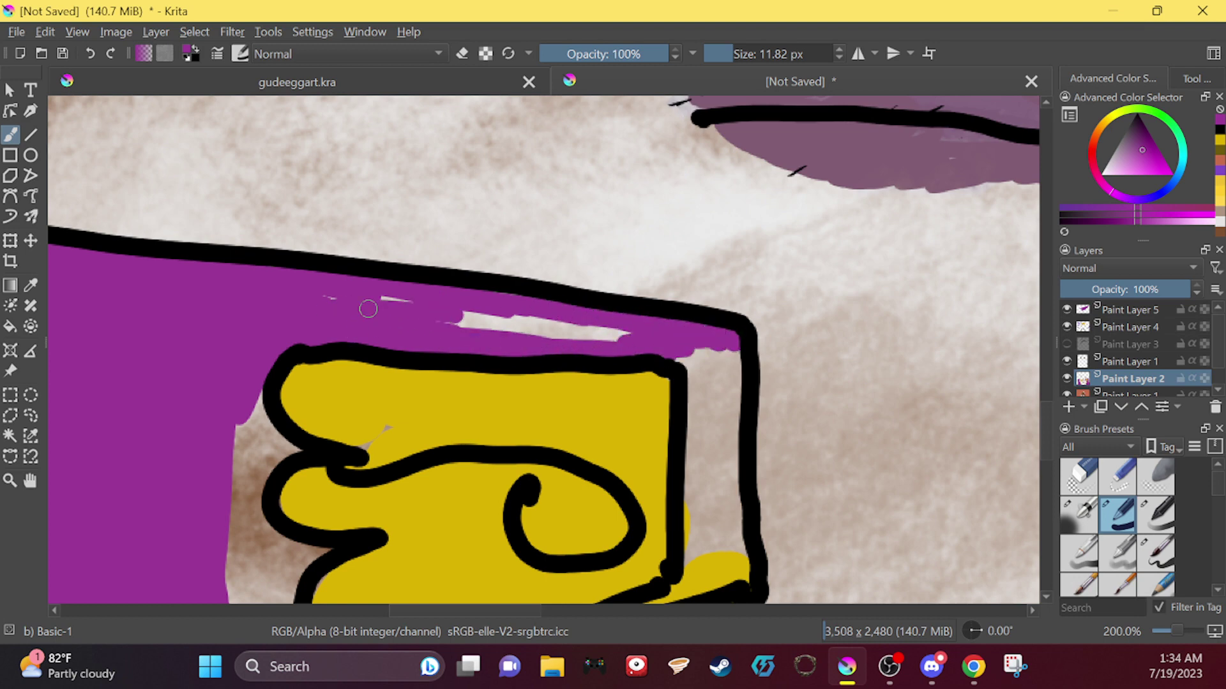
{"action": "left_click_drag", "start_coordinate": [513, 316], "coordinate": [607, 332]}
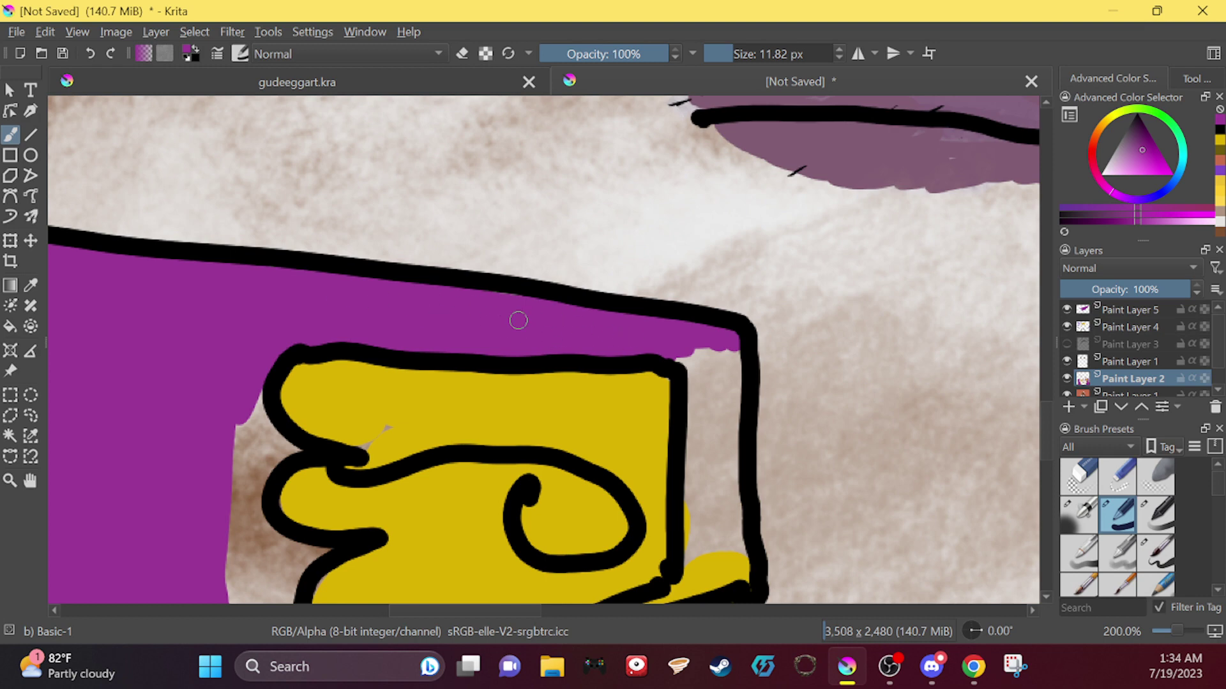
Step: Fill the strip between the left wing emblem's inner edge and the collar outline with the outfit's purple, covering the yellow spill
{"action": "left_click", "coordinate": [30, 285]}
{"action": "left_click", "coordinate": [307, 298]}
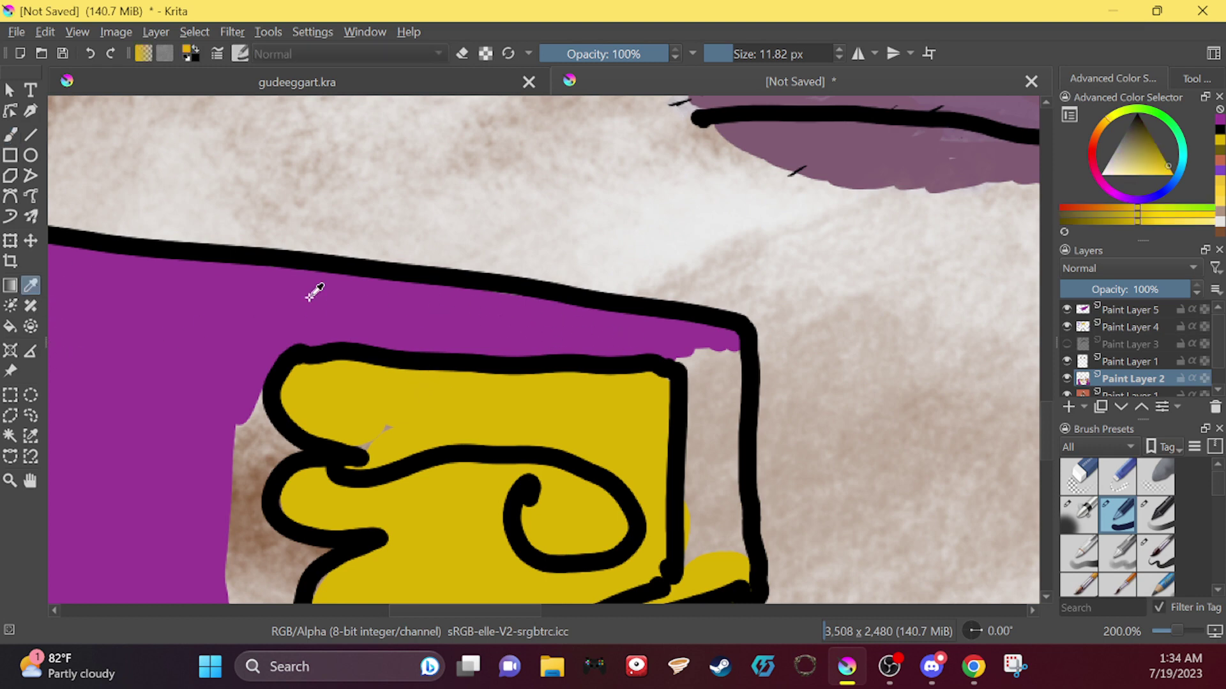
{"action": "left_click", "coordinate": [10, 134]}
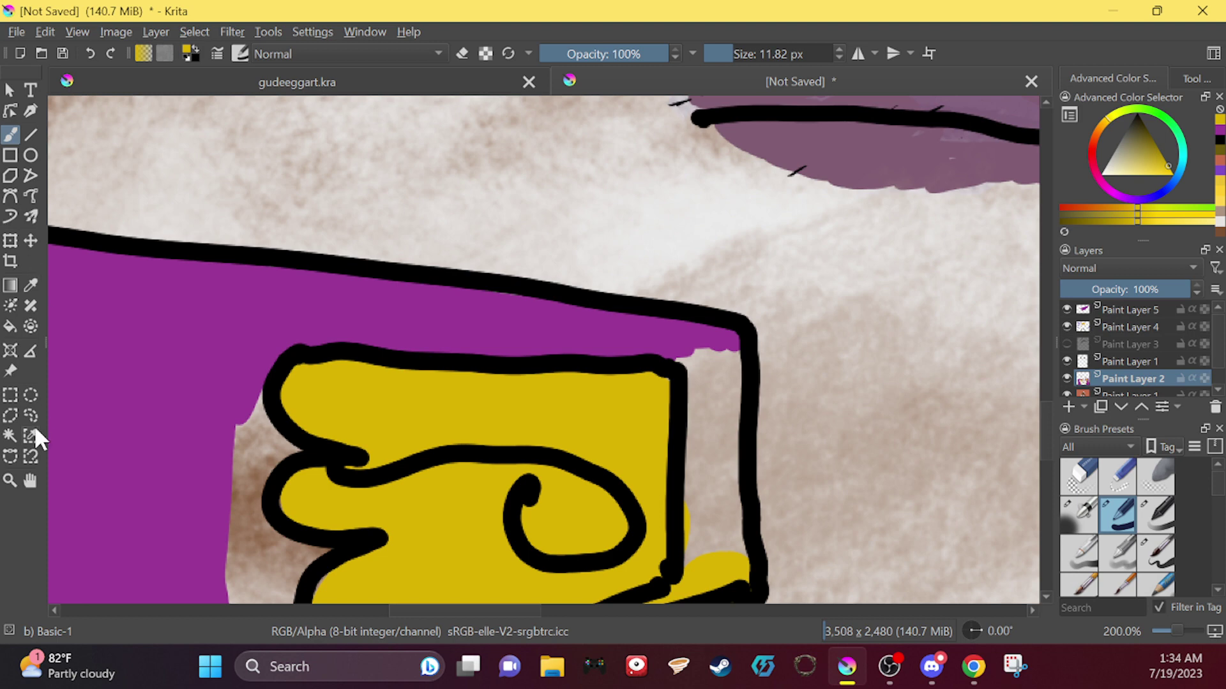
{"action": "left_click", "coordinate": [117, 295], "text": "ctrl"}
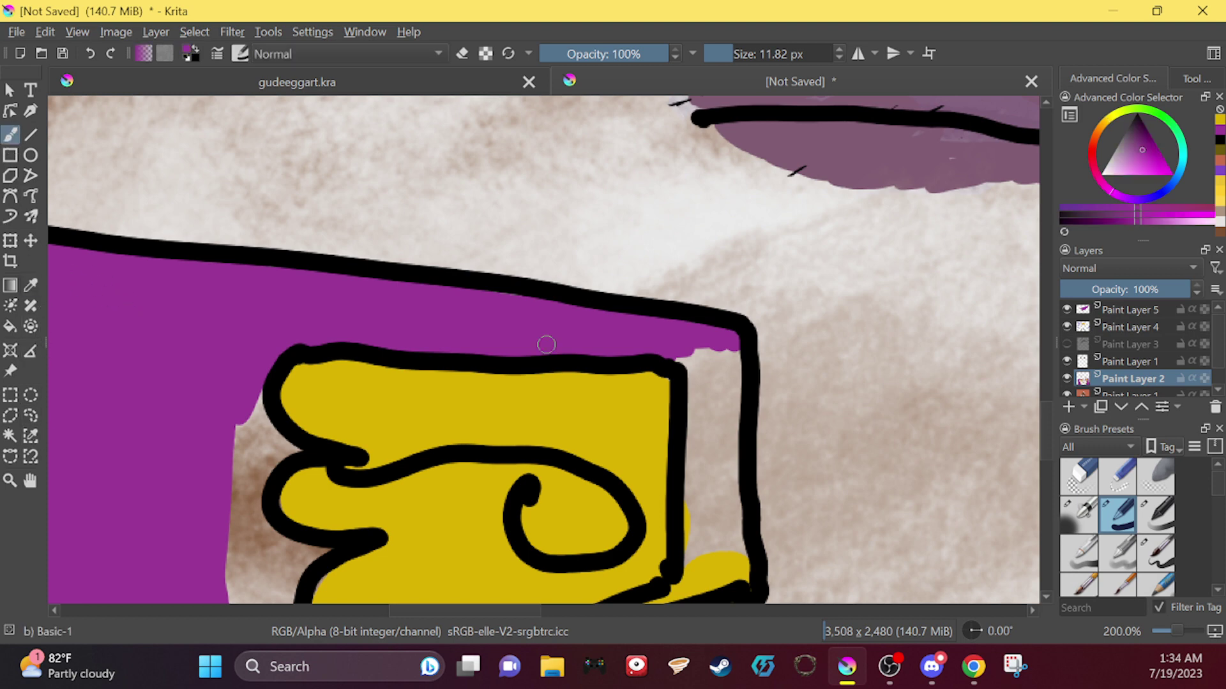
{"action": "left_click", "coordinate": [31, 480]}
{"action": "left_click_drag", "start_coordinate": [375, 471], "coordinate": [234, 282]}
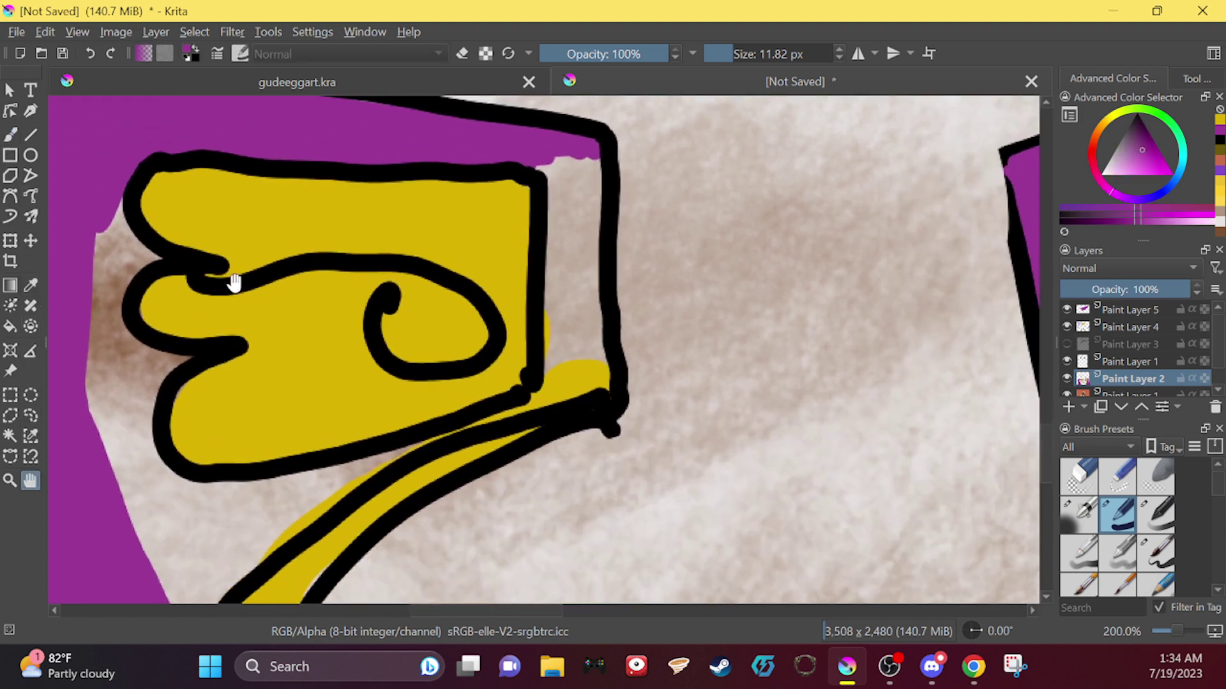
{"action": "left_click", "coordinate": [10, 135]}
{"action": "mouse_move", "coordinate": [558, 285]}
{"action": "left_mouse_down"}
{"action": "mouse_move", "coordinate": [553, 345]}
{"action": "mouse_move", "coordinate": [588, 378]}
{"action": "left_mouse_up"}
{"action": "mouse_move", "coordinate": [600, 372]}
{"action": "left_mouse_down"}
{"action": "mouse_move", "coordinate": [563, 220]}
{"action": "mouse_move", "coordinate": [570, 151]}
{"action": "mouse_move", "coordinate": [596, 174]}
{"action": "mouse_move", "coordinate": [603, 154]}
{"action": "mouse_move", "coordinate": [570, 363]}
{"action": "mouse_move", "coordinate": [544, 154]}
{"action": "mouse_move", "coordinate": [568, 206]}
{"action": "mouse_move", "coordinate": [587, 215]}
{"action": "mouse_move", "coordinate": [593, 169]}
{"action": "mouse_move", "coordinate": [564, 168]}
{"action": "left_mouse_up"}
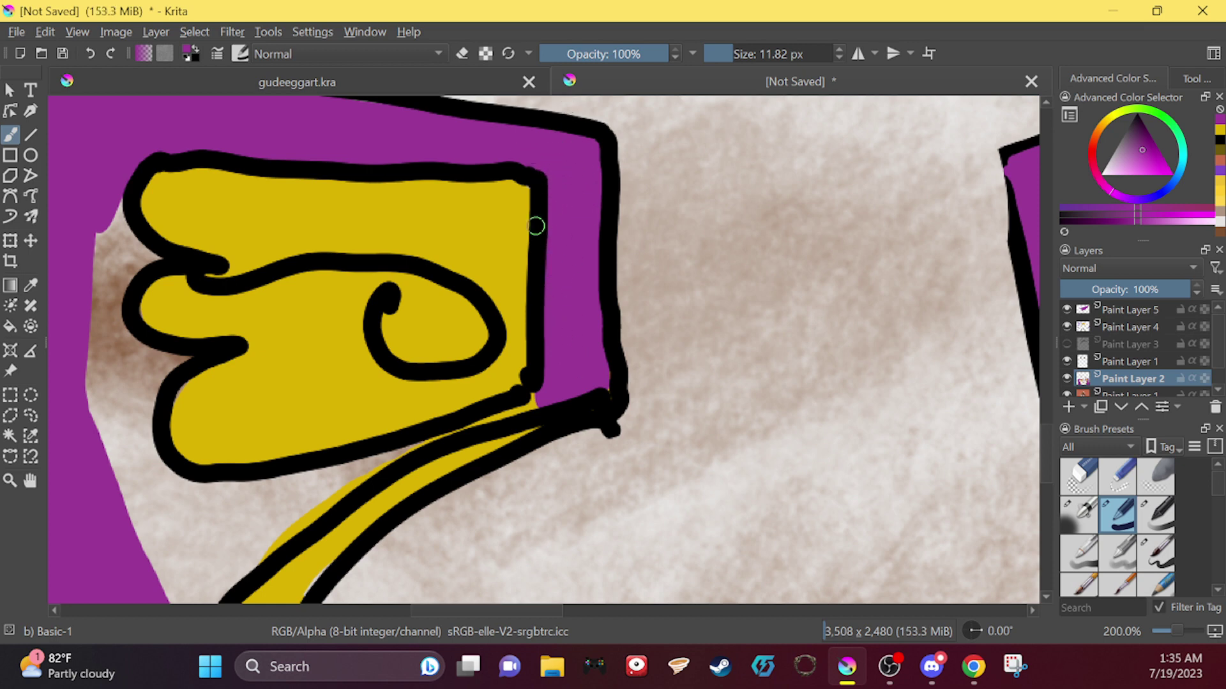
Step: Paint the areas below and beside the left wing emblem purple, down to the outline of the curved yellow band
{"action": "mouse_move", "coordinate": [539, 404]}
{"action": "left_mouse_down"}
{"action": "mouse_move", "coordinate": [358, 468]}
{"action": "mouse_move", "coordinate": [277, 519]}
{"action": "mouse_move", "coordinate": [325, 503]}
{"action": "mouse_move", "coordinate": [256, 557]}
{"action": "mouse_move", "coordinate": [244, 496]}
{"action": "mouse_move", "coordinate": [324, 482]}
{"action": "mouse_move", "coordinate": [240, 489]}
{"action": "mouse_move", "coordinate": [381, 462]}
{"action": "mouse_move", "coordinate": [256, 483]}
{"action": "mouse_move", "coordinate": [220, 474]}
{"action": "mouse_move", "coordinate": [231, 502]}
{"action": "mouse_move", "coordinate": [173, 483]}
{"action": "mouse_move", "coordinate": [227, 487]}
{"action": "mouse_move", "coordinate": [182, 487]}
{"action": "mouse_move", "coordinate": [150, 452]}
{"action": "mouse_move", "coordinate": [149, 400]}
{"action": "mouse_move", "coordinate": [179, 498]}
{"action": "left_mouse_up"}
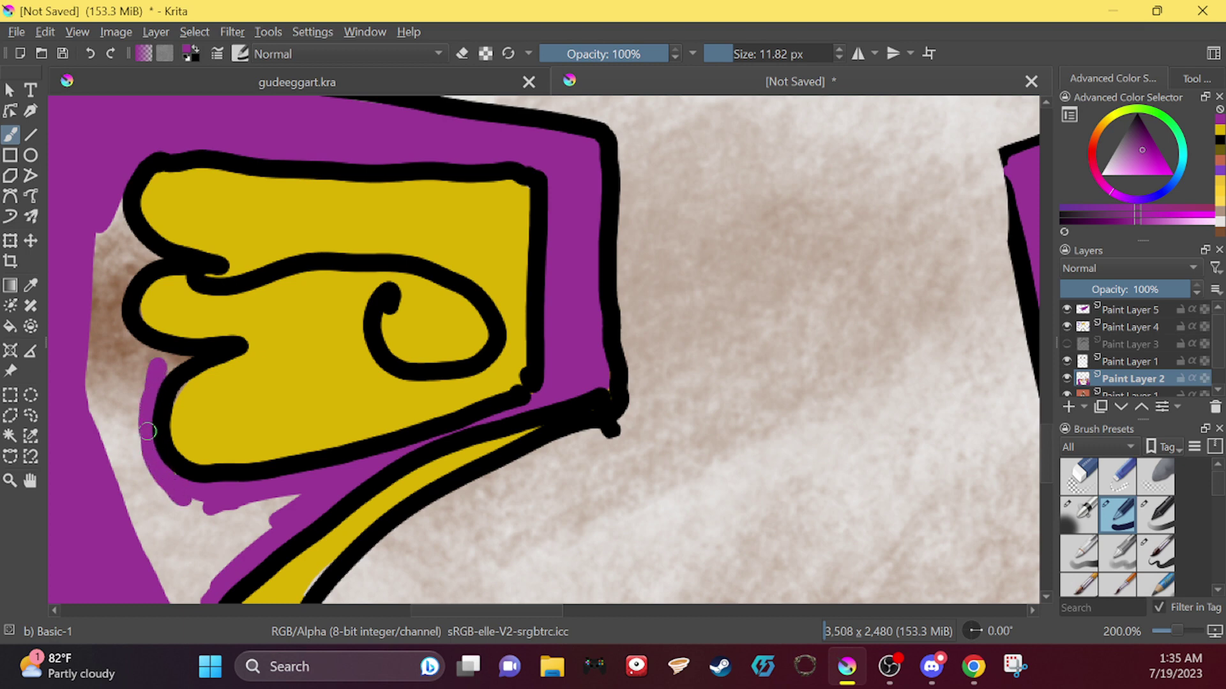
{"action": "mouse_move", "coordinate": [155, 361]}
{"action": "left_mouse_down"}
{"action": "mouse_move", "coordinate": [115, 326]}
{"action": "mouse_move", "coordinate": [161, 368]}
{"action": "mouse_move", "coordinate": [121, 317]}
{"action": "mouse_move", "coordinate": [126, 250]}
{"action": "mouse_move", "coordinate": [154, 246]}
{"action": "mouse_move", "coordinate": [128, 275]}
{"action": "mouse_move", "coordinate": [126, 202]}
{"action": "mouse_move", "coordinate": [102, 261]}
{"action": "mouse_move", "coordinate": [88, 380]}
{"action": "mouse_move", "coordinate": [111, 311]}
{"action": "mouse_move", "coordinate": [122, 501]}
{"action": "mouse_move", "coordinate": [142, 385]}
{"action": "left_mouse_up"}
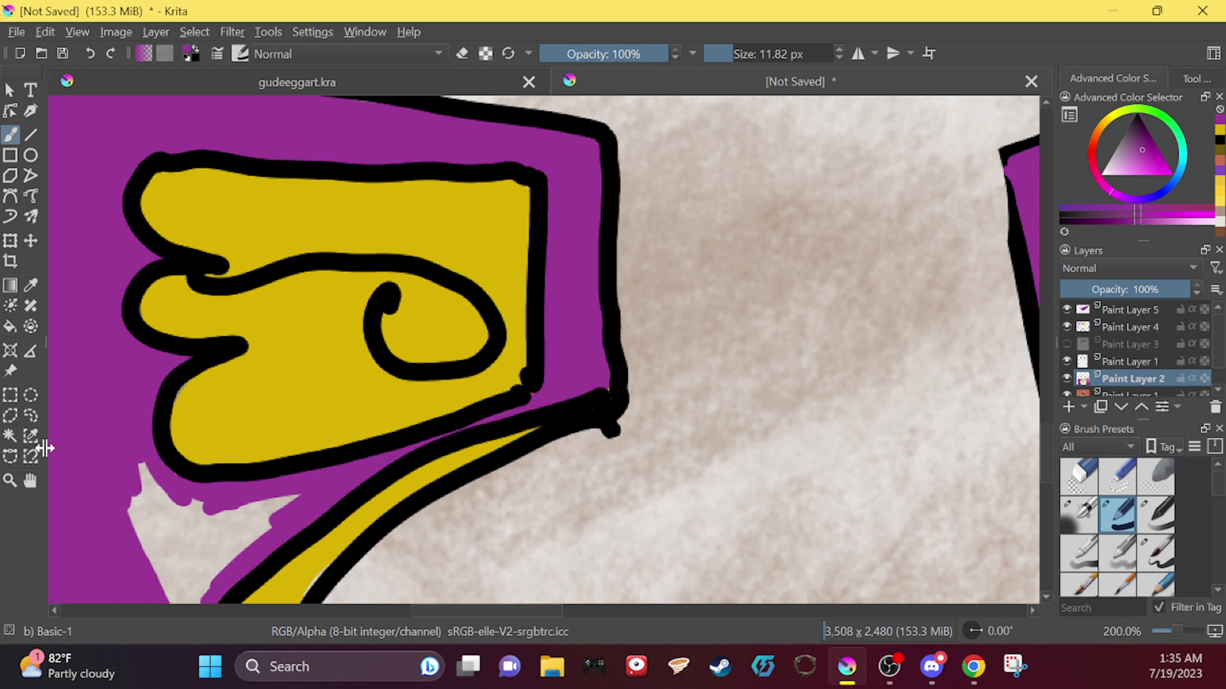
{"action": "left_click", "coordinate": [30, 480]}
{"action": "mouse_move", "coordinate": [256, 459]}
{"action": "left_mouse_down"}
{"action": "mouse_move", "coordinate": [234, 225]}
{"action": "mouse_move", "coordinate": [275, 217]}
{"action": "left_mouse_up"}
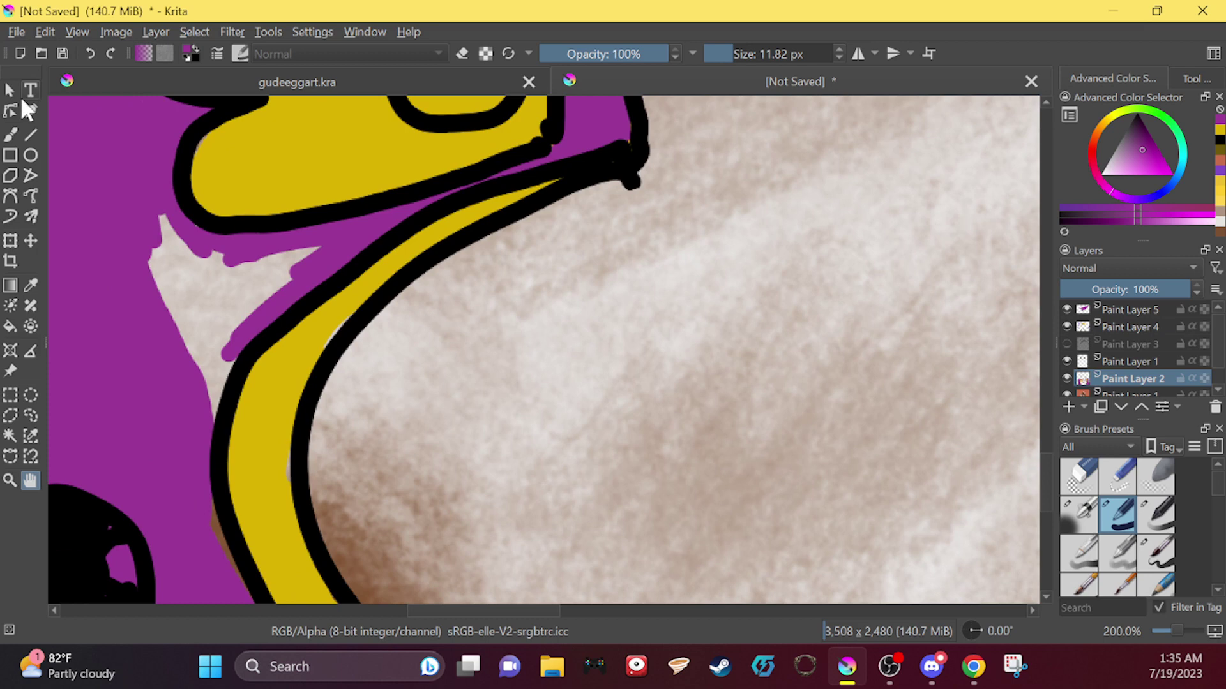
{"action": "left_click", "coordinate": [11, 134]}
{"action": "mouse_move", "coordinate": [283, 277]}
{"action": "left_mouse_down"}
{"action": "mouse_move", "coordinate": [205, 401]}
{"action": "mouse_move", "coordinate": [217, 397]}
{"action": "mouse_move", "coordinate": [224, 358]}
{"action": "mouse_move", "coordinate": [202, 440]}
{"action": "mouse_move", "coordinate": [221, 325]}
{"action": "mouse_move", "coordinate": [290, 282]}
{"action": "mouse_move", "coordinate": [312, 246]}
{"action": "mouse_move", "coordinate": [180, 352]}
{"action": "mouse_move", "coordinate": [161, 342]}
{"action": "mouse_move", "coordinate": [194, 325]}
{"action": "mouse_move", "coordinate": [220, 277]}
{"action": "mouse_move", "coordinate": [183, 255]}
{"action": "mouse_move", "coordinate": [169, 278]}
{"action": "left_mouse_up"}
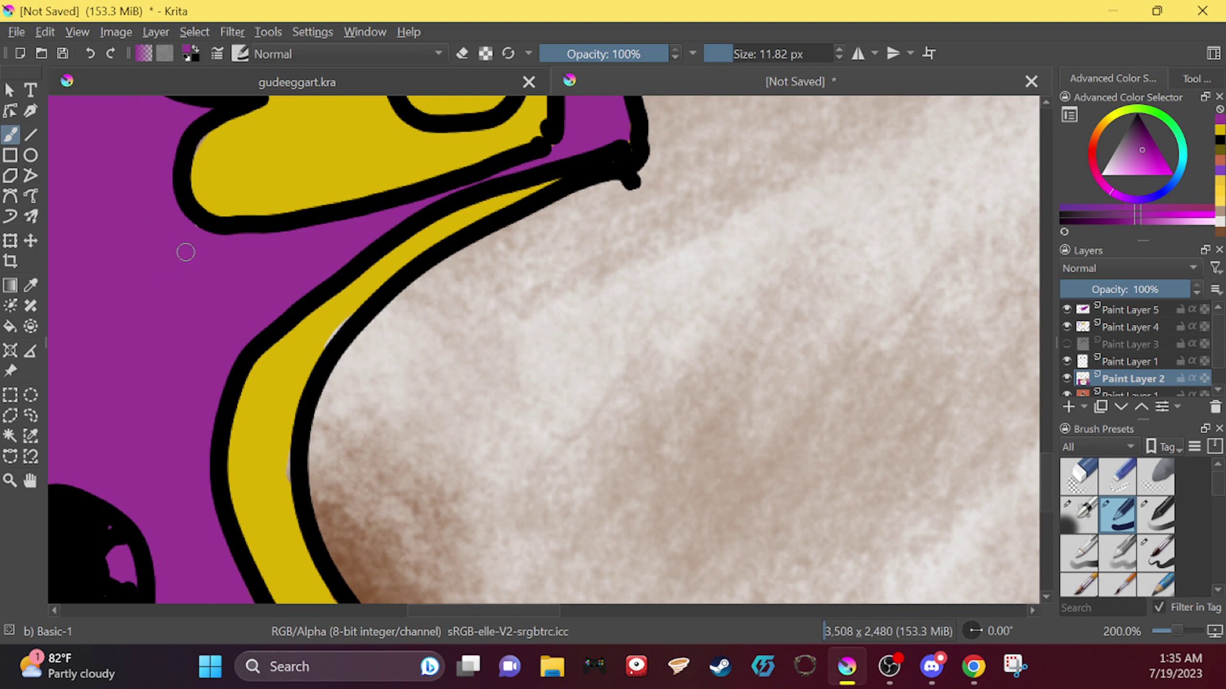
Step: Fill the gaps in the left black button emblem with black and widen its rounded outline down to a flat base
{"action": "left_click", "coordinate": [30, 480]}
{"action": "left_click_drag", "start_coordinate": [122, 434], "coordinate": [306, 248]}
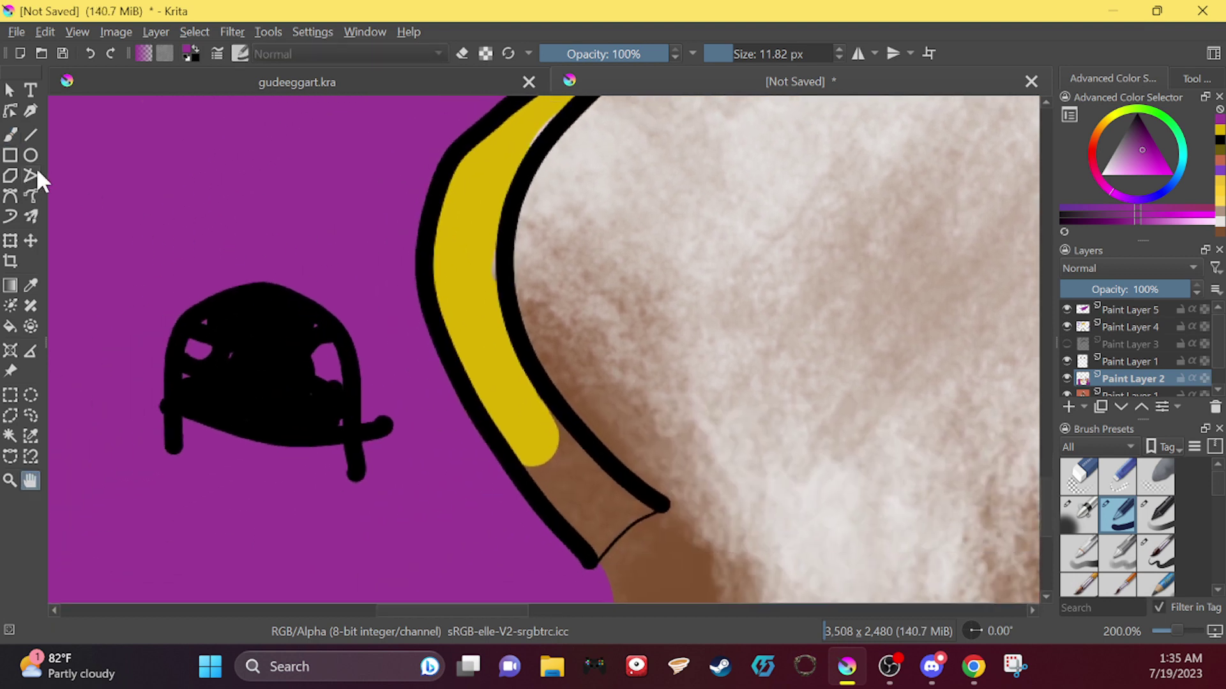
{"action": "key", "text": "d"}
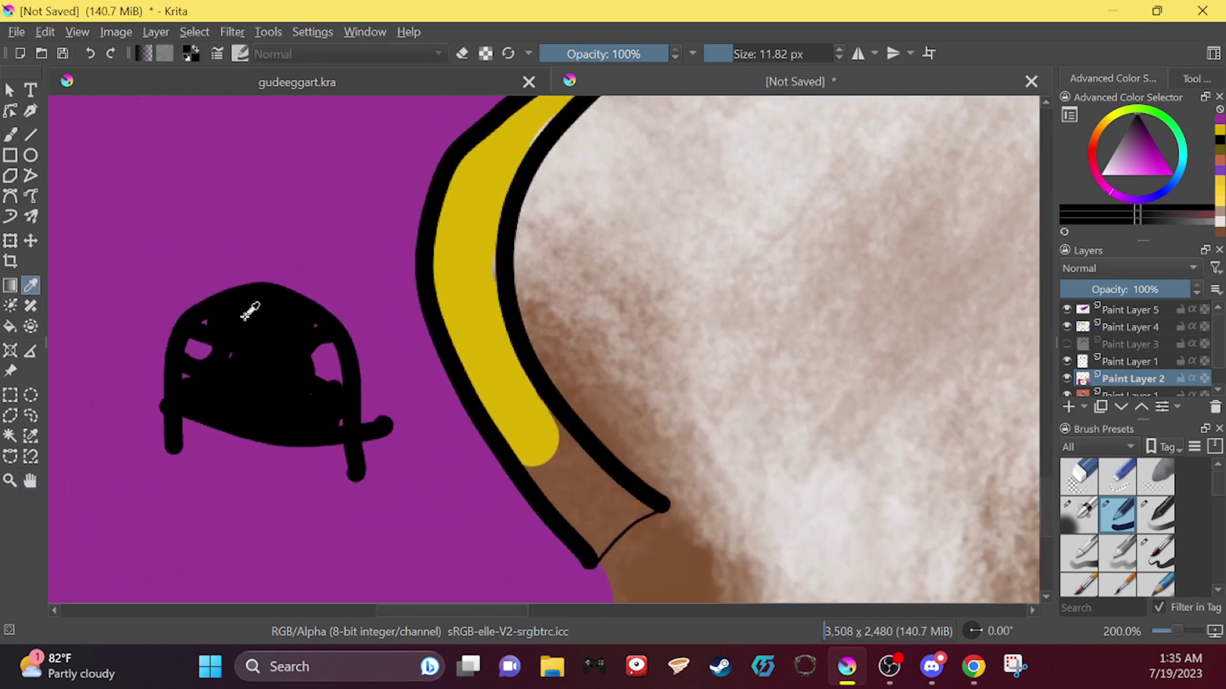
{"action": "left_click", "coordinate": [11, 135]}
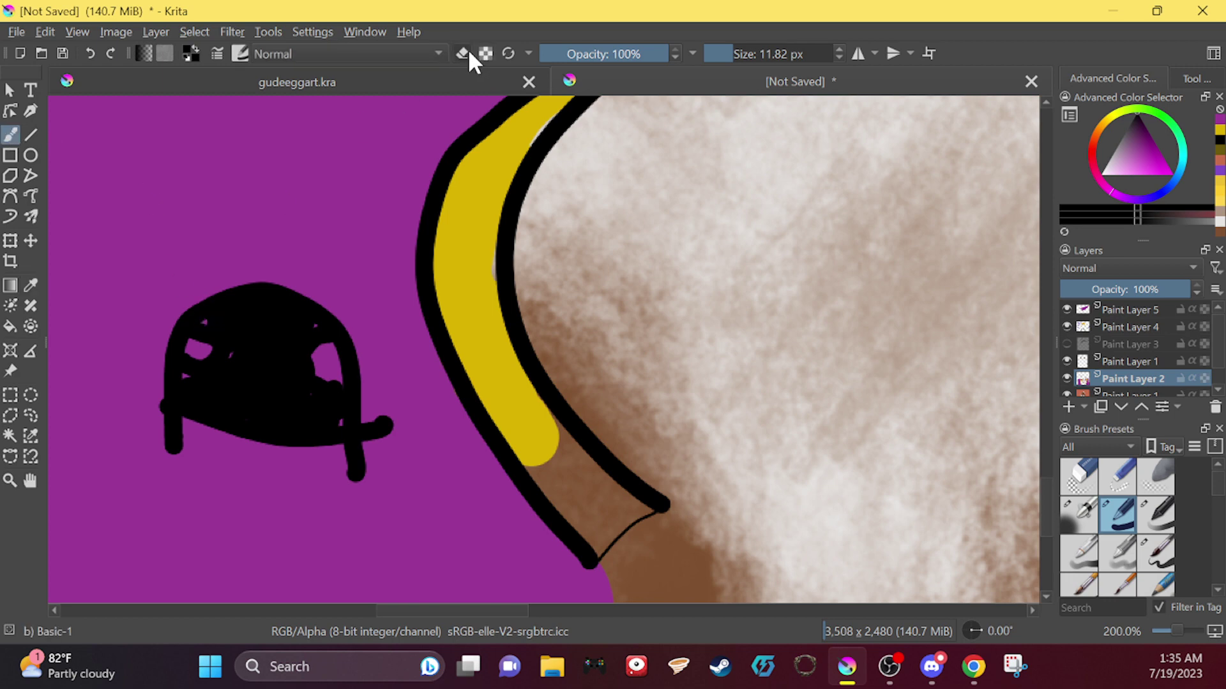
{"action": "mouse_move", "coordinate": [200, 342]}
{"action": "left_mouse_down"}
{"action": "mouse_move", "coordinate": [195, 354]}
{"action": "mouse_move", "coordinate": [205, 331]}
{"action": "mouse_move", "coordinate": [215, 337]}
{"action": "left_mouse_up"}
{"action": "left_click", "coordinate": [461, 53]}
{"action": "left_click_drag", "start_coordinate": [217, 323], "coordinate": [190, 375]}
{"action": "mouse_move", "coordinate": [306, 361]}
{"action": "left_mouse_down"}
{"action": "mouse_move", "coordinate": [325, 358]}
{"action": "mouse_move", "coordinate": [319, 337]}
{"action": "mouse_move", "coordinate": [342, 400]}
{"action": "mouse_move", "coordinate": [328, 389]}
{"action": "mouse_move", "coordinate": [290, 402]}
{"action": "left_mouse_up"}
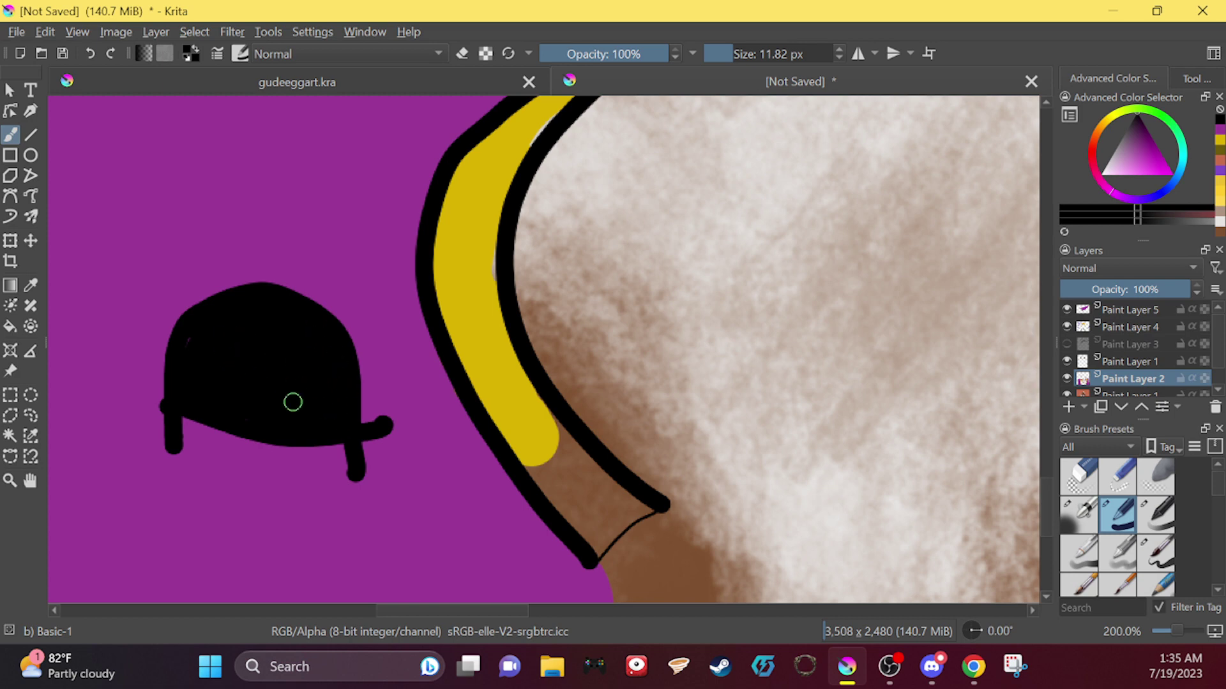
{"action": "mouse_move", "coordinate": [180, 413]}
{"action": "left_mouse_down"}
{"action": "mouse_move", "coordinate": [263, 443]}
{"action": "mouse_move", "coordinate": [360, 436]}
{"action": "mouse_move", "coordinate": [289, 448]}
{"action": "mouse_move", "coordinate": [165, 439]}
{"action": "mouse_move", "coordinate": [229, 425]}
{"action": "mouse_move", "coordinate": [192, 438]}
{"action": "mouse_move", "coordinate": [229, 426]}
{"action": "mouse_move", "coordinate": [147, 429]}
{"action": "mouse_move", "coordinate": [174, 424]}
{"action": "mouse_move", "coordinate": [164, 439]}
{"action": "mouse_move", "coordinate": [170, 339]}
{"action": "mouse_move", "coordinate": [204, 301]}
{"action": "mouse_move", "coordinate": [241, 291]}
{"action": "mouse_move", "coordinate": [282, 290]}
{"action": "mouse_move", "coordinate": [315, 310]}
{"action": "mouse_move", "coordinate": [365, 414]}
{"action": "left_mouse_up"}
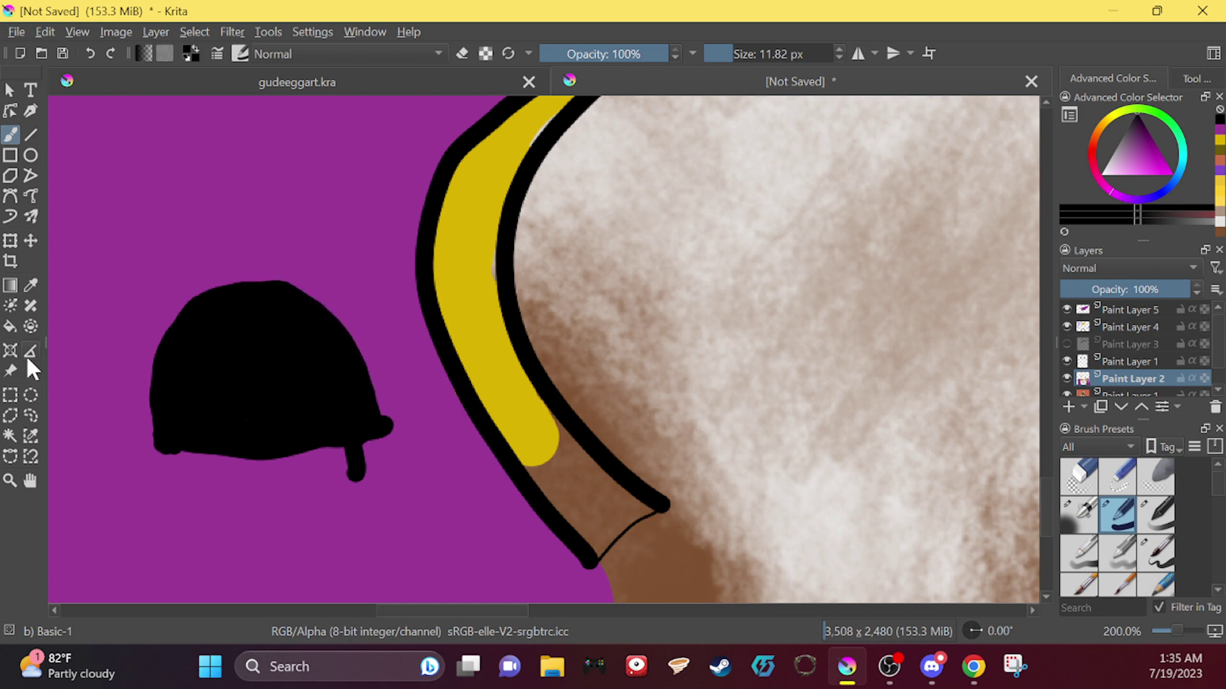
Step: Try painting purple marks on the left side of the black emblem on Paint Layer 2, and undo the strokes
{"action": "key", "text": "x"}
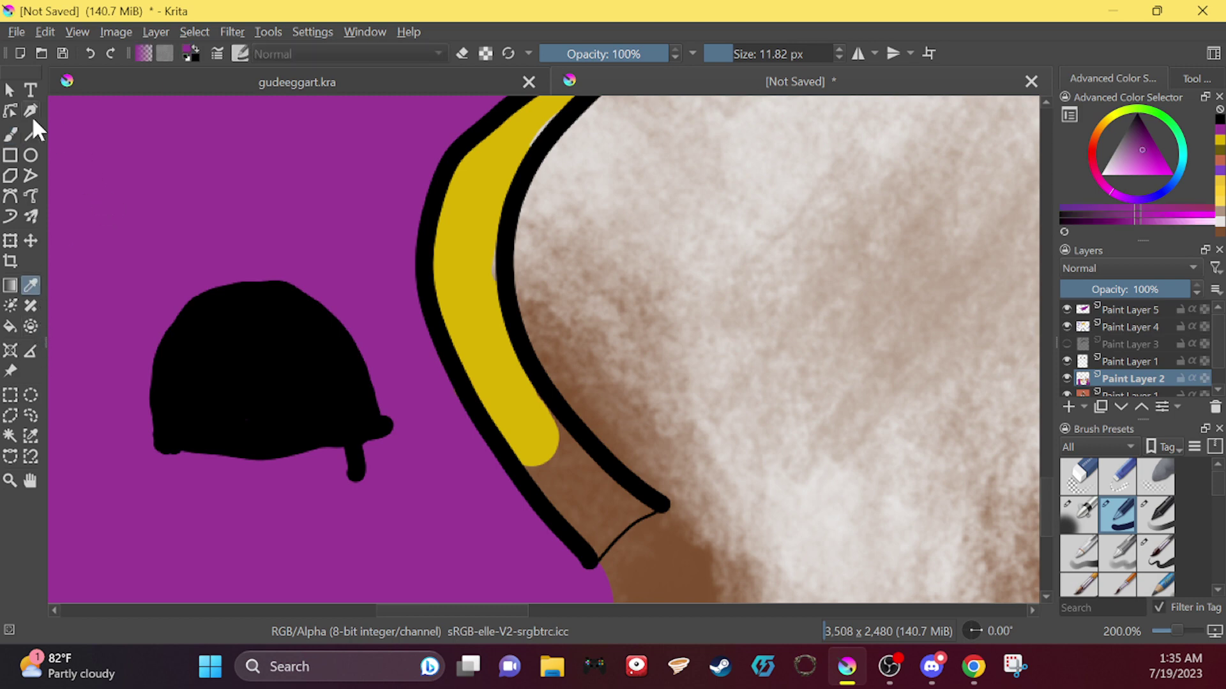
{"action": "left_click", "coordinate": [169, 330]}
{"action": "mouse_move", "coordinate": [191, 344]}
{"action": "left_mouse_down"}
{"action": "mouse_move", "coordinate": [207, 351]}
{"action": "mouse_move", "coordinate": [157, 397]}
{"action": "left_mouse_up"}
{"action": "left_click_drag", "start_coordinate": [171, 335], "coordinate": [163, 366]}
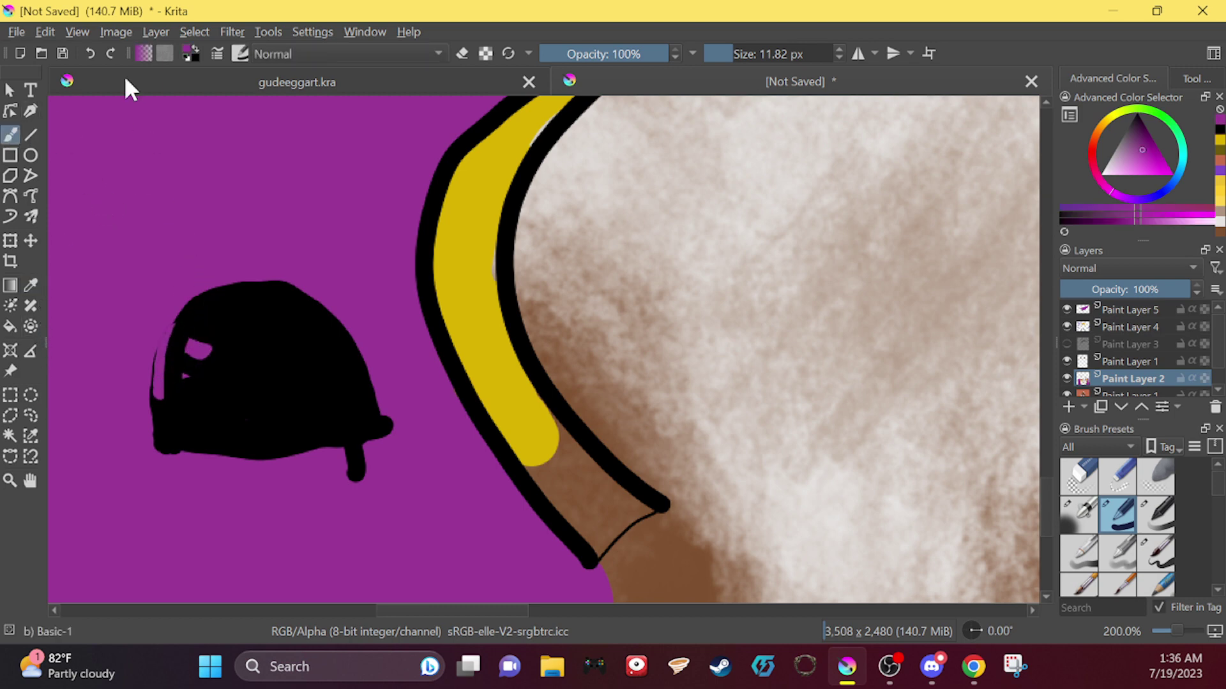
{"action": "left_click", "coordinate": [90, 53]}
{"action": "left_click", "coordinate": [90, 54]}
{"action": "left_click", "coordinate": [90, 54]}
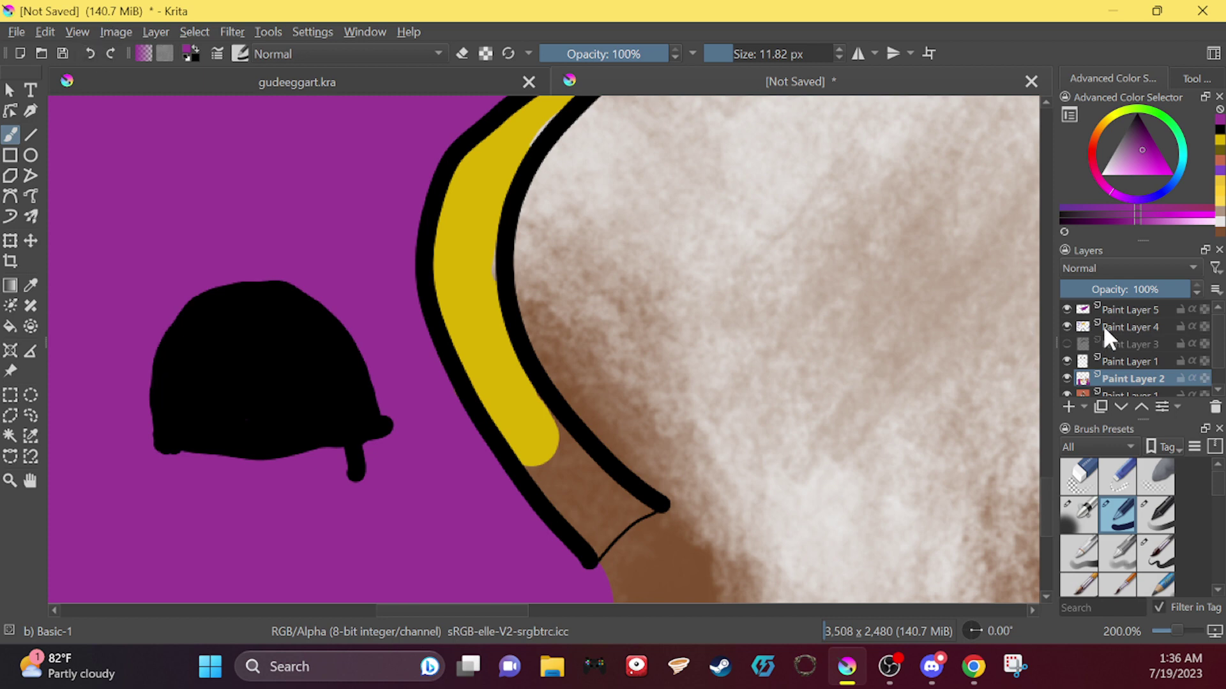
Step: On Paint Layer 4, paint a rounded purple spot into each side of the left black emblem
{"action": "left_click", "coordinate": [1121, 325]}
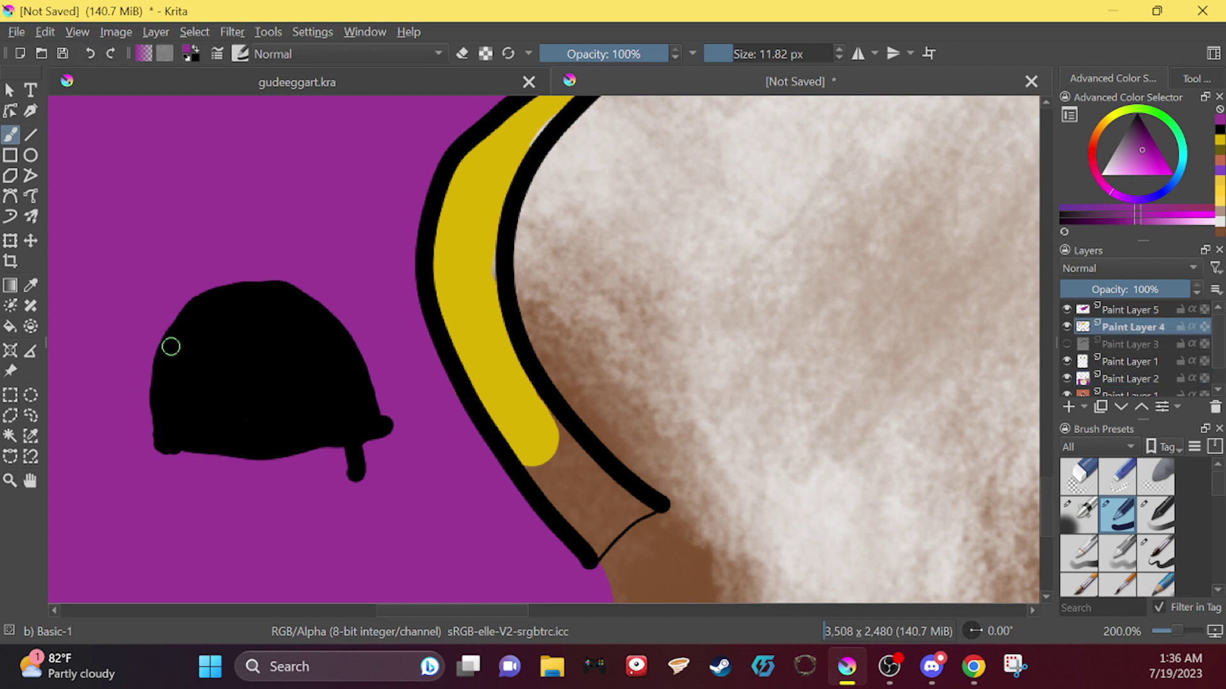
{"action": "mouse_move", "coordinate": [168, 343]}
{"action": "left_mouse_down"}
{"action": "mouse_move", "coordinate": [191, 361]}
{"action": "mouse_move", "coordinate": [156, 409]}
{"action": "mouse_move", "coordinate": [191, 378]}
{"action": "mouse_move", "coordinate": [170, 341]}
{"action": "mouse_move", "coordinate": [159, 393]}
{"action": "mouse_move", "coordinate": [170, 358]}
{"action": "mouse_move", "coordinate": [177, 375]}
{"action": "left_mouse_up"}
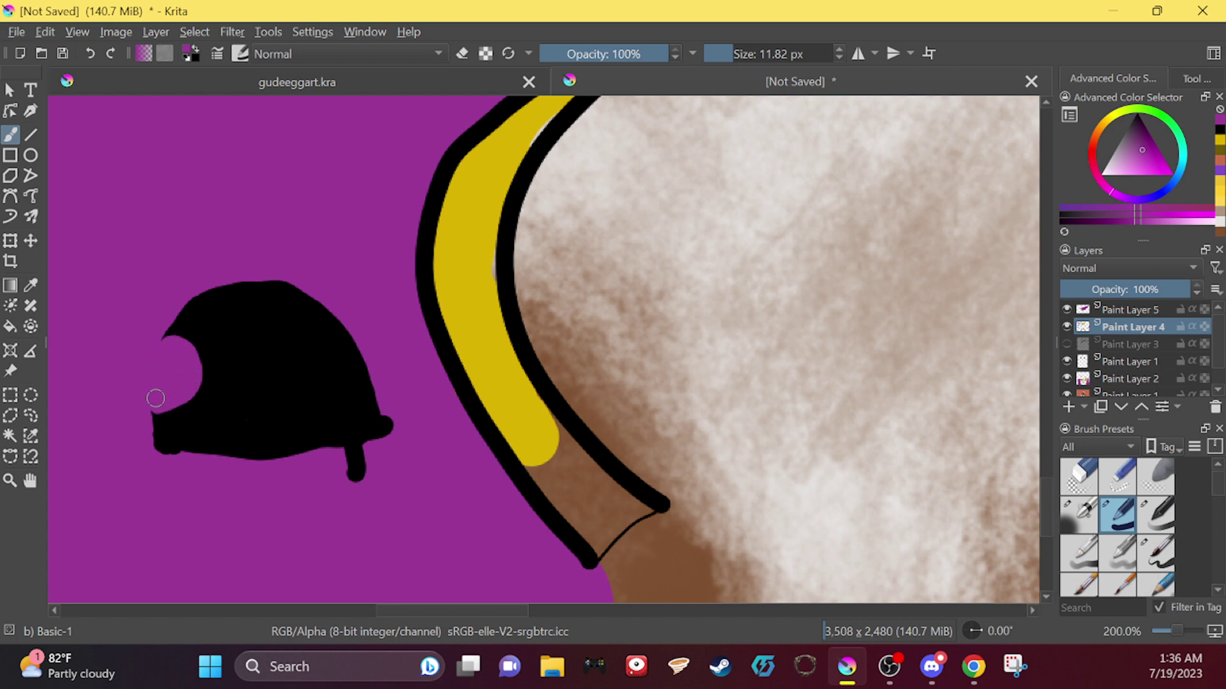
{"action": "mouse_move", "coordinate": [344, 341]}
{"action": "left_mouse_down"}
{"action": "mouse_move", "coordinate": [366, 376]}
{"action": "mouse_move", "coordinate": [341, 346]}
{"action": "mouse_move", "coordinate": [355, 326]}
{"action": "mouse_move", "coordinate": [339, 372]}
{"action": "mouse_move", "coordinate": [369, 375]}
{"action": "mouse_move", "coordinate": [333, 357]}
{"action": "mouse_move", "coordinate": [357, 315]}
{"action": "mouse_move", "coordinate": [335, 334]}
{"action": "mouse_move", "coordinate": [353, 383]}
{"action": "mouse_move", "coordinate": [367, 378]}
{"action": "mouse_move", "coordinate": [329, 343]}
{"action": "mouse_move", "coordinate": [358, 319]}
{"action": "mouse_move", "coordinate": [350, 356]}
{"action": "left_mouse_up"}
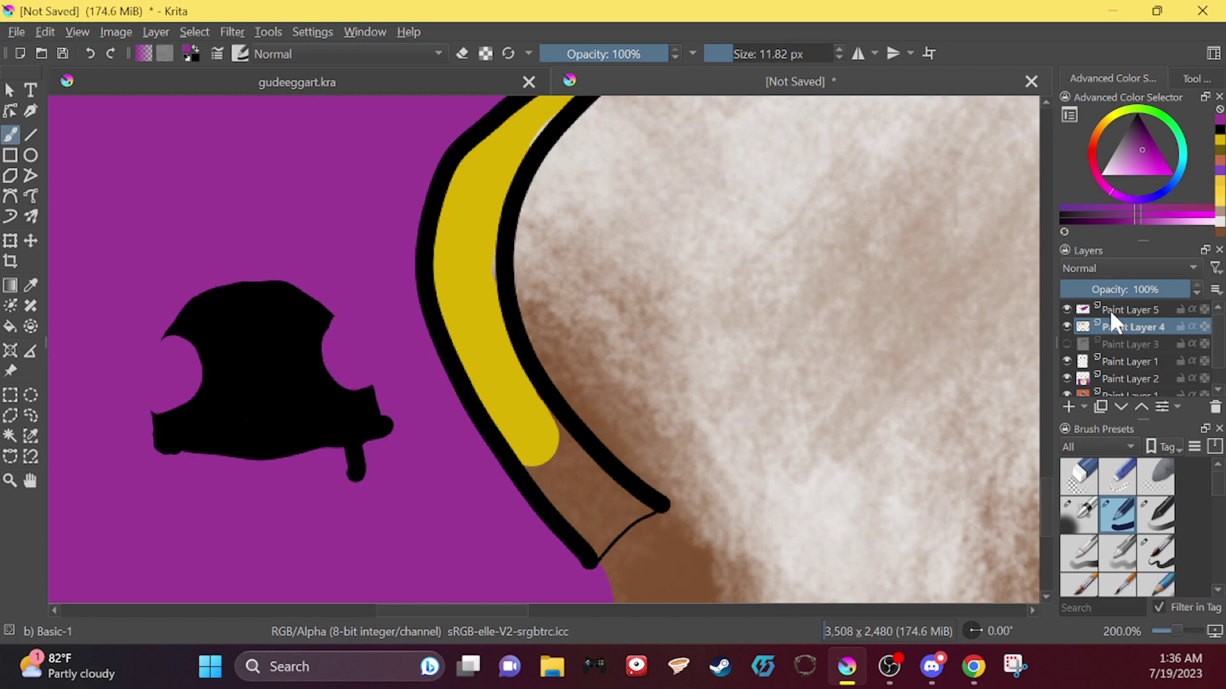
Step: Redraw the emblem's outer edges around both purple spots in black with a 2.40 px brush
{"action": "left_click_drag", "start_coordinate": [750, 49], "coordinate": [720, 51]}
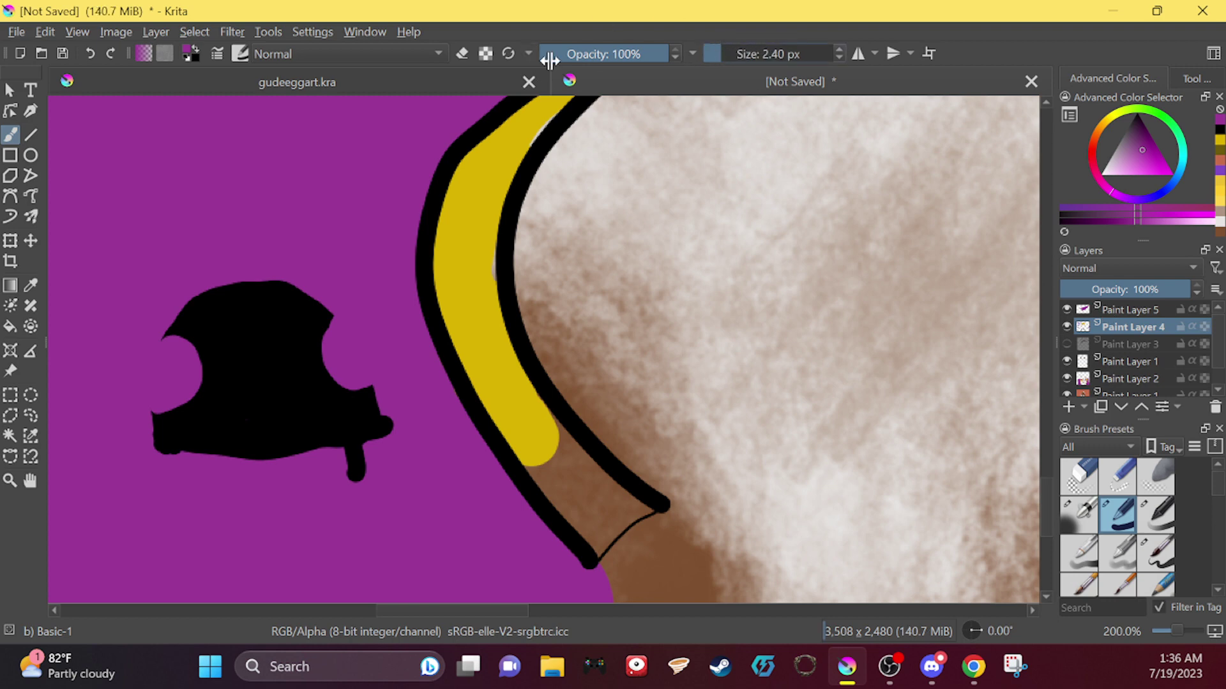
{"action": "left_click_drag", "start_coordinate": [1146, 136], "coordinate": [1137, 113]}
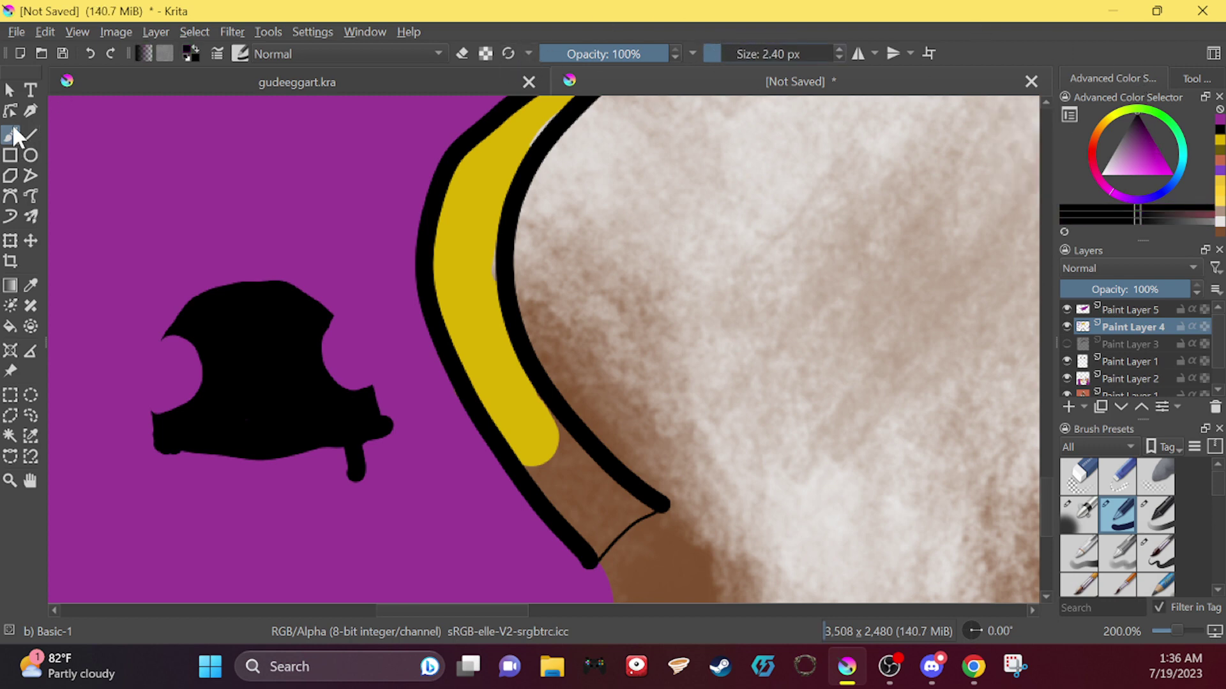
{"action": "mouse_move", "coordinate": [156, 419]}
{"action": "left_mouse_down"}
{"action": "mouse_move", "coordinate": [182, 324]}
{"action": "mouse_move", "coordinate": [158, 358]}
{"action": "mouse_move", "coordinate": [171, 330]}
{"action": "mouse_move", "coordinate": [155, 415]}
{"action": "left_mouse_up"}
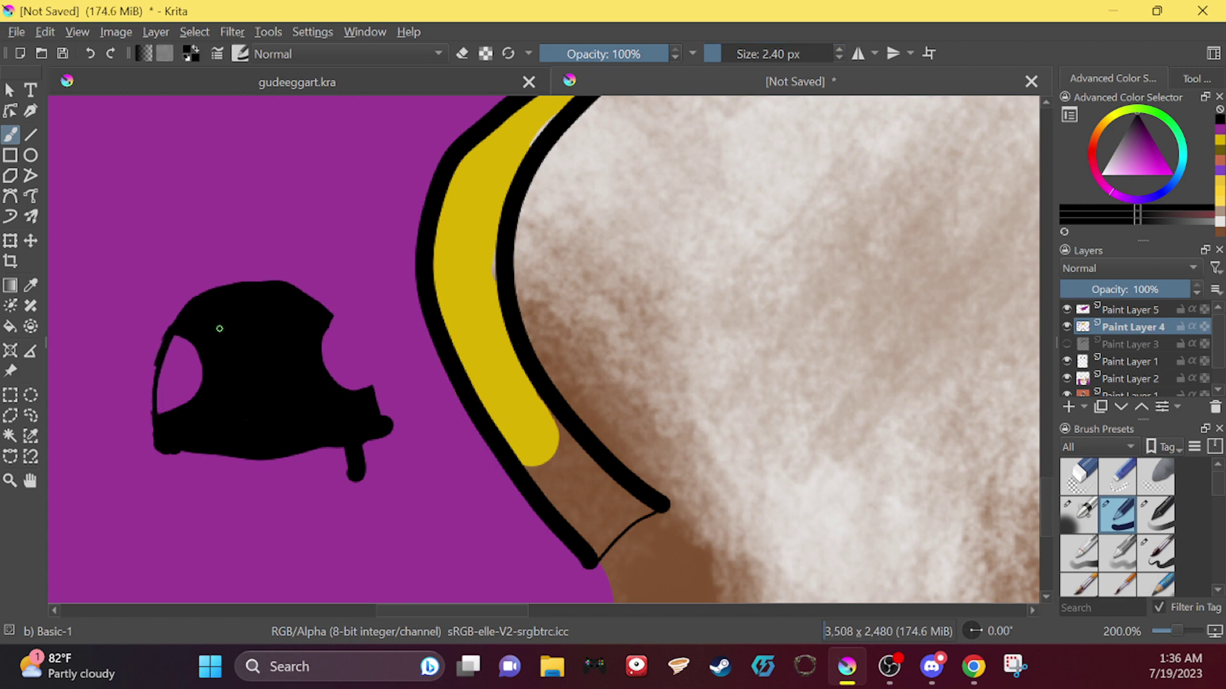
{"action": "left_click_drag", "start_coordinate": [335, 317], "coordinate": [374, 390]}
{"action": "left_click", "coordinate": [36, 484]}
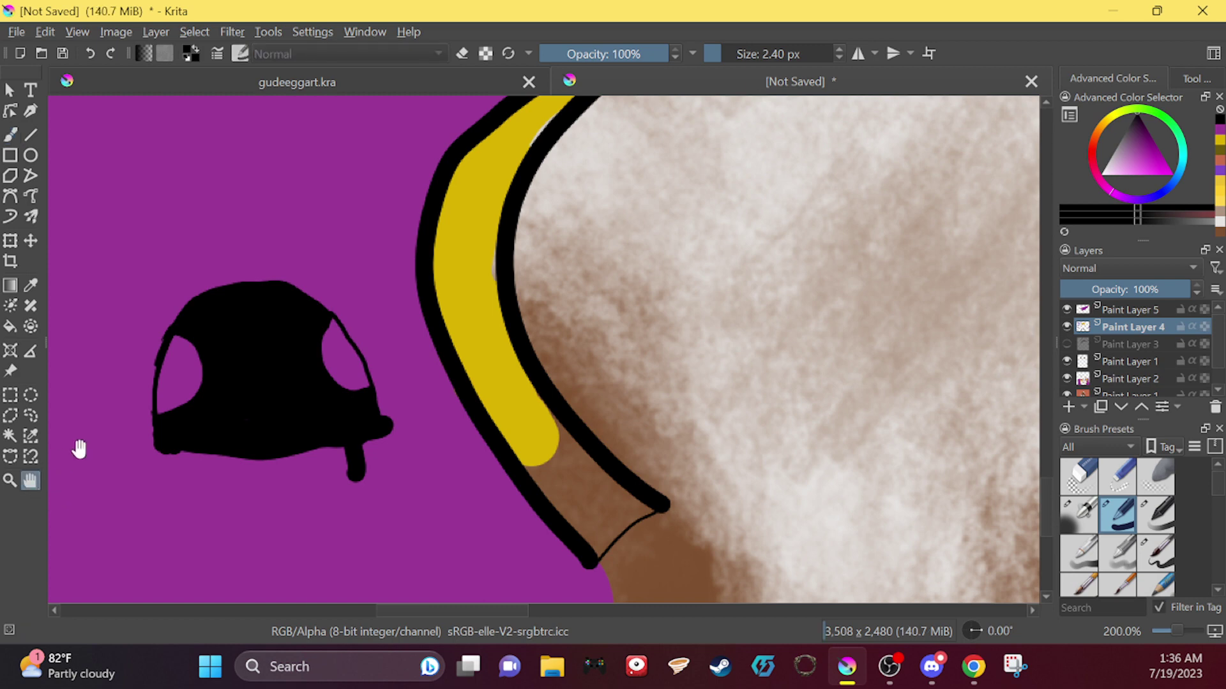
Step: Undo a trial yellow stroke on Paint Layer 4 and fill the gaps along the left yellow band's inner edge on Paint Layer 2
{"action": "left_click", "coordinate": [10, 134]}
{"action": "left_click", "coordinate": [32, 286]}
{"action": "left_click", "coordinate": [466, 195]}
{"action": "left_click", "coordinate": [12, 135]}
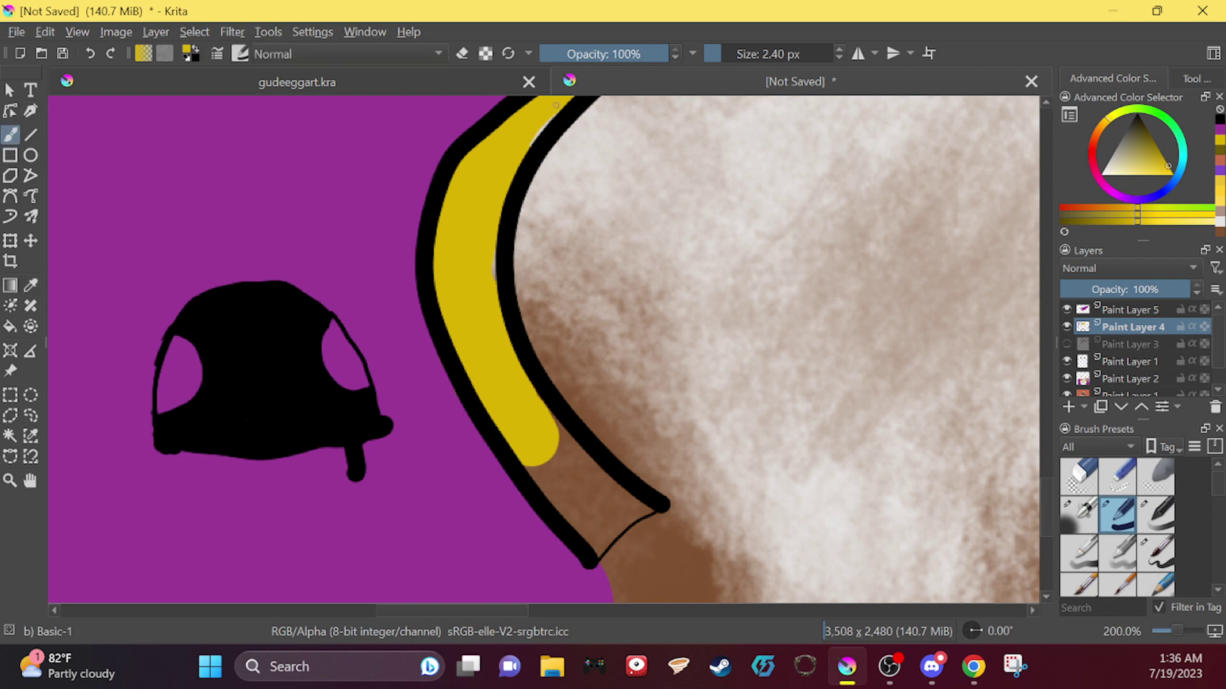
{"action": "left_click_drag", "start_coordinate": [544, 127], "coordinate": [527, 164]}
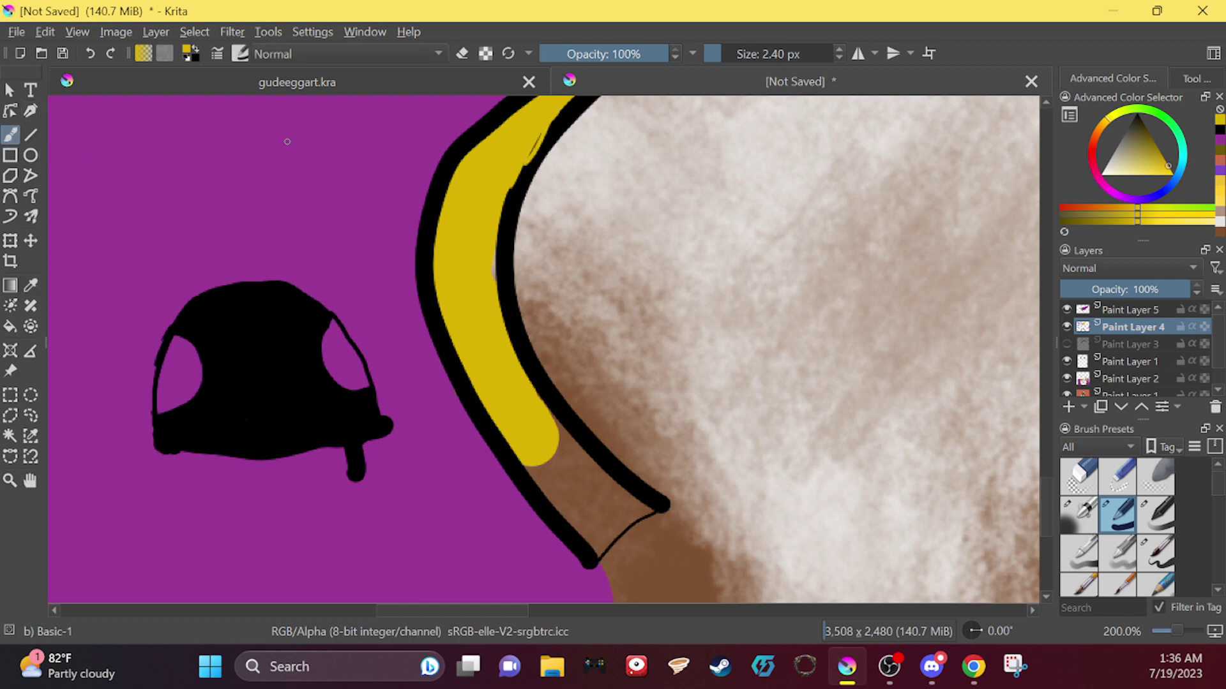
{"action": "left_click", "coordinate": [90, 53]}
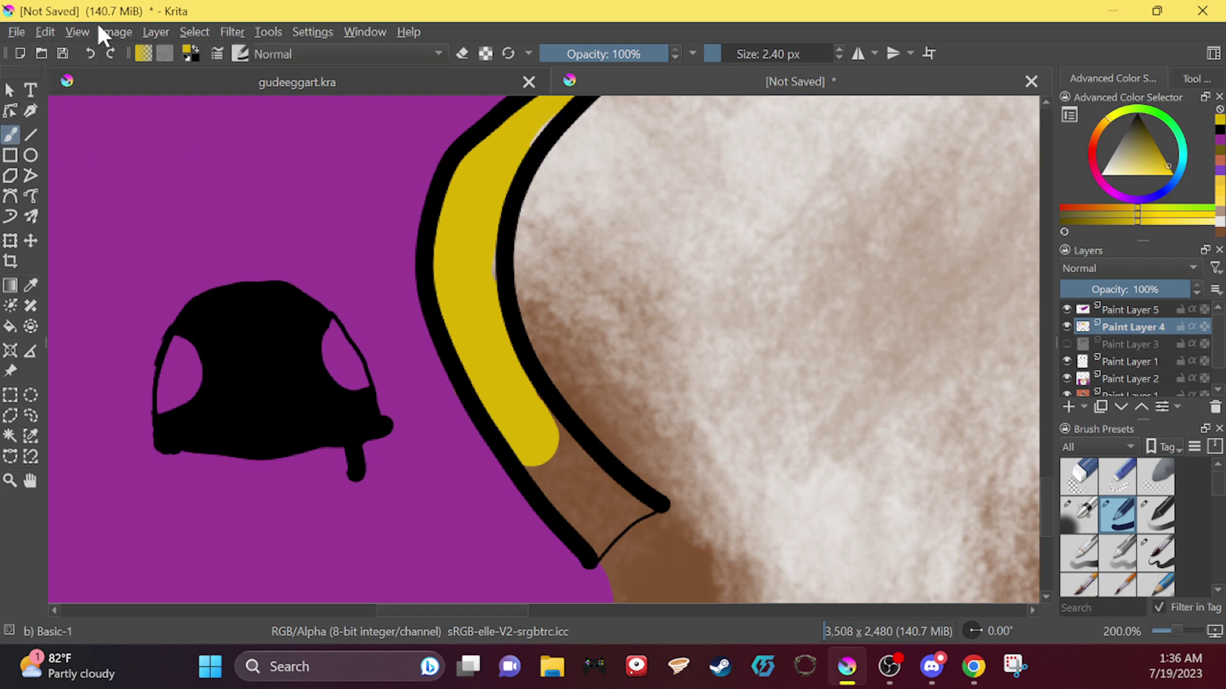
{"action": "left_click", "coordinate": [1116, 361]}
{"action": "left_click", "coordinate": [1127, 378]}
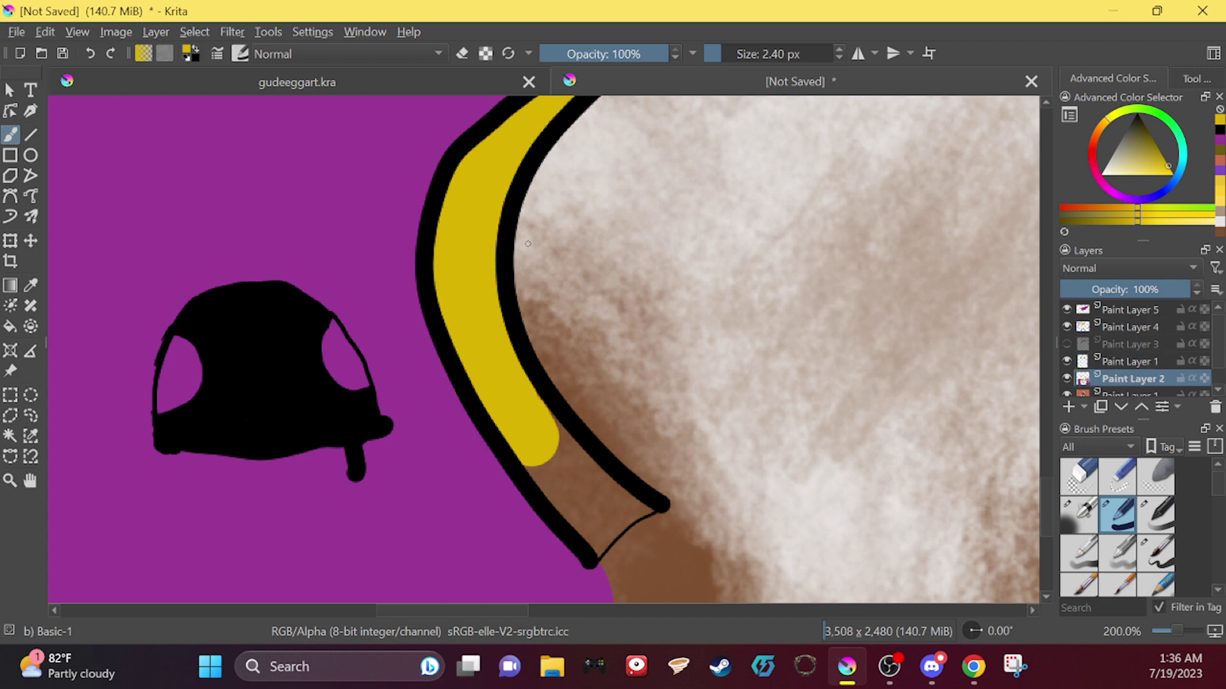
Step: Examine the outfit, both wing emblems and the whole figure against the background
{"action": "key", "text": "minus"}
{"action": "key", "text": "minus"}
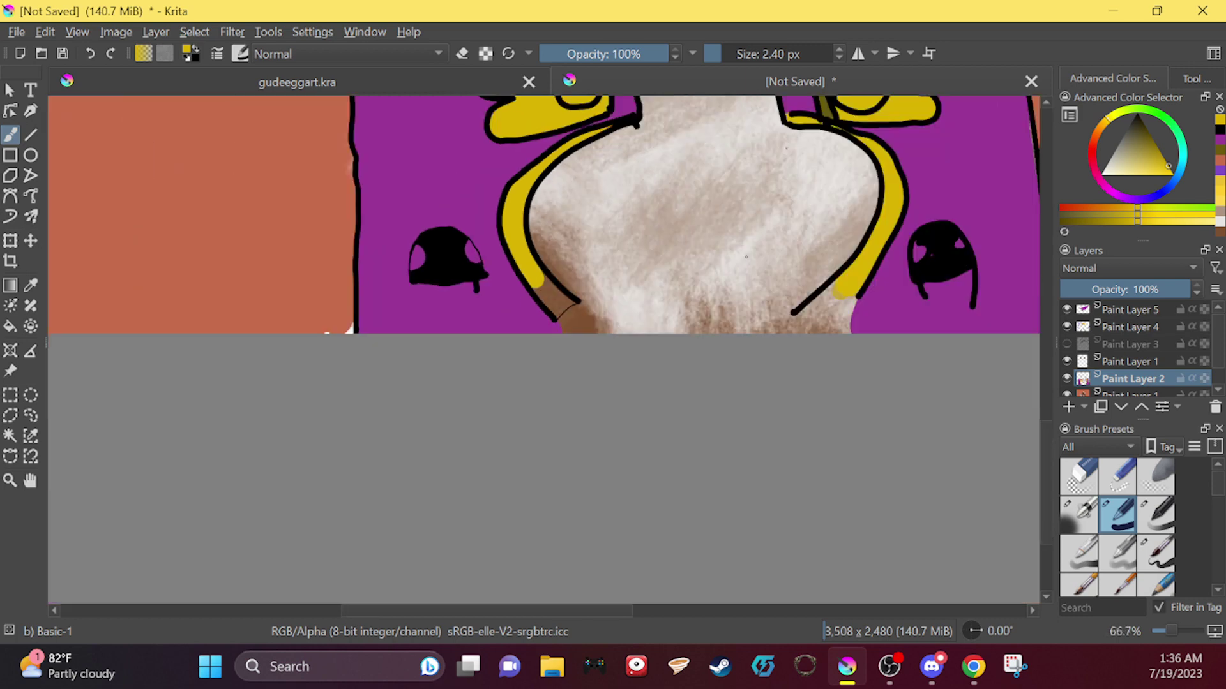
{"action": "key", "text": "plus"}
{"action": "key", "text": "minus"}
{"action": "key", "text": "minus"}
{"action": "key", "text": "plus"}
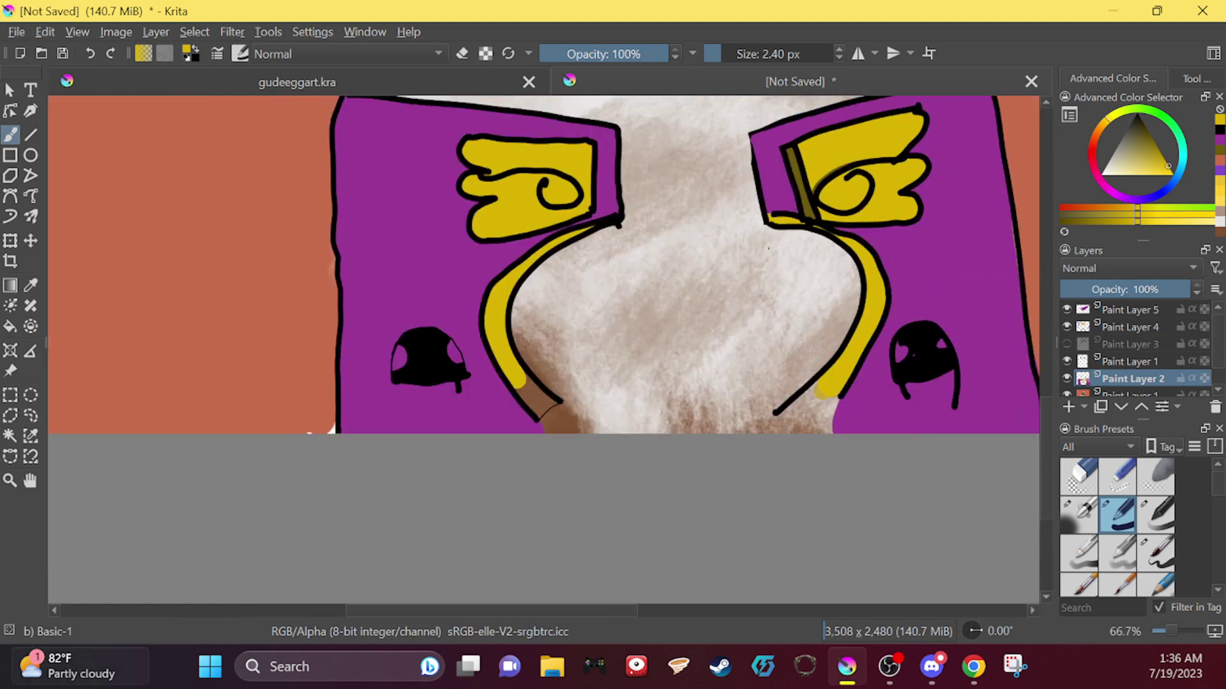
{"action": "left_click", "coordinate": [30, 480]}
{"action": "left_click_drag", "start_coordinate": [202, 416], "coordinate": [470, 400]}
{"action": "key", "text": "minus"}
{"action": "left_click_drag", "start_coordinate": [471, 327], "coordinate": [494, 414]}
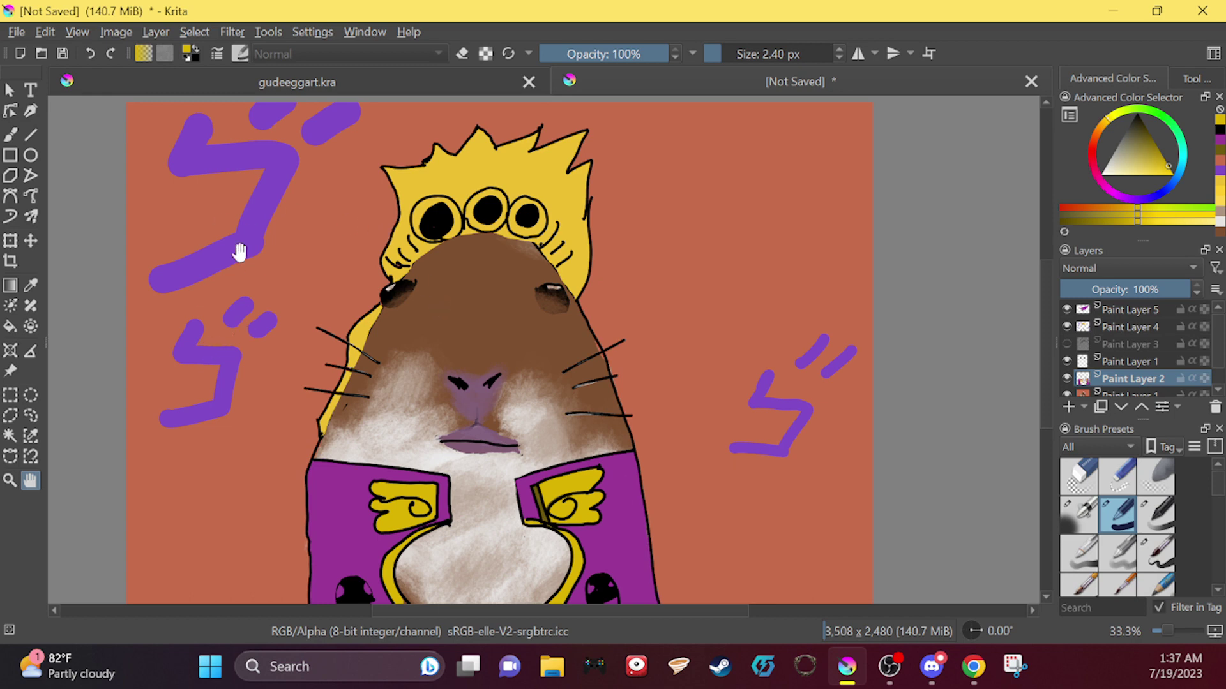
Step: Outline the hamster's brown head in black on Paint Layer 5 with a 15.18 px brush
{"action": "left_click", "coordinate": [10, 132]}
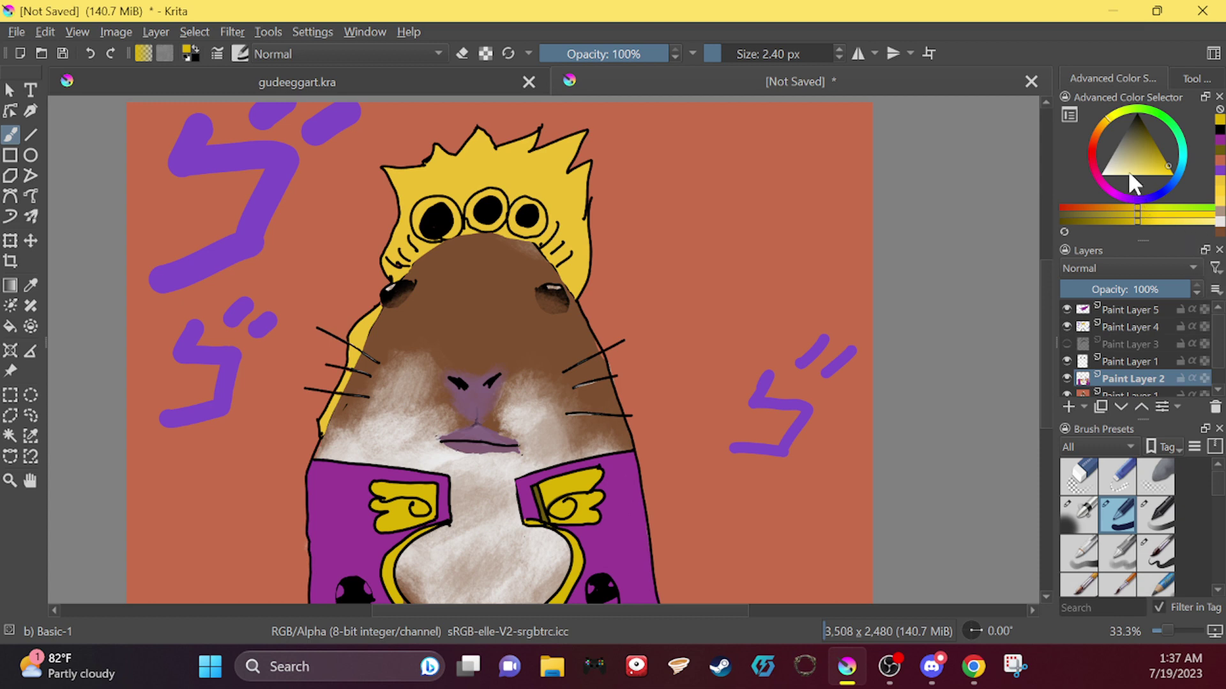
{"action": "left_click", "coordinate": [1136, 120]}
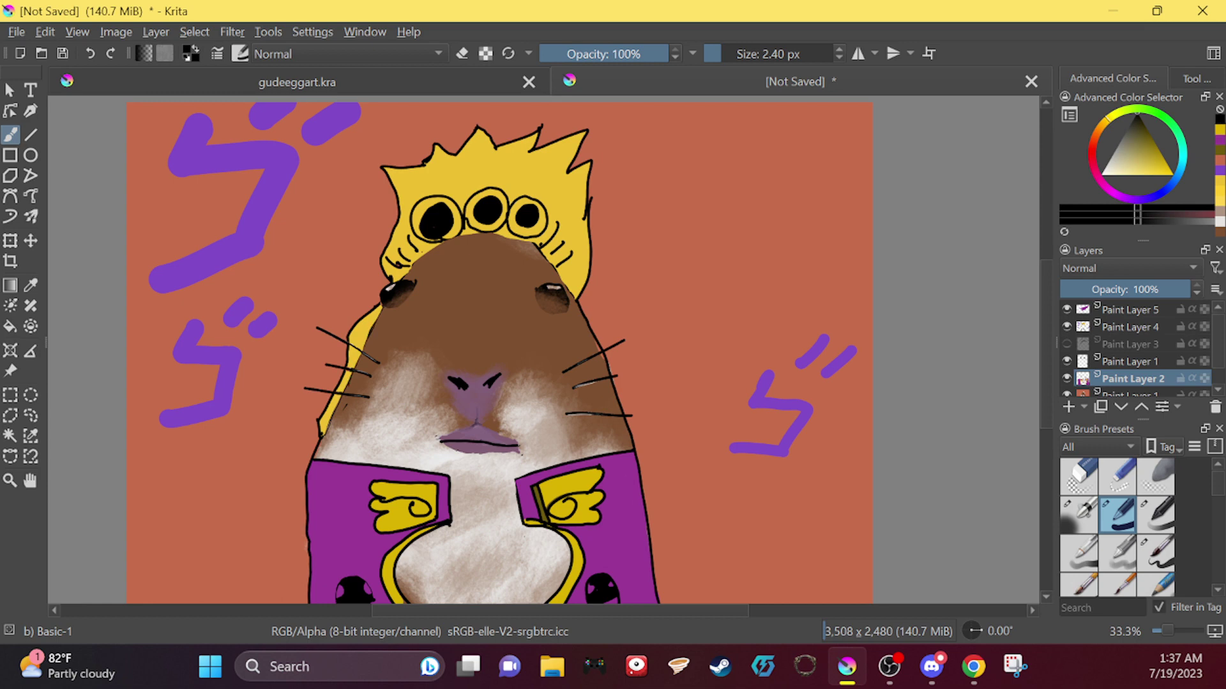
{"action": "left_click", "coordinate": [1114, 310]}
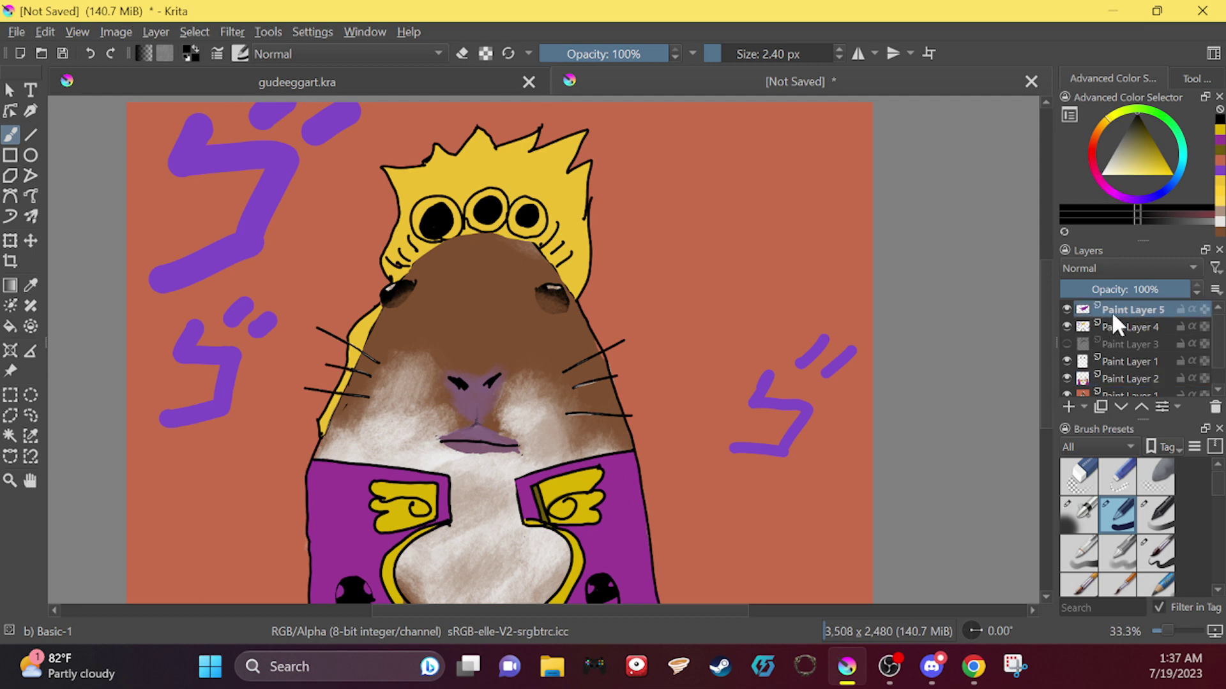
{"action": "left_click", "coordinate": [94, 54]}
{"action": "left_click_drag", "start_coordinate": [726, 56], "coordinate": [734, 56]}
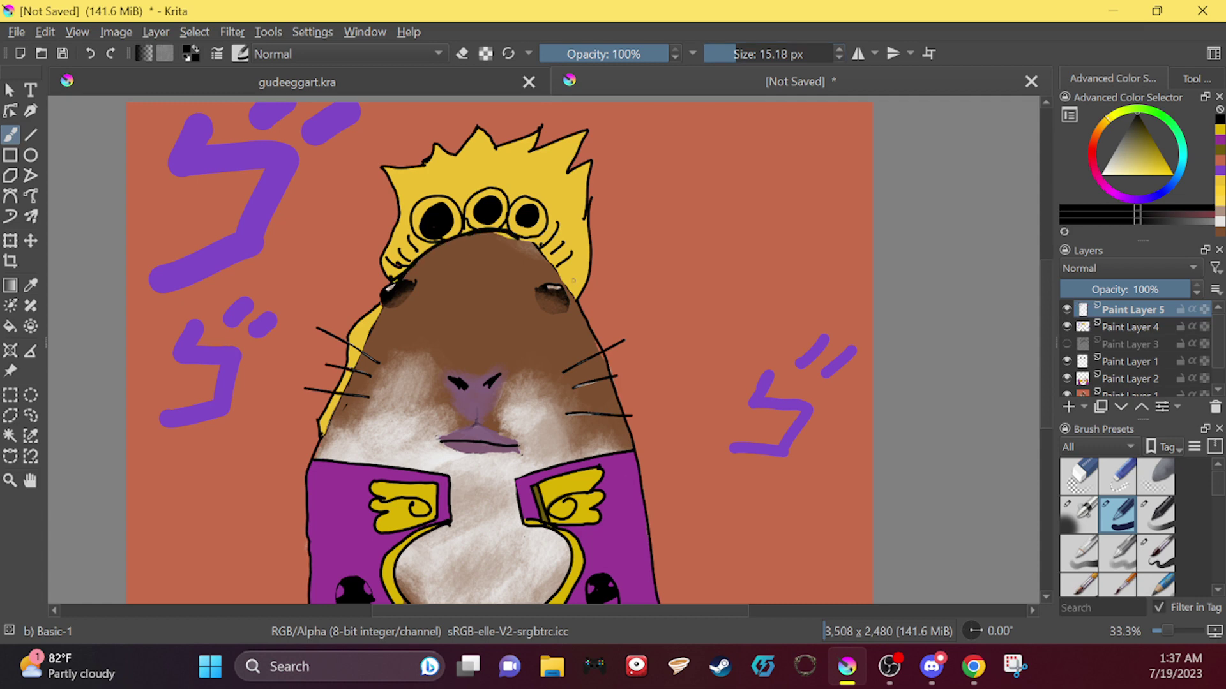
{"action": "left_click", "coordinate": [568, 287]}
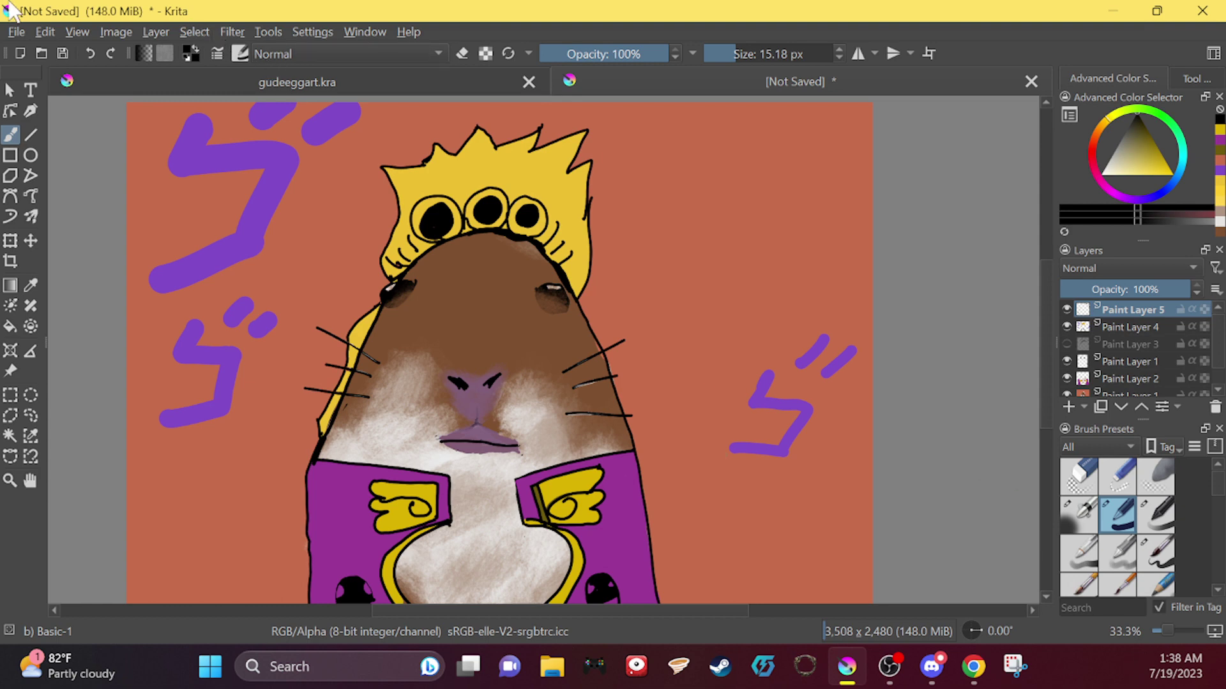
Step: Save the painting in the Pictures folder as a Krita document named facetimegiorno
{"action": "left_click", "coordinate": [13, 28]}
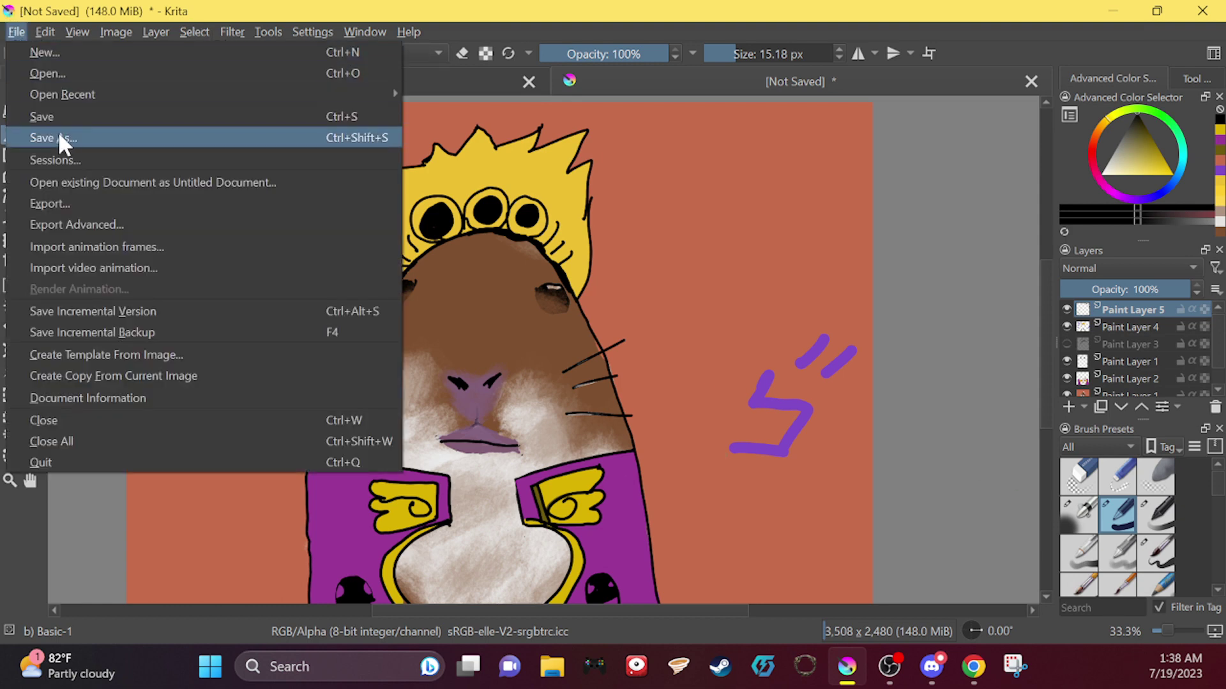
{"action": "left_click", "coordinate": [64, 117]}
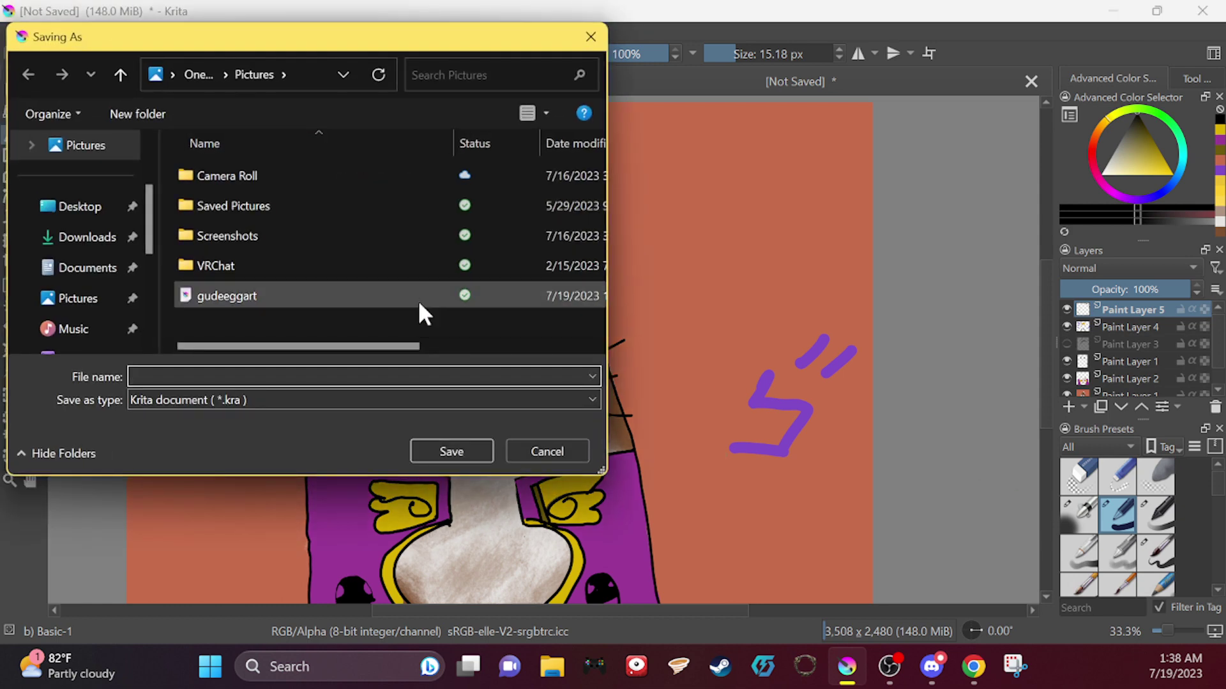
{"action": "type", "text": "facetimegiorno"}
{"action": "key", "text": "Return"}
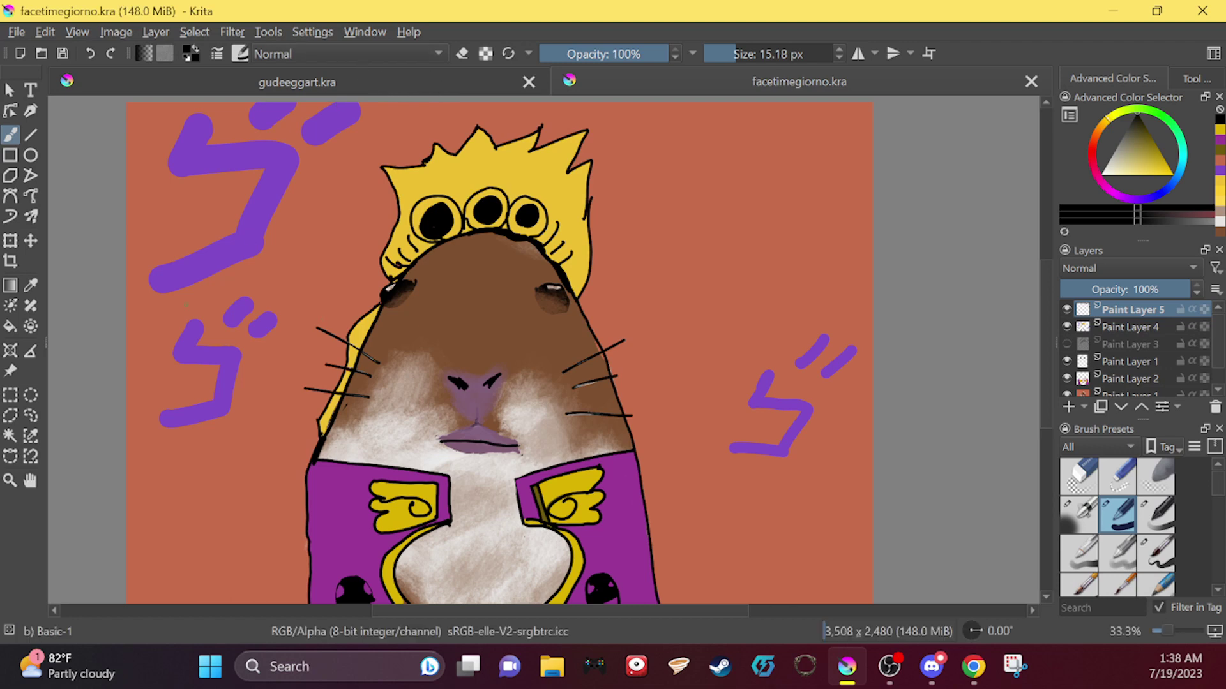
Step: Capture a rectangular screen snip of the visible painting canvas
{"action": "left_click", "coordinate": [1015, 666]}
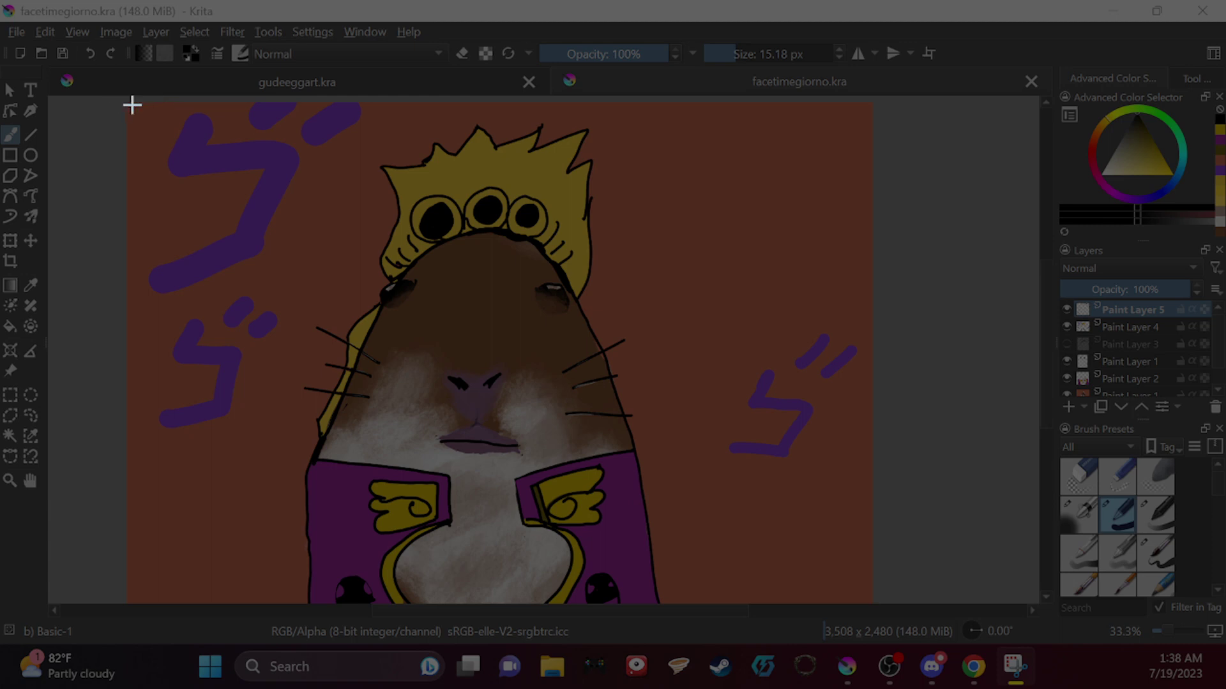
{"action": "left_click_drag", "start_coordinate": [131, 103], "coordinate": [863, 603]}
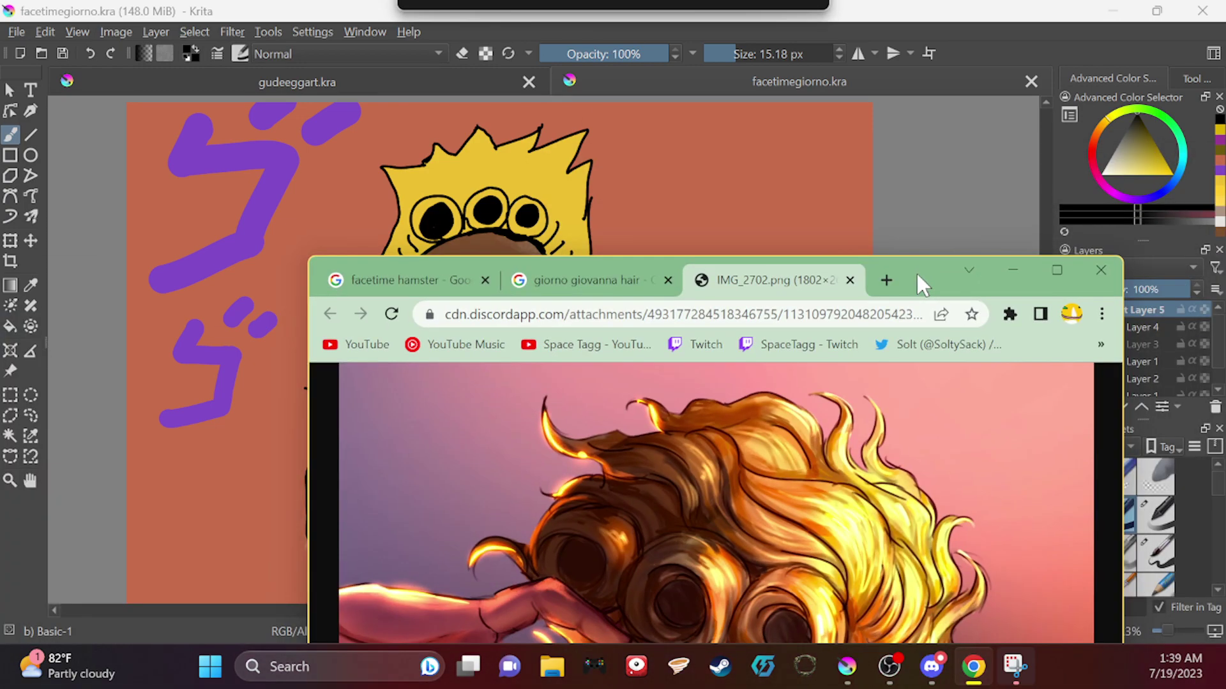
{"action": "left_click_drag", "start_coordinate": [916, 273], "coordinate": [639, 10]}
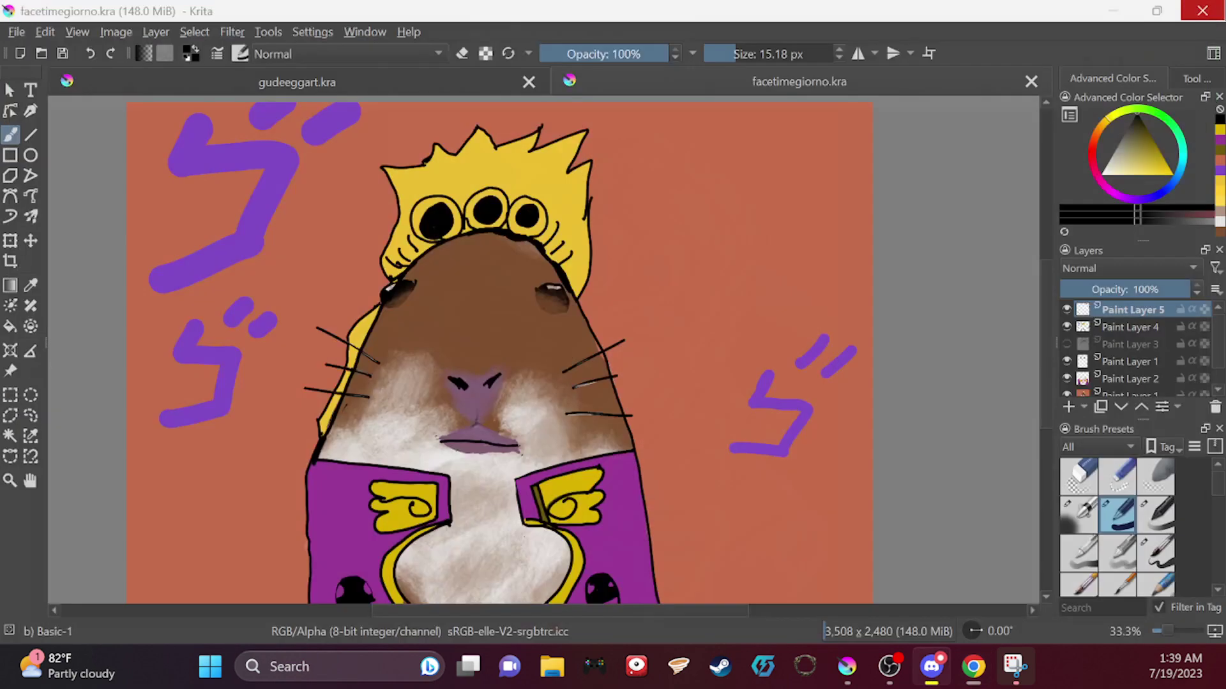
{"action": "left_click", "coordinate": [1110, 14]}
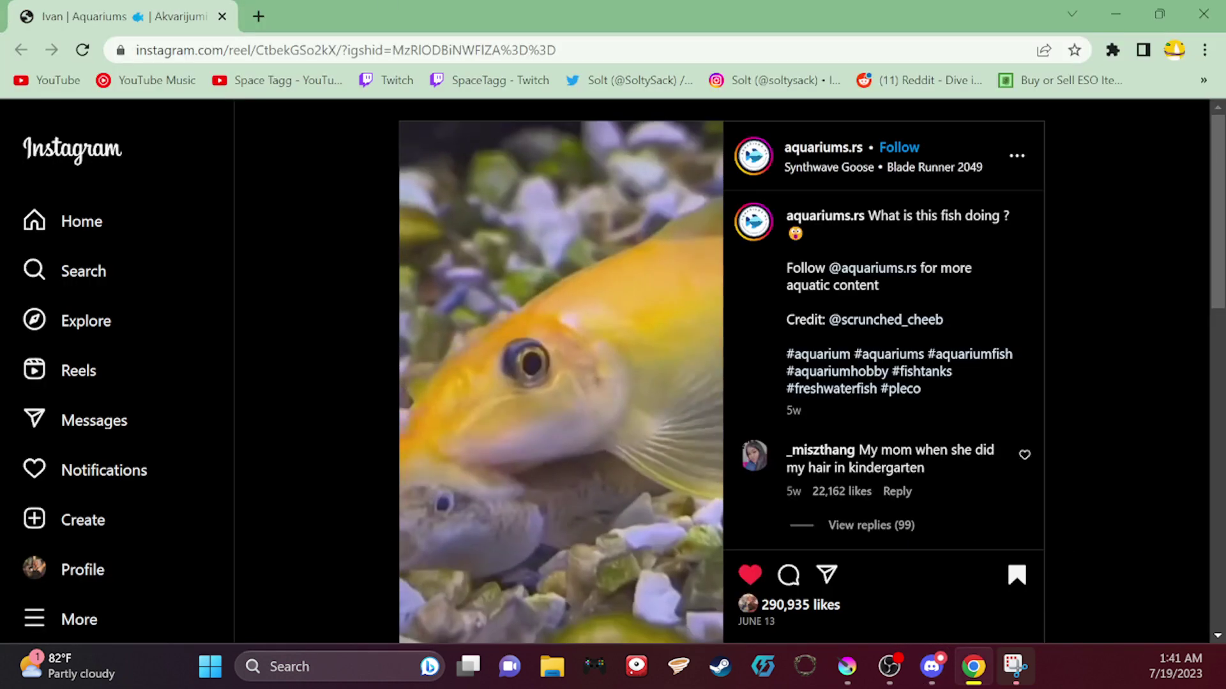
{"action": "left_click", "coordinate": [70, 271]}
{"action": "left_click", "coordinate": [309, 309]}
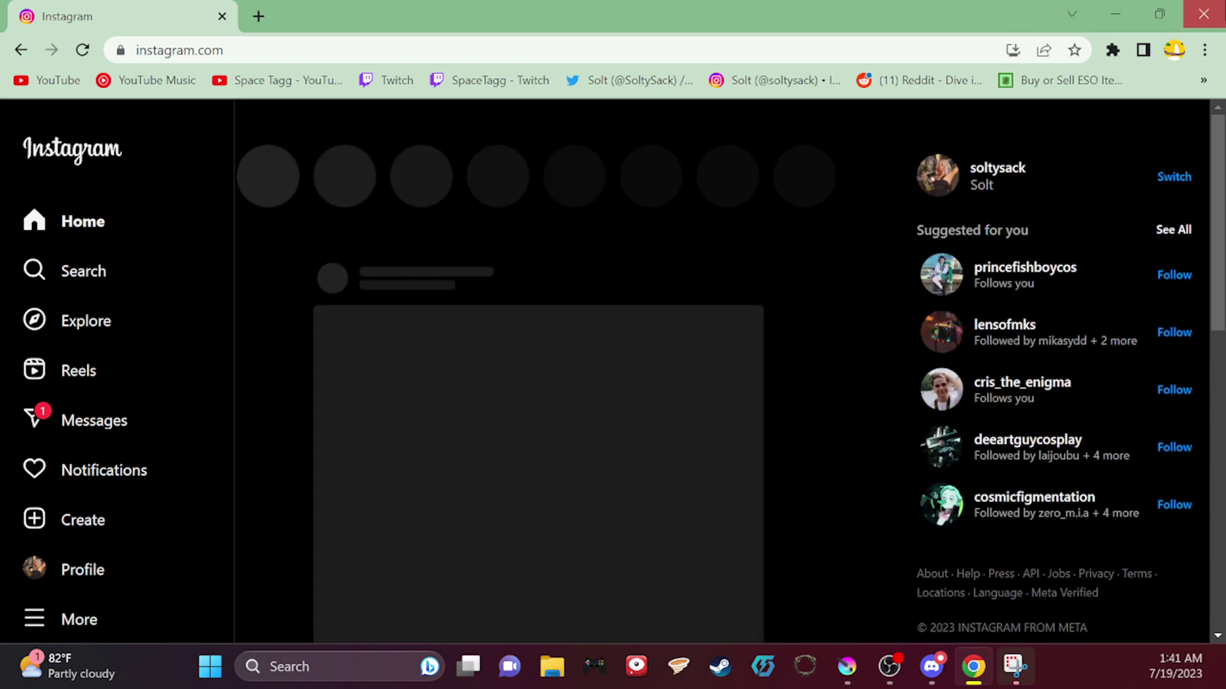